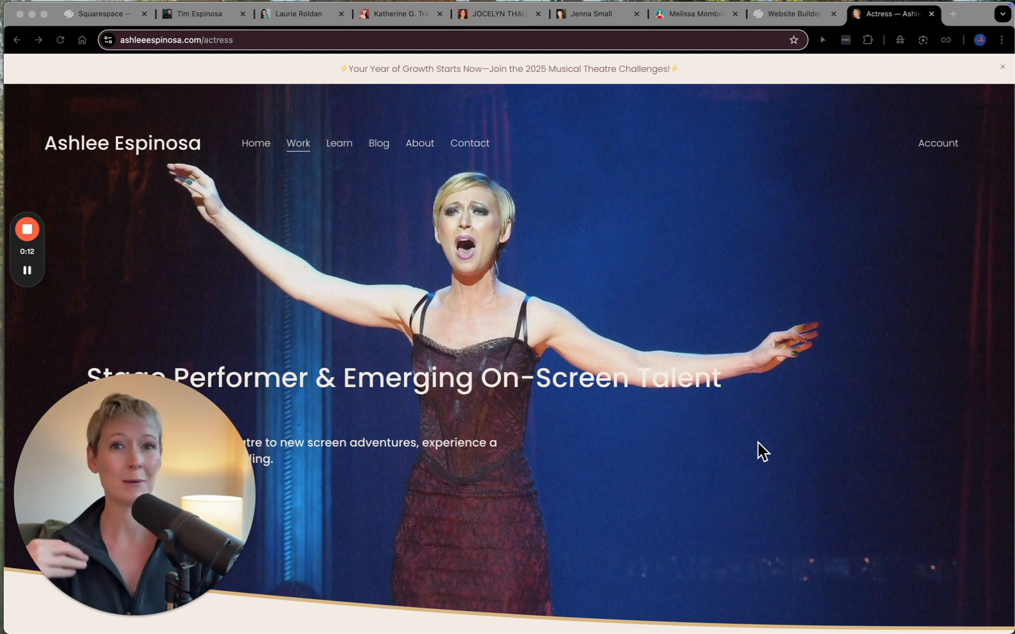
- Review the actress page from its hero banner through the photo gallery and theatrical performance reel to the roles carousel
scroll(758, 443, down, 8)
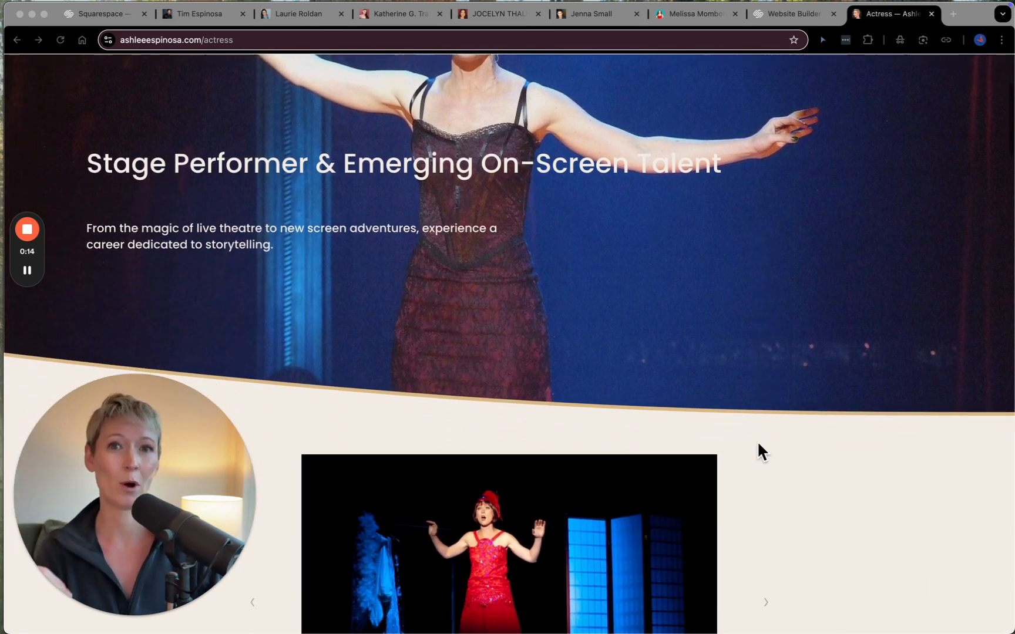
scroll(758, 443, down, 7)
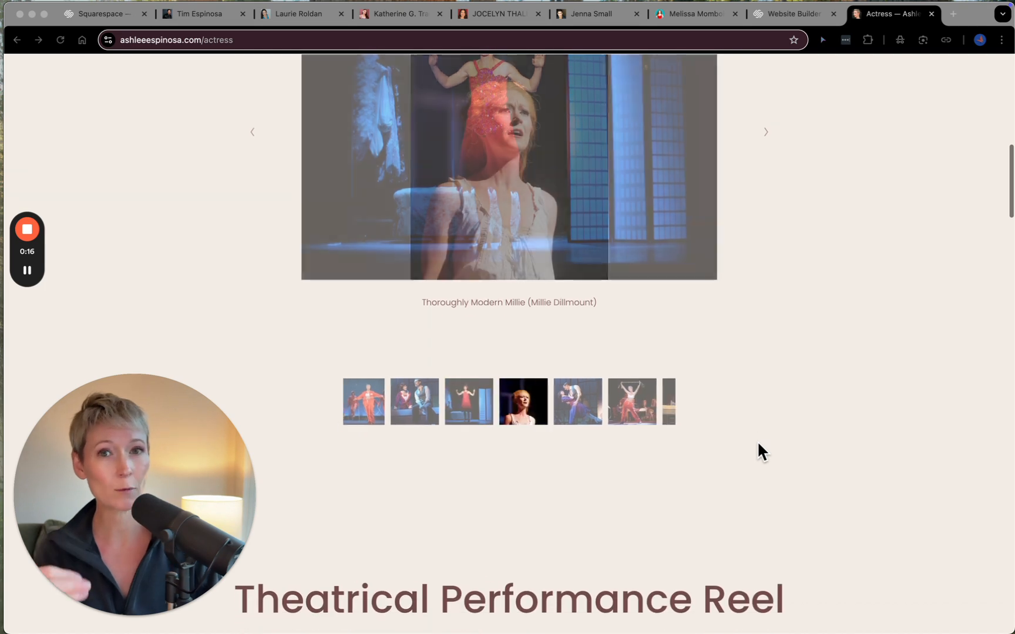
scroll(757, 441, down, 3)
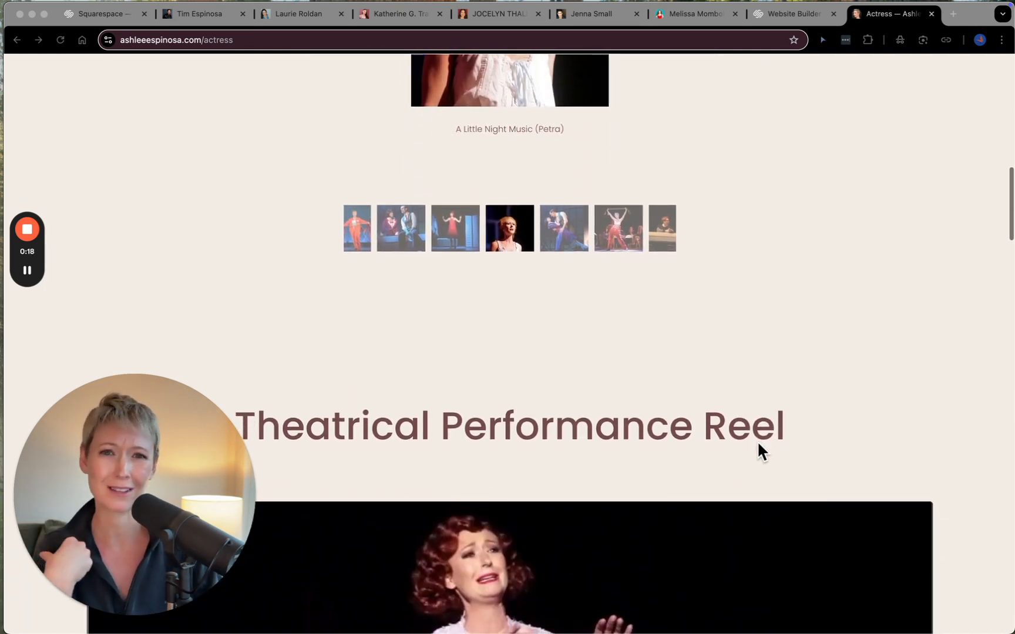
scroll(761, 453, down, 5)
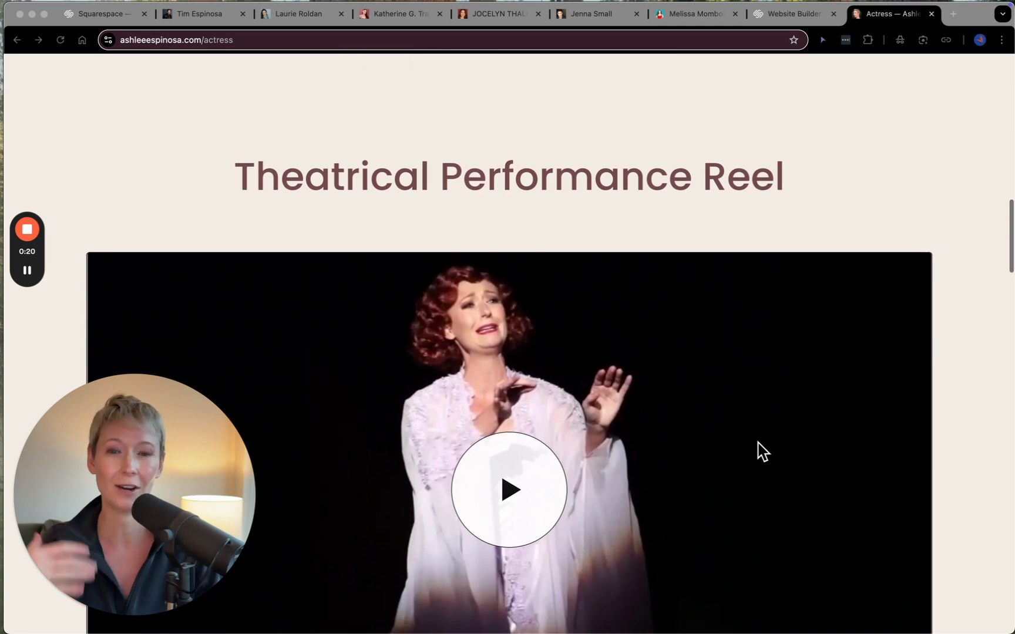
scroll(758, 444, down, 16)
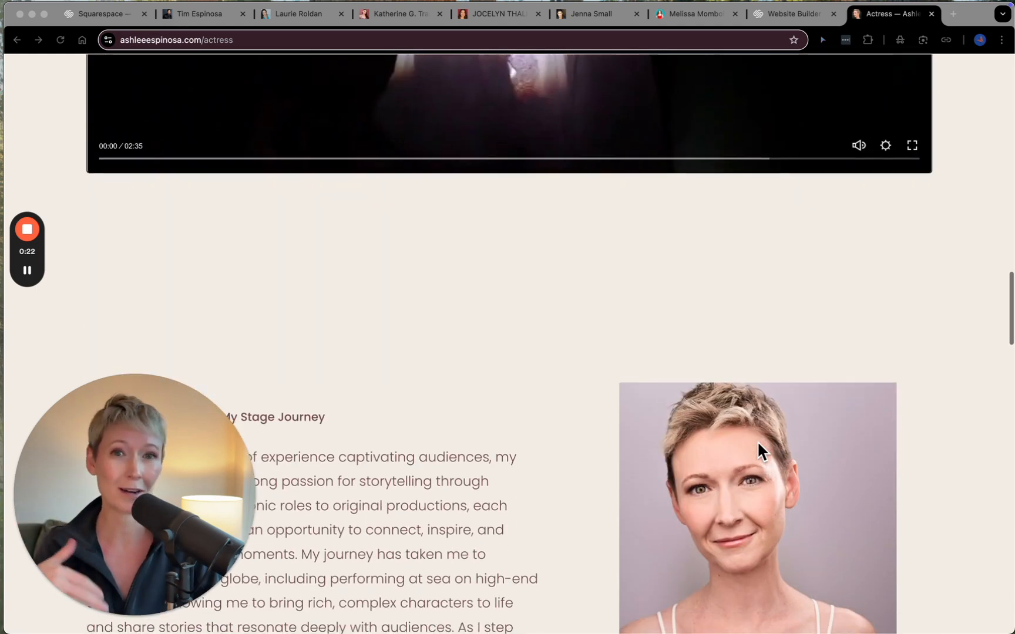
scroll(758, 445, down, 10)
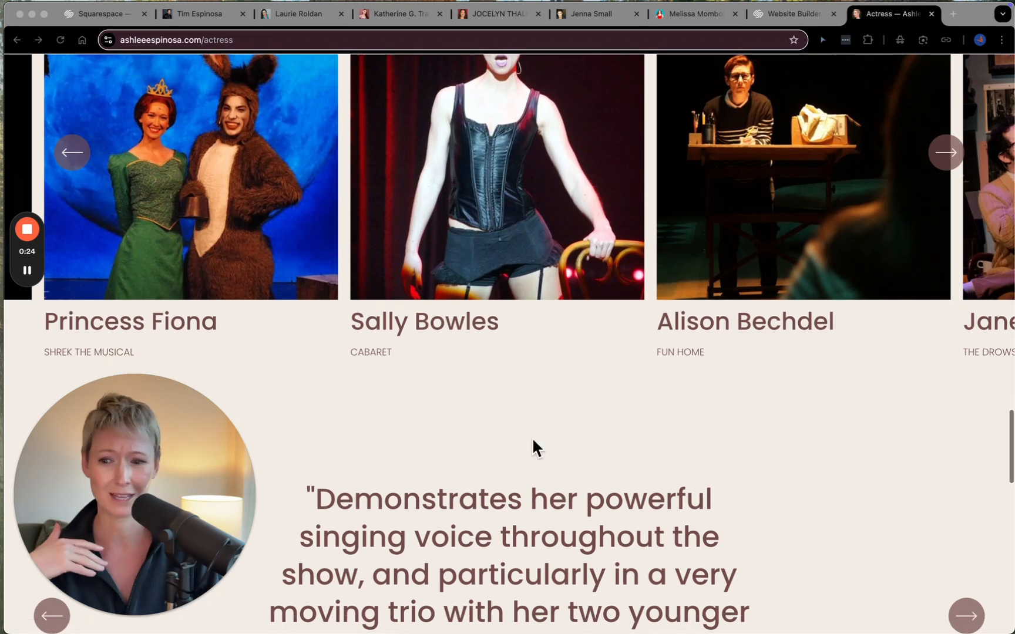
click(145, 616)
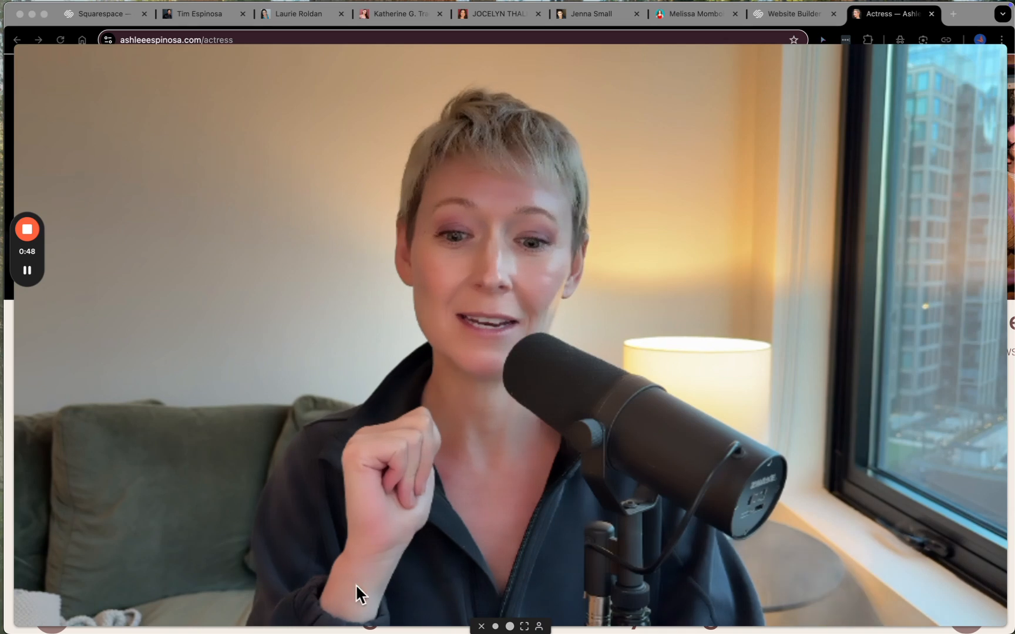
click(510, 626)
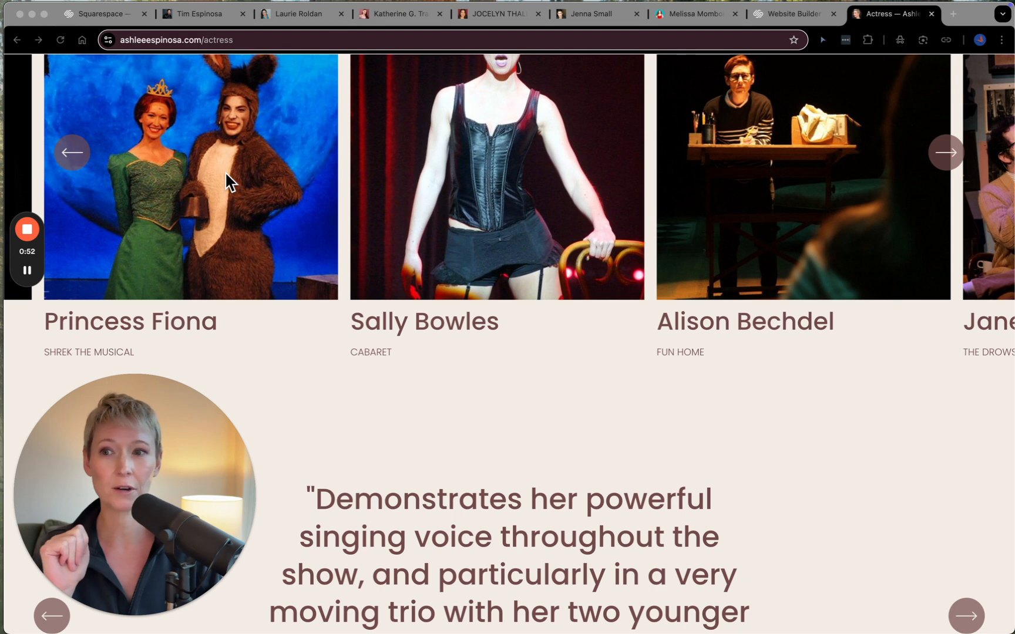
- Switch to the Squarespace account dashboard and open the website of the first project under All projects
click(117, 18)
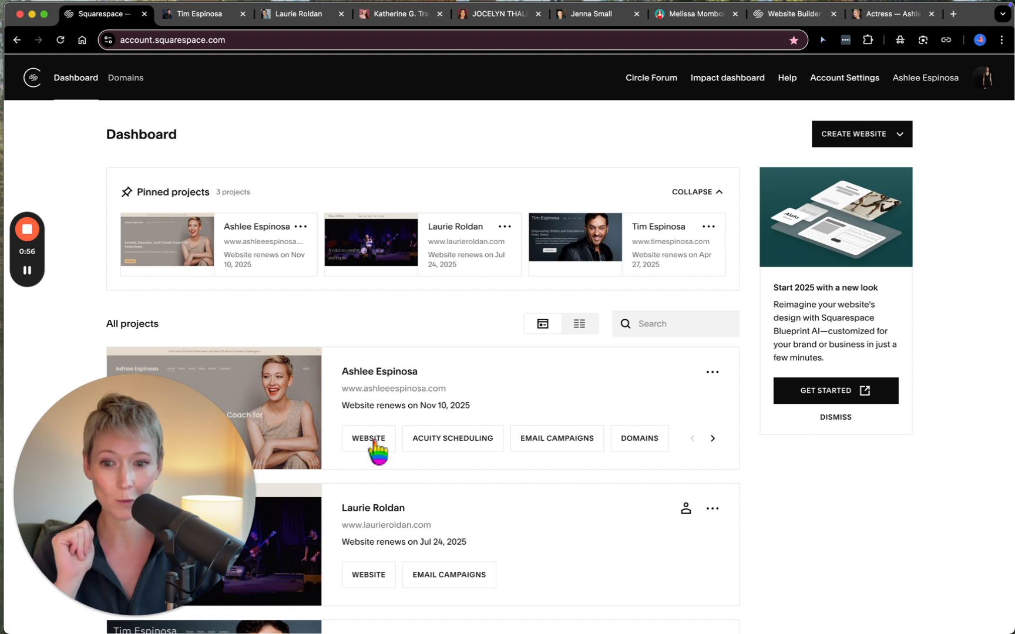
click(375, 445)
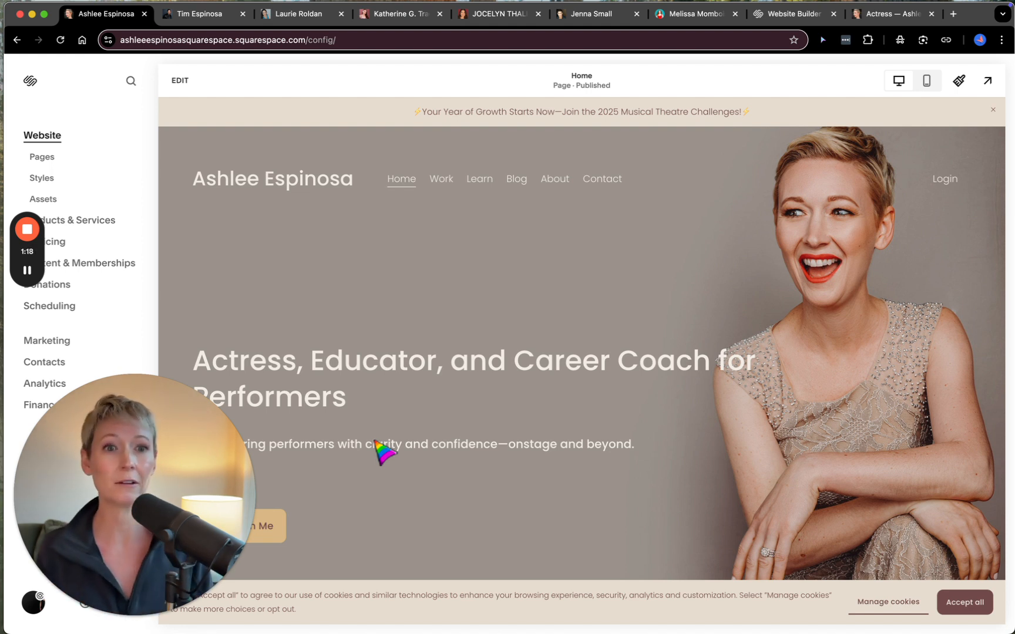
mouse_move(30, 276)
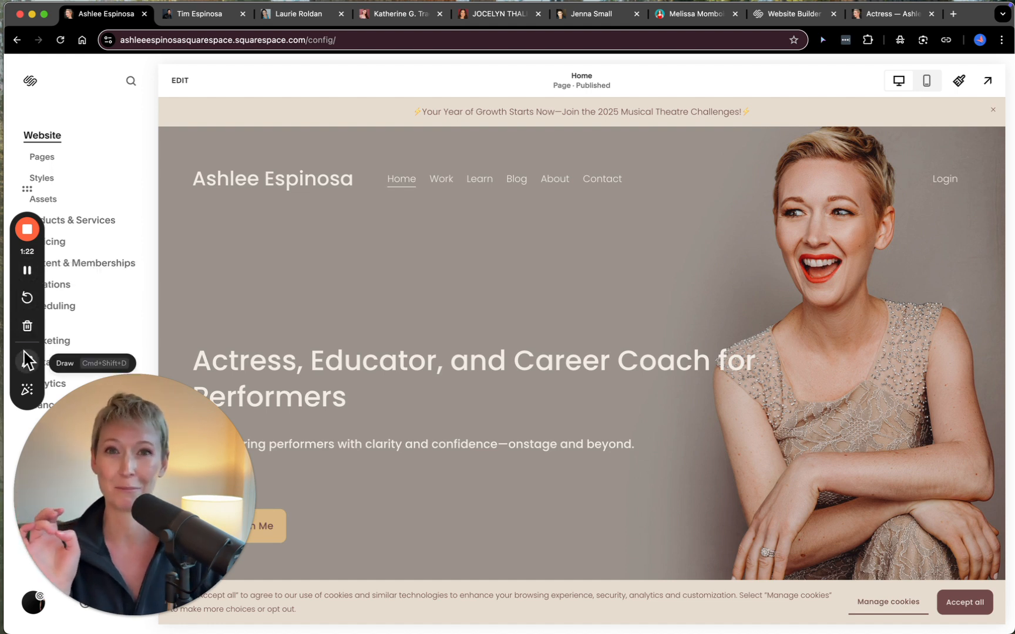
click(26, 390)
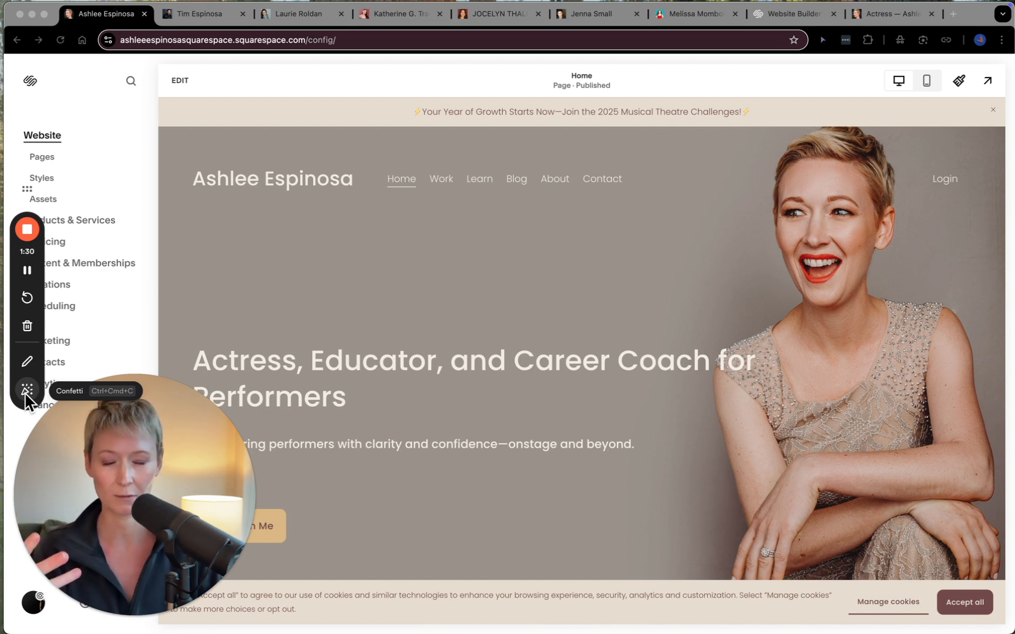
- Switch to the public Squarespace homepage and open its website templates gallery
click(803, 19)
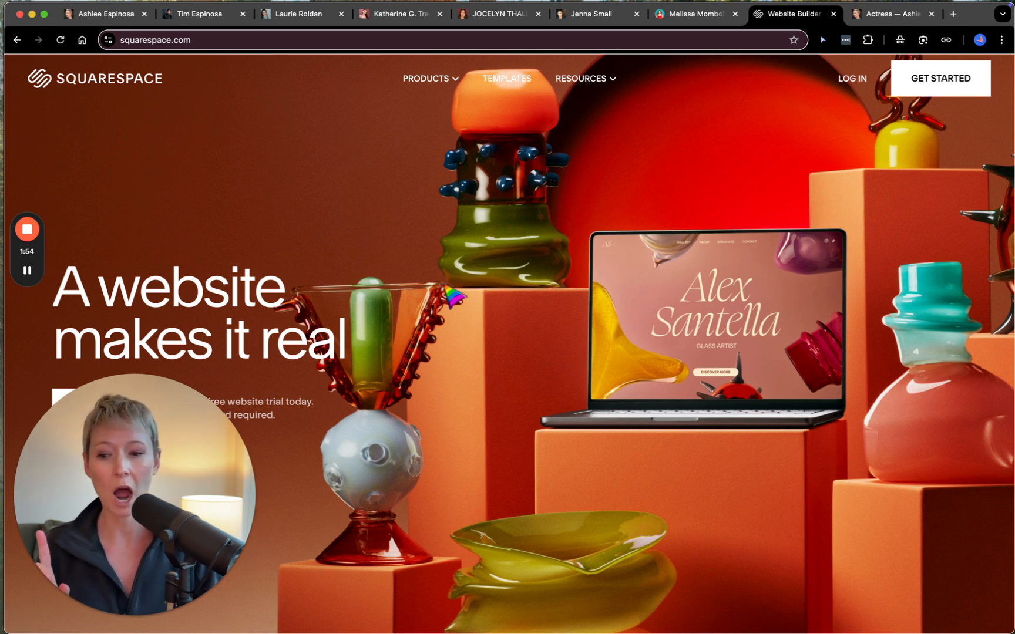
click(145, 617)
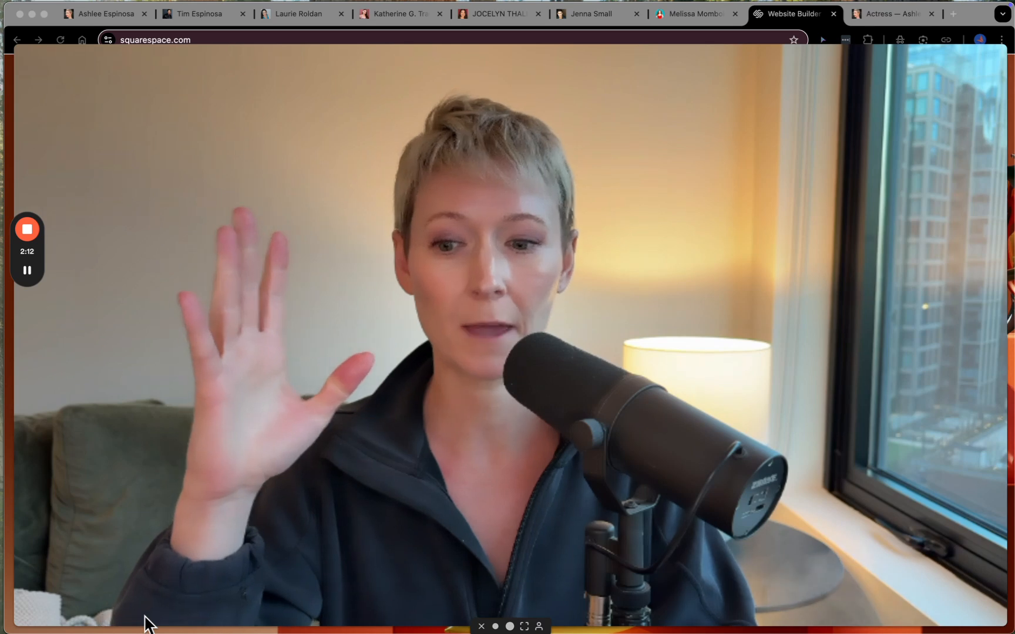
click(510, 626)
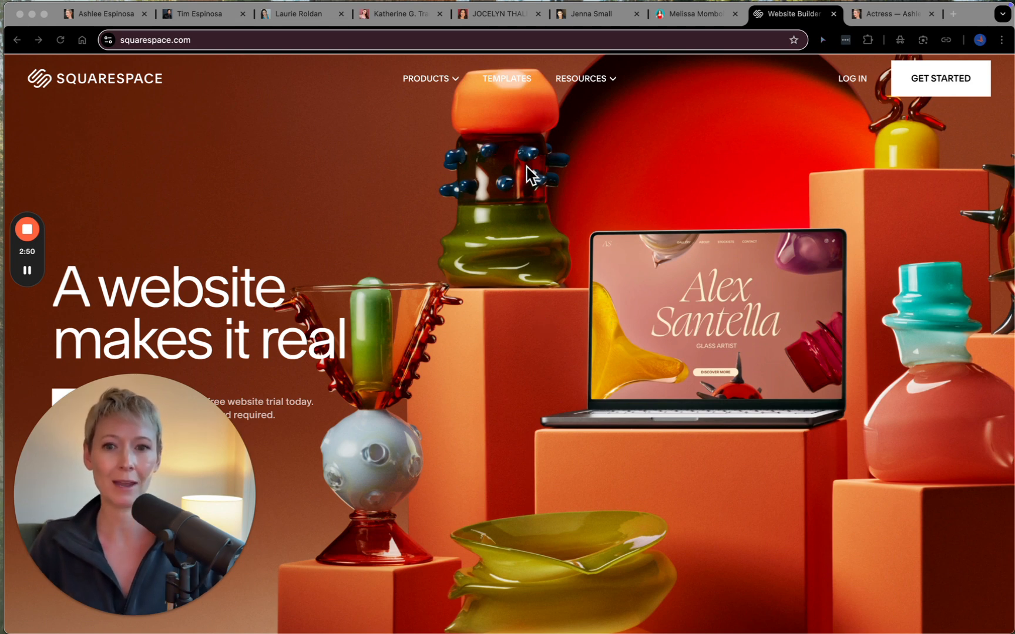
click(527, 76)
click(507, 78)
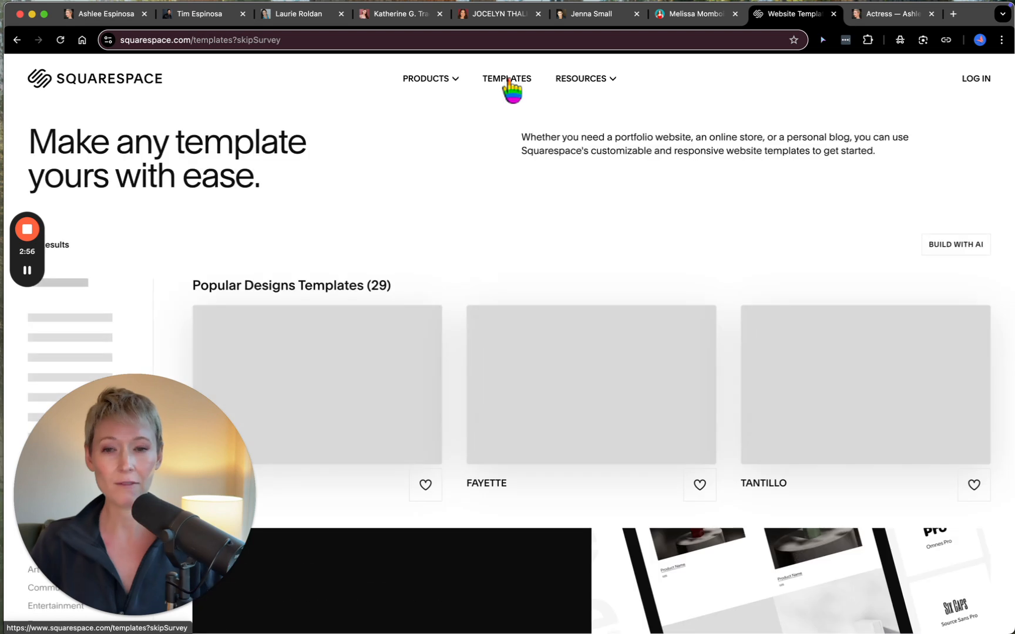
- Browse the Popular Designs templates from the first row down to the end of the gallery
scroll(374, 418, down, 3)
scroll(373, 418, down, 1)
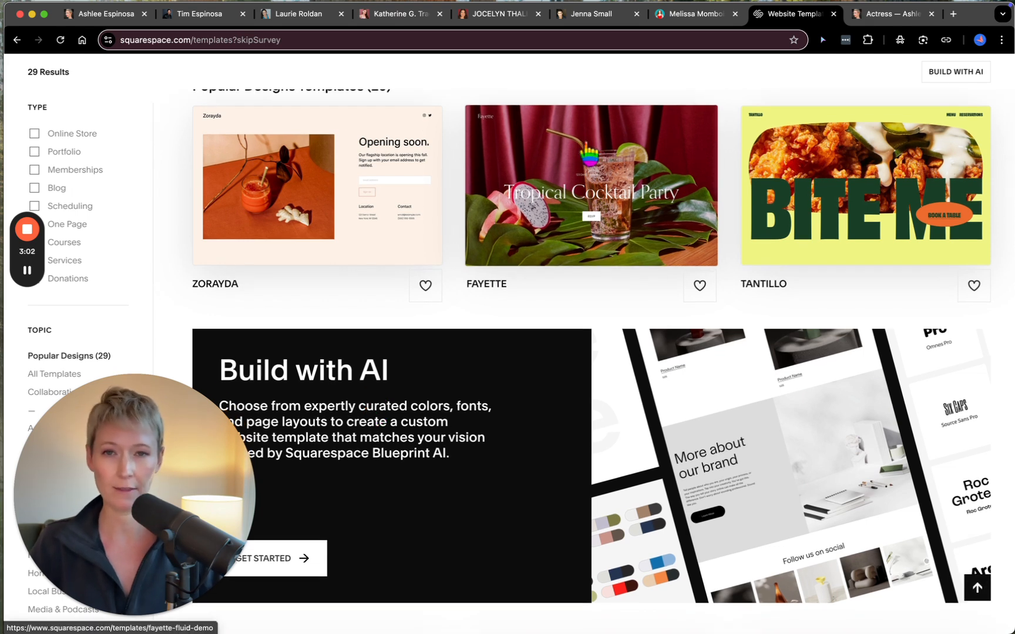
scroll(462, 480, down, 3)
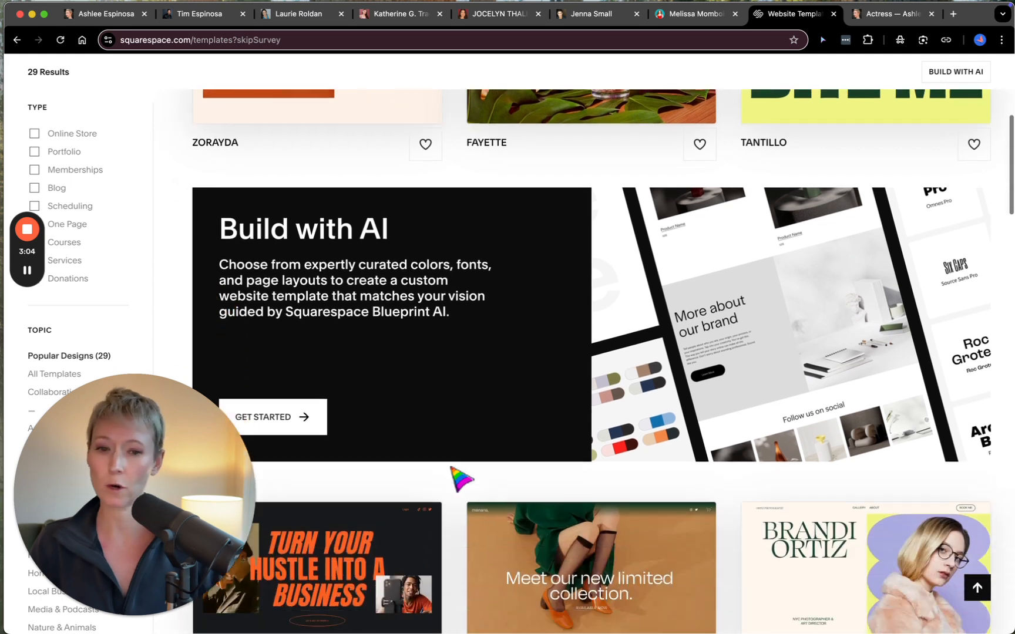
scroll(462, 480, down, 8)
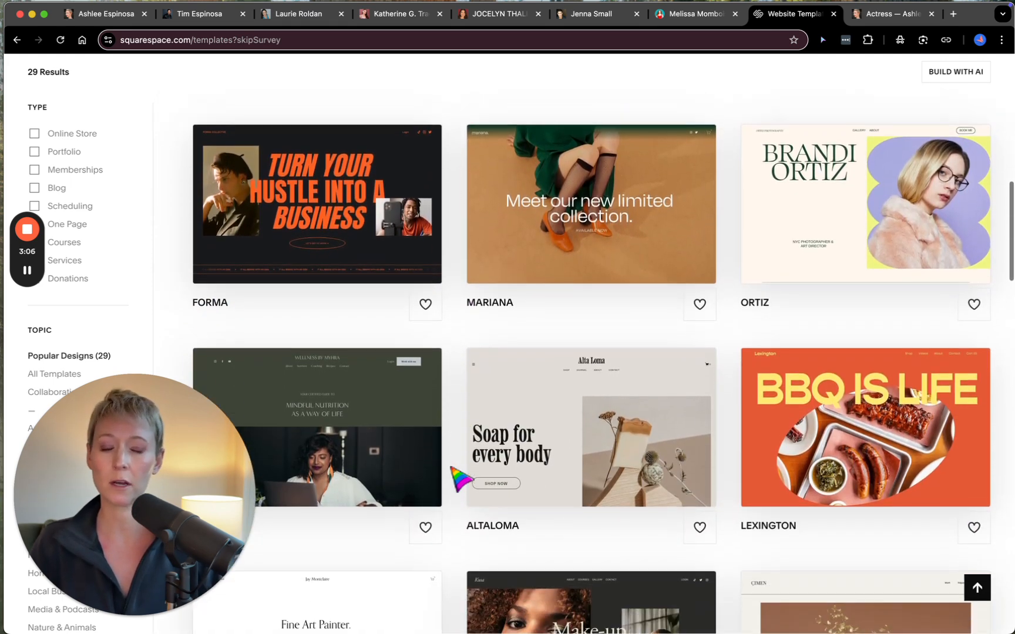
scroll(451, 468, down, 2)
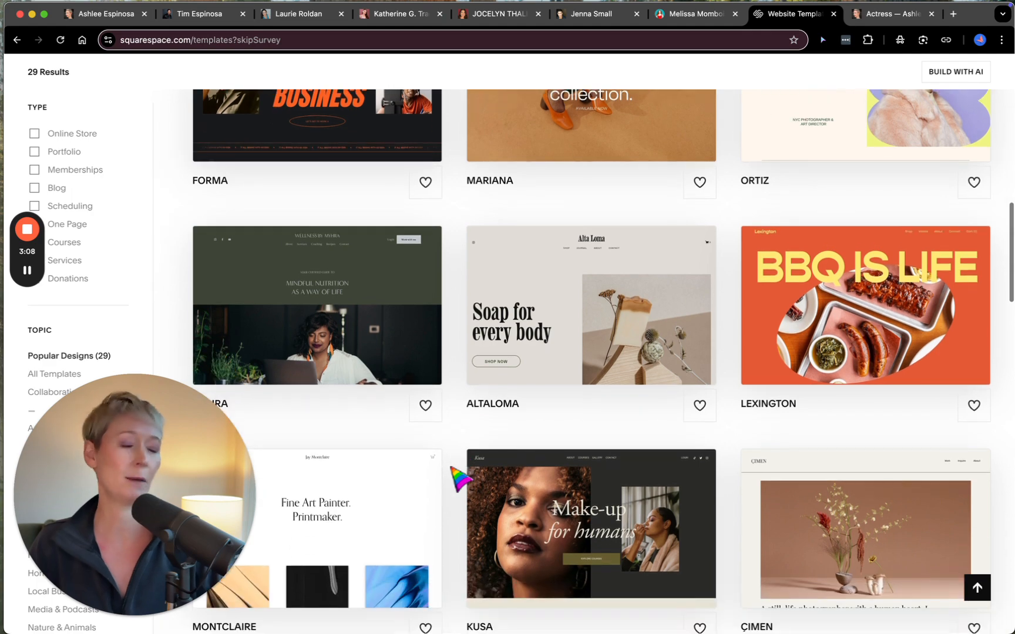
scroll(460, 479, down, 9)
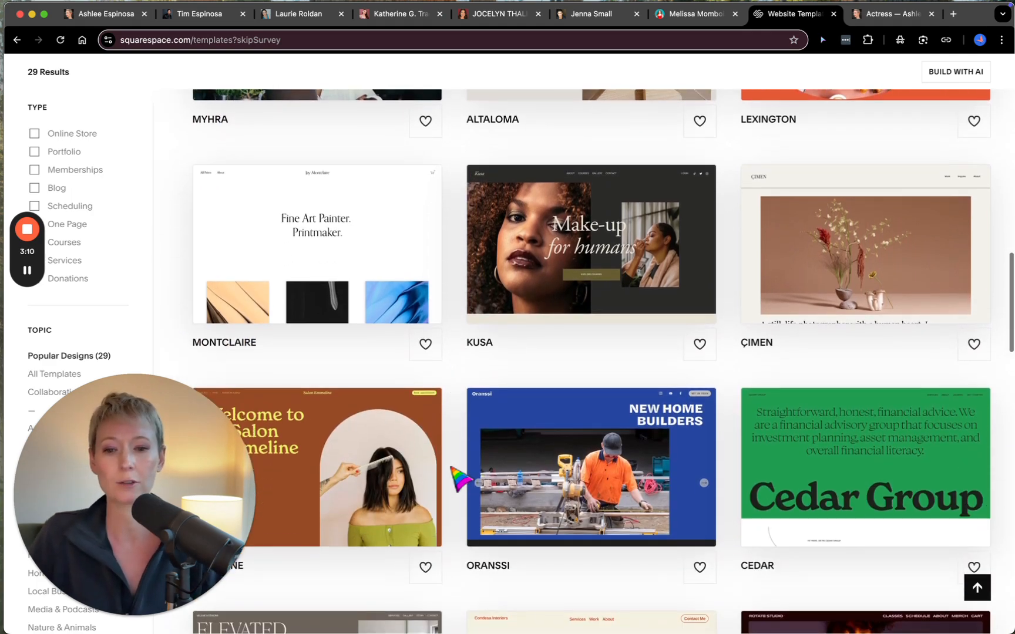
scroll(461, 479, down, 5)
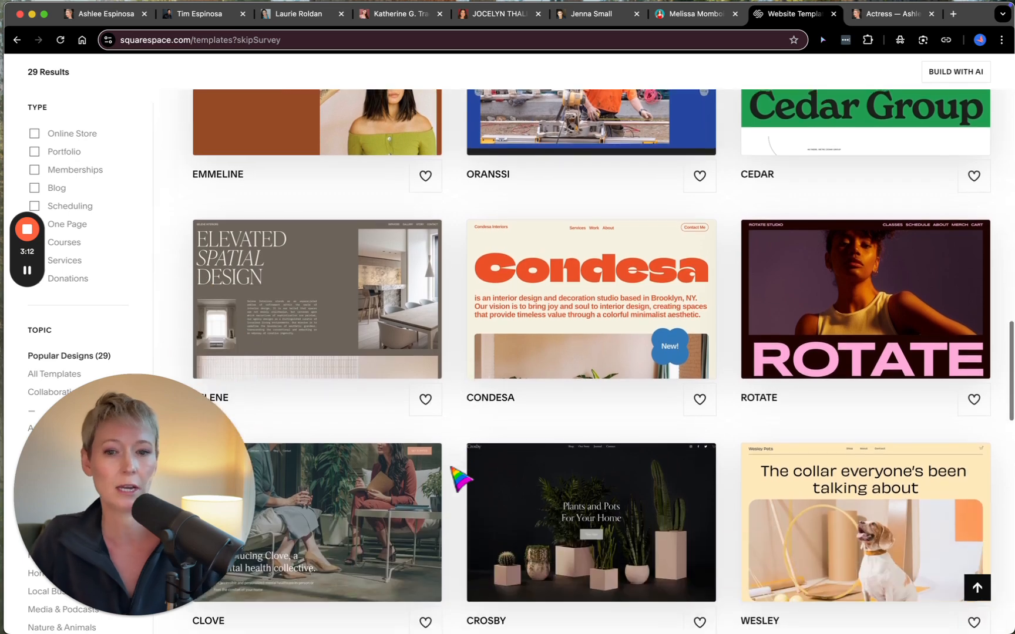
scroll(461, 479, down, 2)
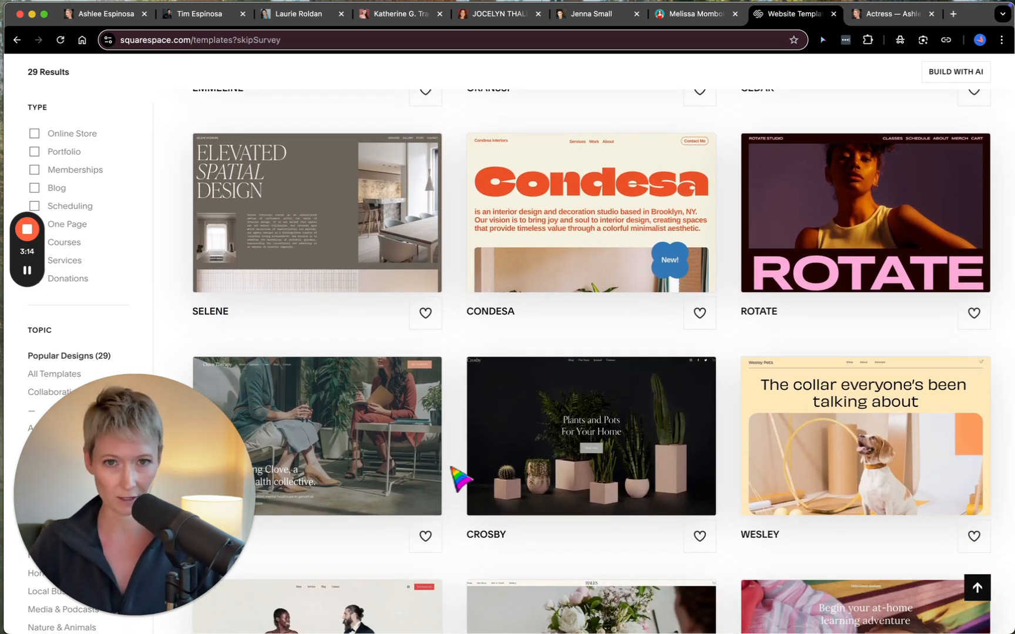
scroll(462, 479, down, 3)
scroll(461, 478, down, 1)
scroll(461, 479, down, 3)
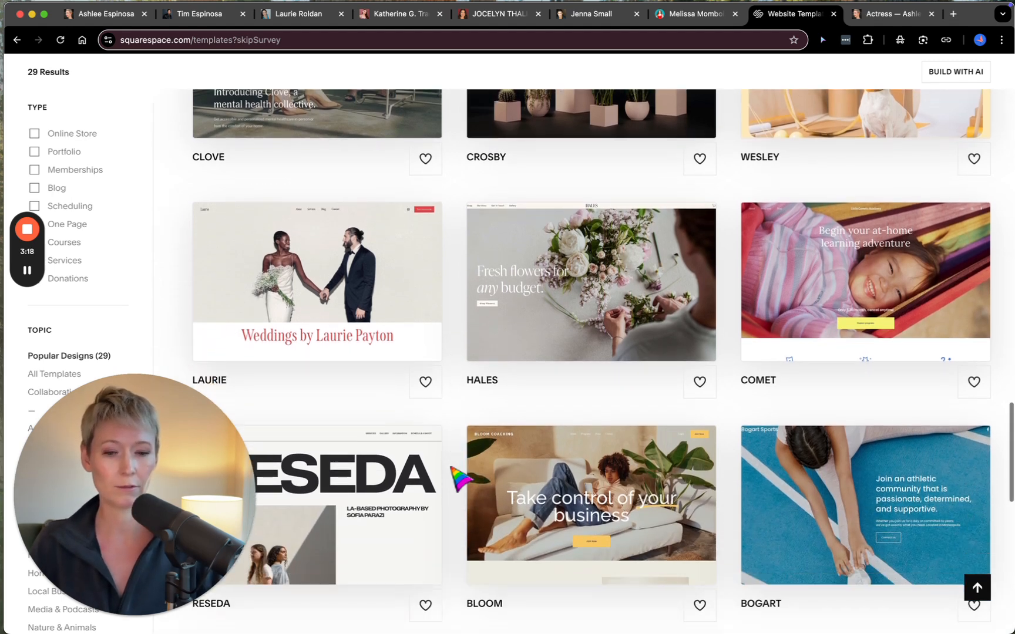
scroll(461, 479, down, 5)
scroll(461, 479, down, 3)
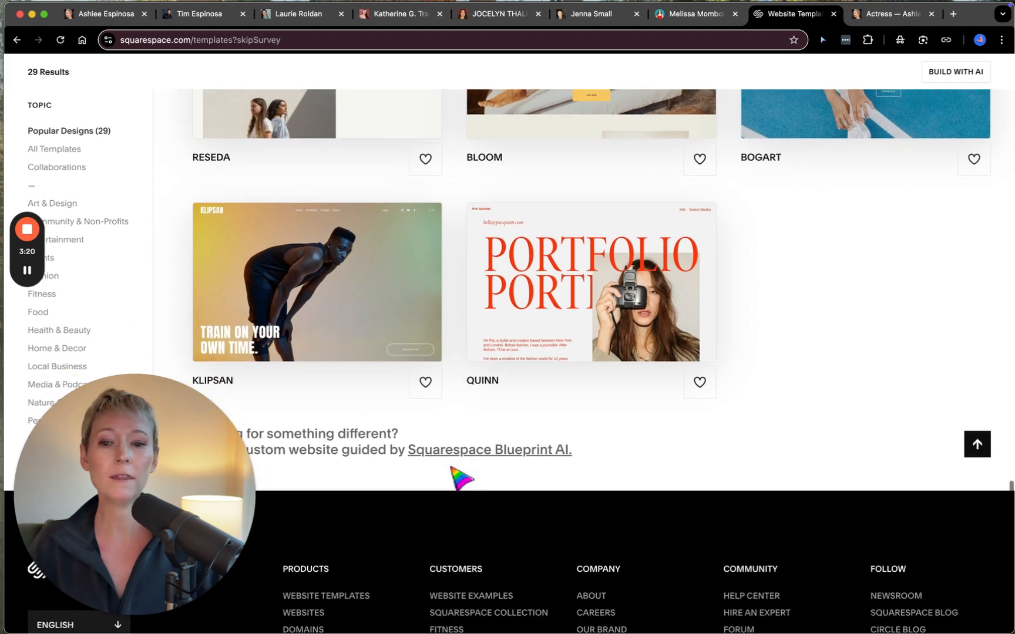
scroll(462, 479, down, 2)
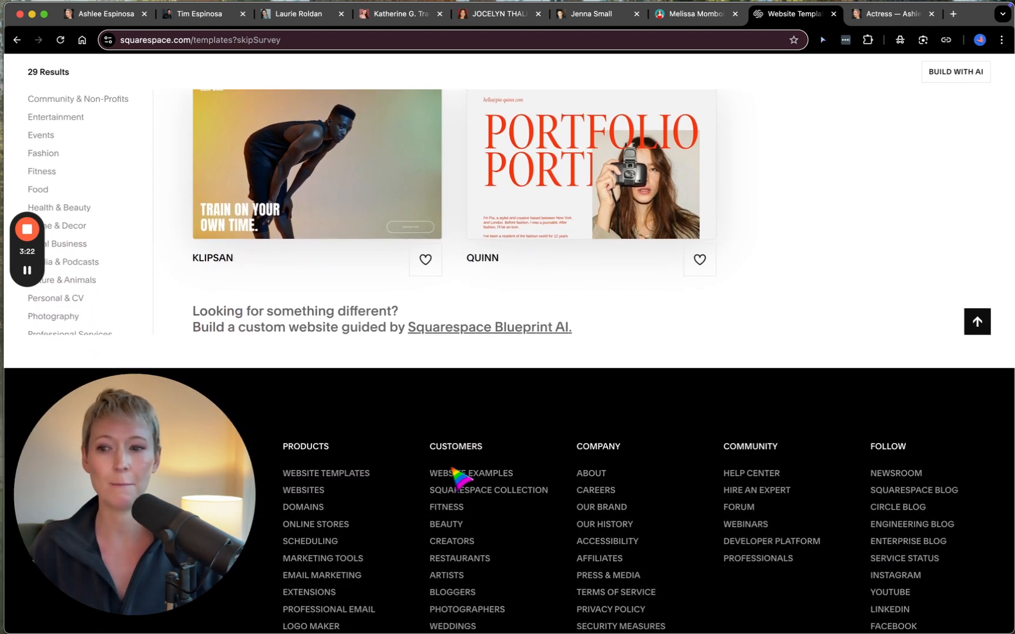
- Return to the gallery's filters and show the All Templates topic instead of Popular Designs
scroll(476, 290, up, 12)
scroll(472, 288, up, 20)
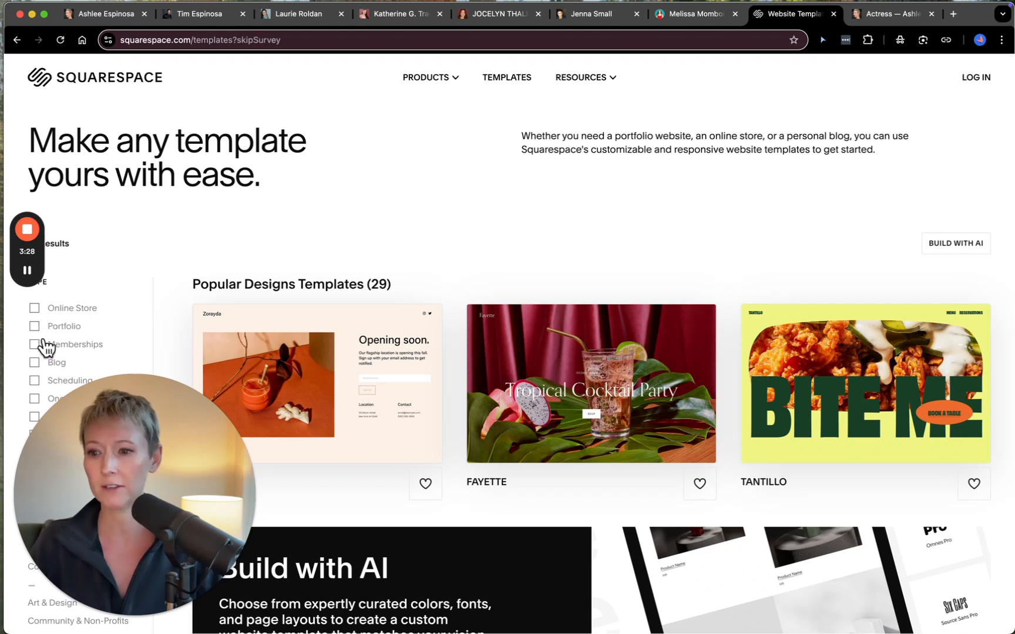
scroll(46, 351, down, 5)
scroll(47, 352, down, 3)
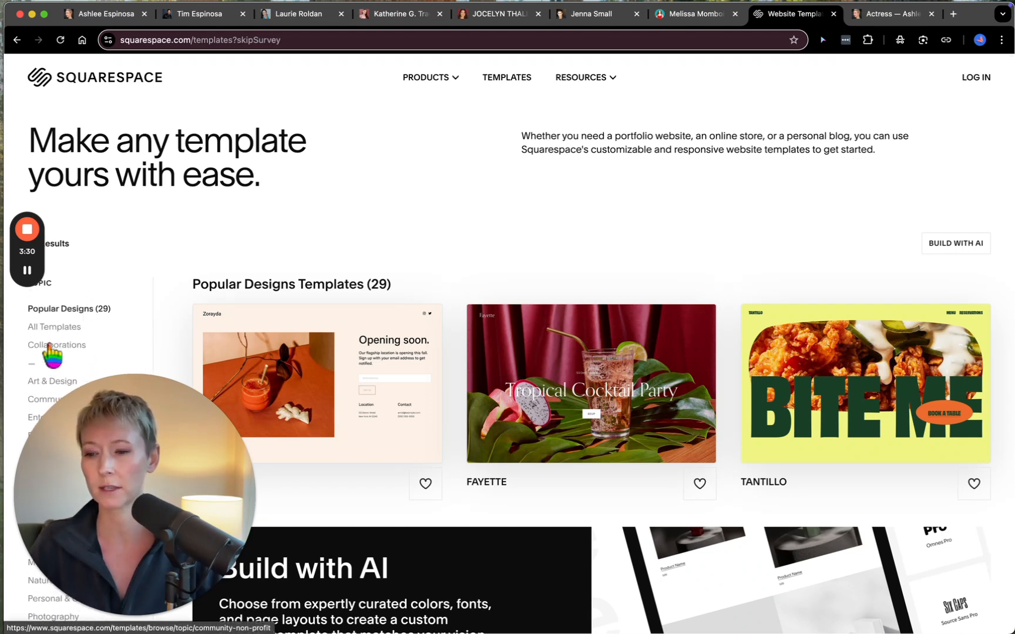
scroll(42, 344, up, 2)
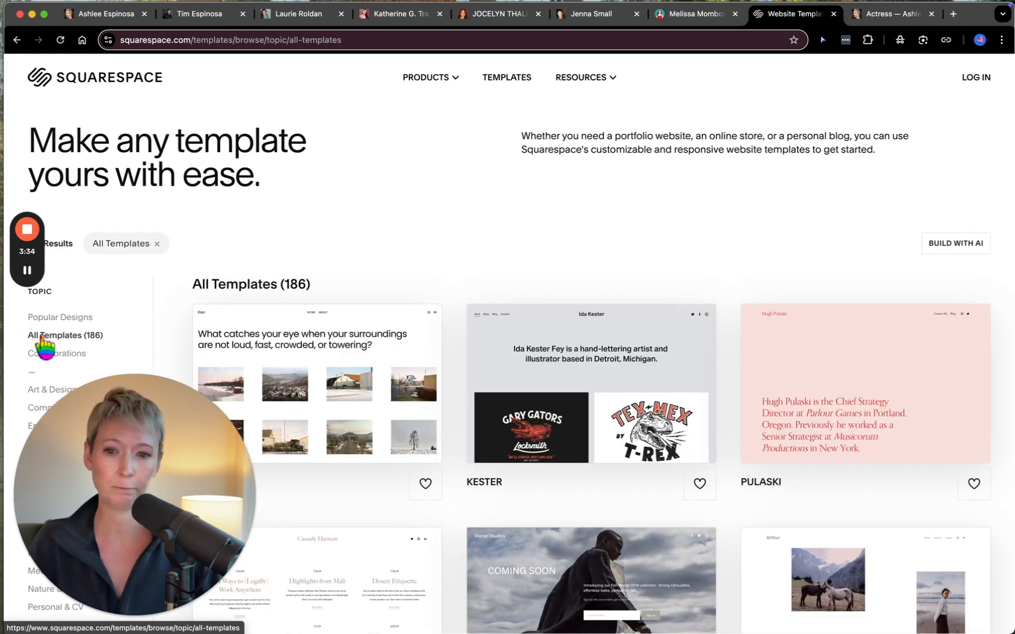
- Browse the template designs listed under the All Templates topic
scroll(508, 346, down, 5)
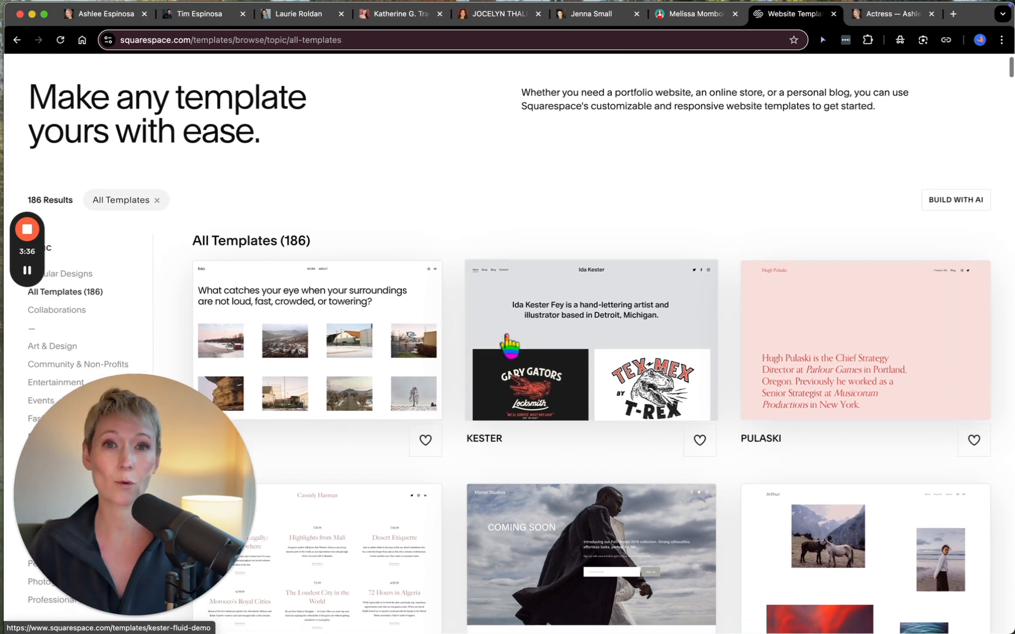
scroll(508, 346, down, 8)
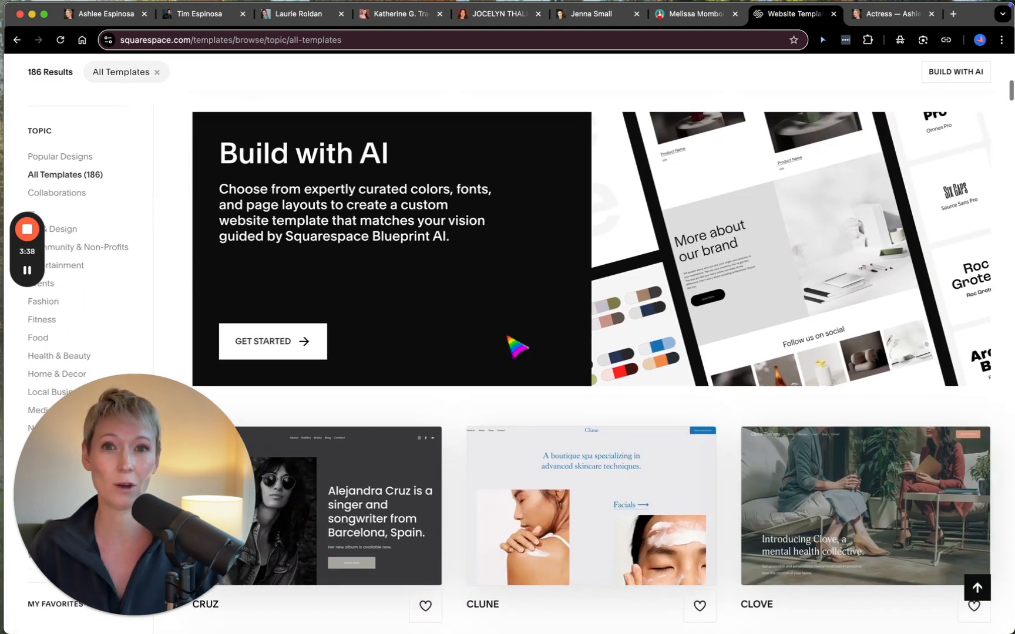
scroll(517, 347, down, 6)
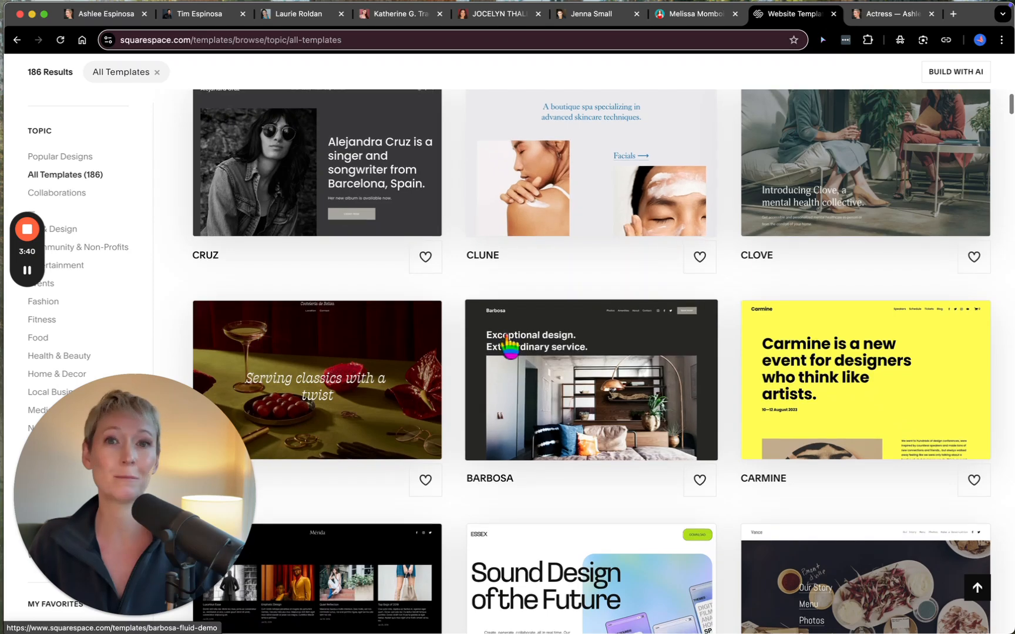
scroll(509, 344, down, 3)
scroll(508, 346, down, 3)
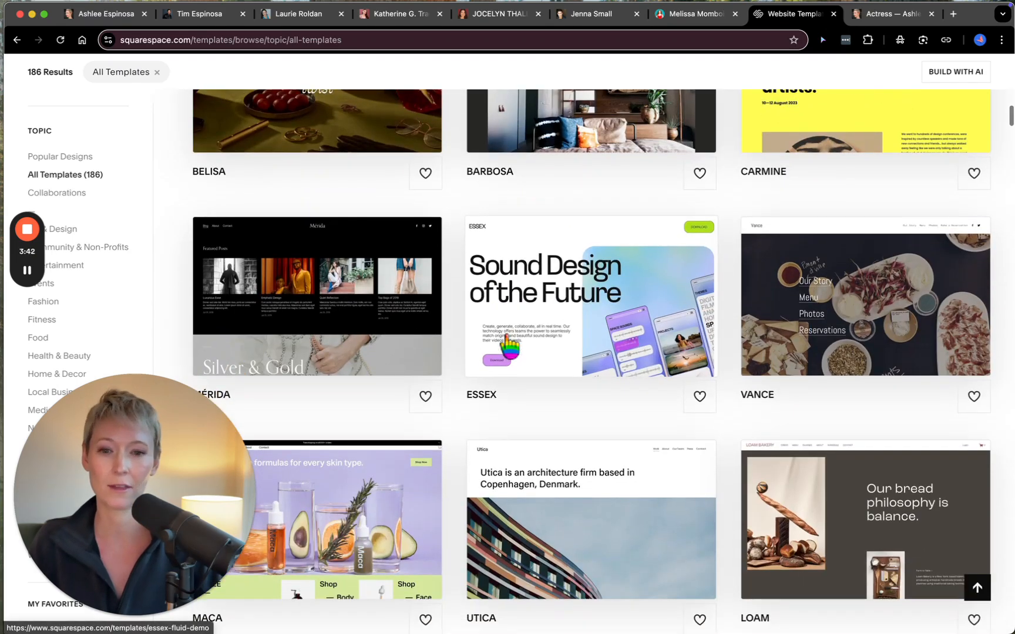
scroll(508, 347, down, 2)
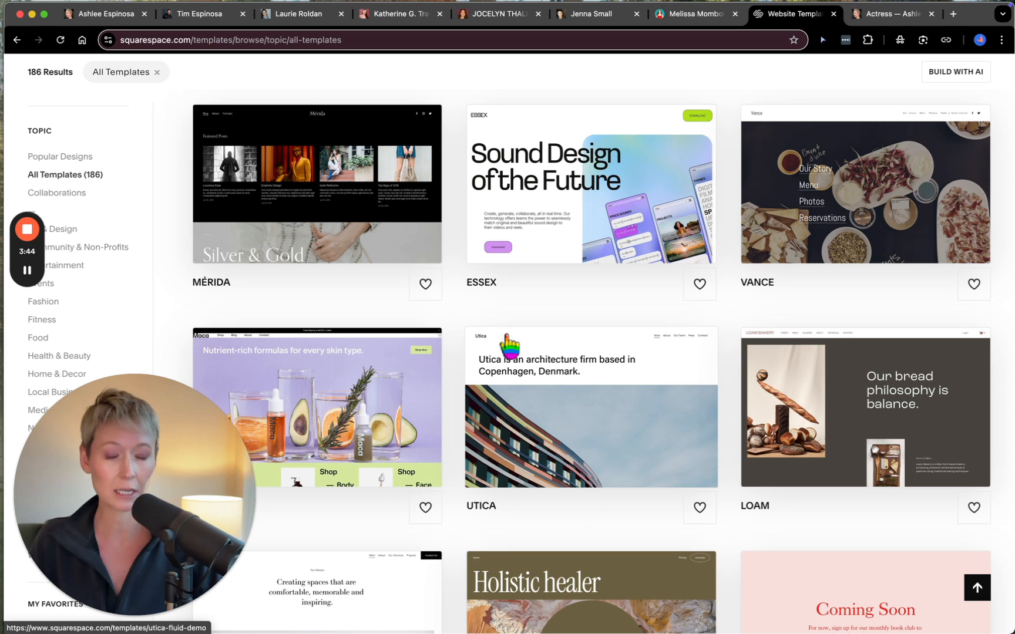
scroll(508, 345, down, 1)
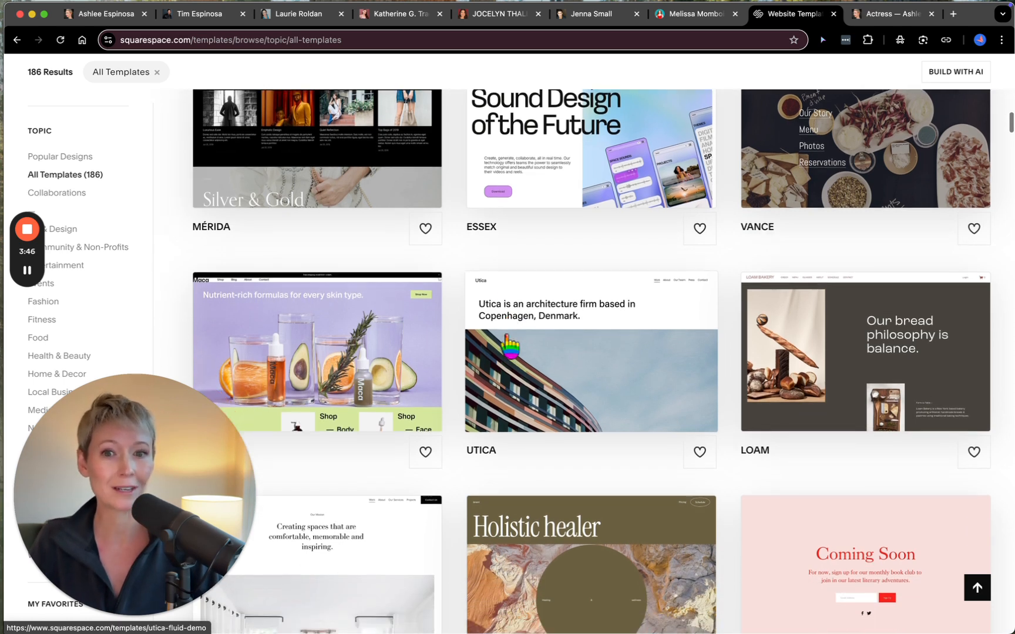
- Continue through the All Templates designs, from the rows around Utica down to the Kusa template
scroll(509, 344, down, 8)
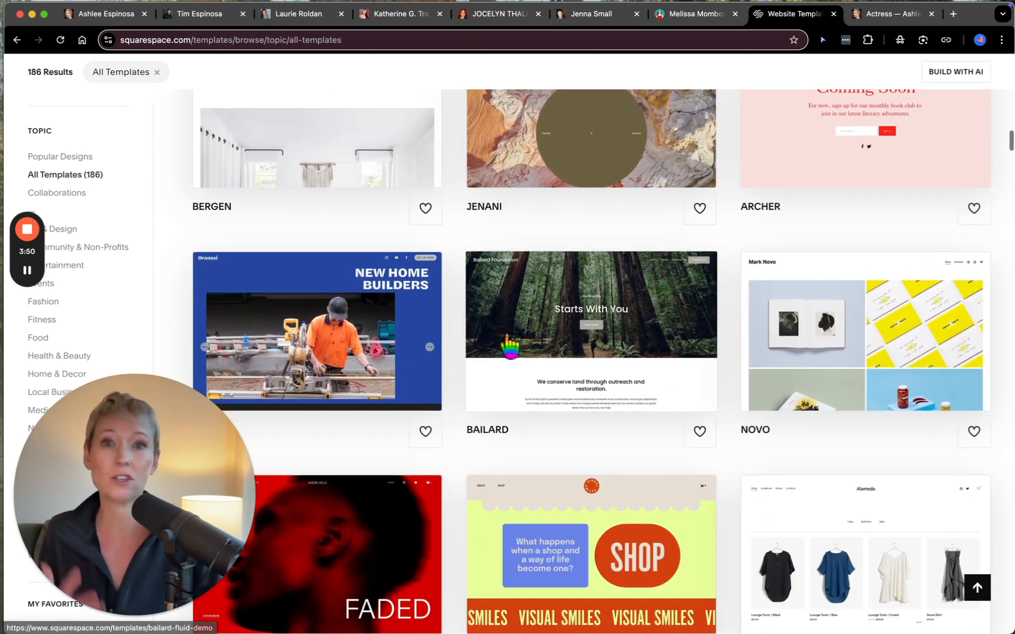
scroll(509, 344, down, 3)
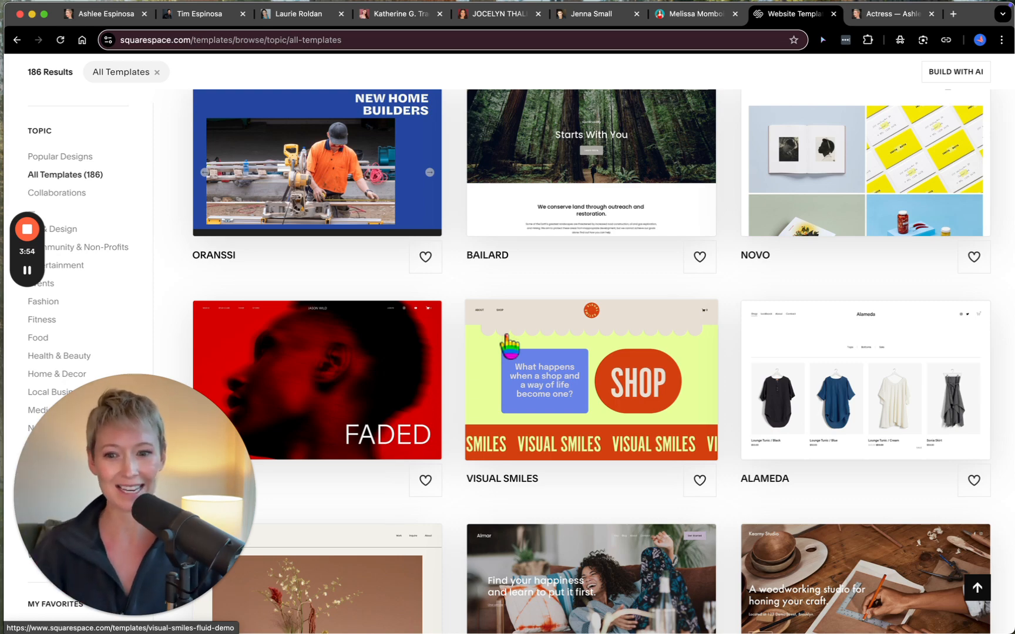
scroll(509, 345, down, 6)
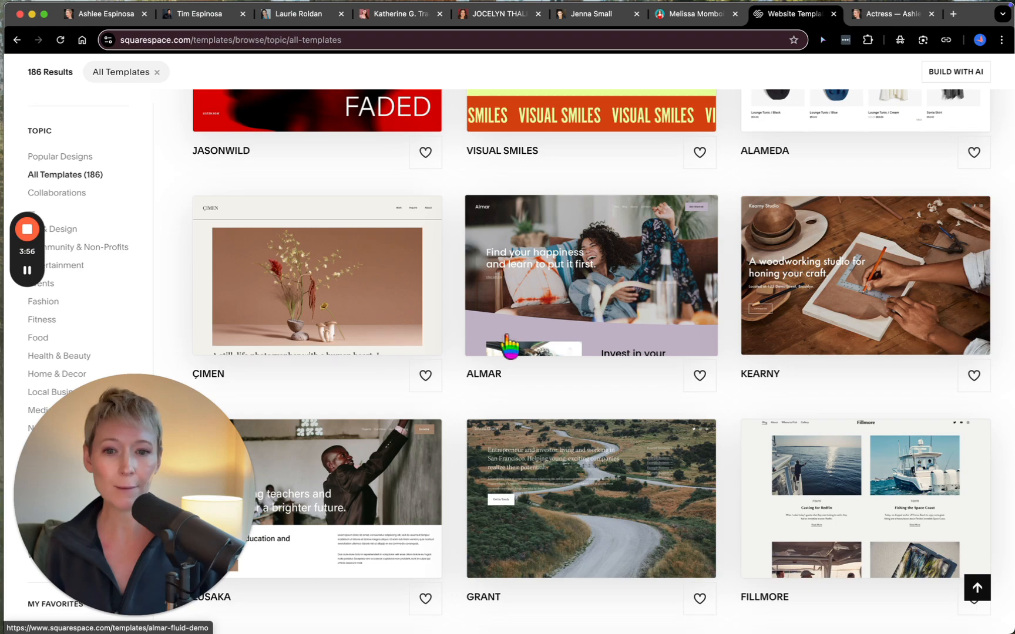
scroll(509, 347, down, 2)
scroll(508, 345, down, 6)
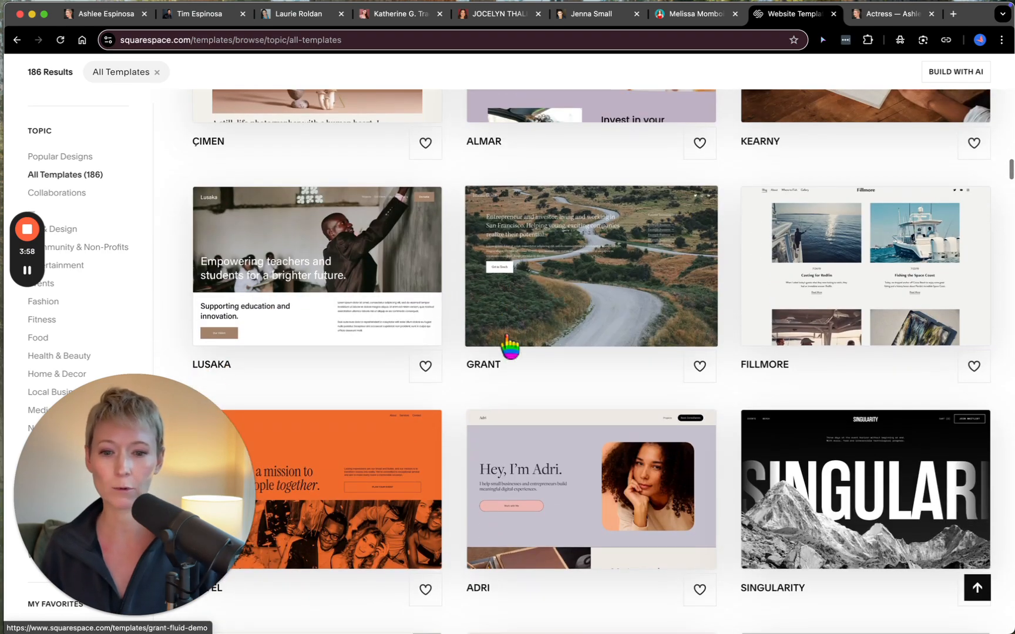
scroll(509, 345, down, 8)
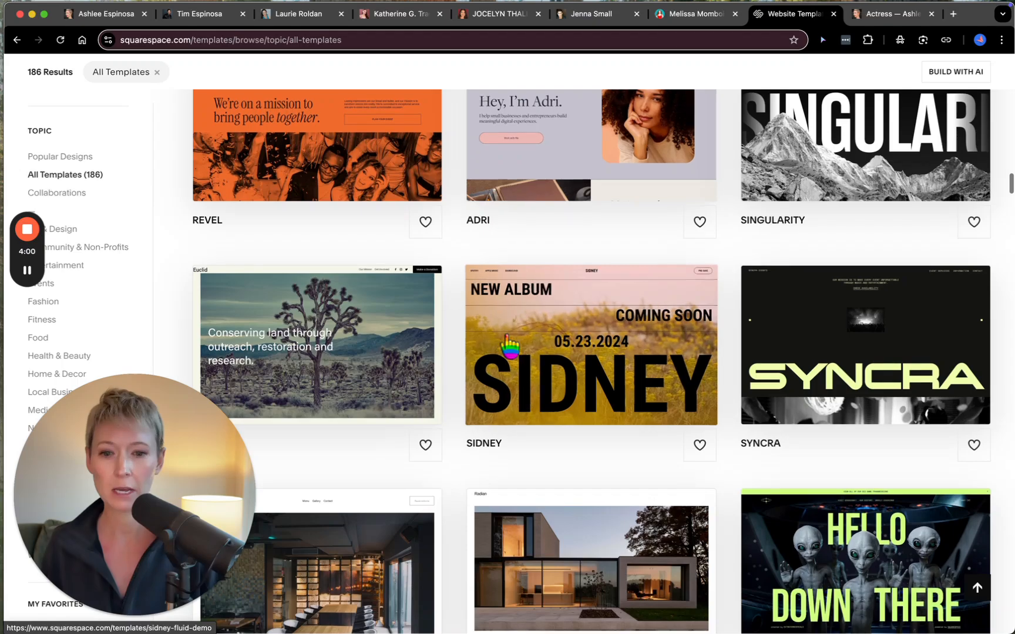
scroll(509, 347, down, 8)
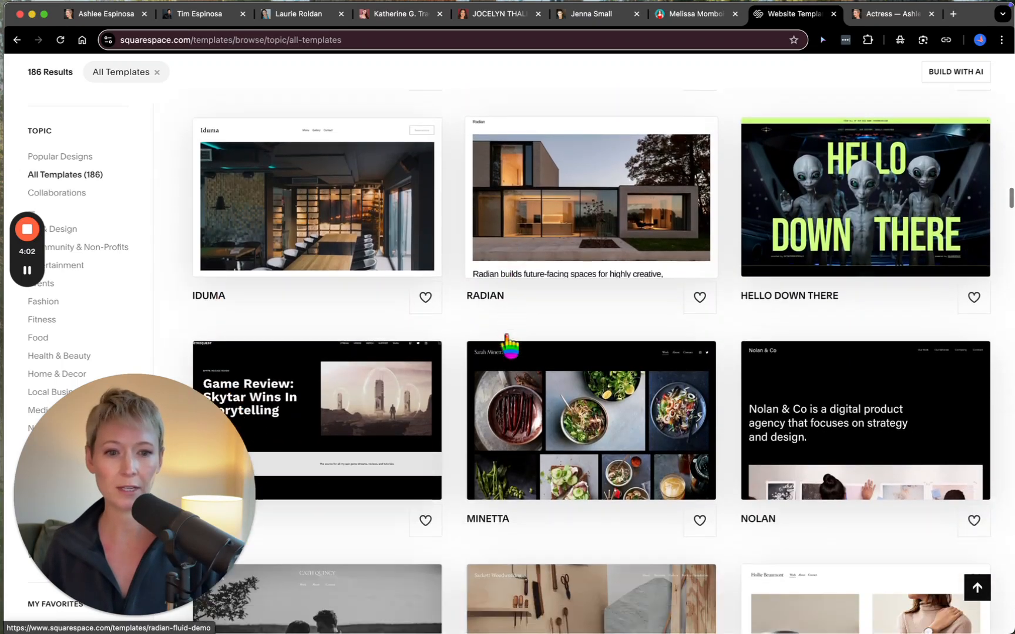
scroll(509, 347, down, 9)
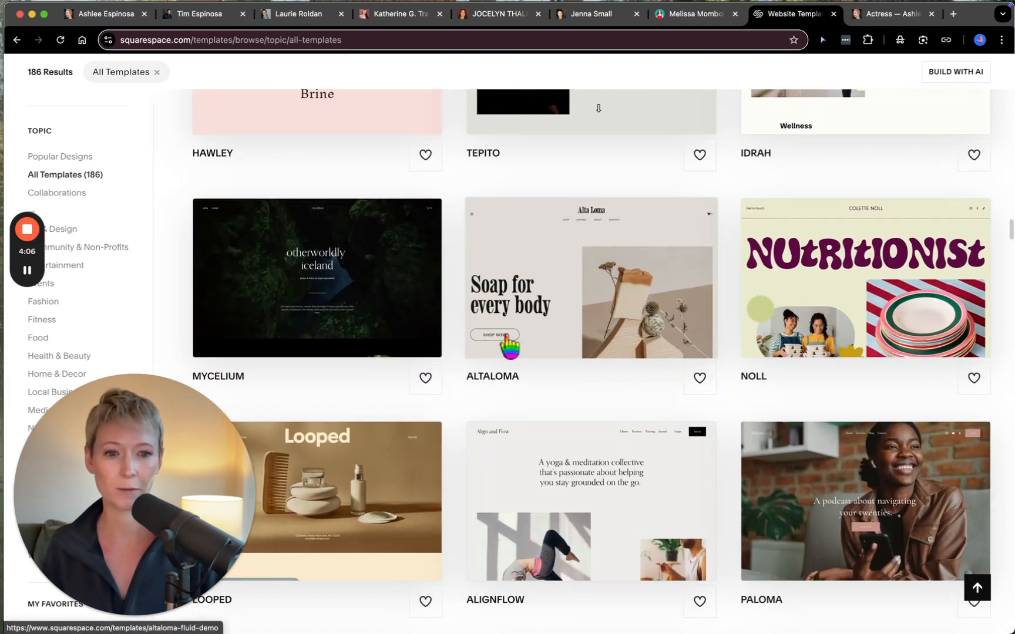
scroll(509, 346, down, 4)
scroll(509, 346, down, 8)
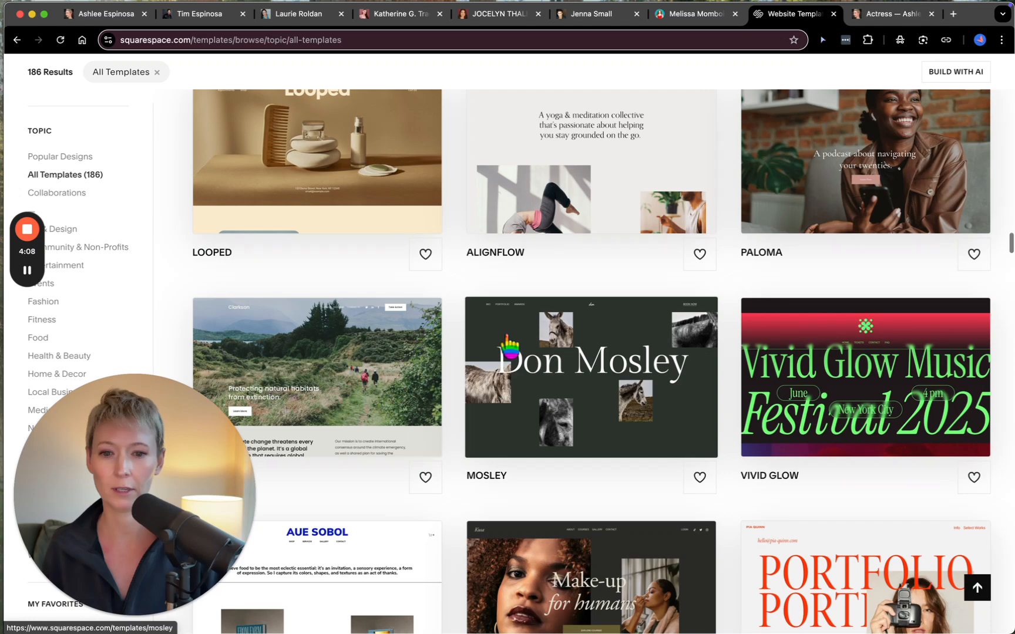
scroll(516, 347, down, 1)
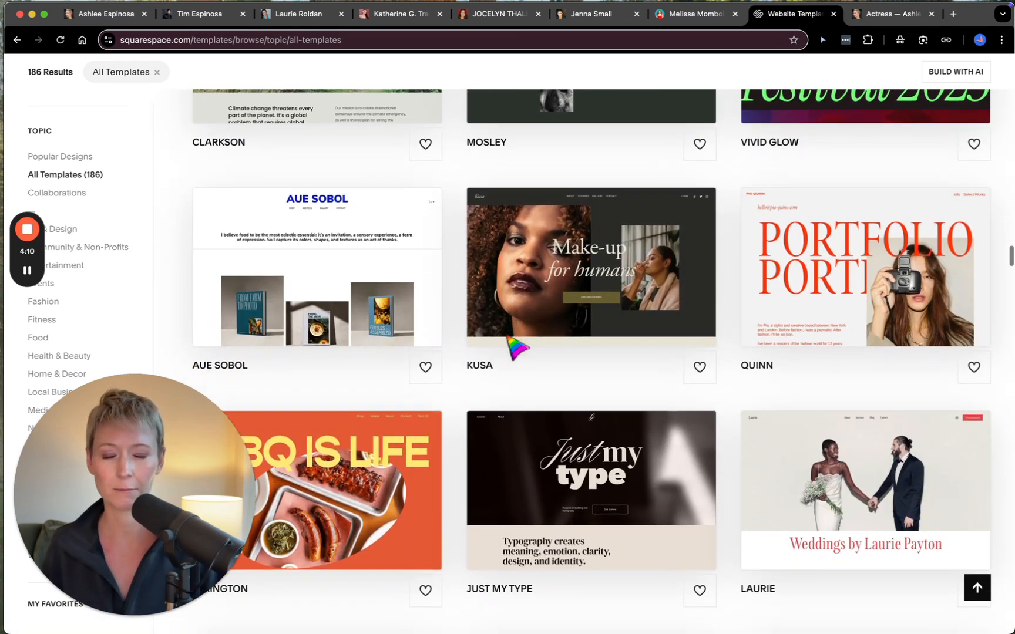
- Open the Kusa template and start a new site with this design, ready for its site name
click(590, 266)
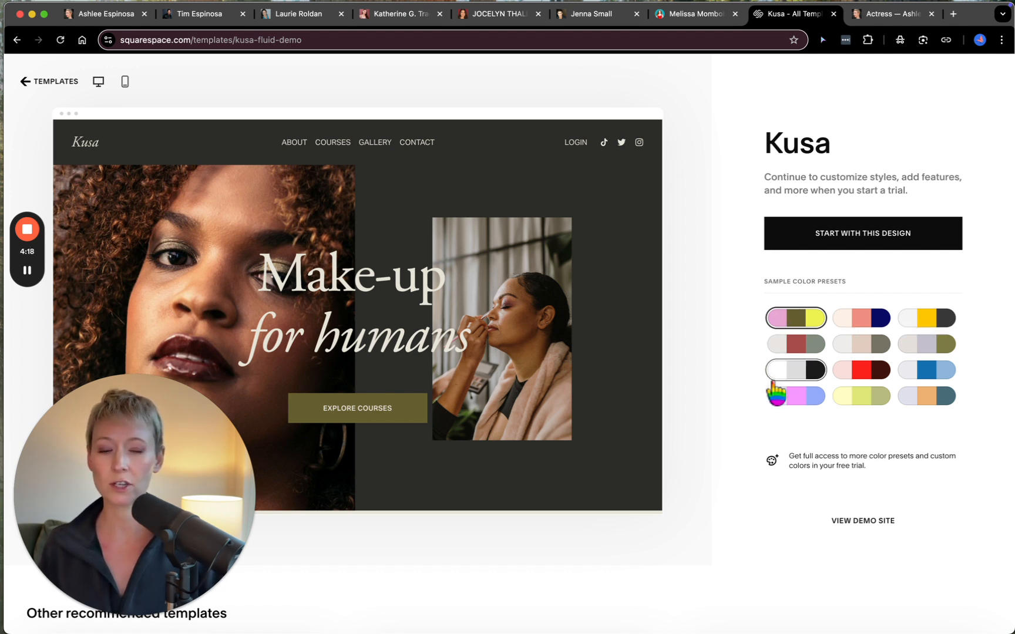
click(866, 234)
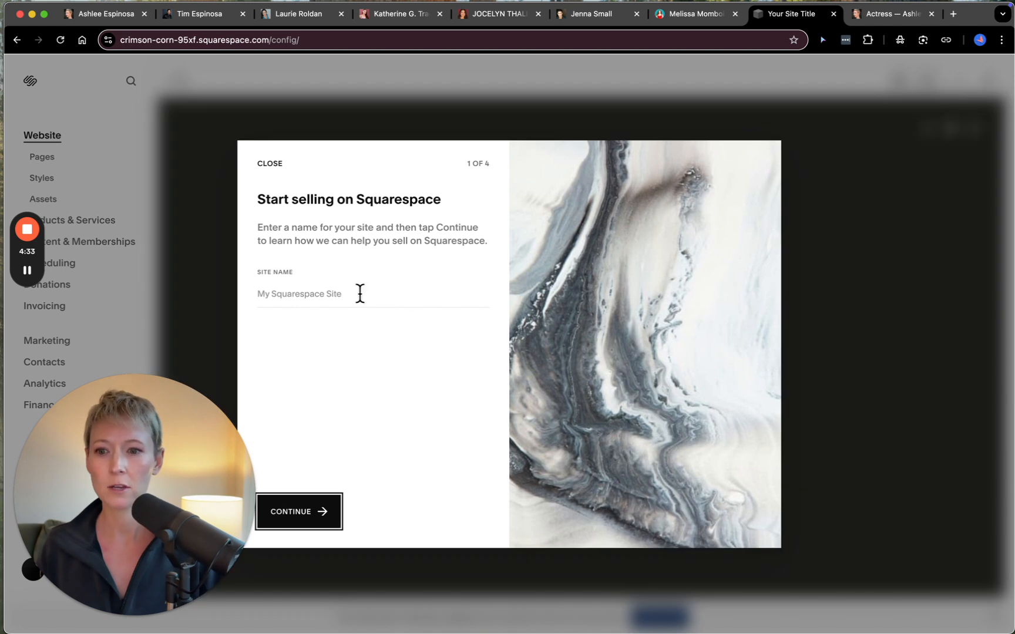
click(358, 294)
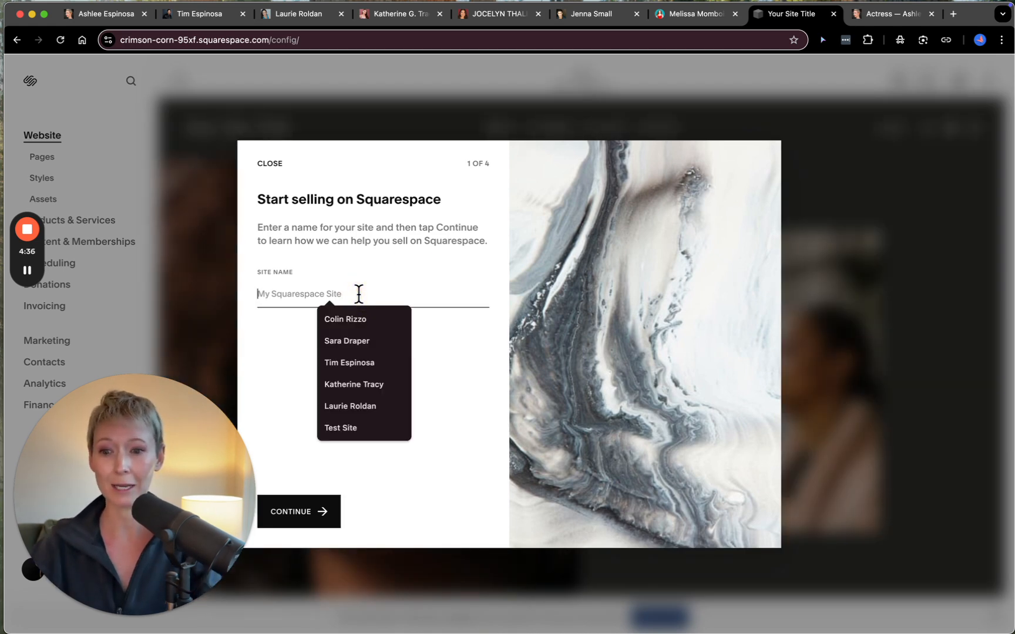
text(Ashlee)
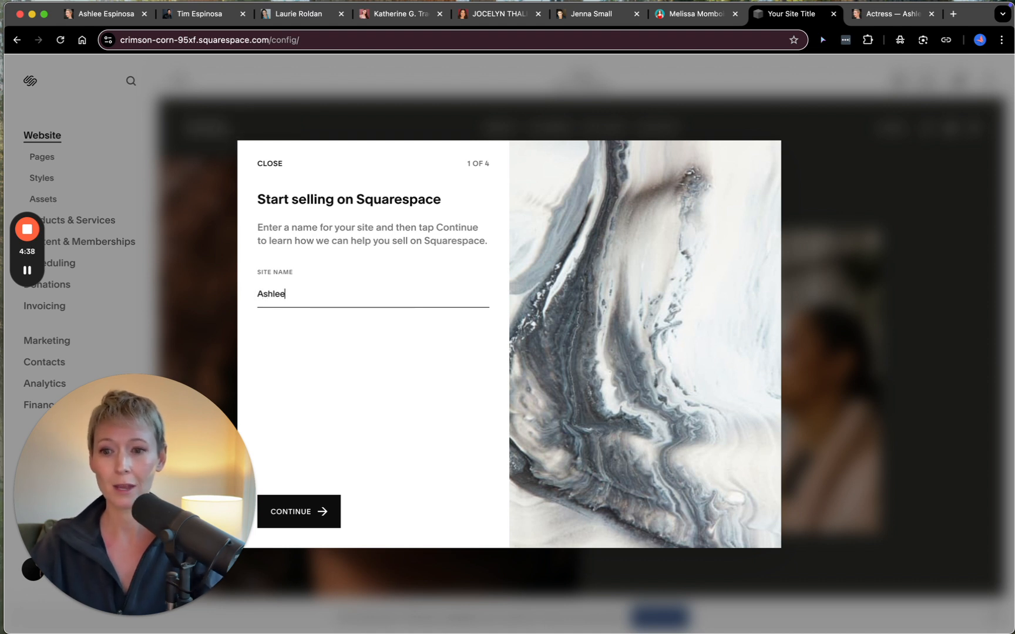
key(BackSpace)
key(BackSpace)
key(BackSpace)
key(BackSpace)
- Name the new site with the test performer's full name and complete the remaining introduction pages
text(Sally Test)
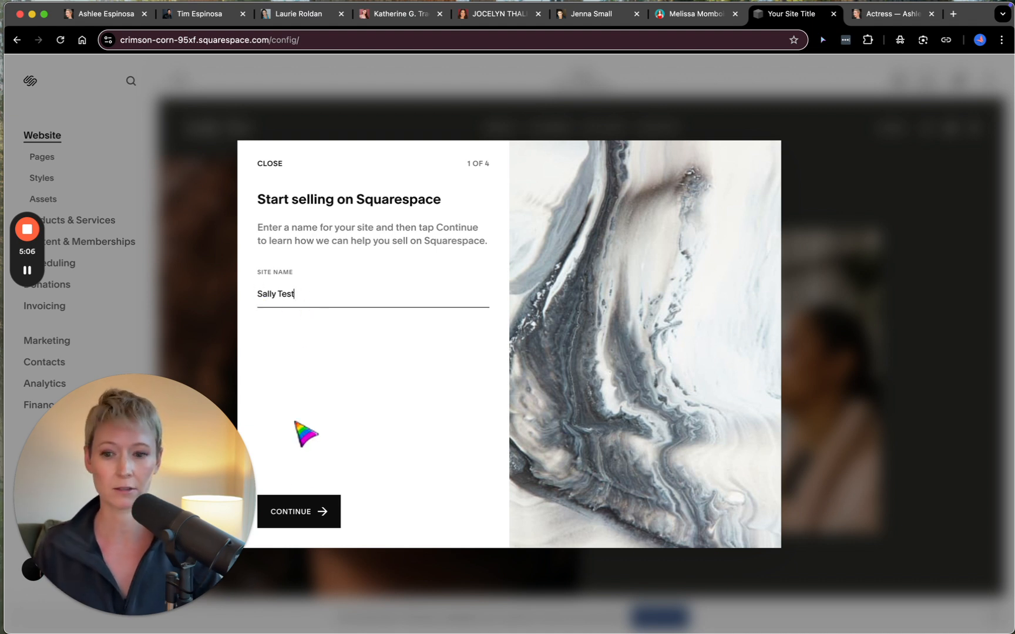
click(298, 512)
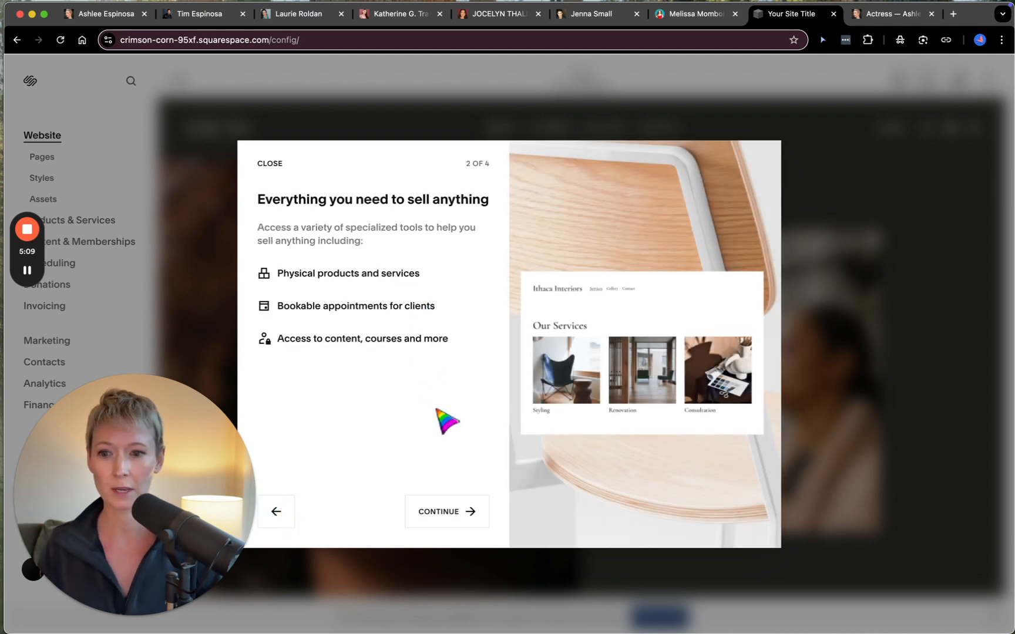
click(445, 517)
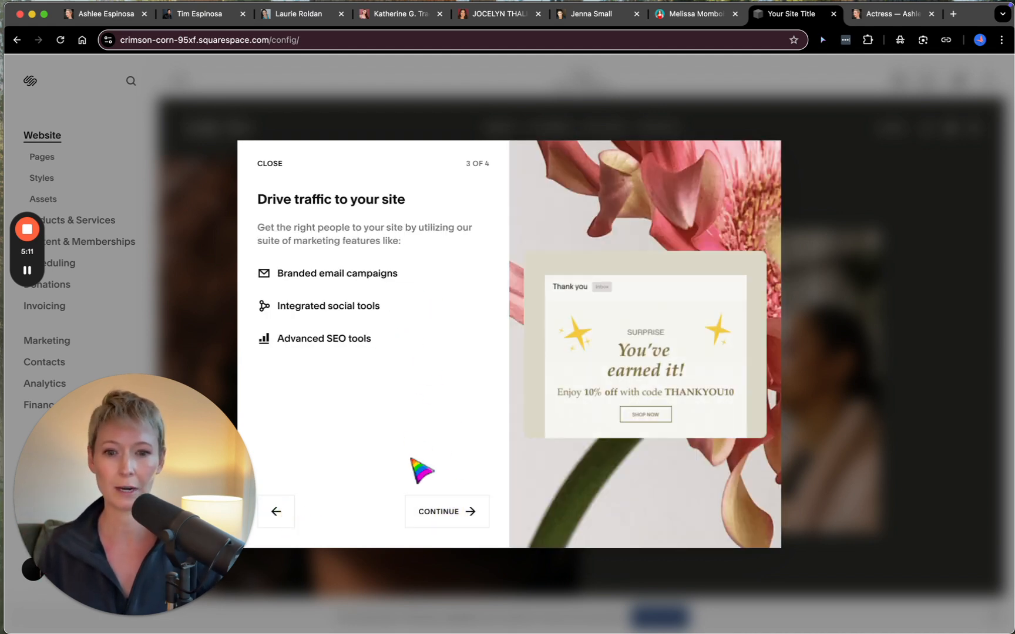
click(428, 520)
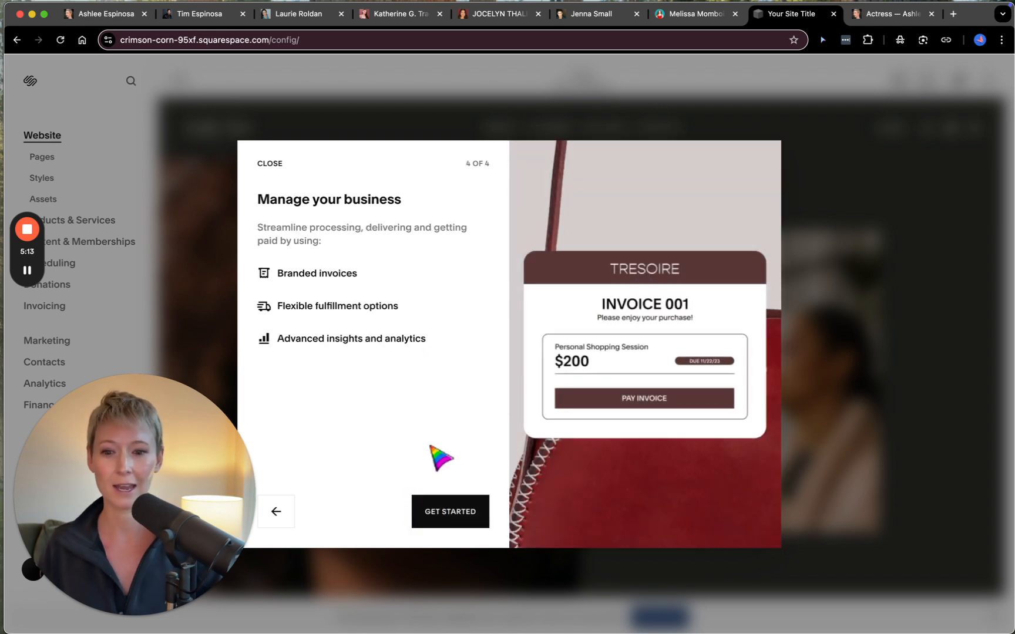
click(453, 517)
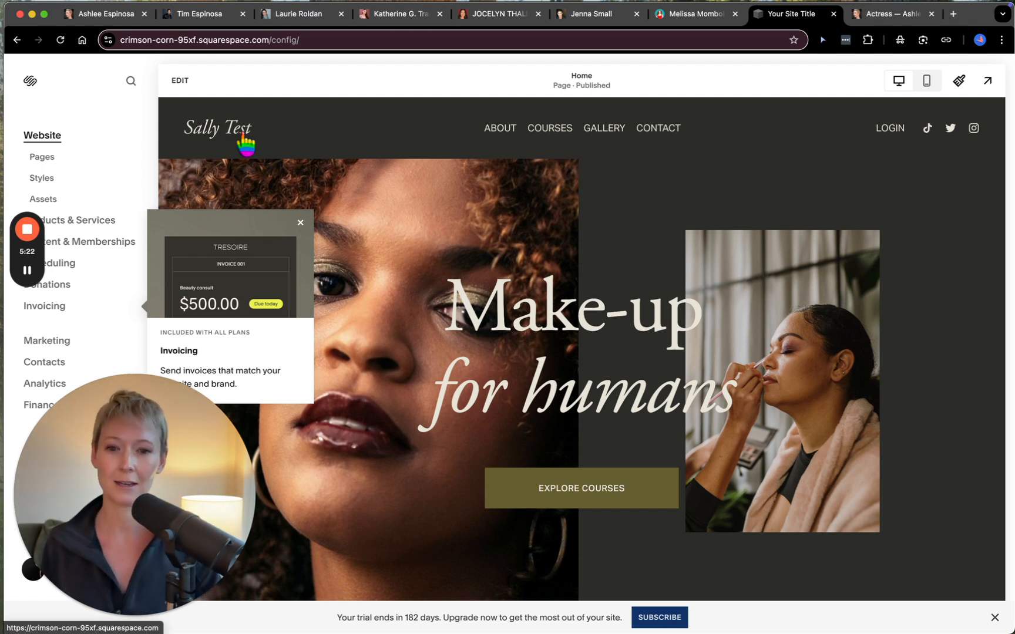
- Open the new site's page list and examine the demo home page's sections down to the FAQs
scroll(453, 362, down, 7)
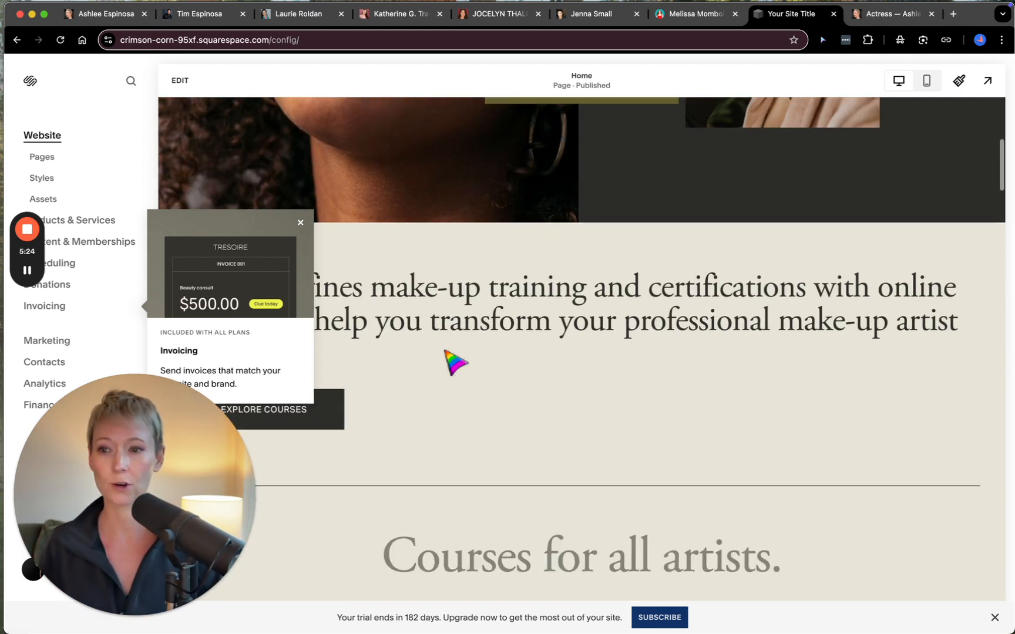
scroll(455, 362, down, 1)
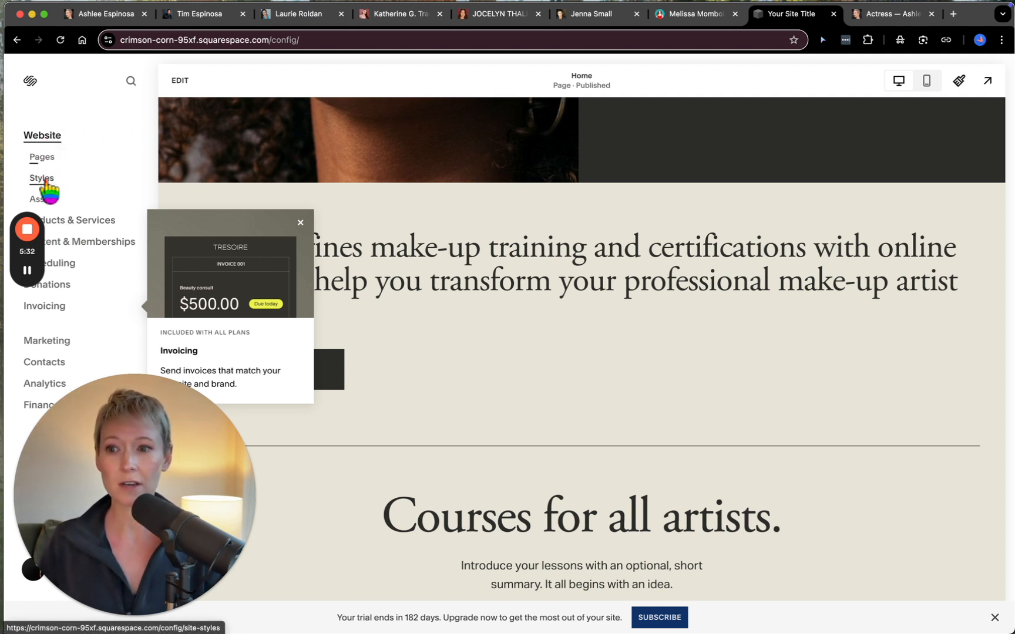
click(40, 158)
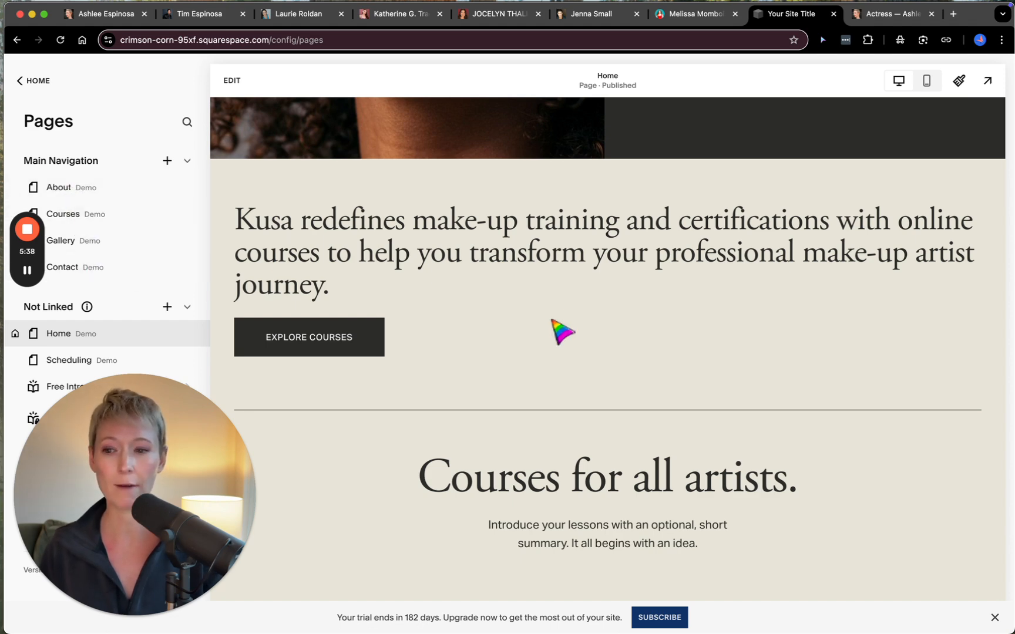
scroll(562, 331, down, 8)
scroll(562, 331, down, 10)
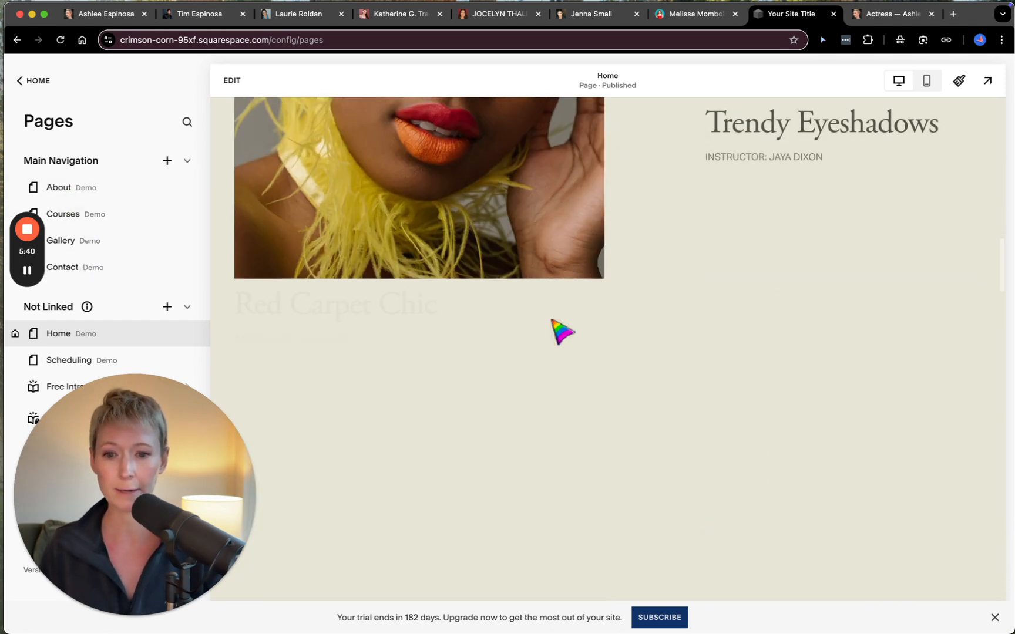
scroll(562, 331, down, 11)
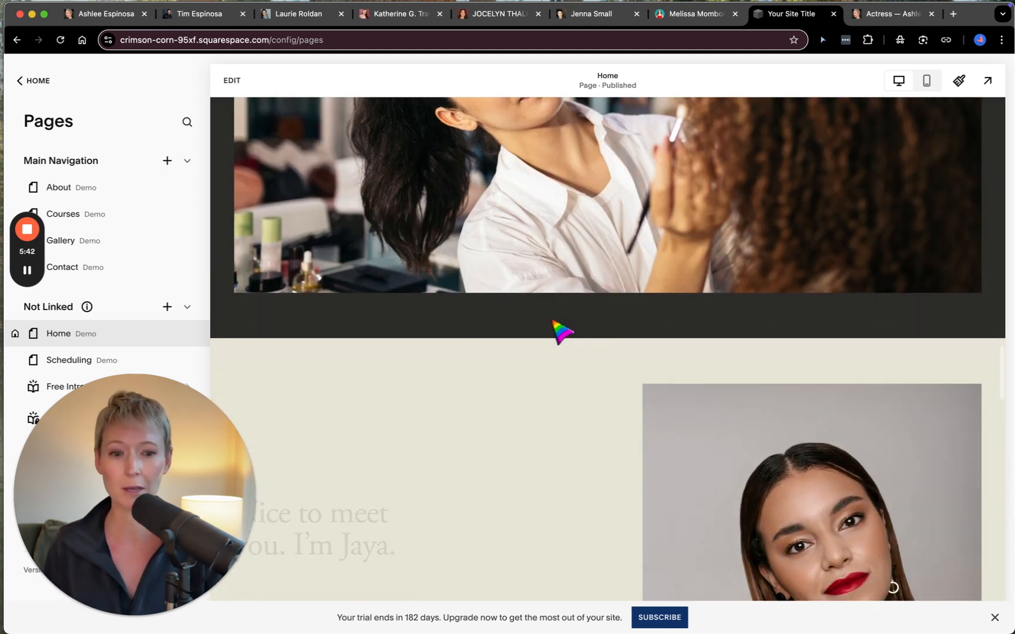
scroll(562, 330, down, 3)
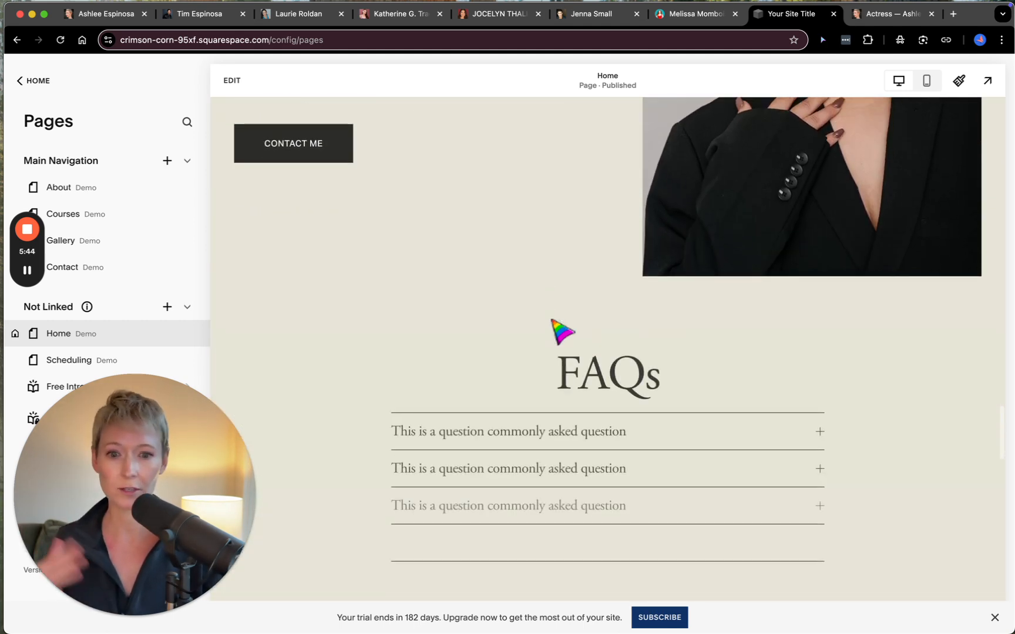
scroll(562, 331, up, 20)
- Switch to the performer's existing Squarespace site and open its website settings
click(107, 15)
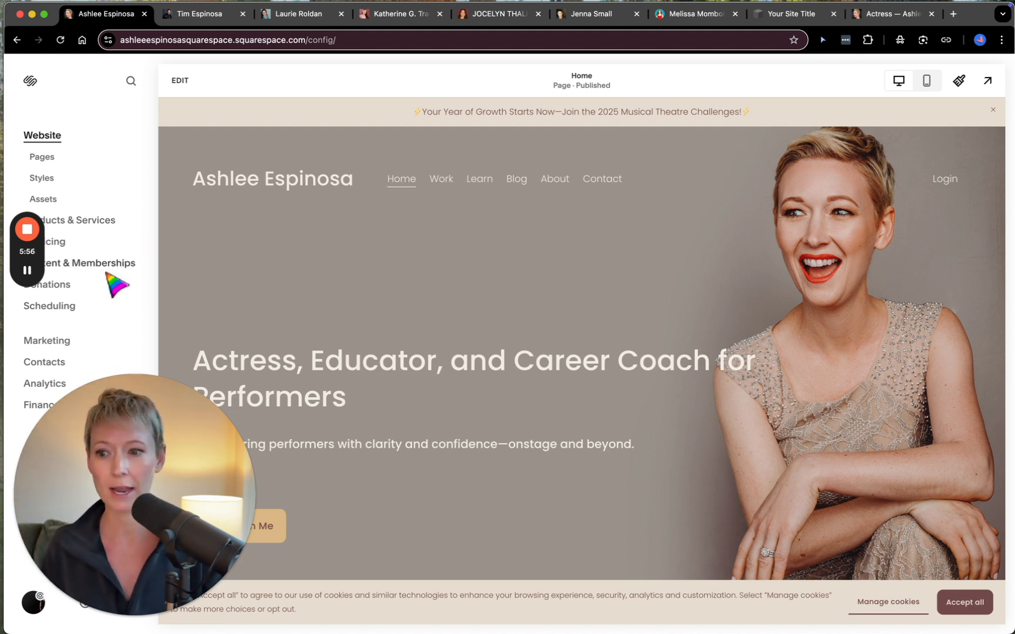
drag(114, 403, 213, 355)
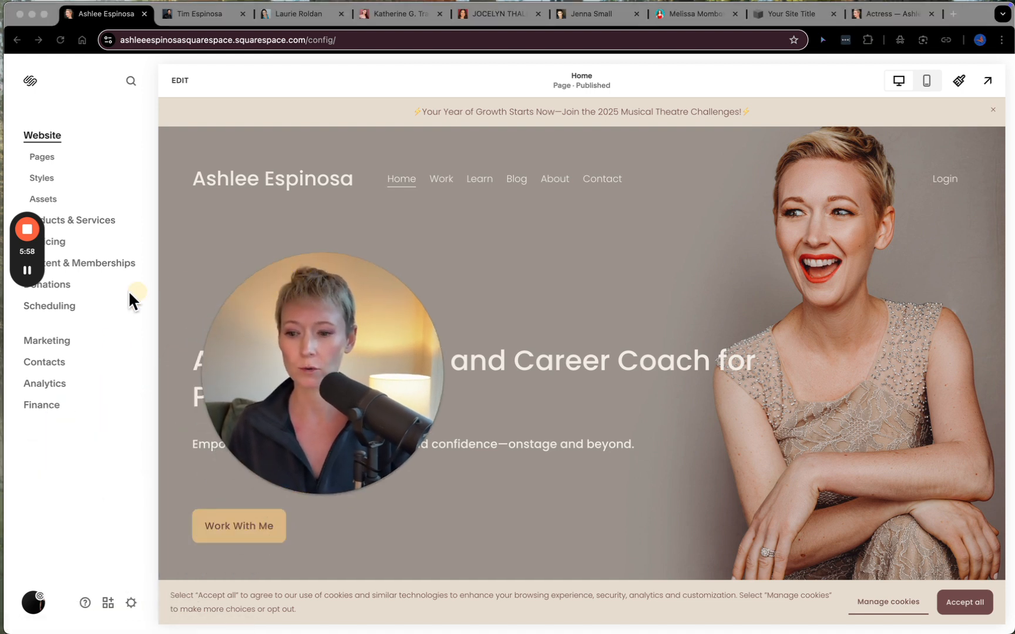
click(131, 603)
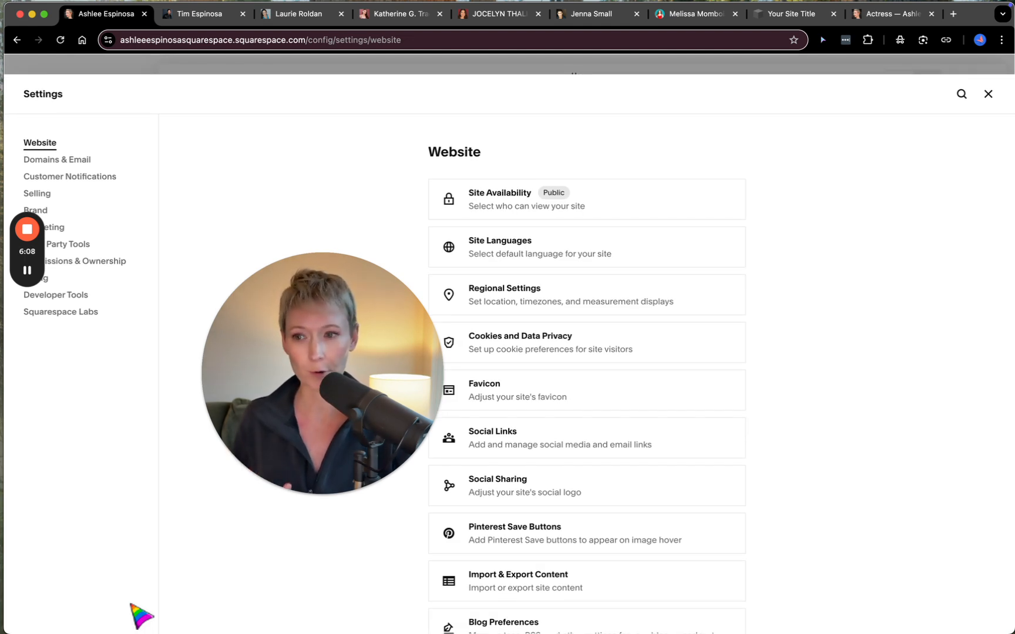
drag(243, 376, 101, 467)
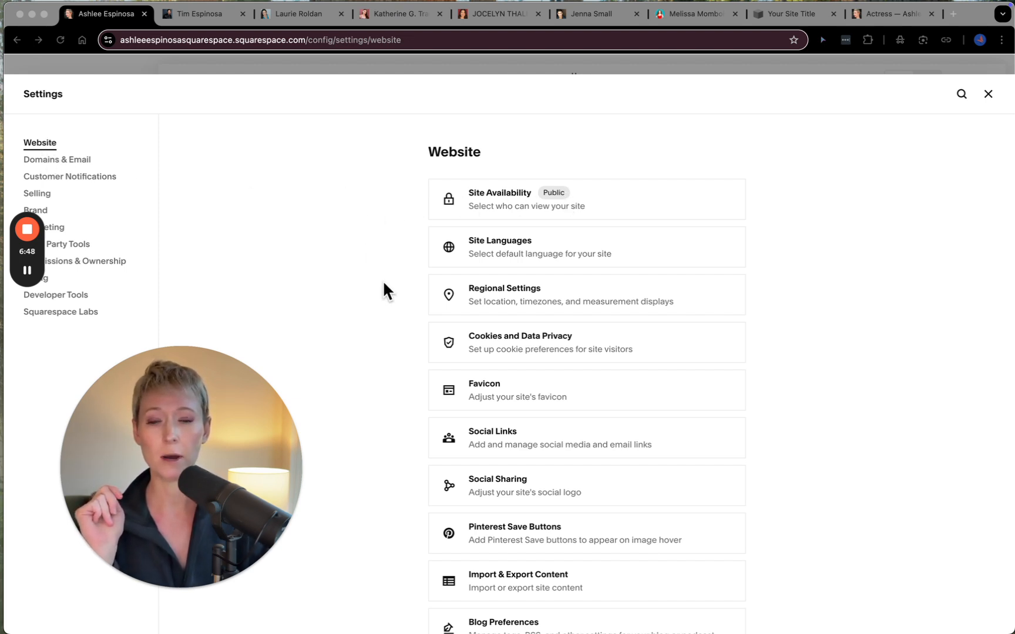
- Review the site's Regional Settings for measurement standard, location and time zone, and return to the website settings
scroll(382, 280, down, 2)
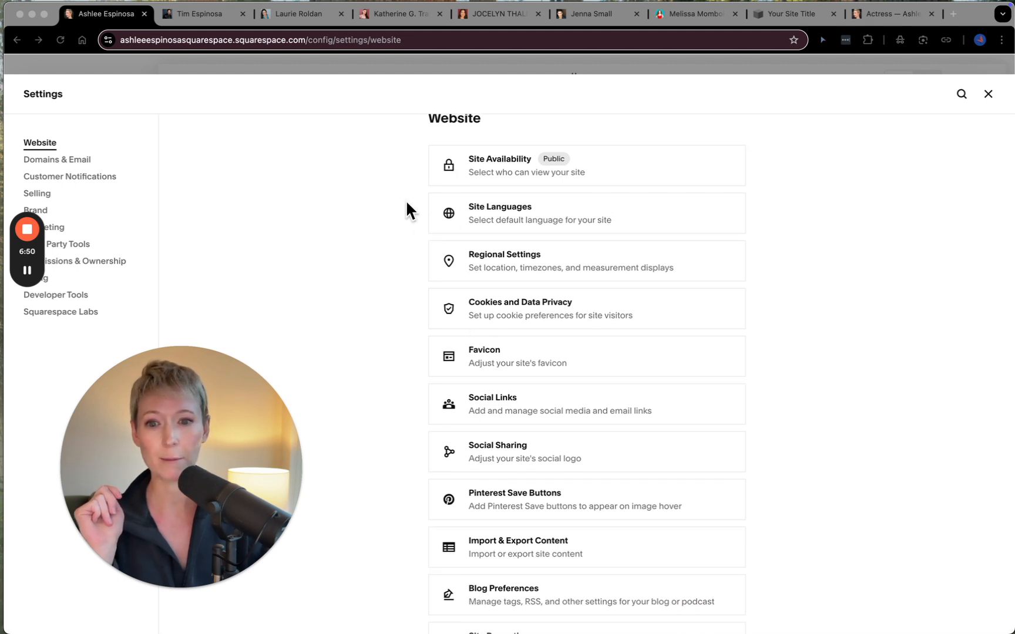
click(497, 265)
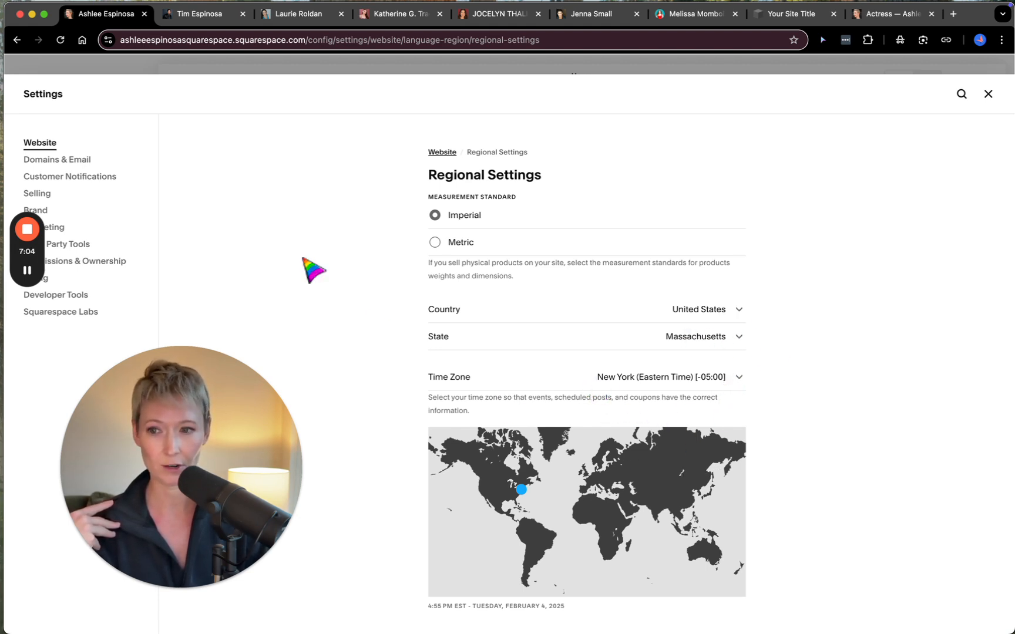
click(440, 153)
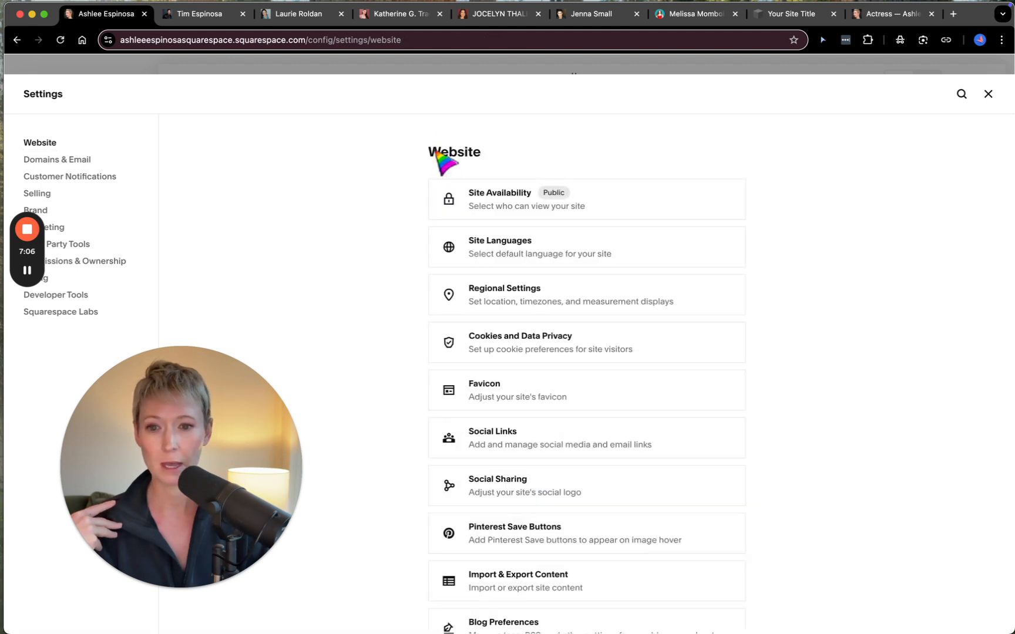
- Review the site's Favicon settings and return to the website settings
scroll(410, 389, down, 2)
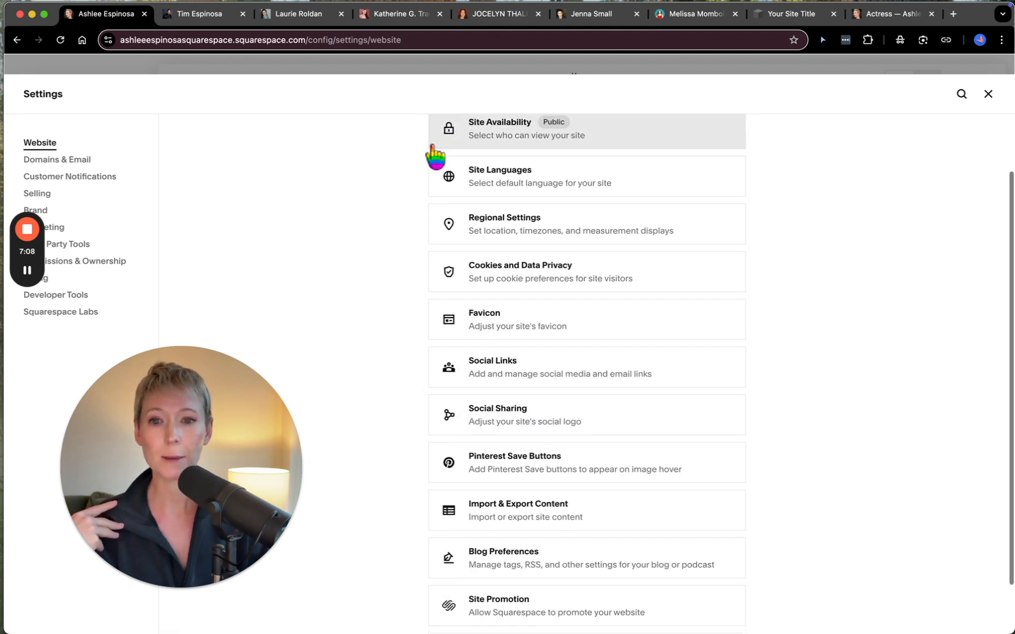
click(497, 320)
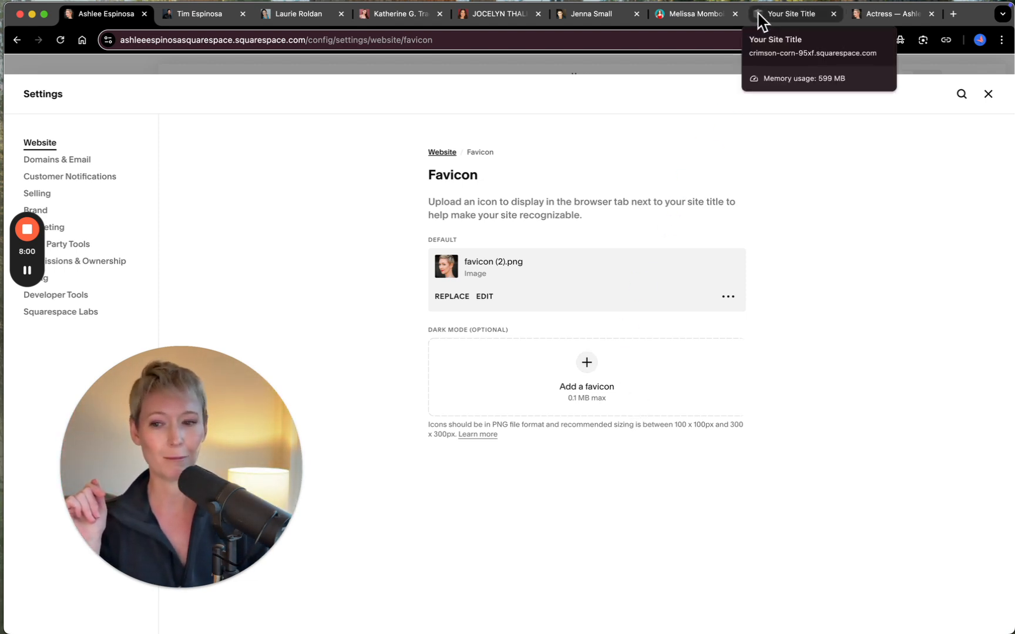
click(438, 152)
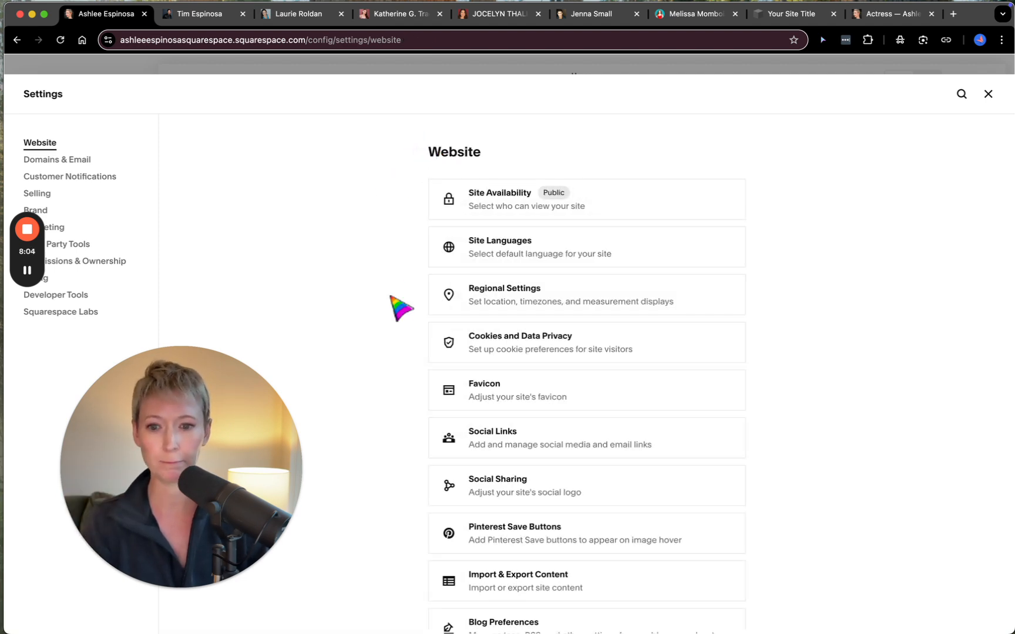
- Open the site's Social Links settings to review the connected social accounts
scroll(392, 302, down, 3)
click(508, 333)
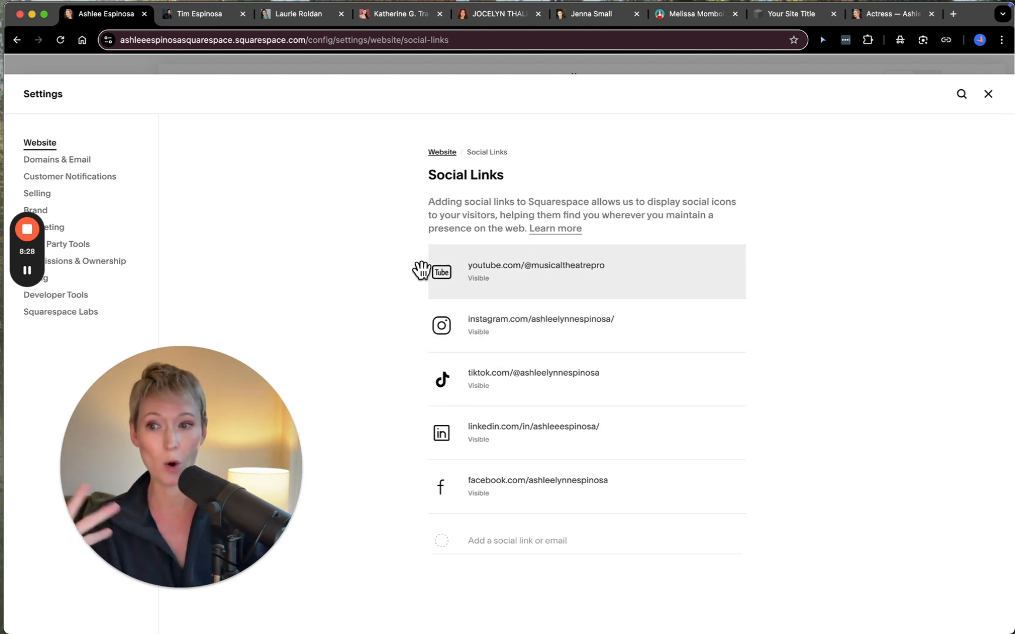
- Leave the Social Links settings and open the Site Promotion settings to review the Allow Squarespace Promotion option
click(442, 153)
scroll(376, 411, down, 5)
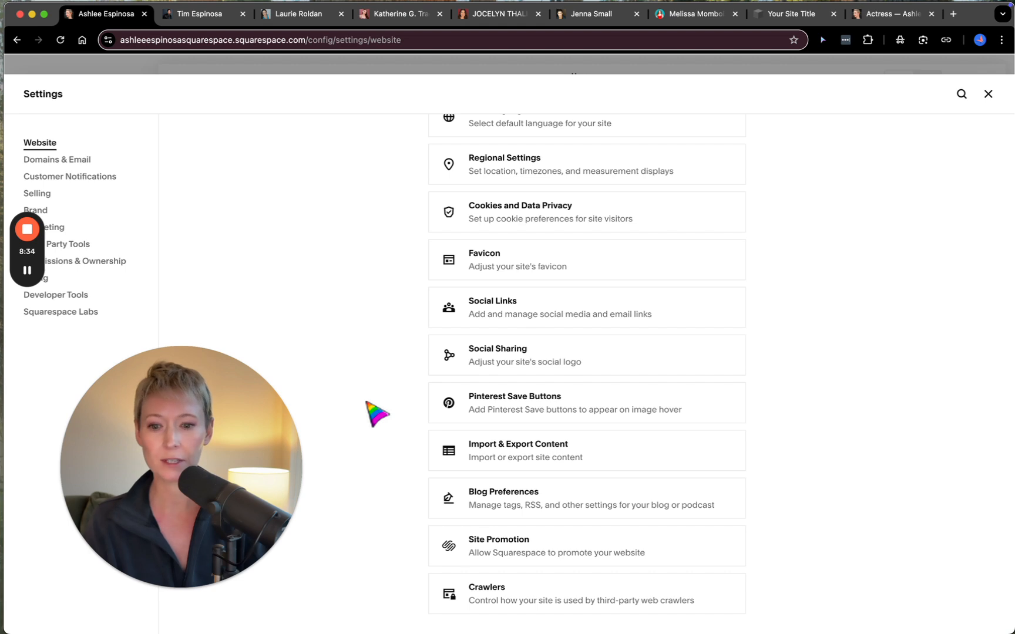
click(509, 551)
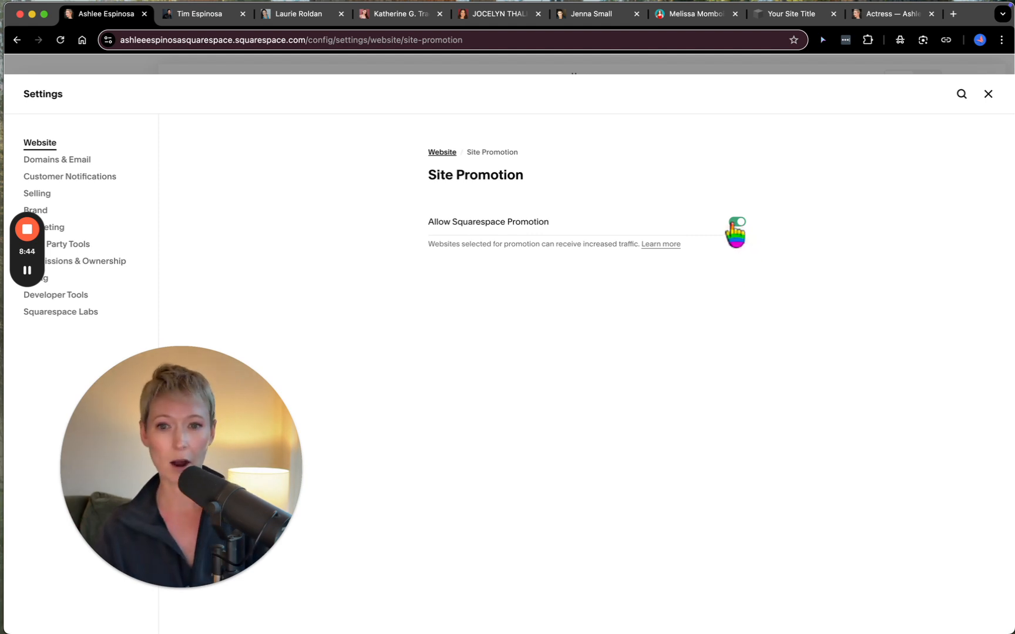
- Return to the website settings and open the site's Domains settings under Domains & Email to review its domains
click(441, 153)
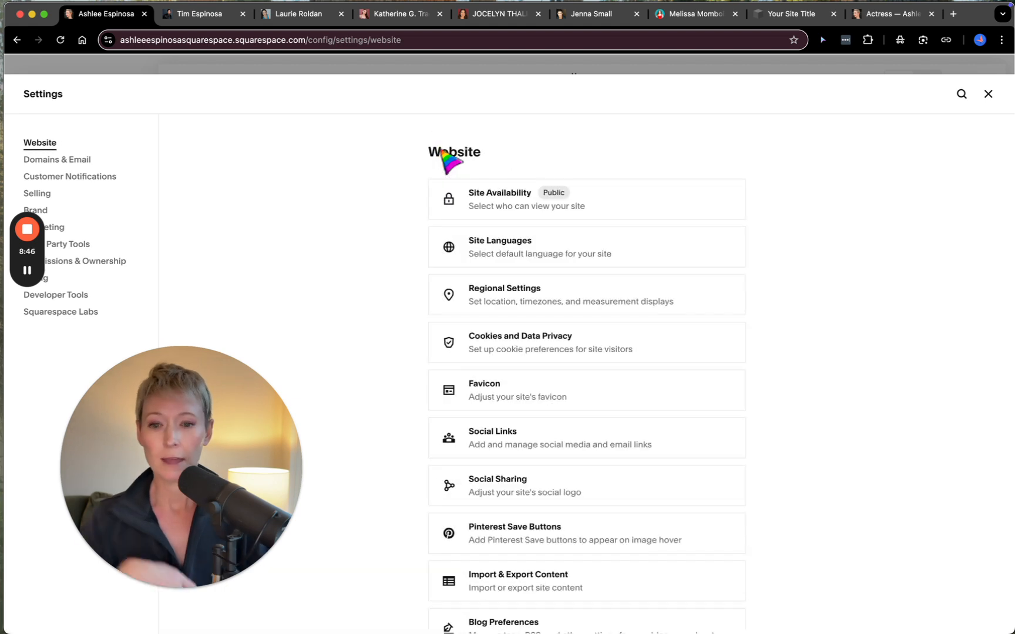
click(45, 166)
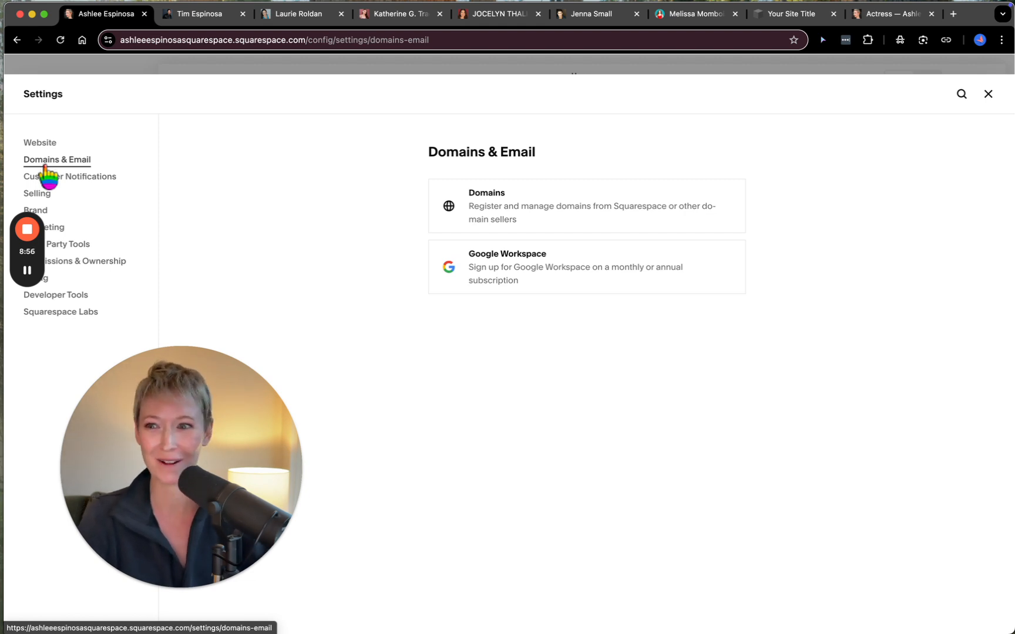
click(567, 203)
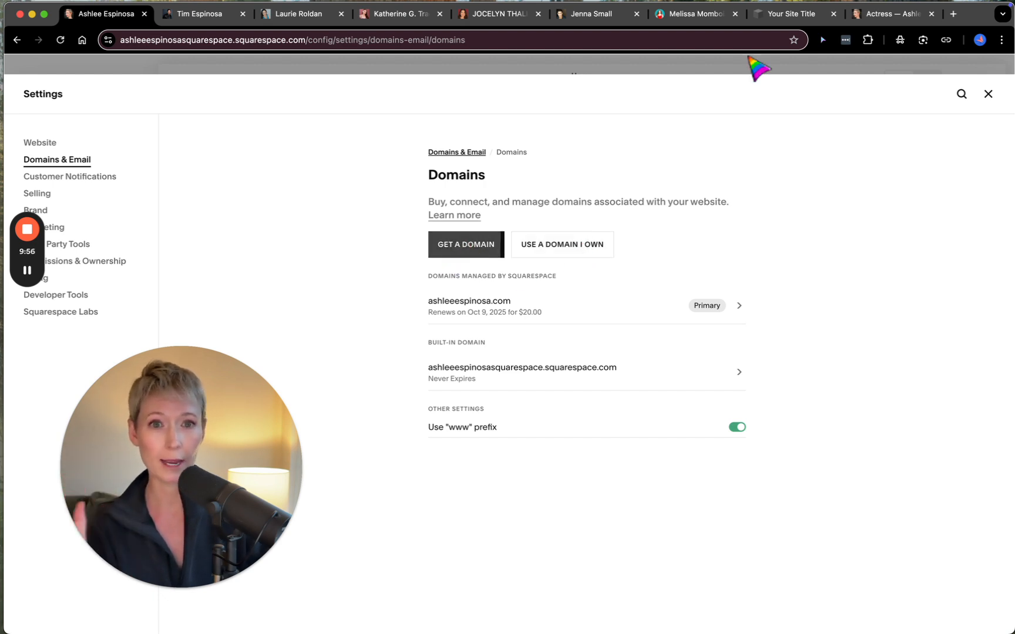
- Switch to the template site, open its Domains settings and bring up the Get a New Domain search
click(783, 19)
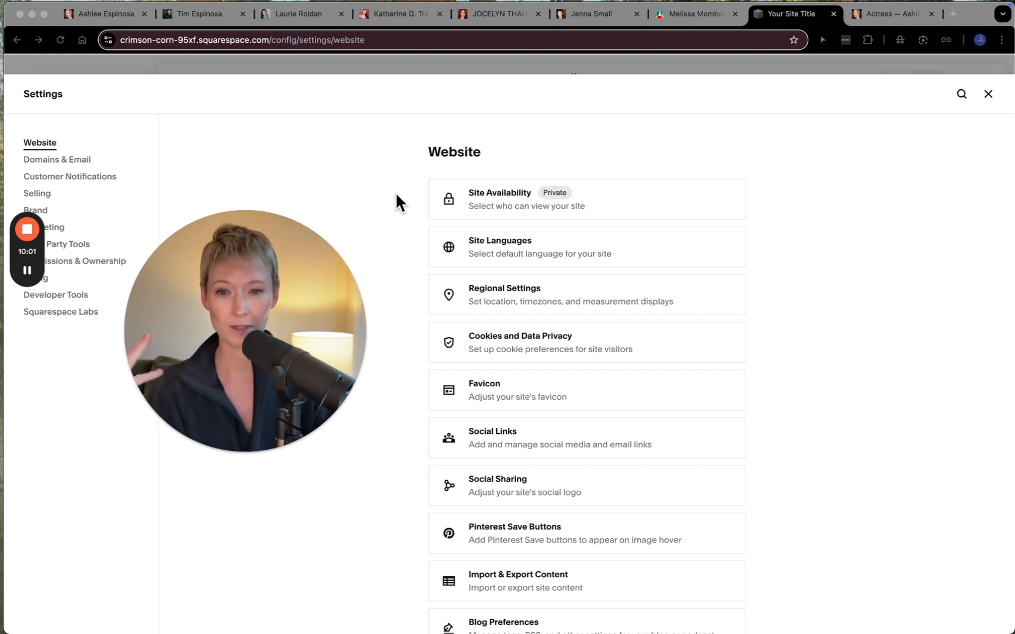
click(73, 160)
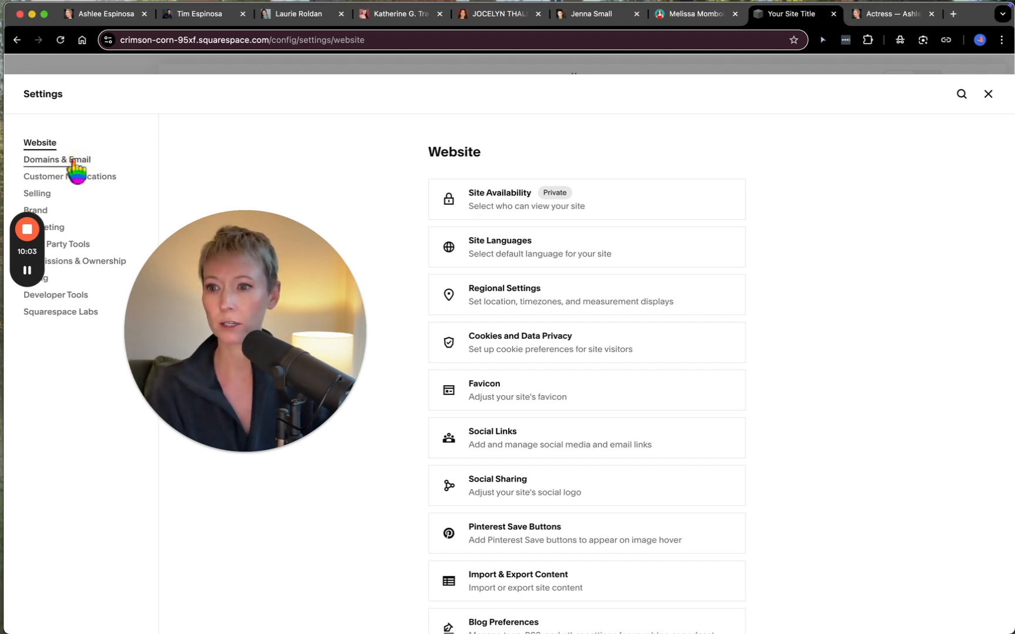
click(539, 213)
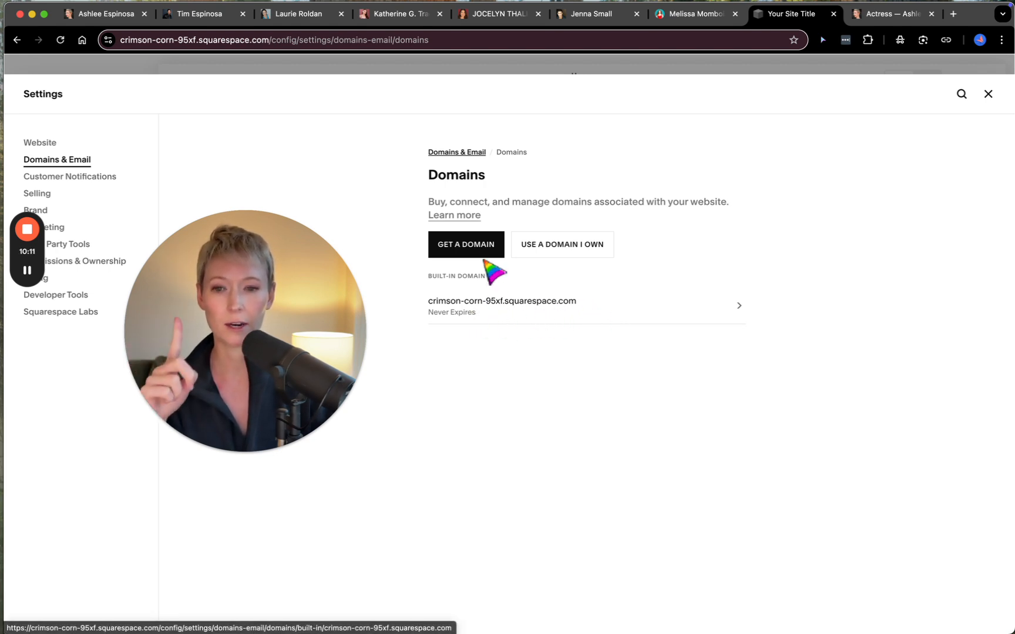
click(465, 246)
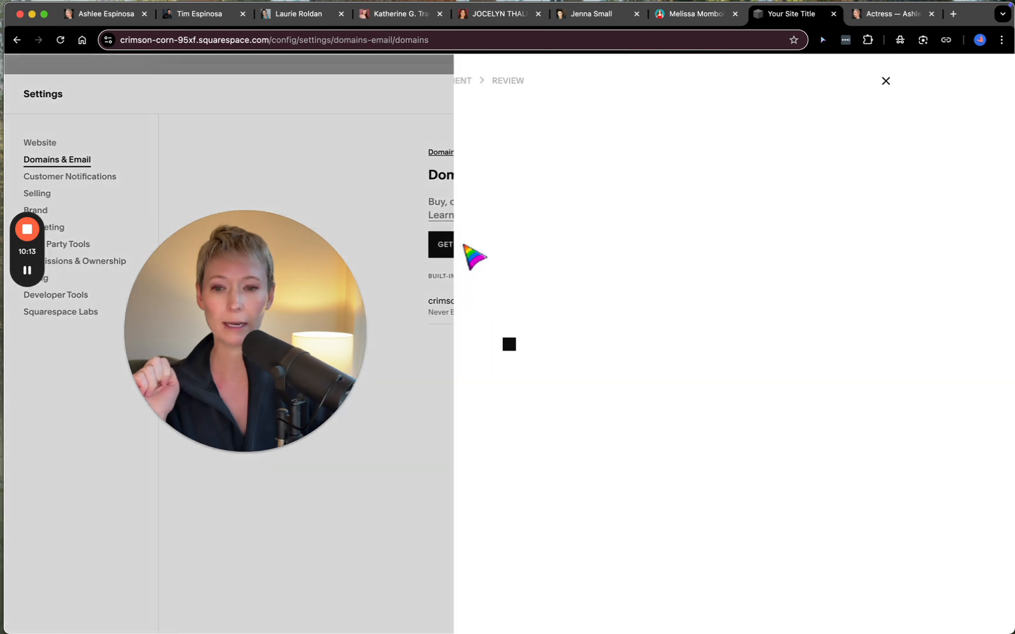
drag(201, 458, 181, 476)
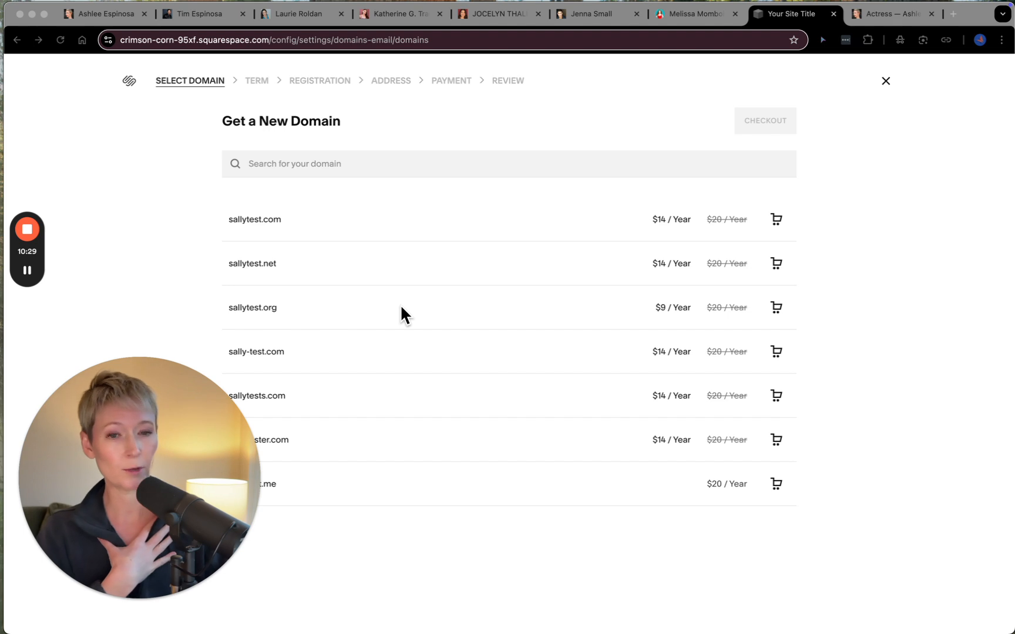
click(325, 164)
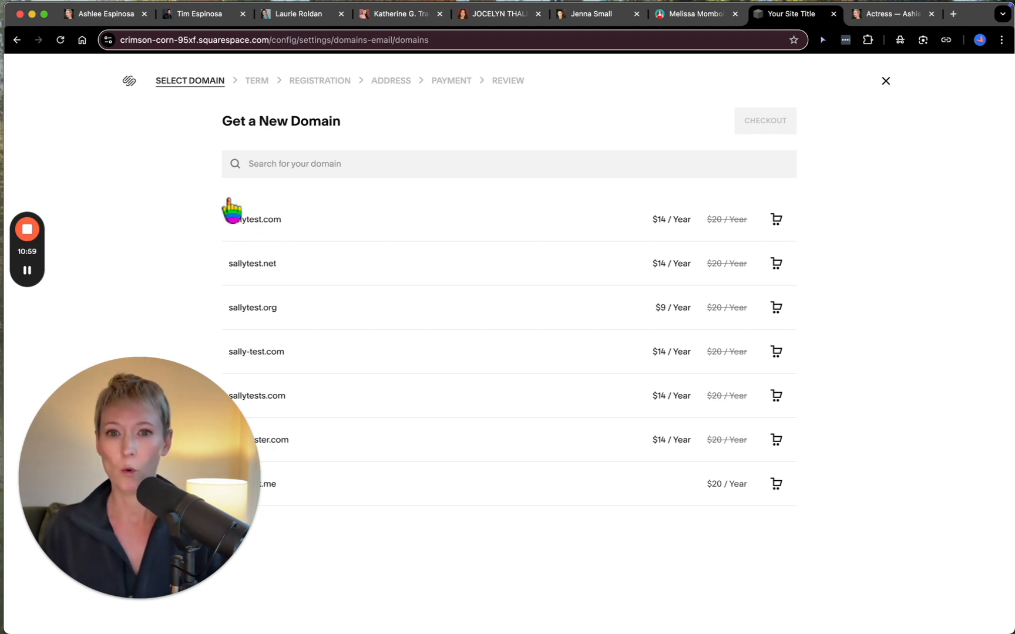
- Switch back to the performer's existing site and open the details of its built-in Squarespace domain
click(110, 13)
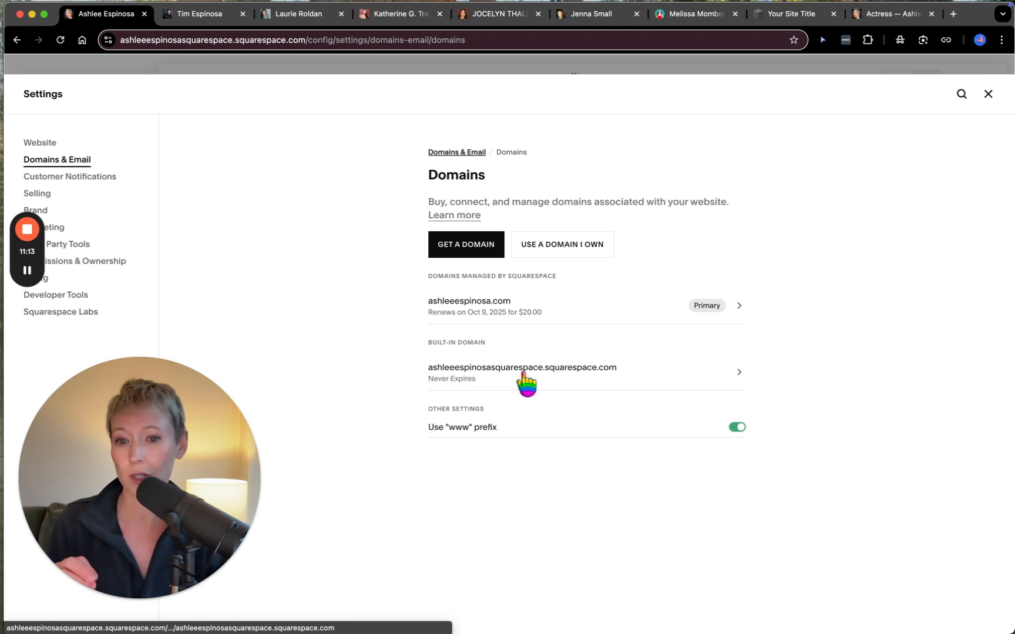
click(741, 376)
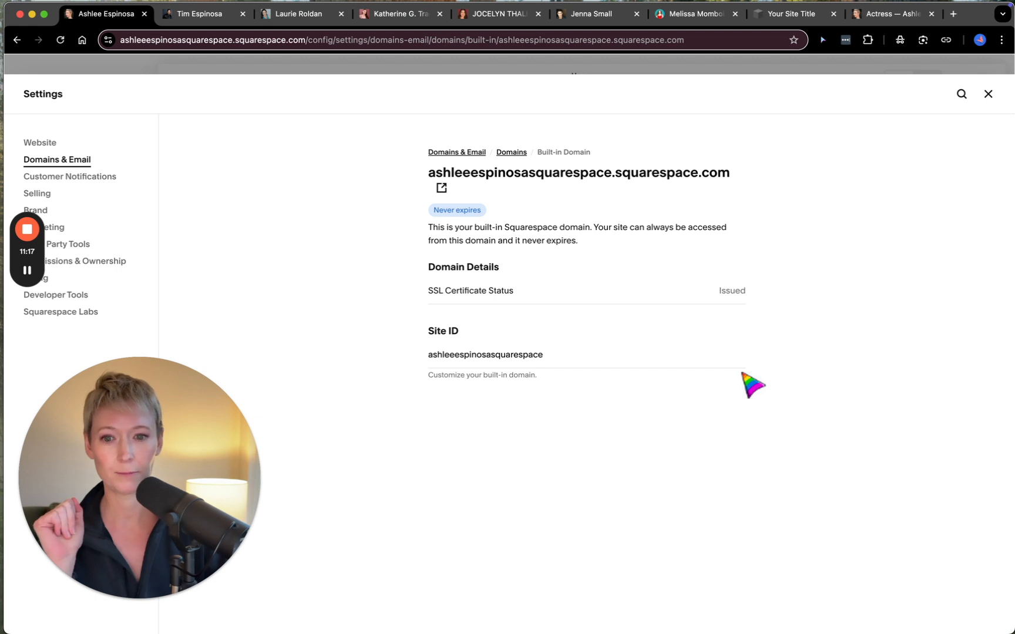
- Try to shorten the built-in domain's Site ID to only the performer's name, and discard the edit
click(555, 353)
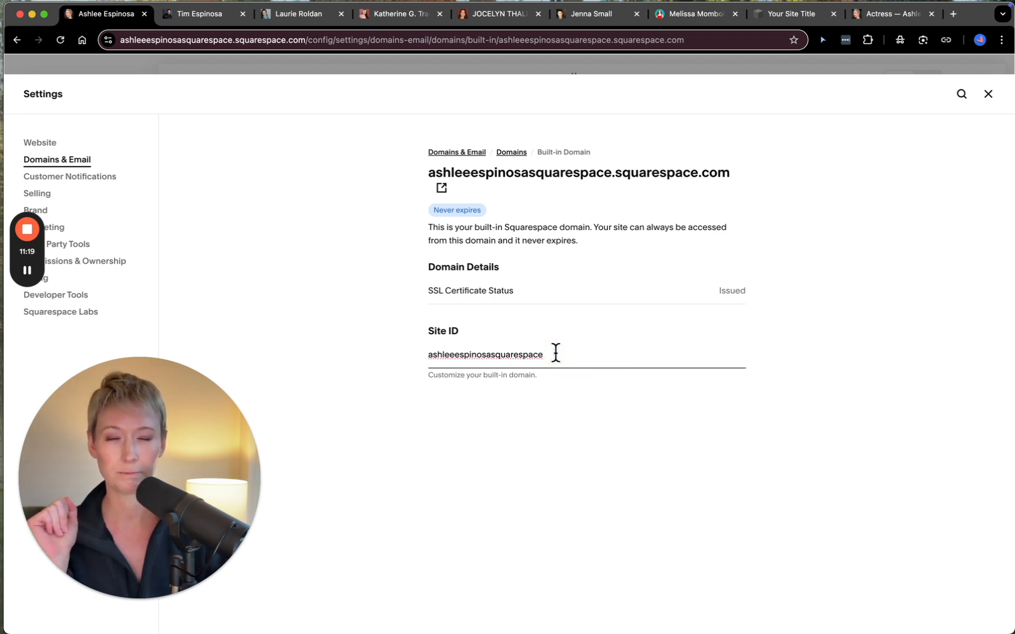
key(BackSpace)
key(BackSpace)
key(BackSpace)
key(BackSpace)
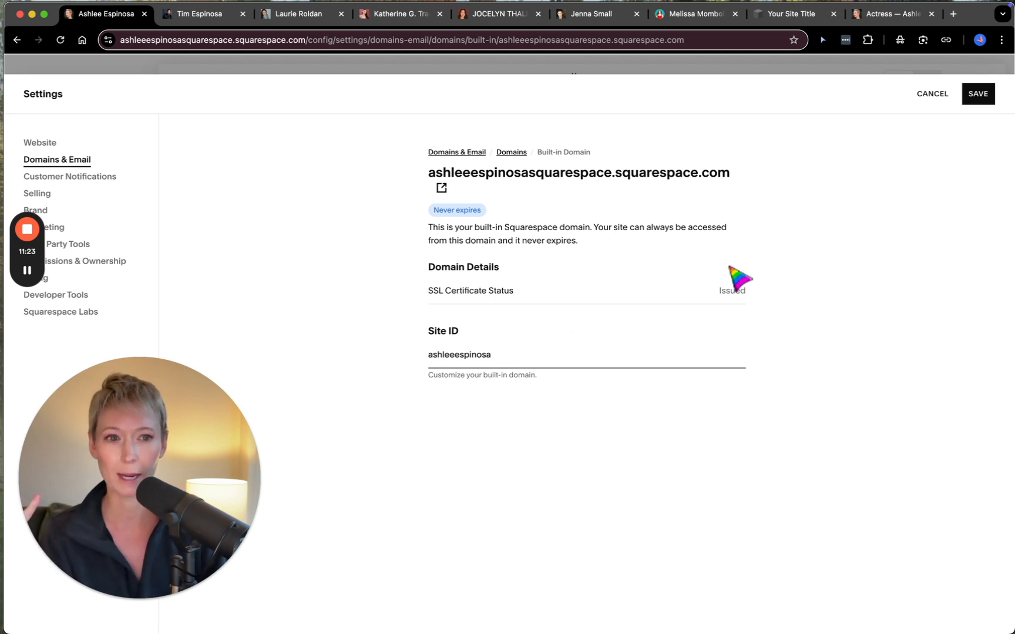
click(978, 96)
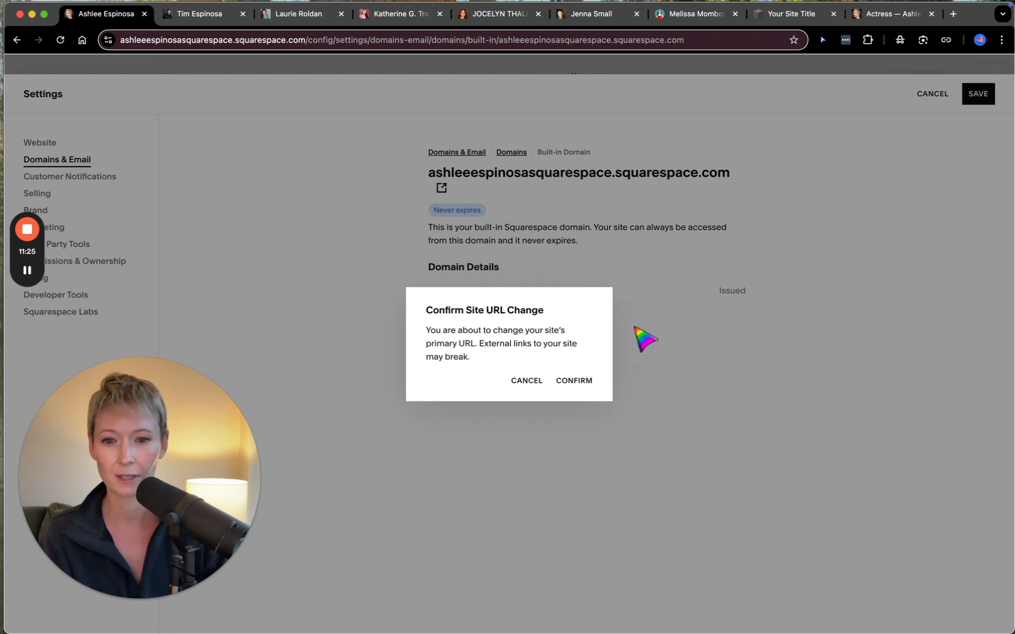
click(574, 381)
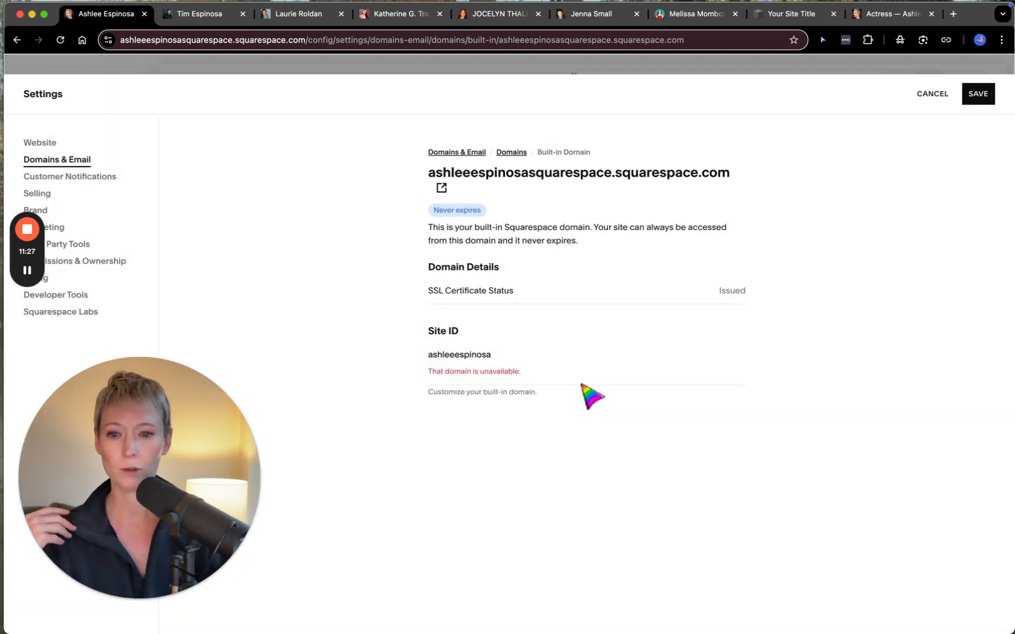
click(553, 355)
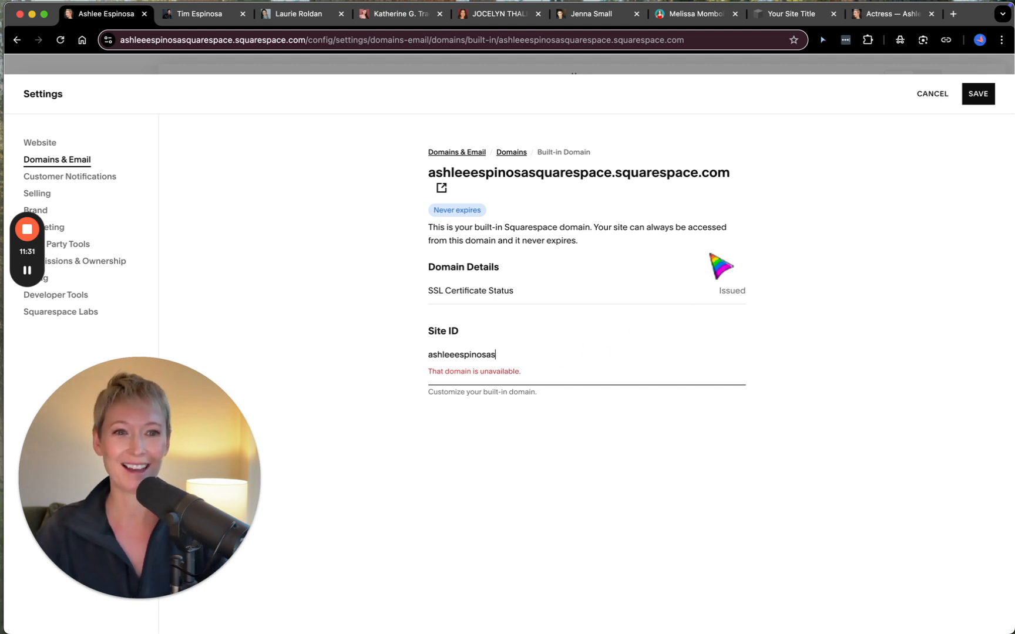
click(938, 100)
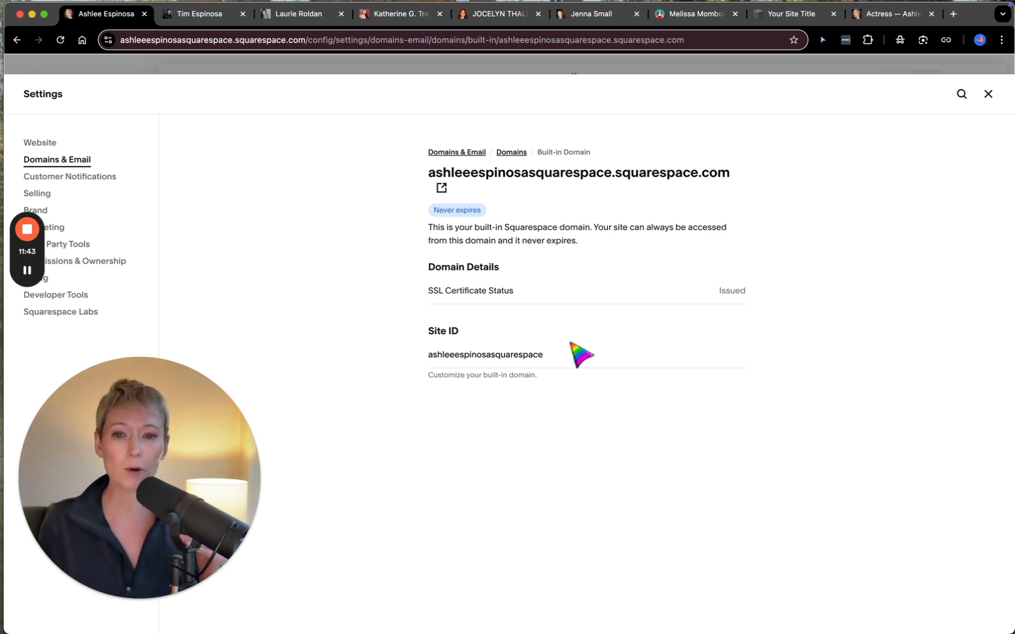
- Review the site's Domains overview once more and return to the Domains & Email settings
click(473, 154)
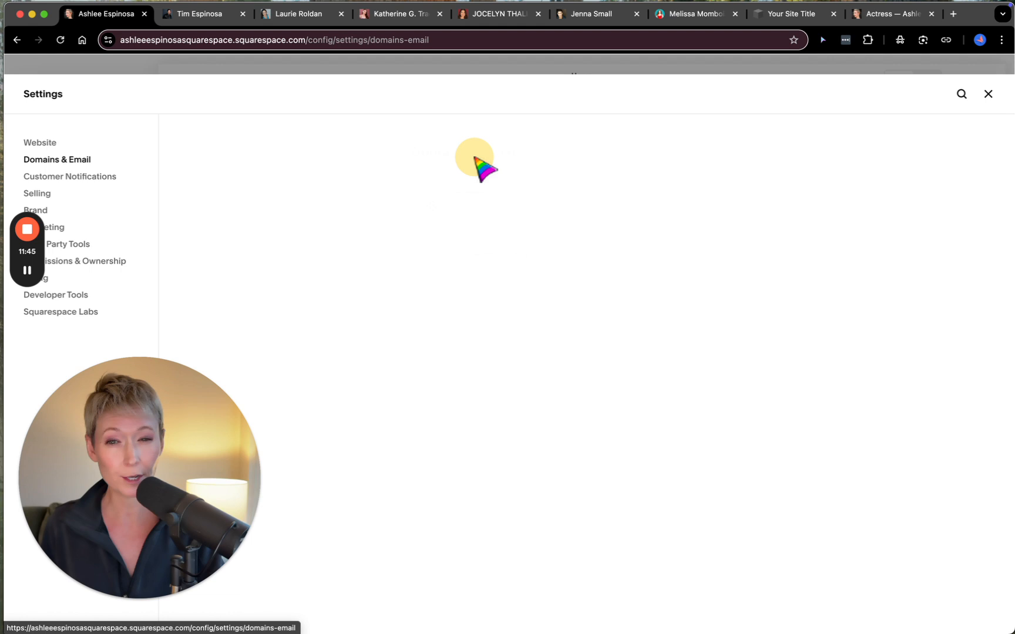
click(509, 207)
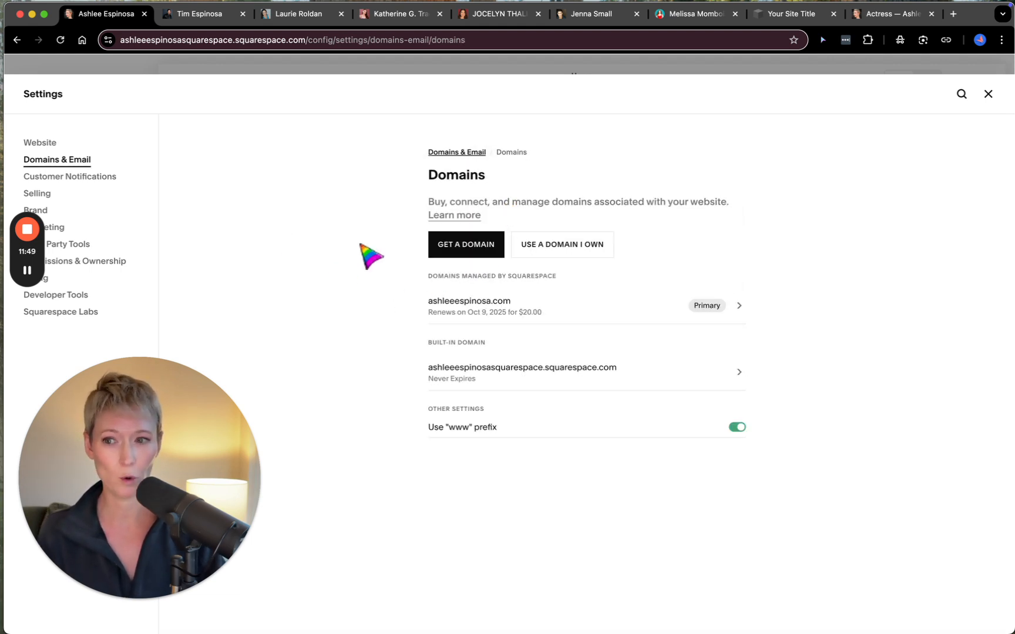
click(456, 154)
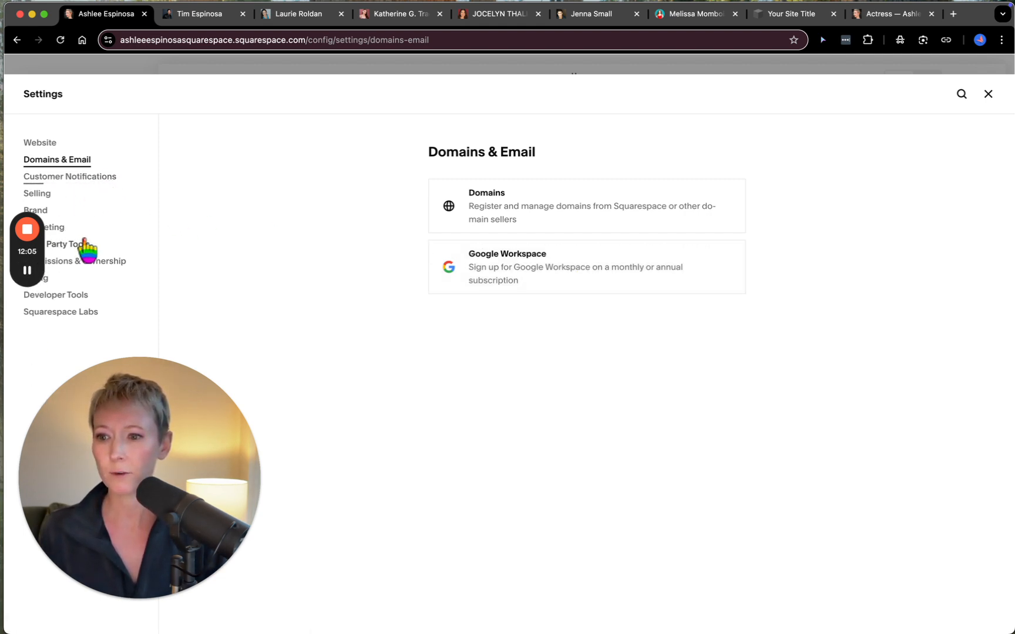
- Open the Brand Identity settings and review the description, personality and preview sections
click(55, 214)
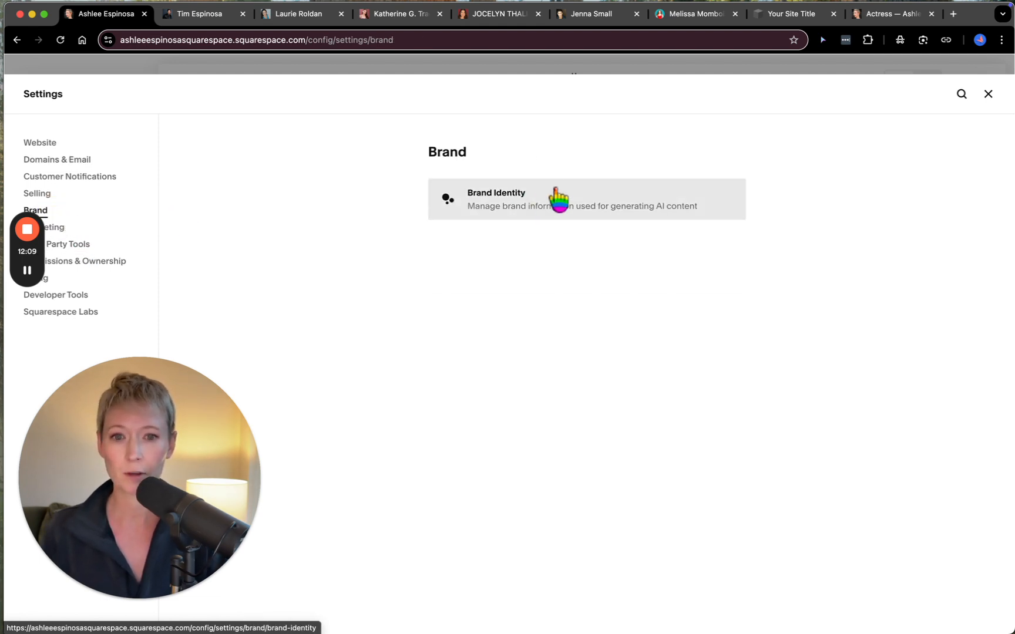
click(562, 203)
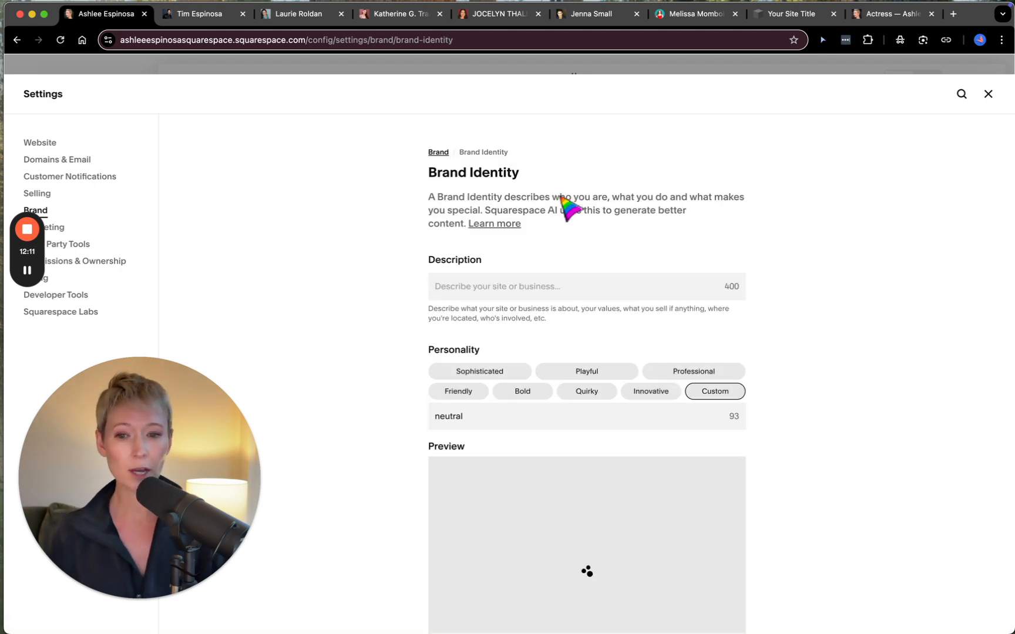
scroll(522, 414, down, 2)
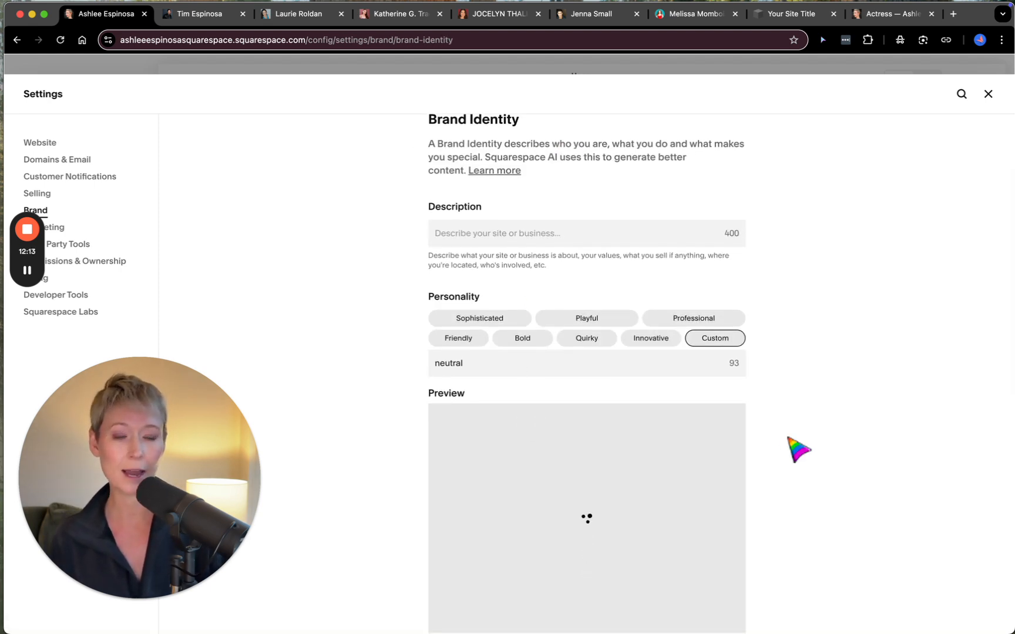
scroll(788, 437, down, 1)
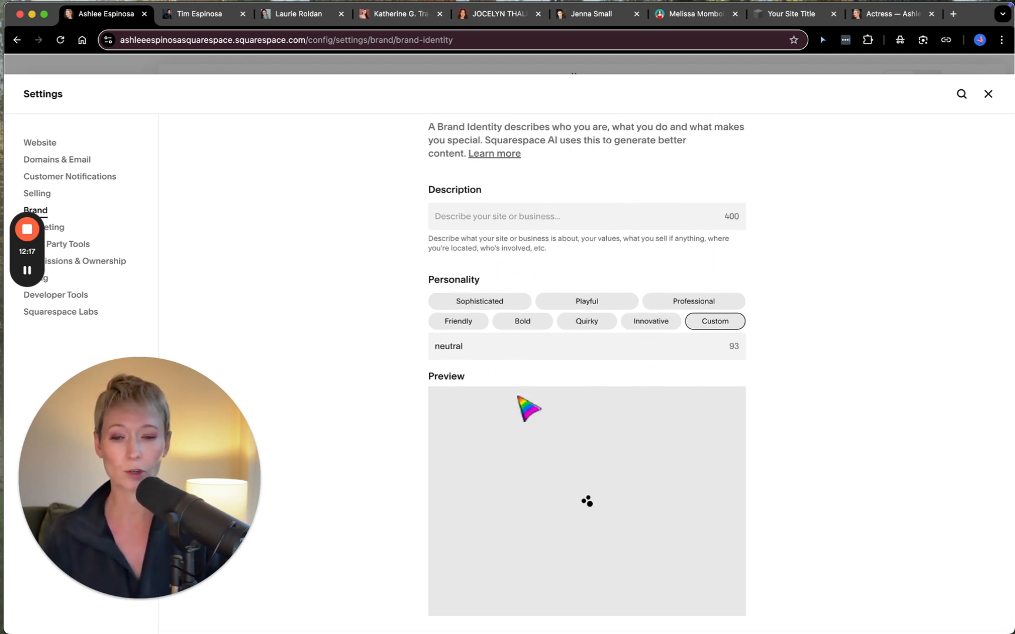
- Review the SEO title format and site description in the SEO Appearance marketing settings, and close the site settings
click(63, 235)
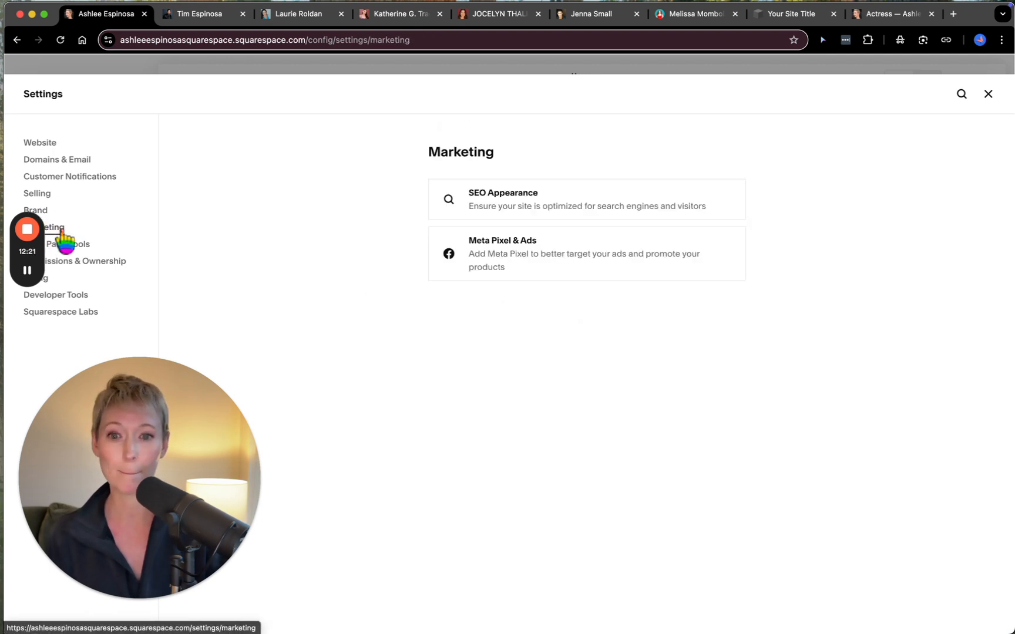
click(538, 205)
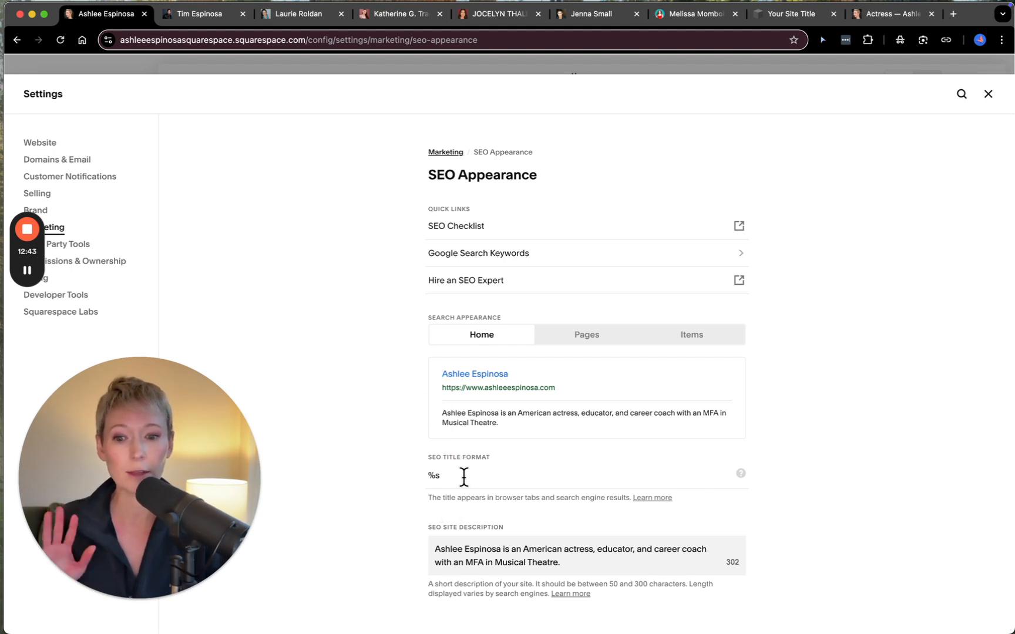
click(438, 549)
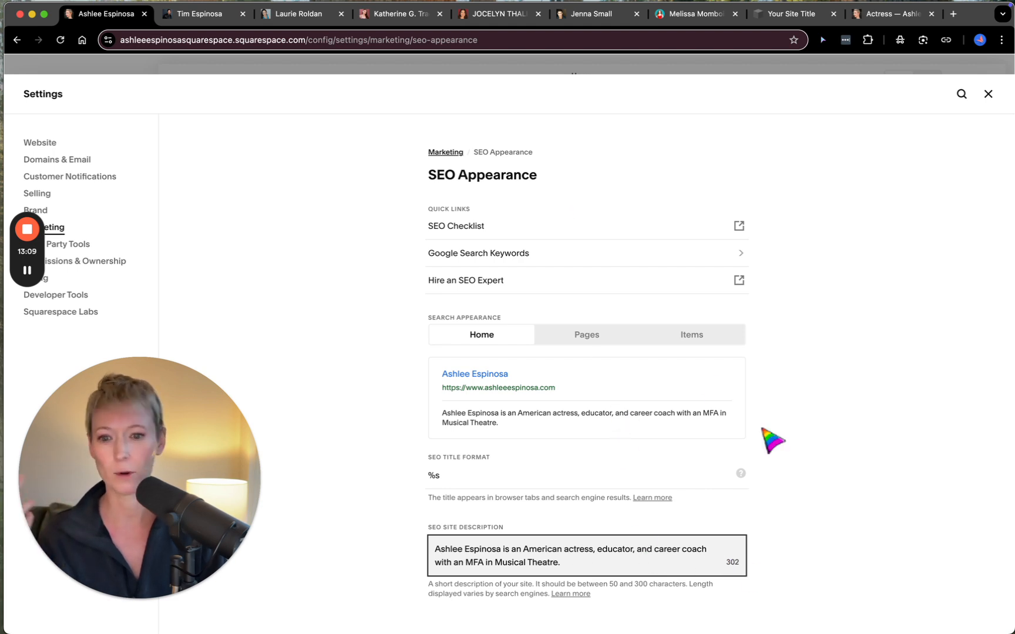
click(447, 154)
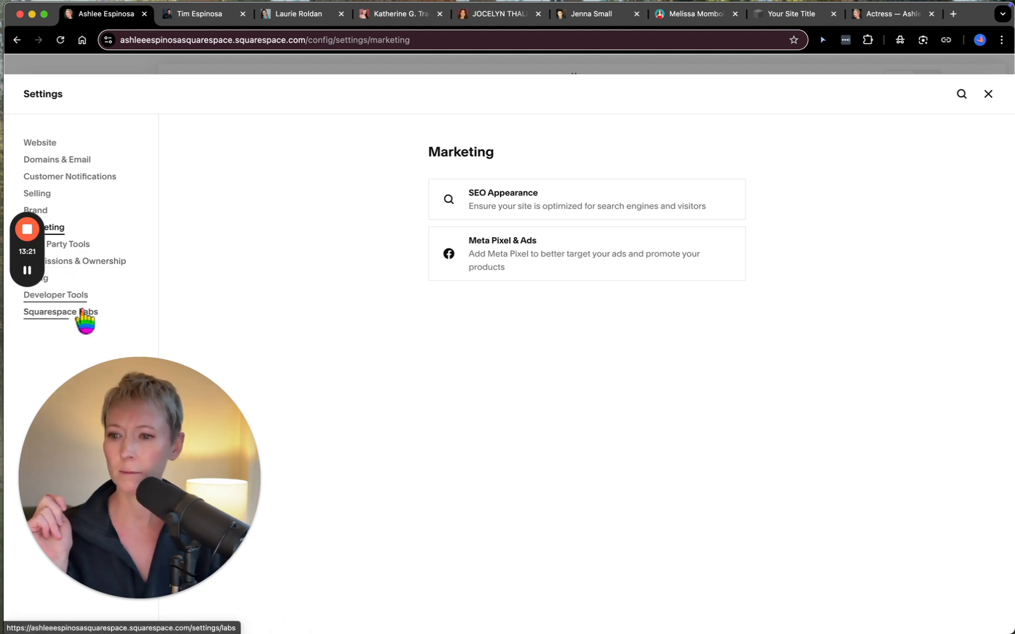
click(988, 94)
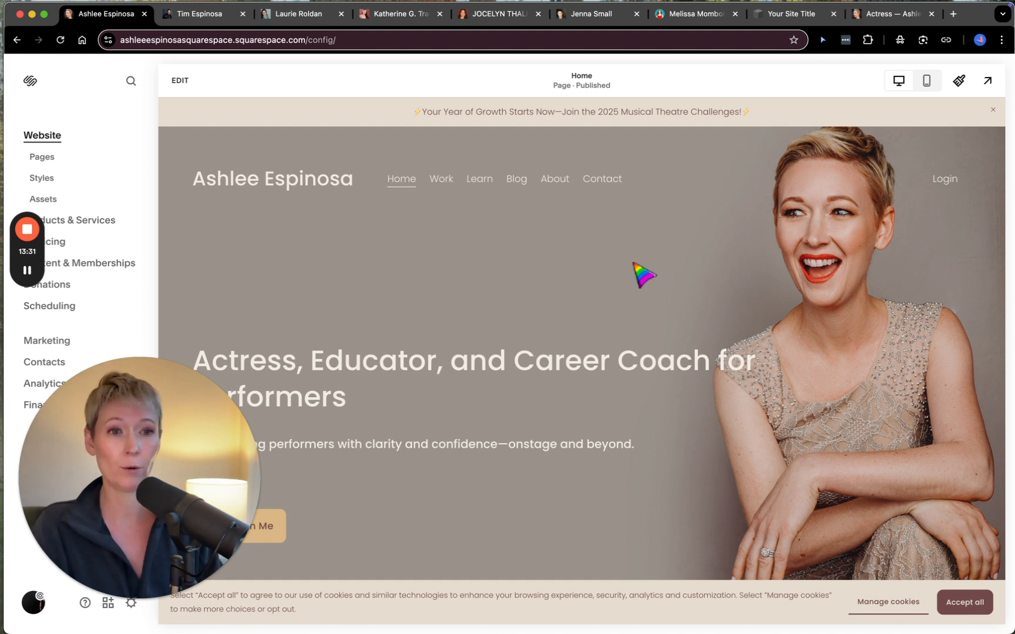
- Open the font settings in Site Styles and browse the Sans-serif font packs
click(959, 81)
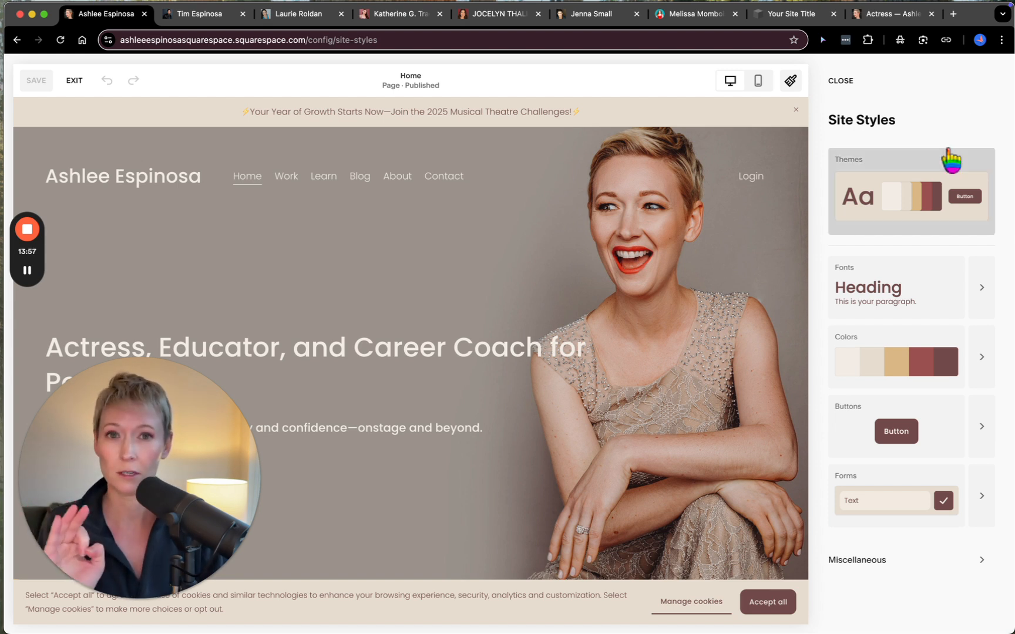
click(985, 291)
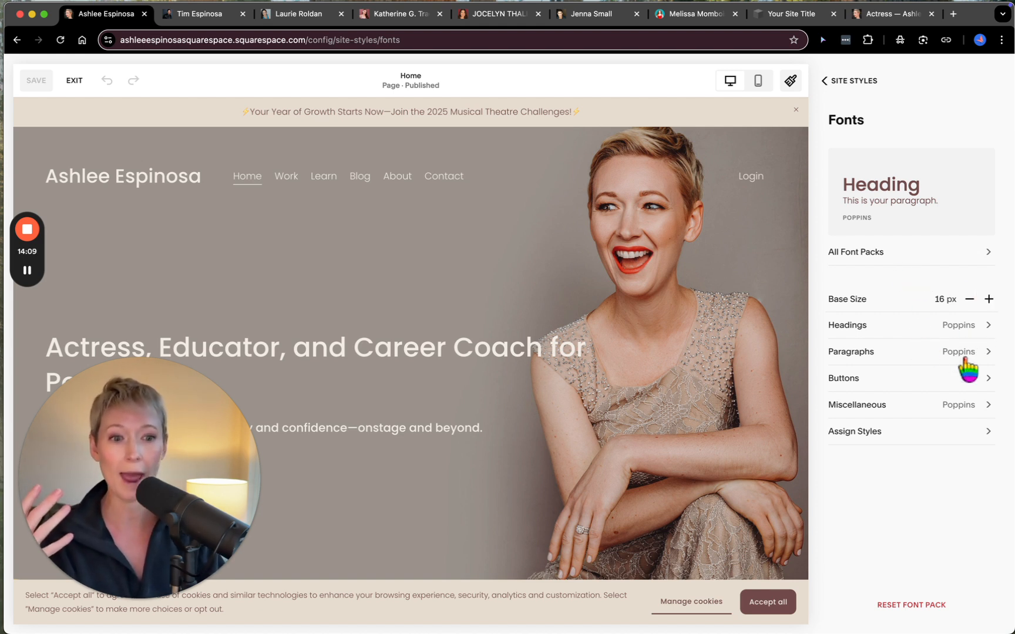
click(868, 256)
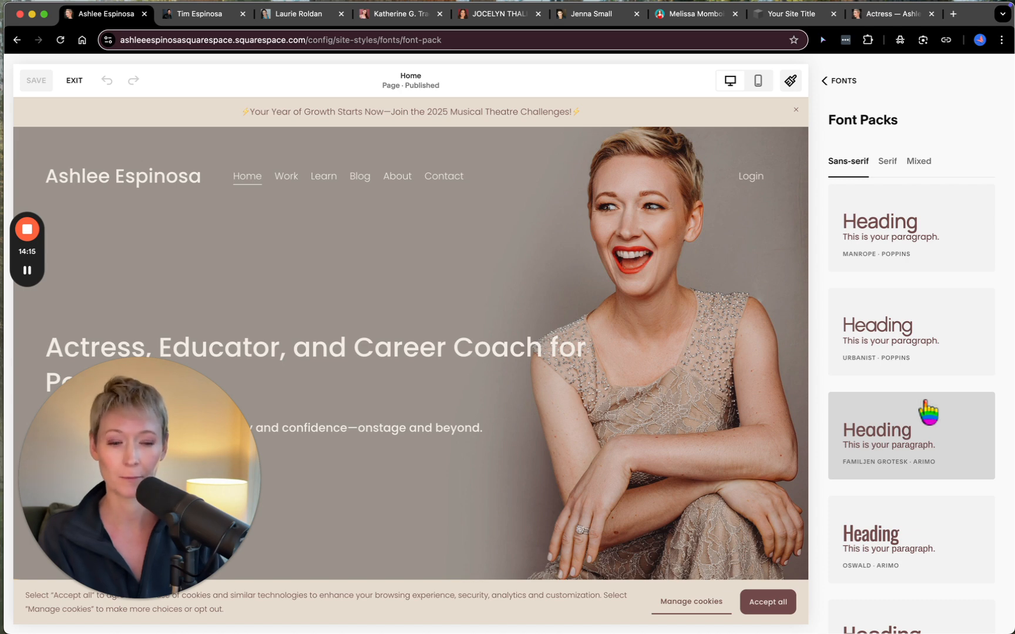
scroll(928, 411, down, 10)
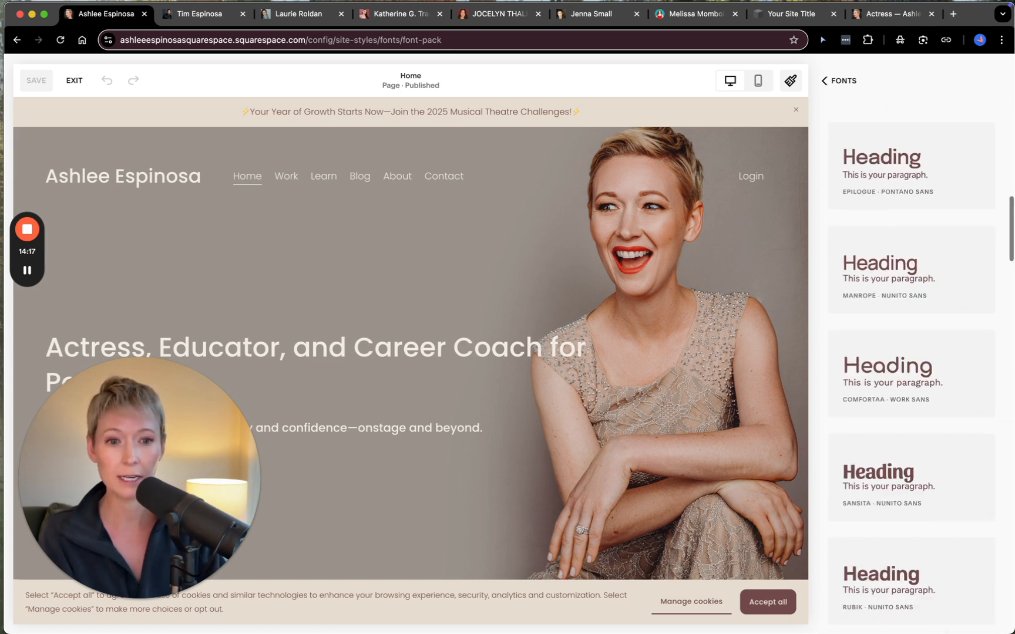
- Look through the Serif and Mixed font packs and return to the Site Styles overview
scroll(915, 446, up, 10)
click(895, 165)
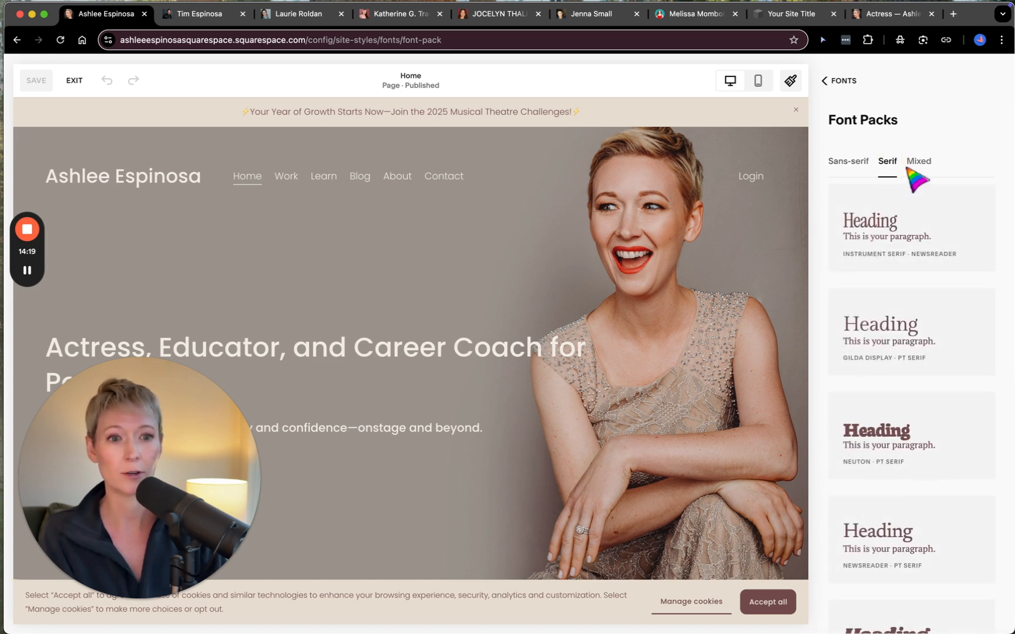
click(926, 163)
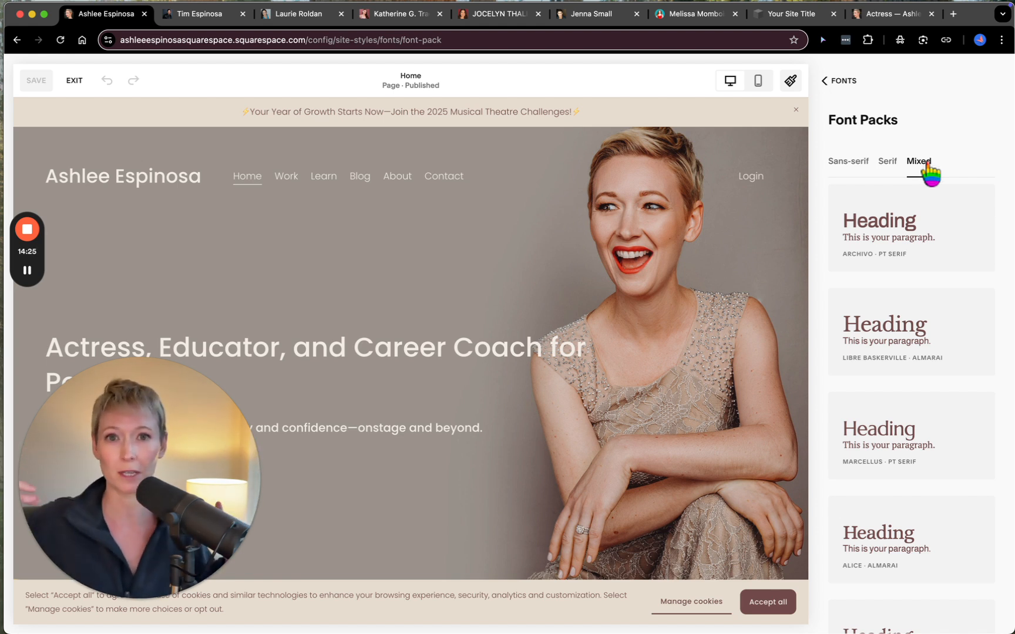
click(832, 84)
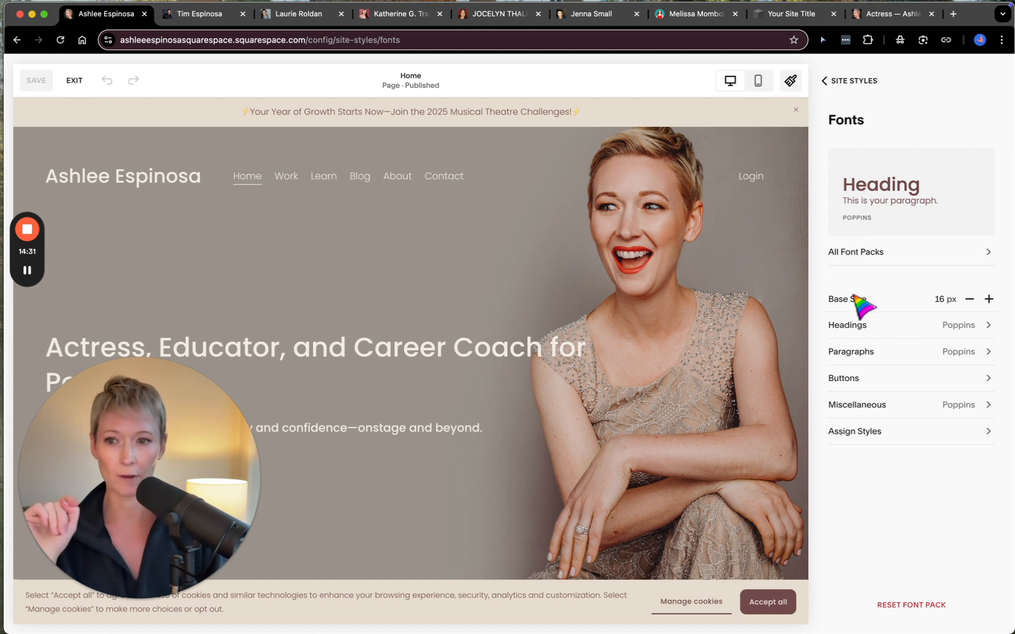
click(844, 84)
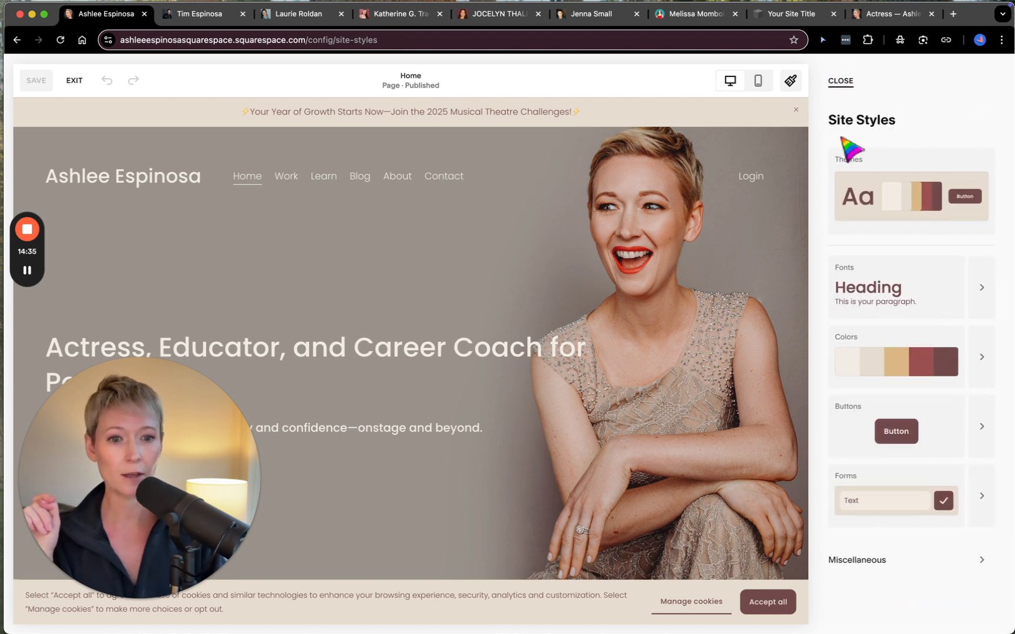
- Open the palette editor in the Colors settings, browse the preset color palettes, and return to the Colors settings
click(980, 363)
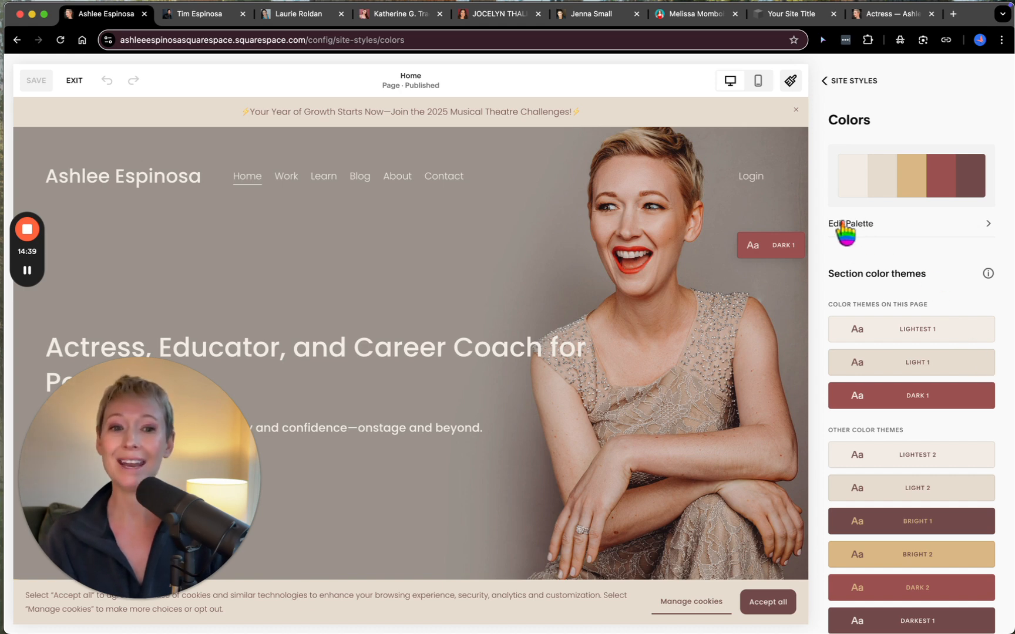
click(989, 226)
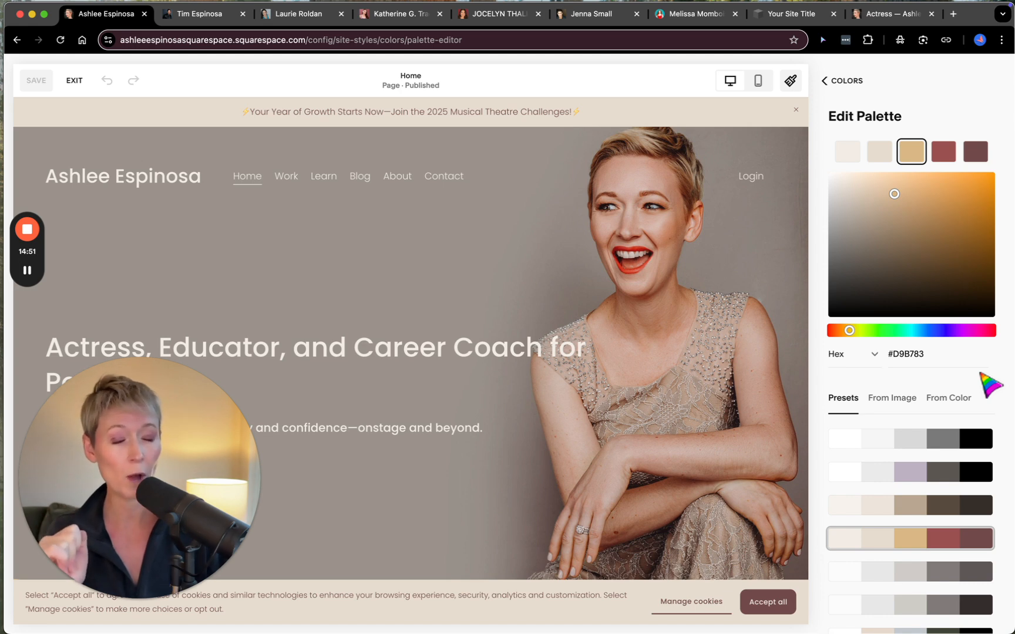
scroll(980, 372, down, 3)
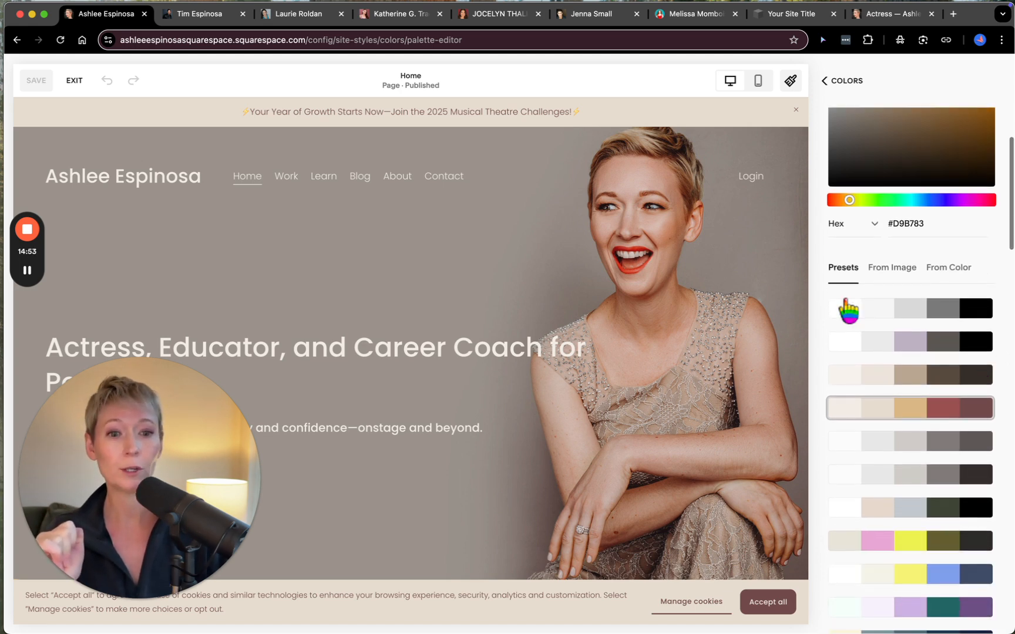
scroll(894, 396, down, 1)
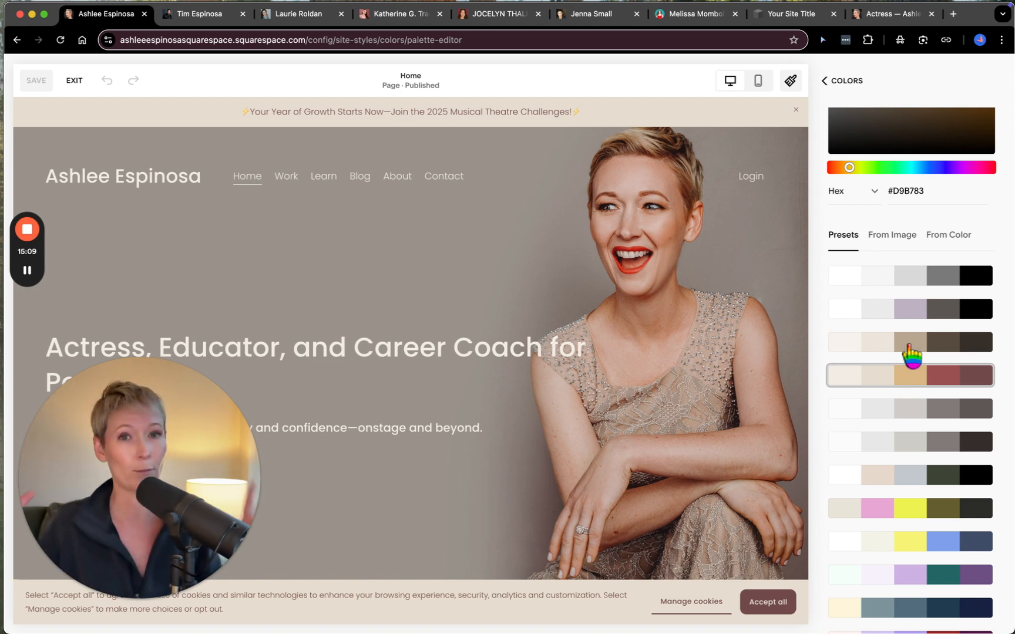
scroll(887, 511, down, 5)
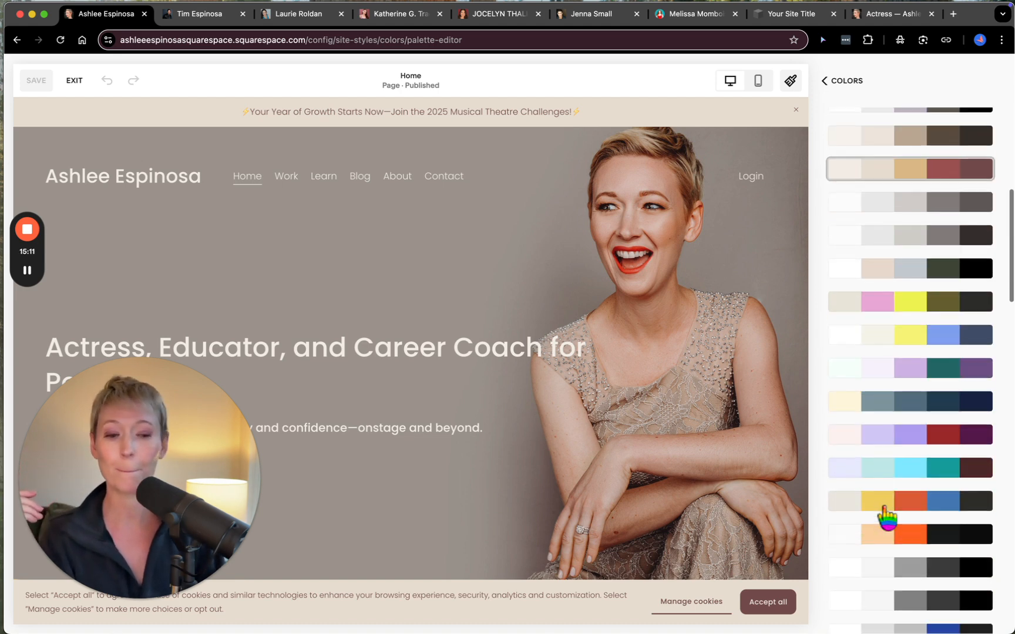
scroll(887, 514, down, 3)
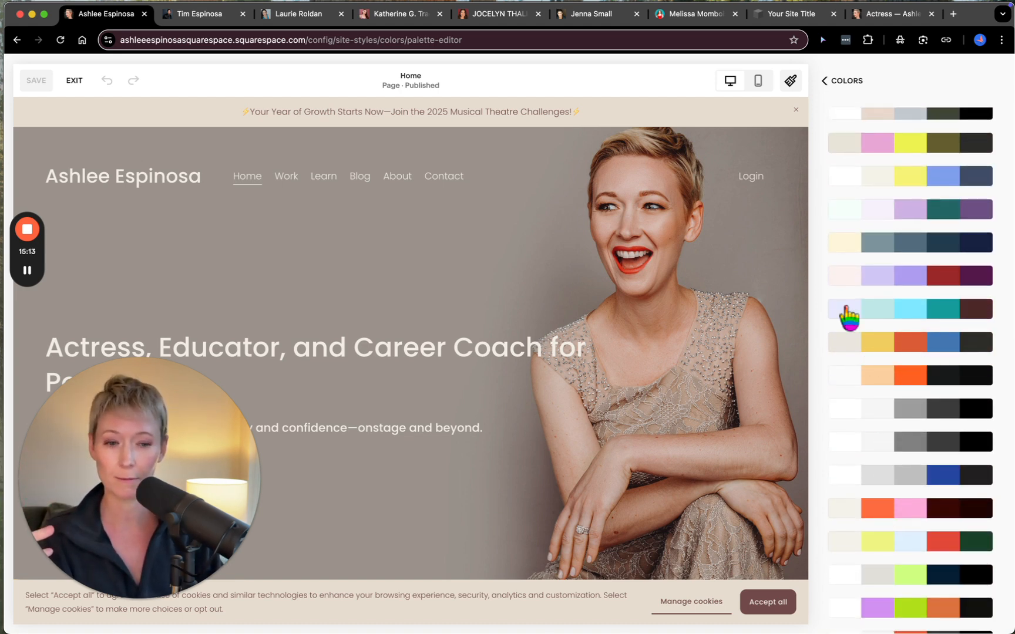
scroll(913, 544, down, 10)
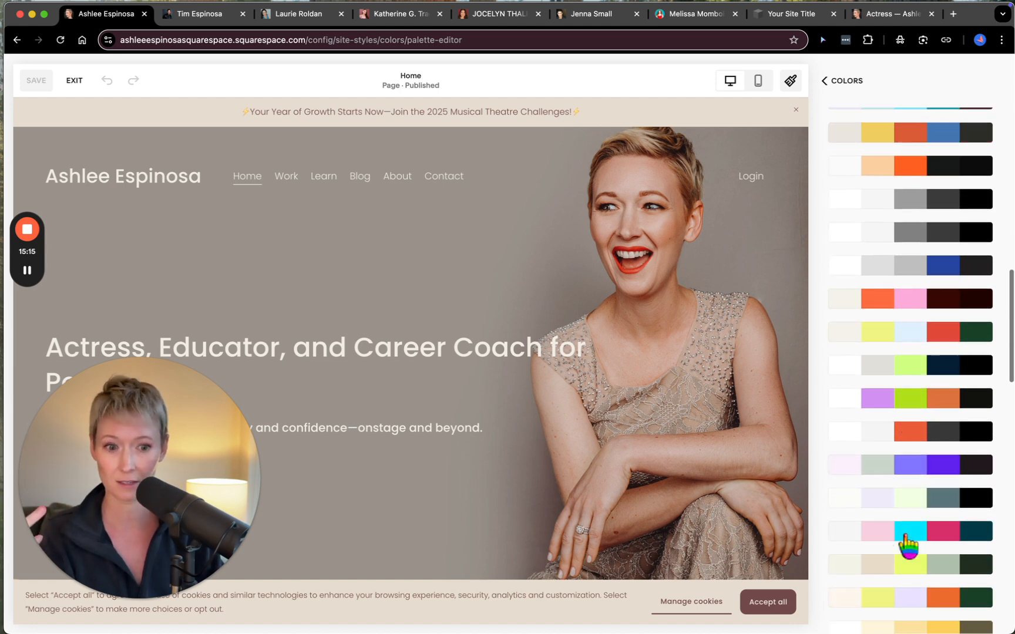
scroll(907, 546, down, 10)
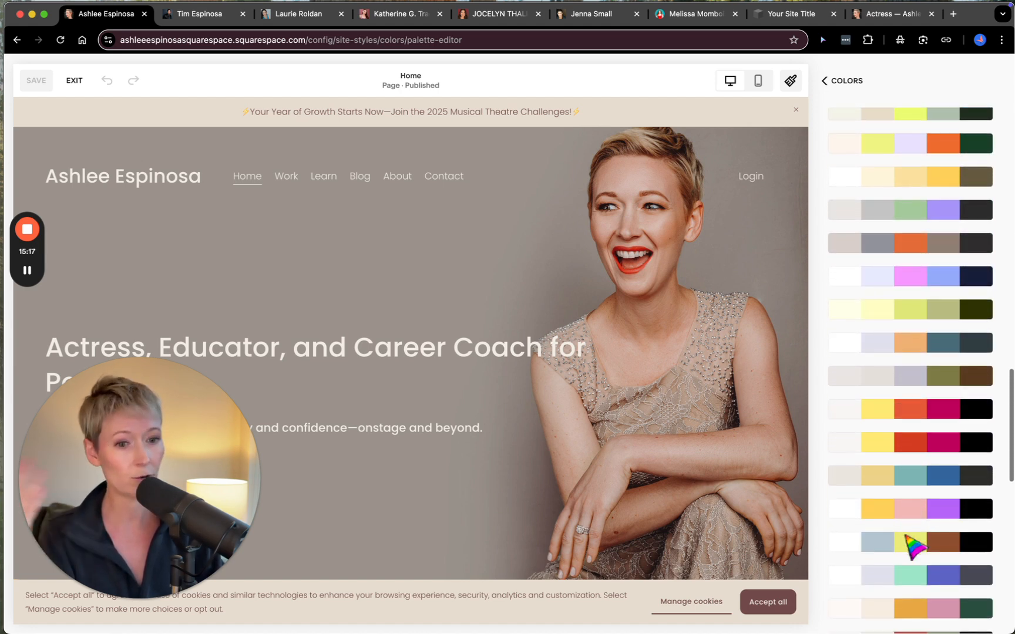
scroll(908, 545, down, 10)
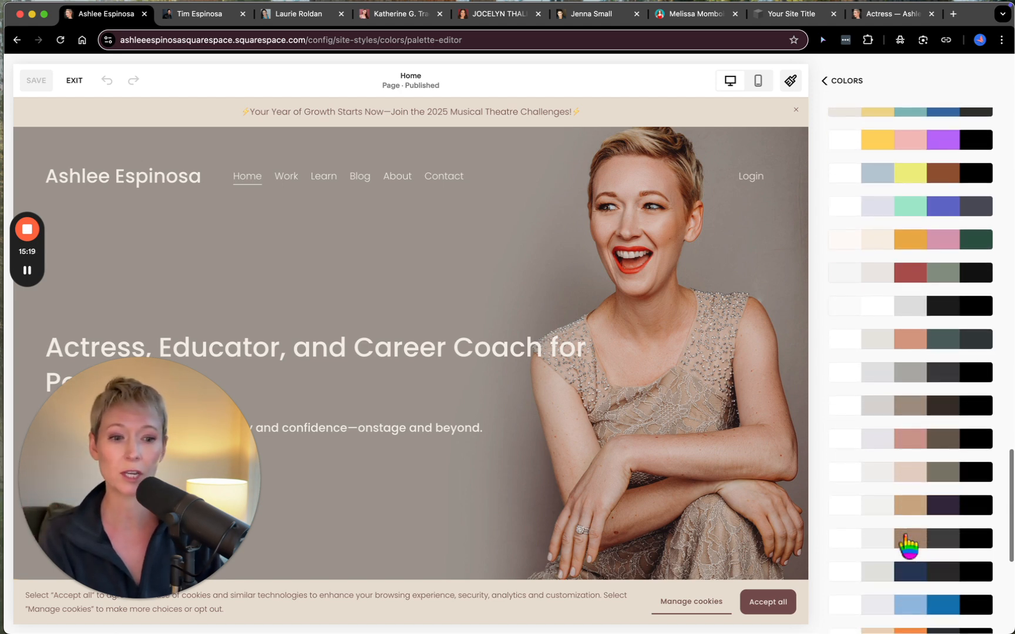
scroll(907, 538, down, 4)
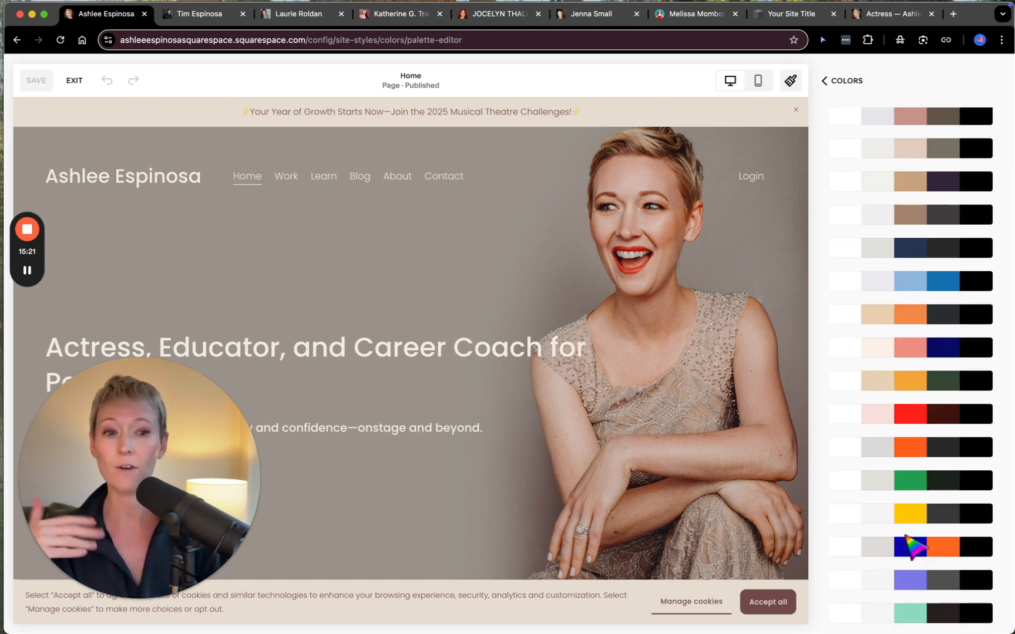
scroll(906, 538, up, 4)
scroll(910, 547, up, 8)
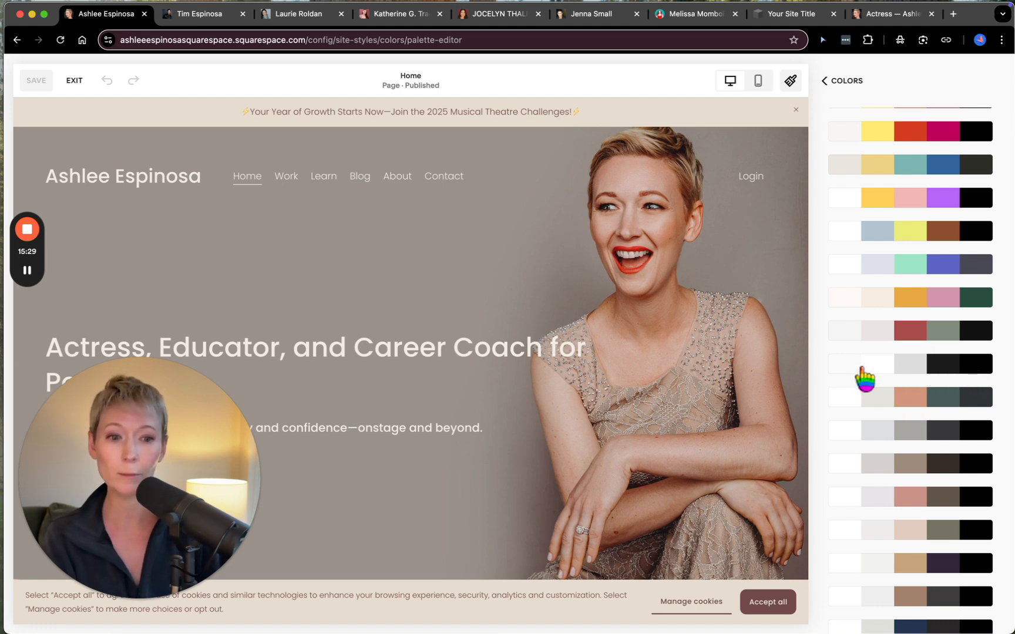
scroll(912, 395, up, 3)
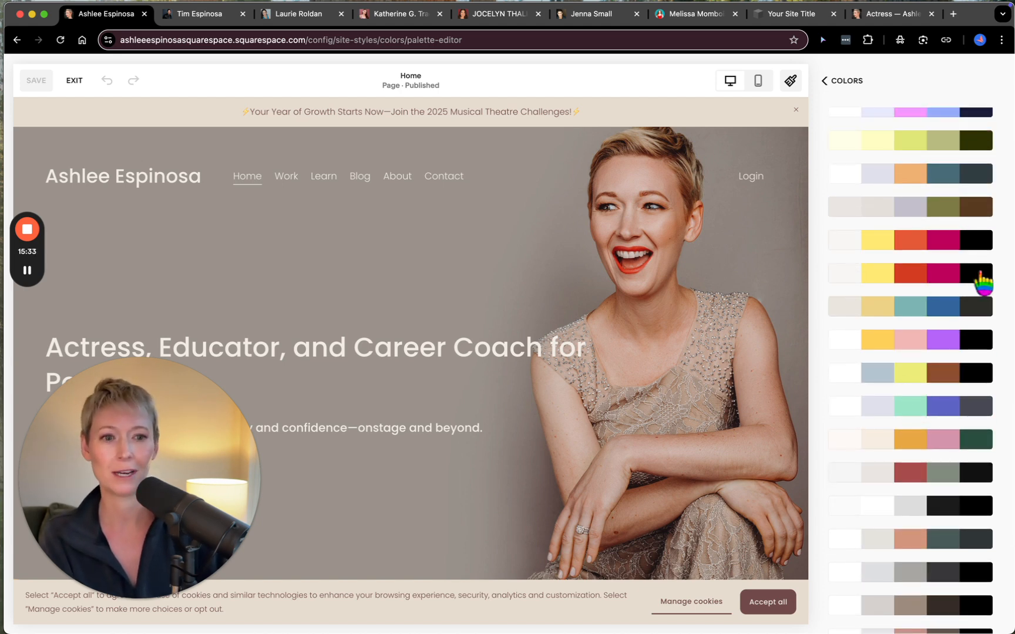
scroll(895, 355, up, 3)
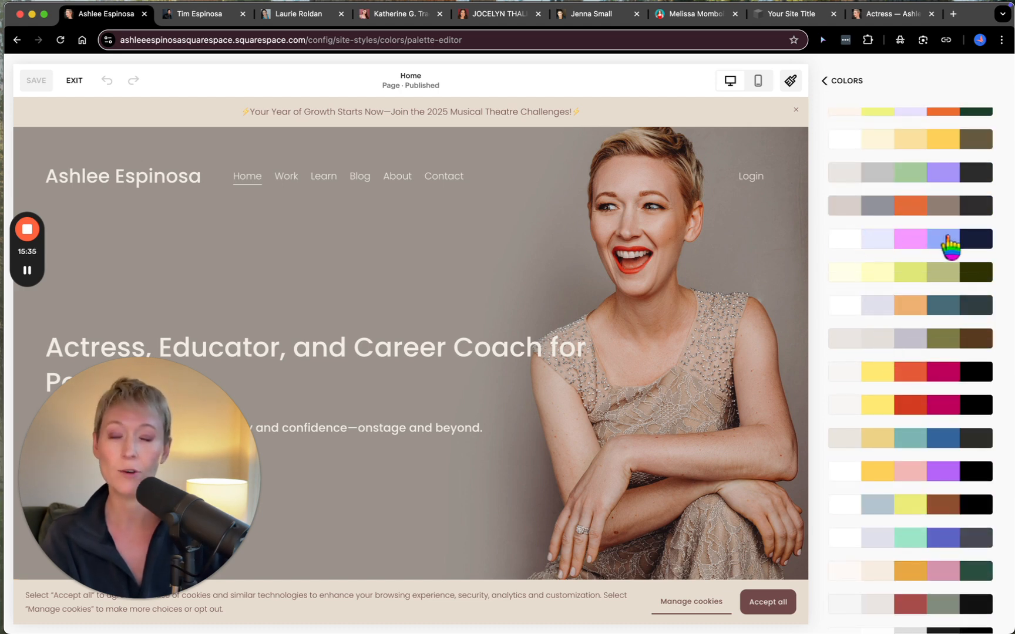
scroll(899, 340, up, 3)
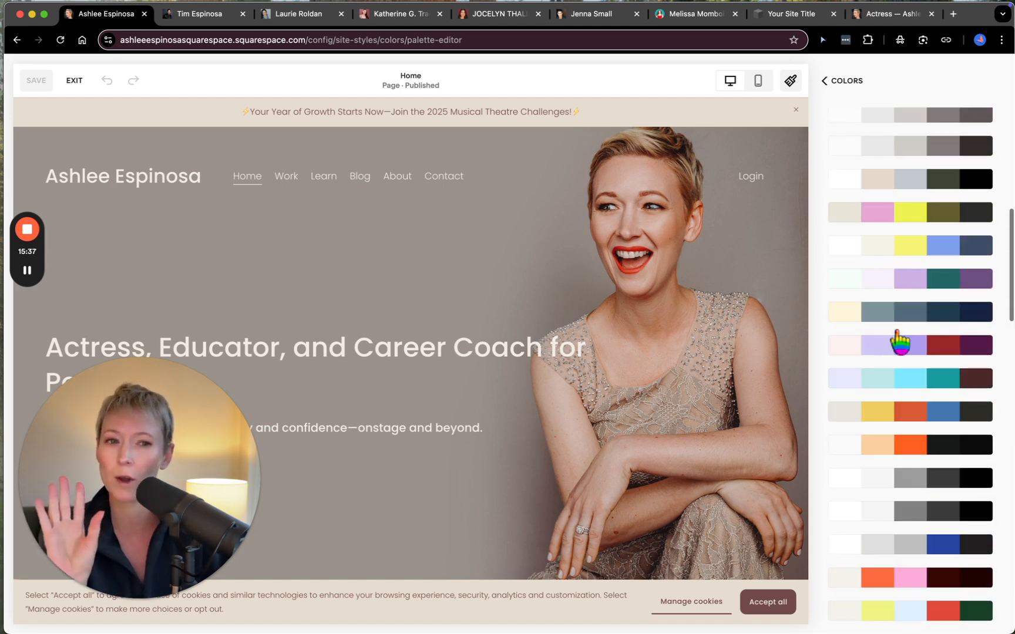
click(899, 342)
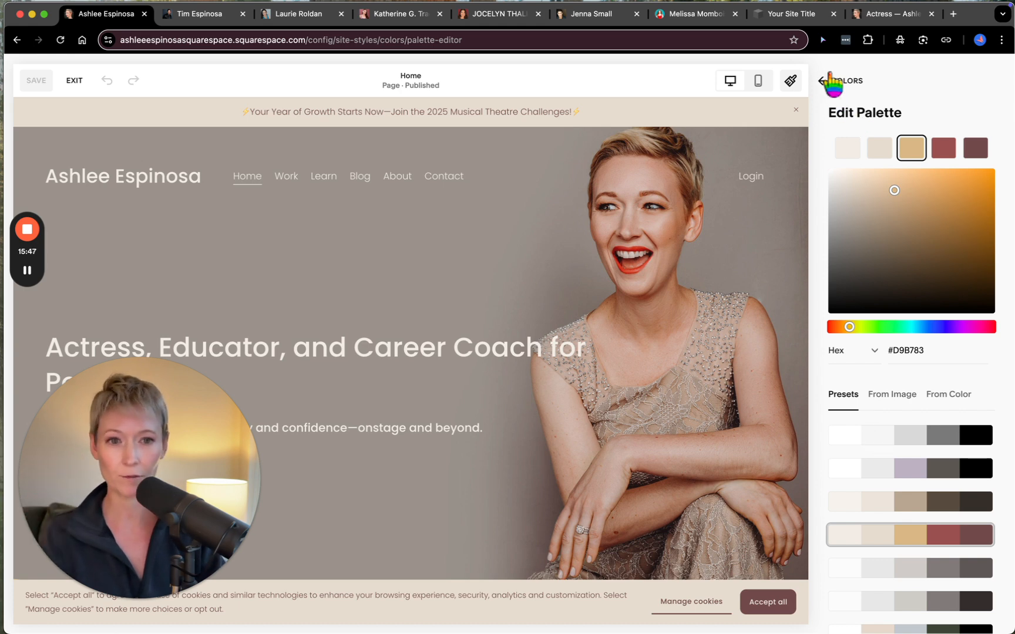
click(831, 81)
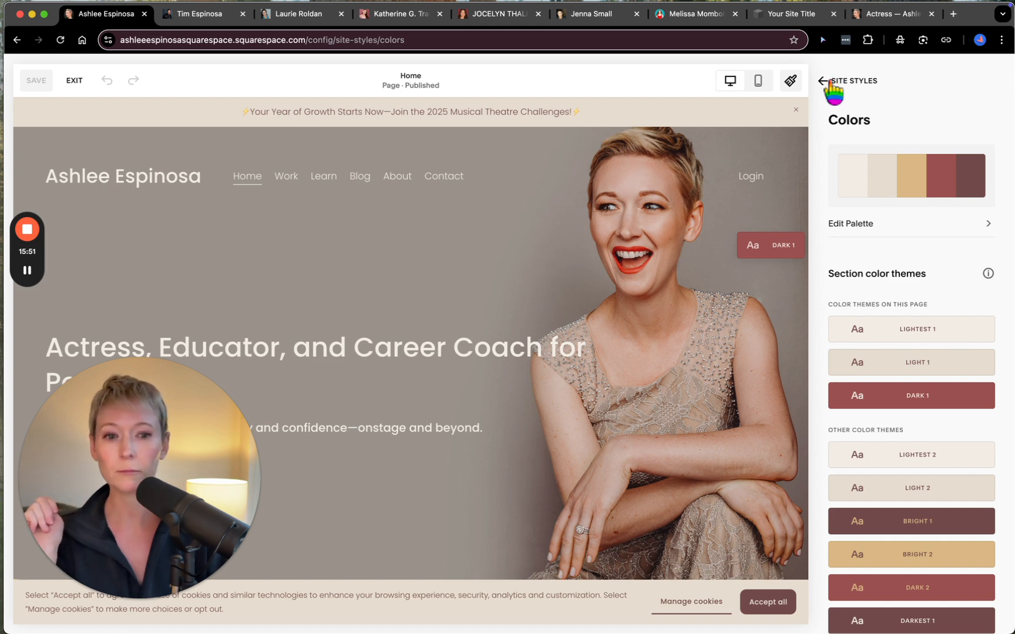
- Review the section color themes in the Colors settings and return to the Site Styles overview
scroll(855, 332, down, 3)
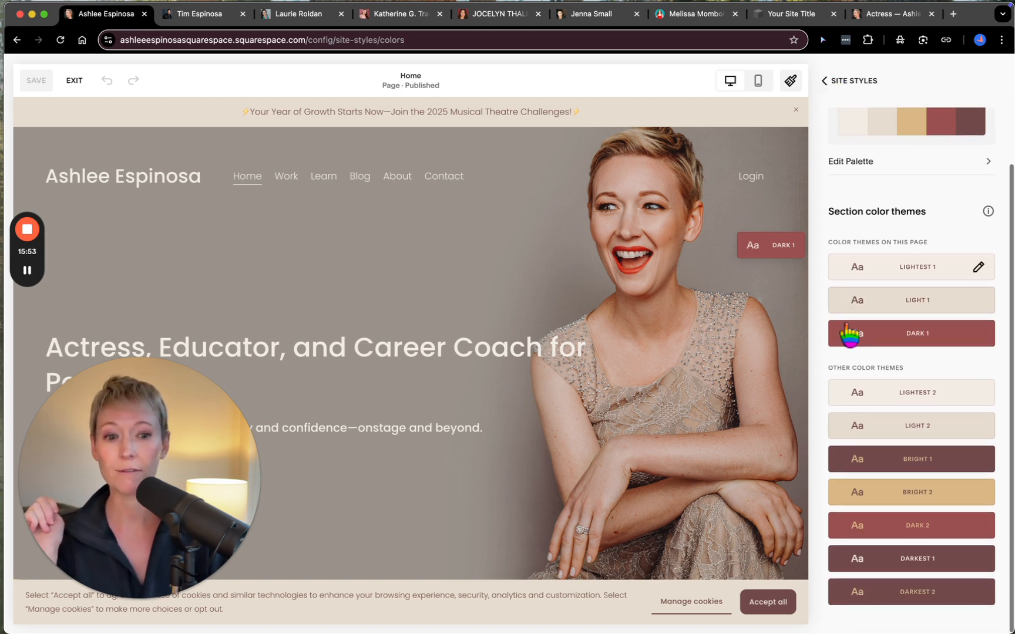
scroll(856, 328, up, 3)
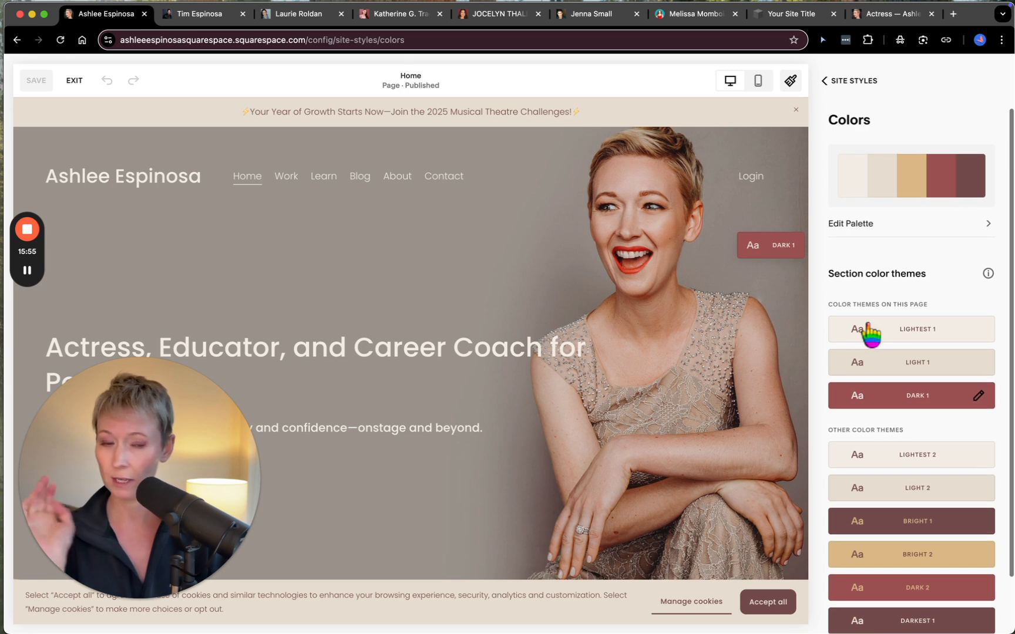
click(836, 84)
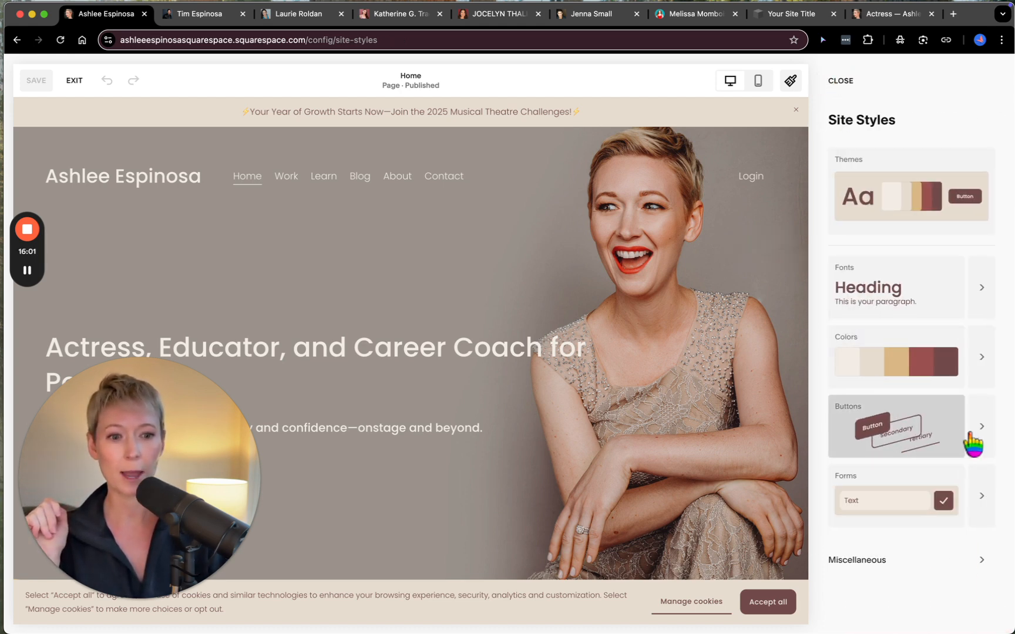
- Open the Buttons settings, browse all the button packs, and return to the Site Styles overview
click(984, 429)
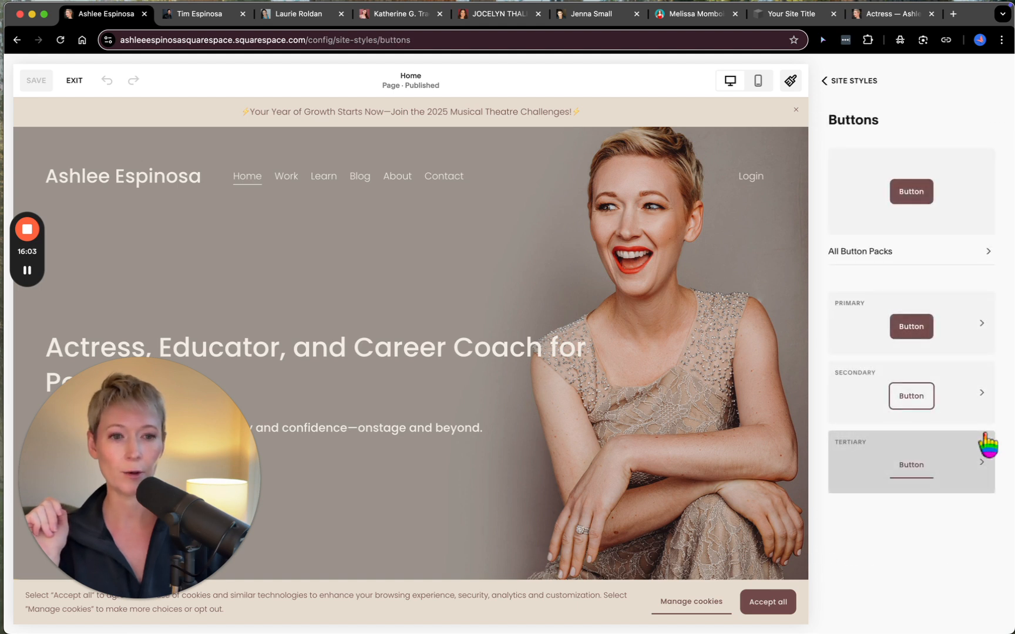
click(898, 253)
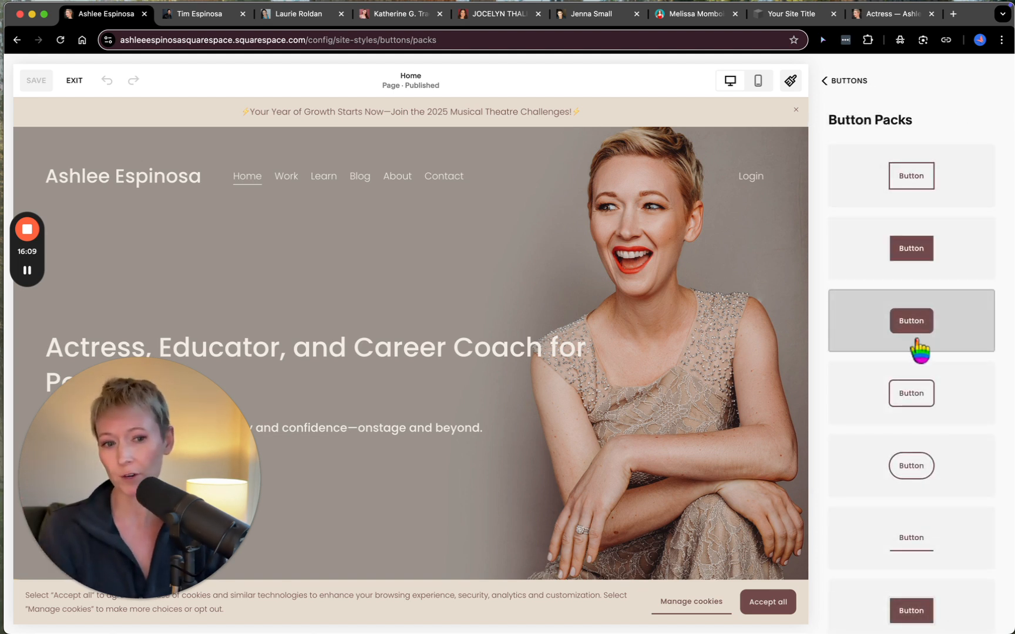
scroll(935, 517, down, 10)
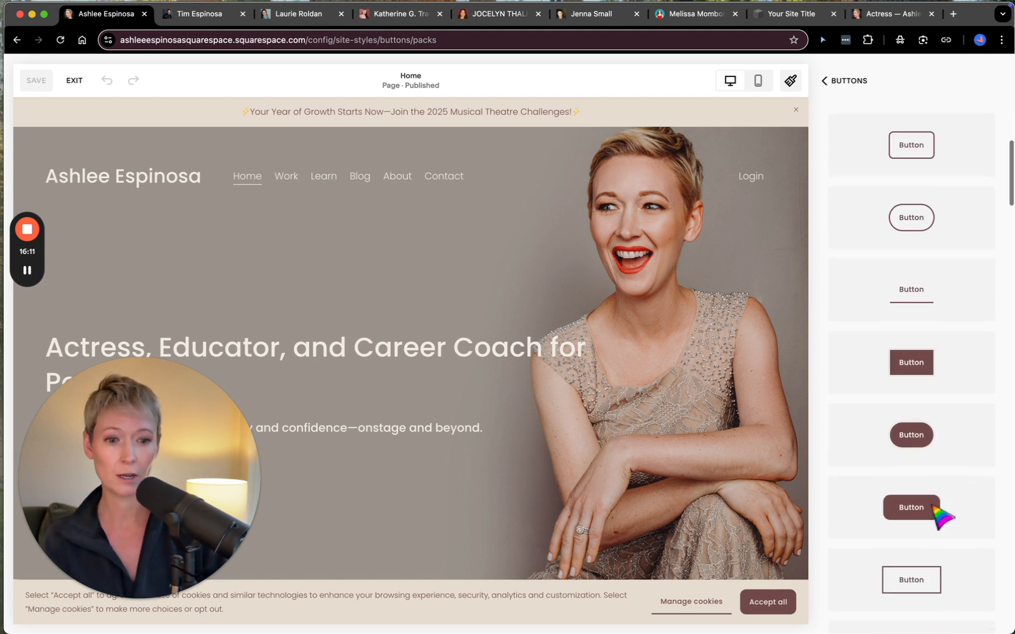
scroll(936, 540, down, 3)
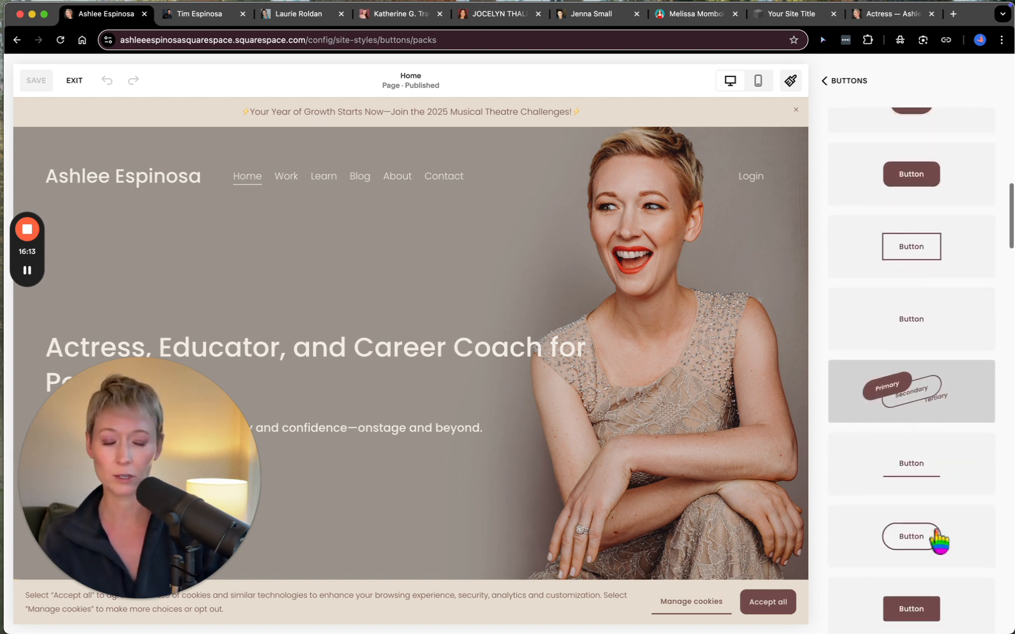
scroll(936, 396, up, 15)
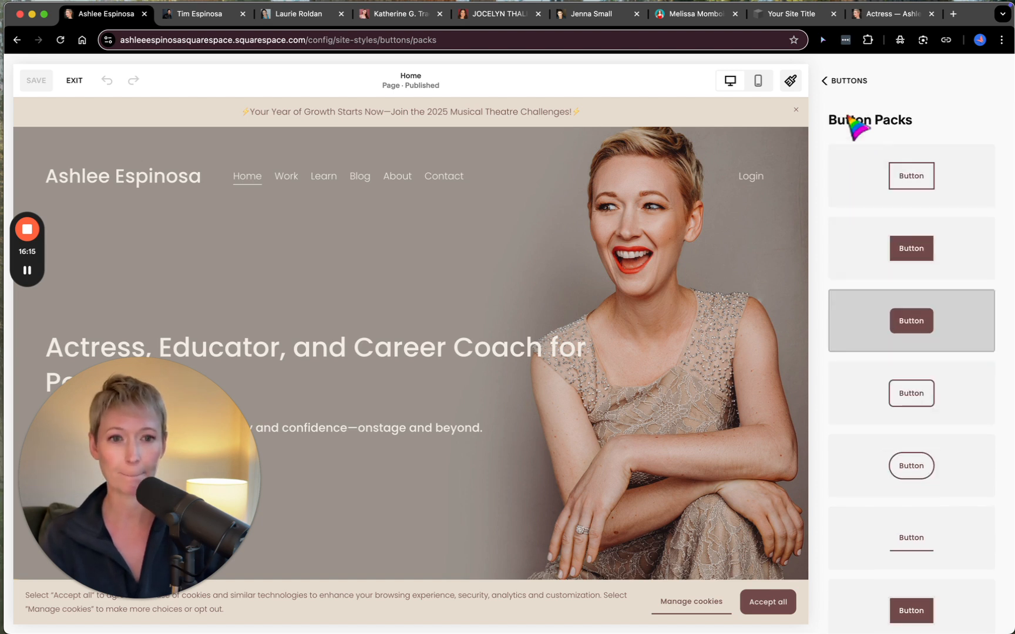
click(842, 81)
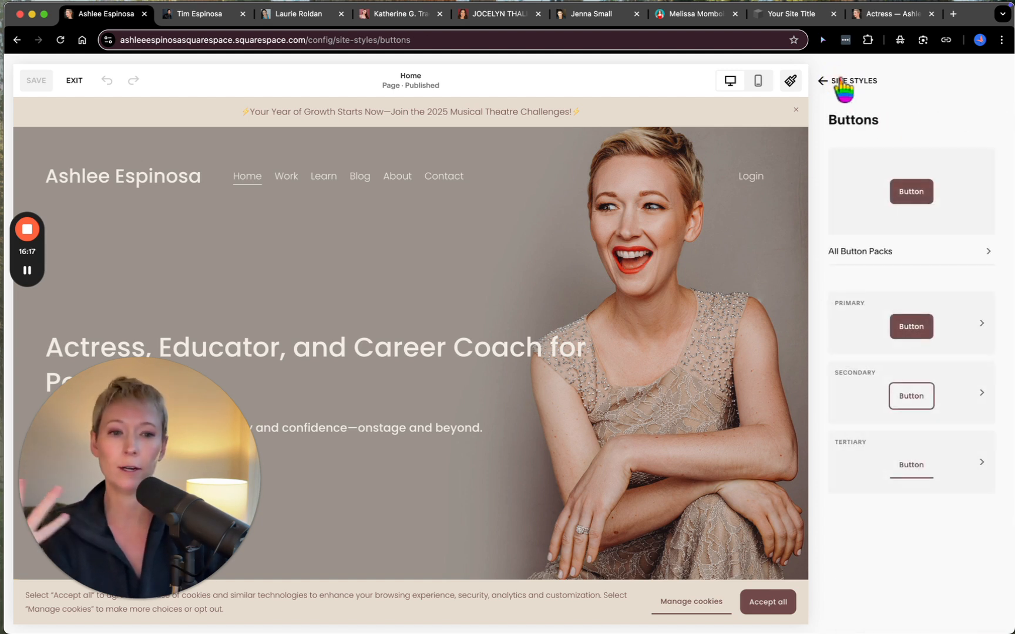
click(841, 80)
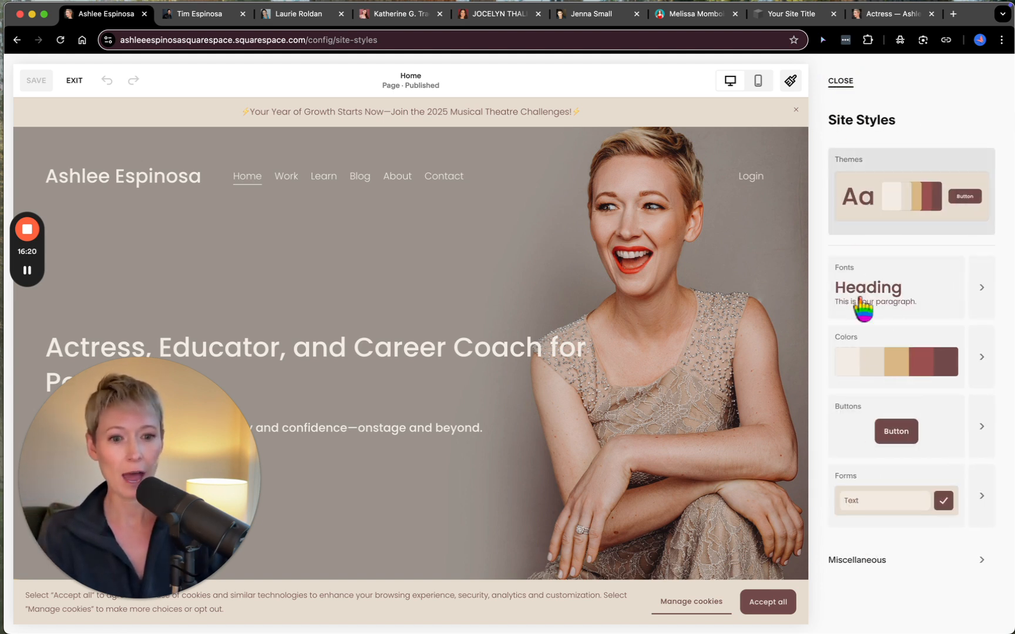
- Open the Forms settings, browse all the form packs, and return to the Site Styles overview
click(979, 519)
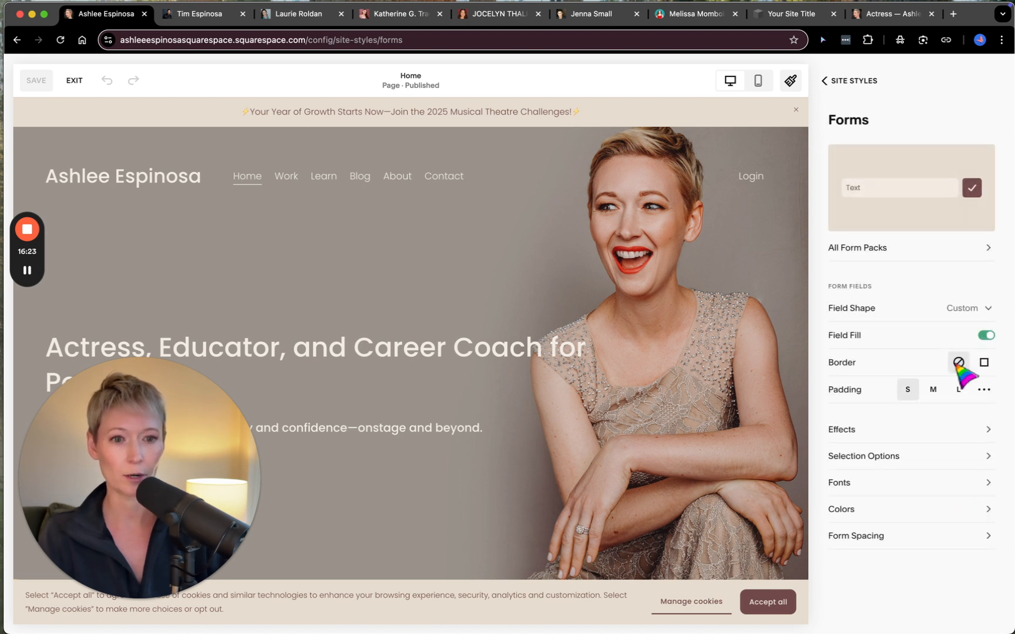
click(867, 247)
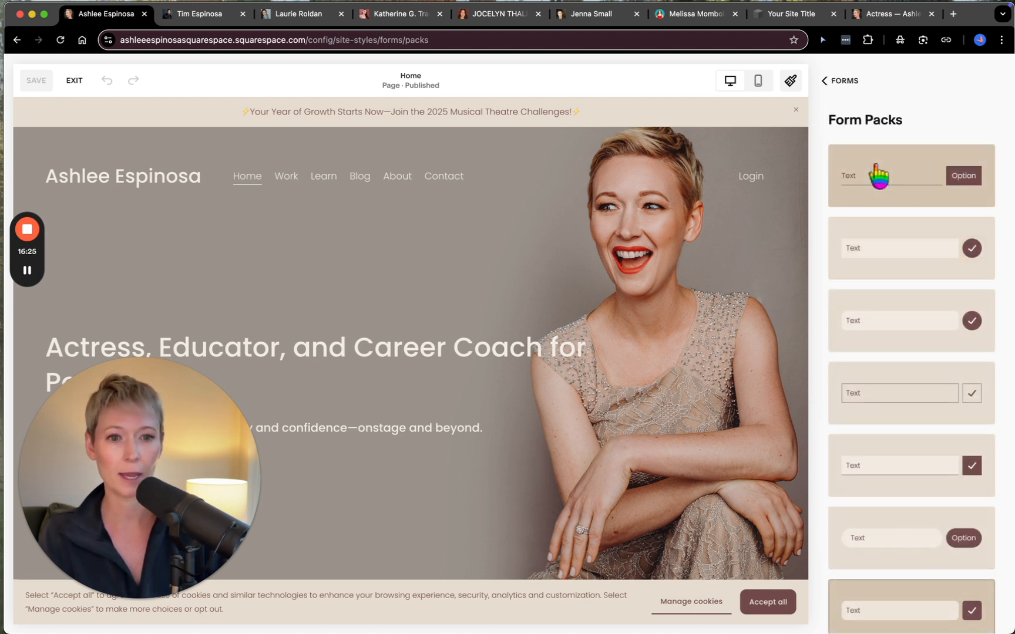
scroll(883, 399, down, 3)
scroll(885, 403, down, 3)
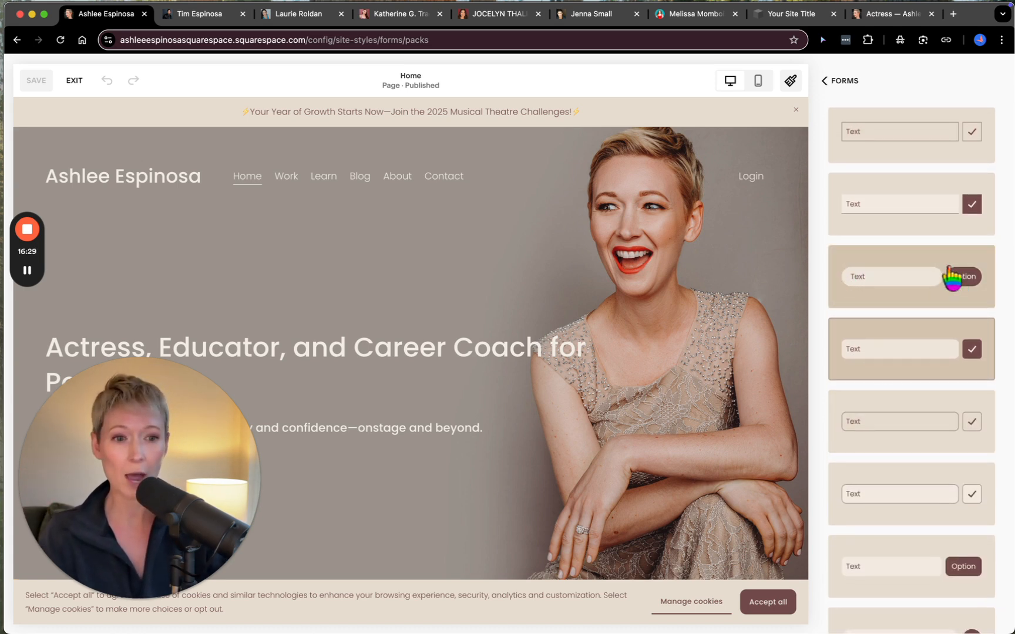
scroll(934, 329, down, 3)
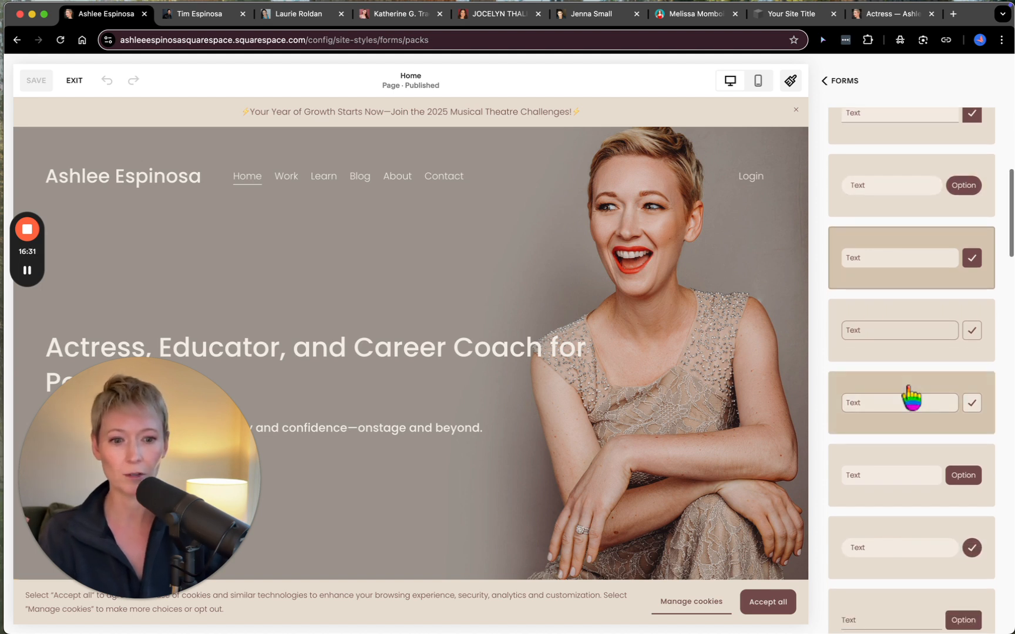
scroll(876, 487, down, 3)
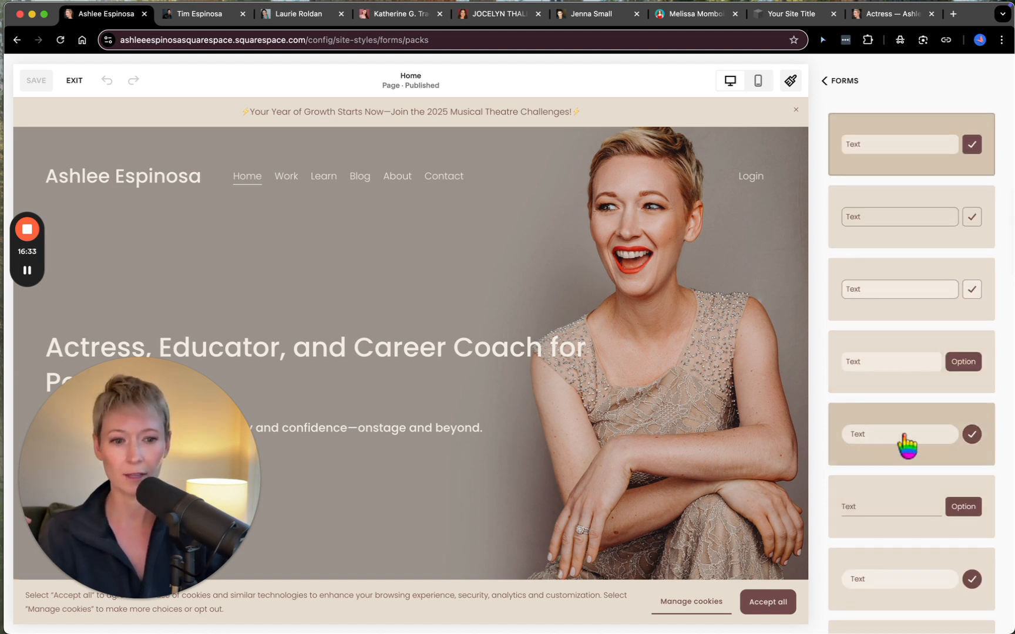
scroll(899, 494, up, 10)
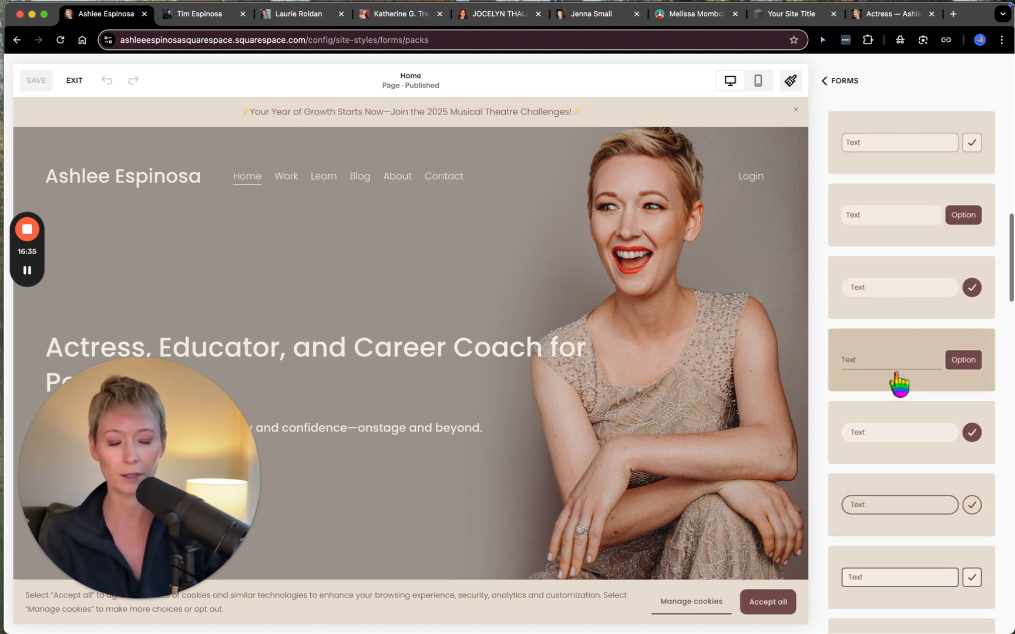
click(841, 82)
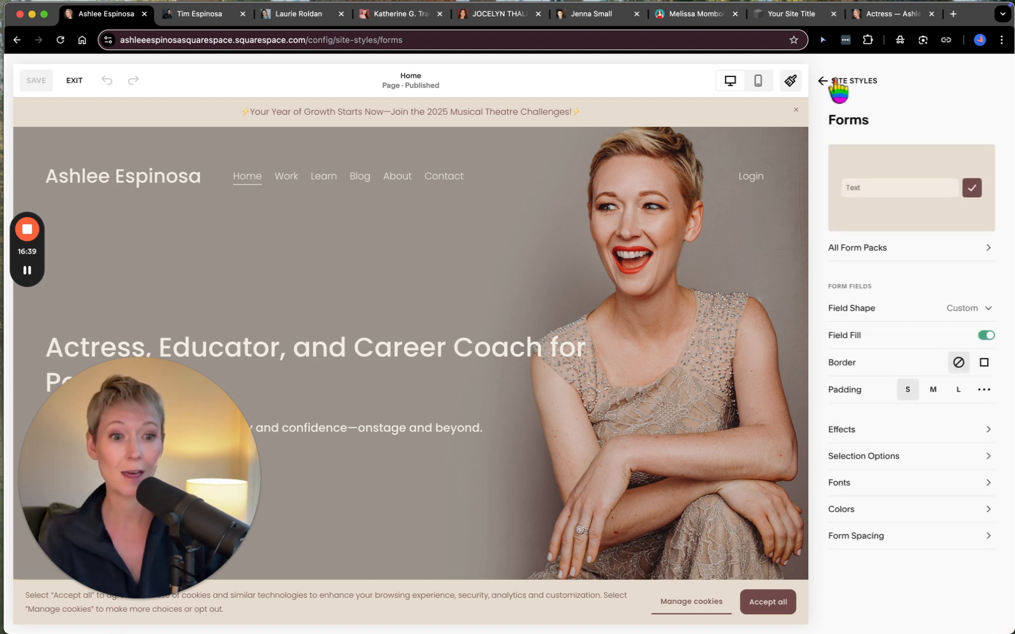
click(824, 81)
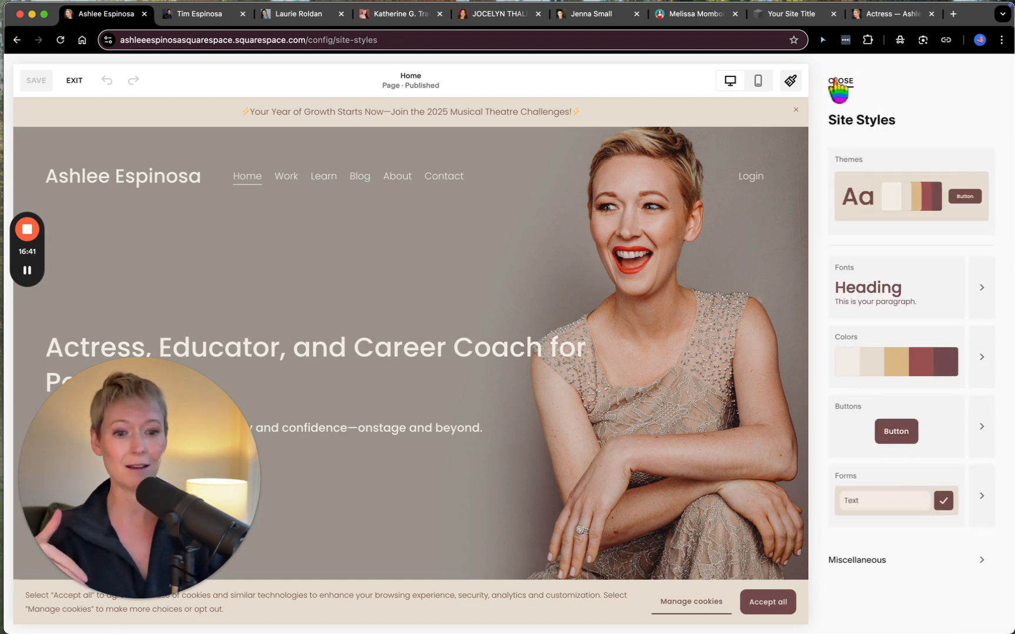
- Review the Animations options in the Miscellaneous settings and close Site Styles
click(987, 561)
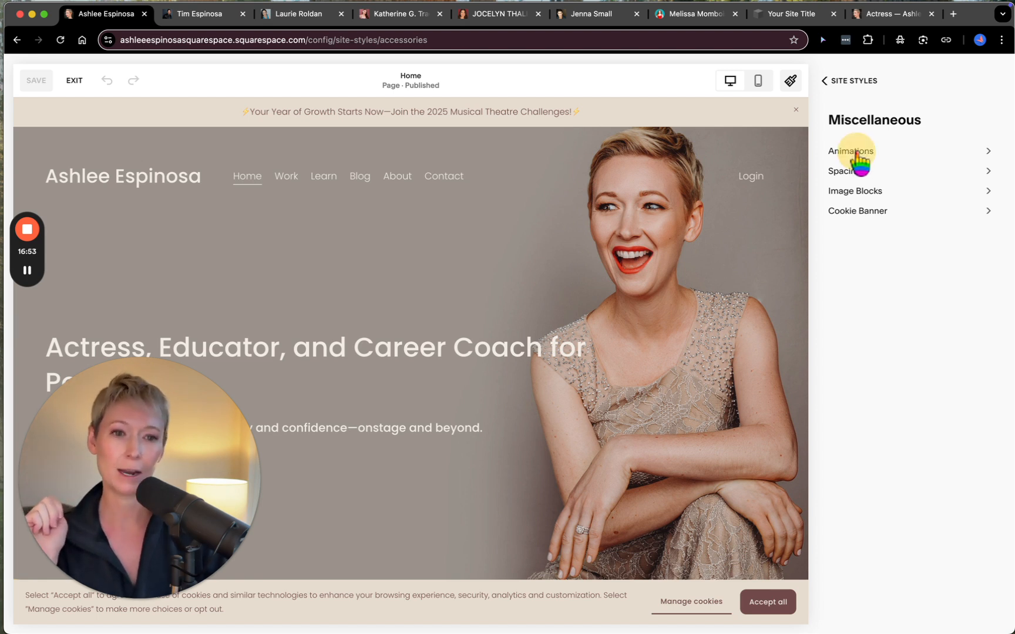
click(857, 154)
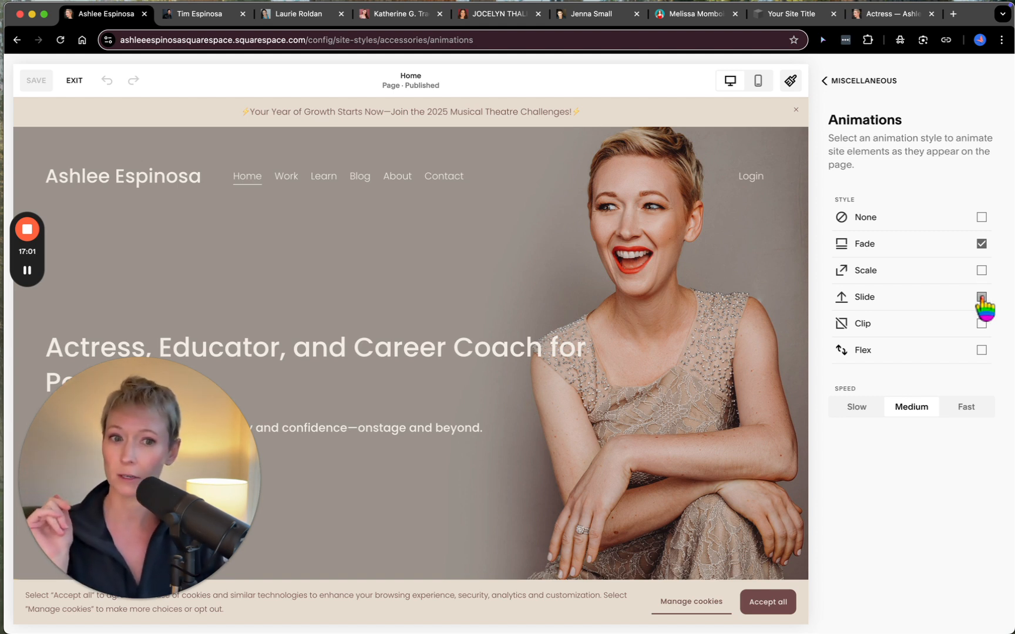
click(823, 81)
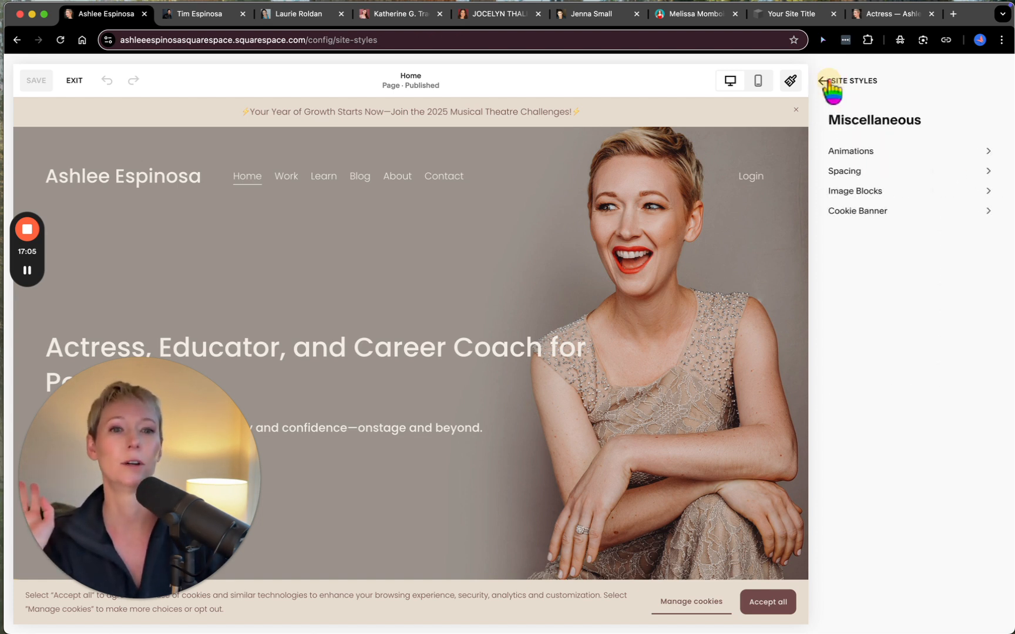
click(823, 81)
click(834, 82)
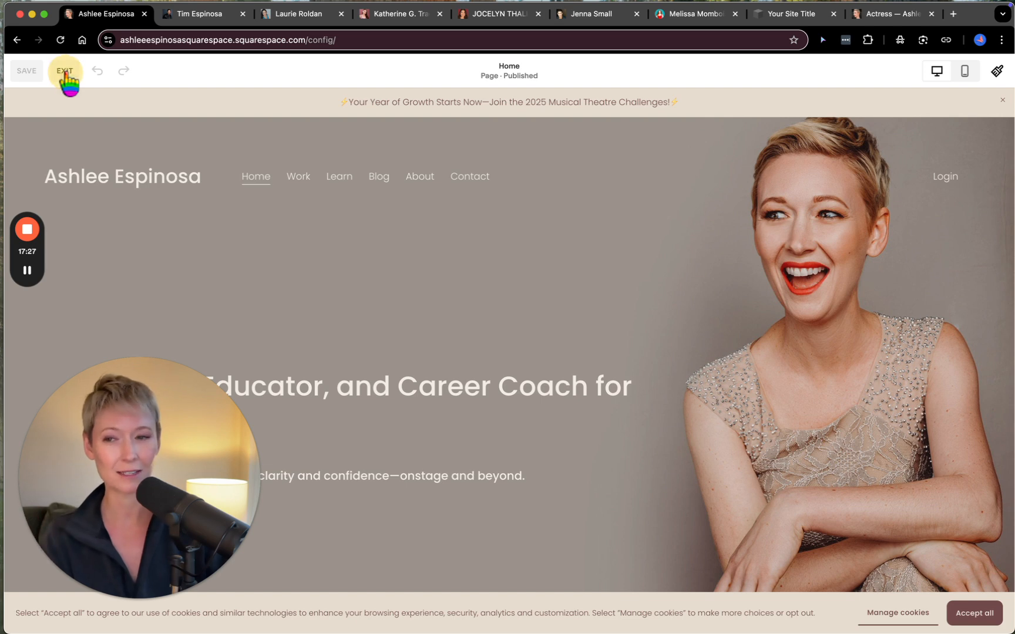
- Exit the Home page editor and look through the site's list of pages
click(65, 72)
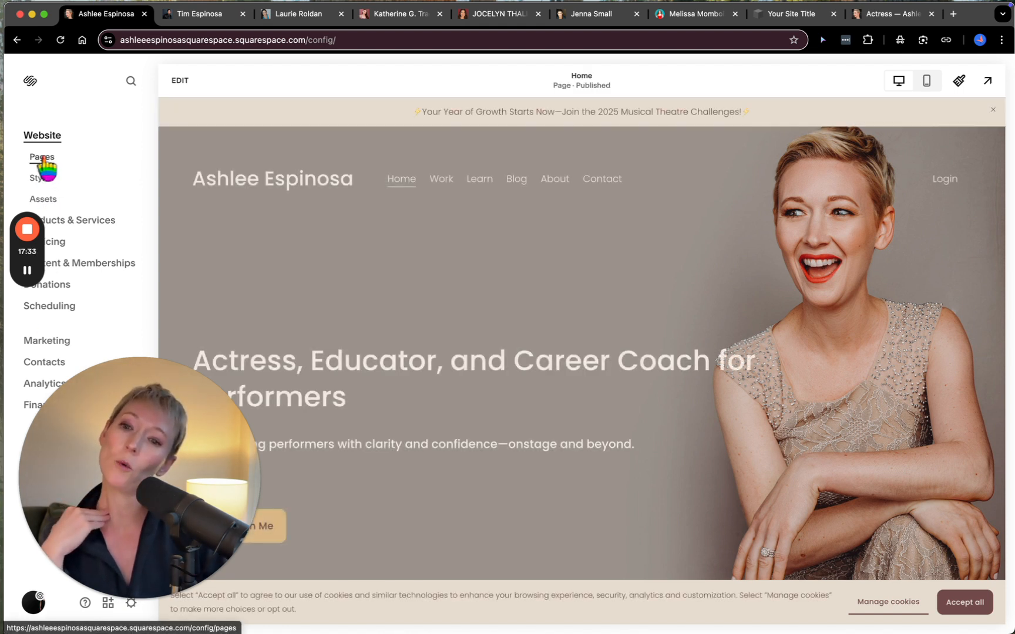
click(42, 159)
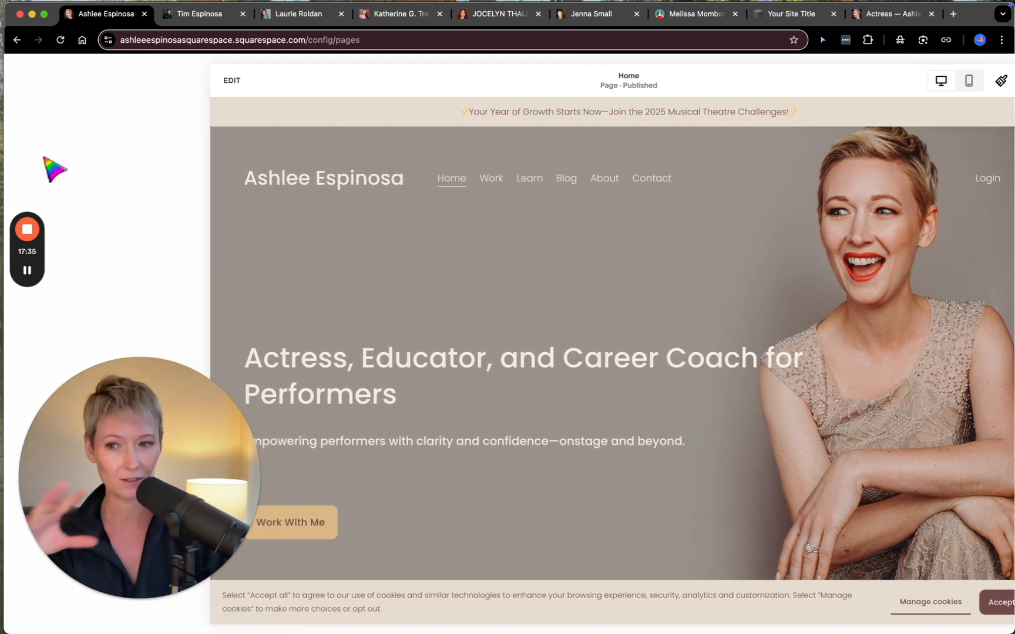
scroll(114, 243, down, 3)
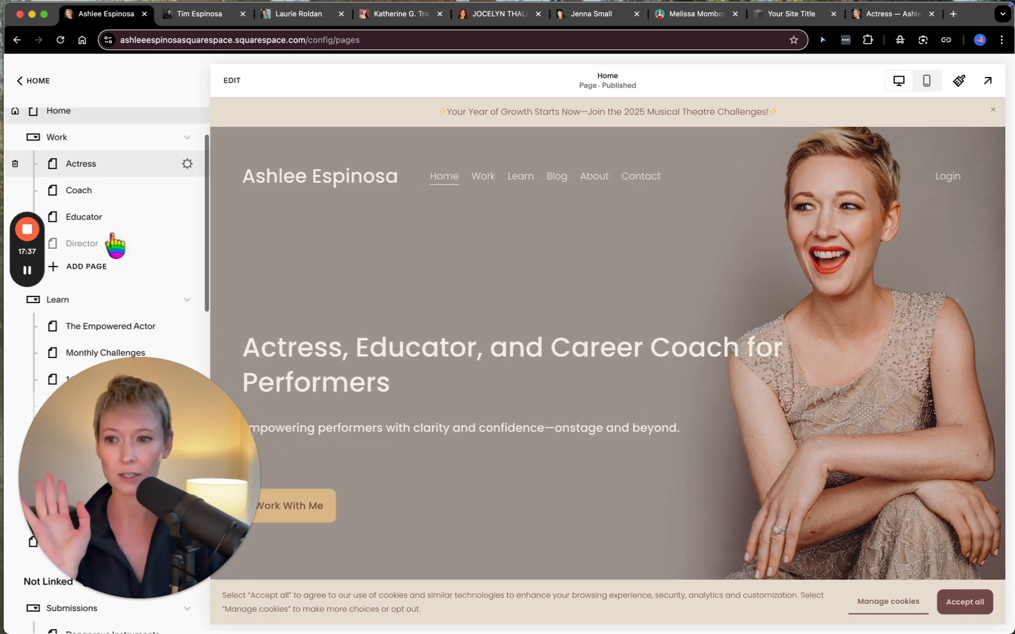
- Switch to the Kusa template site, close its domain search and settings, and open its list of pages
click(789, 16)
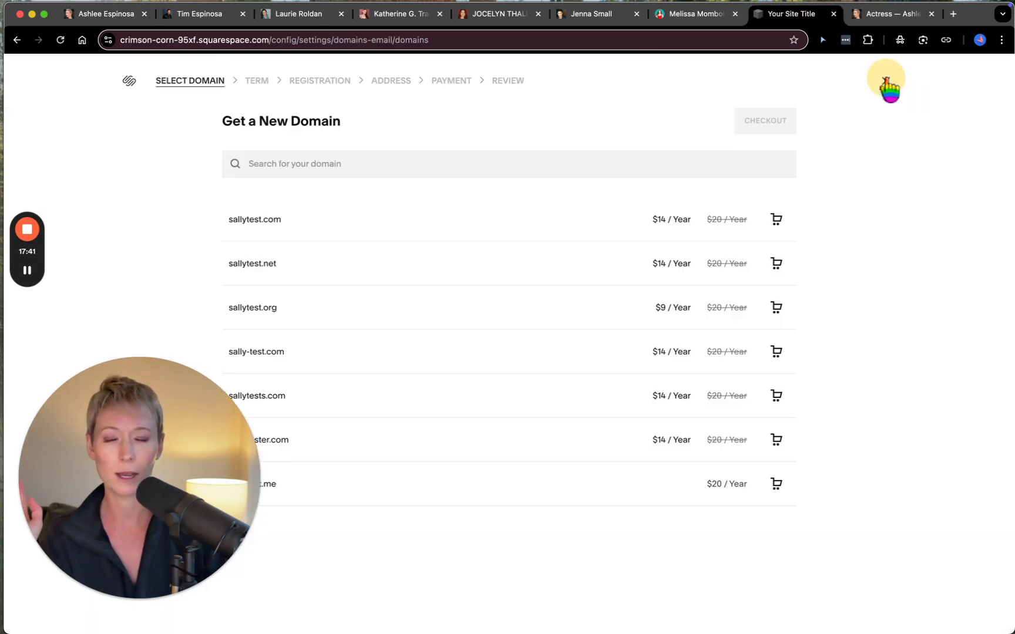
click(885, 82)
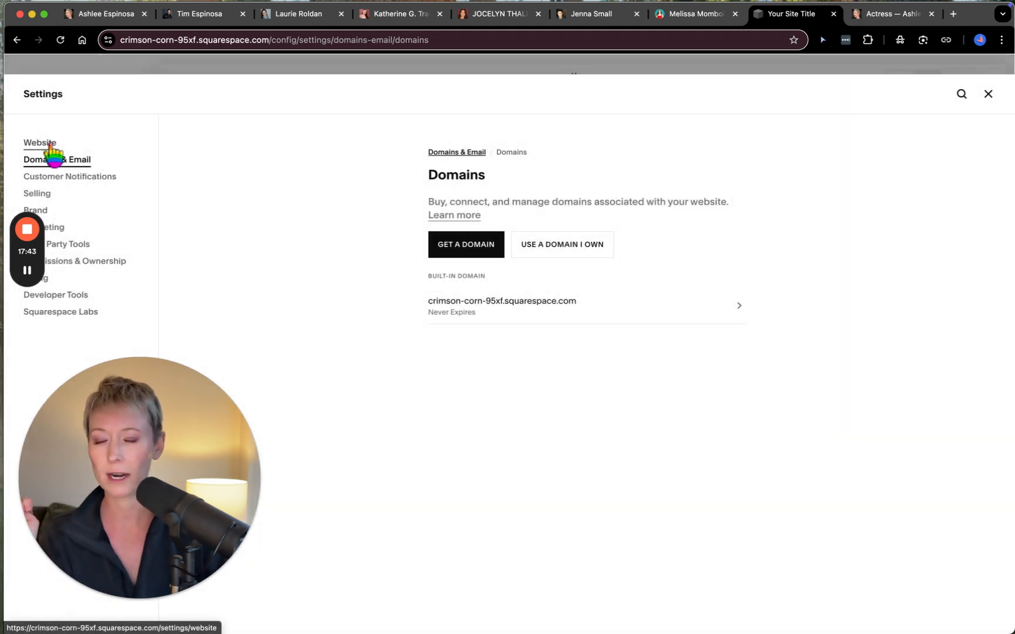
click(989, 95)
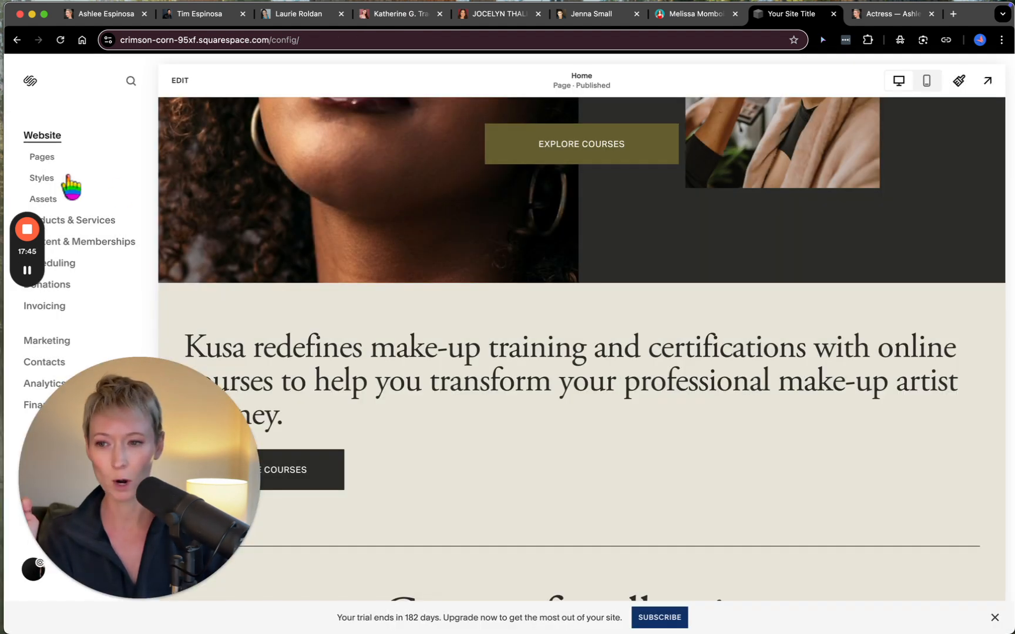
click(53, 157)
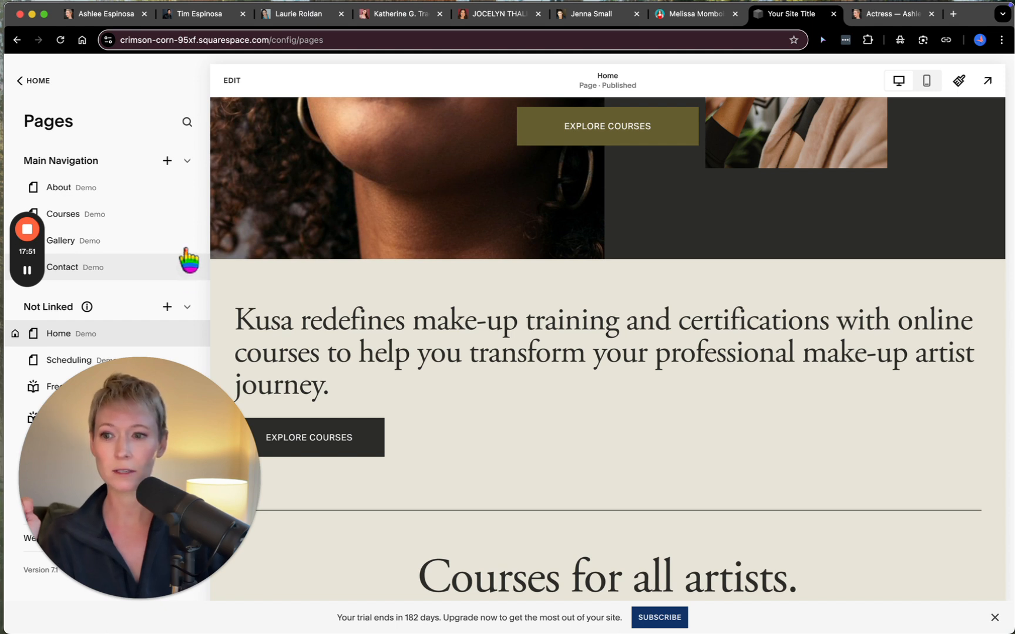
- Delete the Courses page from the template site's Main Navigation through its page settings
click(187, 213)
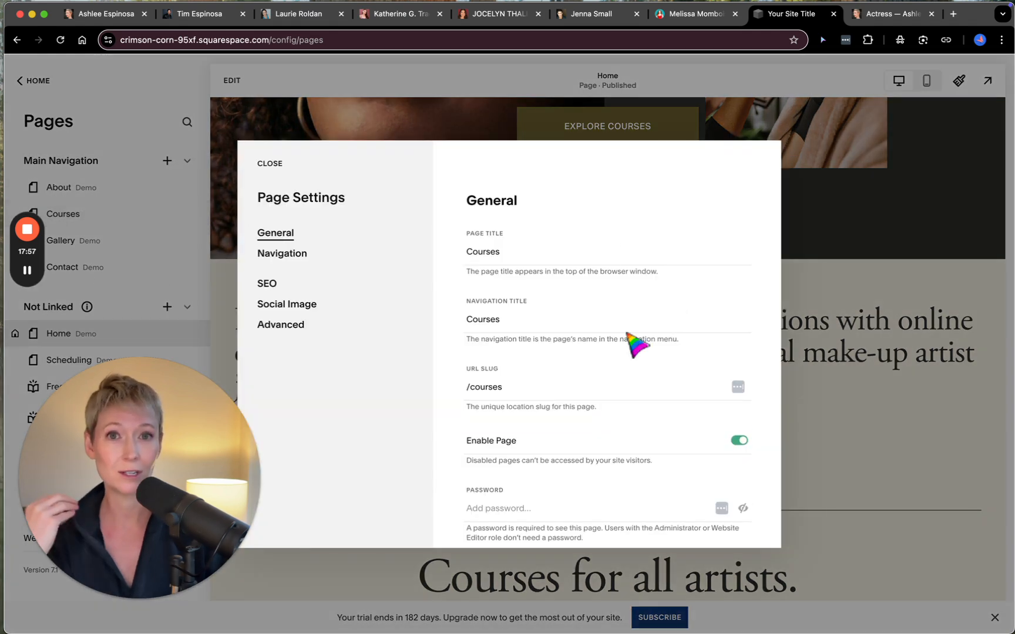
scroll(636, 344, down, 3)
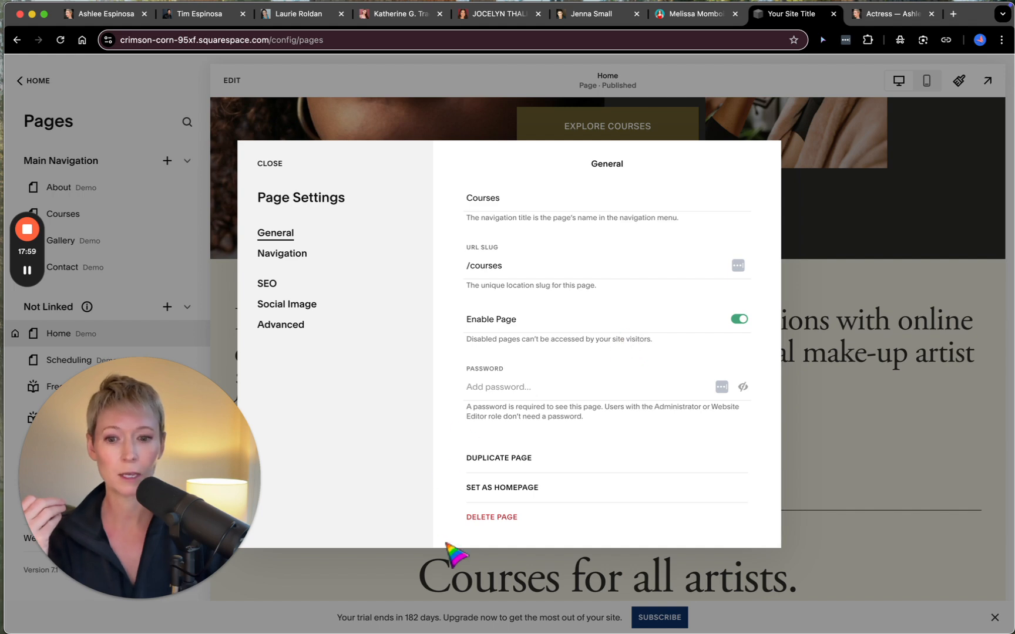
click(497, 520)
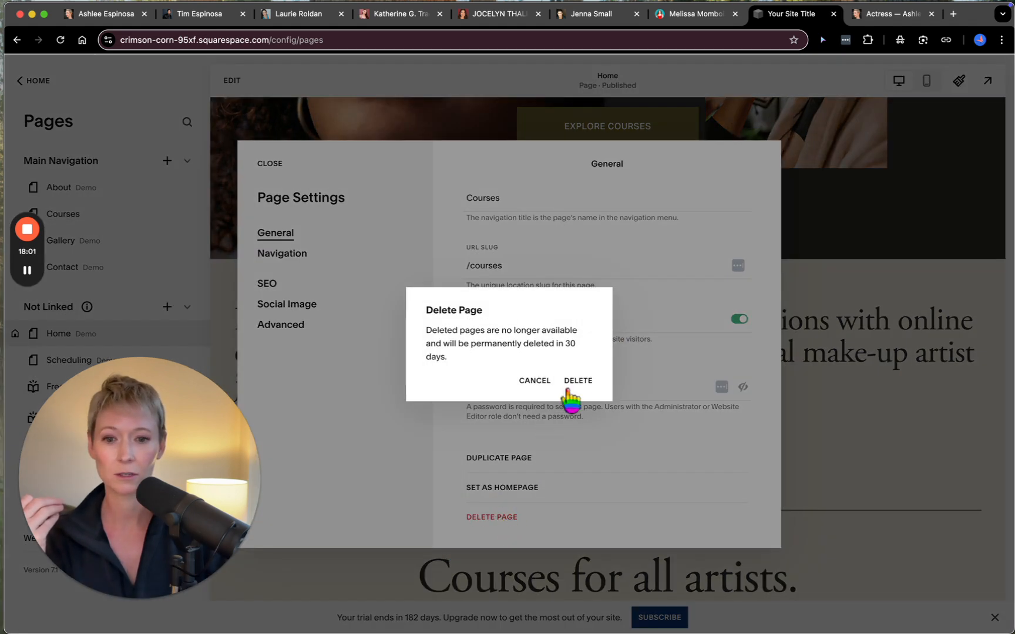
click(578, 381)
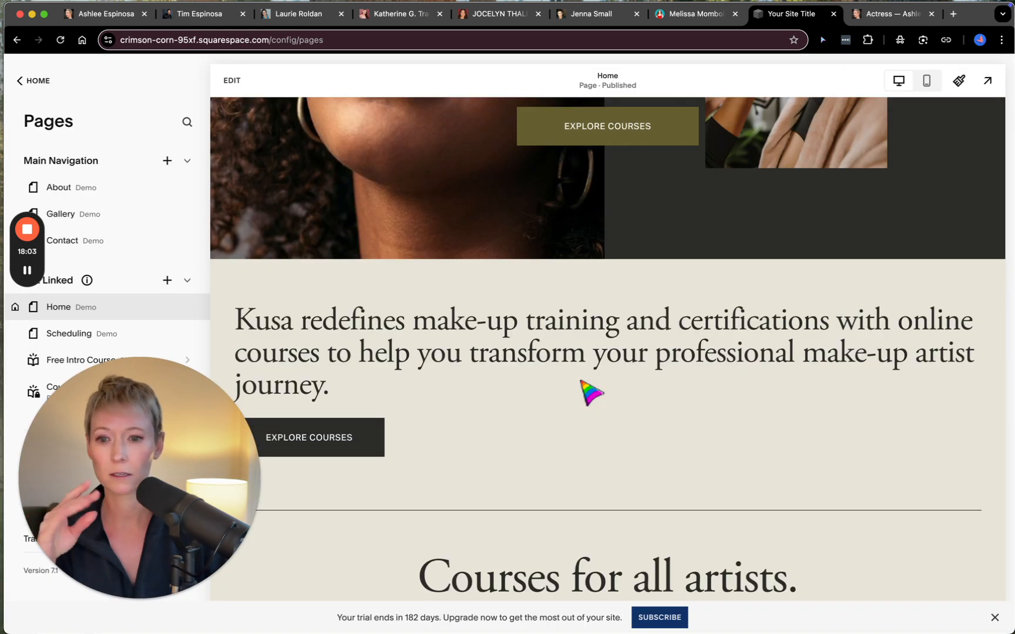
- Look over the template site's remaining pages and preview the About page
drag(188, 464, 187, 482)
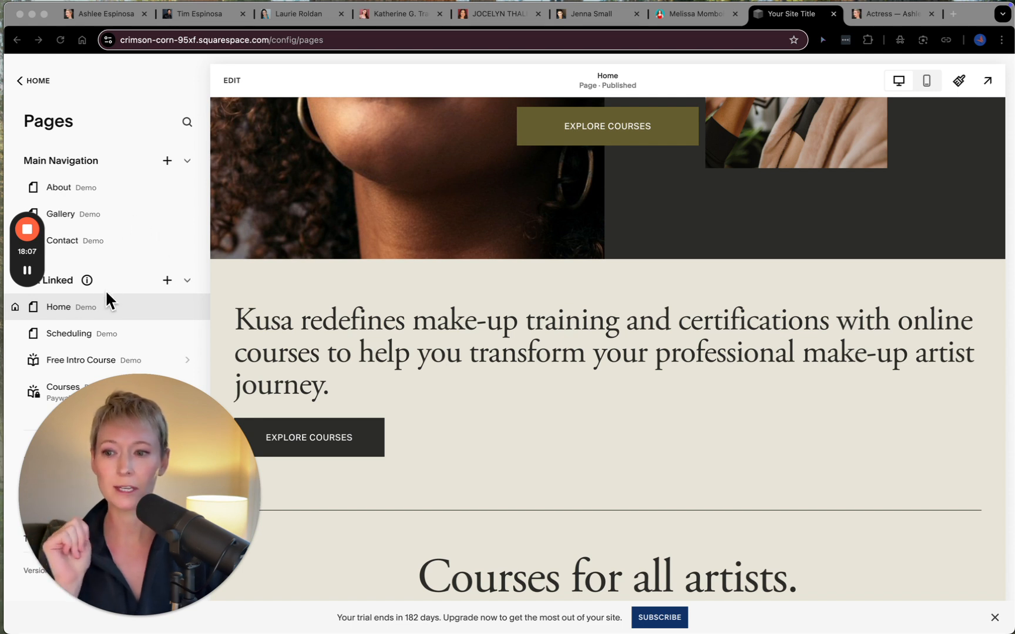
scroll(135, 279, down, 1)
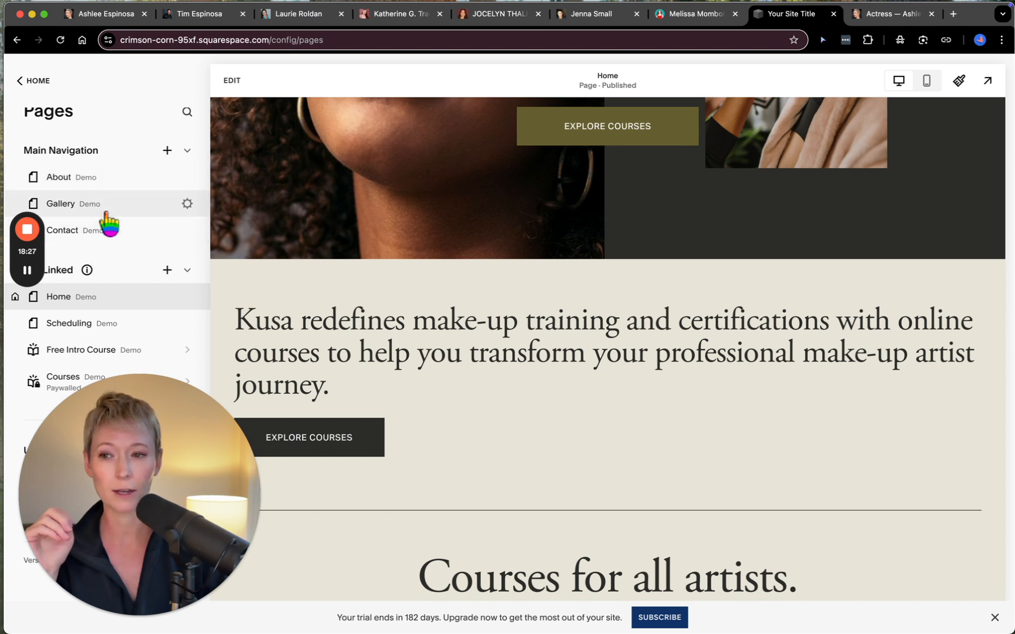
click(106, 176)
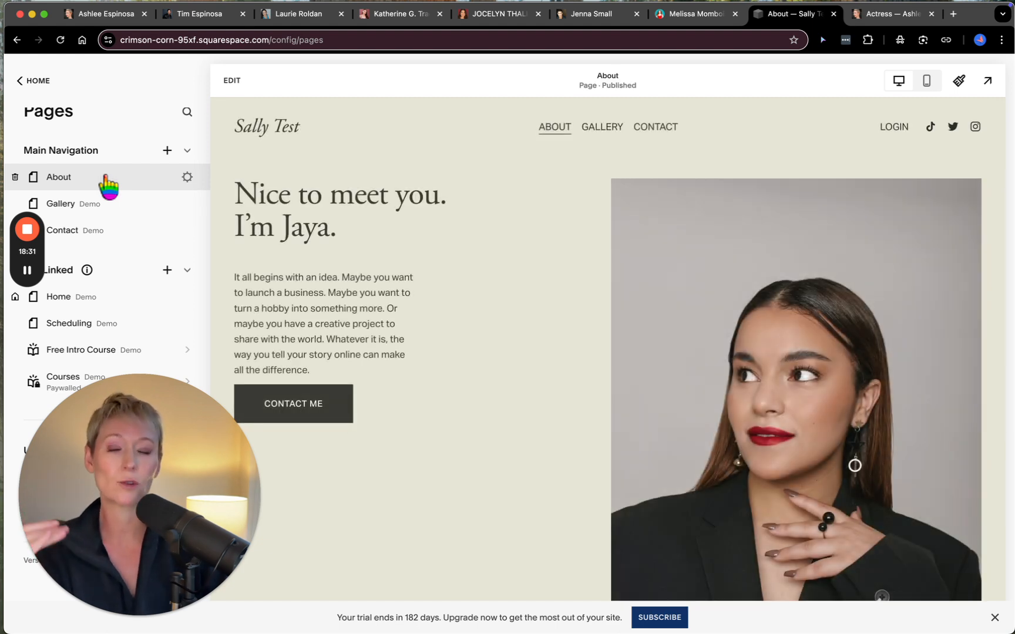
scroll(483, 354, down, 3)
scroll(483, 355, up, 3)
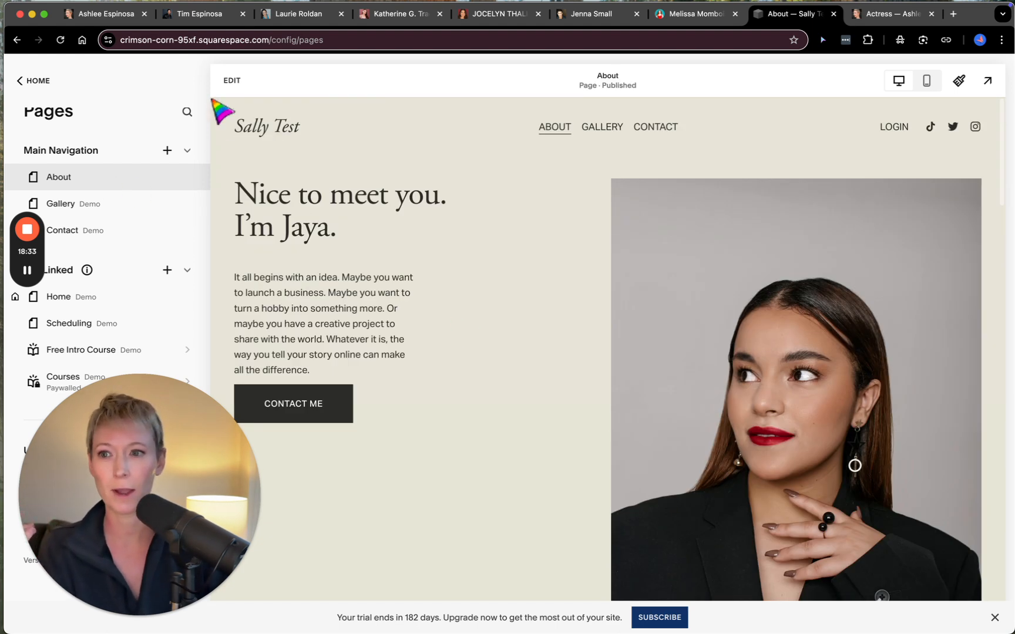
- Review the main navigation of the finished performer site, compare it with the other performers' example sites, and return to the finished site's pages
click(108, 21)
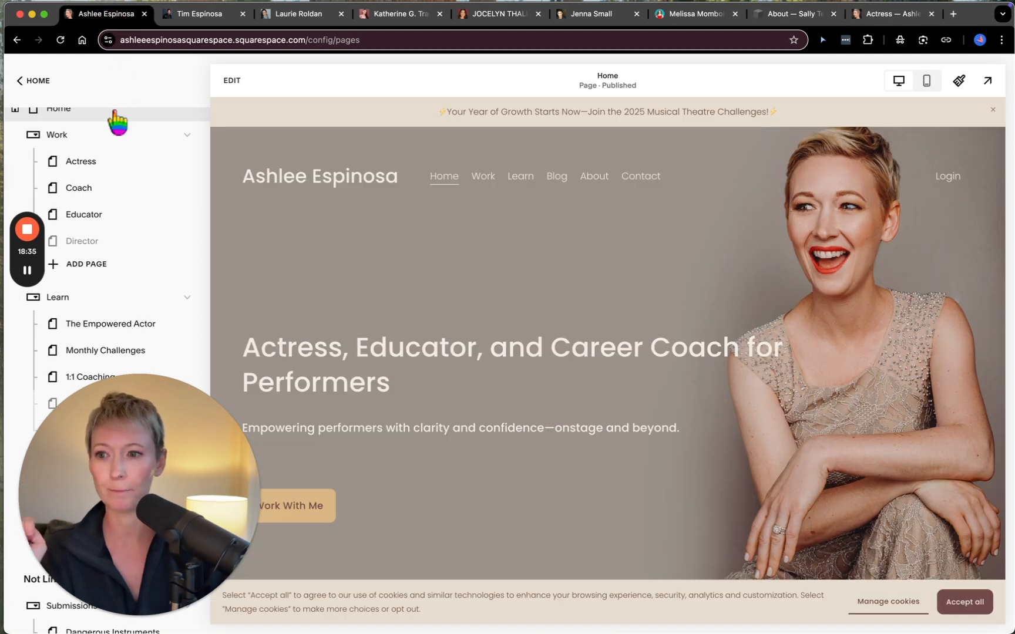
scroll(134, 227, up, 3)
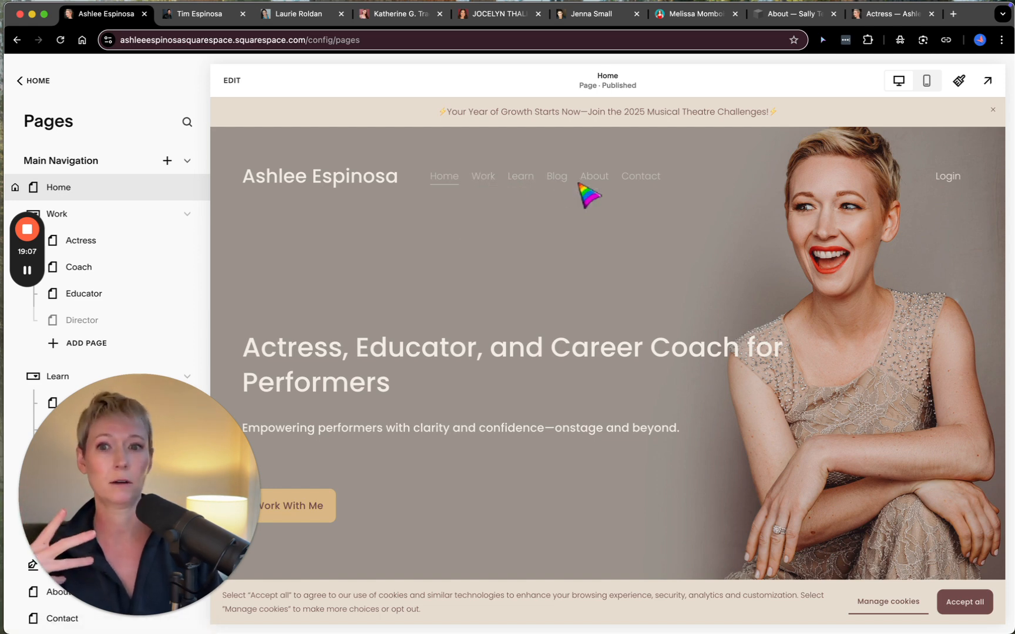
click(402, 18)
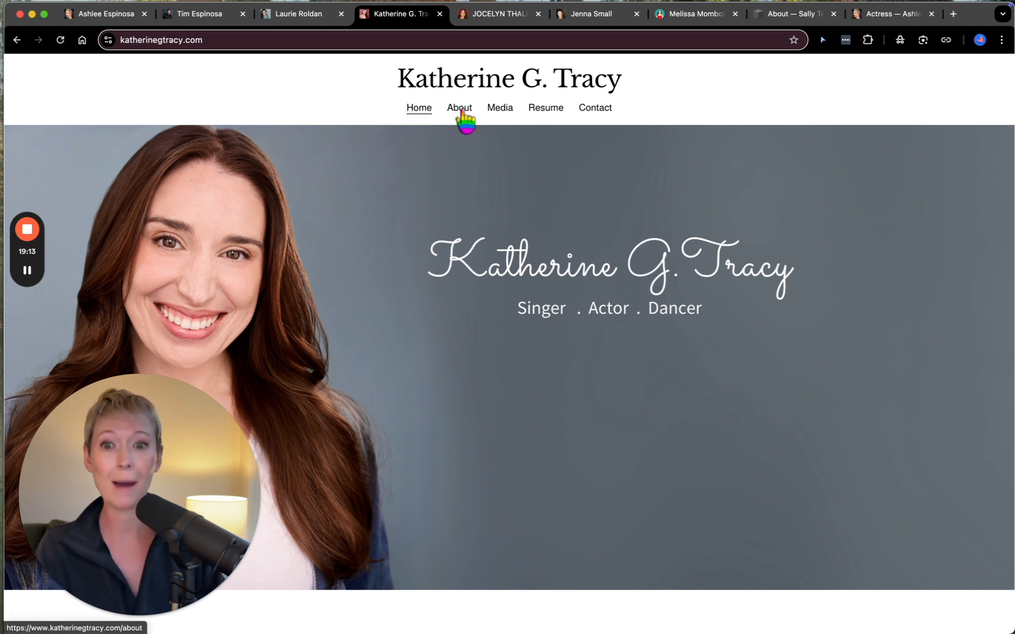
mouse_move(504, 115)
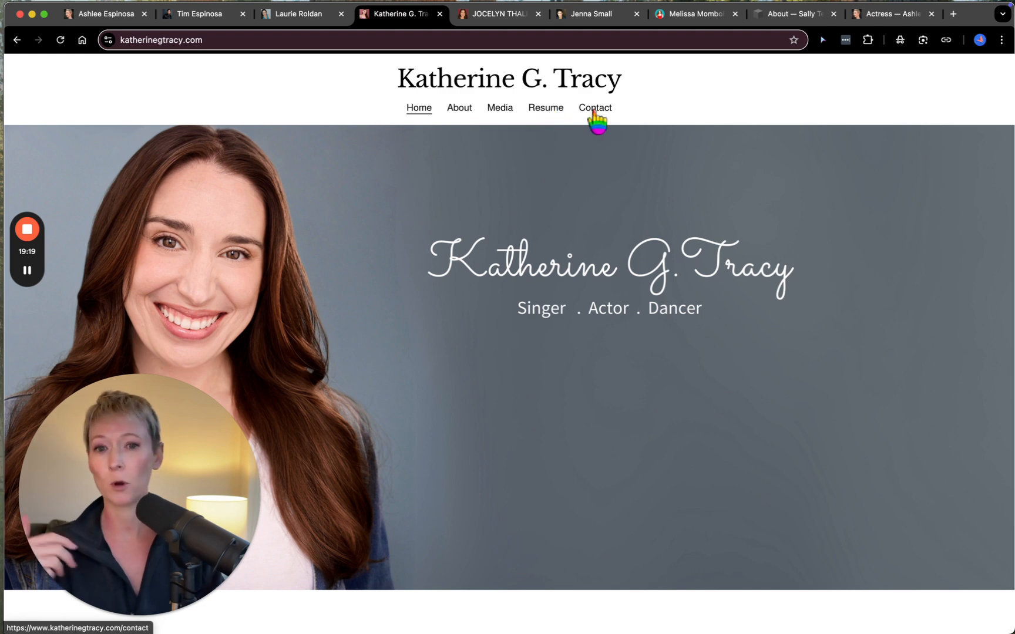
click(515, 18)
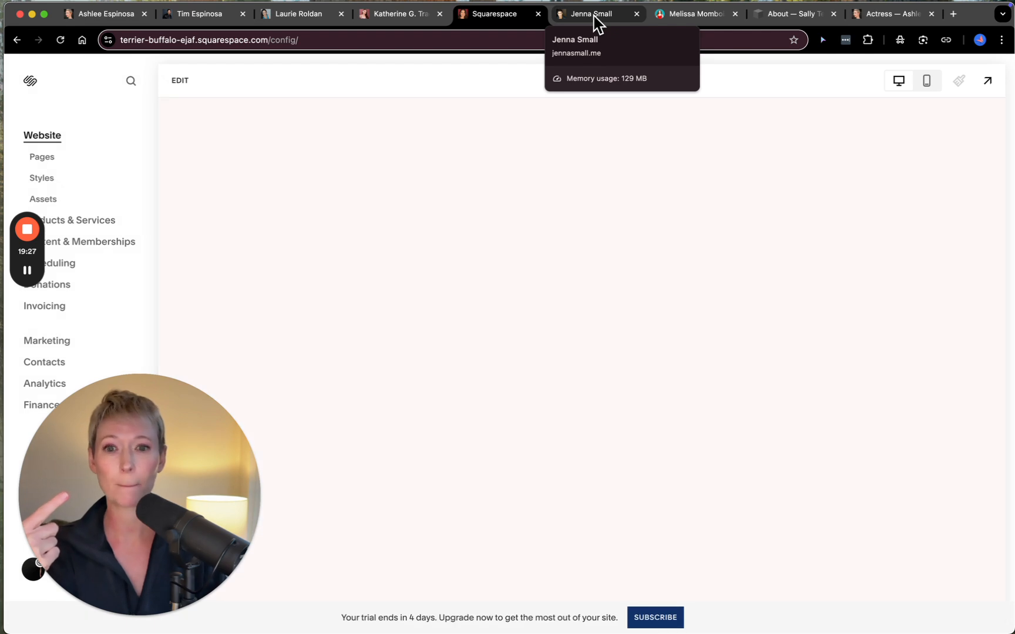
click(595, 16)
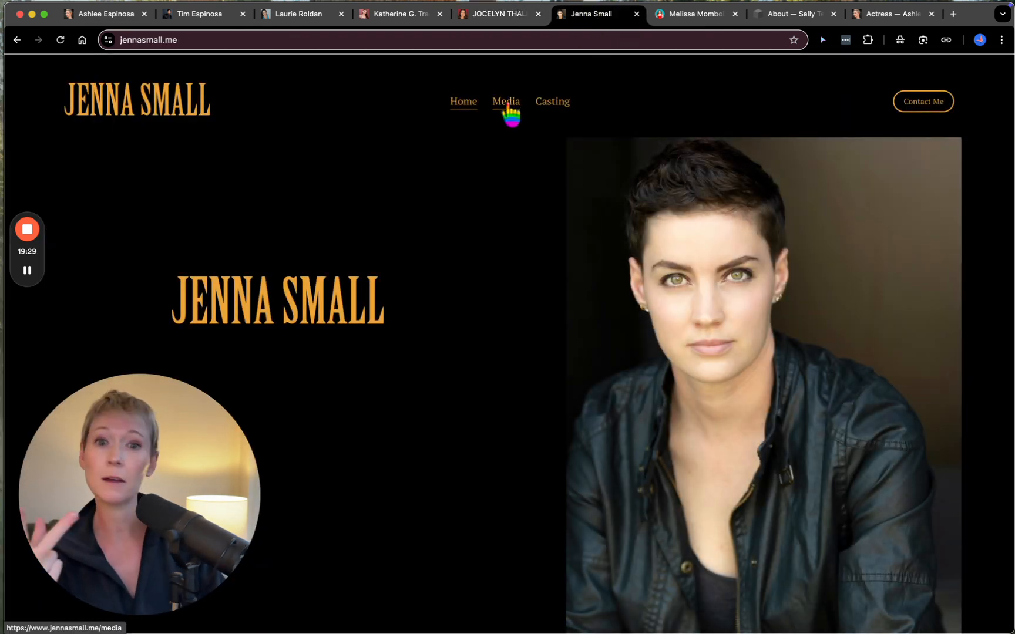
click(689, 17)
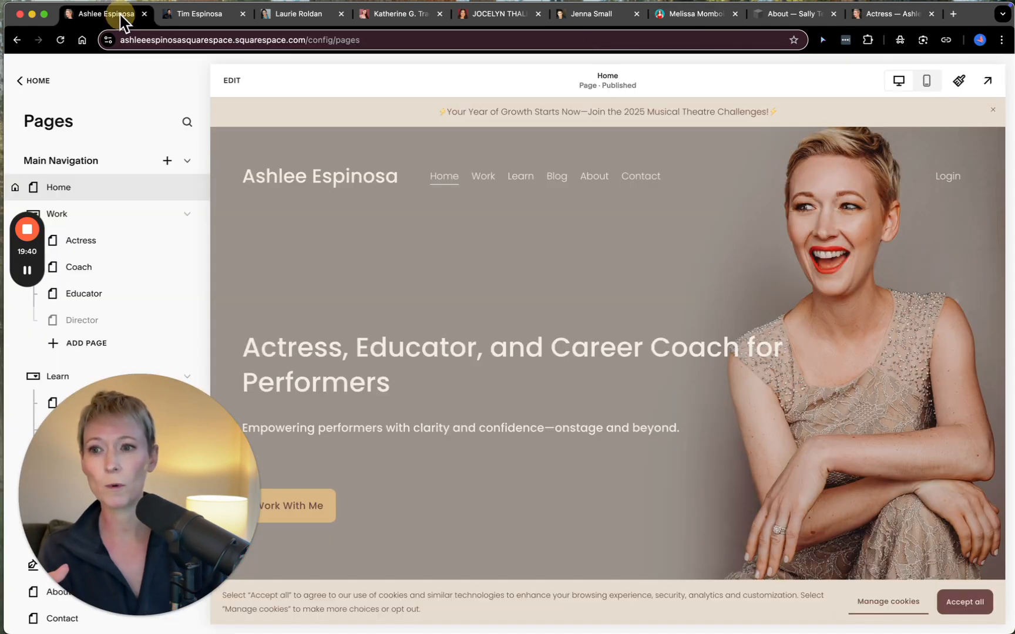
click(127, 16)
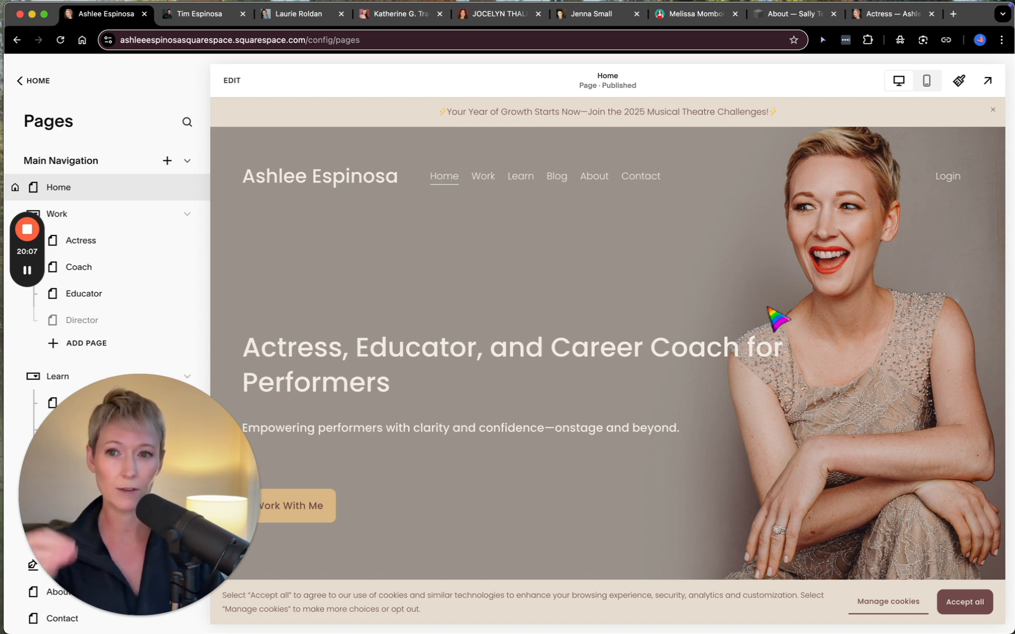
- Compare the navigation menus of two other performers' example sites and return to the finished site's pages
click(218, 18)
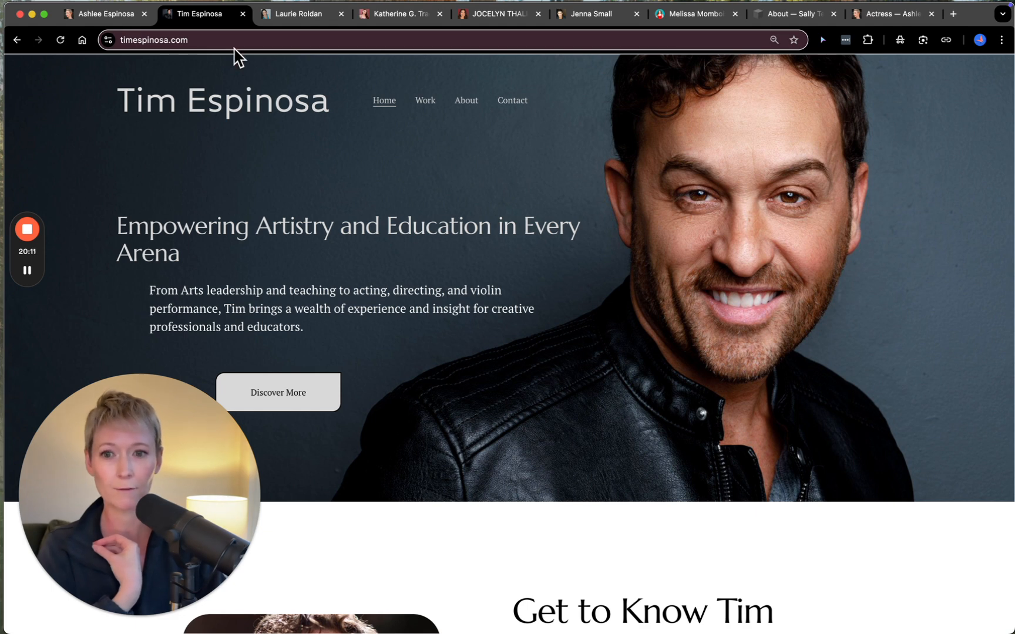
mouse_move(424, 104)
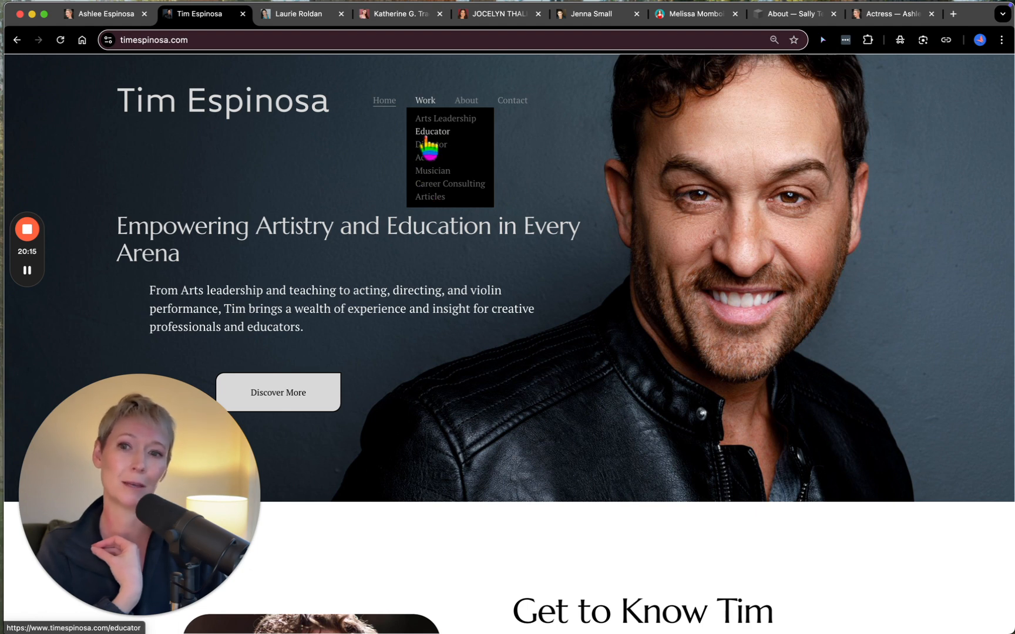
click(316, 15)
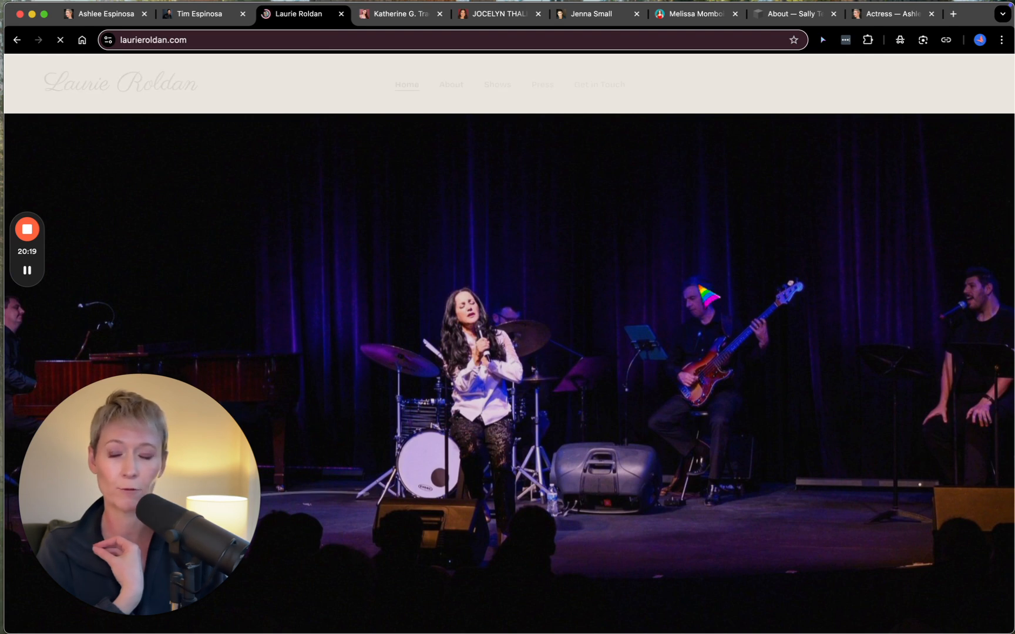
mouse_move(503, 88)
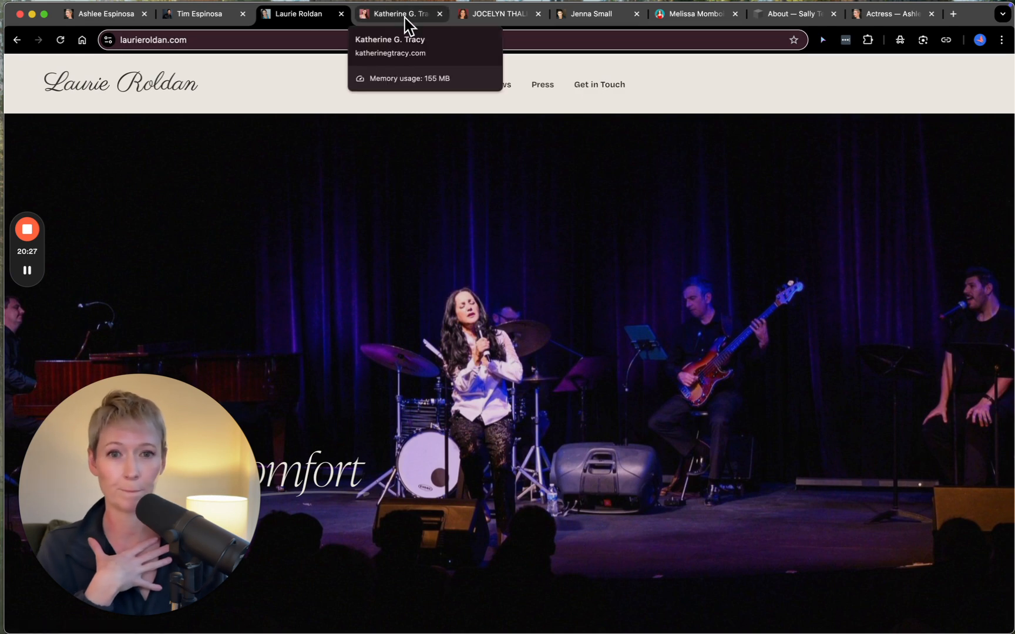
click(116, 17)
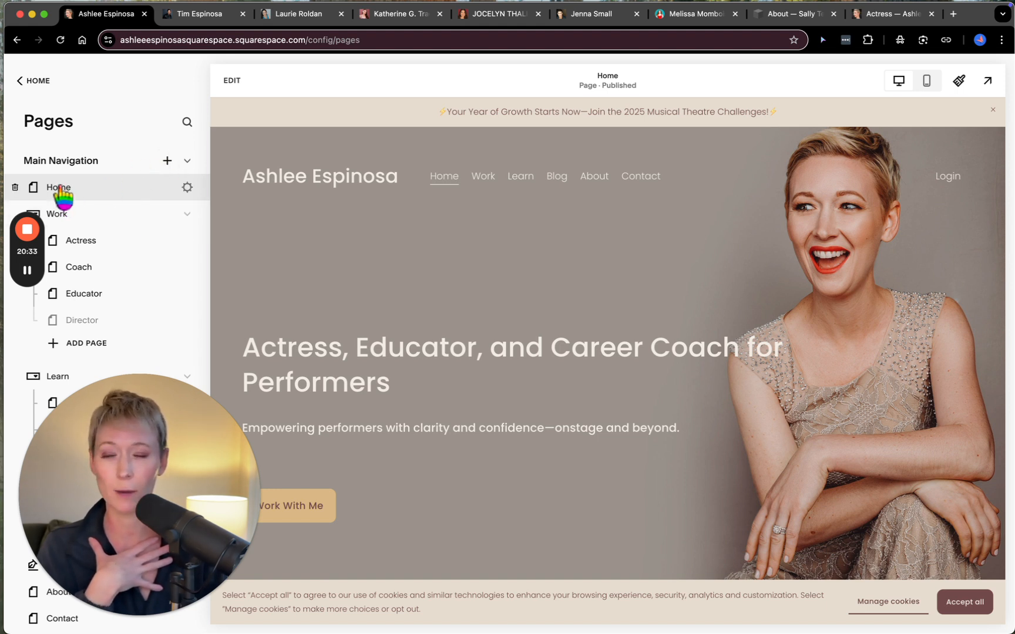
- Review the Home page's general settings, including its title, navigation title and URL slug, and close them
click(186, 188)
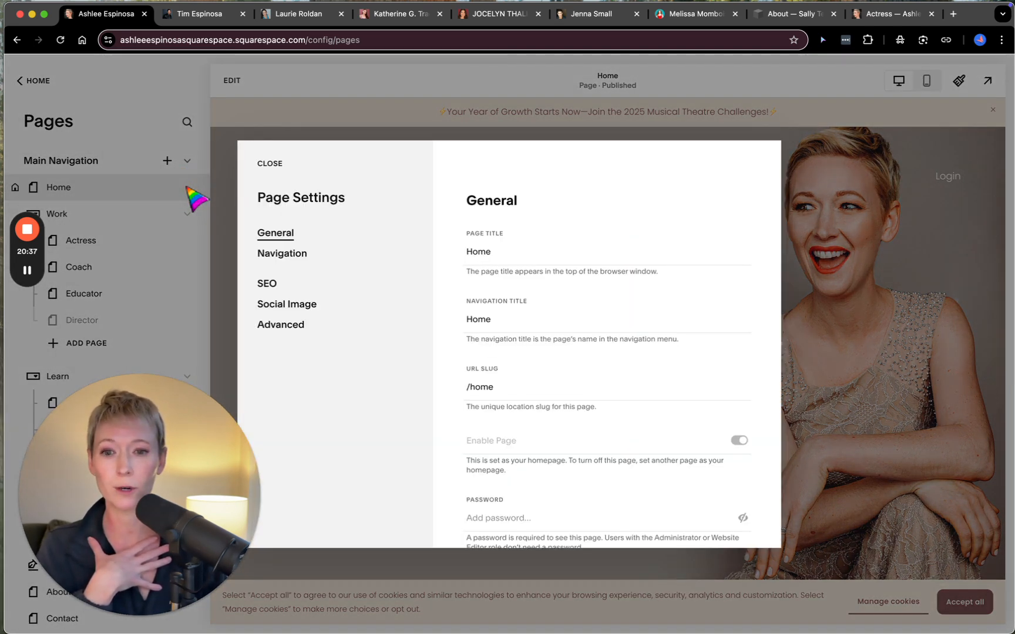
click(545, 253)
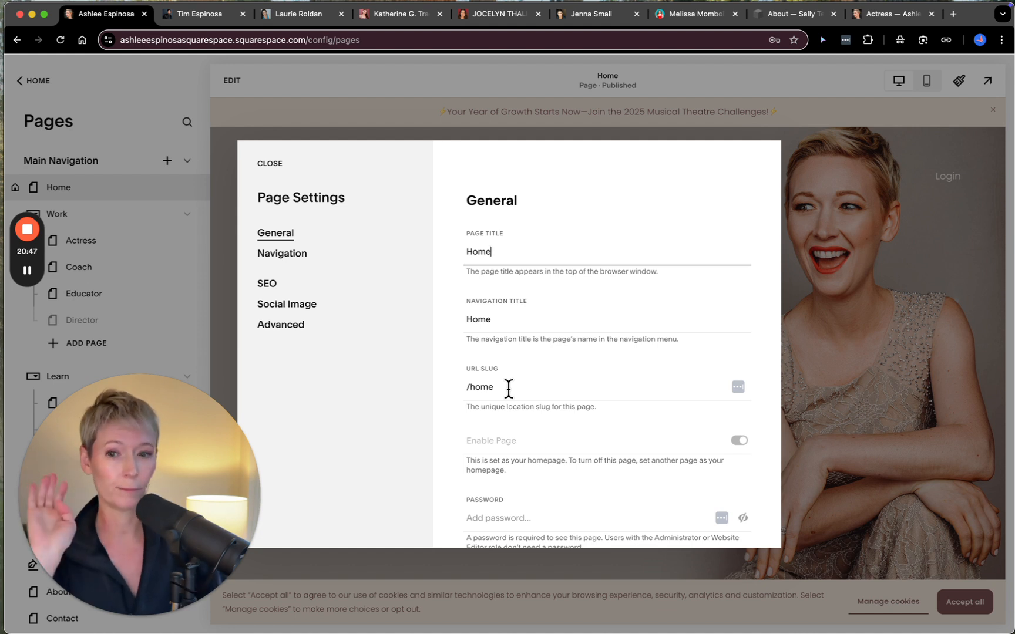
scroll(508, 388, down, 3)
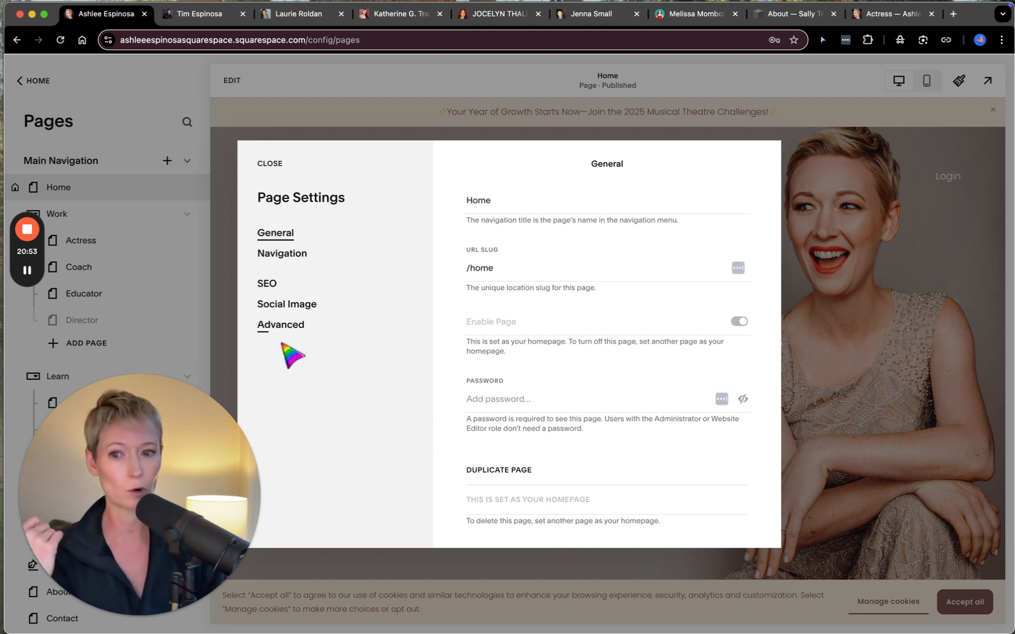
click(274, 164)
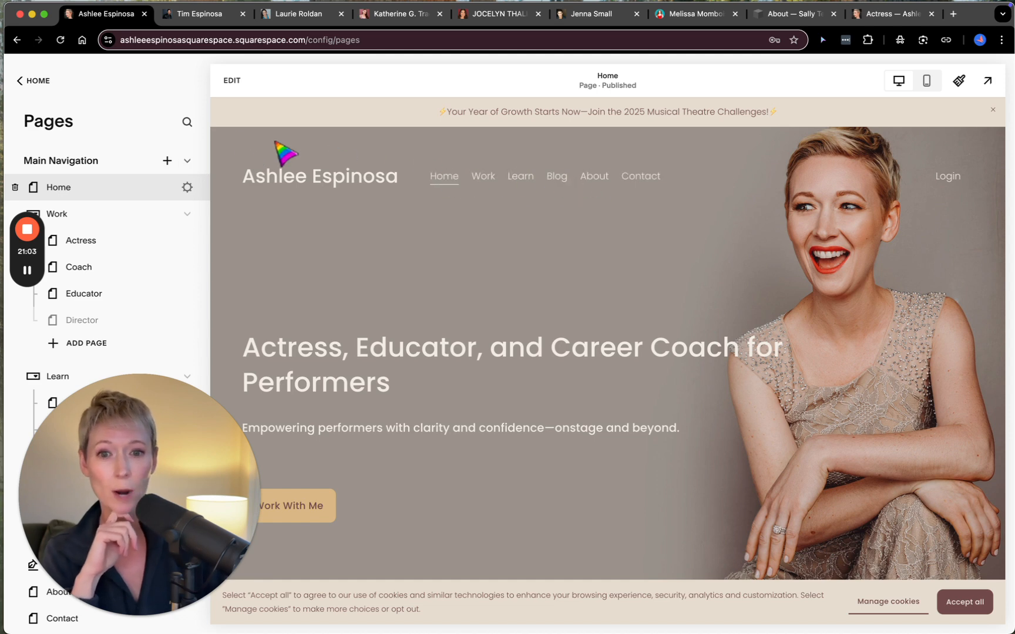
- Start adding a page to the Main Navigation from the designer page layouts and bring up the layout categories
click(167, 163)
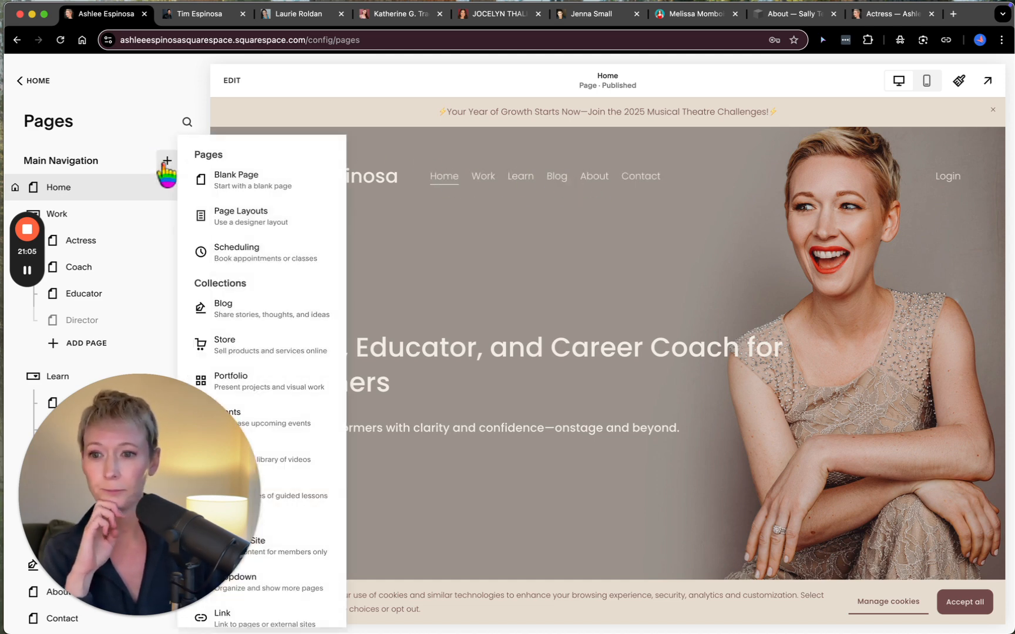
scroll(302, 228, down, 1)
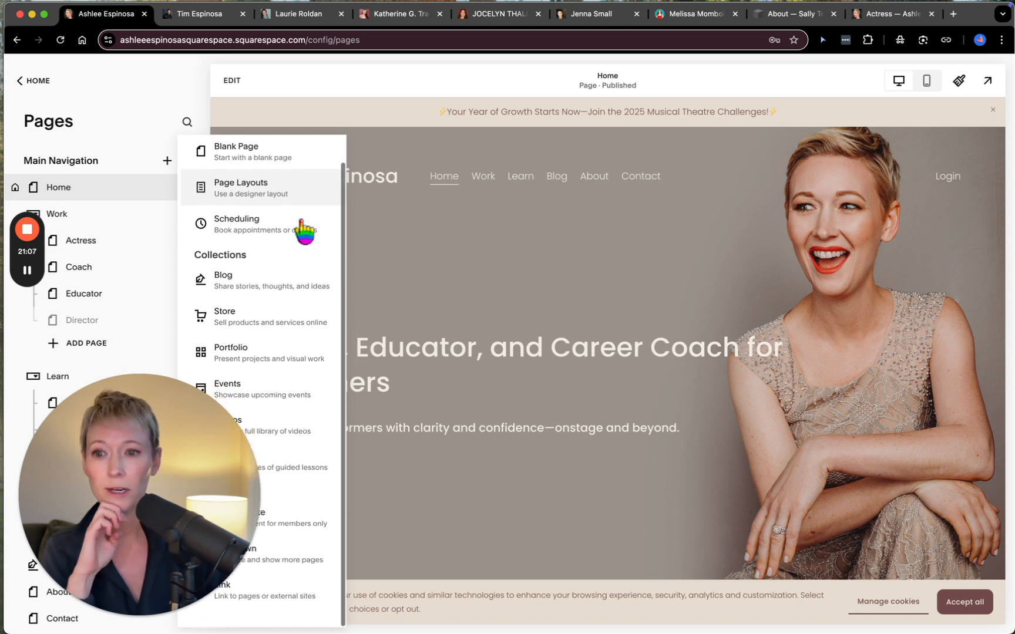
click(254, 194)
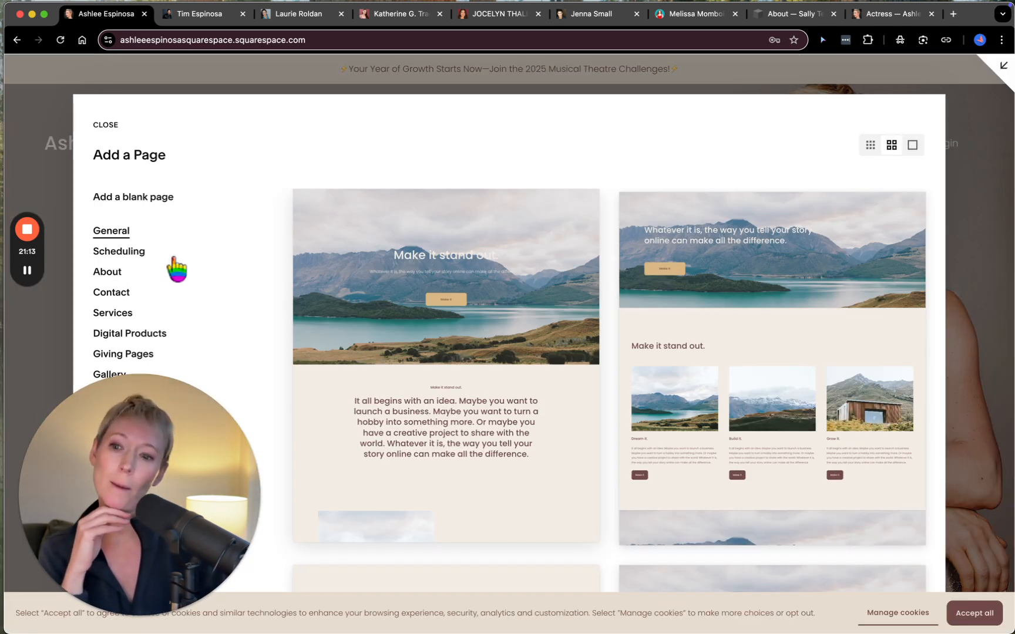
scroll(170, 294, down, 1)
drag(212, 457, 916, 408)
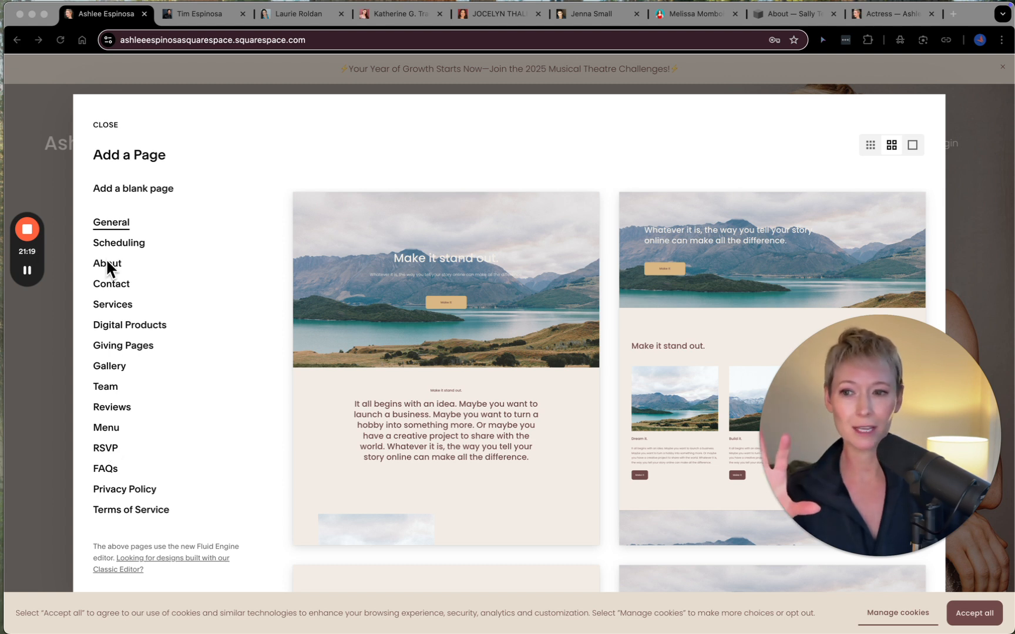
- Look through the Scheduling, About, Contact and Gallery page layouts
click(115, 245)
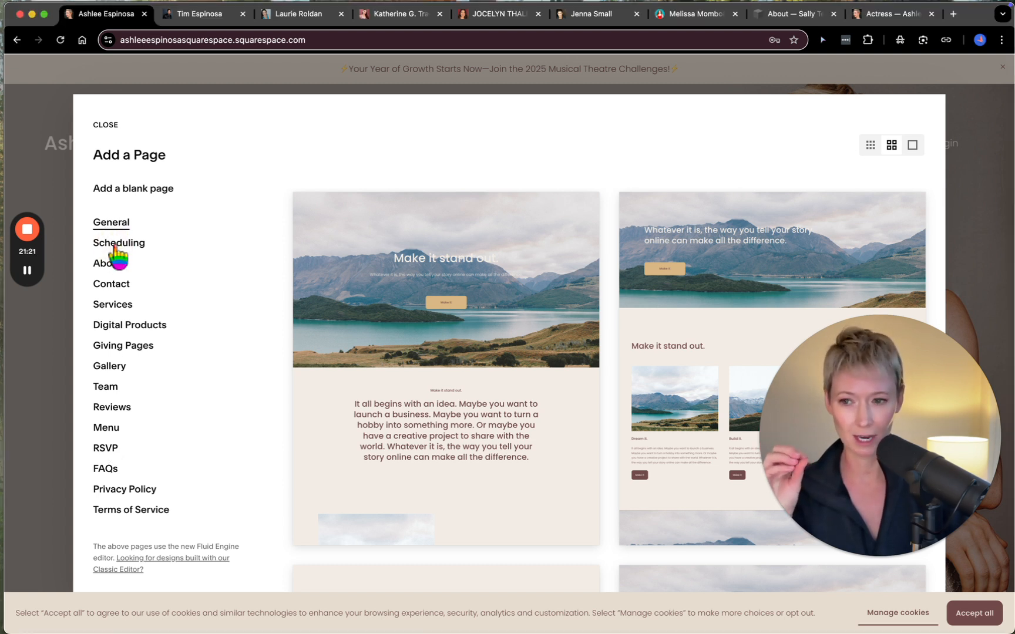
click(115, 245)
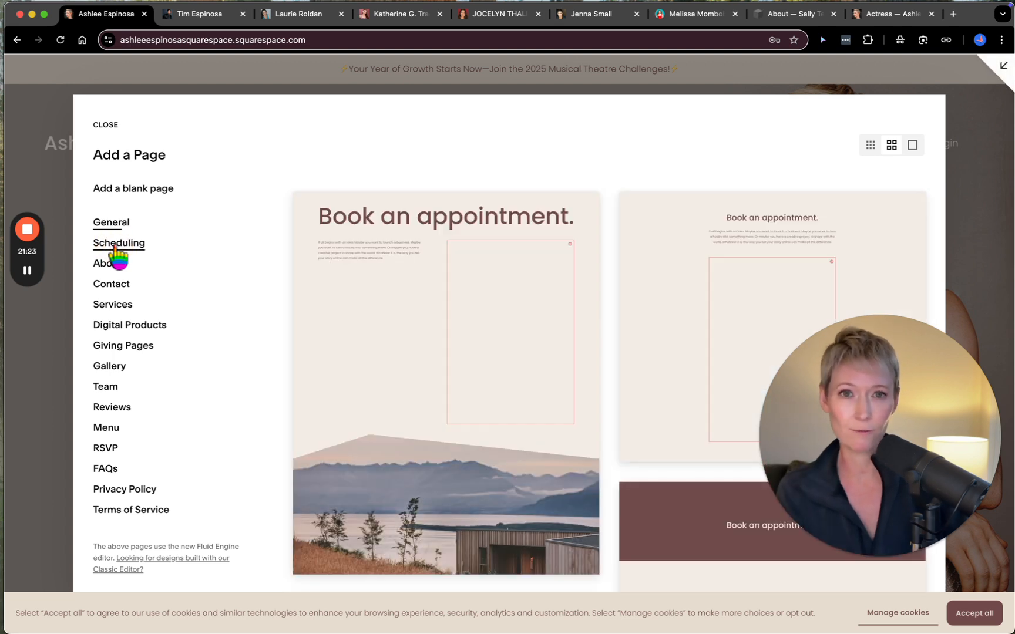
scroll(353, 401, down, 2)
scroll(352, 402, down, 10)
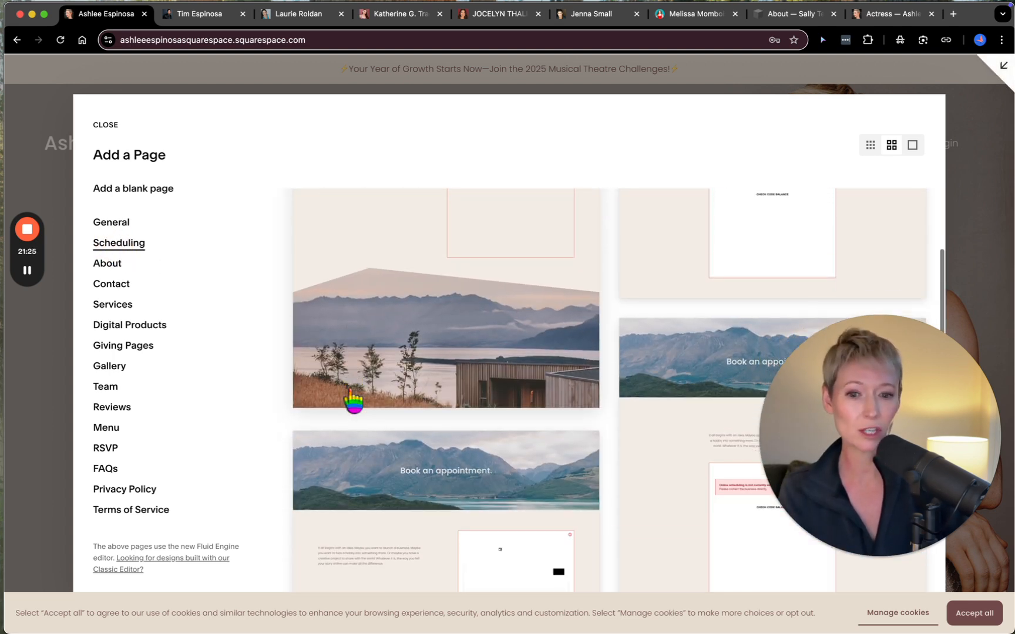
scroll(353, 400, down, 5)
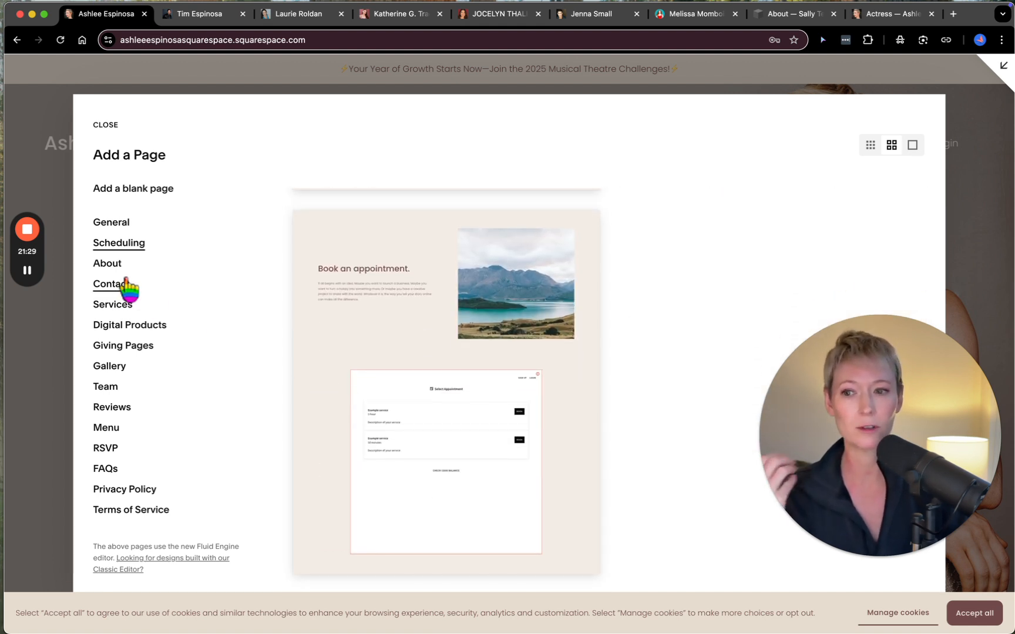
click(108, 267)
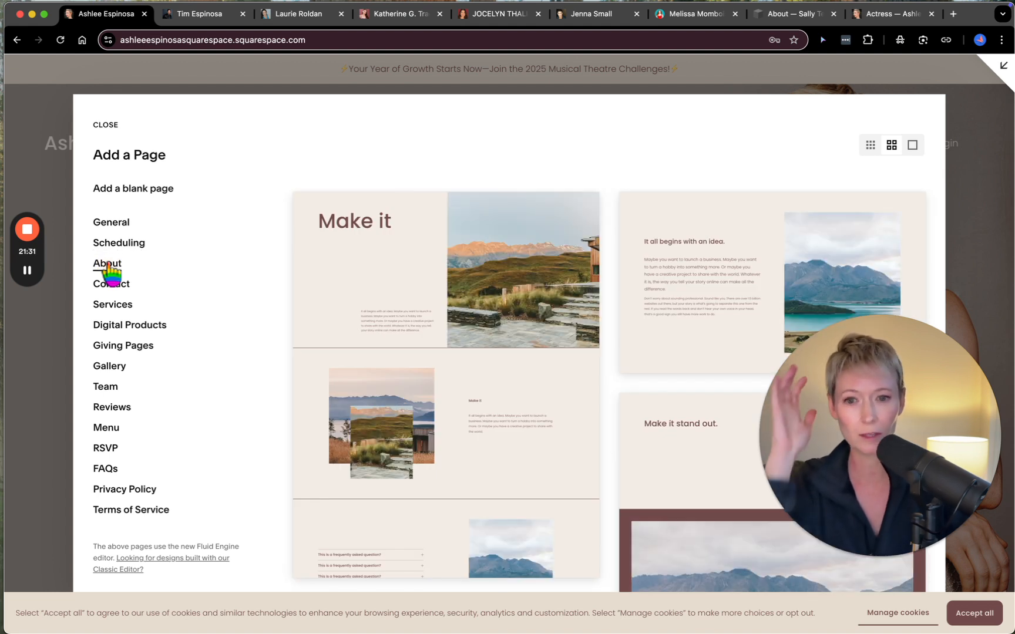
click(112, 285)
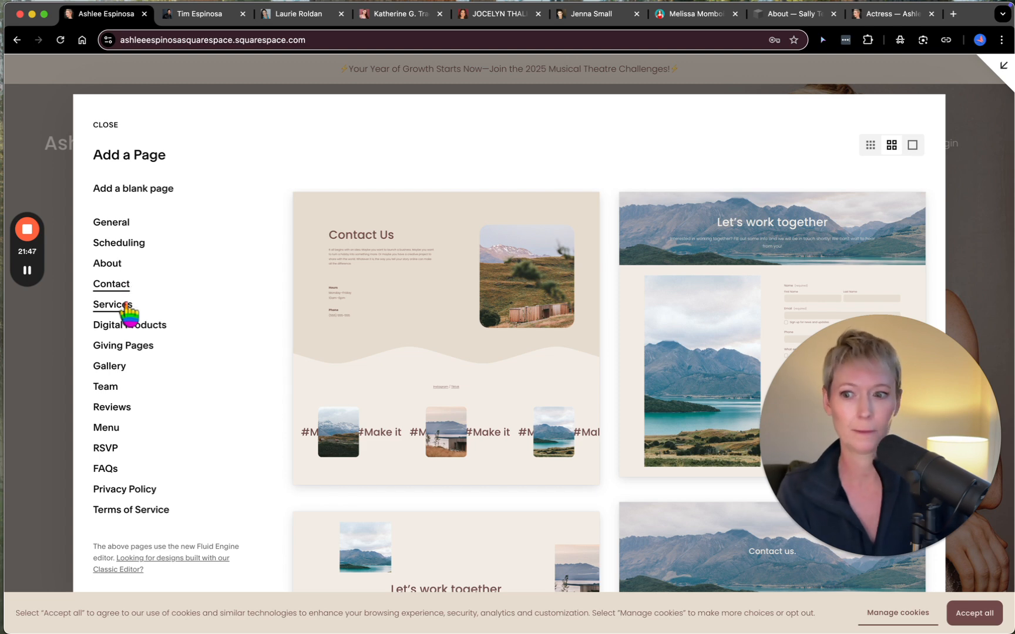
click(128, 347)
click(114, 374)
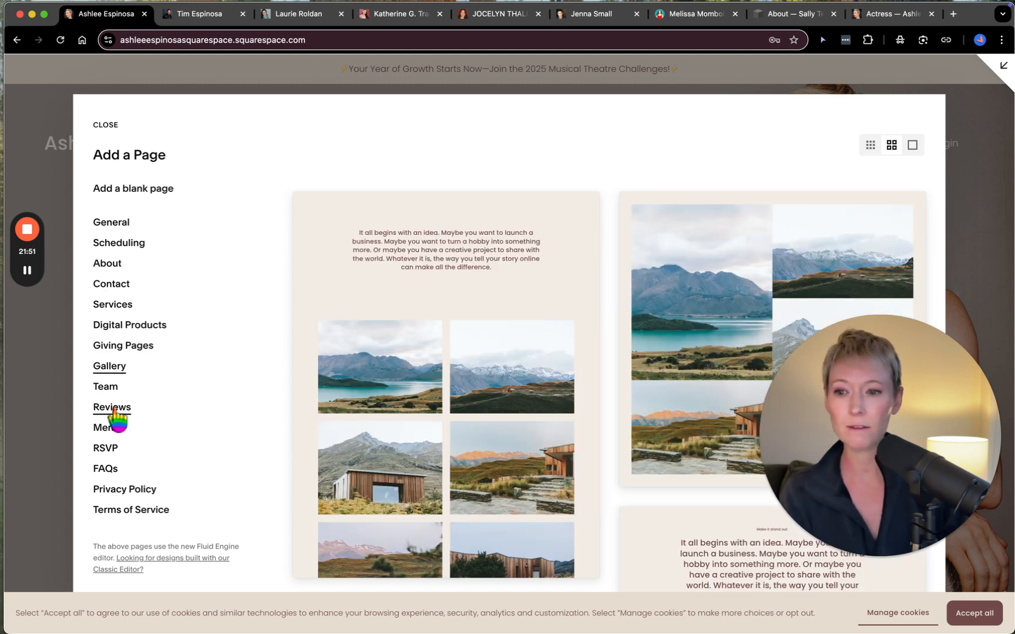
click(124, 227)
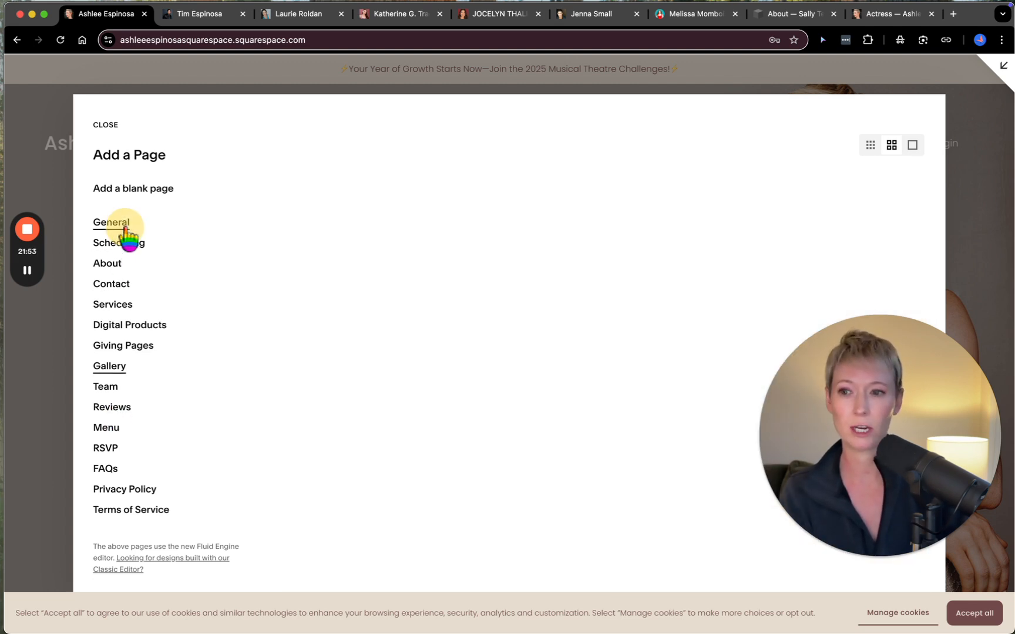
click(129, 242)
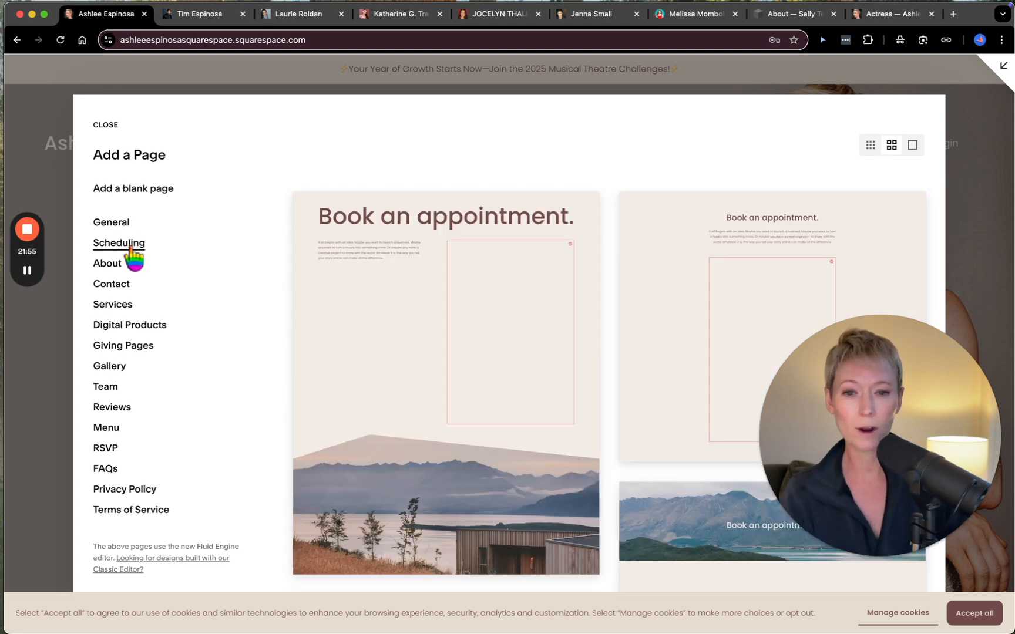
- Add a page from the first About layout, name it "title", and place it between Blog and About in the Main Navigation
click(132, 264)
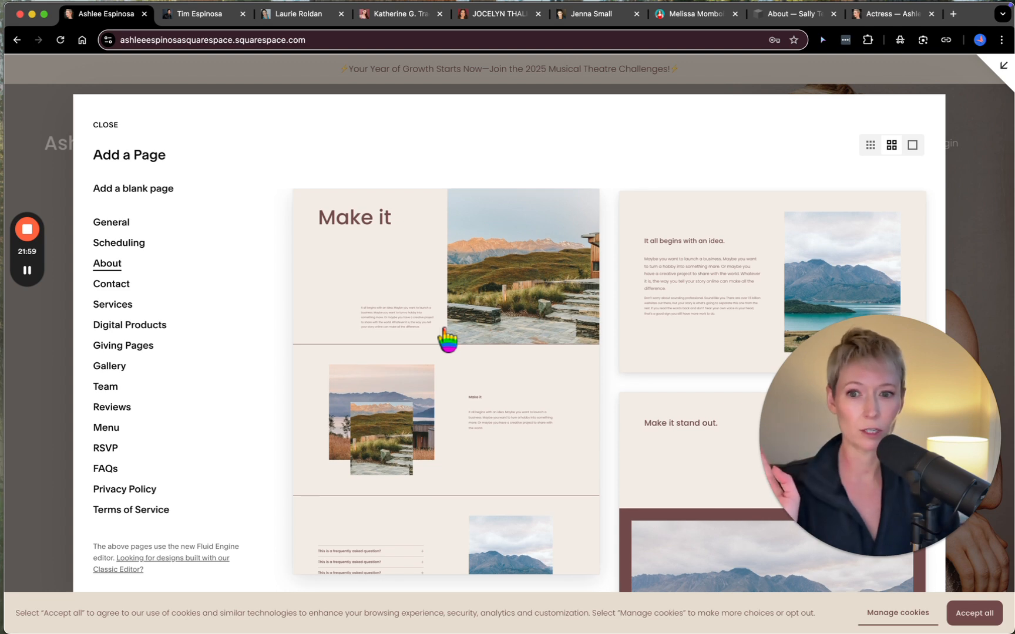
scroll(447, 339, down, 10)
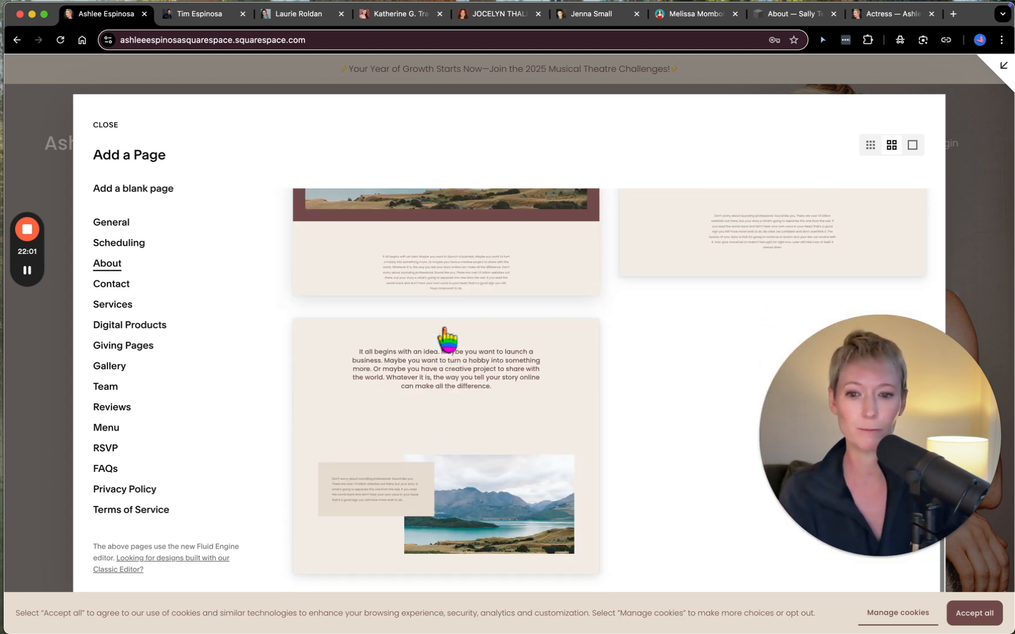
scroll(447, 339, up, 10)
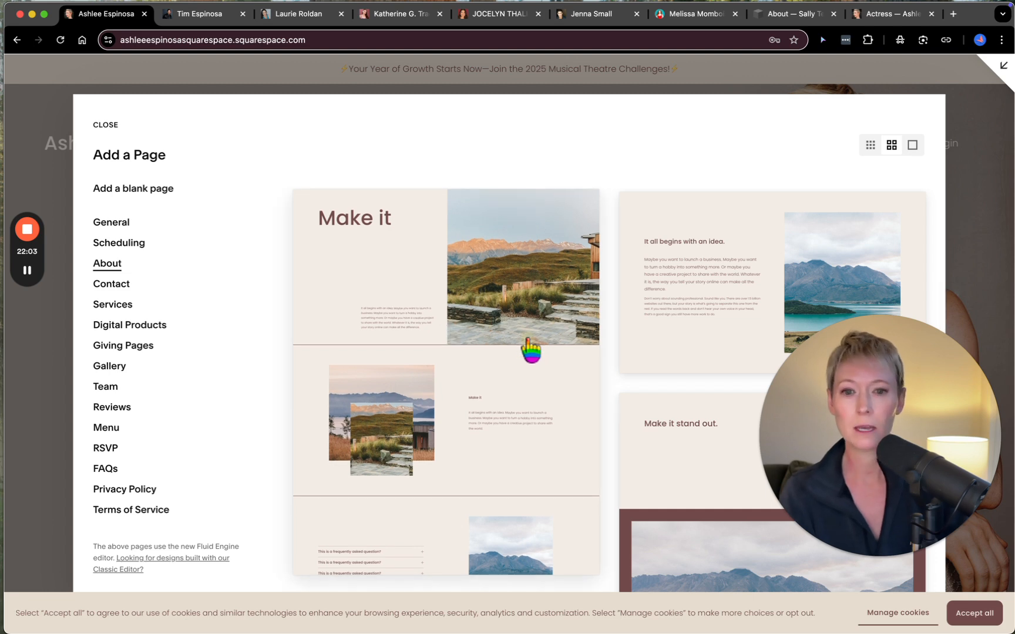
click(527, 340)
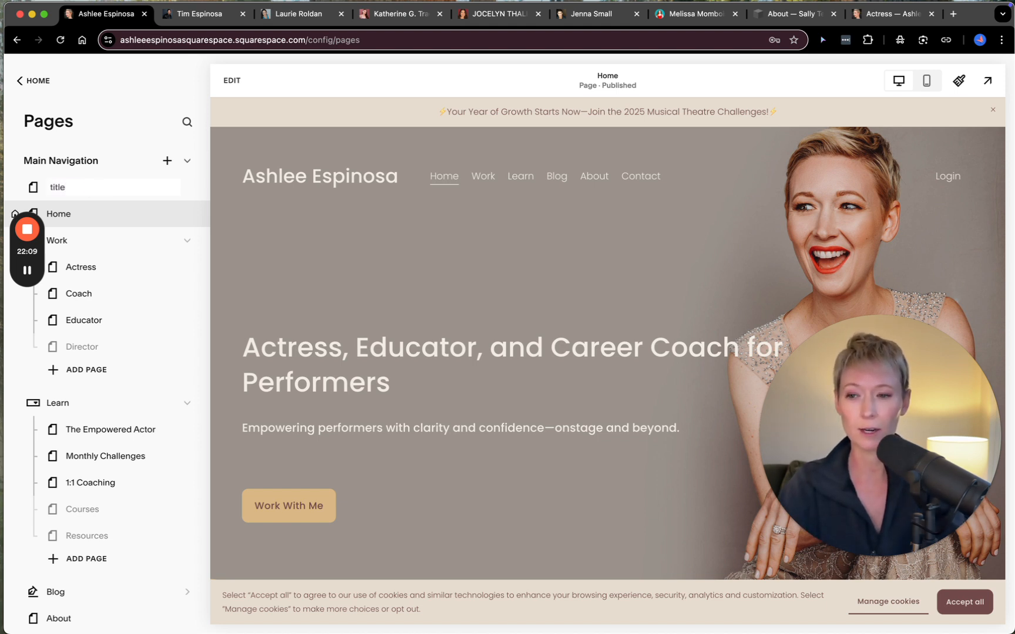
text(title)
key(Return)
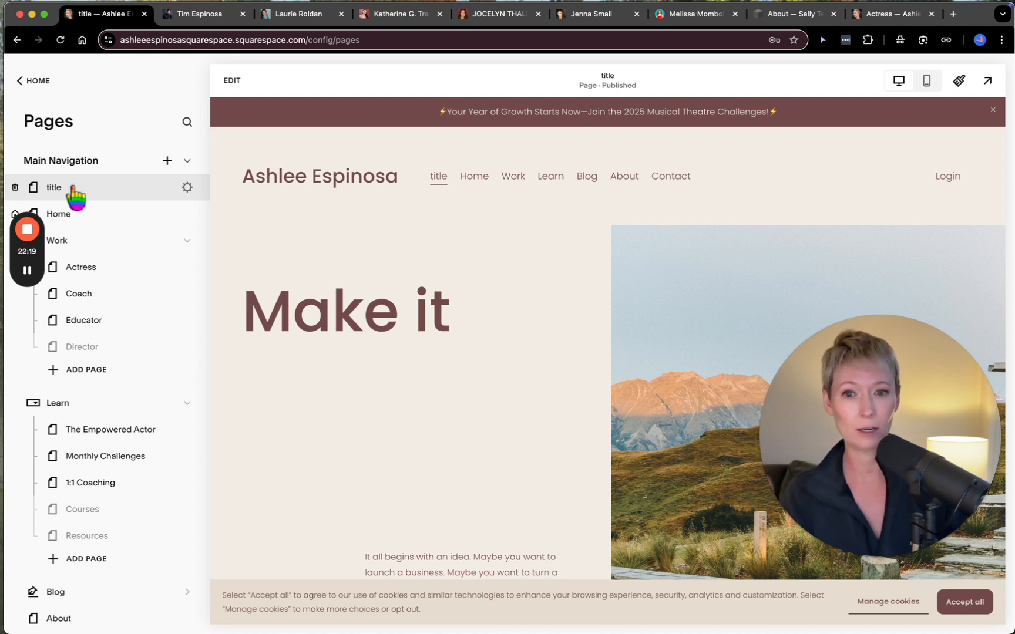
drag(74, 194, 87, 516)
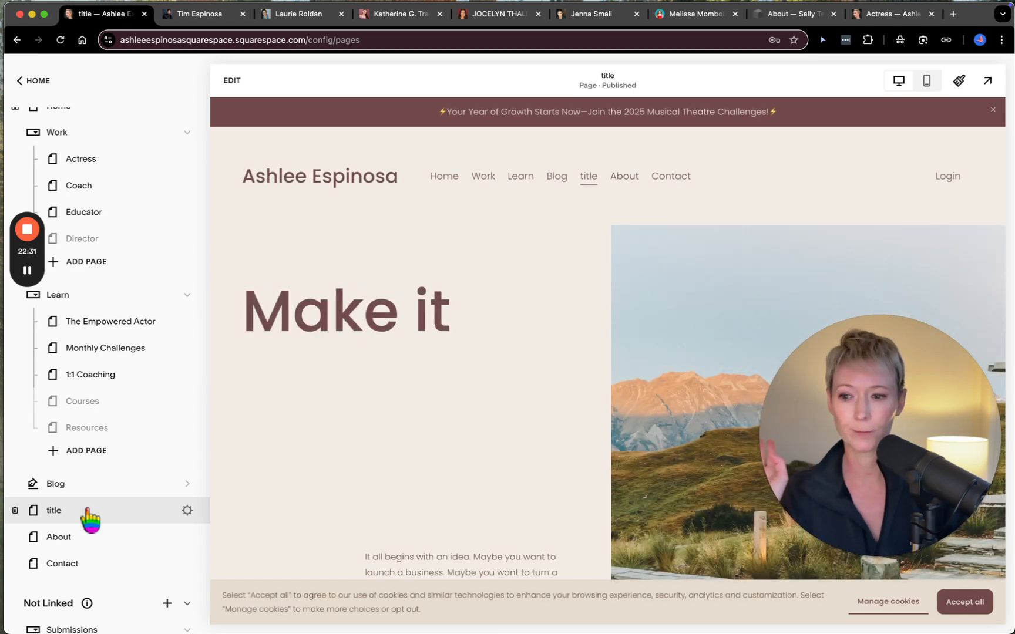
- Review the "title" page's general settings, disable the page, and save the change
click(187, 510)
click(504, 242)
click(499, 316)
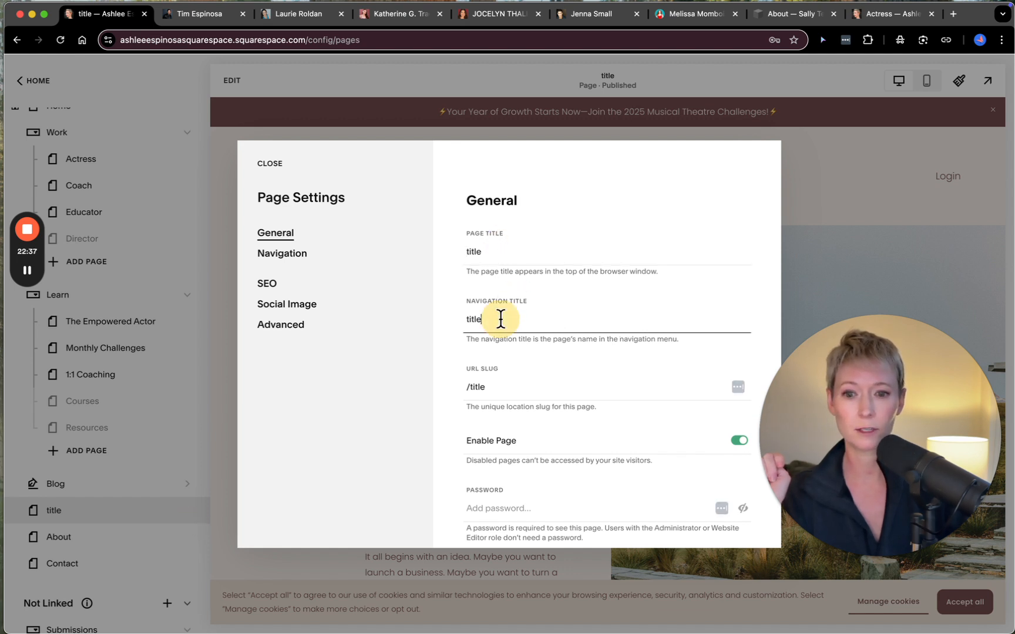
click(505, 390)
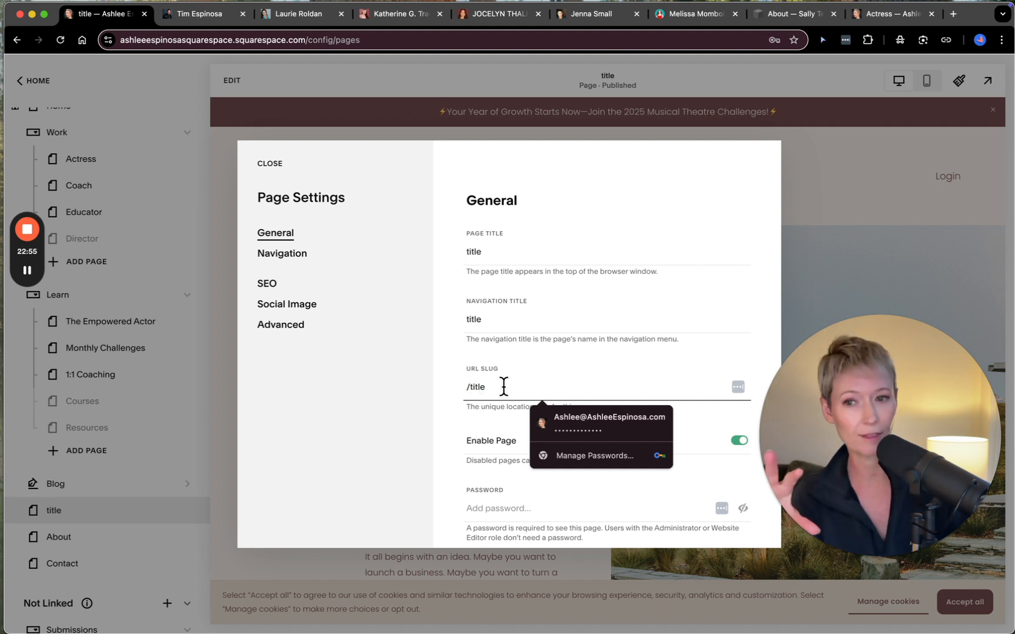
scroll(503, 387, down, 3)
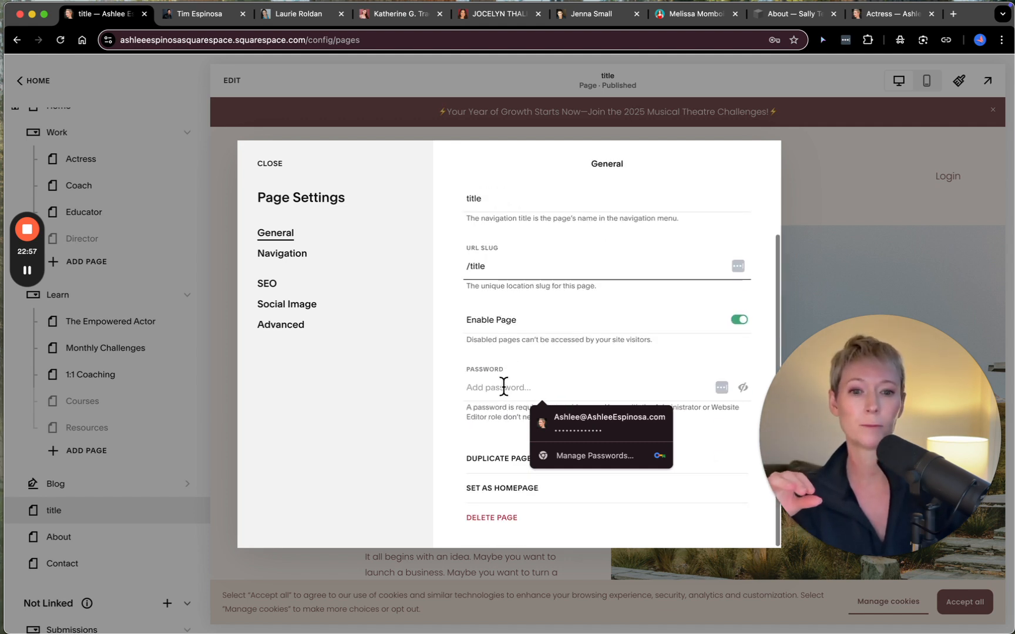
click(739, 325)
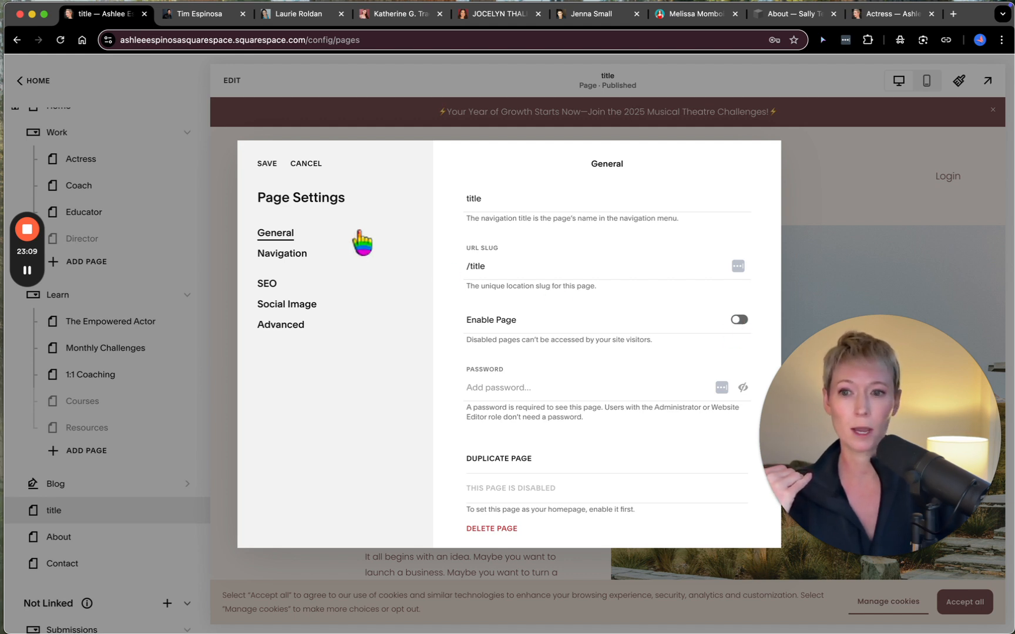
click(267, 164)
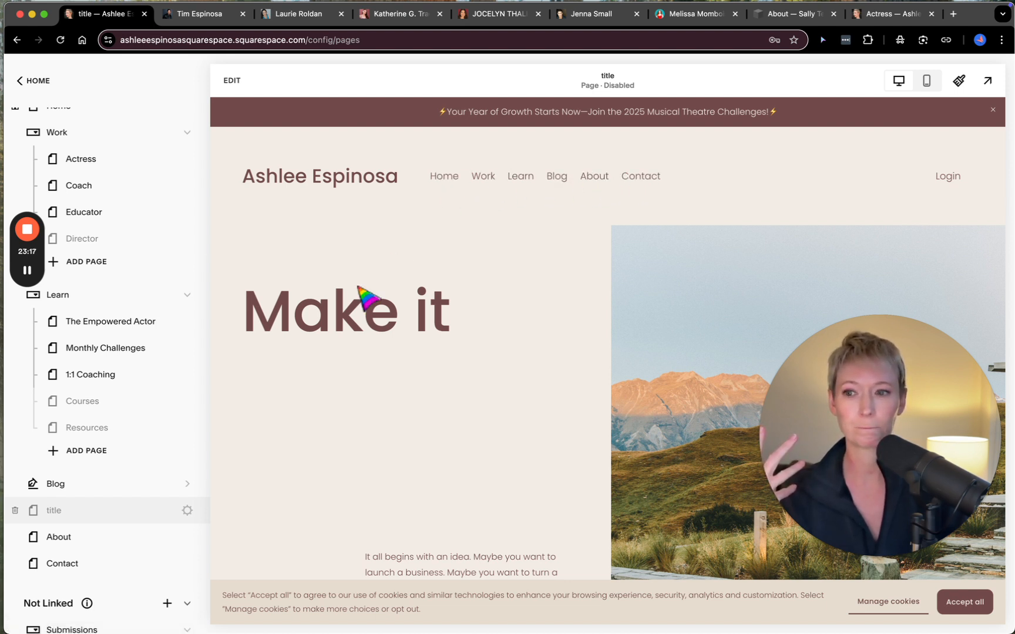
scroll(190, 301, up, 3)
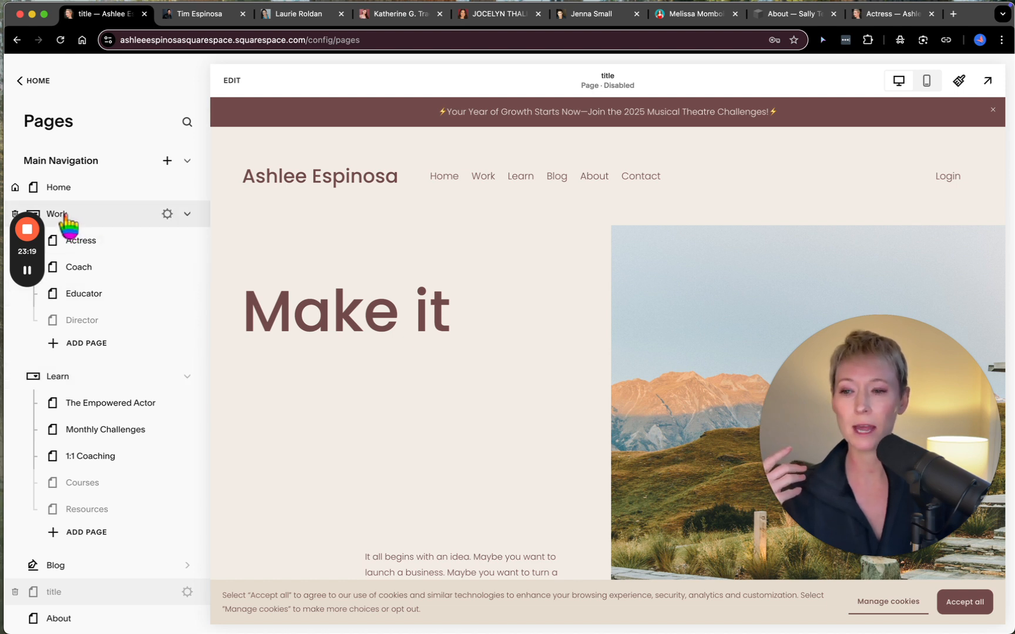
mouse_move(490, 180)
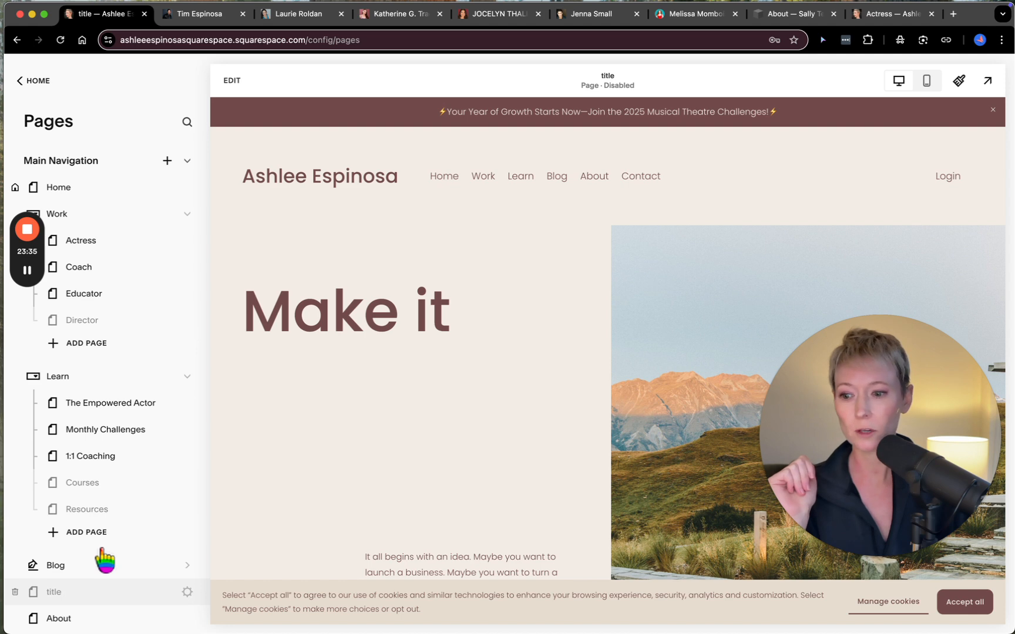
- Move the "title" page into the Work folder, directly below Director
drag(85, 595, 109, 347)
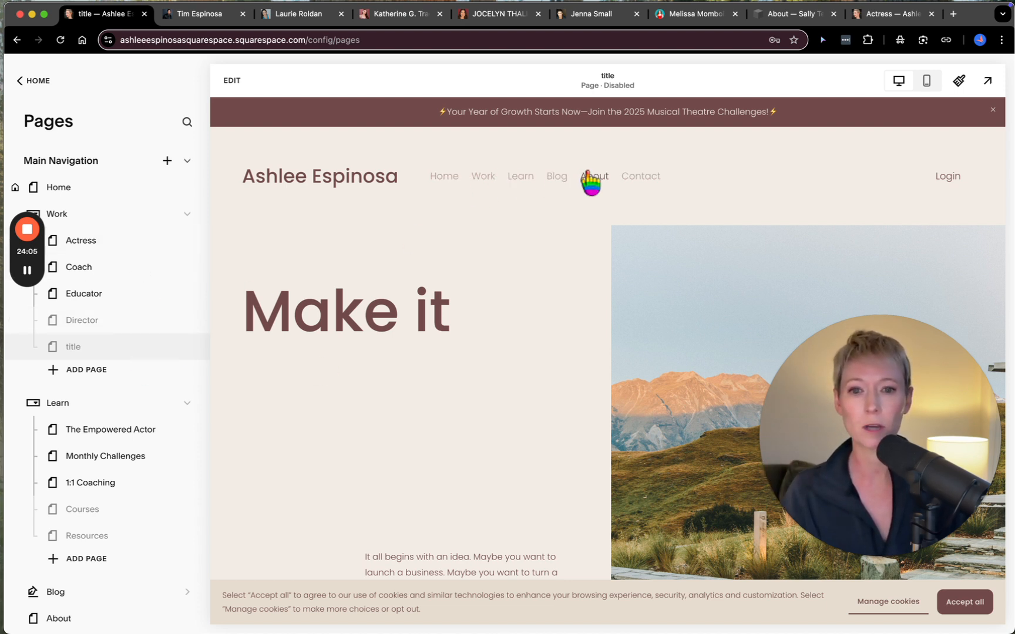
mouse_move(489, 182)
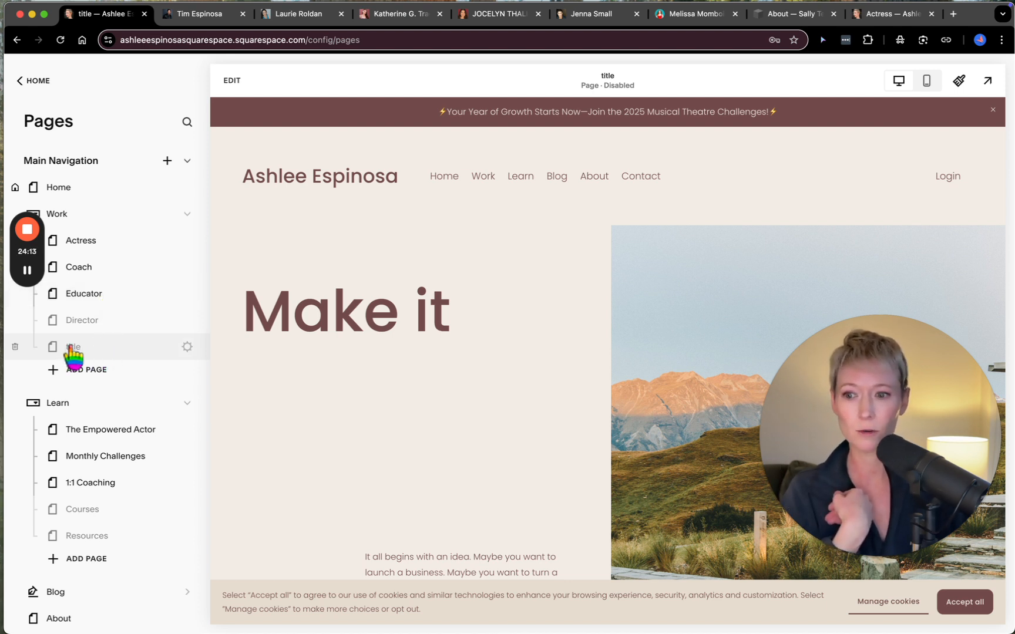
- Look through the Director page in the Work folder and open it for editing
click(99, 322)
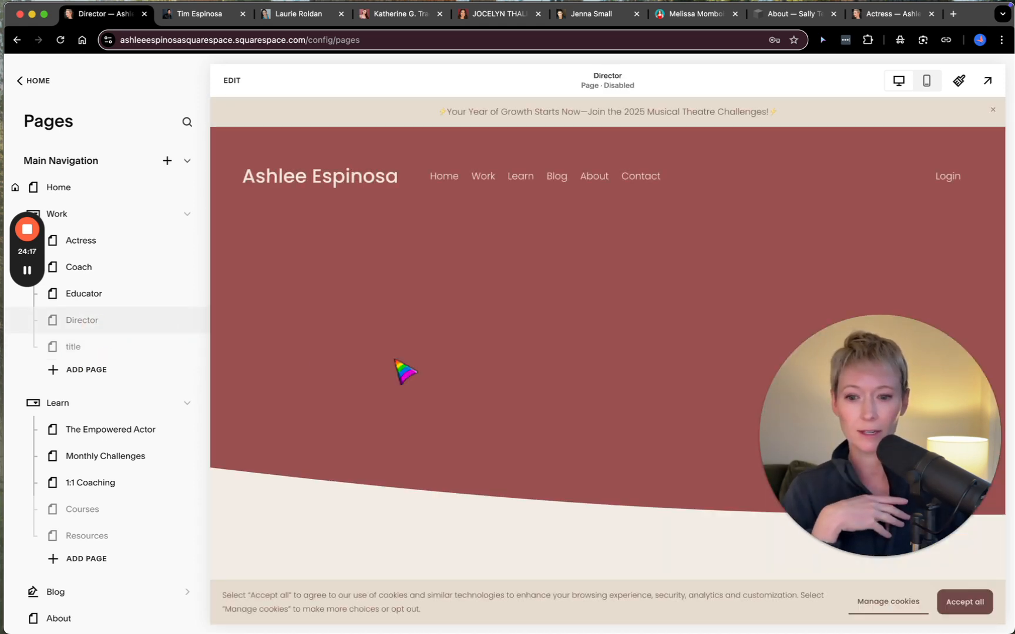
scroll(406, 372, down, 10)
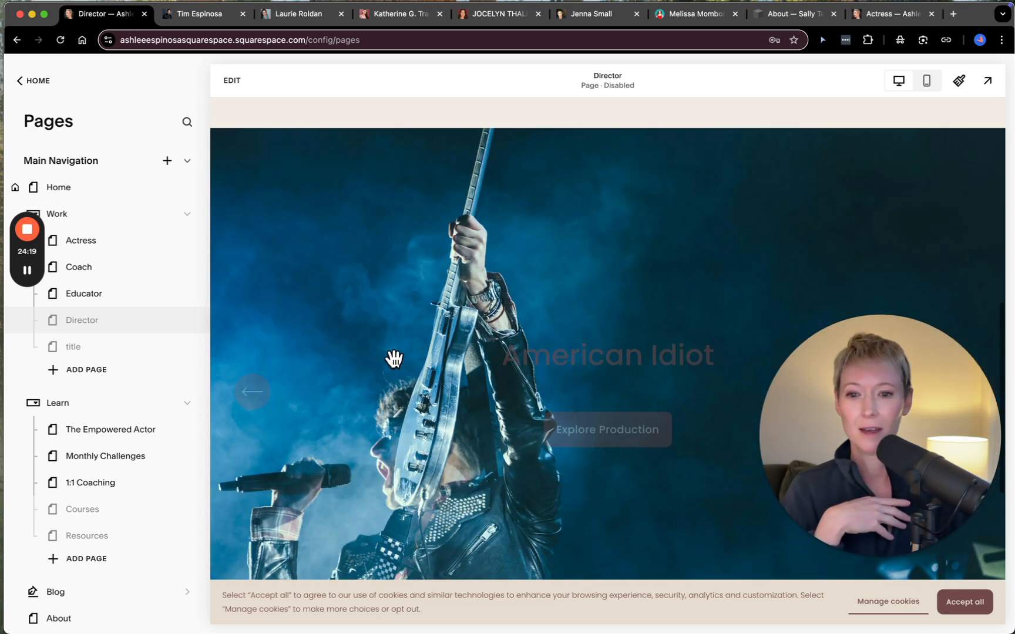
scroll(394, 358, down, 5)
scroll(403, 370, up, 15)
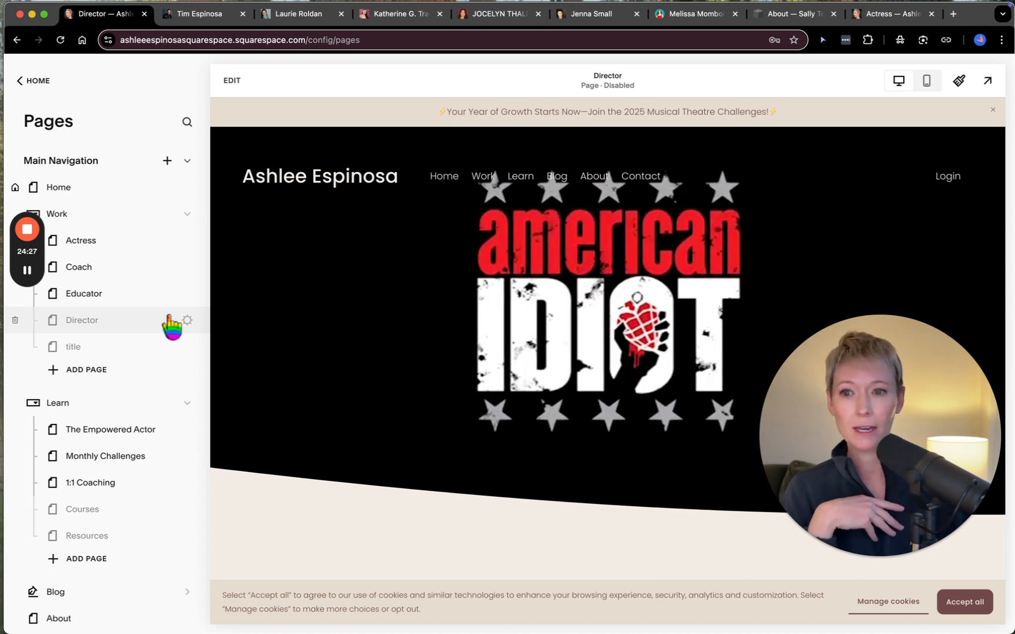
click(232, 80)
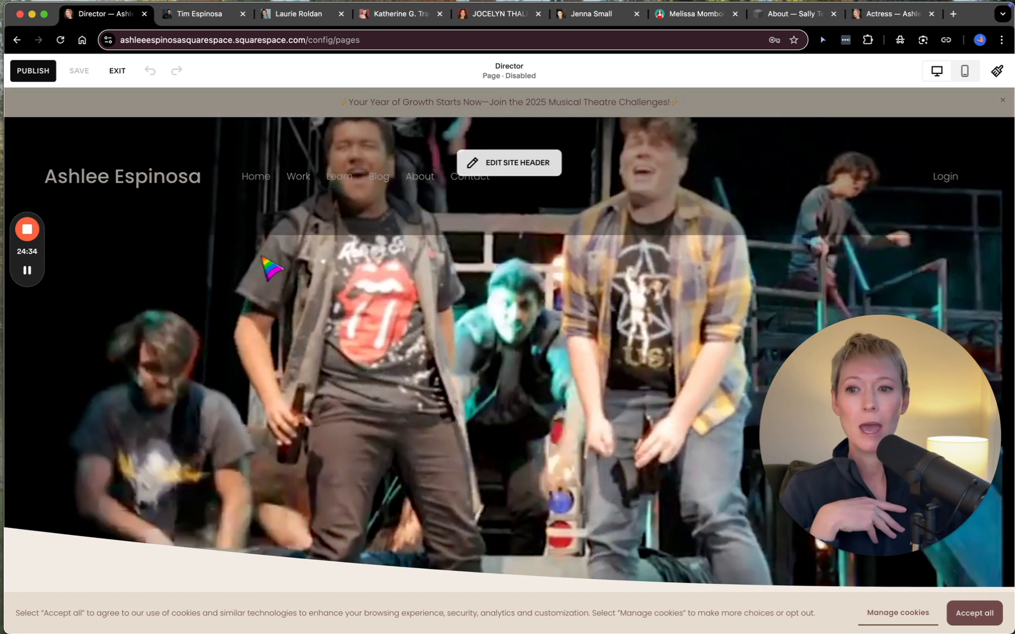
- Browse the Contact, About and Intro section layouts and insert the first Intro layout, "Introduce your brand", at the start of the Director page
mouse_move(266, 277)
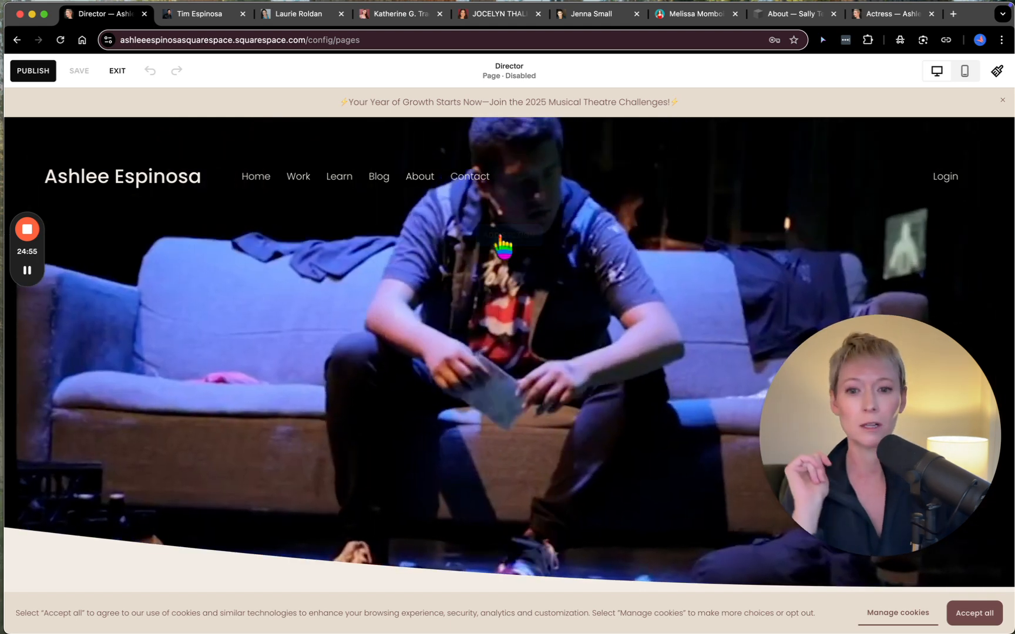
click(502, 241)
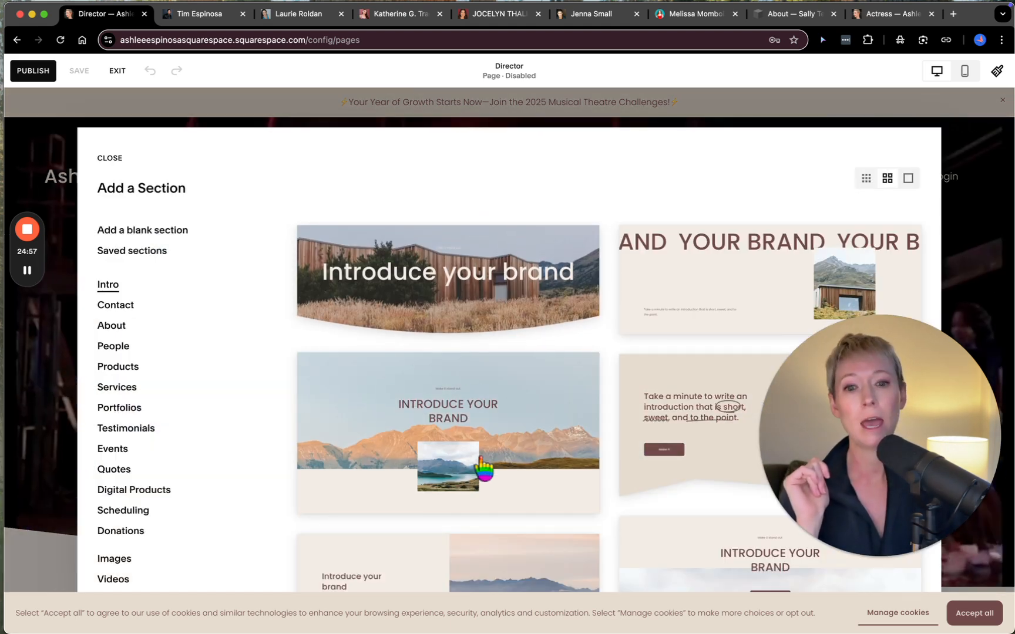
scroll(470, 471, down, 1)
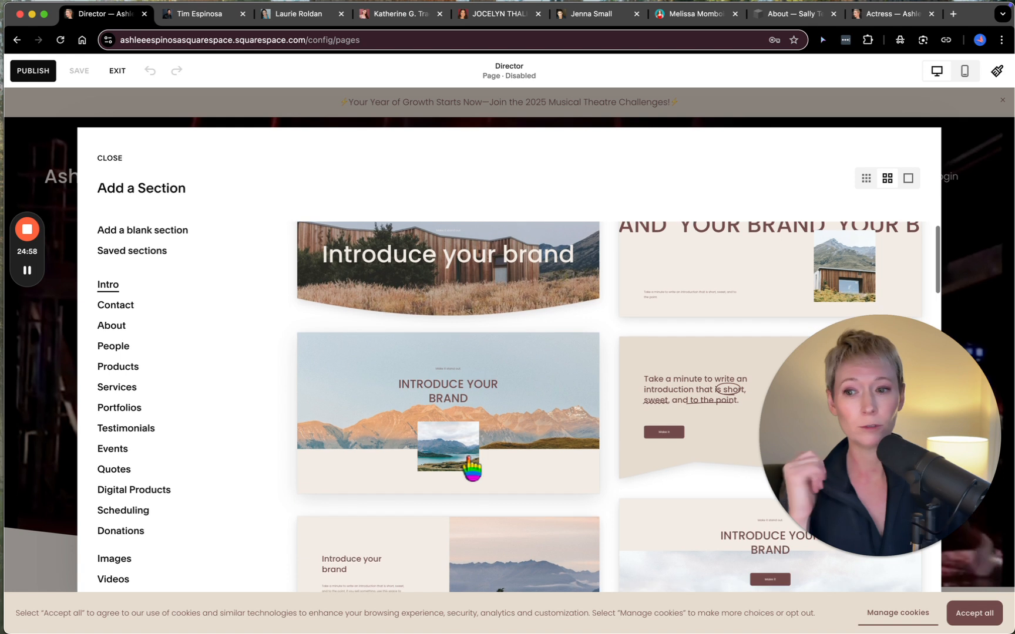
click(131, 309)
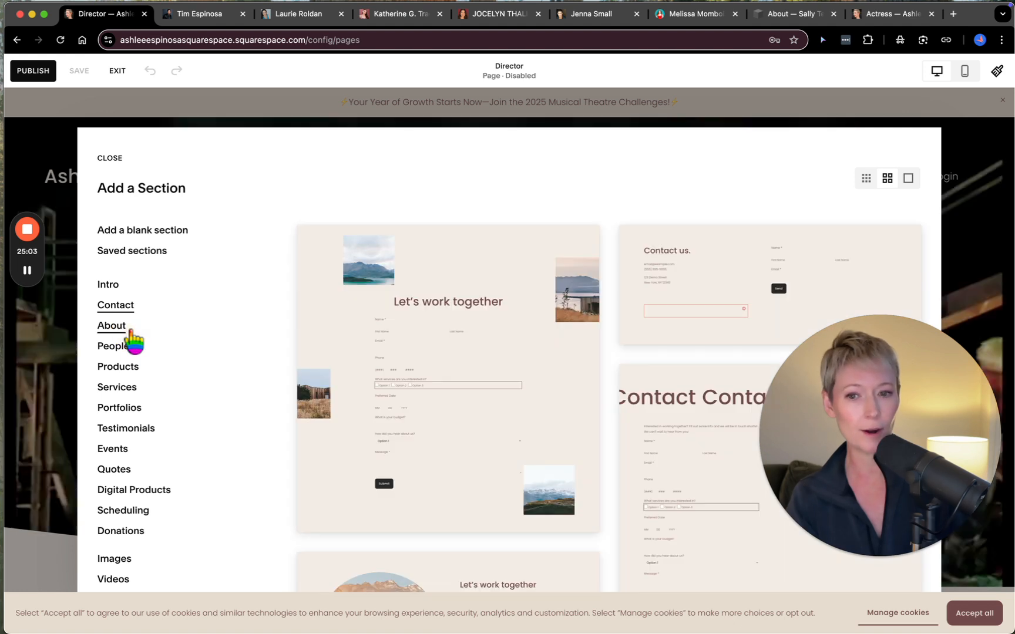
click(131, 333)
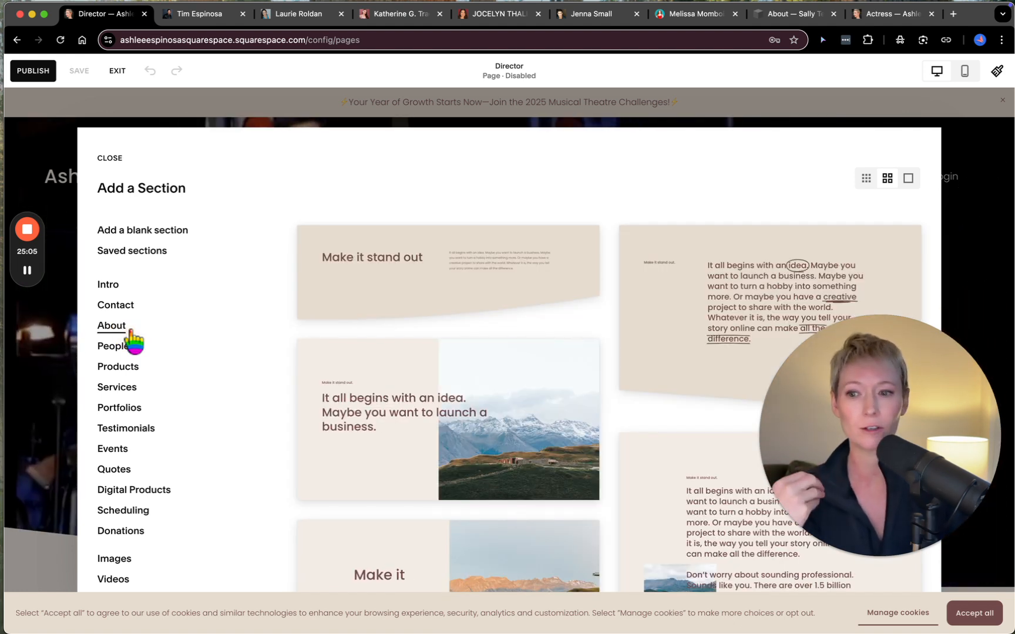
click(118, 286)
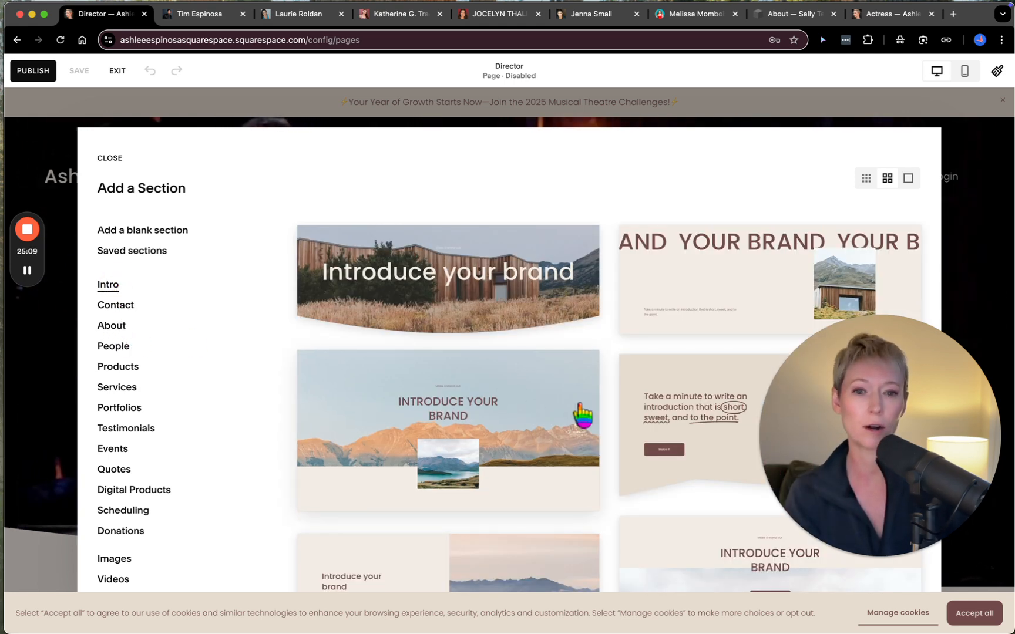
scroll(582, 415, down, 2)
scroll(585, 411, up, 2)
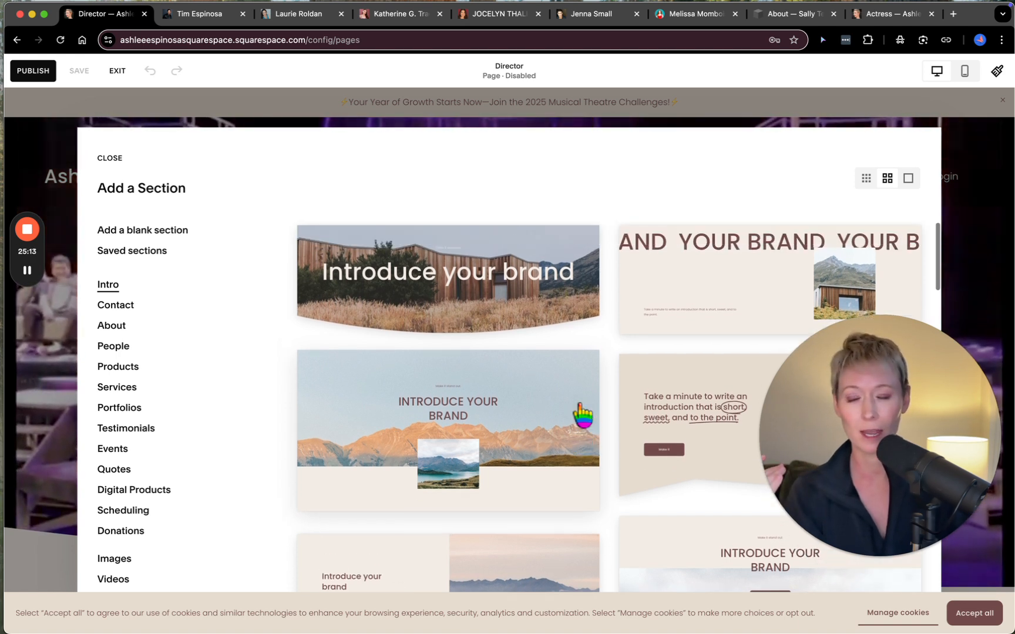
click(522, 286)
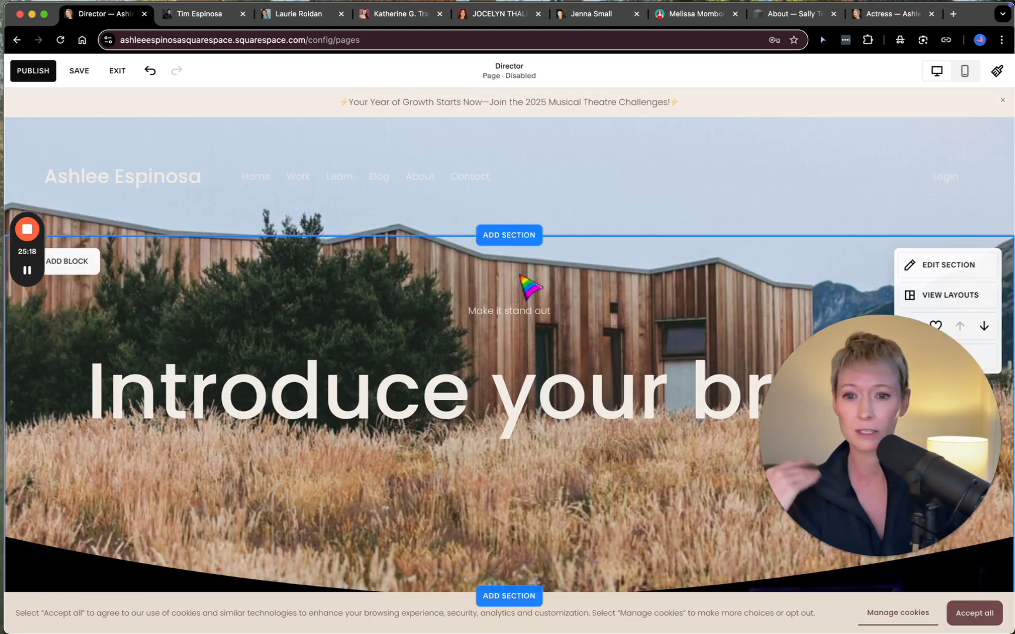
drag(932, 375, 195, 437)
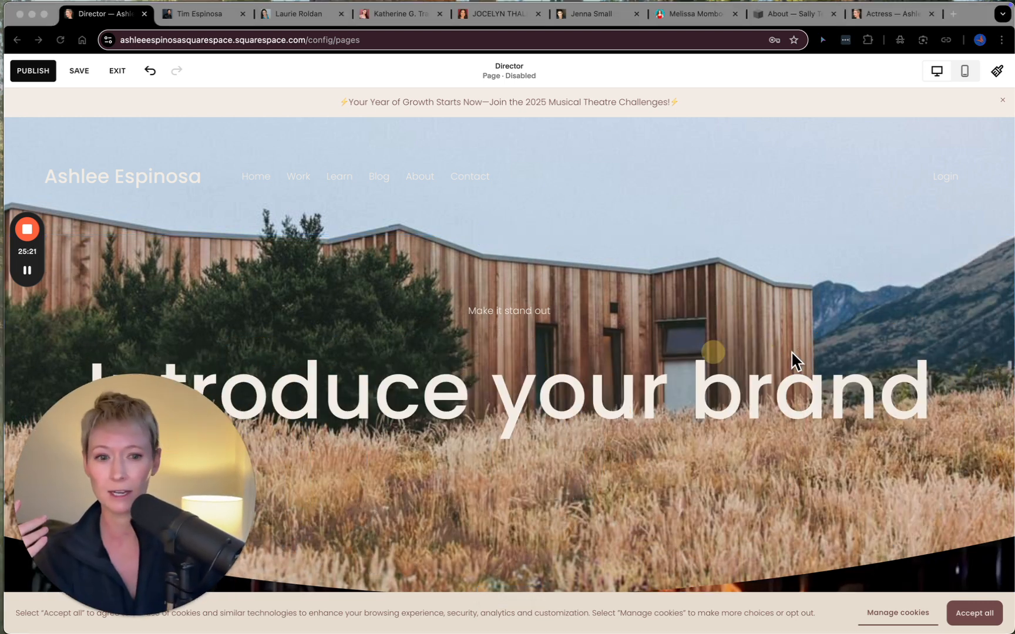
click(937, 352)
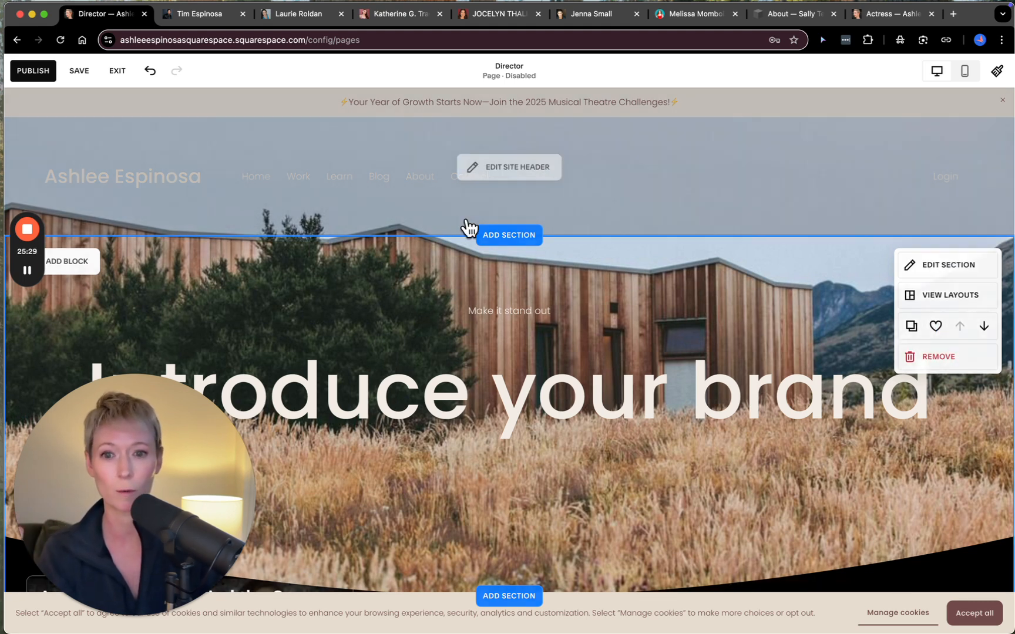
- Look at the saved sections available for insertion above the intro section, then close the section picker without adding one
click(518, 237)
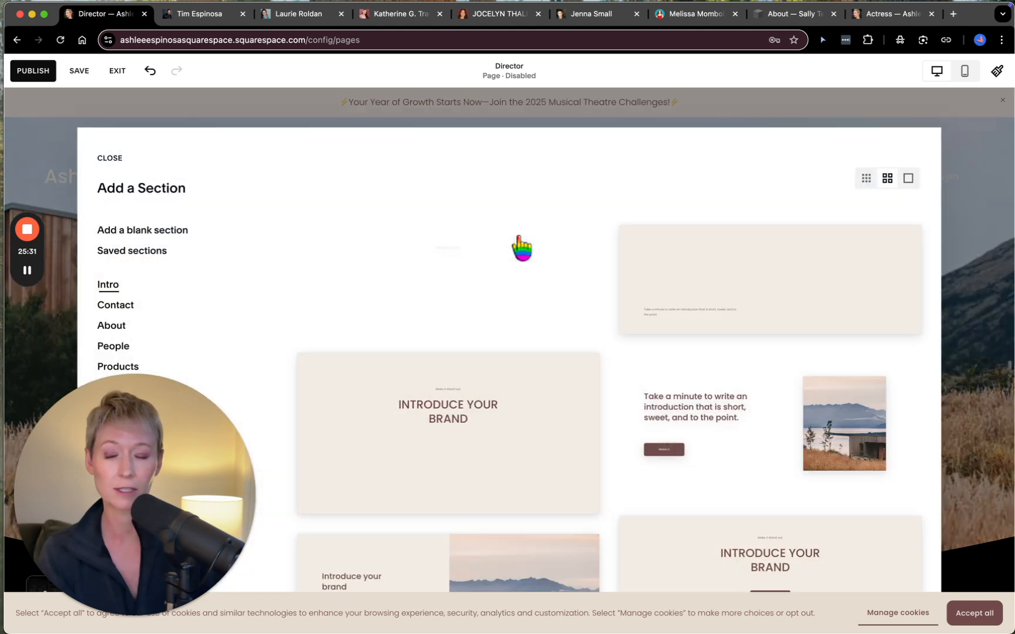
click(128, 252)
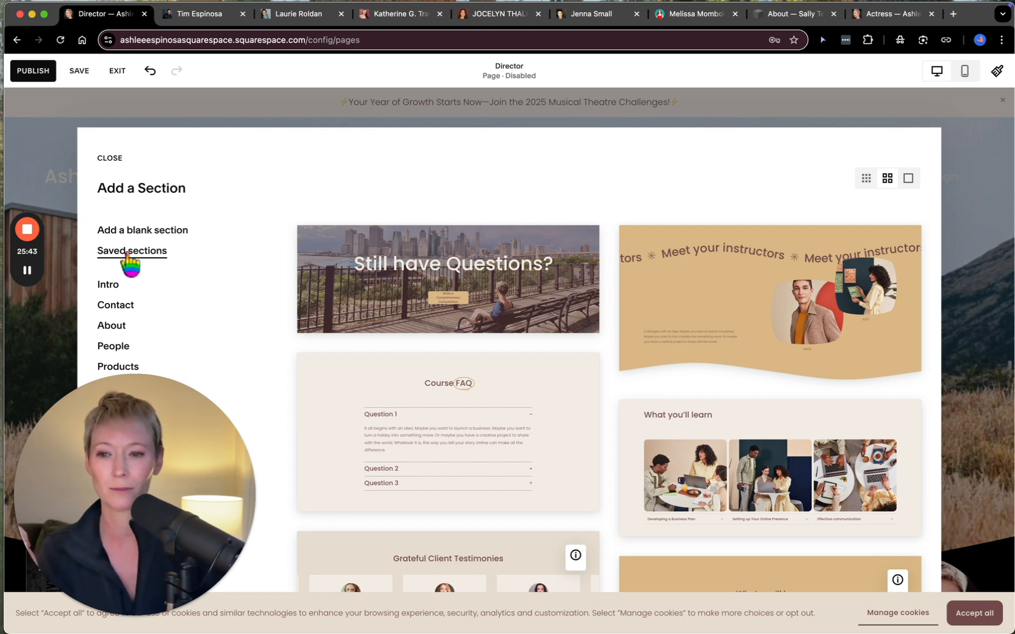
click(111, 159)
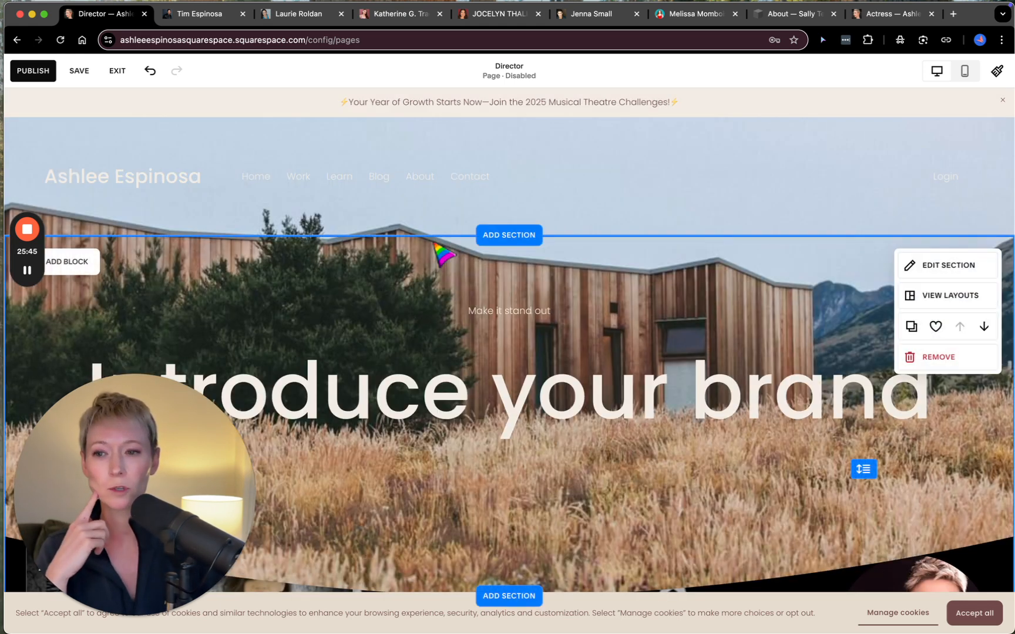
- Open the new intro section's settings and review its Design options, including grid, height, alignment and divider
scroll(449, 369, down, 2)
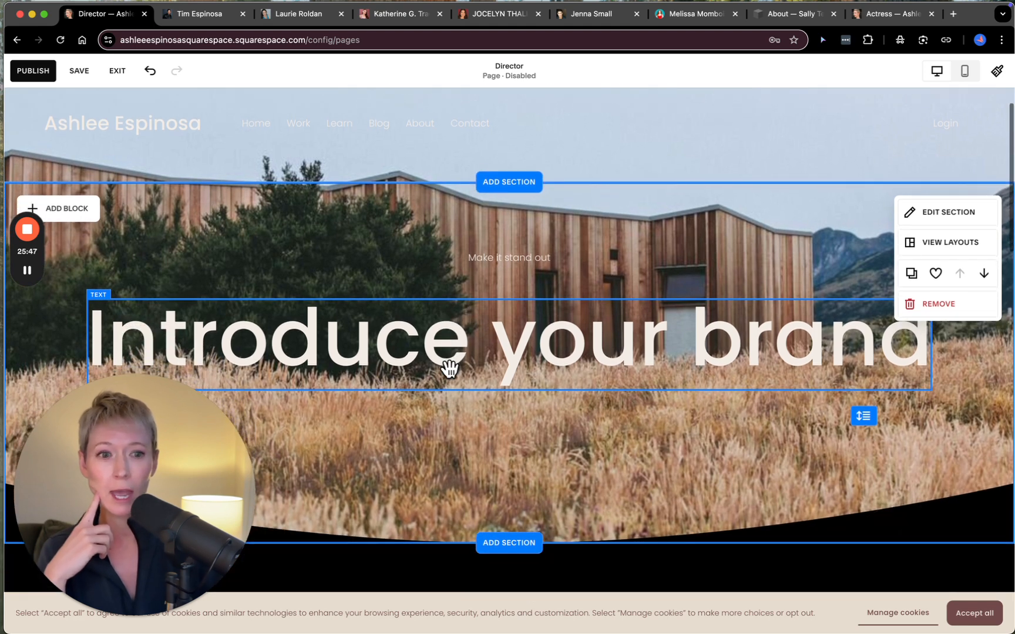
click(958, 217)
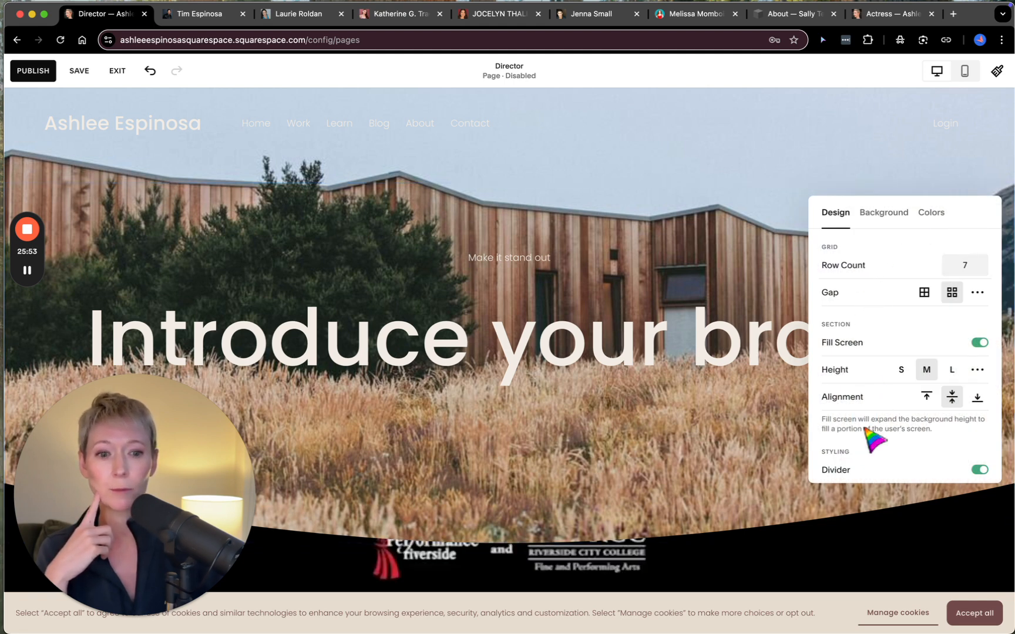
scroll(866, 435, down, 5)
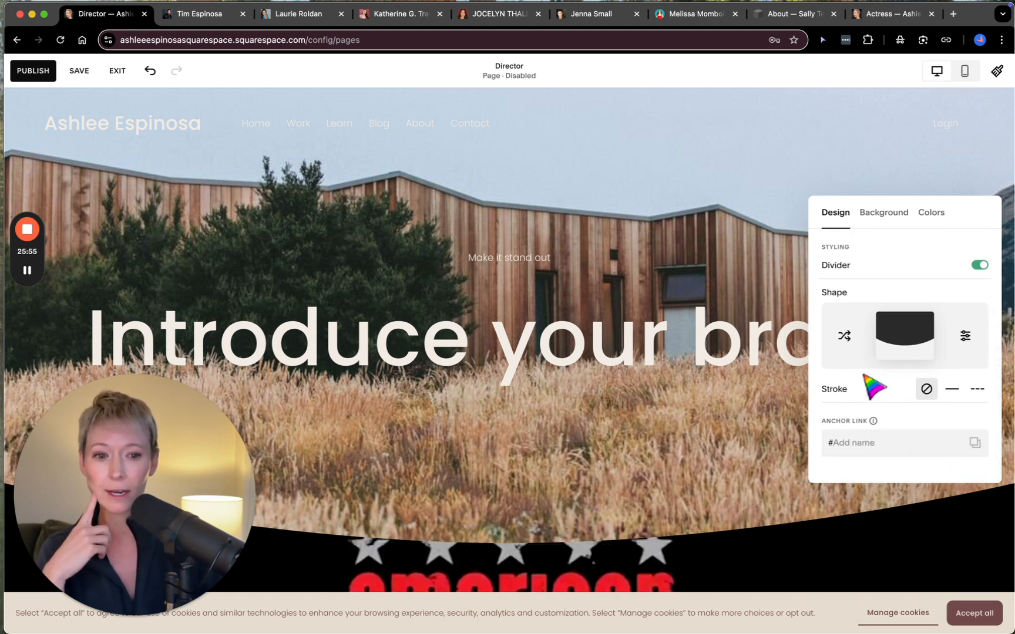
scroll(872, 374, up, 5)
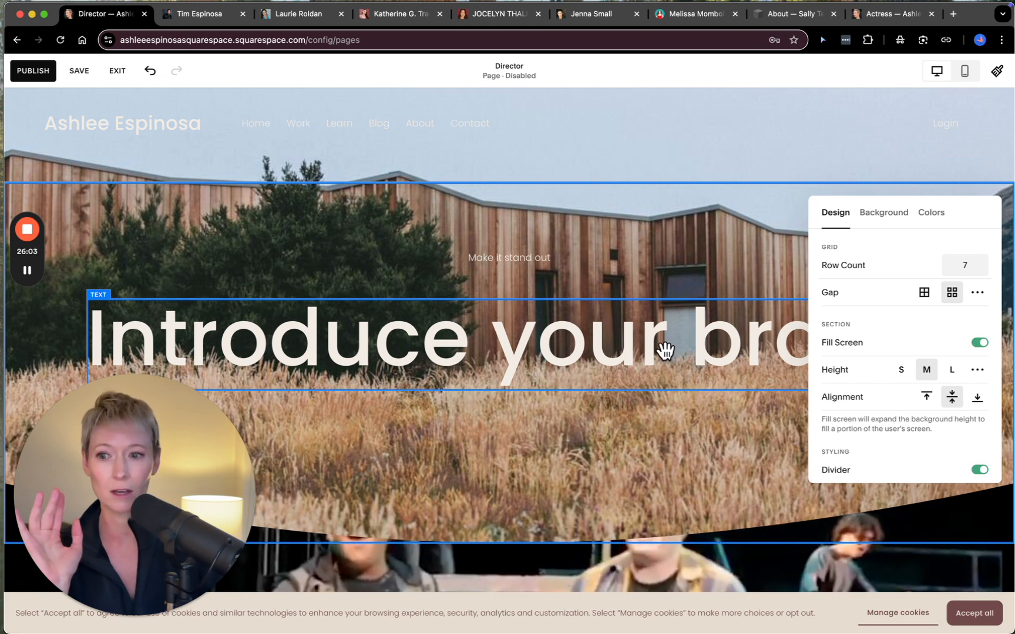
- Review the intro section's image background options and try changing its background type to Video
click(887, 214)
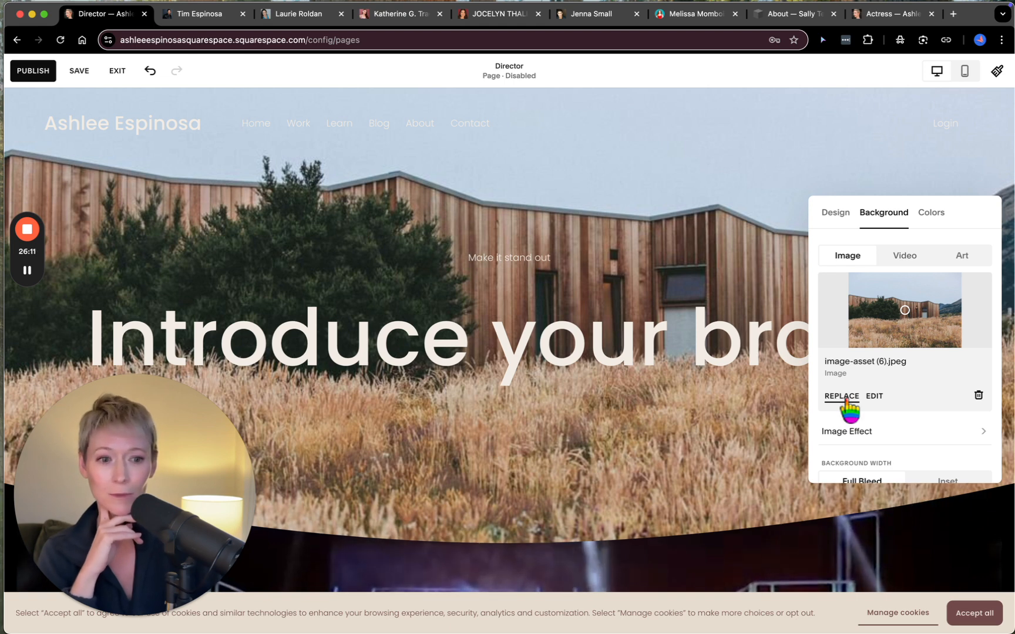
scroll(927, 404, down, 2)
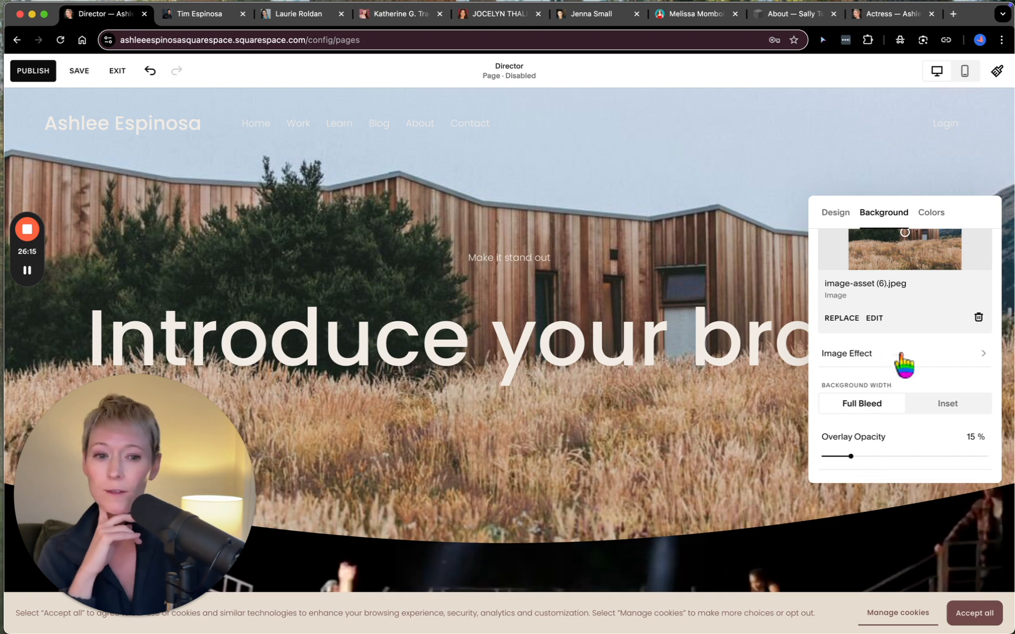
scroll(903, 390, up, 2)
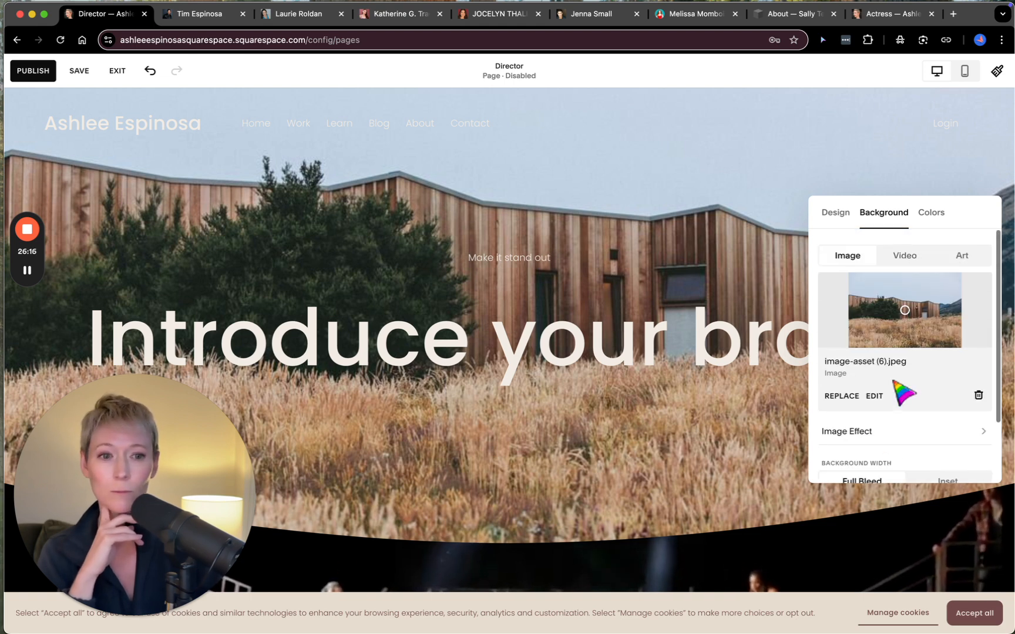
click(906, 256)
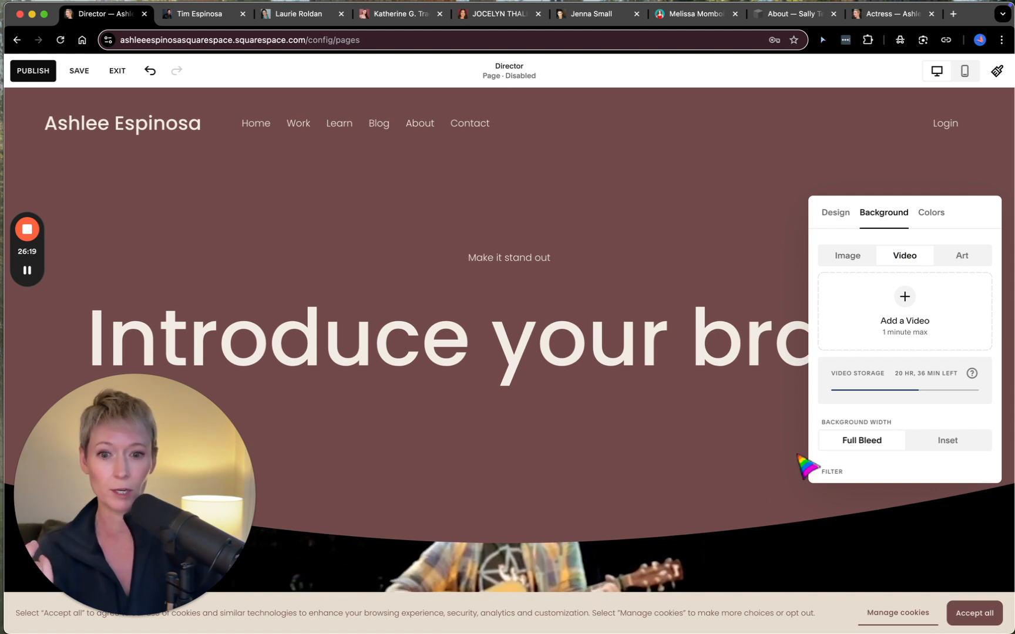
click(906, 298)
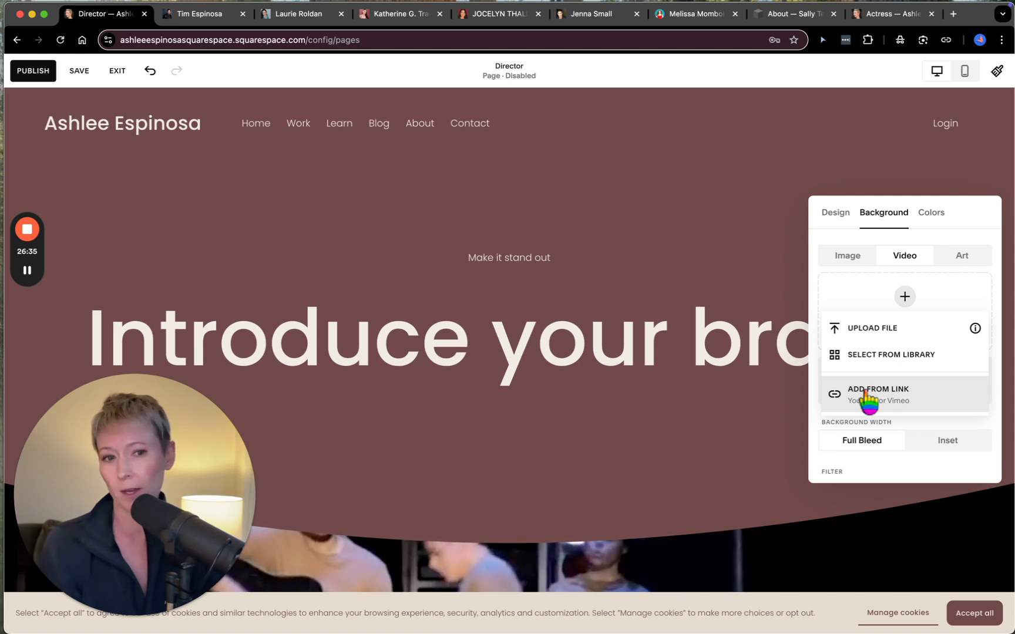
- Try the Dark 1, Bright 2, Bright 1 and Dark 2 color themes on the intro section and return to Darkest 1
click(932, 215)
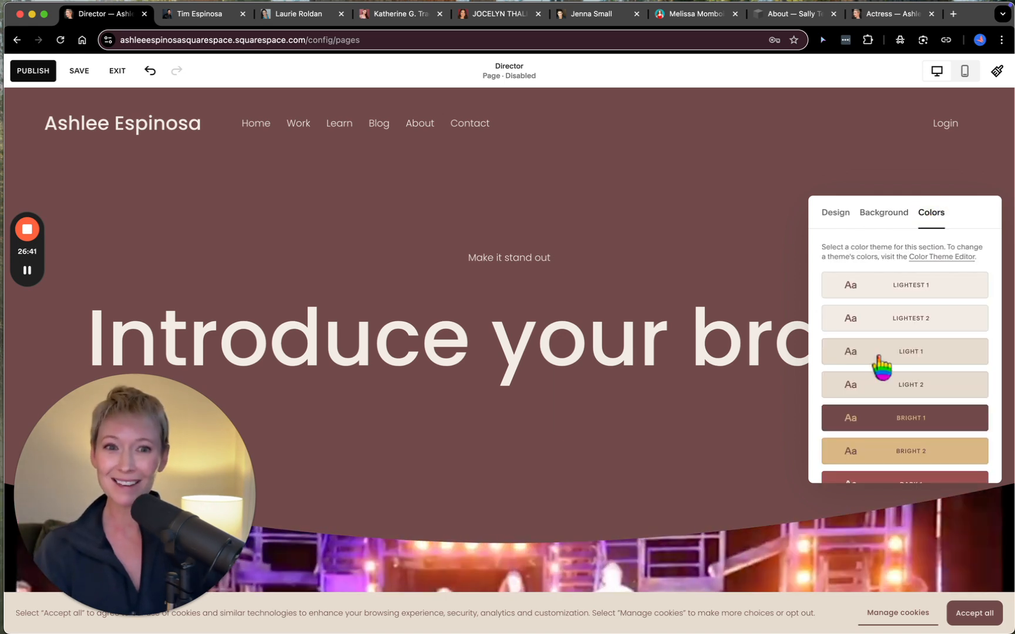
scroll(882, 367, down, 5)
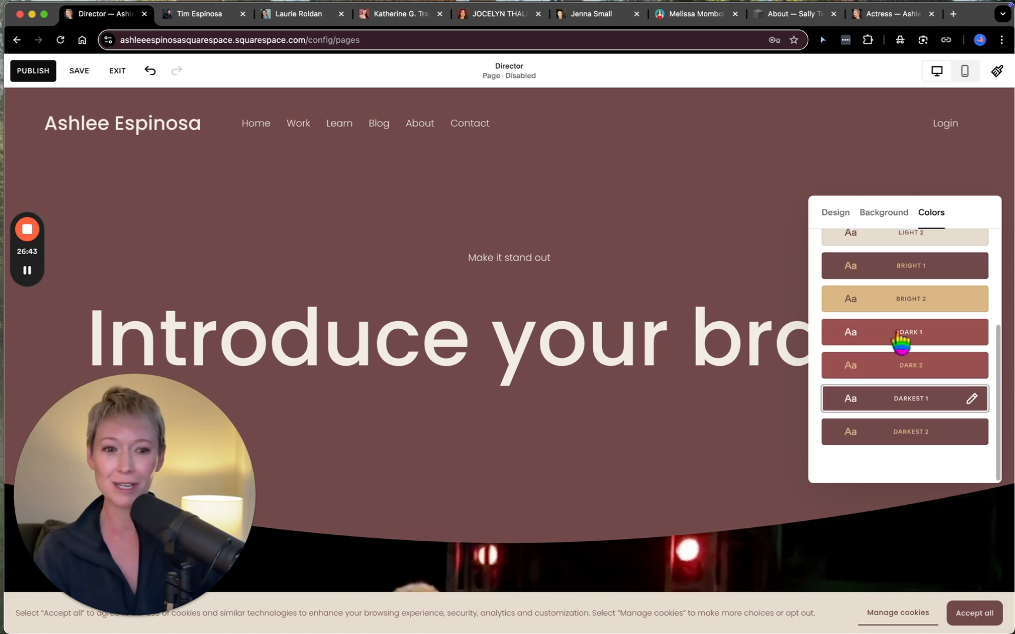
click(899, 335)
click(901, 298)
click(890, 269)
click(882, 379)
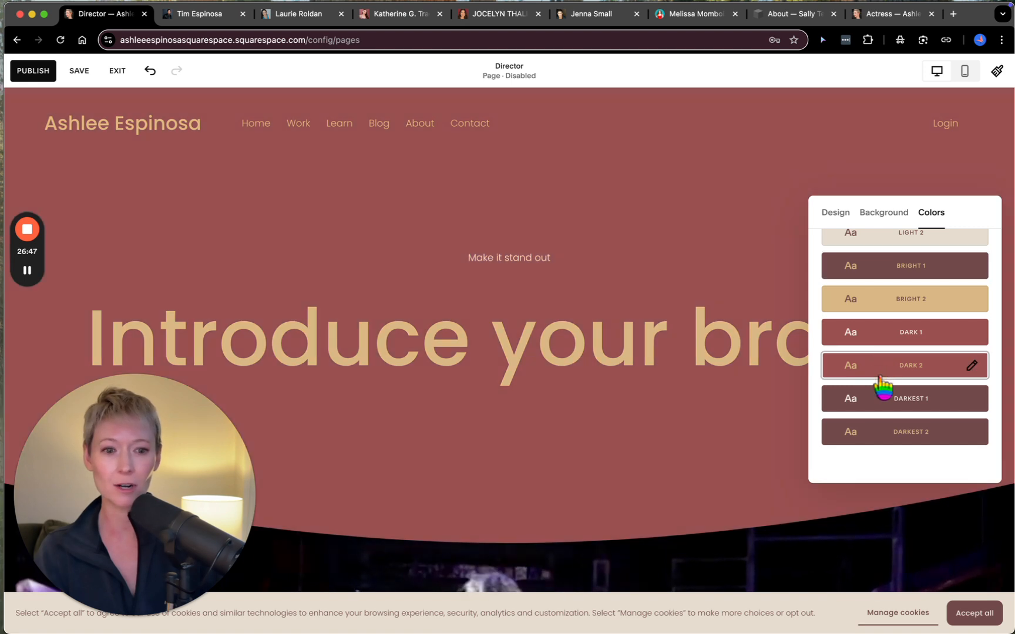
click(883, 405)
scroll(885, 418, up, 2)
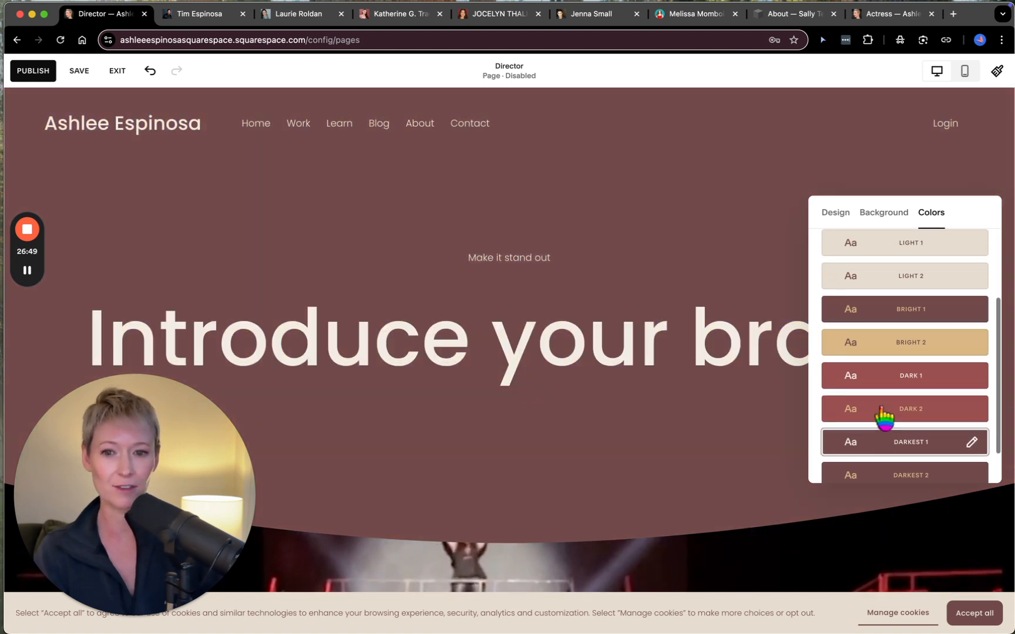
scroll(884, 418, up, 3)
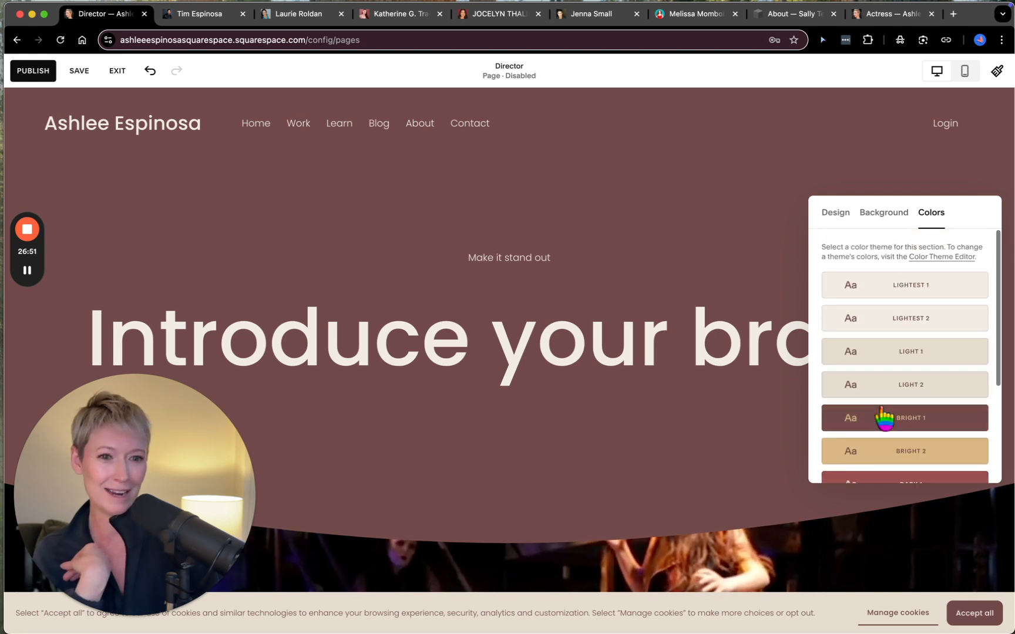
- Set the intro section's background type back to Image
click(885, 213)
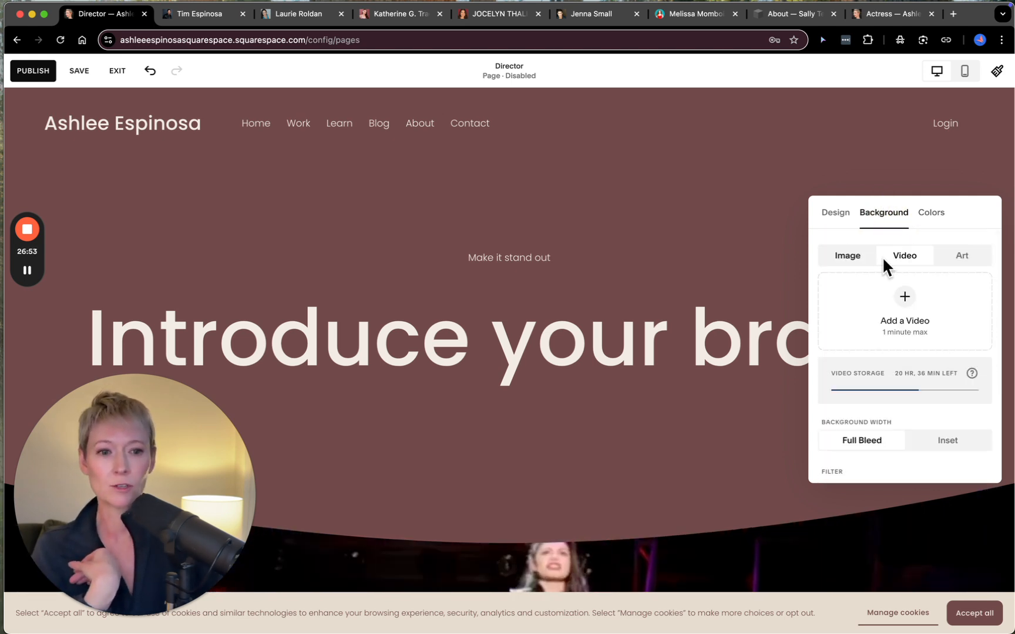
click(848, 255)
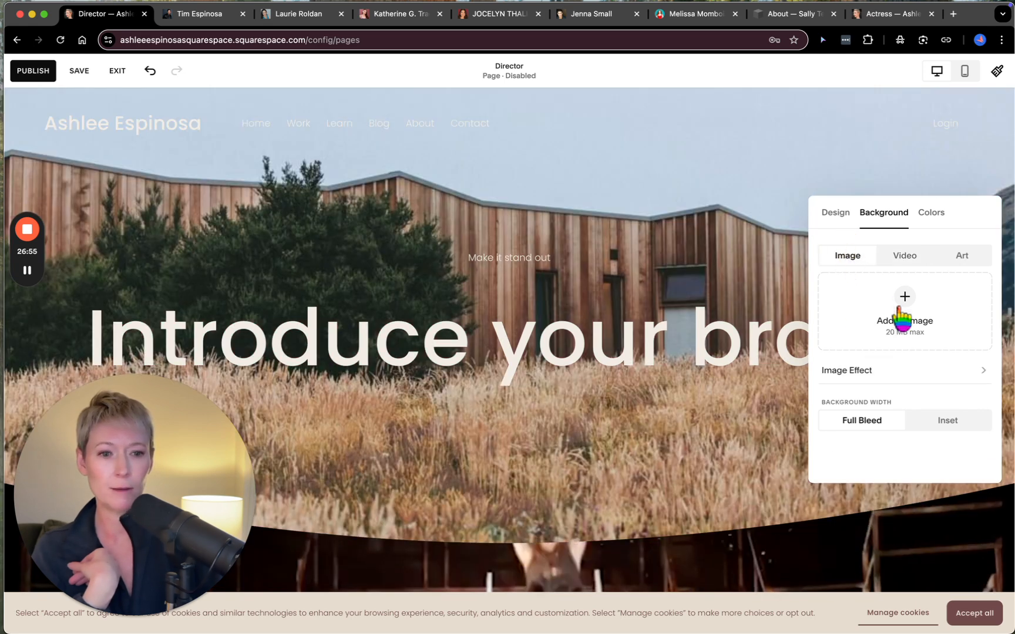
- Replace the intro section's background image with the library photo of the woman in a beaded dress, Pink Minimalism About Lifestyle
click(839, 398)
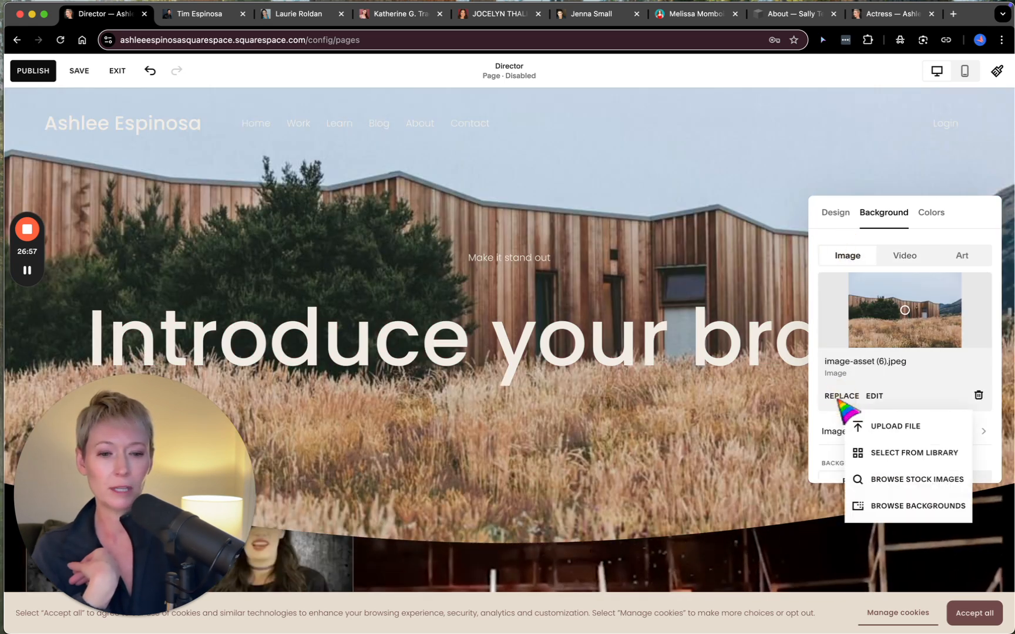
click(890, 454)
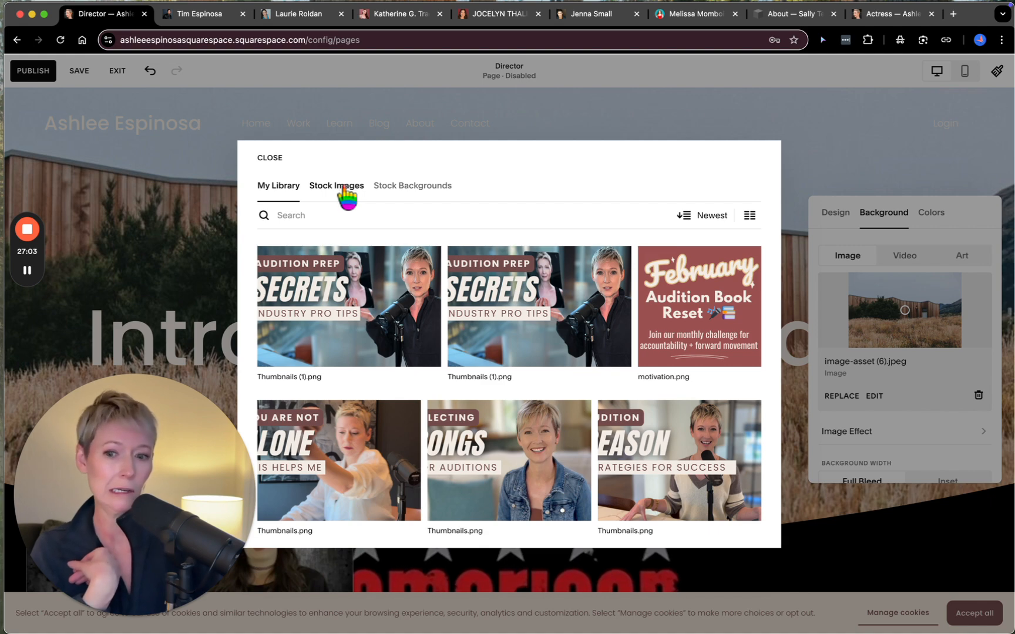
scroll(453, 358, down, 10)
scroll(454, 362, down, 5)
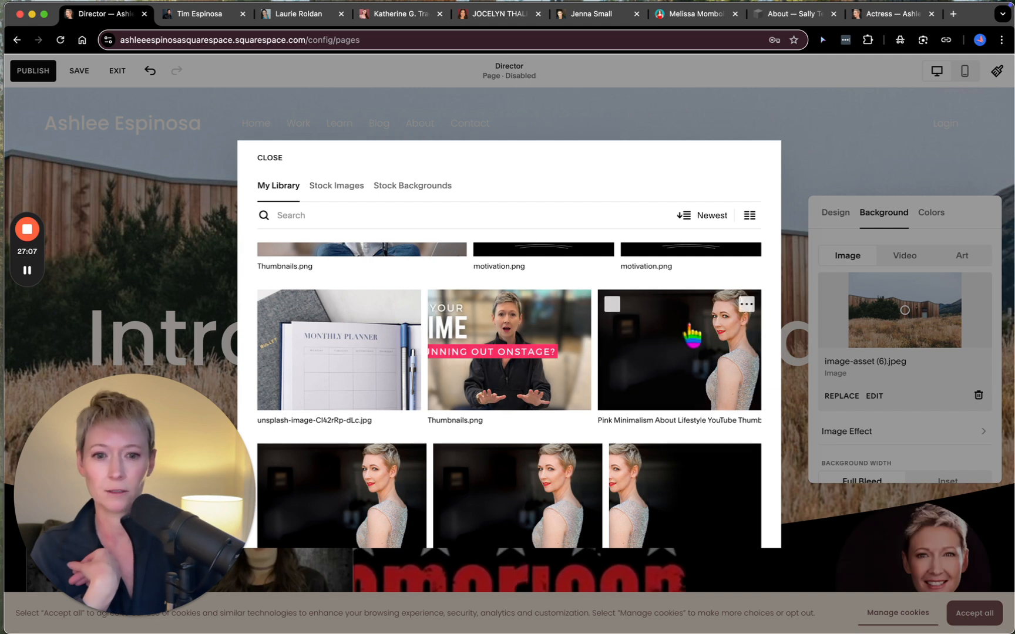
click(692, 338)
click(751, 536)
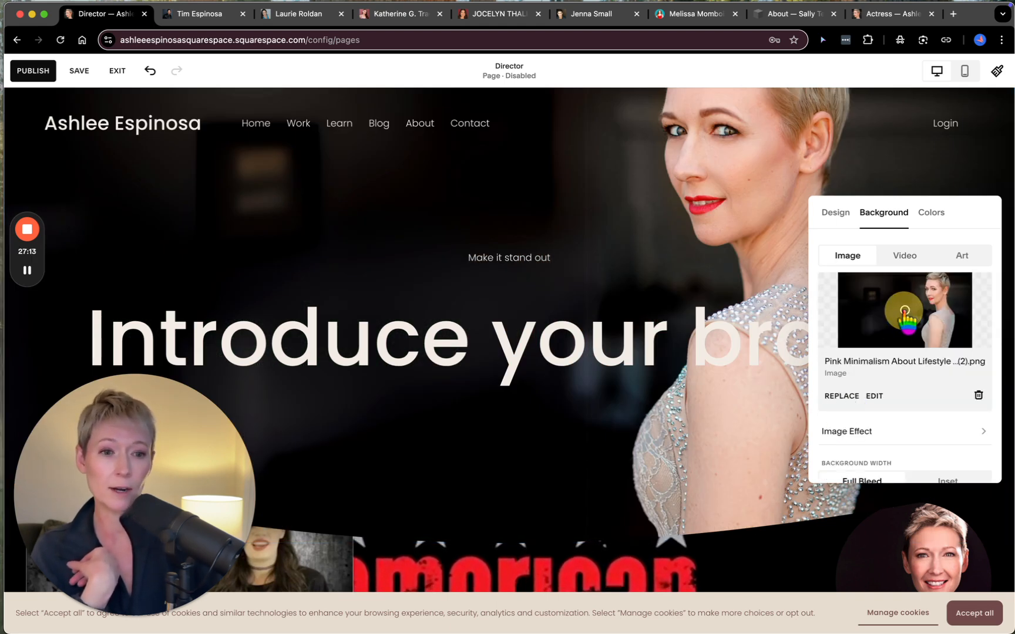
- Adjust the background photo's focal point to just beside the woman's face and close the section settings
drag(924, 303, 936, 270)
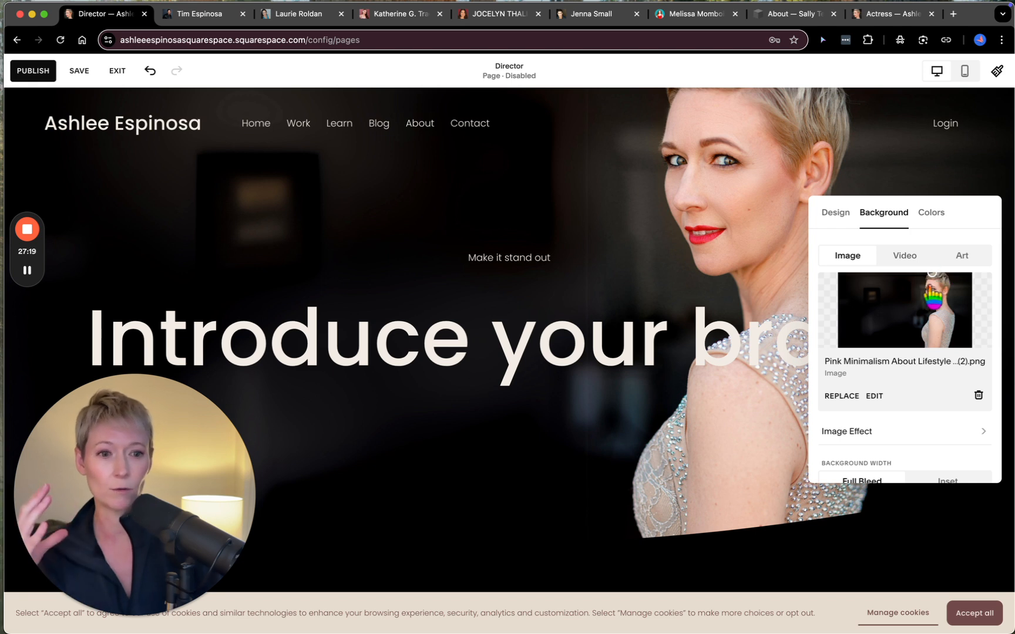
drag(932, 293, 932, 293)
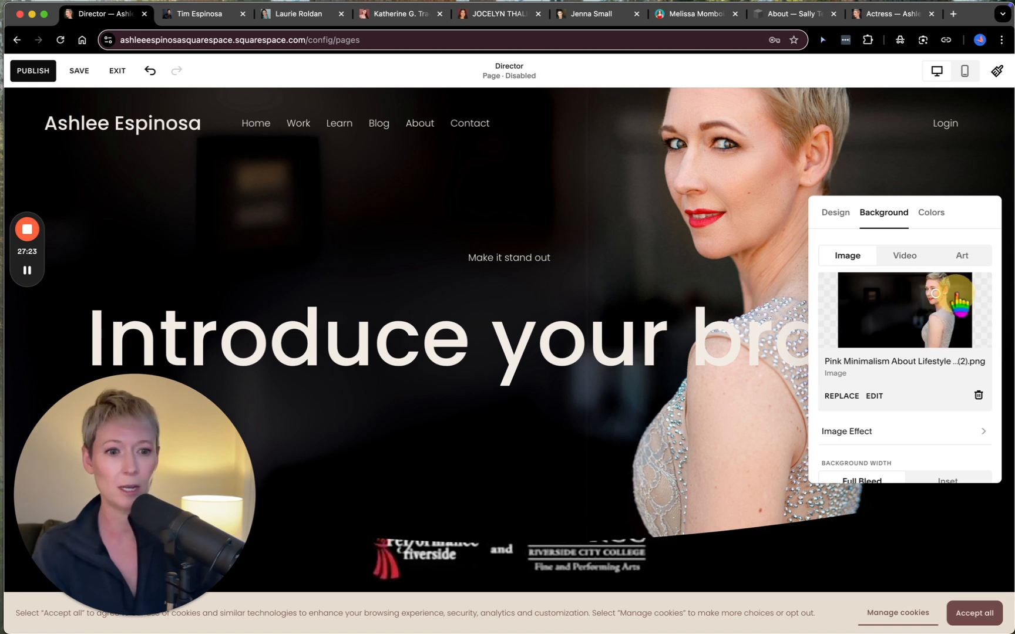
drag(964, 293, 961, 293)
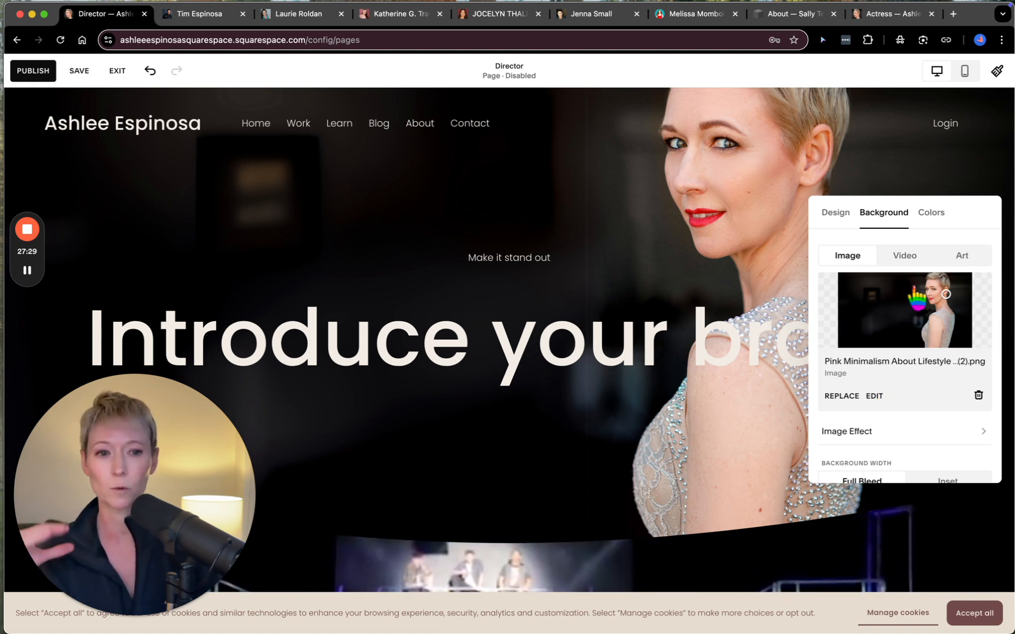
click(756, 273)
- Add a section below the intro from the Videos category, using the layout with an oversized heading overlapping a single video
scroll(598, 419, down, 4)
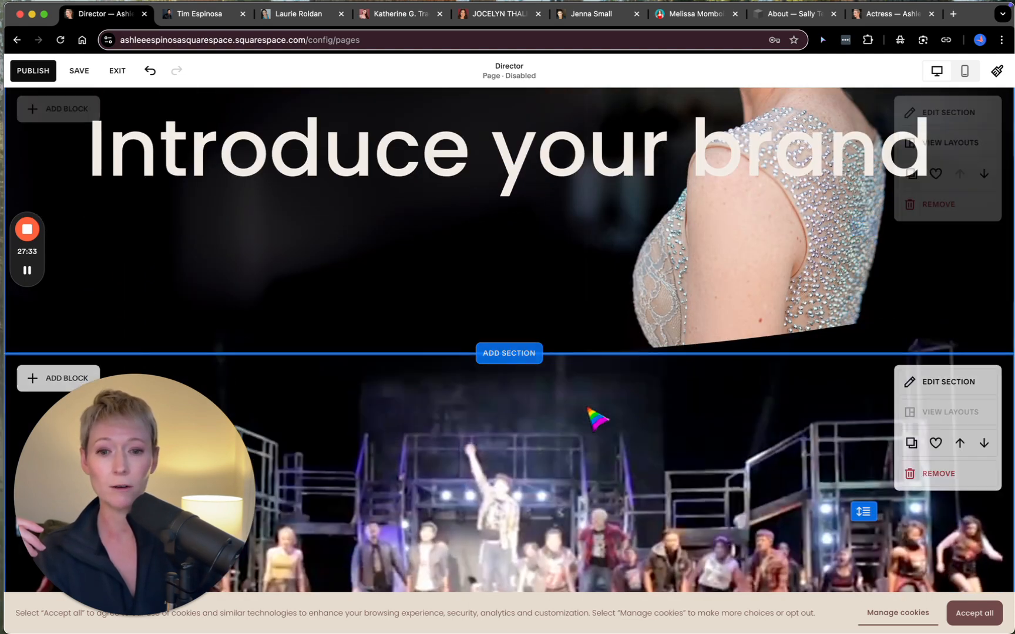
click(509, 354)
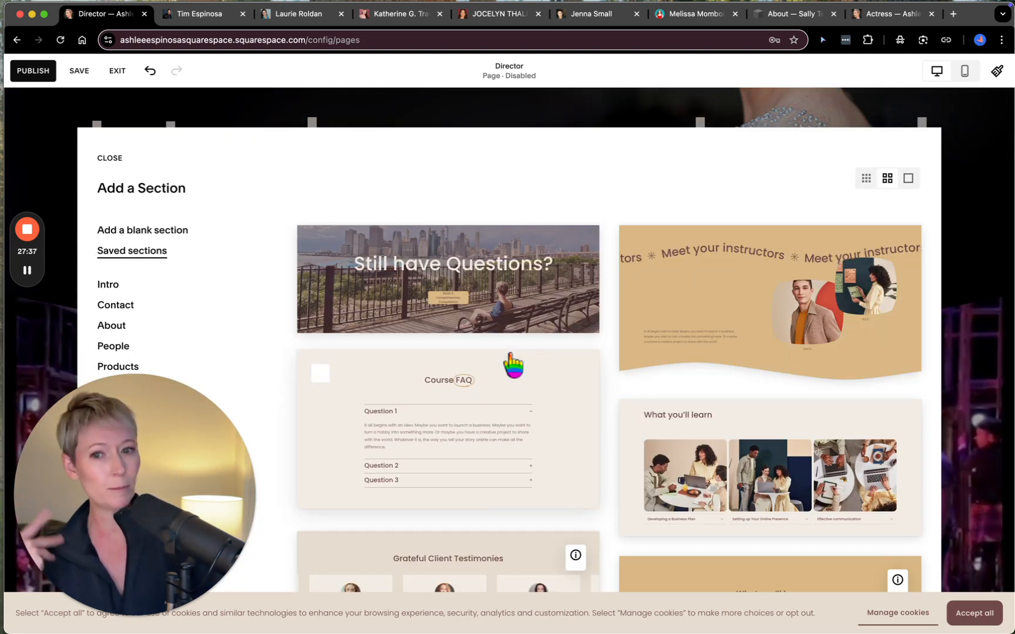
drag(135, 424, 881, 382)
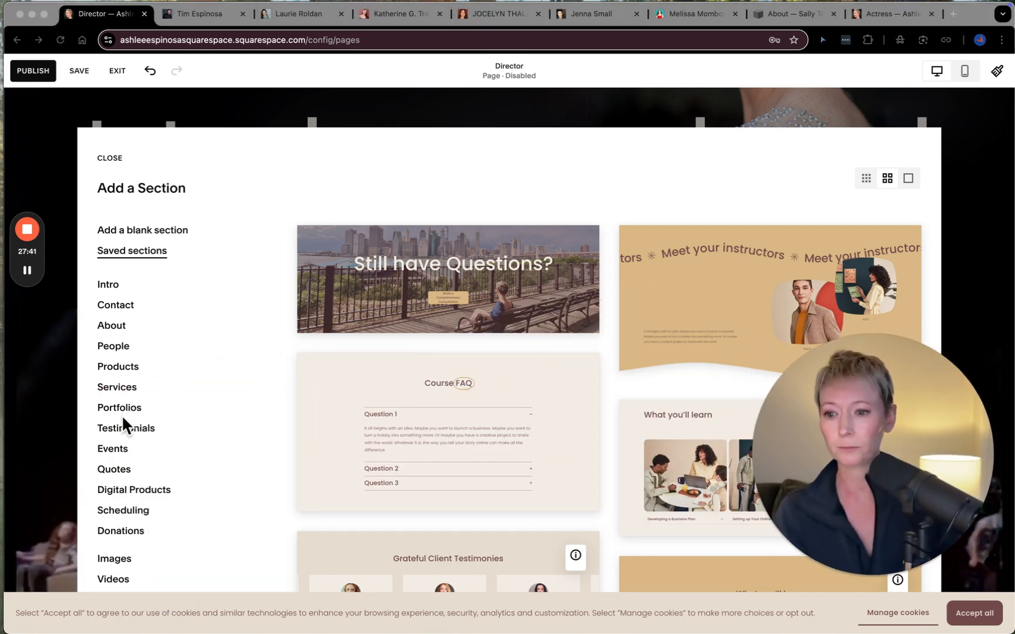
scroll(121, 415, down, 2)
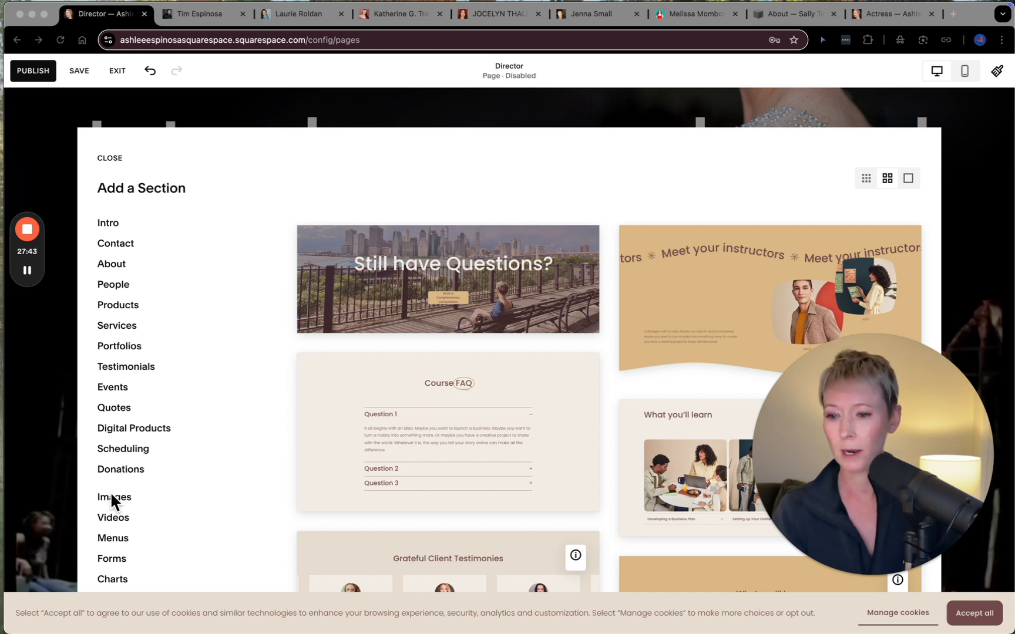
click(112, 517)
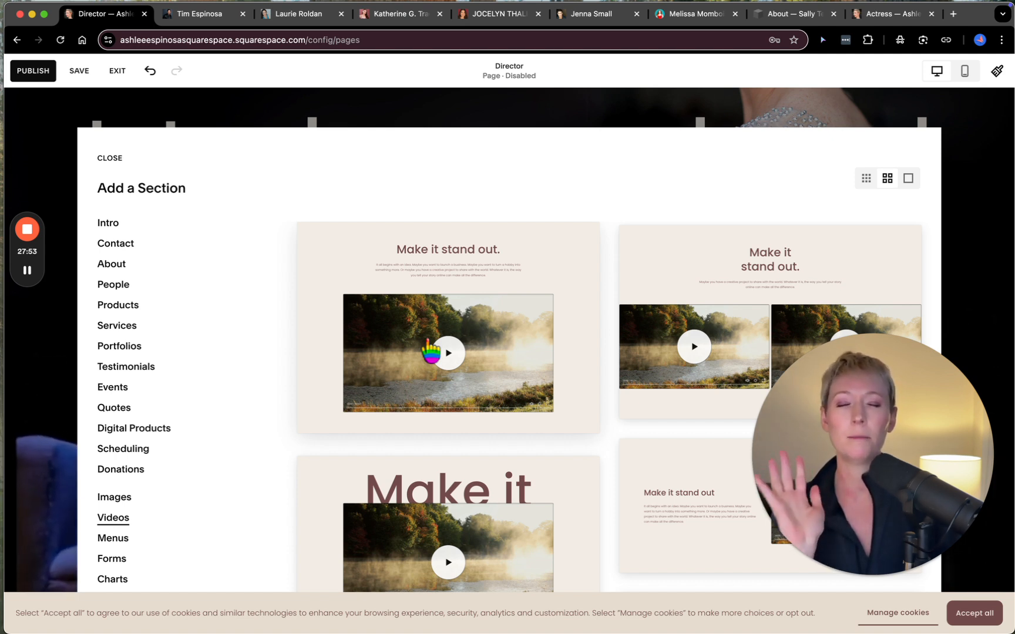
scroll(430, 352, down, 5)
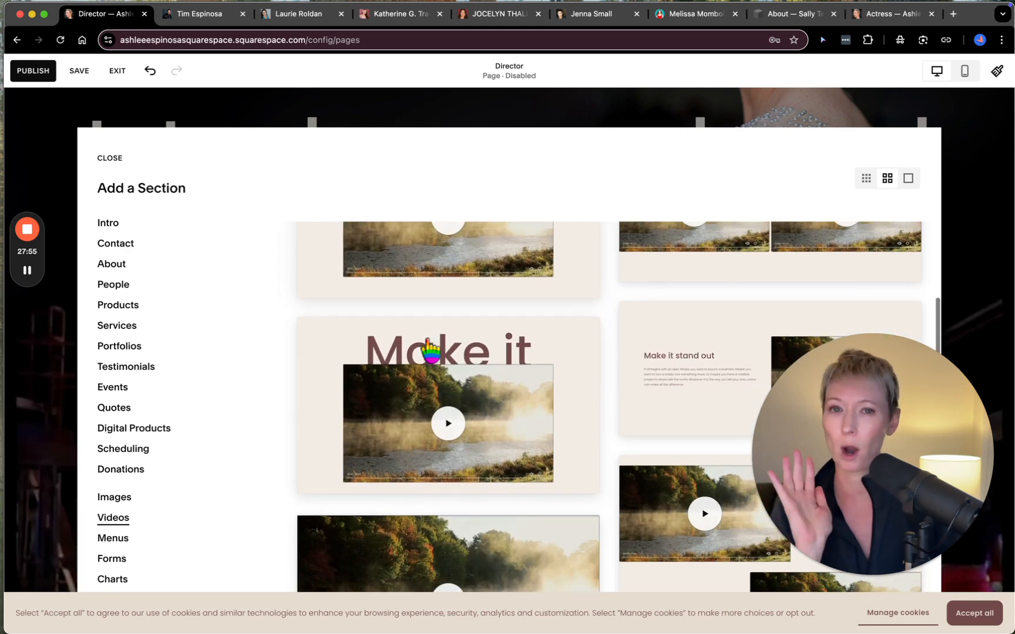
scroll(430, 351, down, 6)
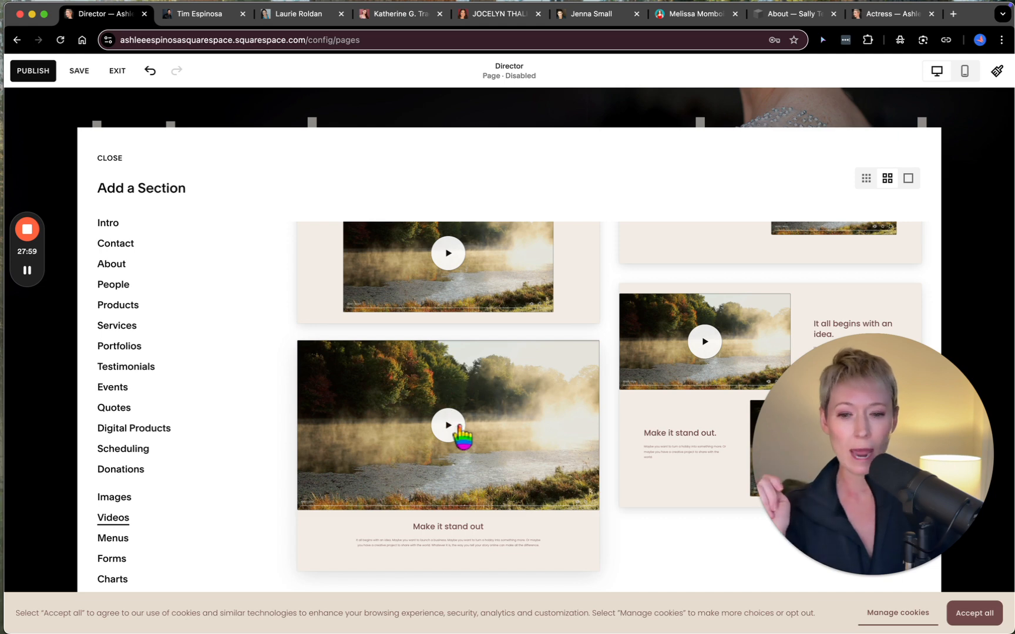
scroll(464, 423, up, 5)
click(503, 352)
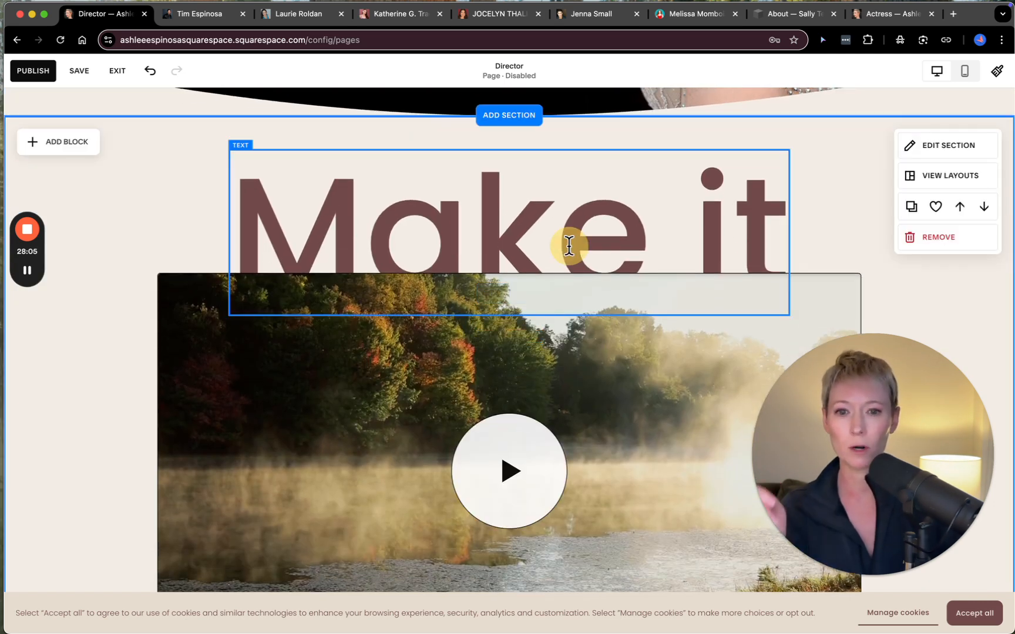
- Replace the new video section's heading text with "demo reel"
triple_click(569, 246)
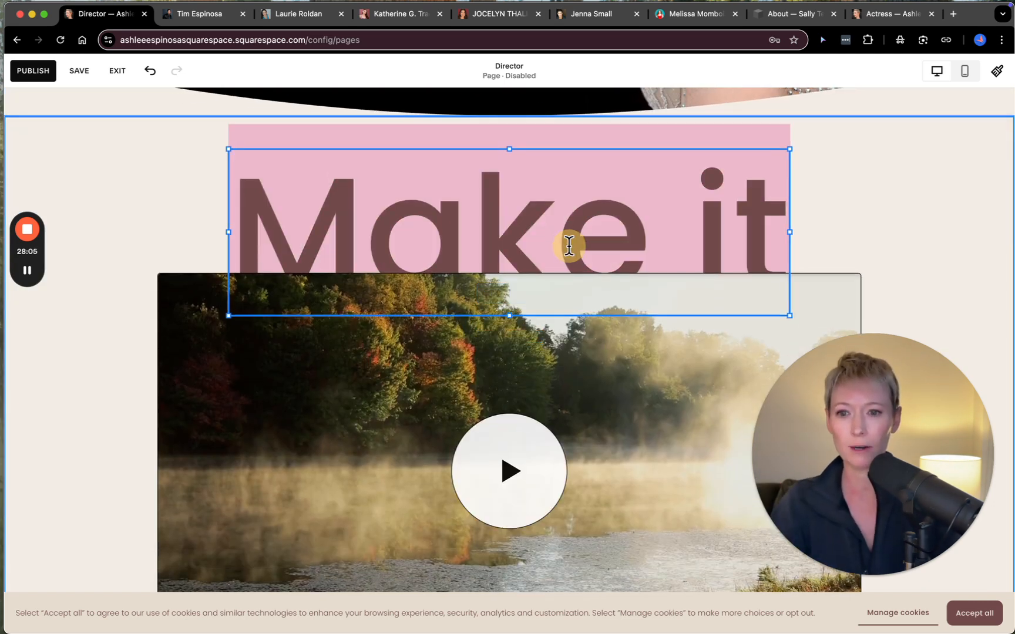
text(dermo)
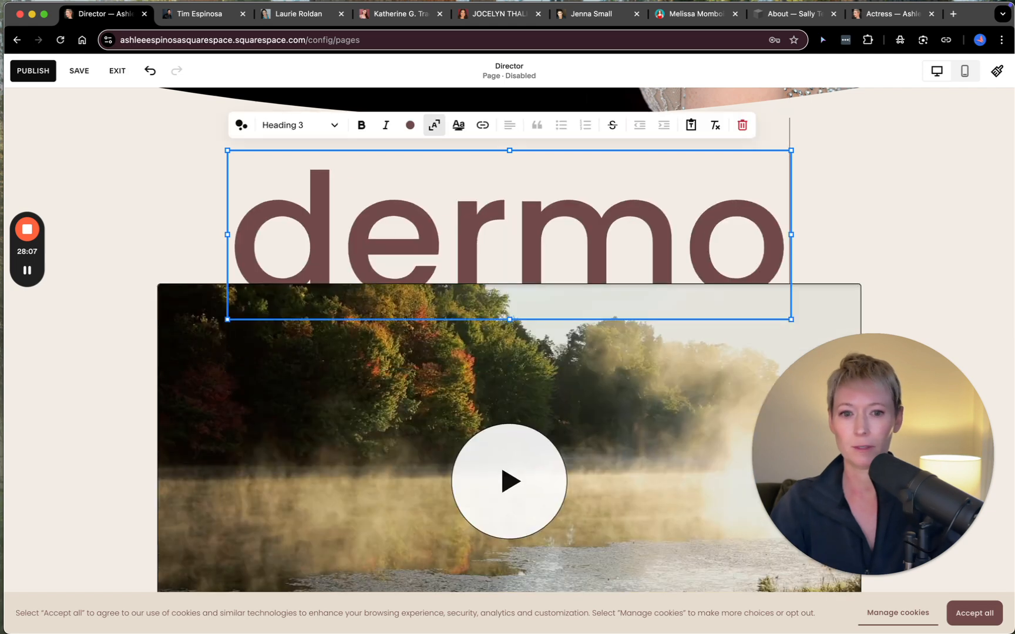
key(BackSpace)
key(BackSpace)
key(BackSpace)
text(mo reel)
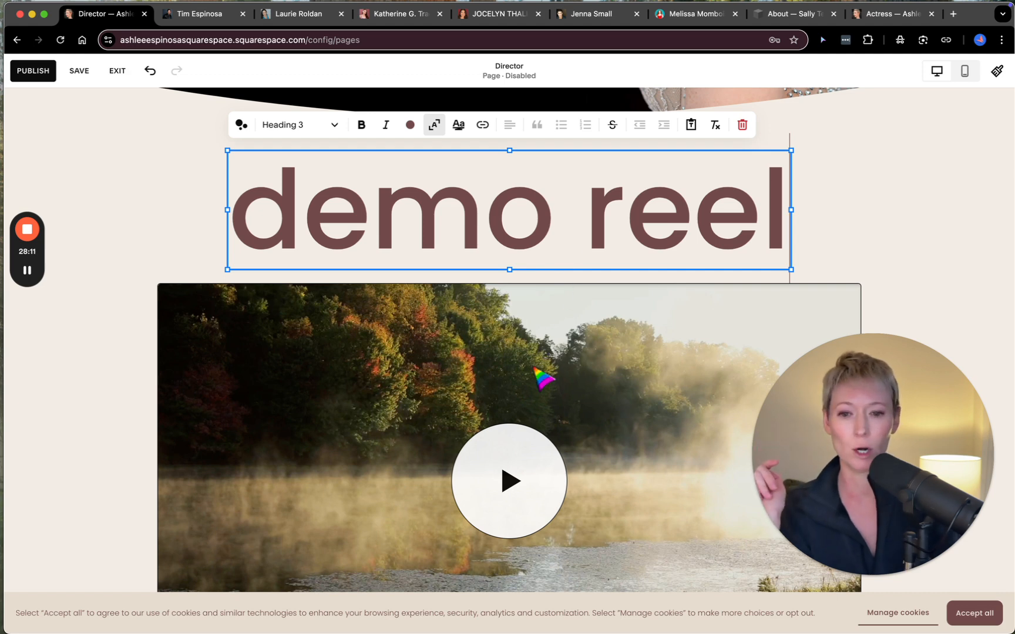
- Open the video block's content settings and review its featured image, mute, autoplay, loop, player controls and description options
scroll(502, 440, down, 3)
click(418, 324)
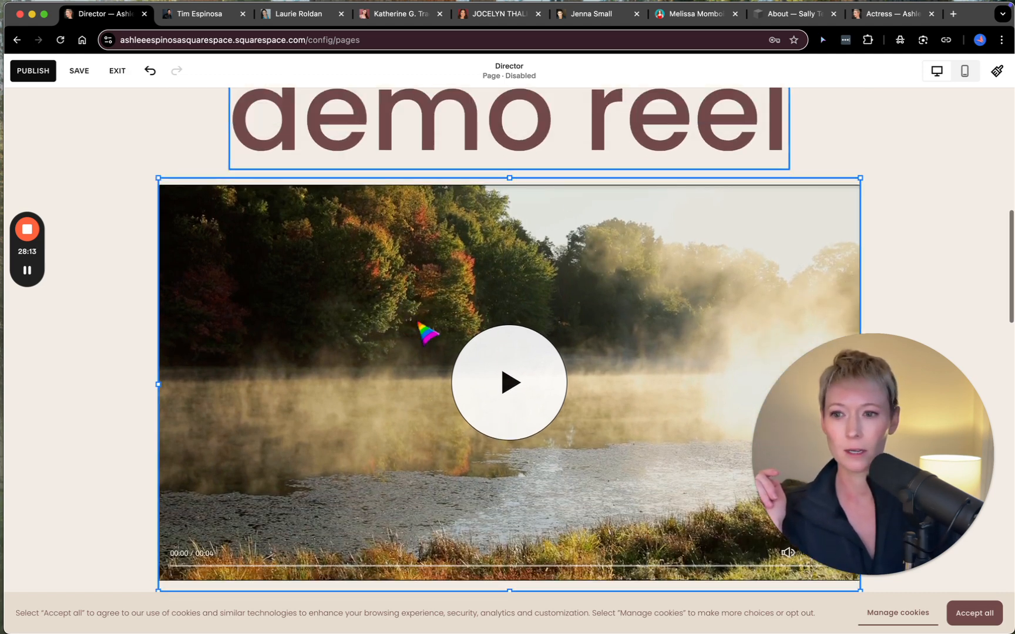
drag(875, 389, 469, 401)
click(170, 152)
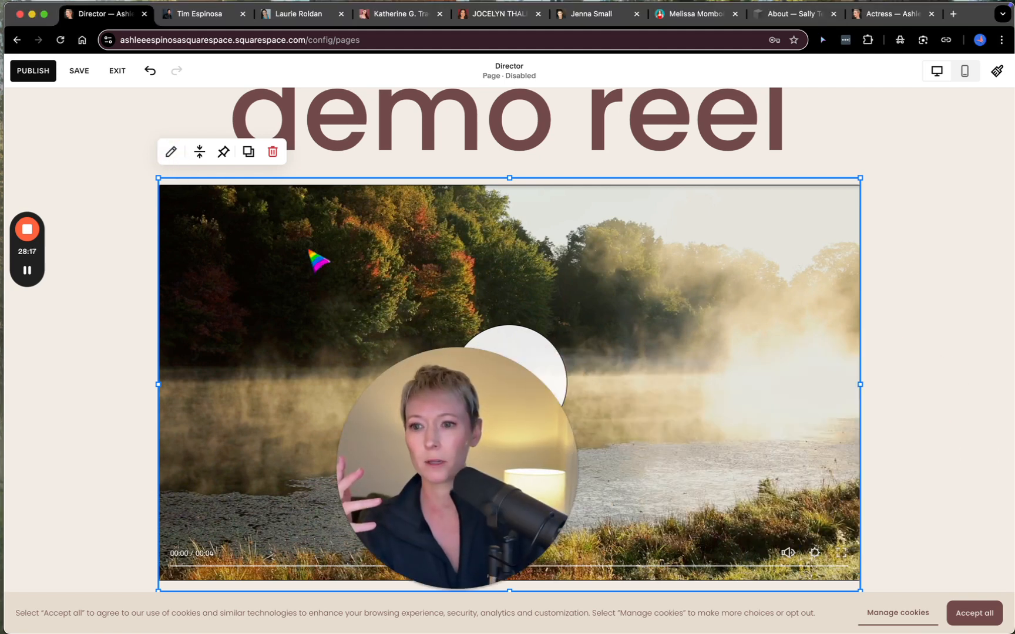
click(171, 152)
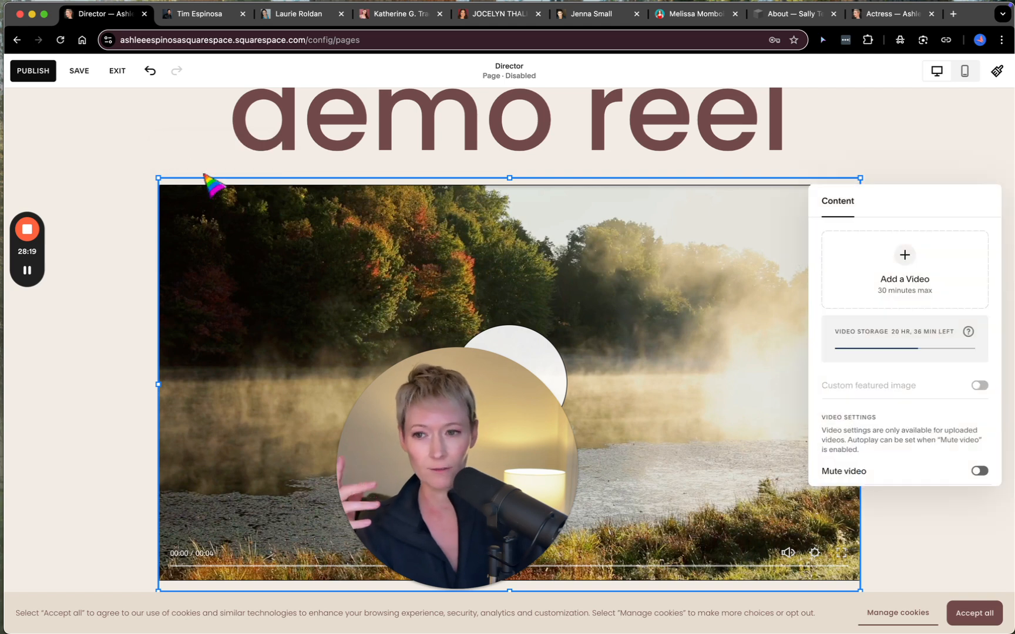
drag(526, 438, 227, 467)
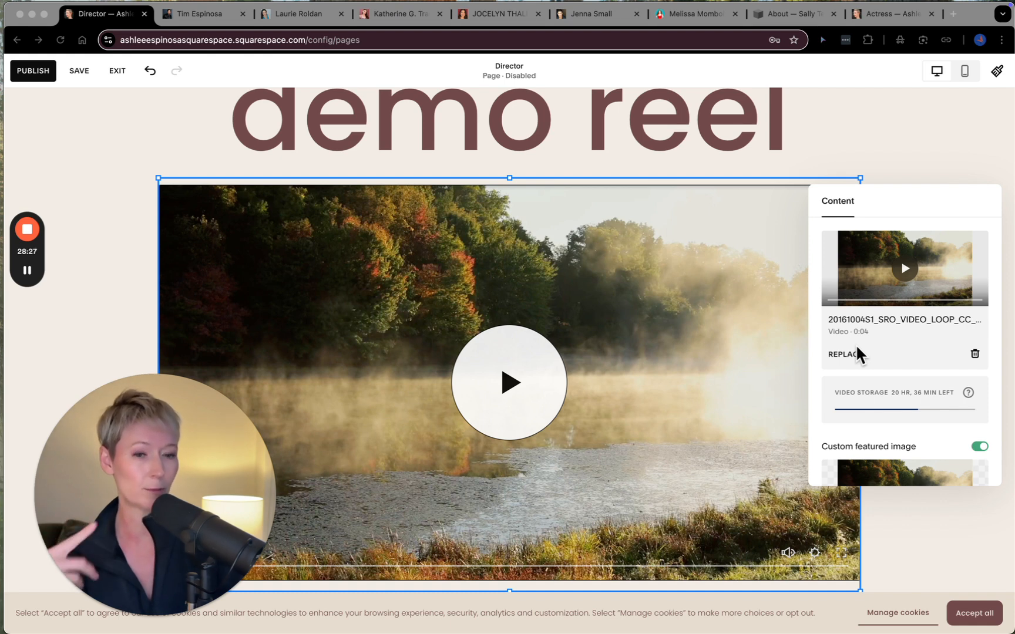
scroll(879, 371, down, 4)
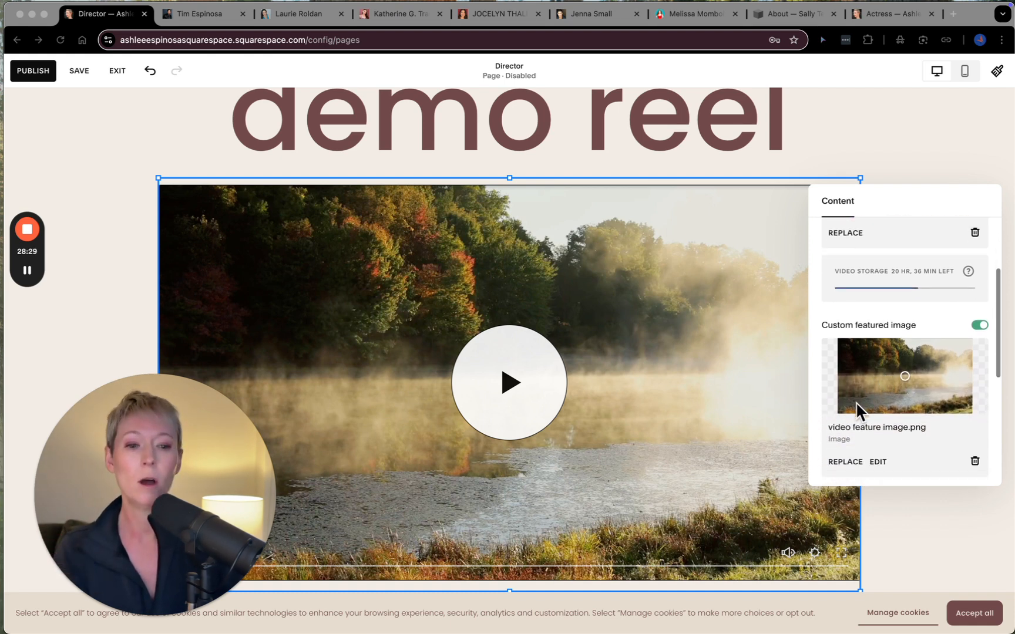
scroll(897, 352, down, 5)
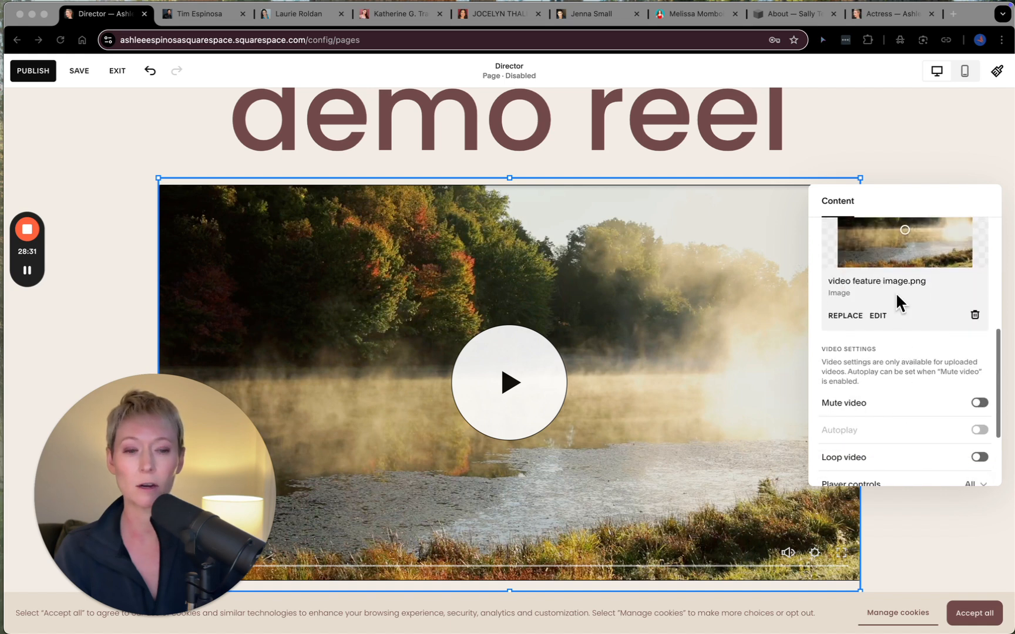
scroll(874, 370, down, 4)
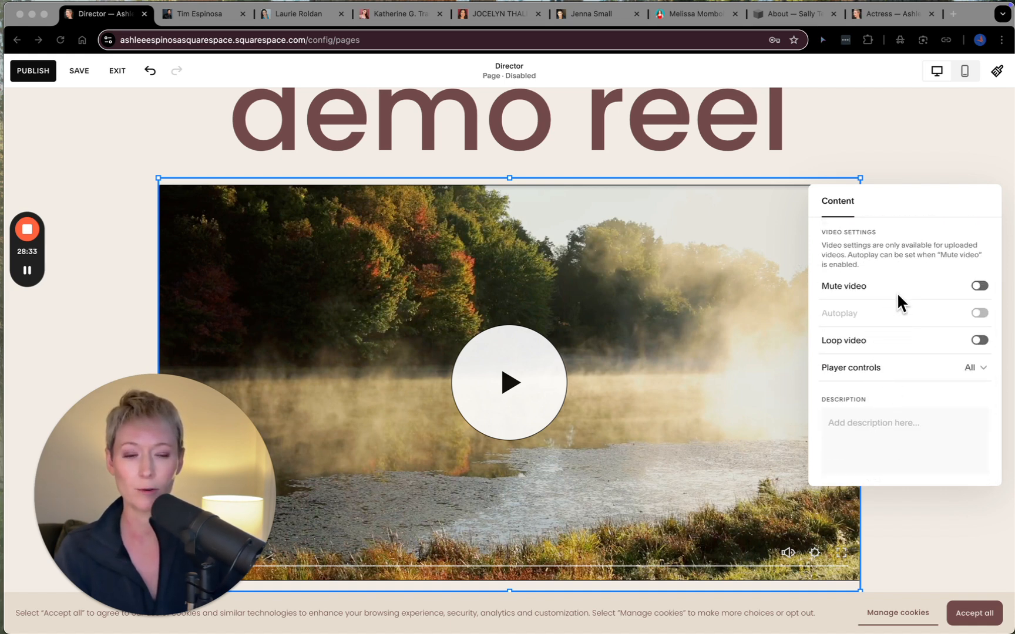
- Open the source options for replacing the placeholder video in the demo reel section
scroll(908, 364, up, 8)
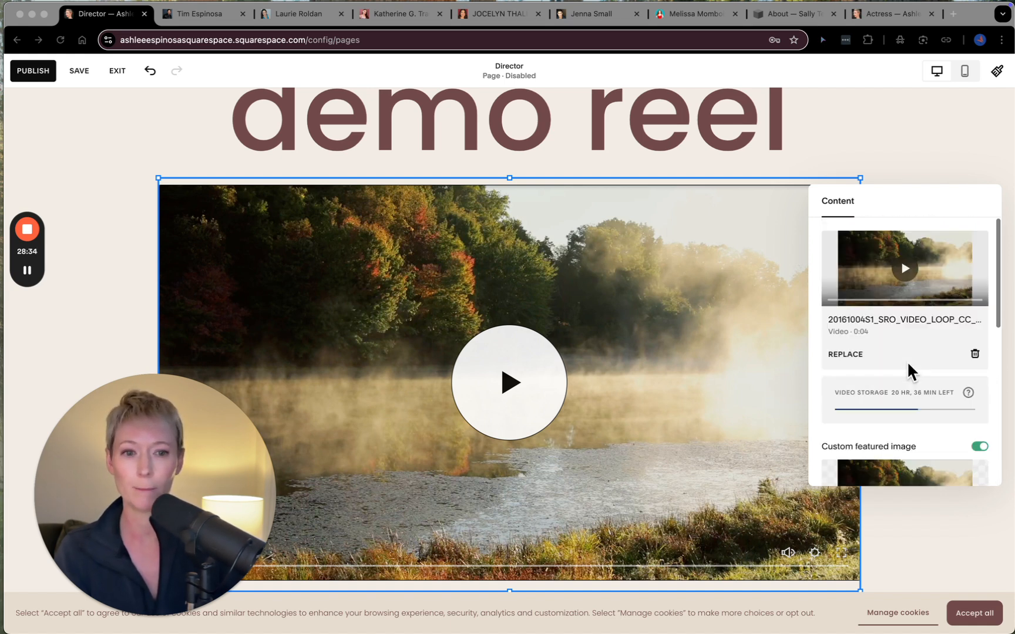
click(847, 356)
click(846, 354)
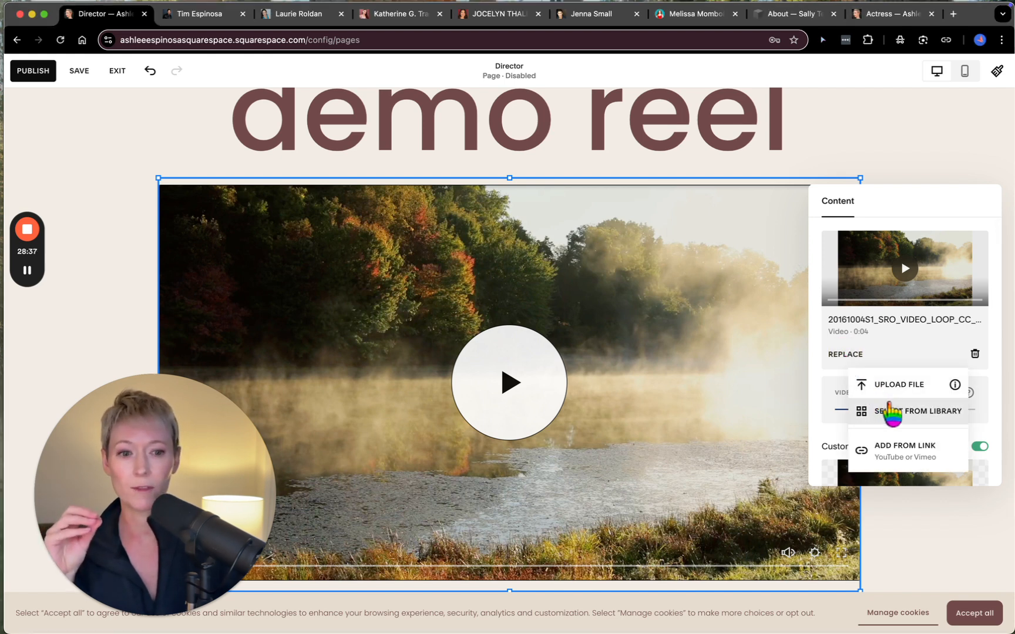
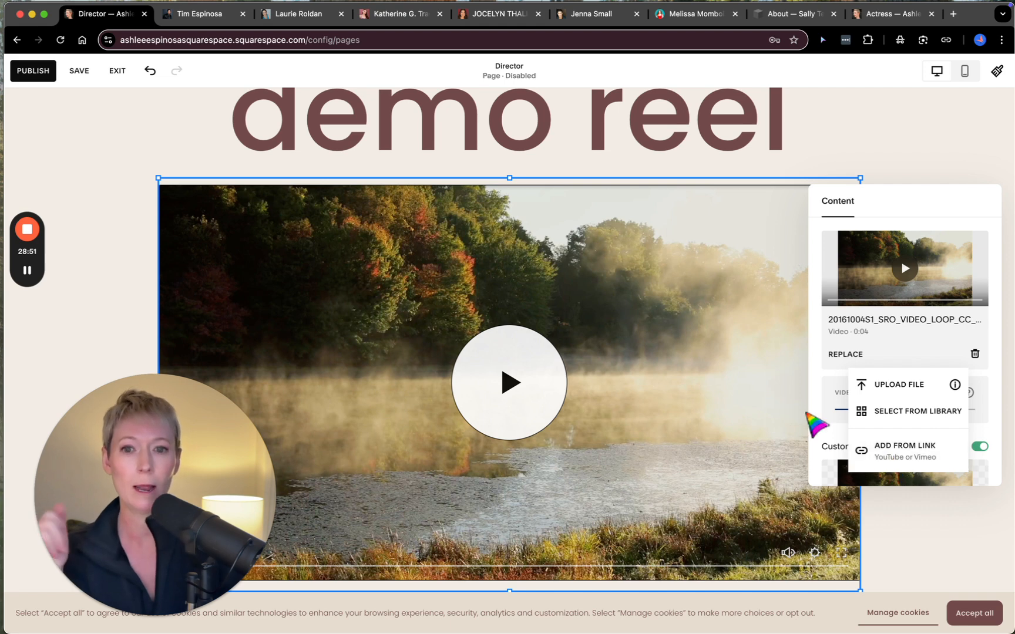
- Add a section below the demo reel from the People category, using the layout of three large portraits with names, titles and descriptions
click(913, 145)
click(913, 146)
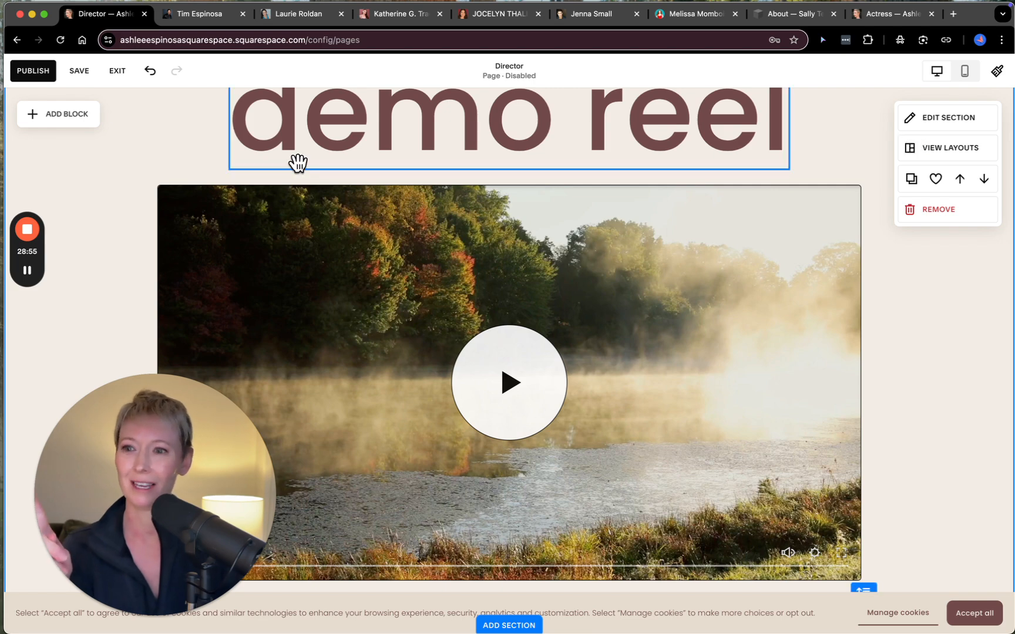
scroll(309, 362, down, 5)
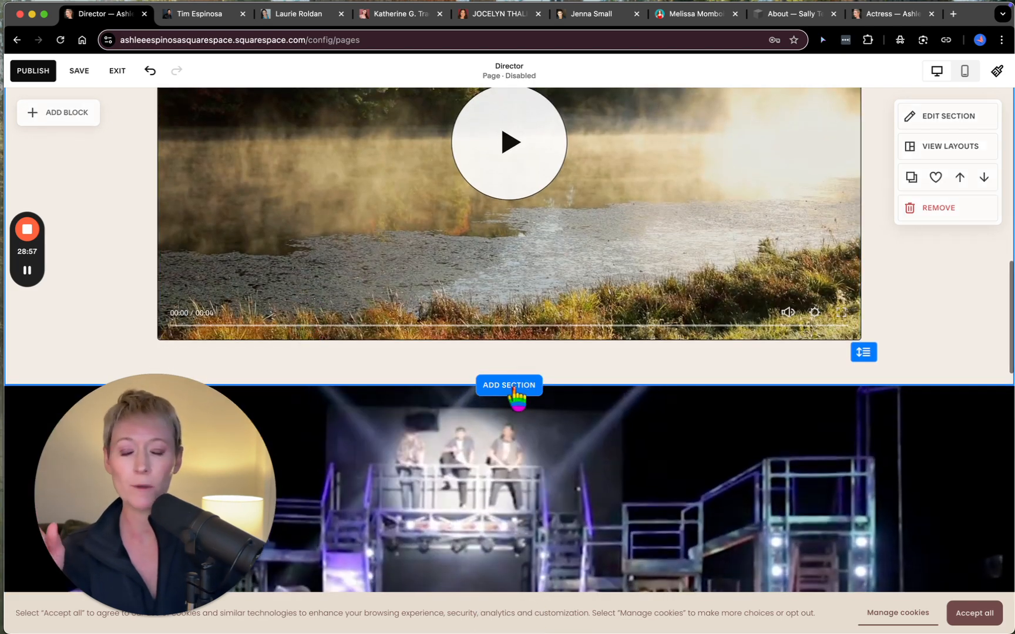
click(515, 386)
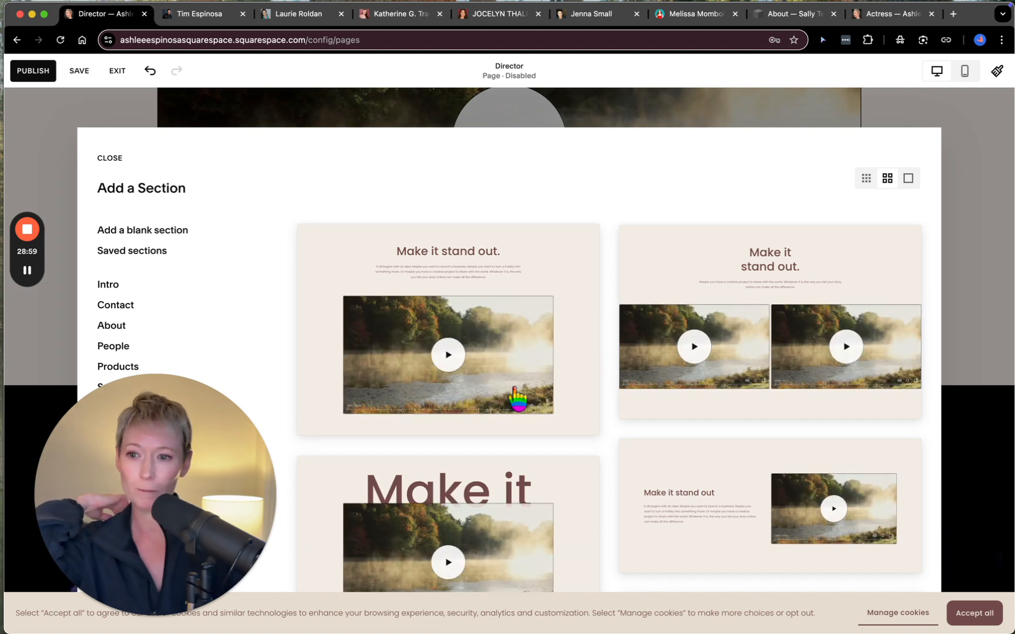
scroll(159, 318, down, 3)
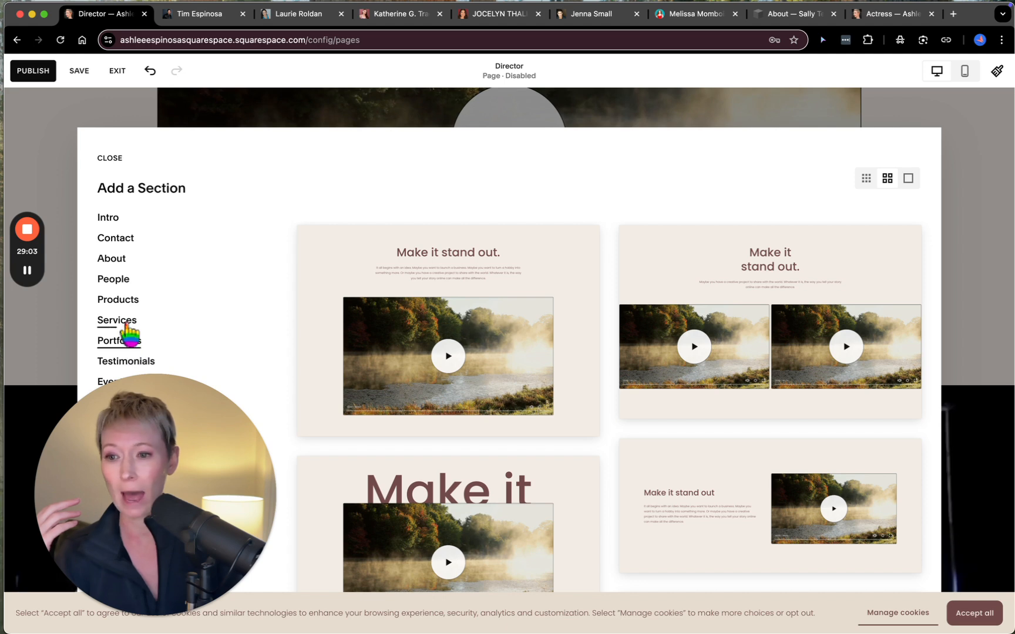
click(114, 281)
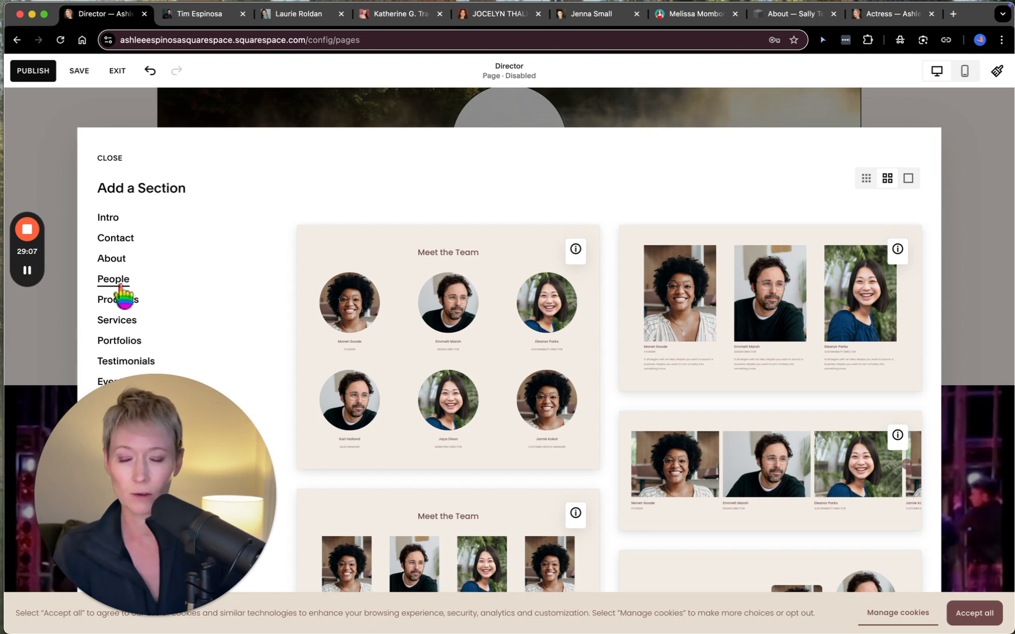
click(773, 315)
scroll(600, 417, down, 2)
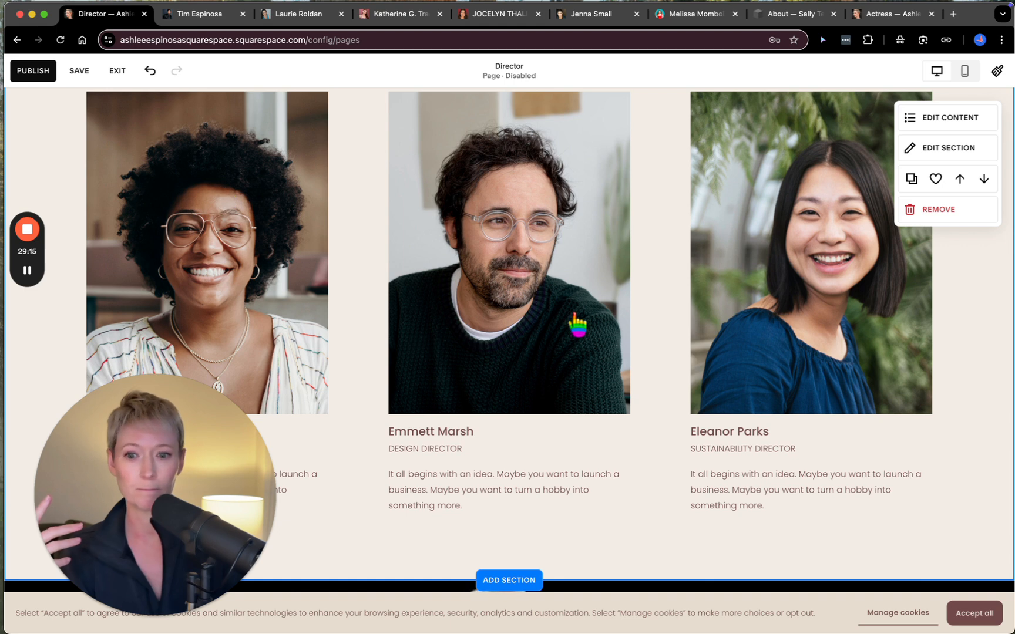
- Save the Director page and leave its editor, then open the Actress page under Work for editing
click(78, 71)
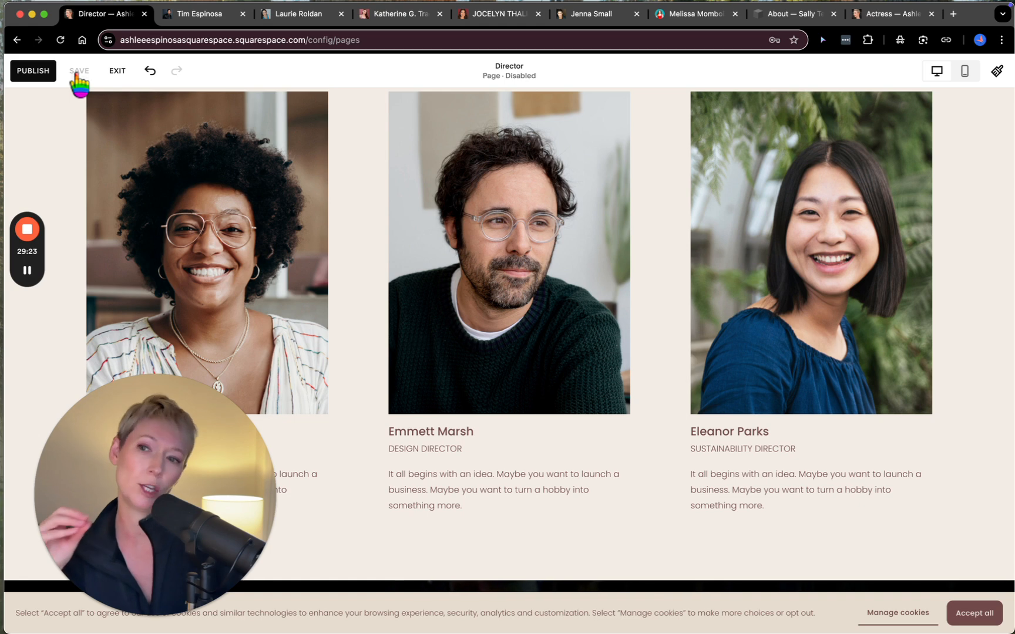
click(118, 71)
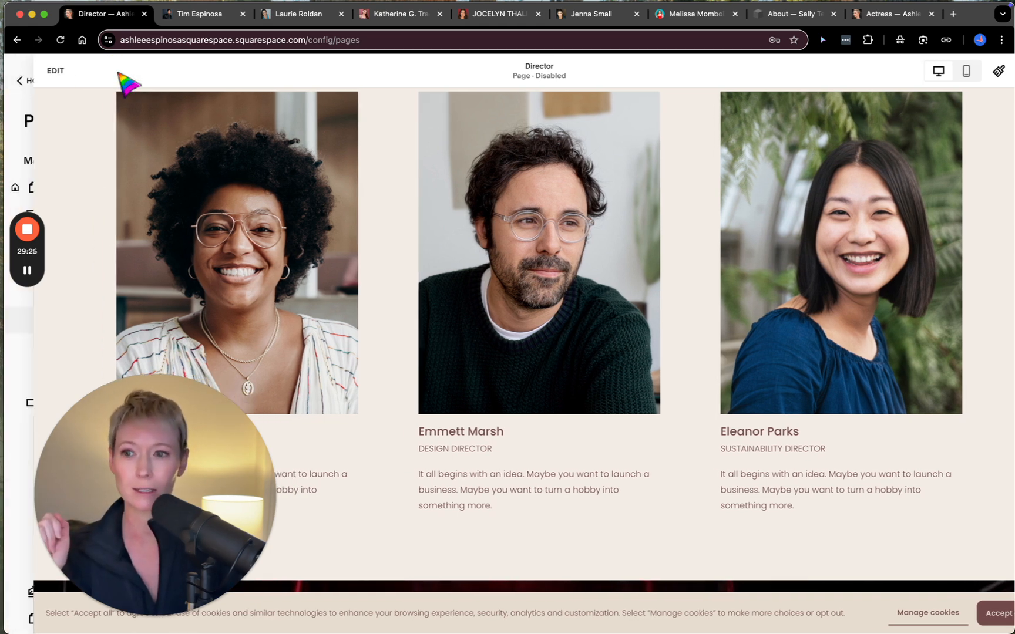
click(91, 242)
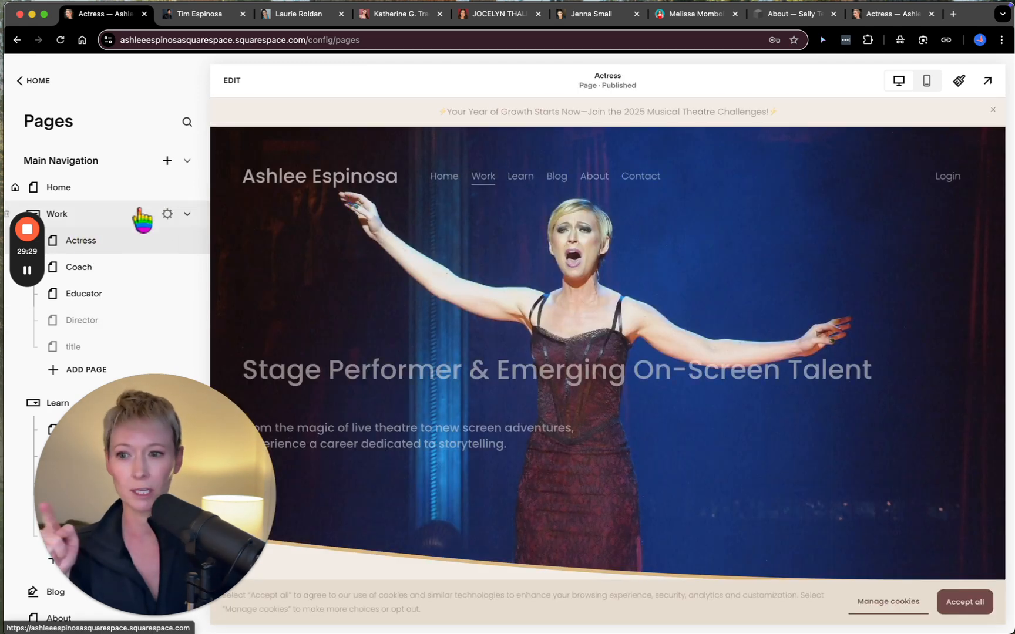
click(232, 81)
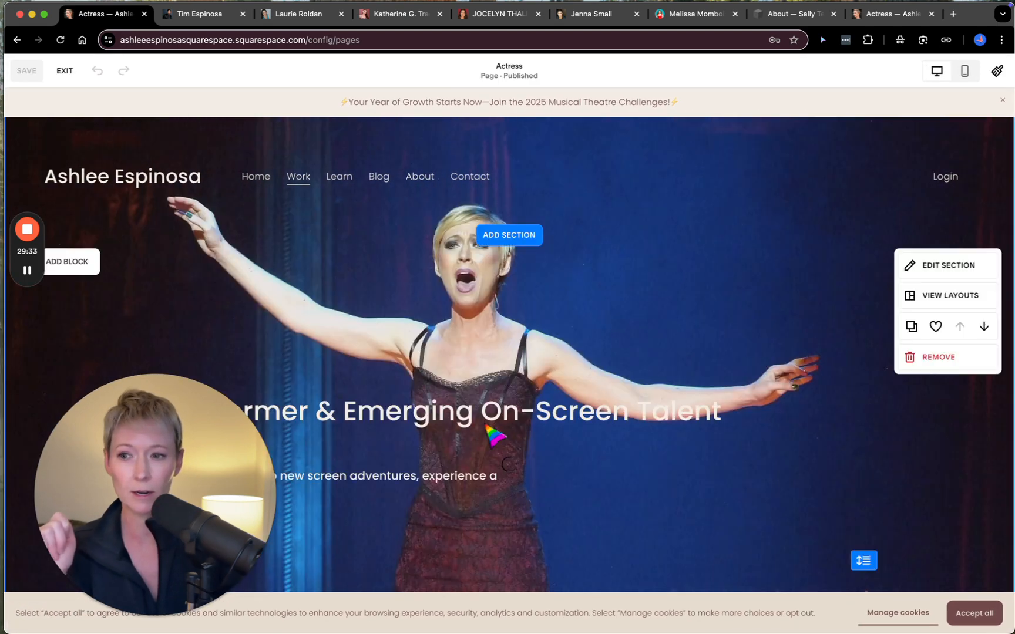
- Examine the Actress page's section order, from the hero image through the photo gallery, Theatrical Performance Reel and stage journey text
scroll(496, 436, down, 3)
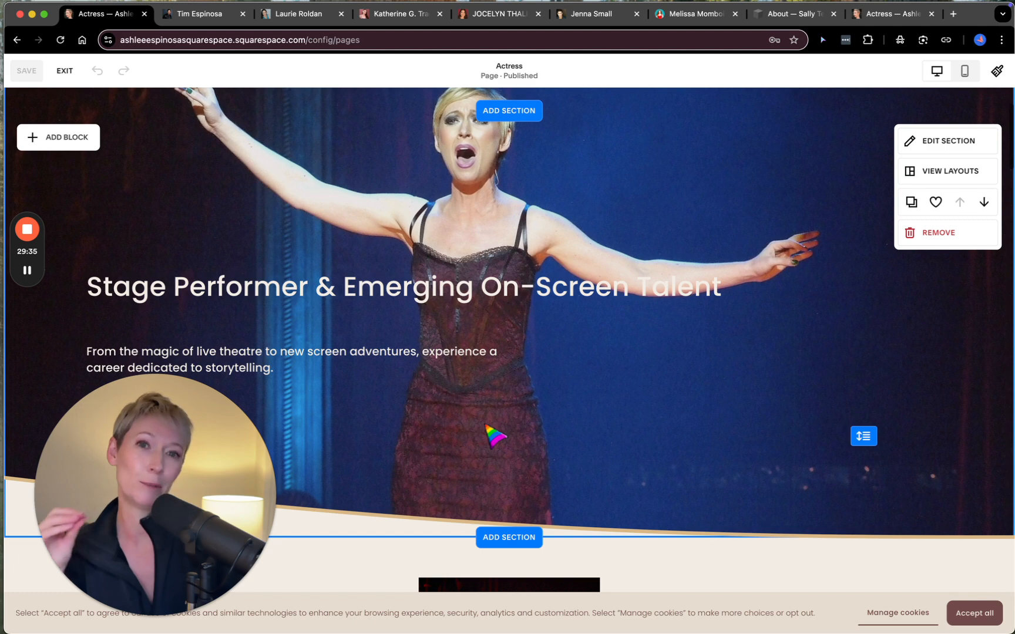
scroll(495, 437, down, 5)
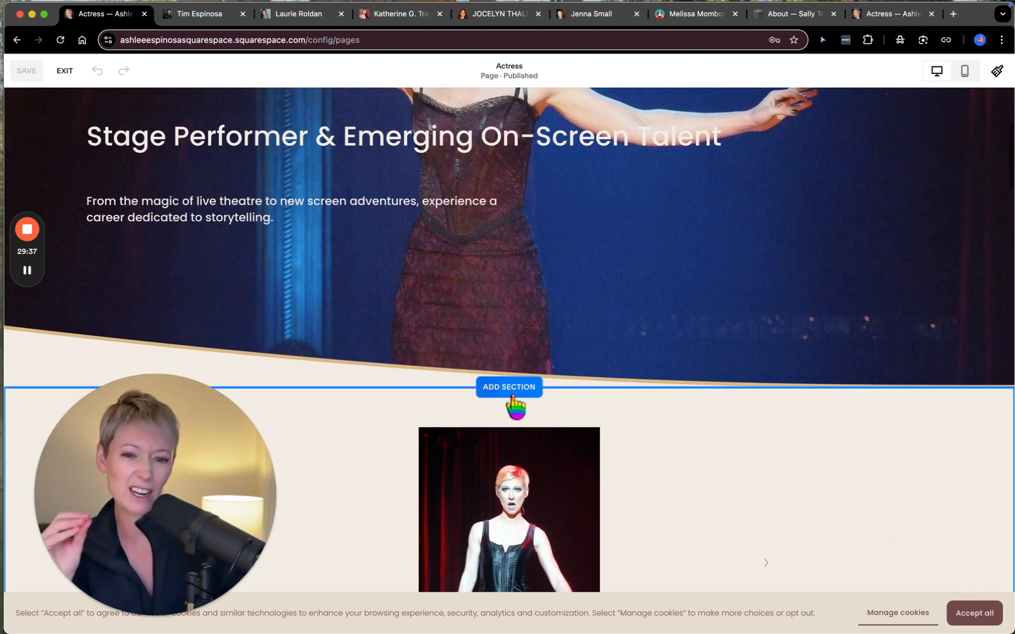
scroll(515, 406, down, 10)
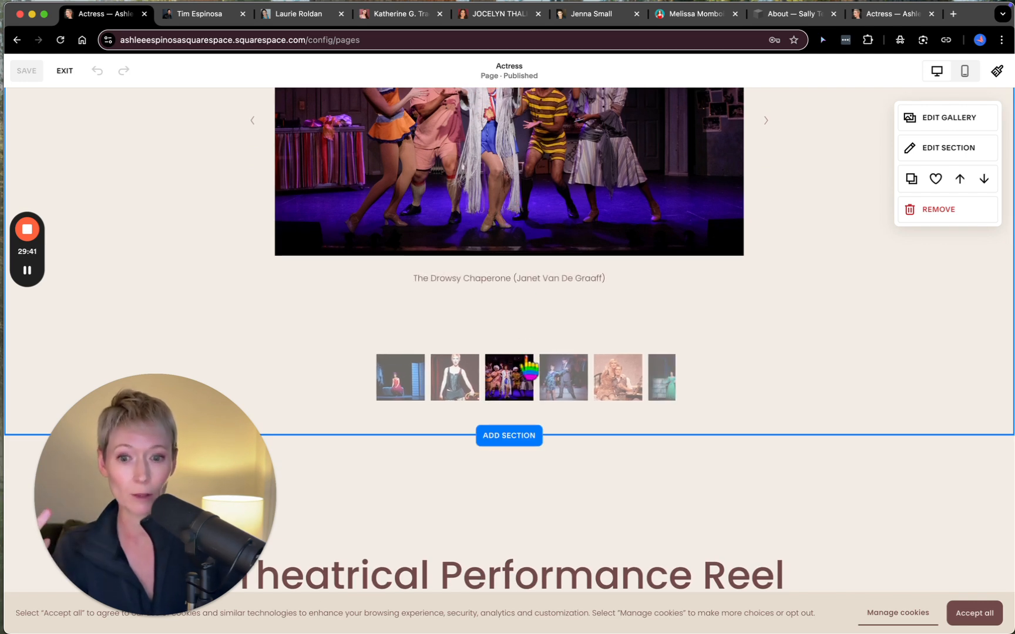
scroll(529, 370, down, 12)
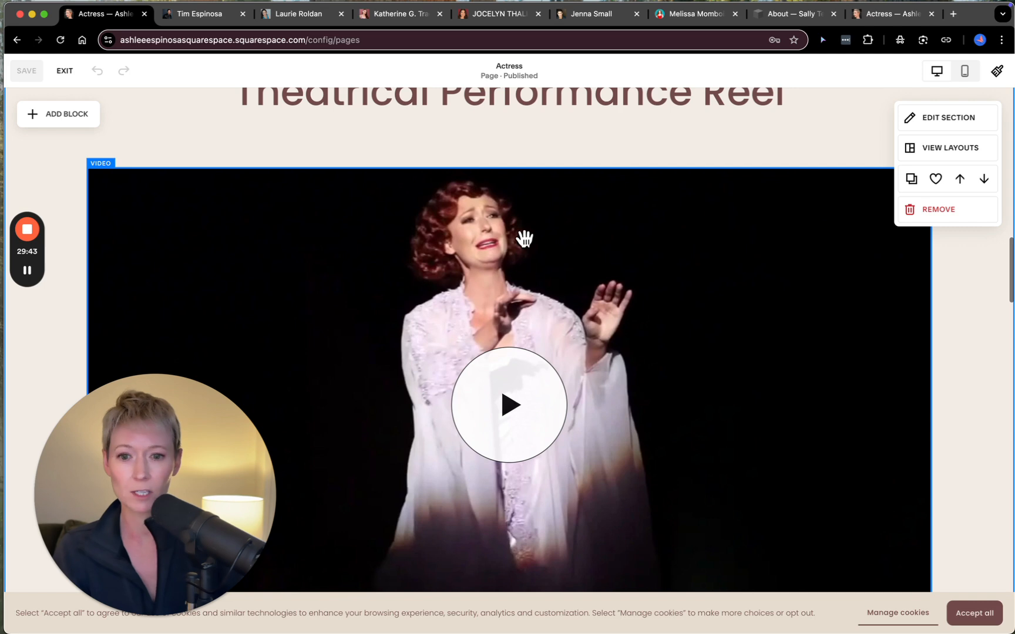
scroll(518, 351, down, 9)
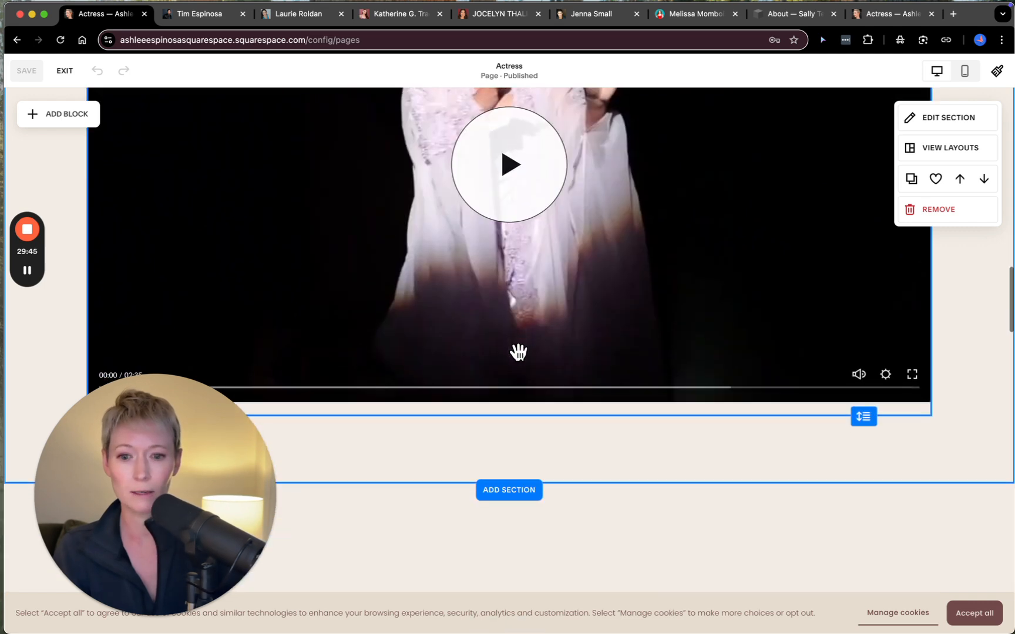
scroll(518, 351, down, 10)
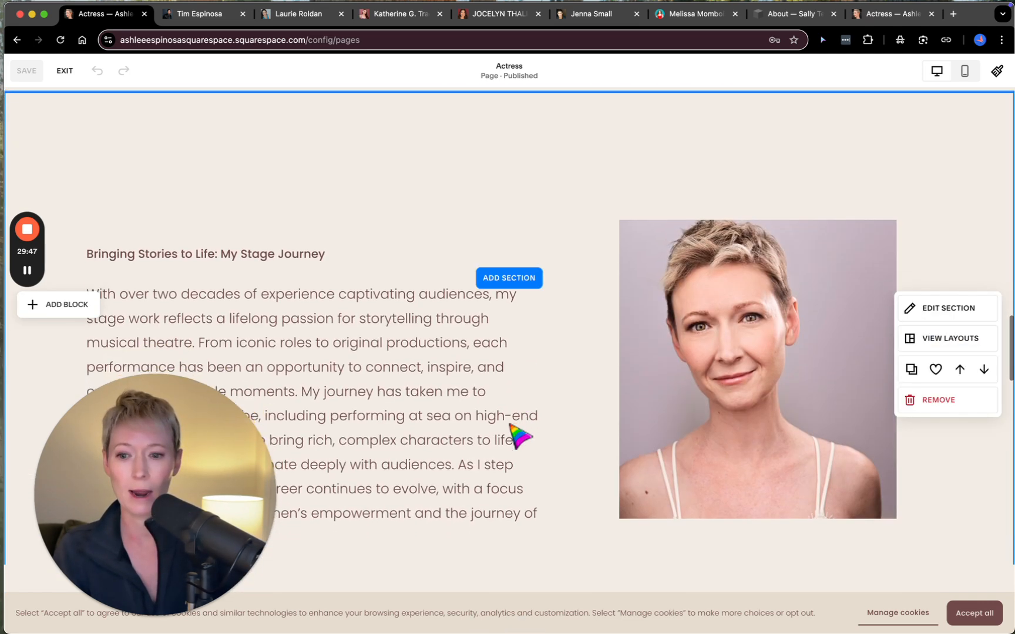
scroll(567, 417, down, 3)
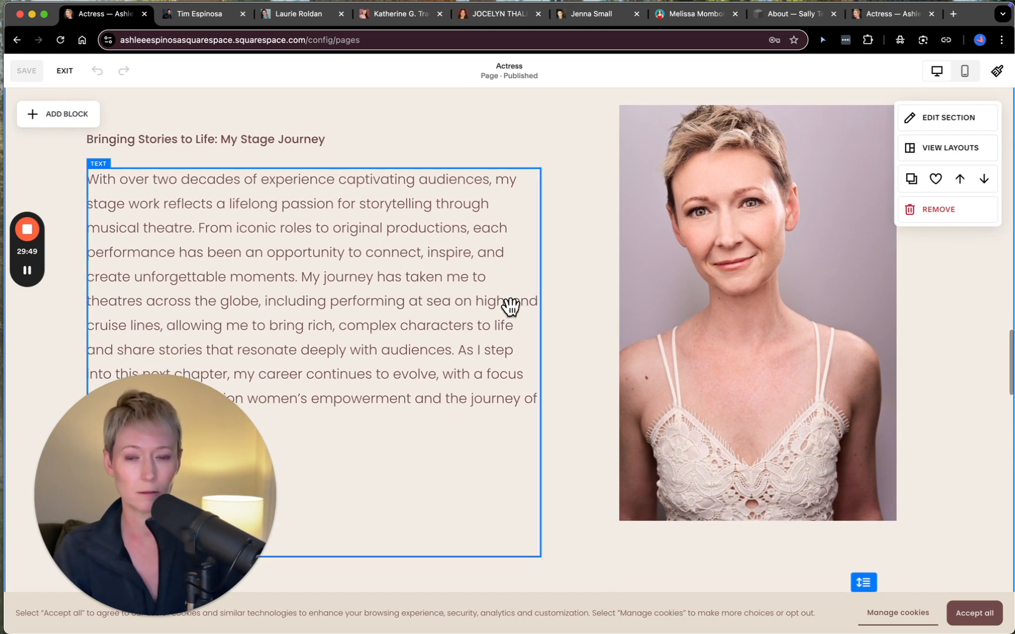
scroll(563, 485, down, 10)
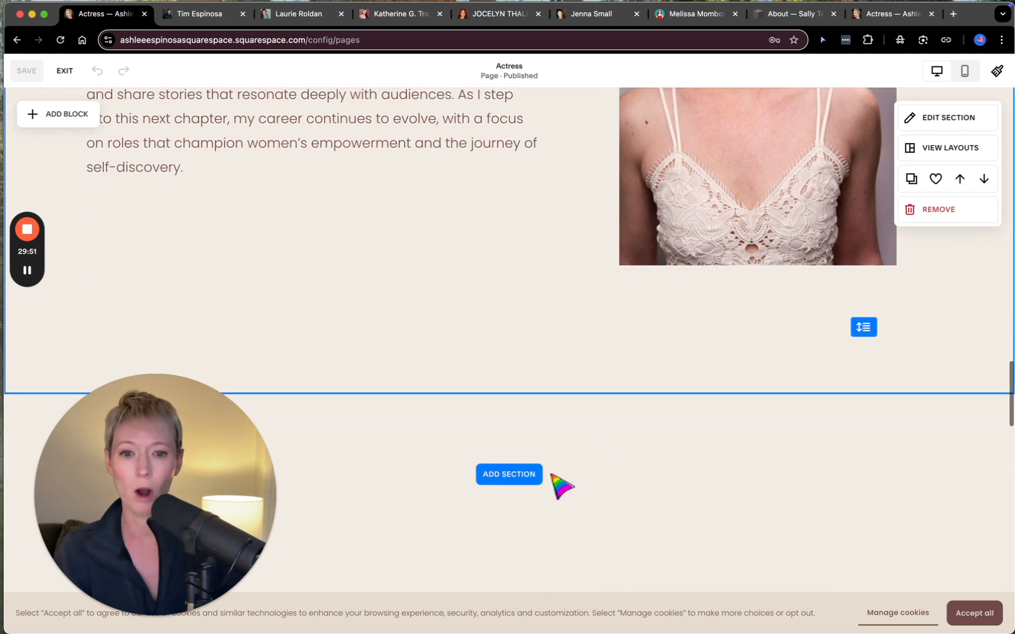
scroll(558, 478, down, 5)
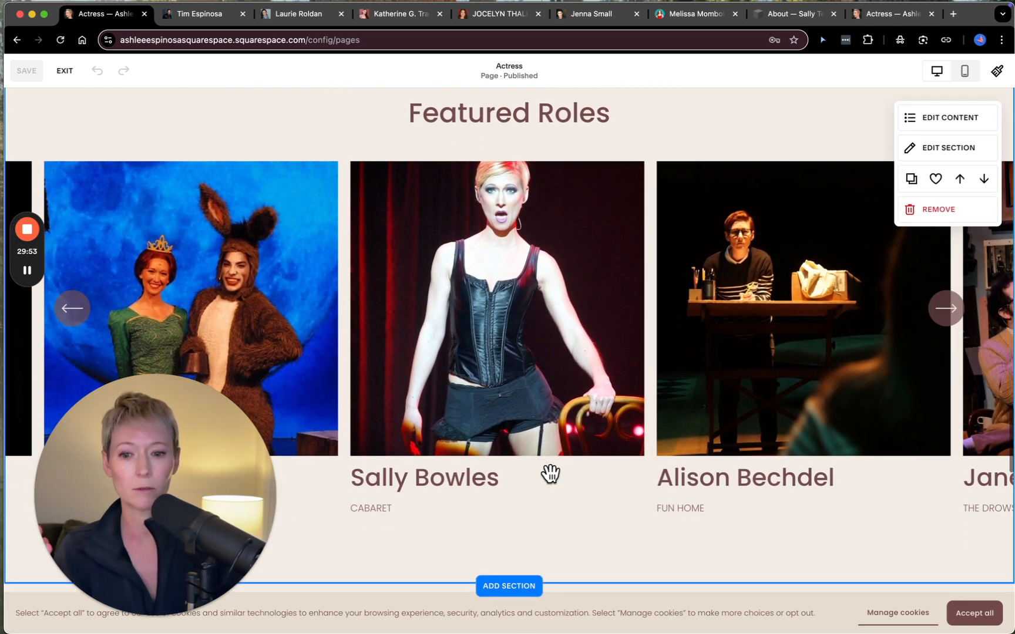
- Cycle through the Featured Roles carousel on the Actress page to review how each role's photo, character and show are presented
scroll(543, 404, down, 2)
scroll(543, 404, up, 2)
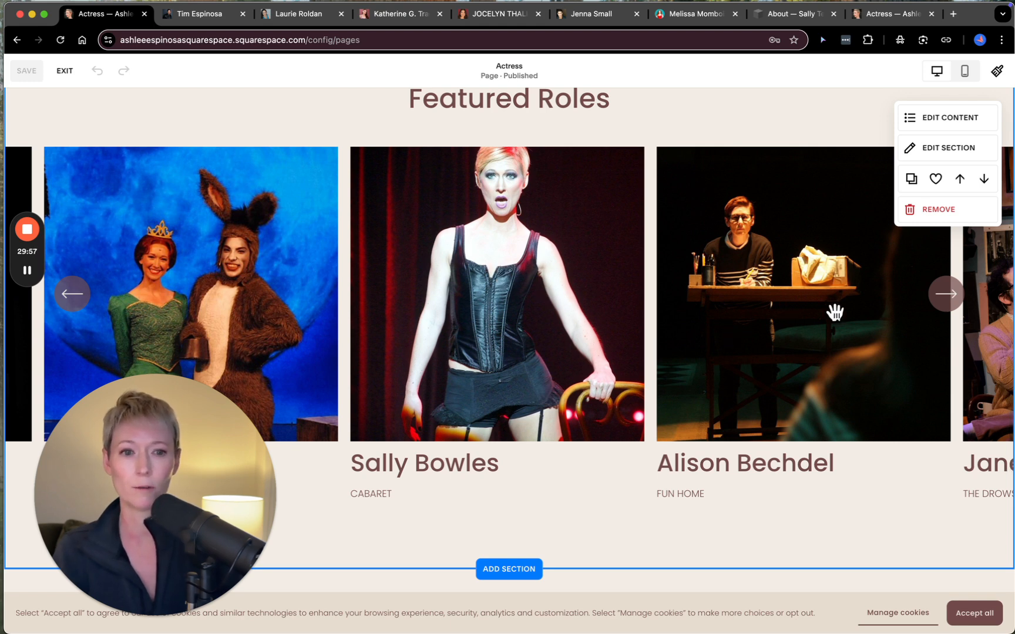
click(956, 300)
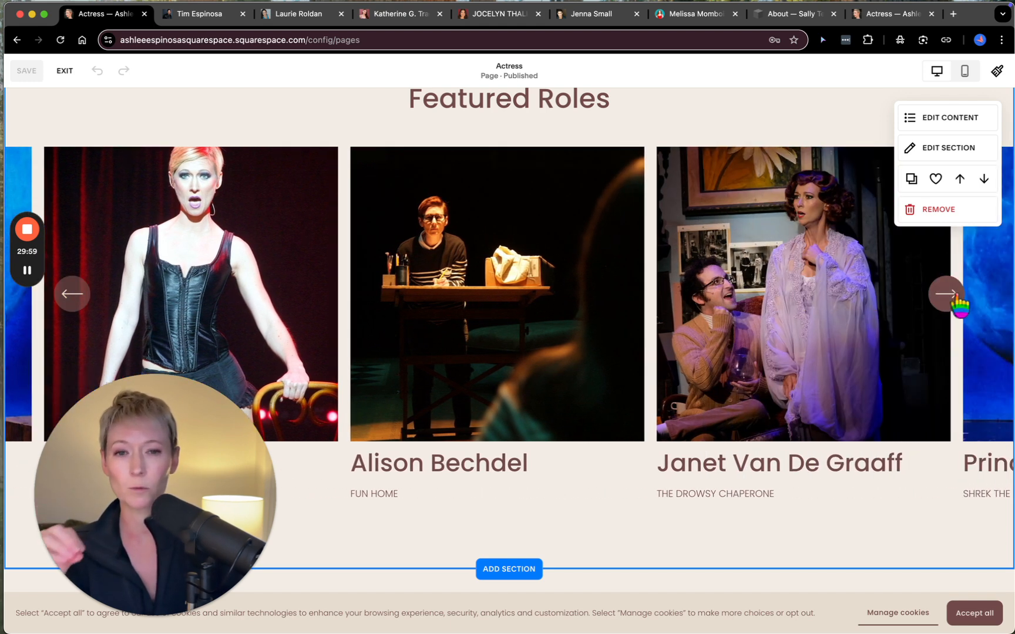
click(959, 301)
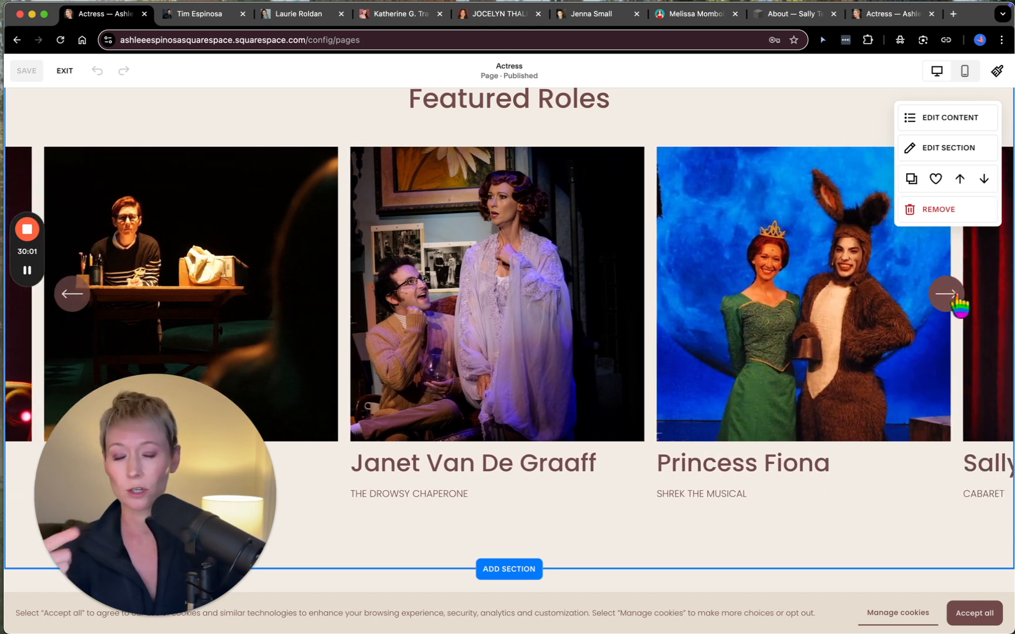
click(959, 301)
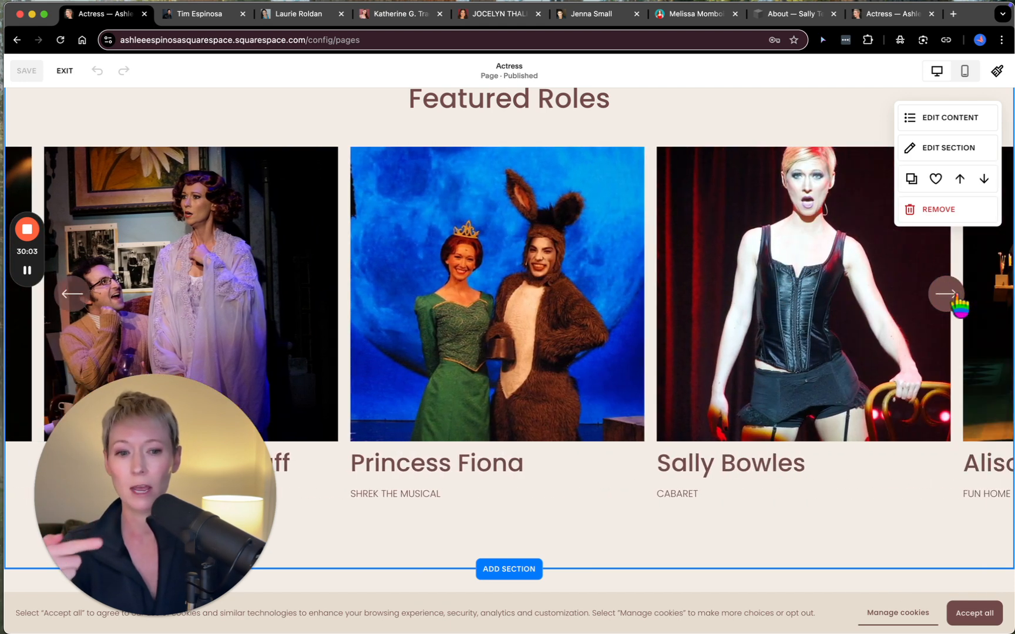
click(956, 301)
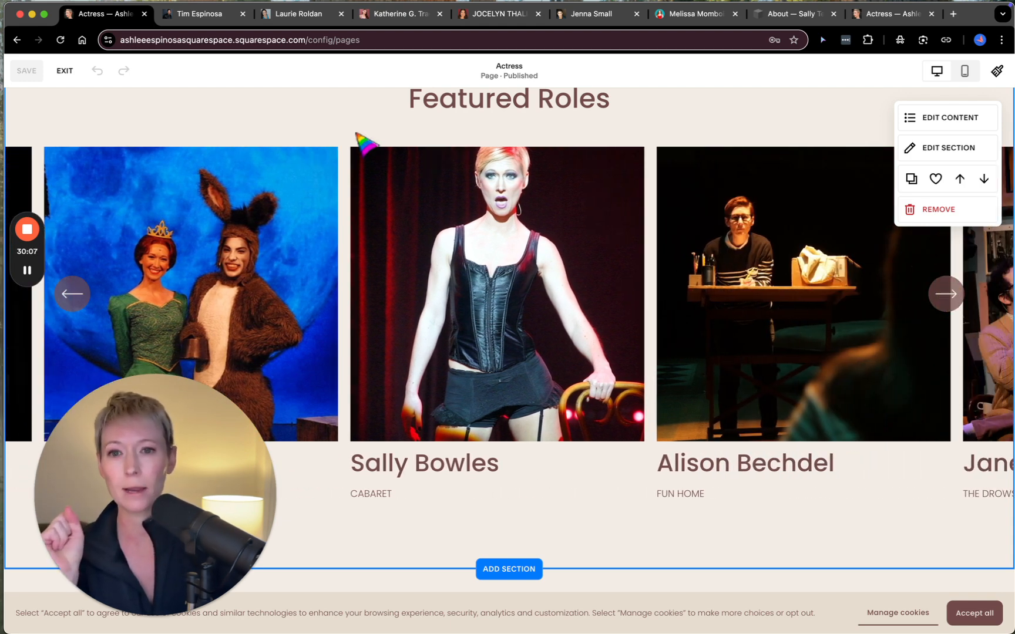
- Switch to the example performer's site with the teal background and examine the Featured Roles grid on its Performer page
click(689, 14)
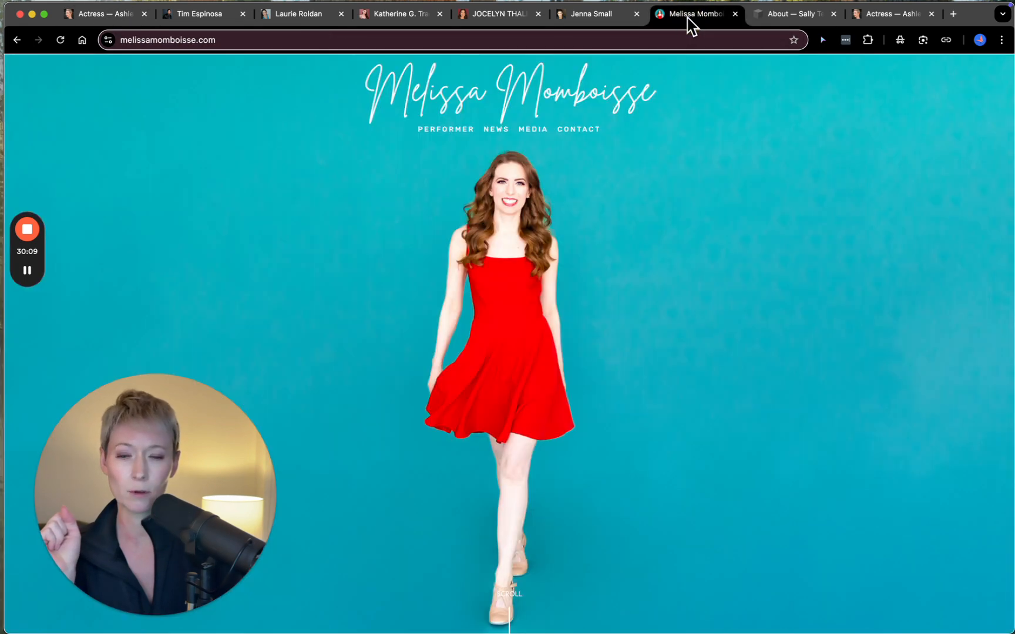
scroll(518, 245, down, 5)
scroll(527, 257, up, 3)
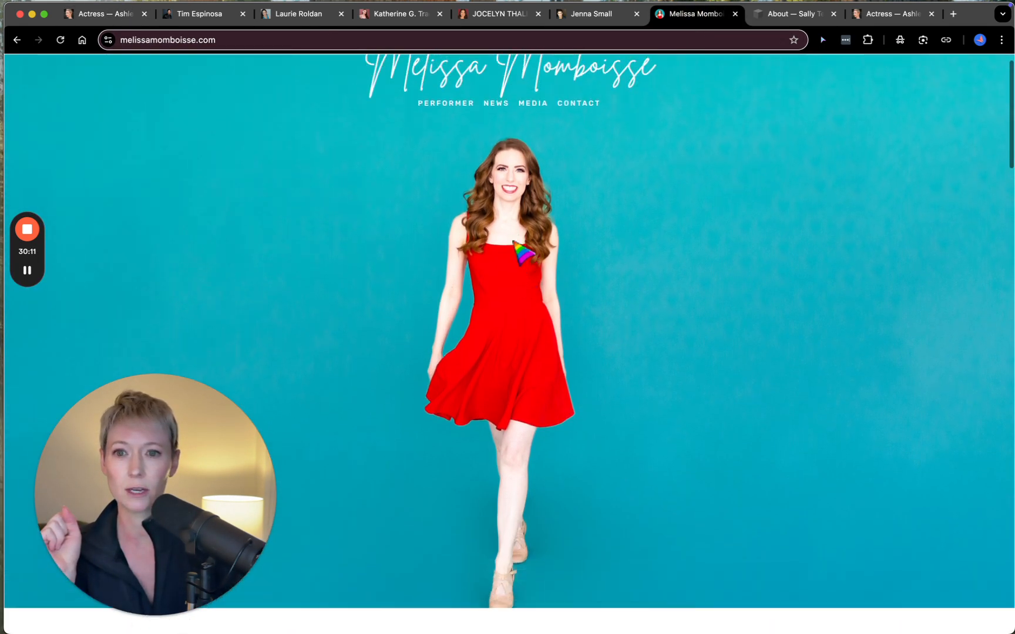
click(448, 106)
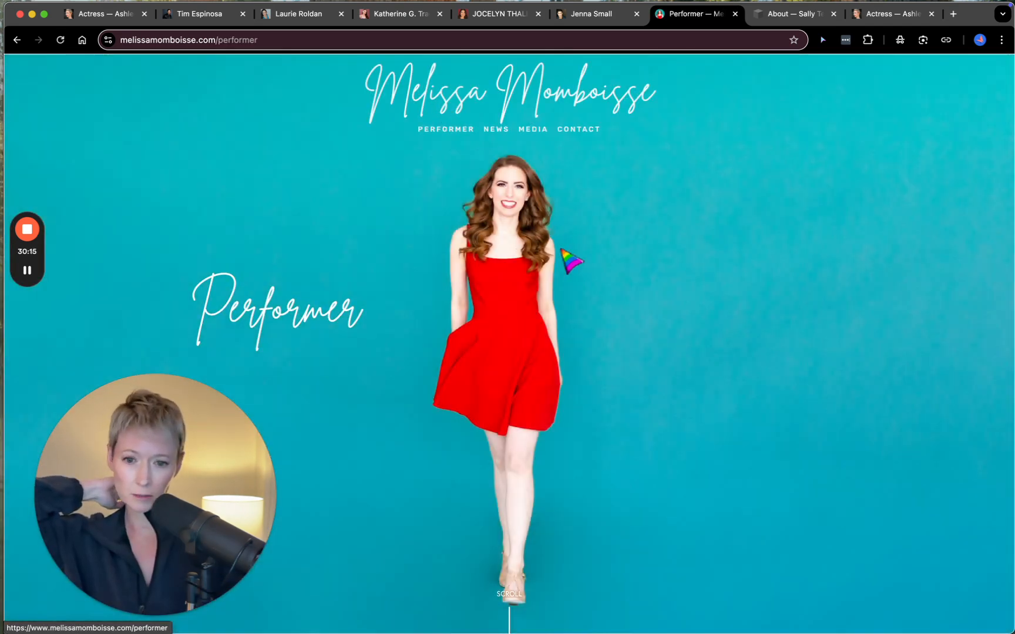
scroll(576, 285, down, 2)
scroll(576, 285, down, 10)
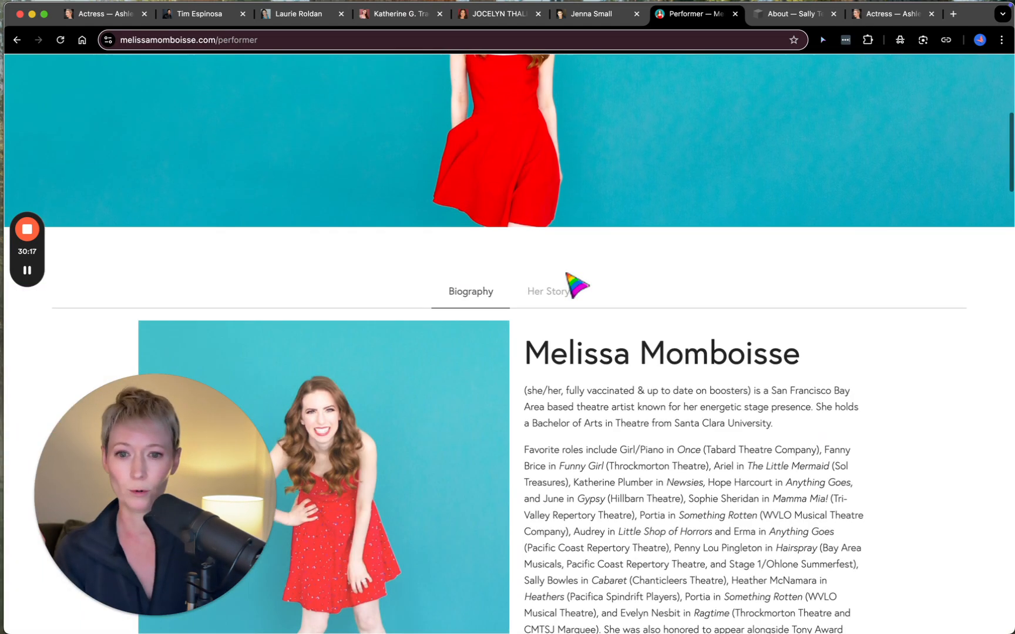
scroll(575, 285, down, 15)
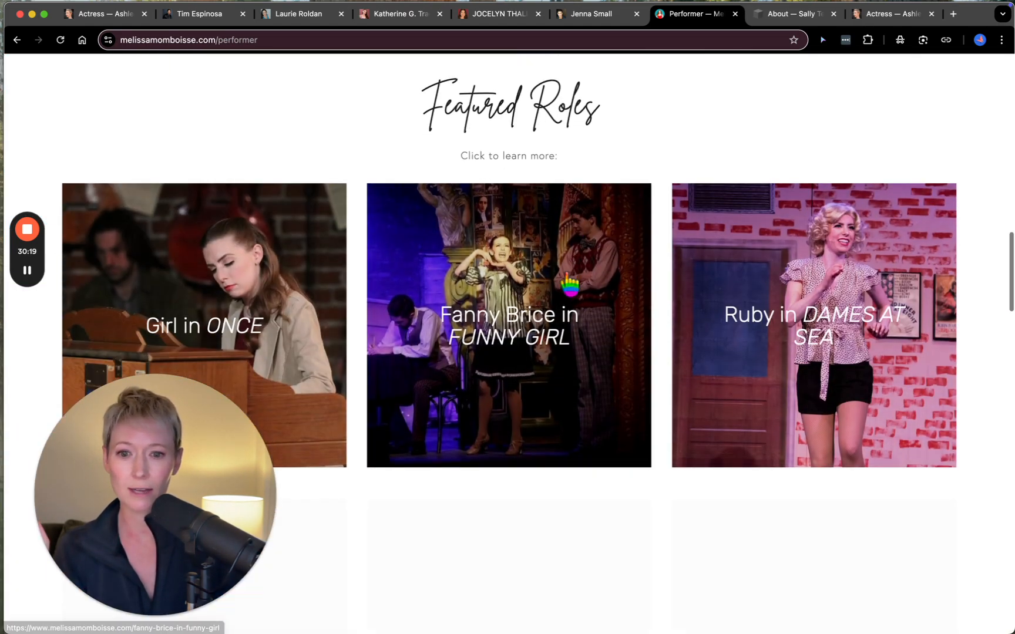
scroll(754, 343, down, 8)
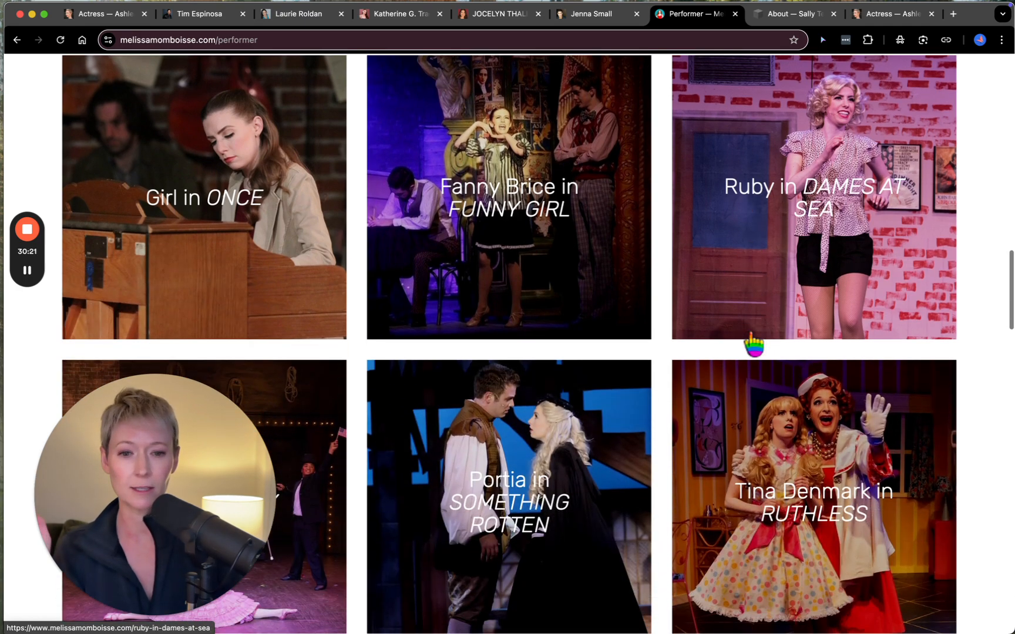
- Open the "Lucy in Charlie Brown" role page and review its press quote, reel, video clips and production photos
scroll(755, 344, down, 4)
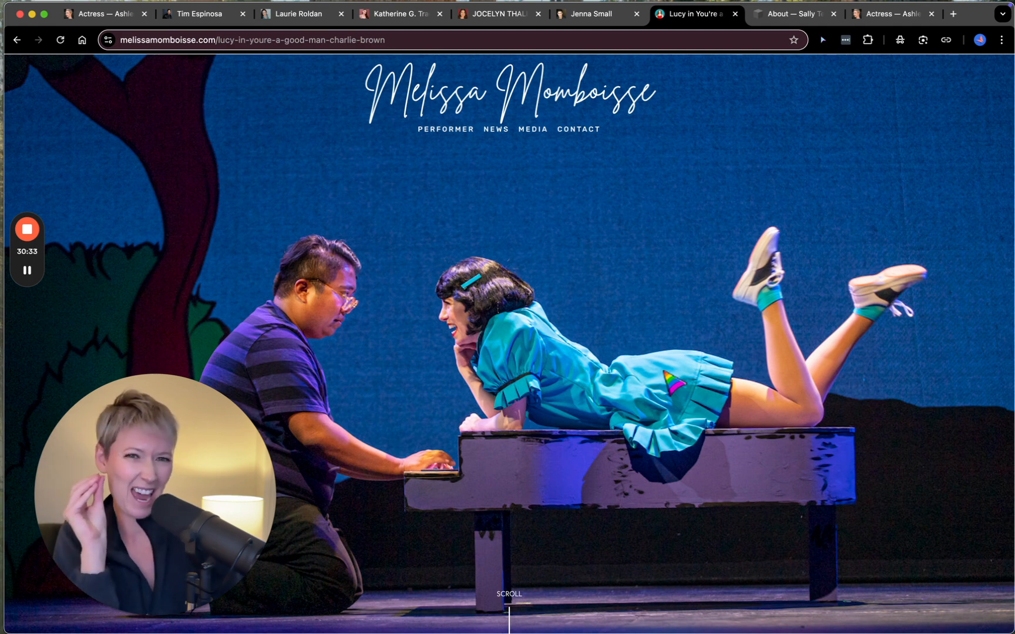
scroll(509, 345, down, 6)
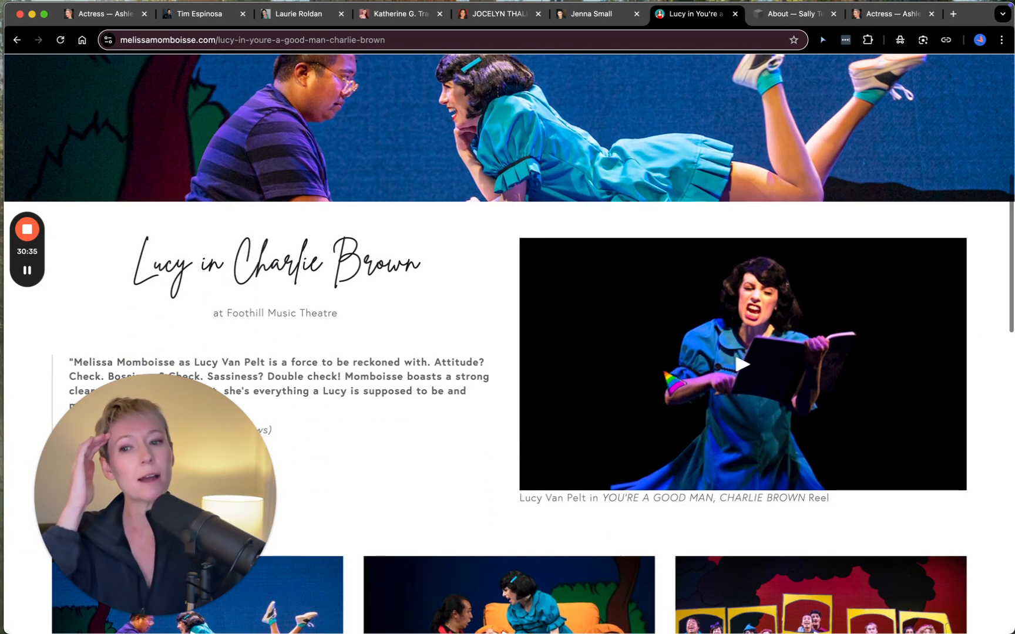
scroll(674, 381, down, 3)
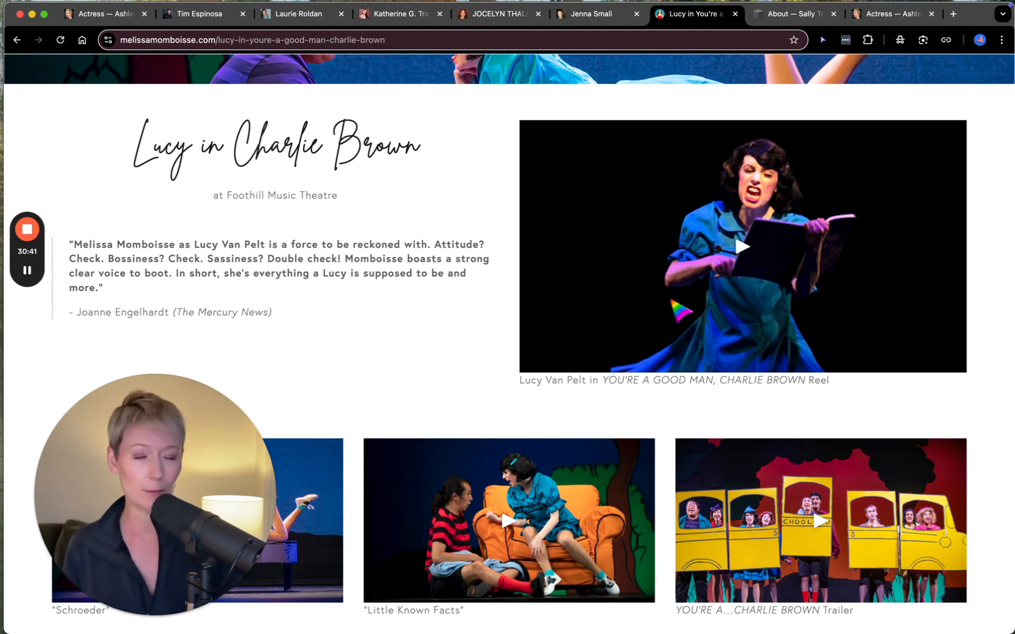
scroll(671, 301, down, 1)
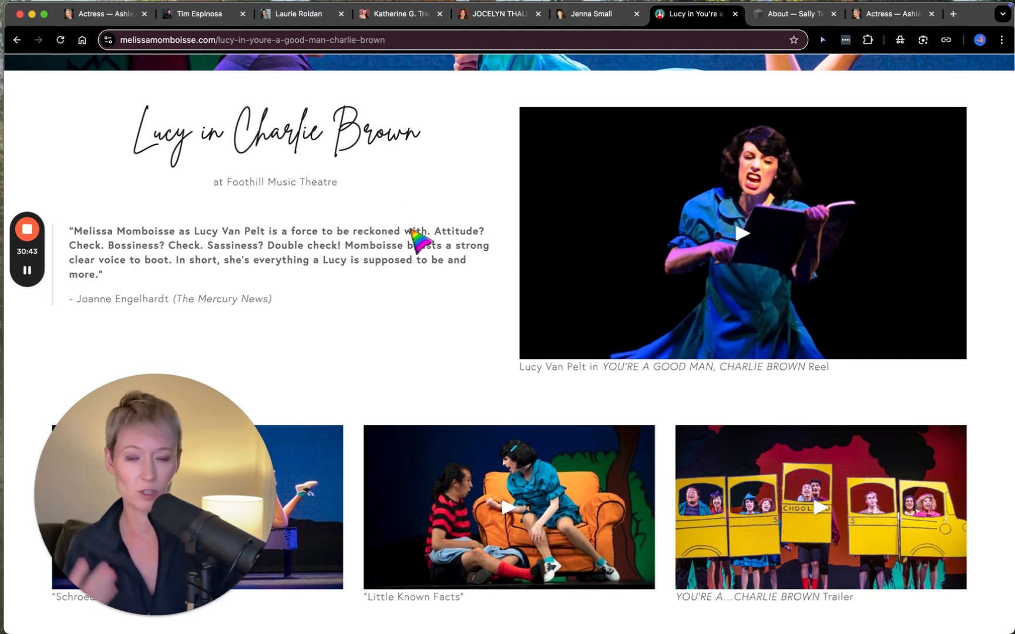
scroll(476, 301, down, 5)
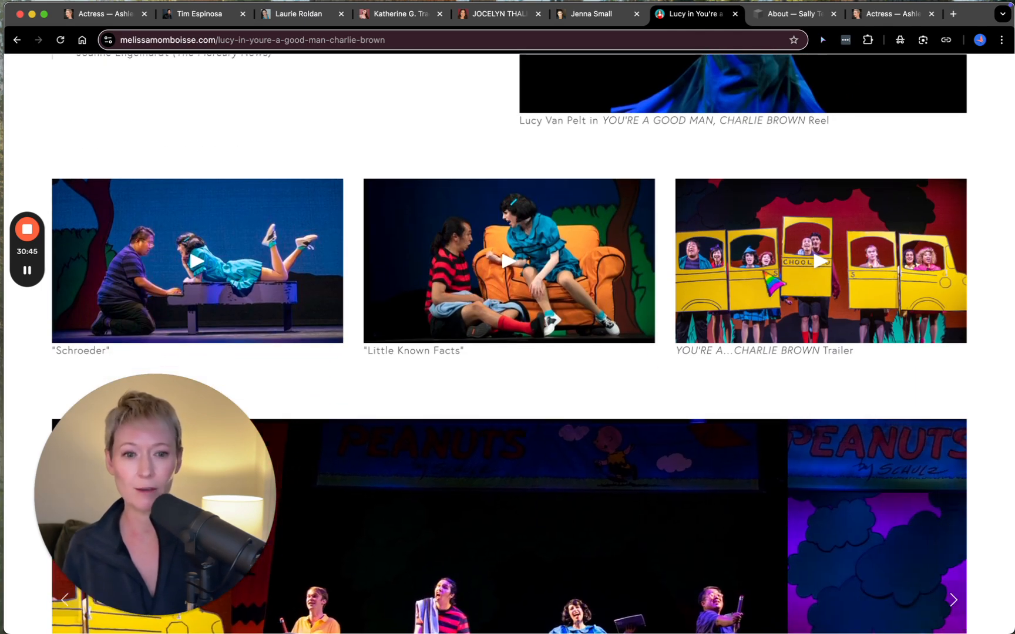
- Examine the rest of the Lucy role page, from the production photo carousel to the headshot and resume in the footer
scroll(523, 490, down, 5)
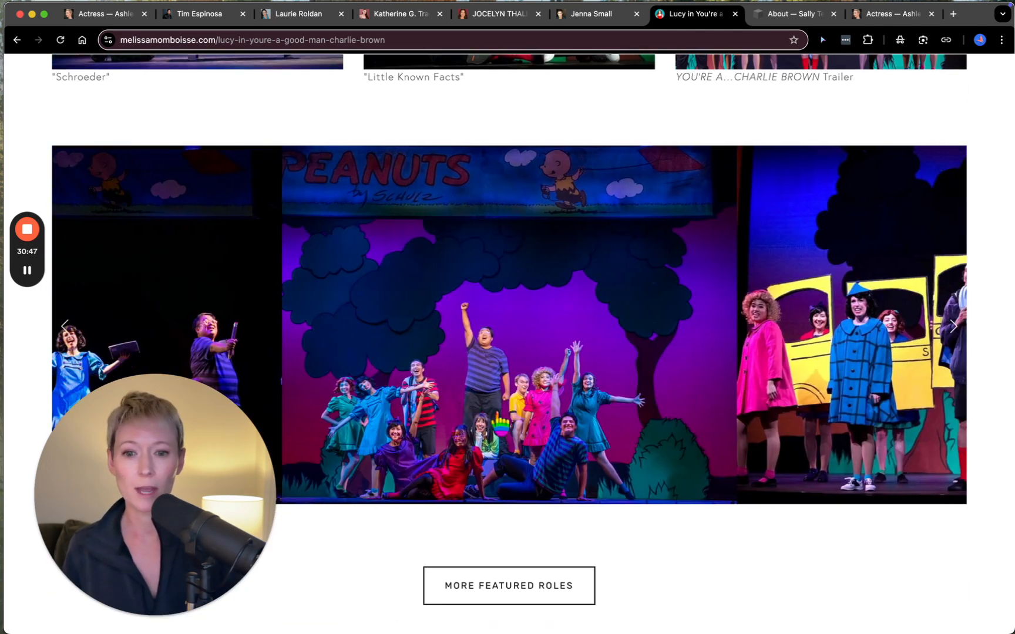
scroll(500, 423, down, 6)
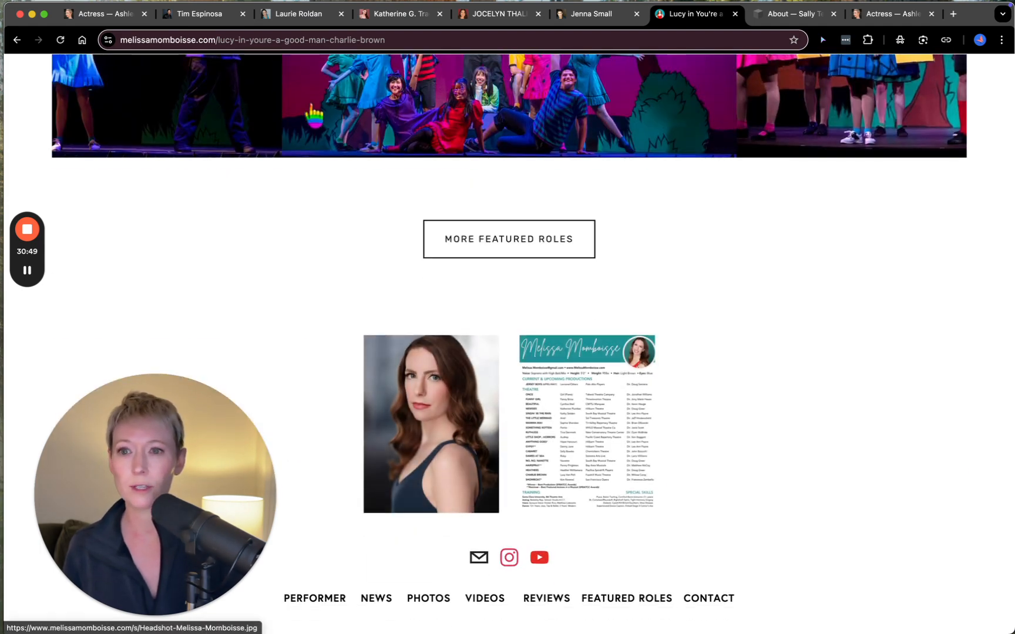
- Switch to the example theatre director's site and review its Director page from the hero image and Directing Reel to the Musical Theatre section
click(222, 17)
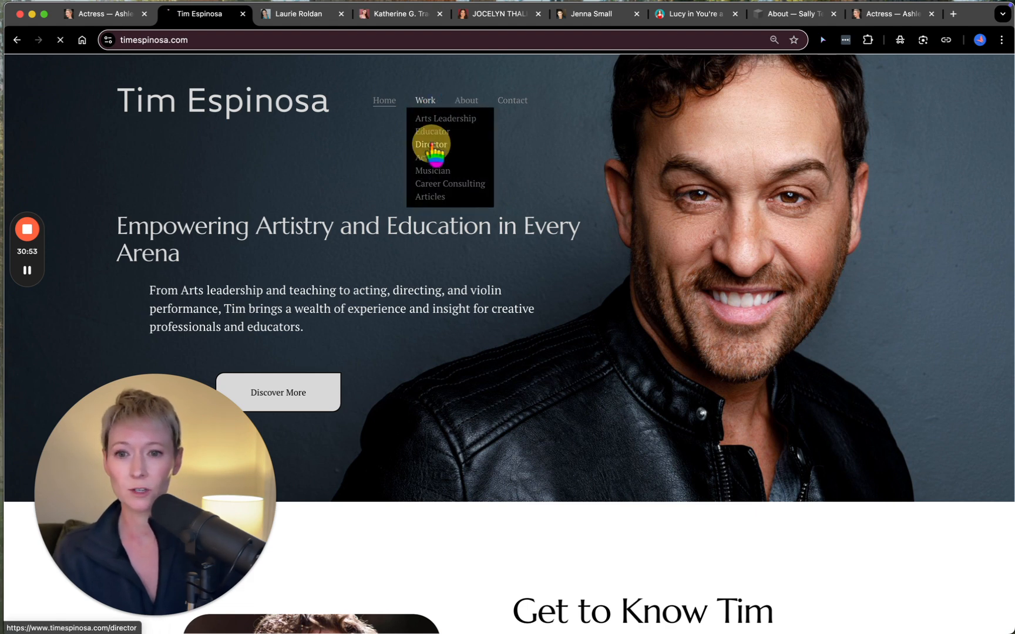
click(432, 147)
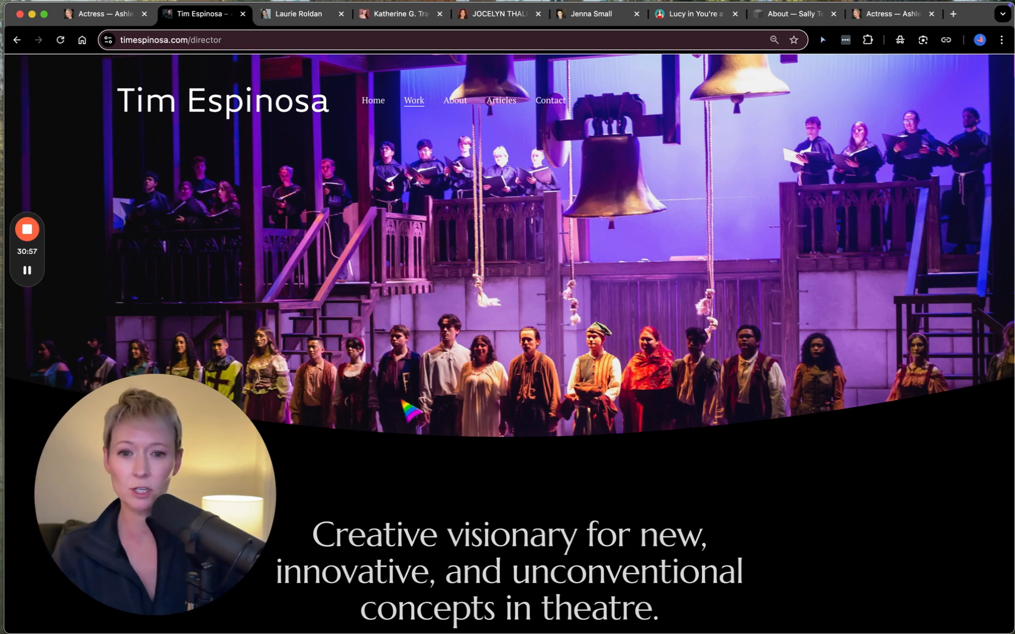
scroll(406, 410, down, 7)
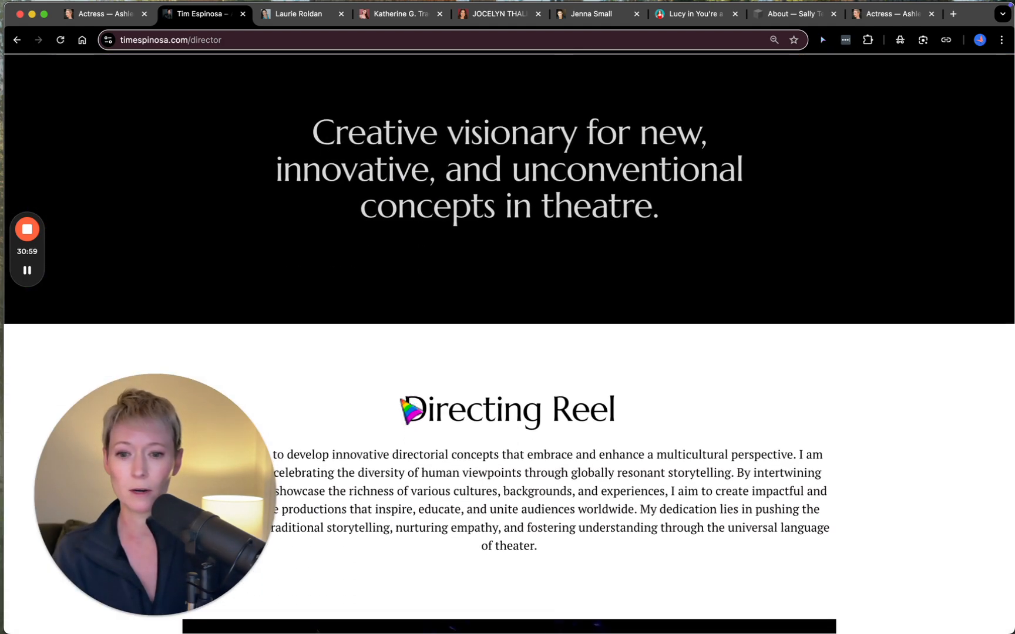
scroll(411, 411, down, 8)
scroll(404, 411, down, 1)
scroll(487, 329, down, 7)
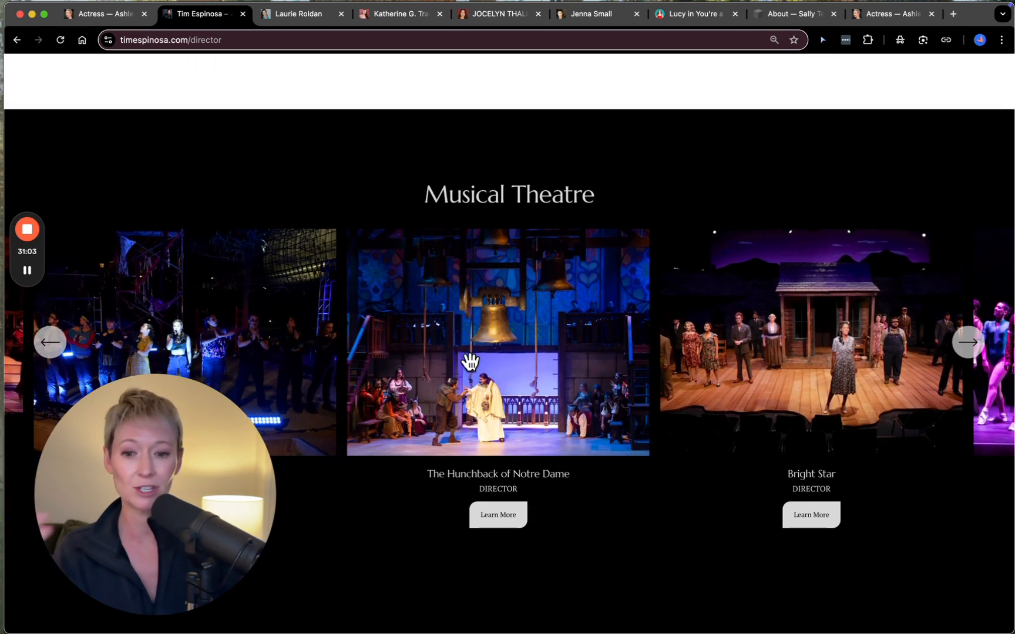
- Advance through the director's Musical Theatre carousel and open the American Idiot production page
scroll(470, 361, down, 2)
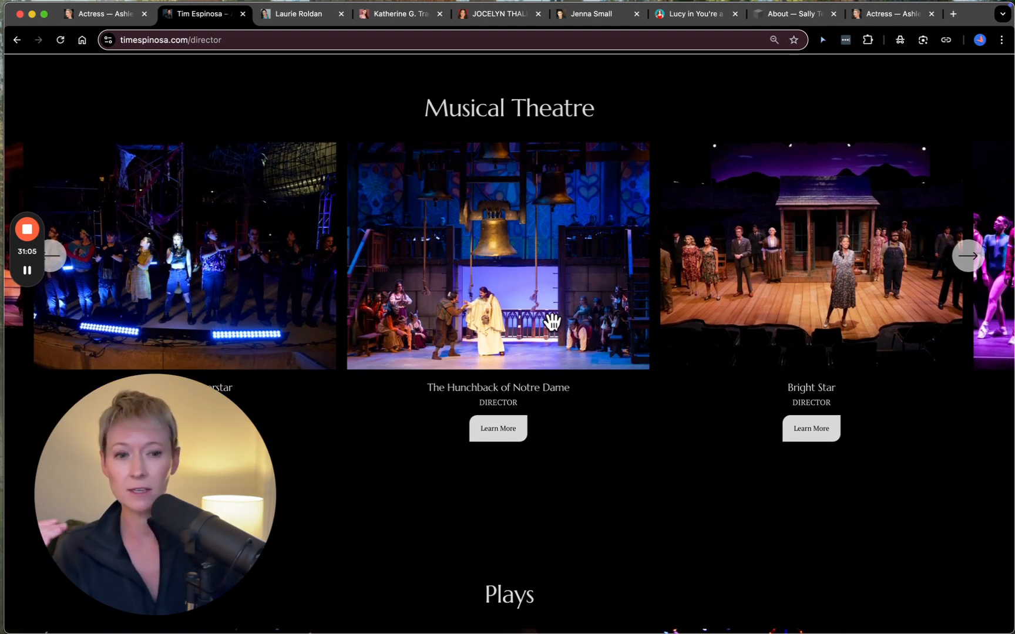
click(970, 262)
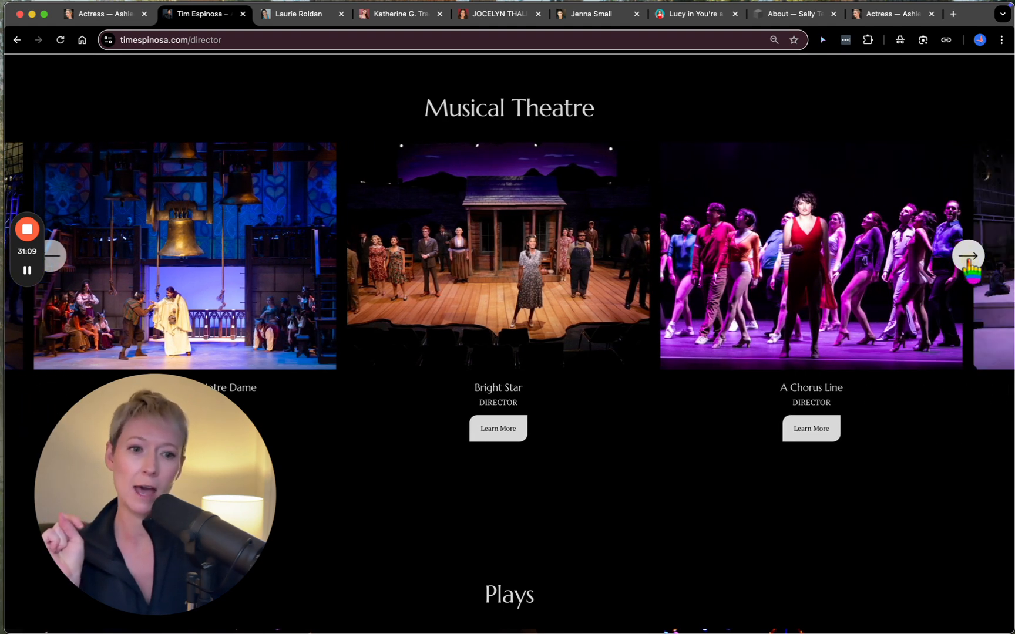
click(970, 259)
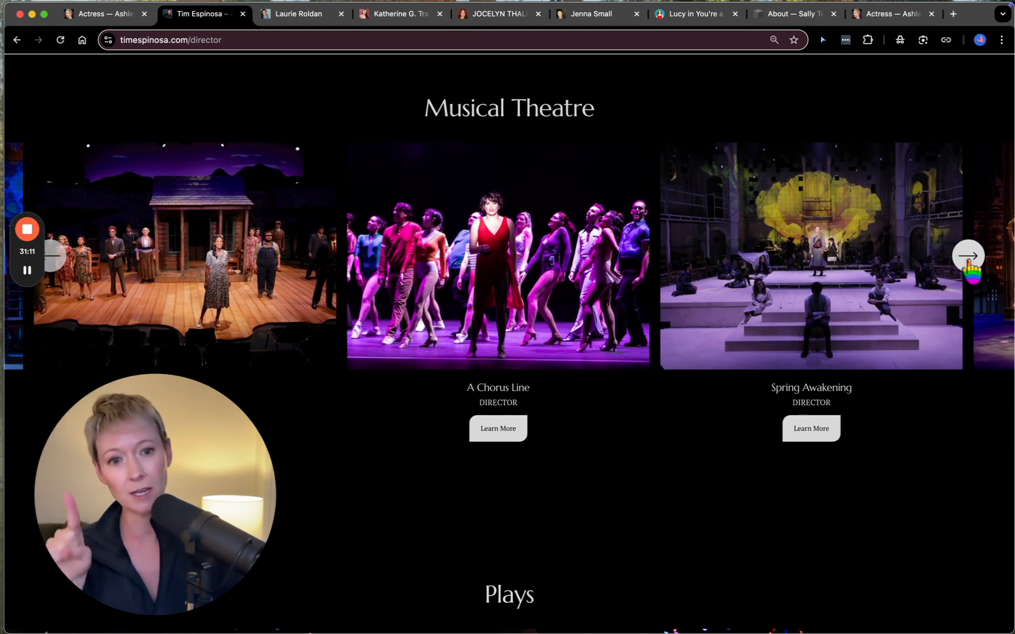
click(970, 258)
click(970, 260)
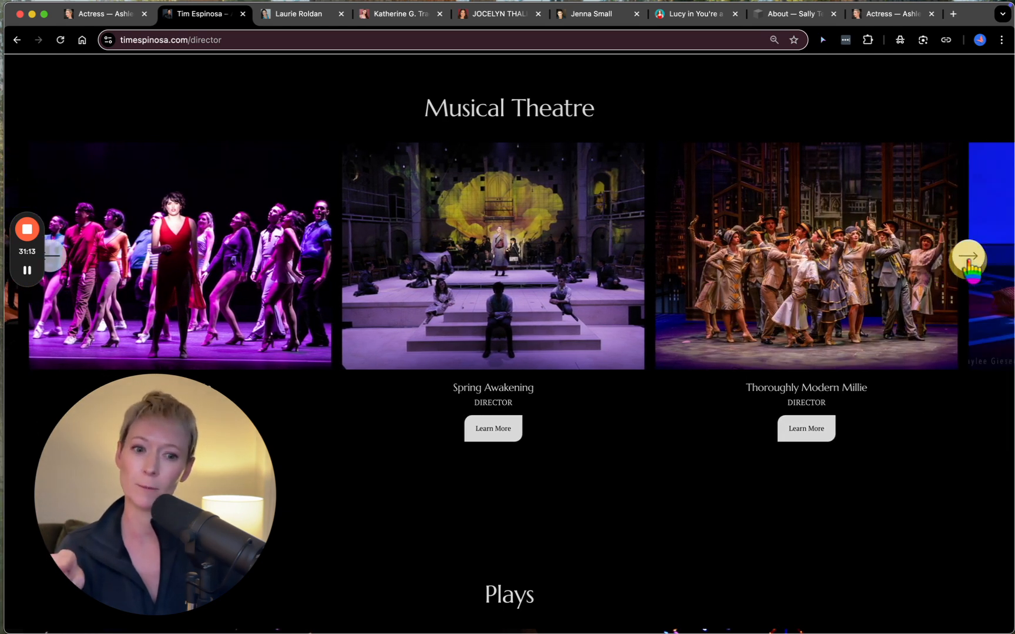
click(970, 258)
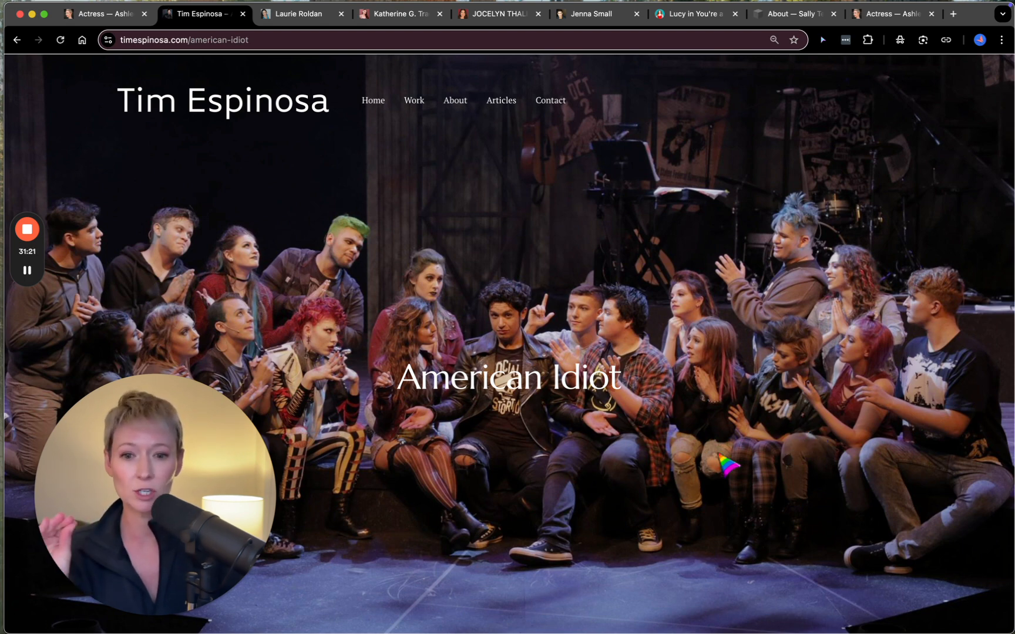
- Review the American Idiot page's Conceptual Vision text, video, production photos, show poster and Production Credits
scroll(520, 395, down, 10)
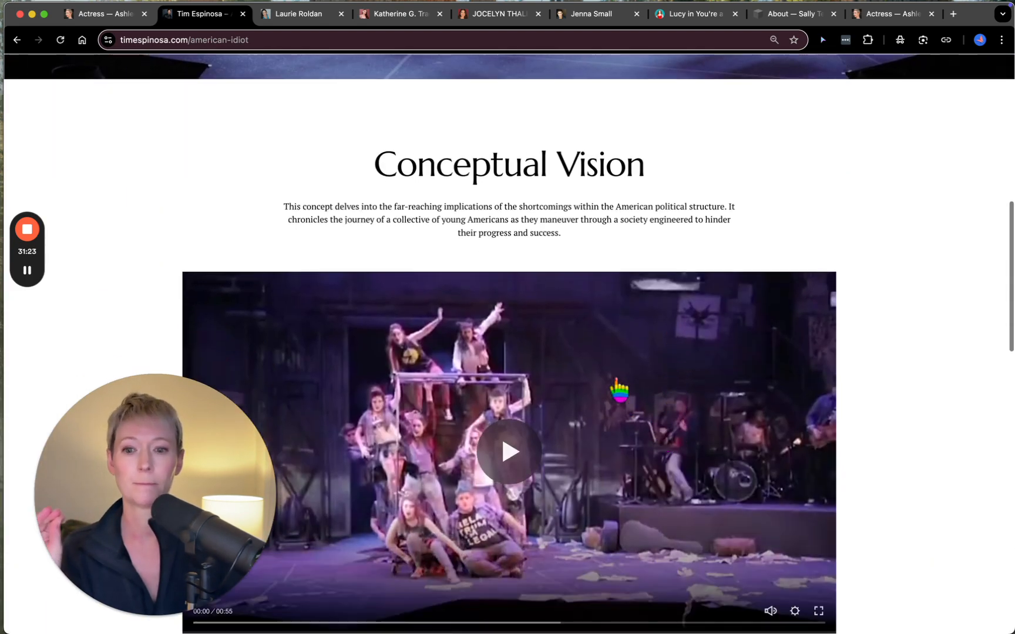
scroll(614, 381, down, 2)
scroll(614, 381, down, 12)
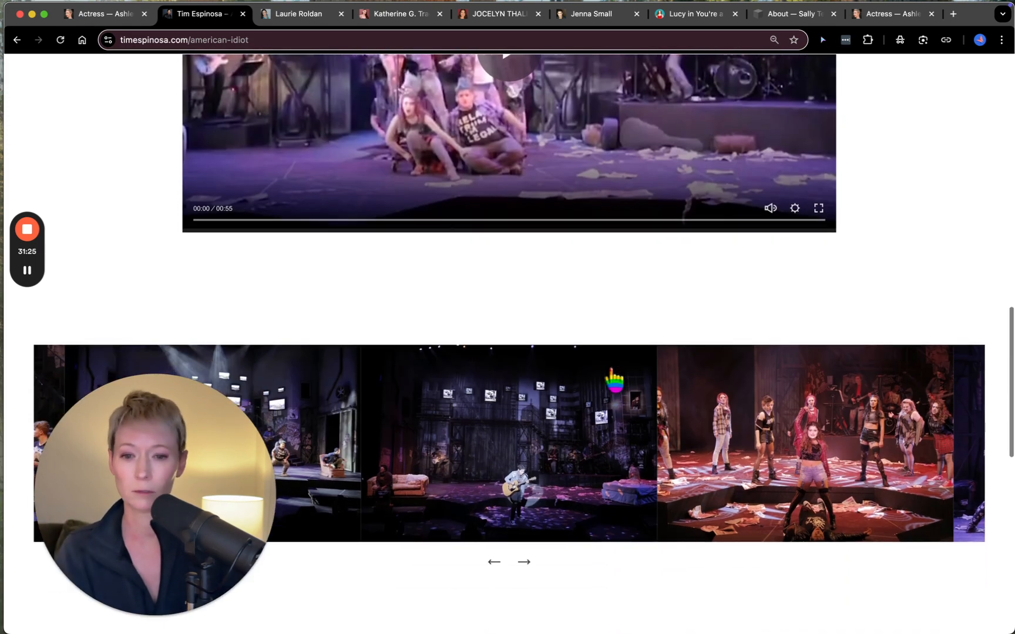
scroll(528, 404, down, 9)
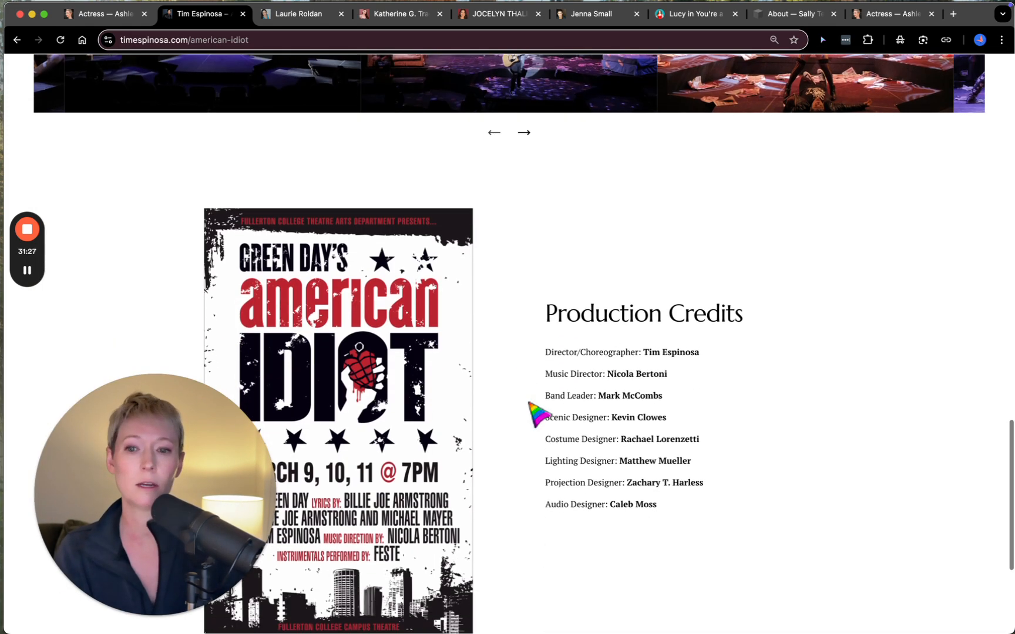
scroll(551, 476, down, 10)
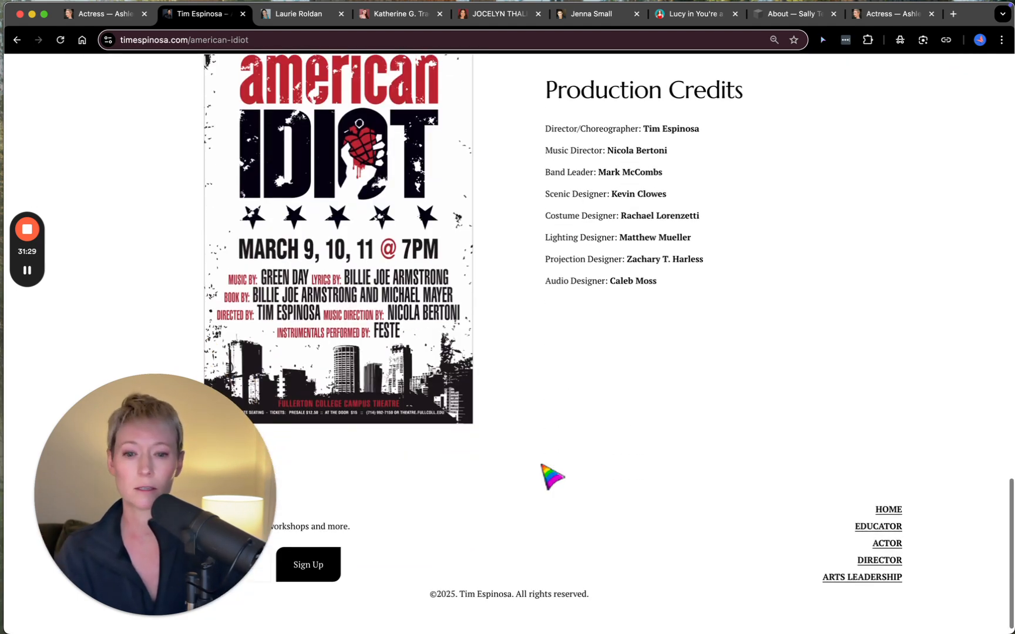
scroll(551, 476, up, 20)
scroll(488, 411, up, 10)
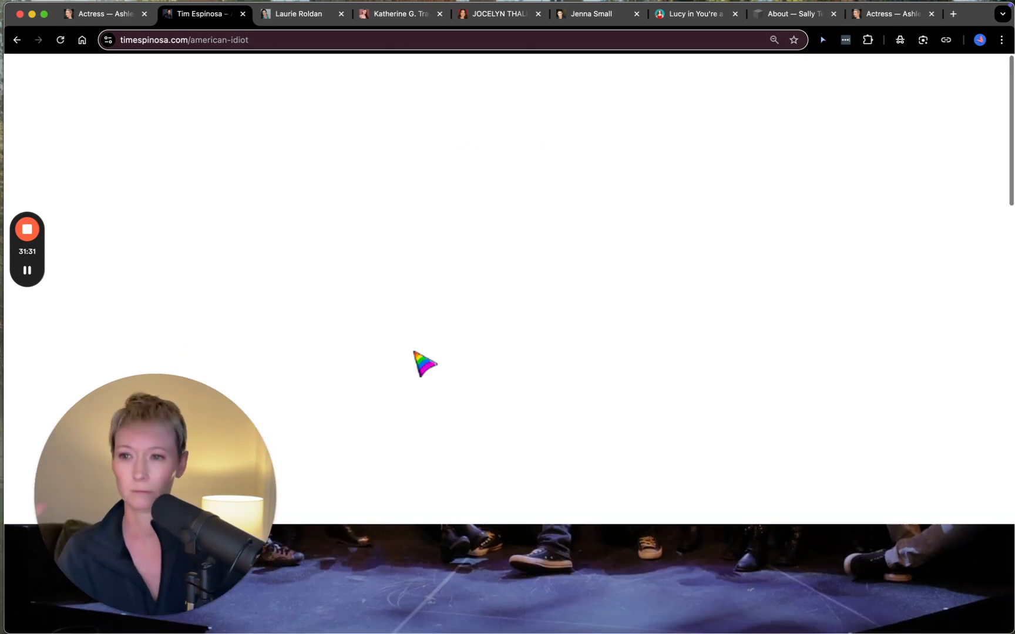
- Switch back to the Actress page in the Squarespace editor and find the press quote section below Featured Roles
click(111, 16)
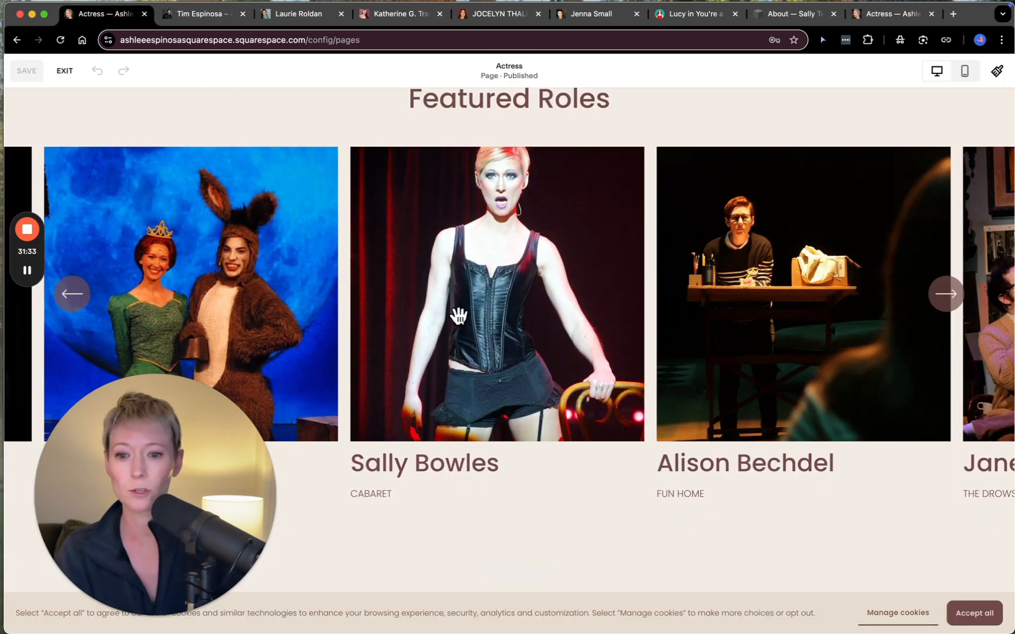
scroll(471, 342, down, 8)
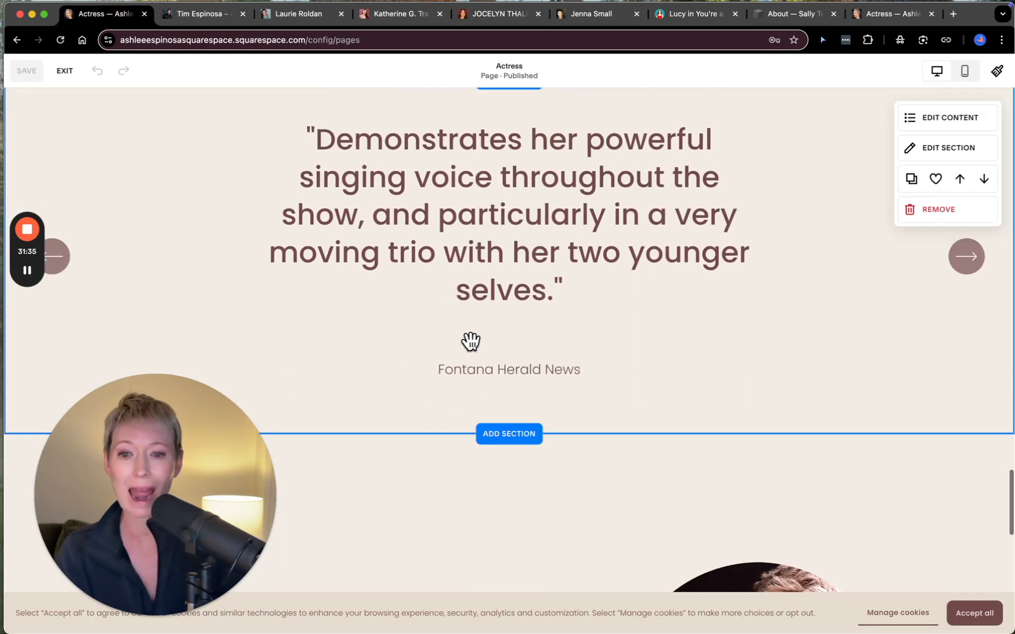
scroll(504, 291, up, 2)
- Browse the Quotes layouts for a new section above the press quote, and close the section picker without adding one
click(514, 154)
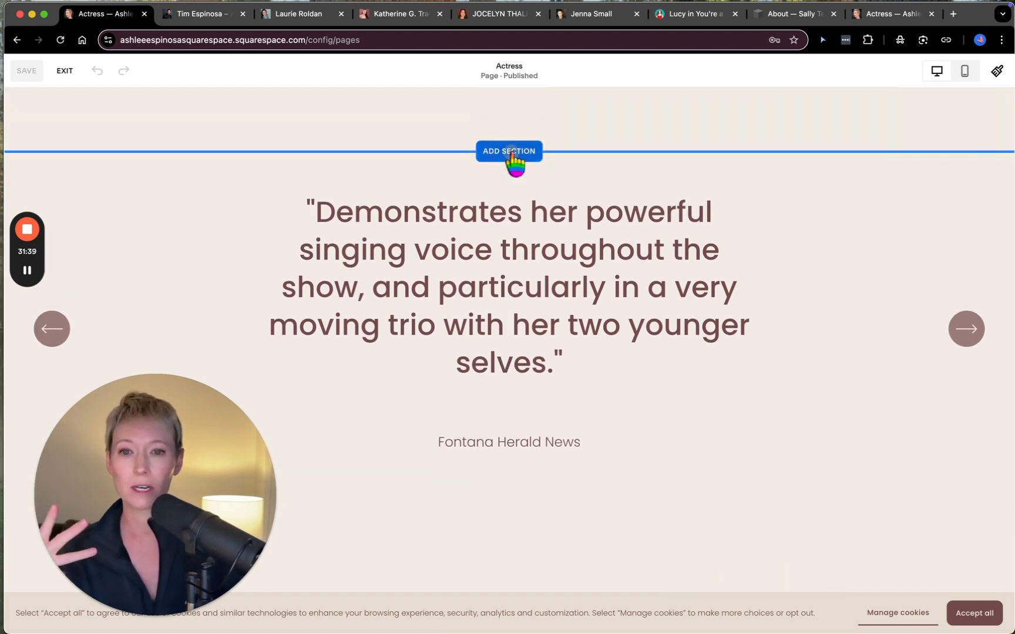
scroll(150, 370, down, 3)
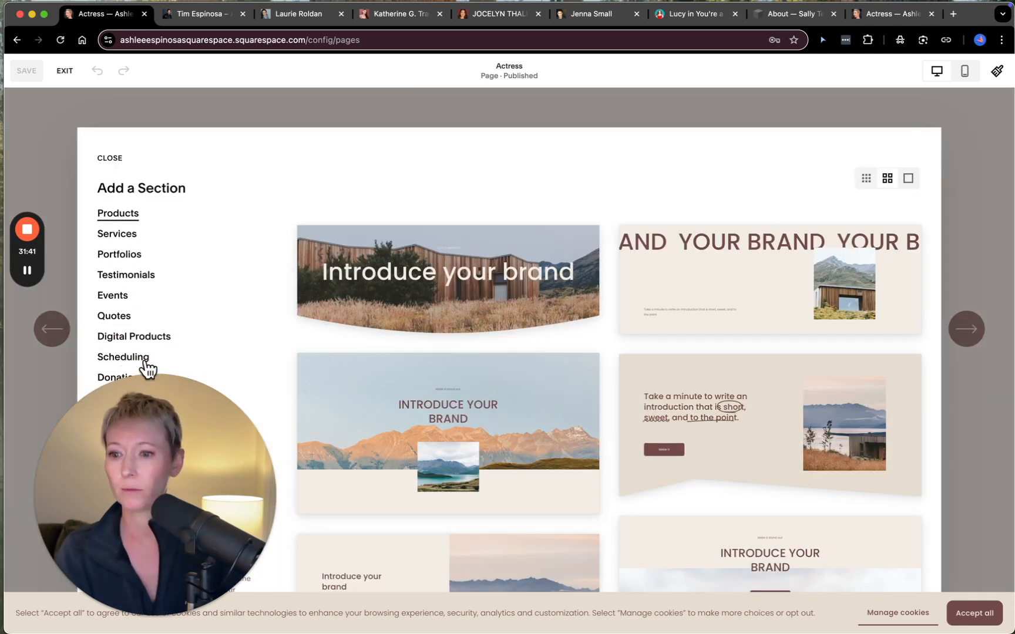
click(114, 316)
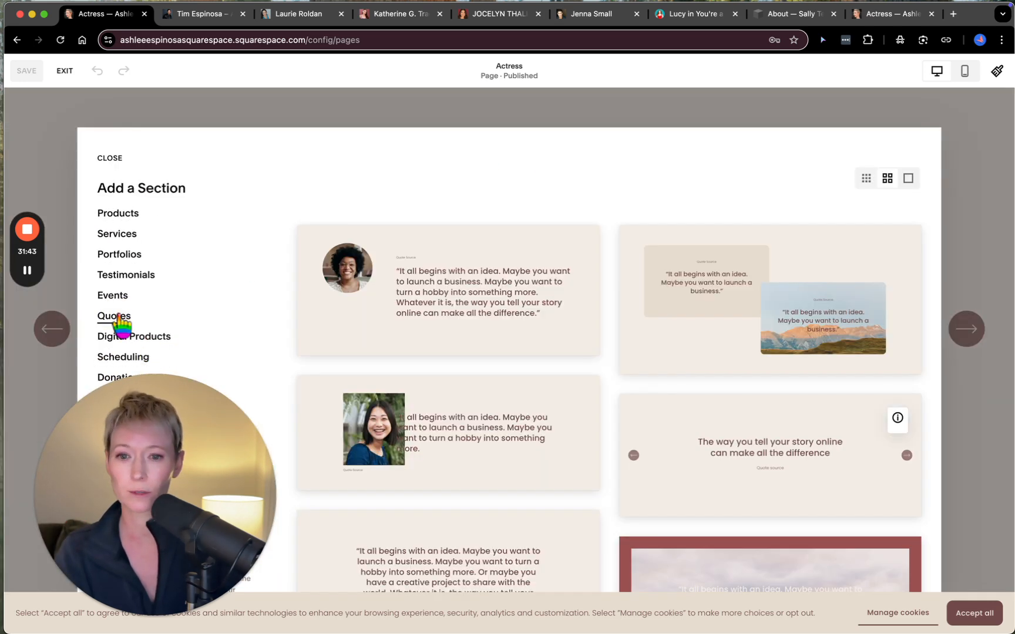
scroll(673, 358, down, 5)
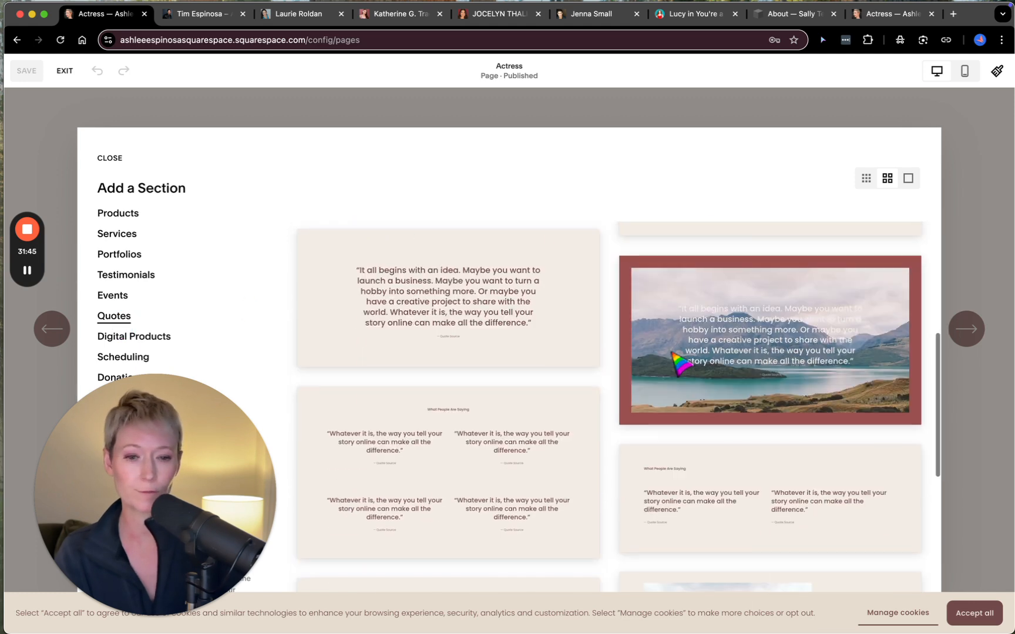
scroll(682, 362, up, 3)
scroll(676, 363, up, 2)
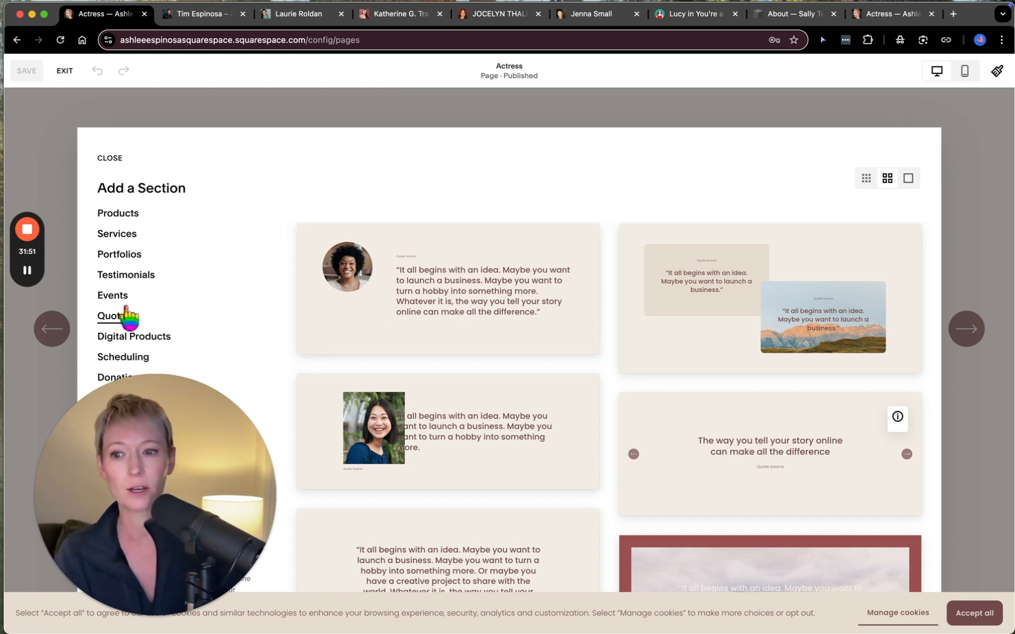
scroll(129, 322, down, 1)
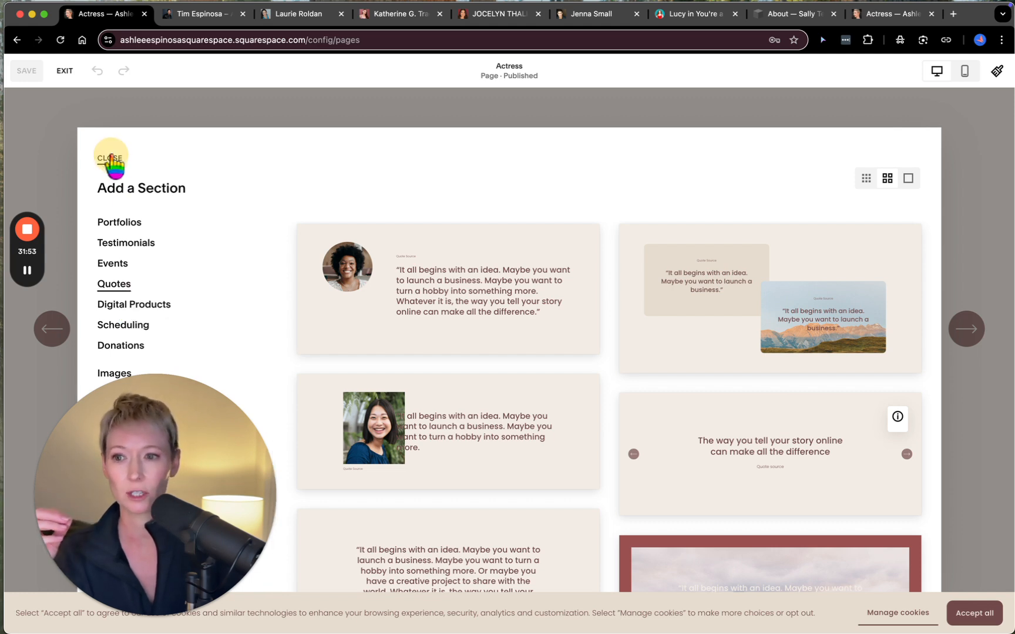
click(111, 158)
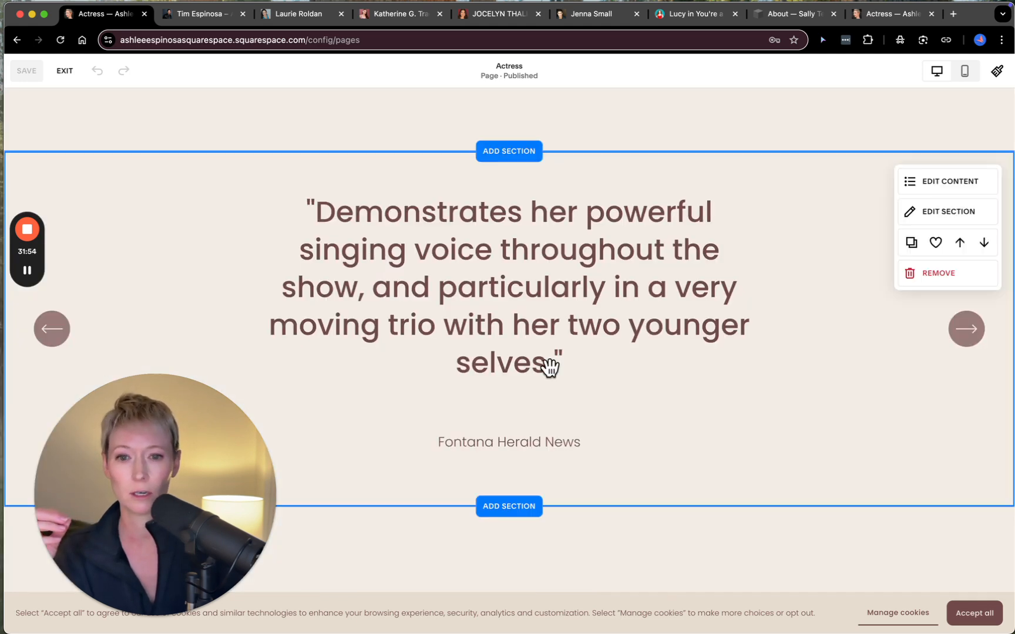
- Inspect the press quote slideshow's Elements, Content and Design settings
click(948, 183)
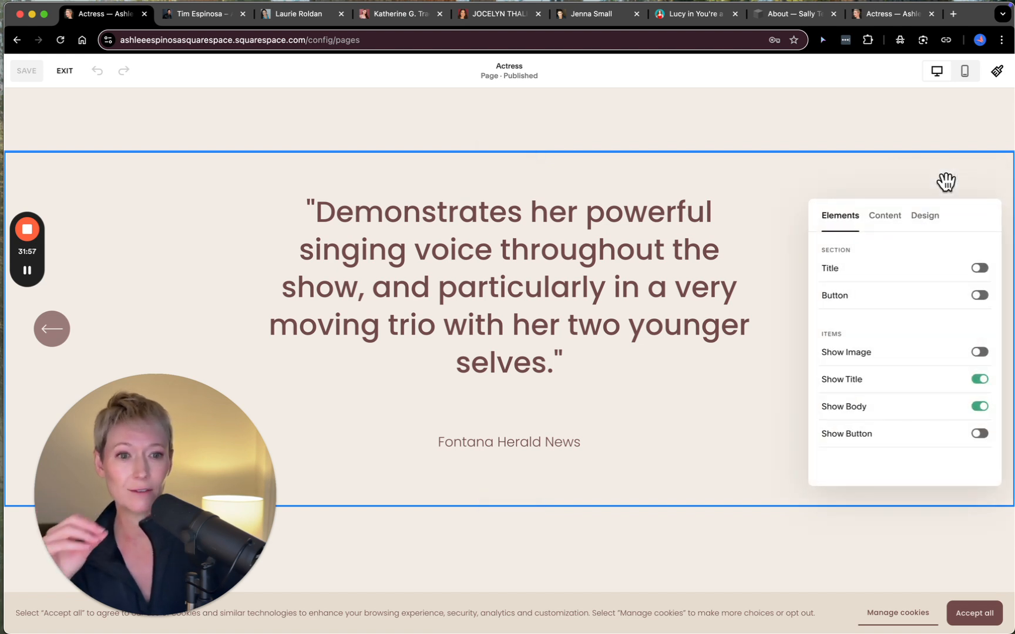
click(886, 218)
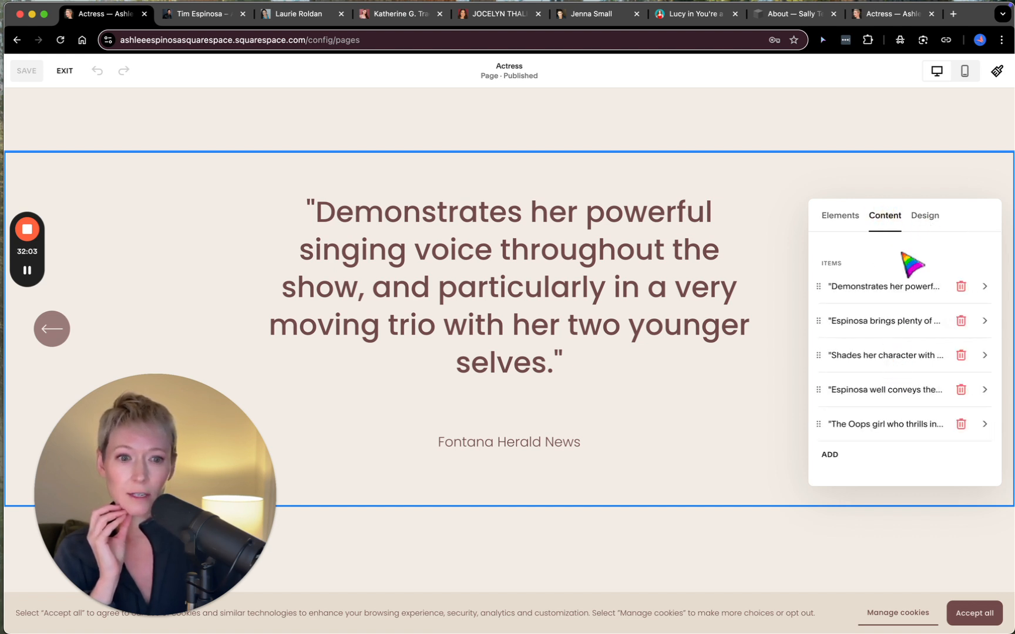
click(924, 216)
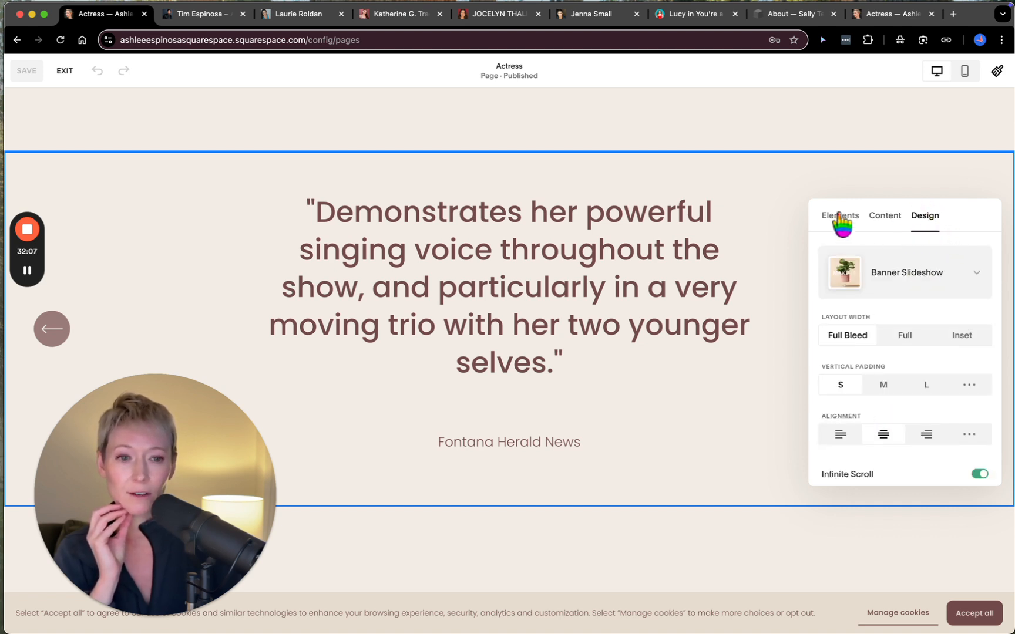
click(797, 212)
- Inspect the Design, Background and Colors settings of the "Expanding Into On-Screen Work" section, including its available color themes
scroll(800, 217, down, 8)
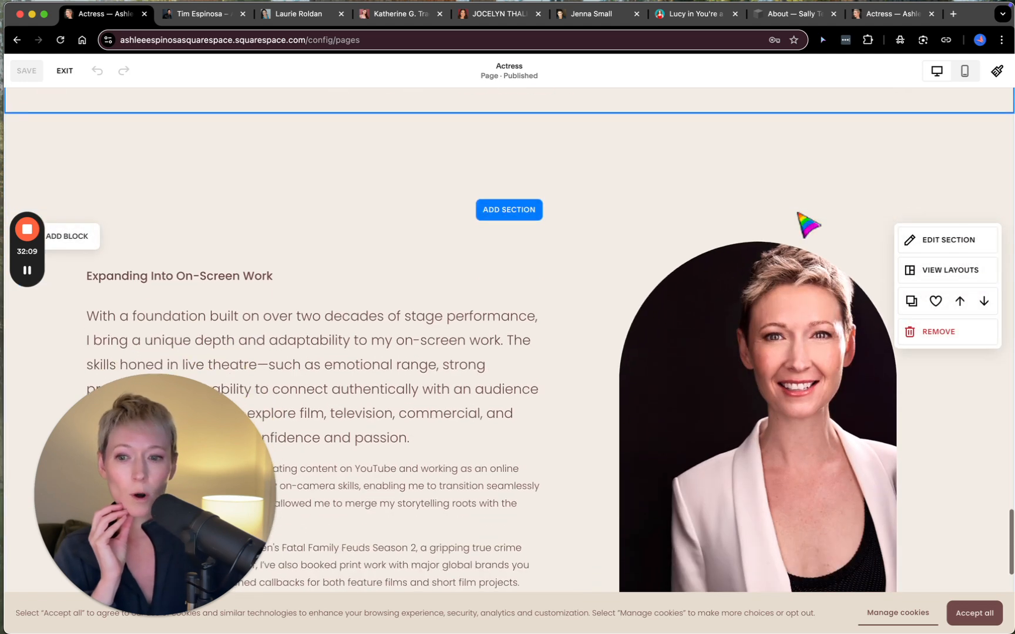
click(952, 145)
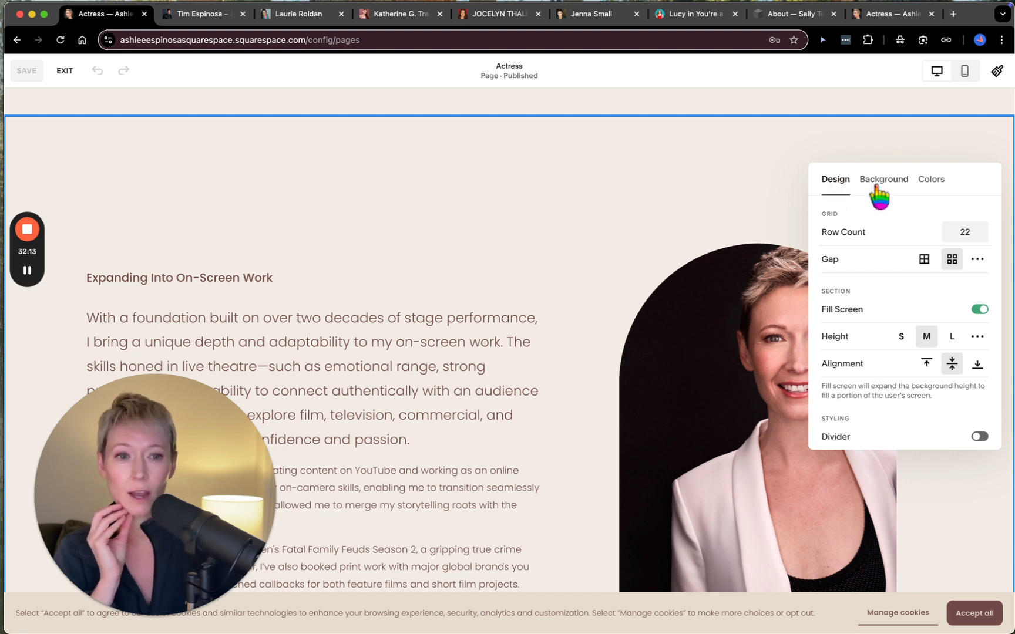
click(884, 183)
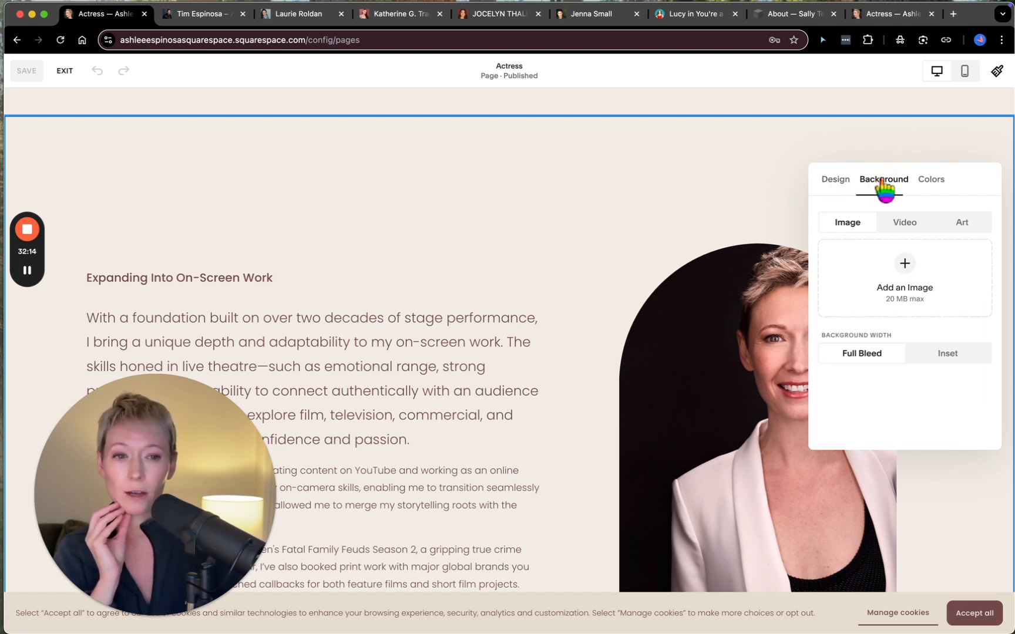
click(935, 183)
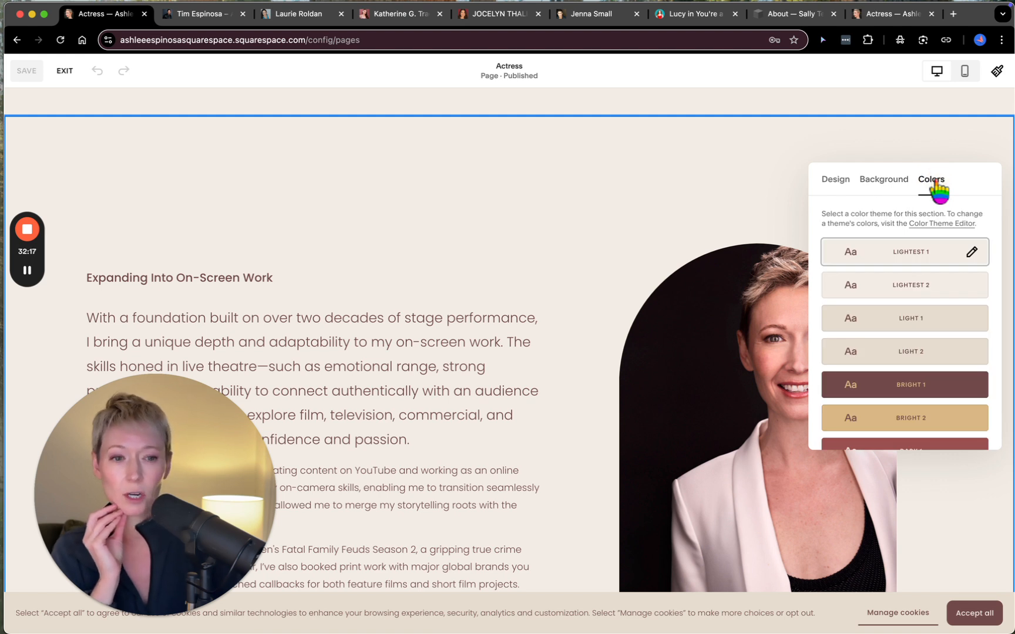
scroll(896, 418, down, 4)
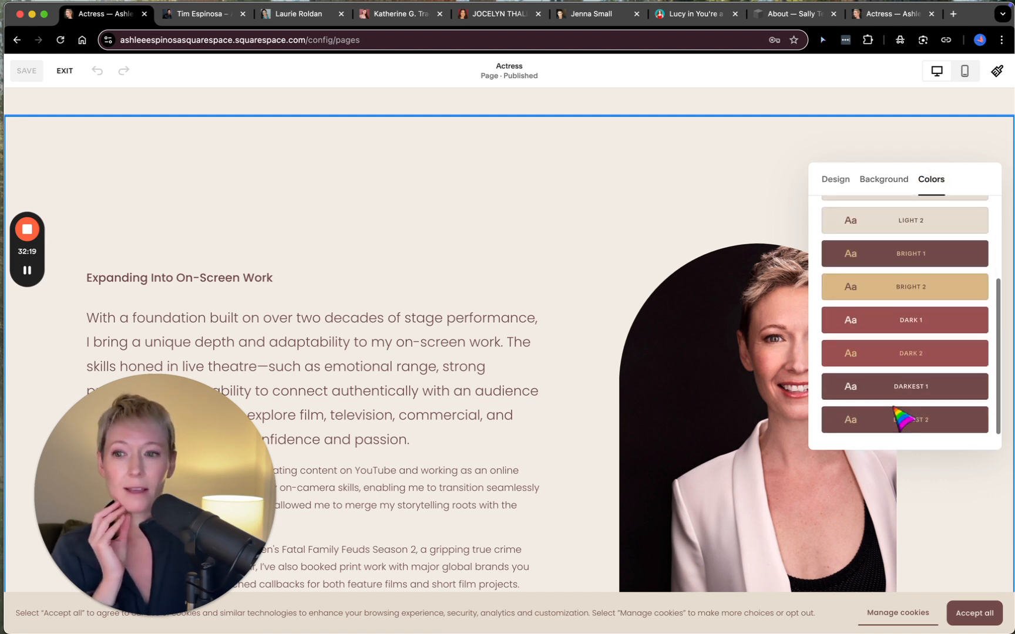
scroll(903, 348, down, 1)
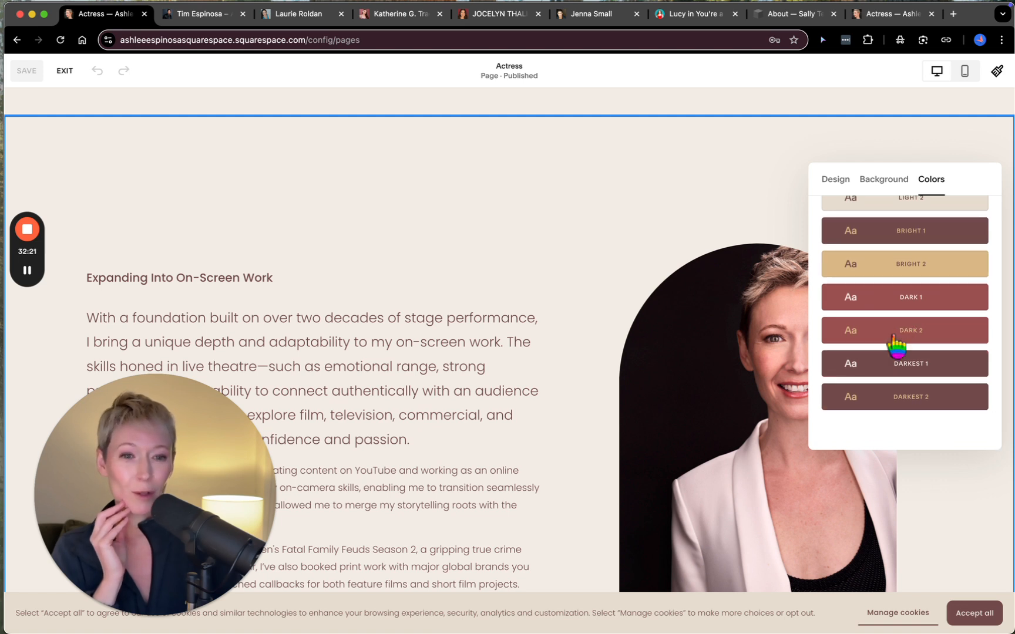
click(544, 234)
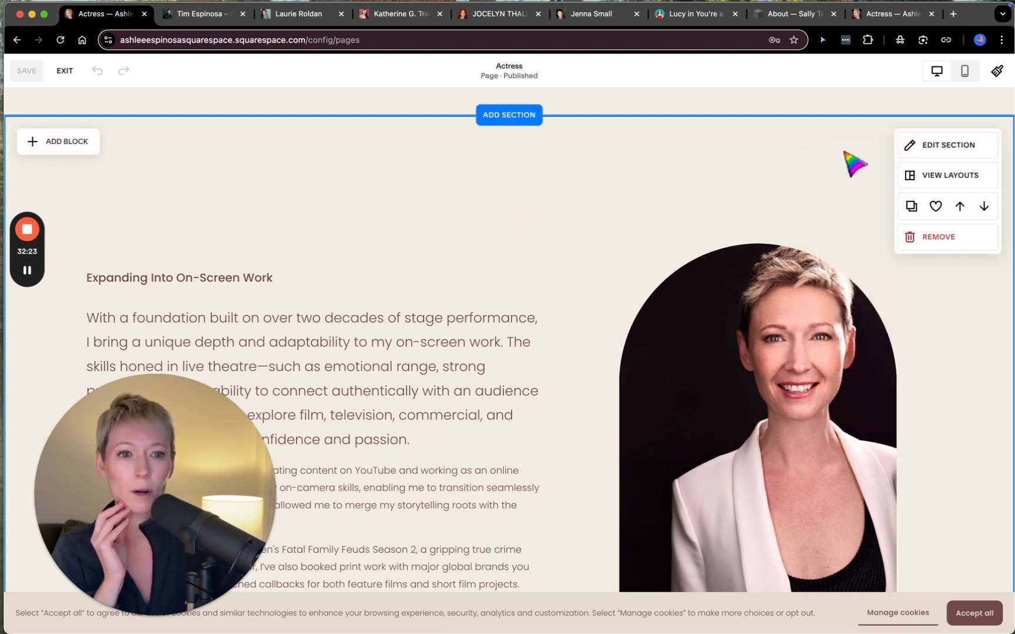
- Browse the alternative layouts for the "Expanding Into On-Screen Work" section and close them without applying one
click(943, 176)
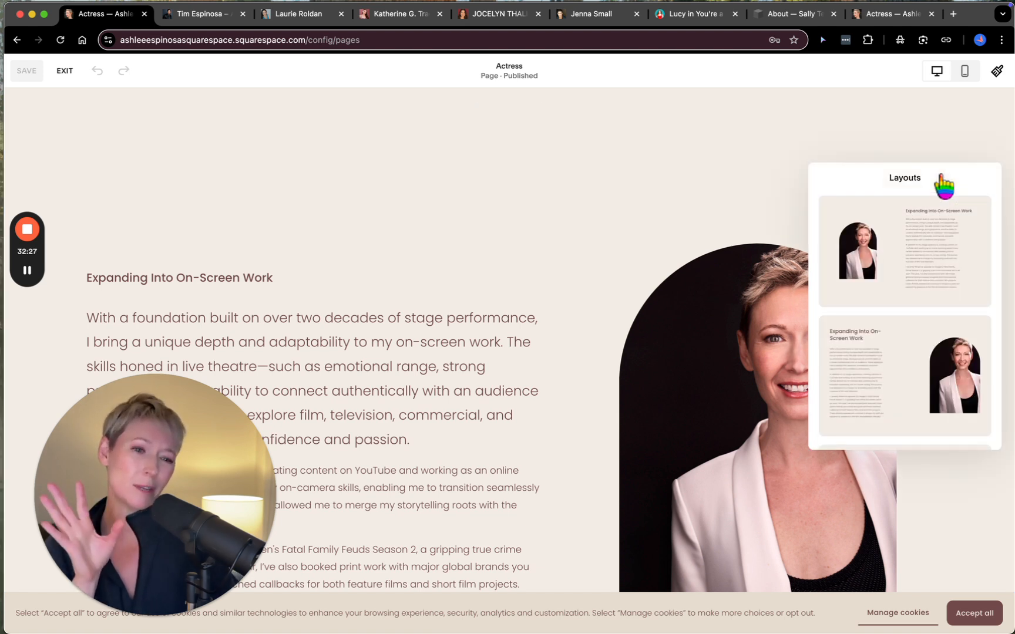
scroll(883, 385, down, 5)
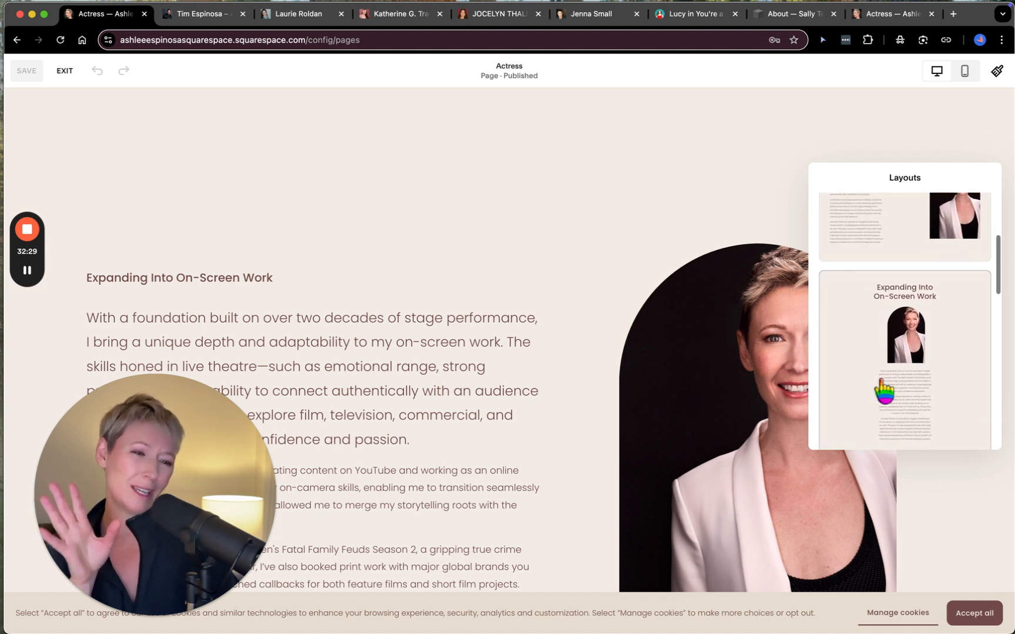
scroll(891, 341, down, 4)
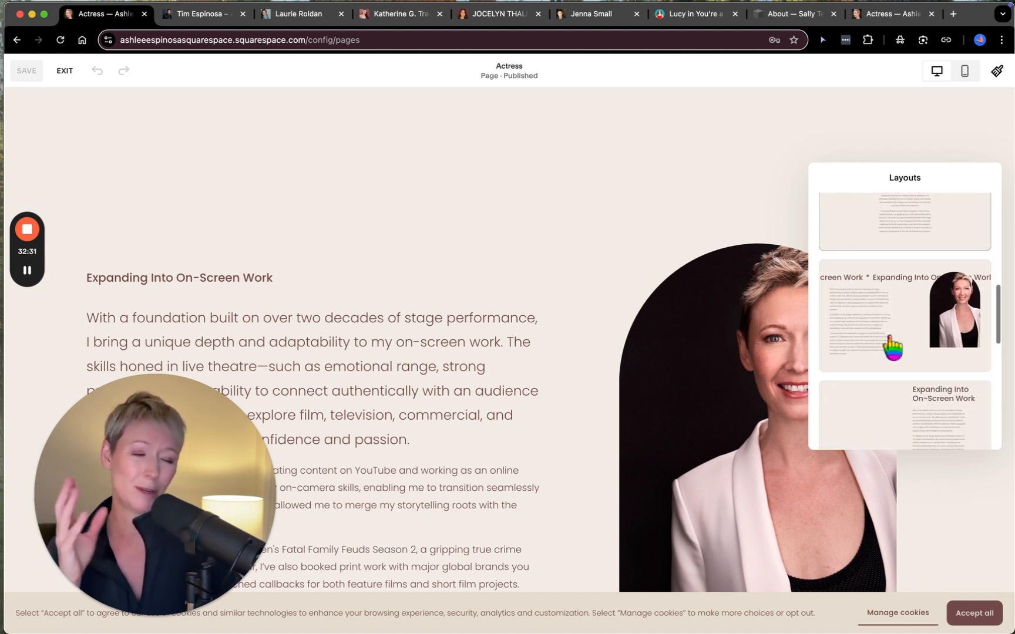
scroll(890, 347, down, 6)
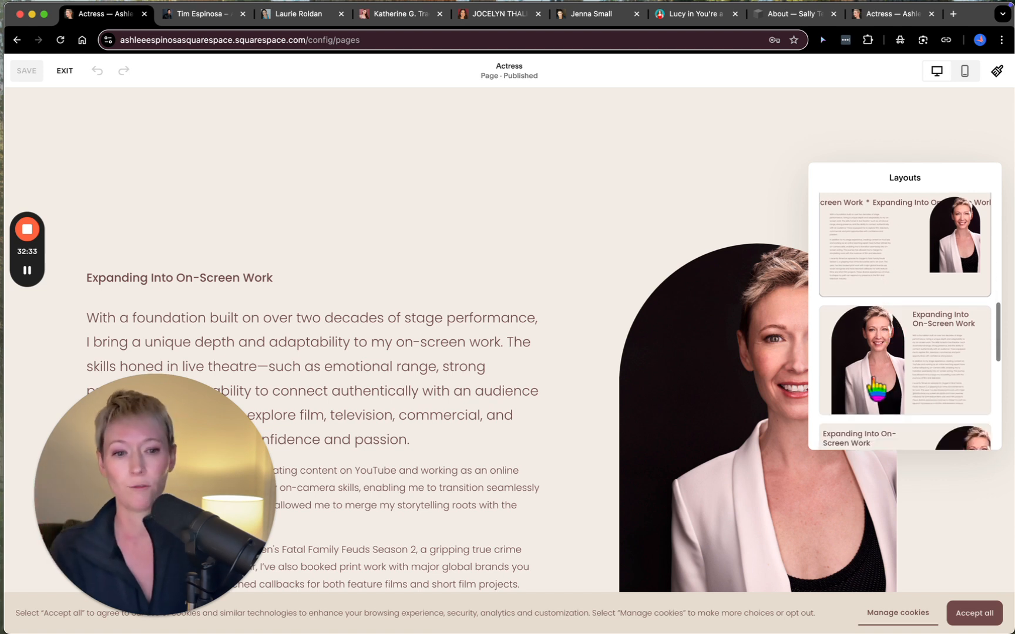
scroll(882, 393, down, 3)
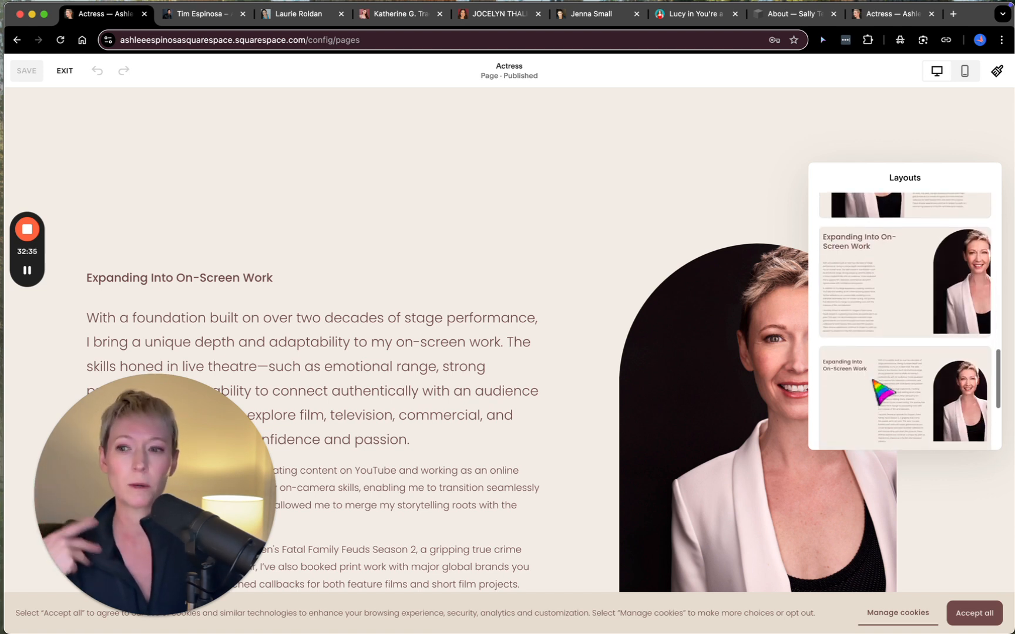
click(607, 206)
- Exit editing of the Actress page and examine the Work entry in the site's header navigation
scroll(607, 208, down, 5)
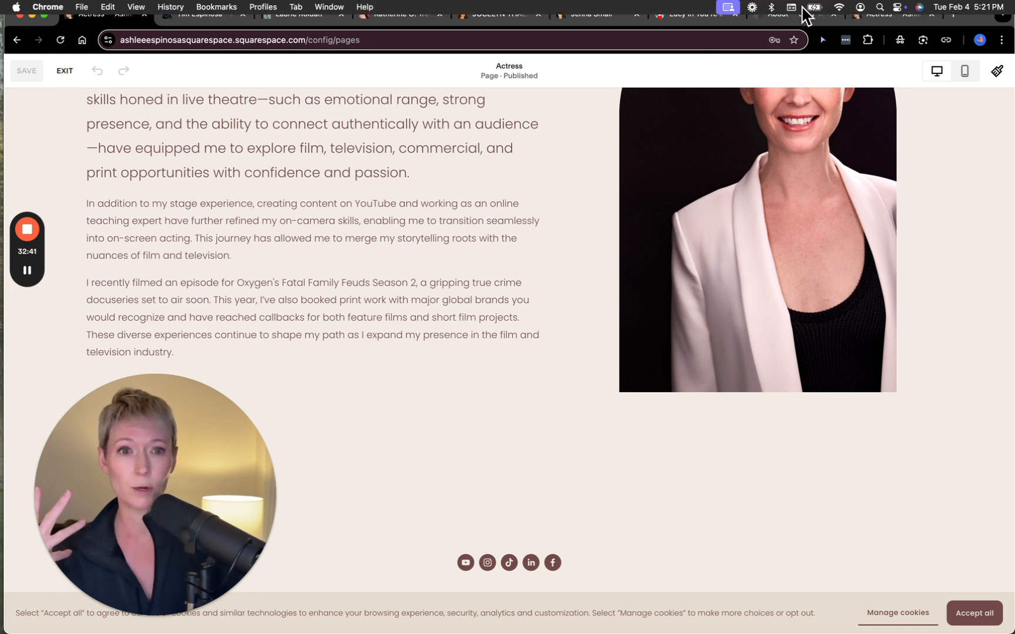
click(65, 71)
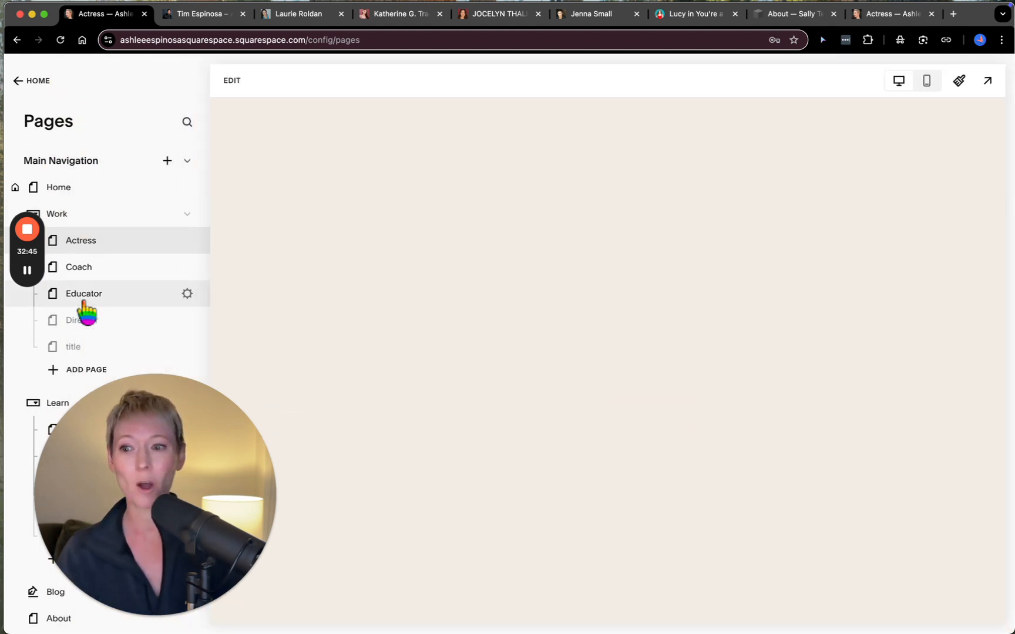
scroll(85, 312, down, 3)
scroll(115, 238, up, 3)
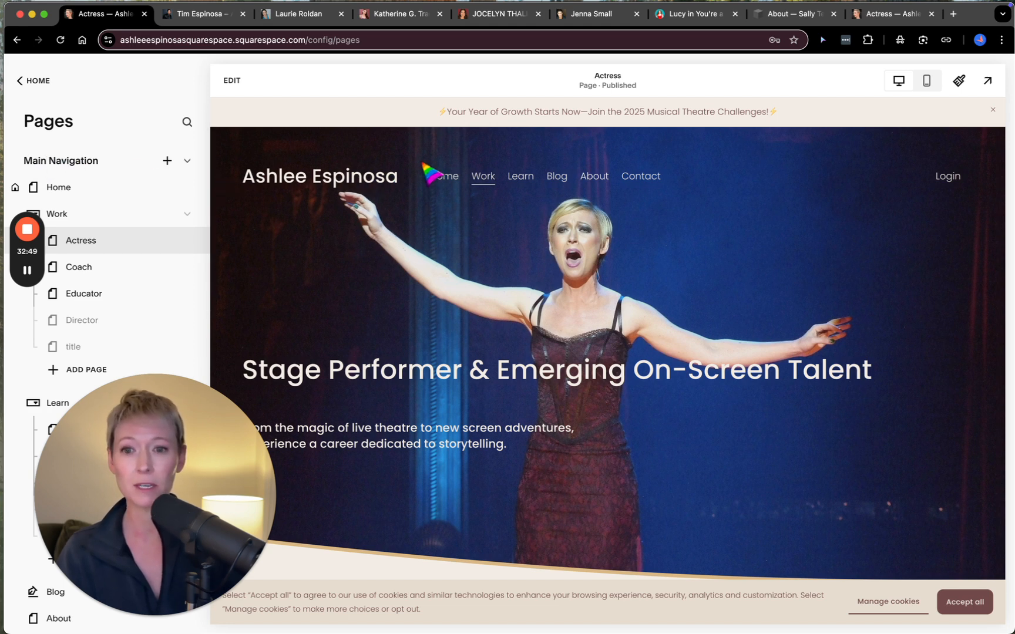
mouse_move(484, 180)
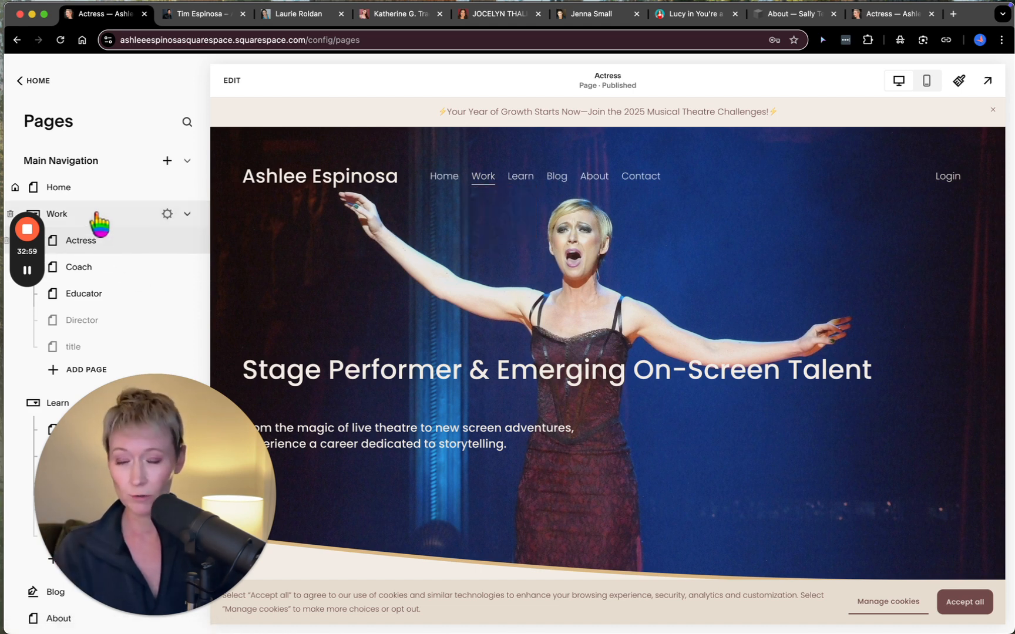
- Add a dropdown to the Main Navigation and name it "title of dropdown"
click(168, 168)
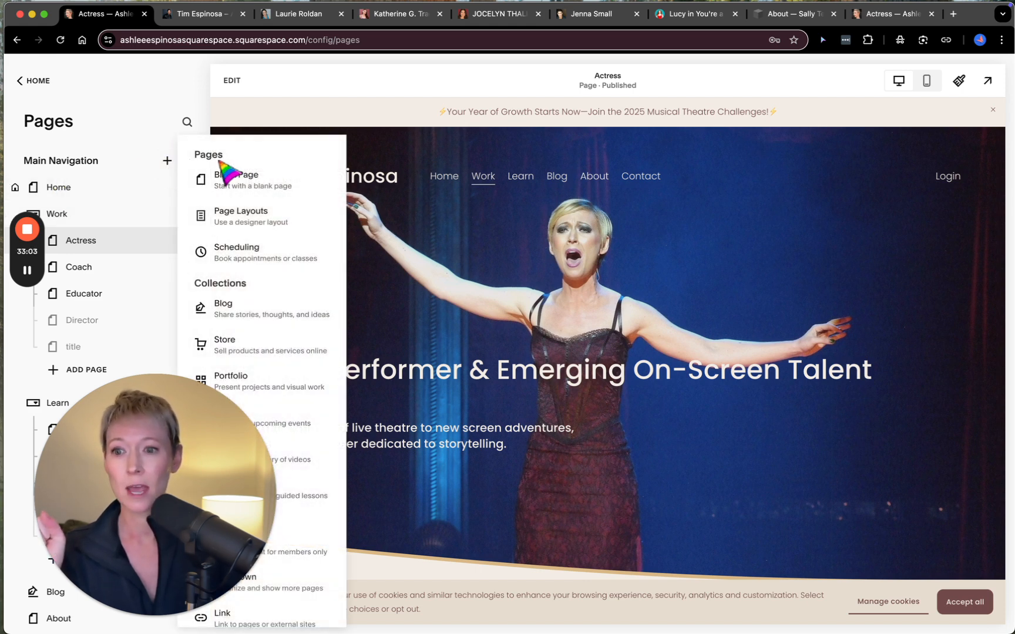
scroll(258, 303, down, 1)
drag(186, 427, 847, 344)
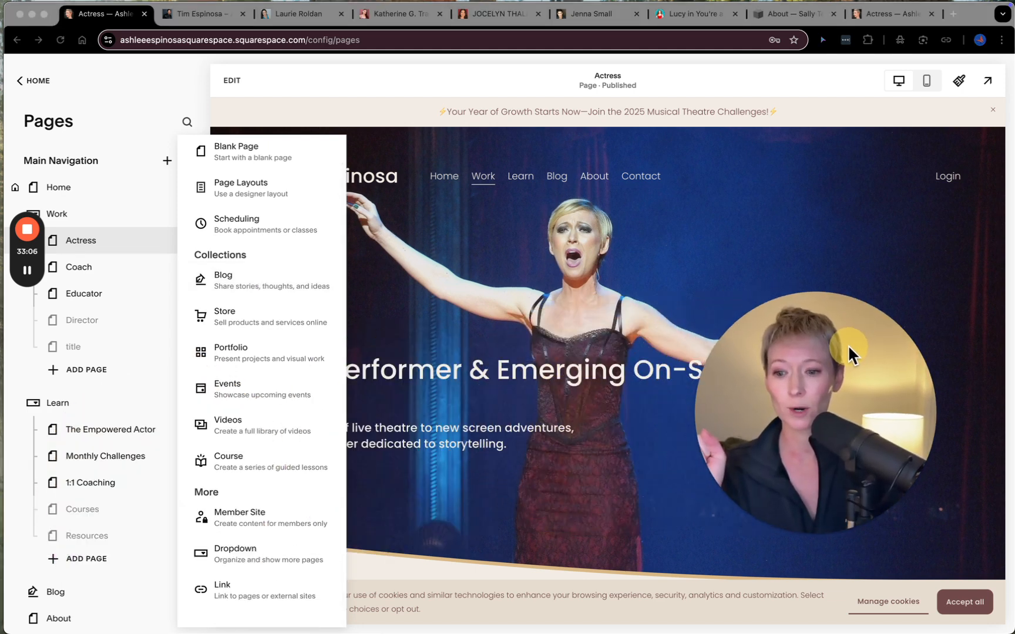
click(233, 552)
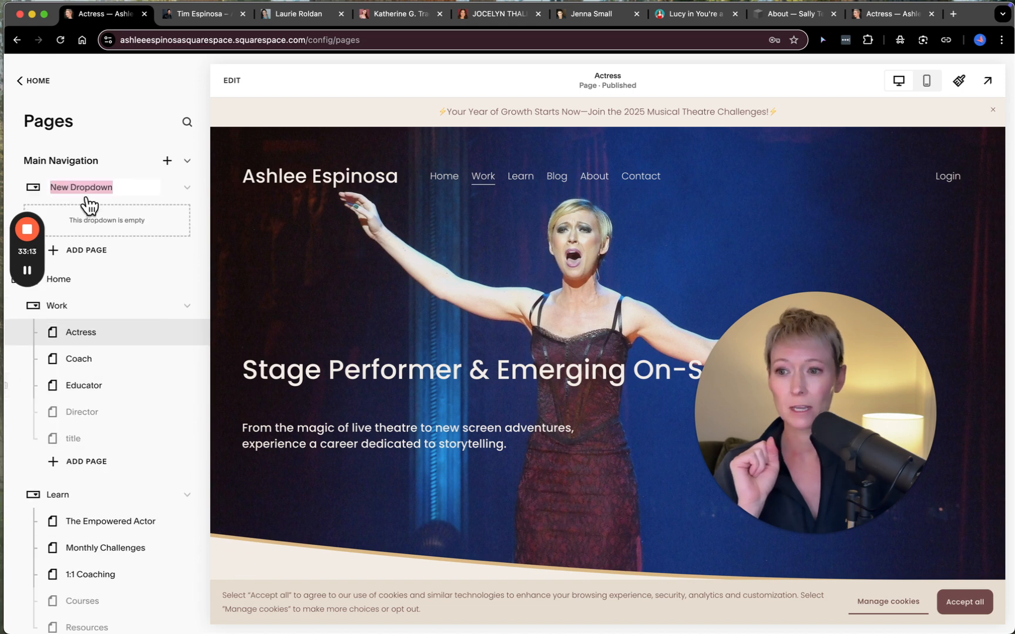
text(title)
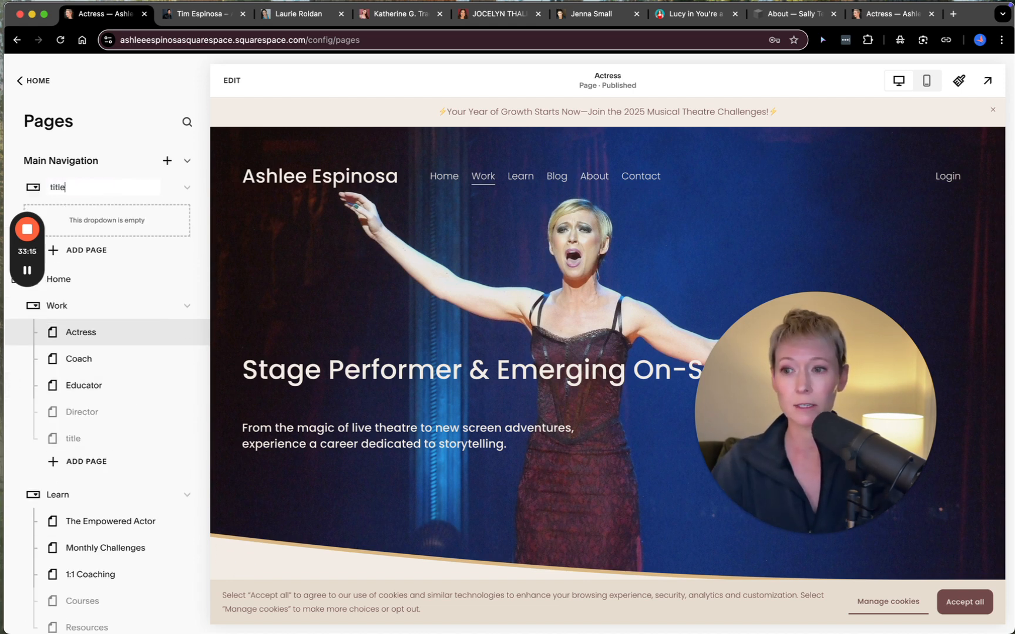
text( of dropdown)
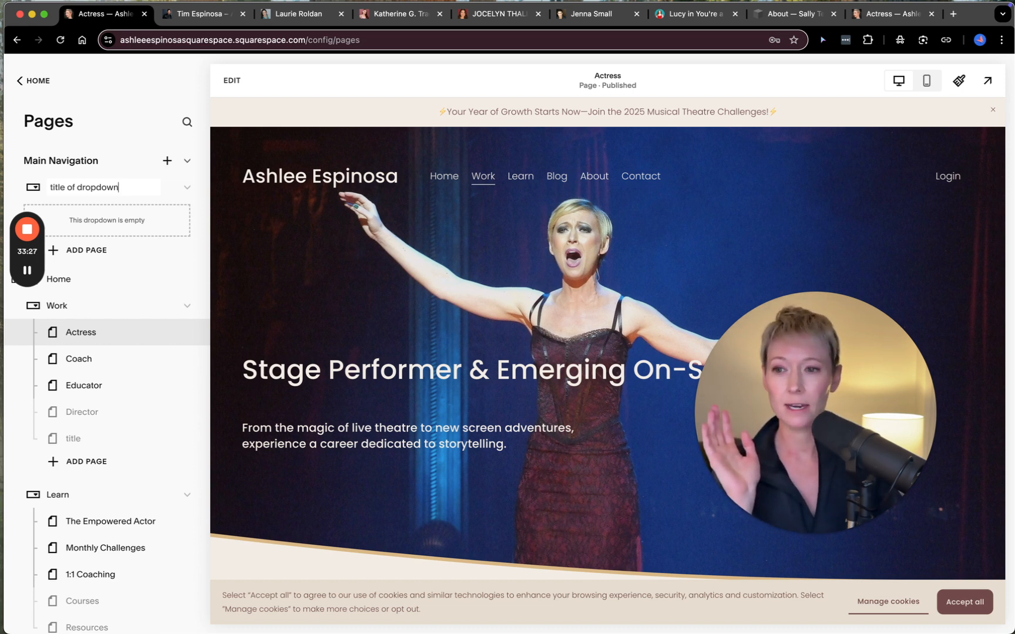
key(Return)
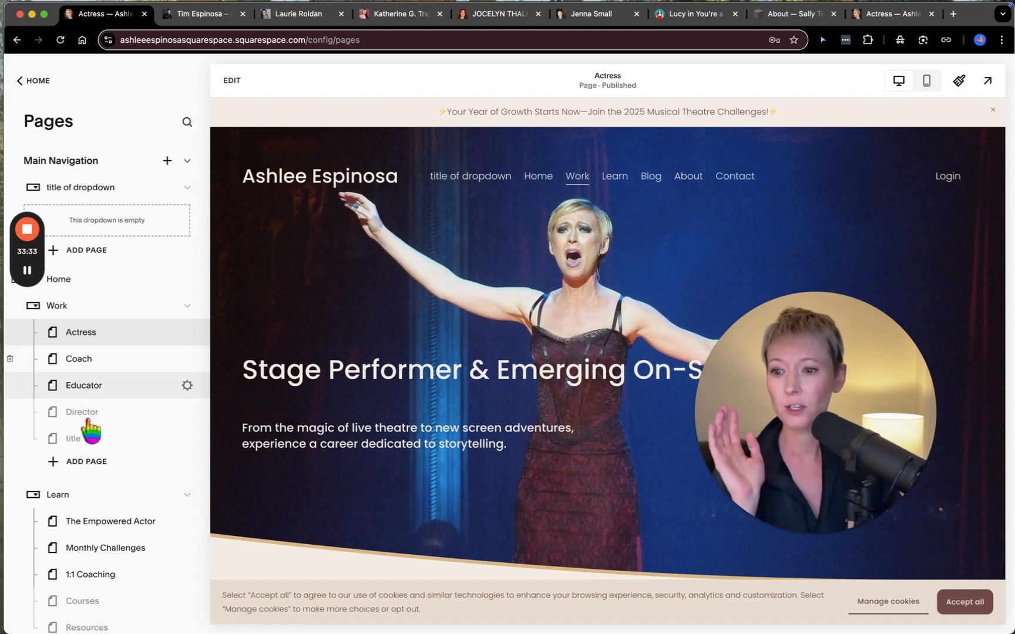
- Try to move the disabled "title" page from the Work menu into the empty "title of dropdown" dropdown
drag(93, 436, 109, 223)
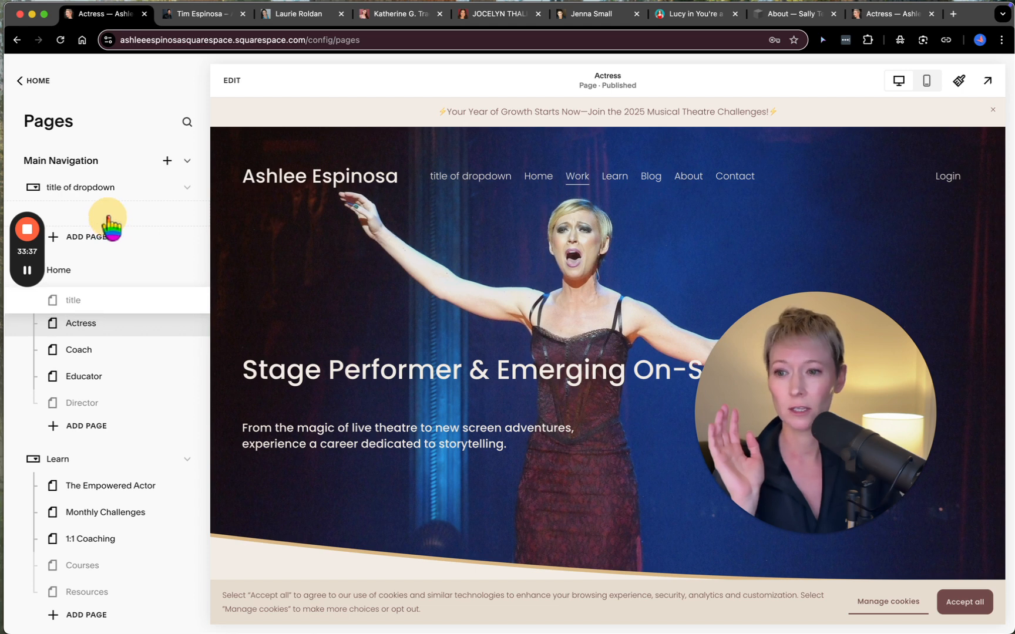
drag(107, 201, 103, 239)
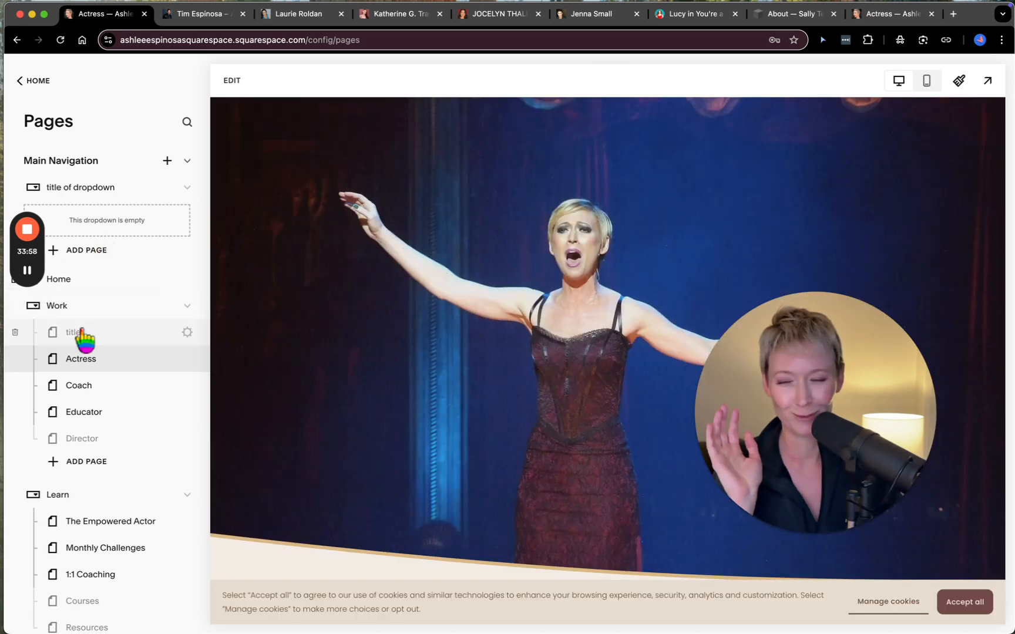
drag(84, 339, 115, 161)
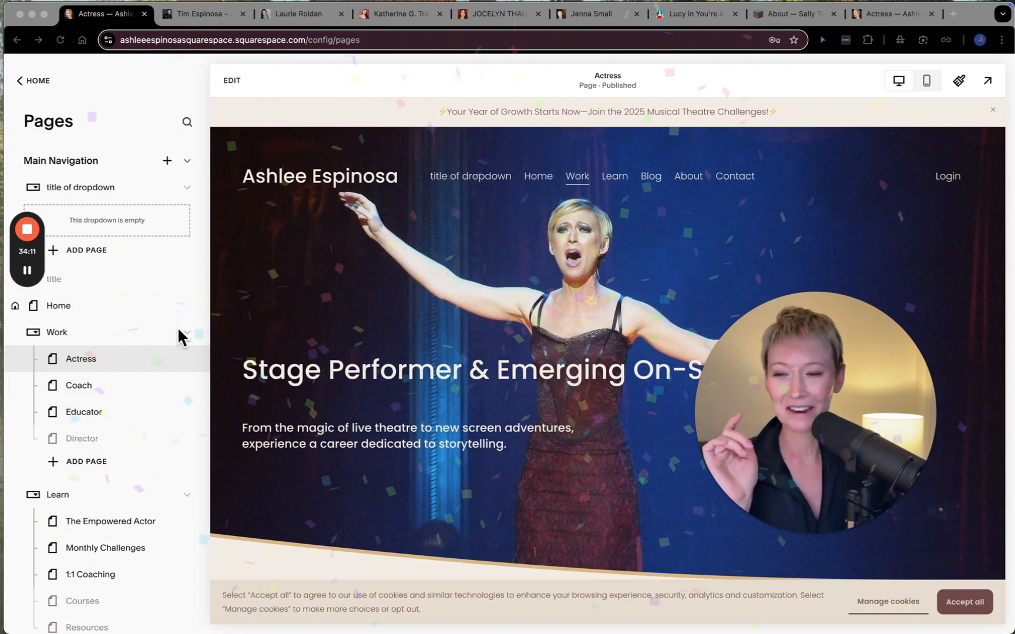
click(61, 331)
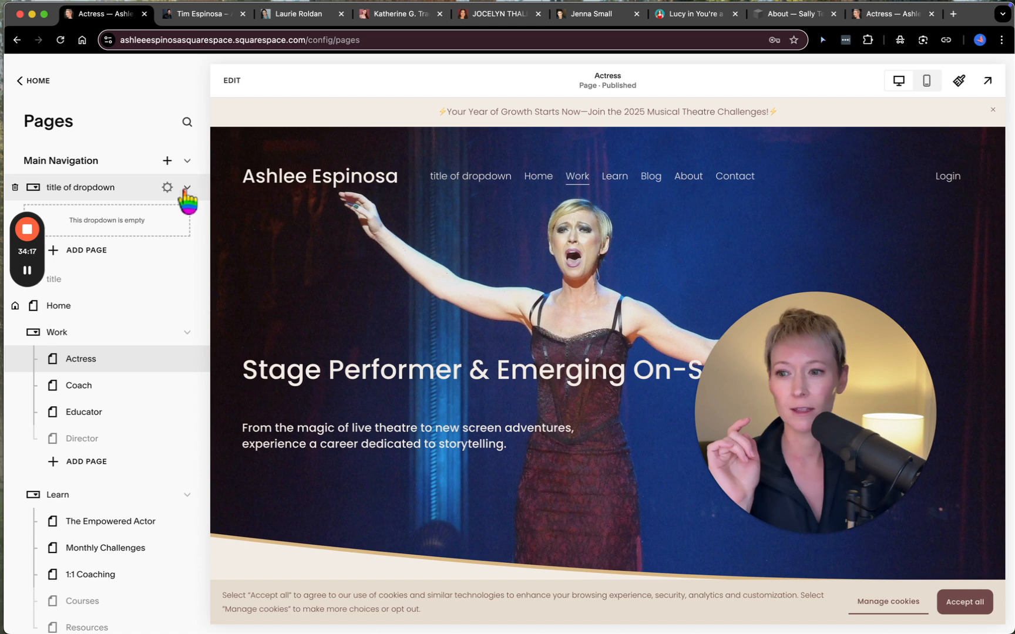
- Delete the "title of dropdown" dropdown from the Main Navigation through its settings and confirm the deletion
click(168, 188)
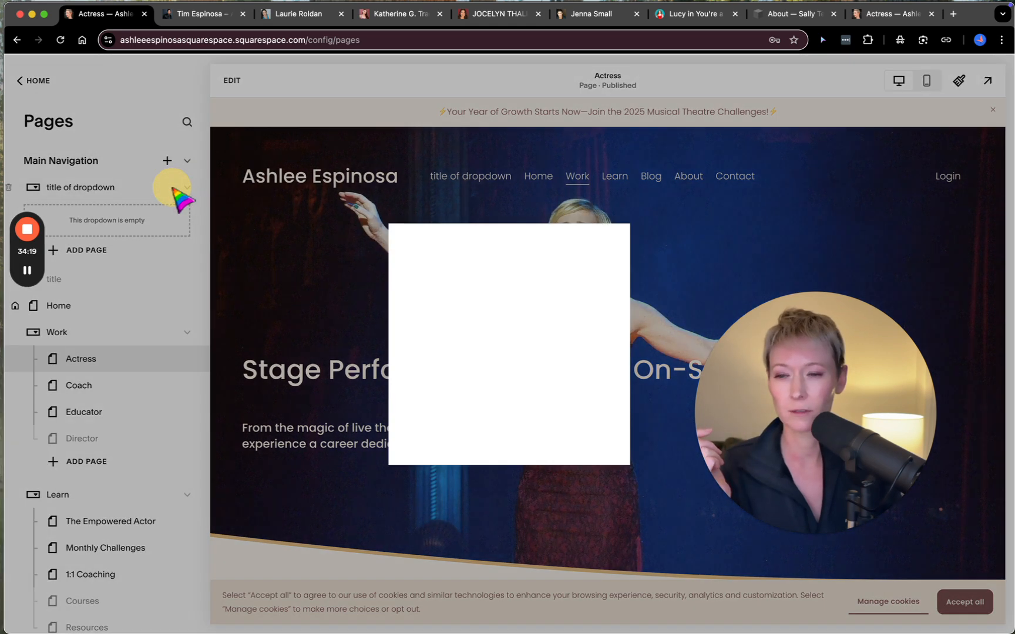
click(467, 467)
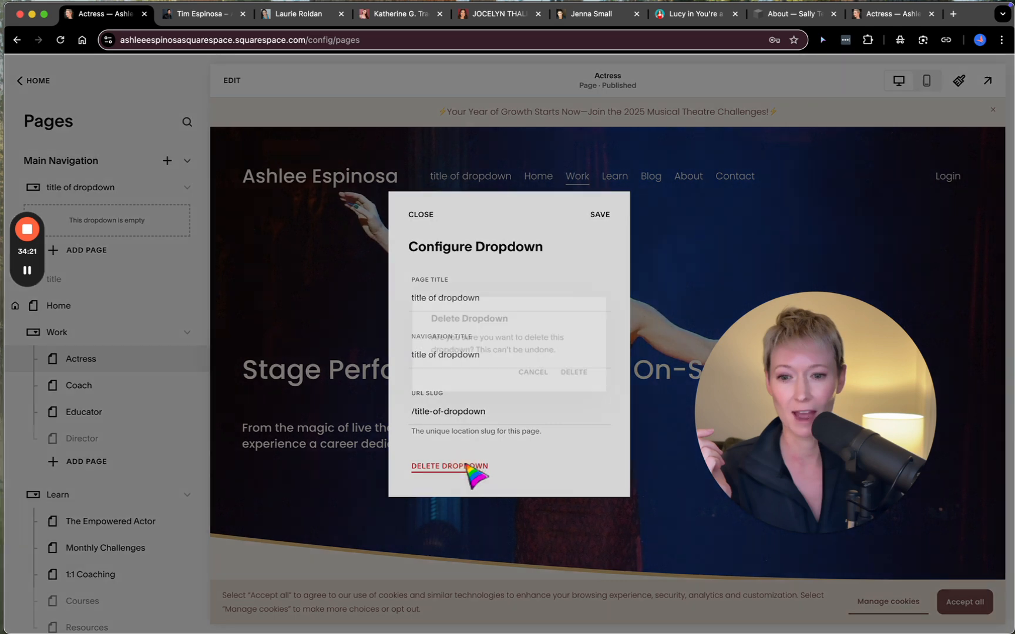
click(587, 373)
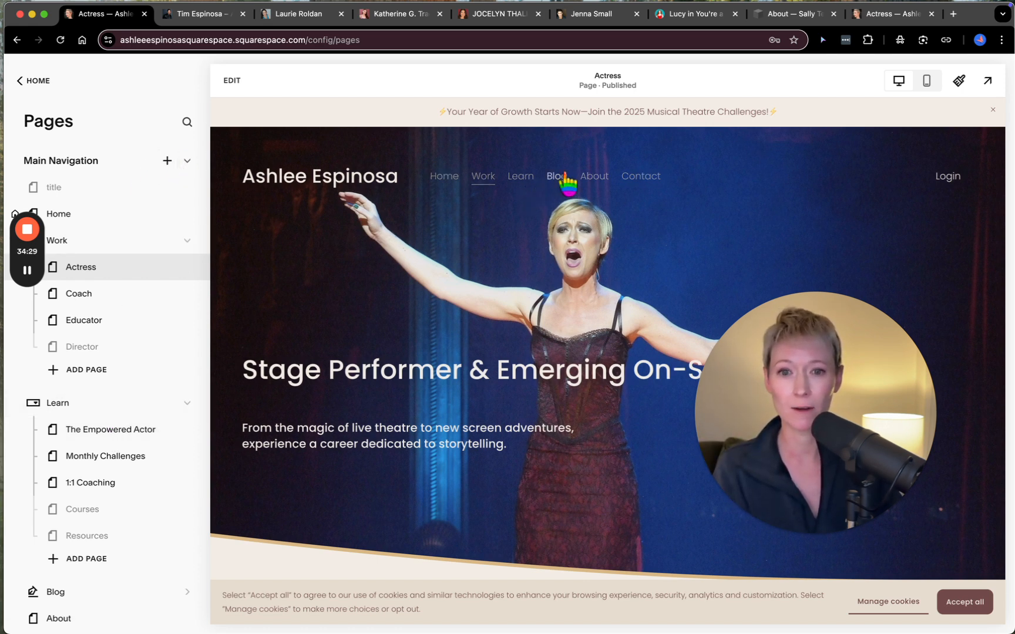
- Open the Blog, look through its popular and recent posts in the preview, and return to the site's page list
click(99, 587)
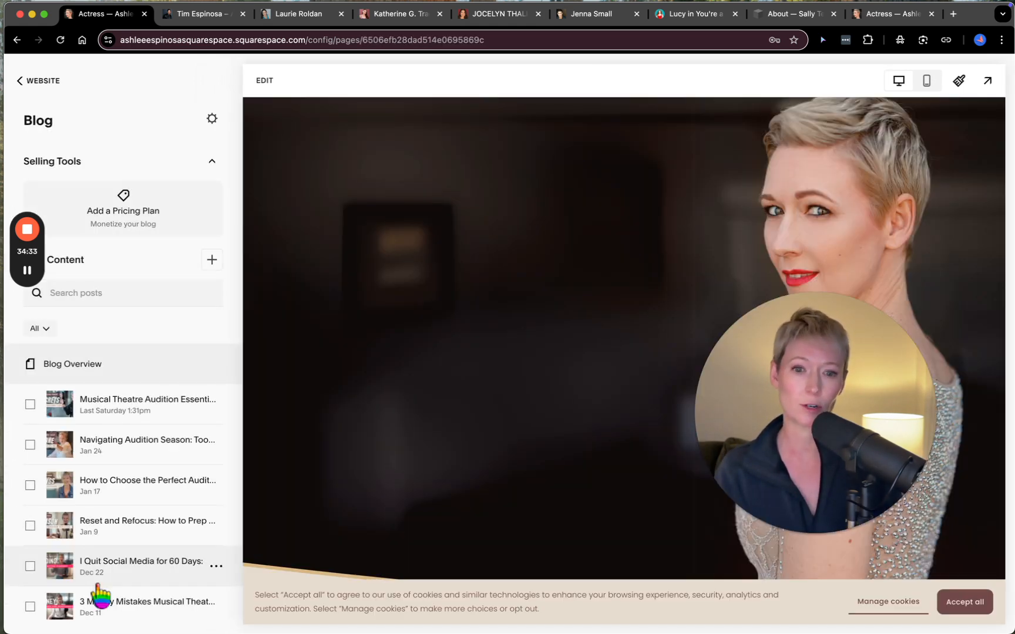
scroll(408, 487, down, 10)
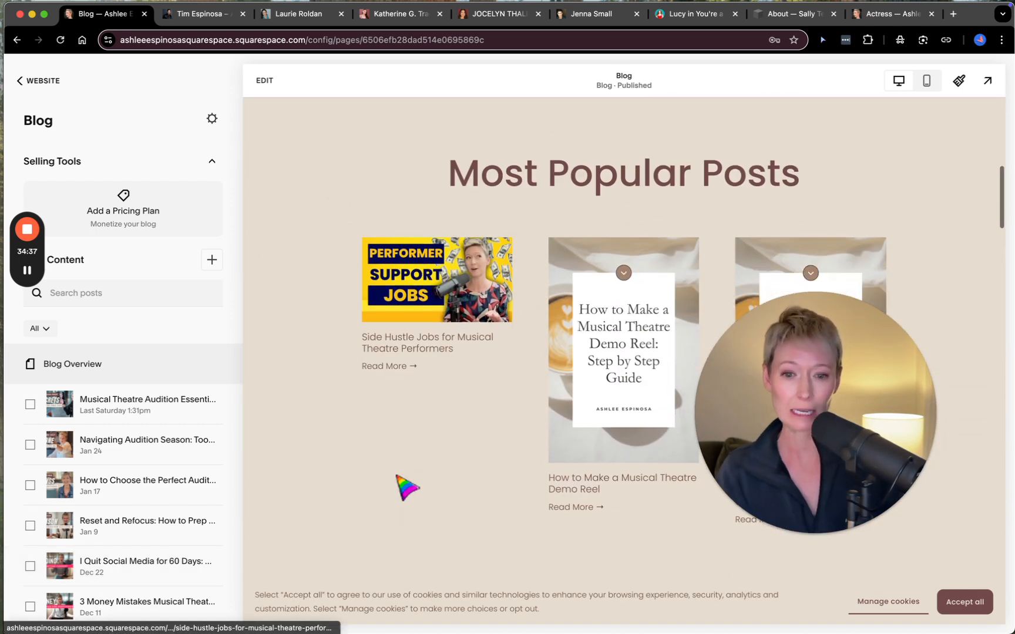
scroll(401, 488, down, 10)
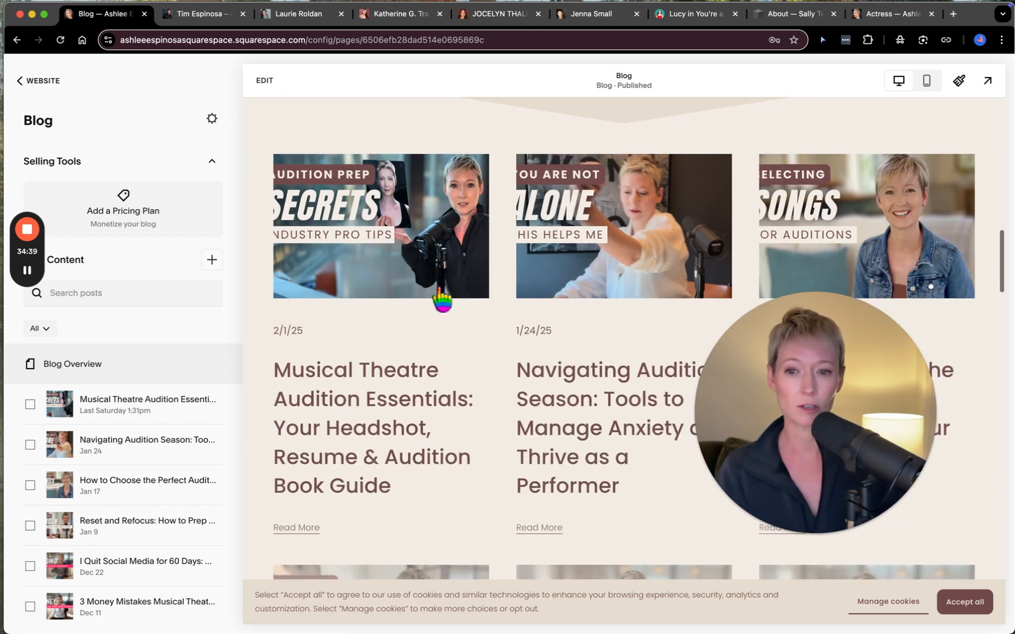
scroll(447, 412, down, 5)
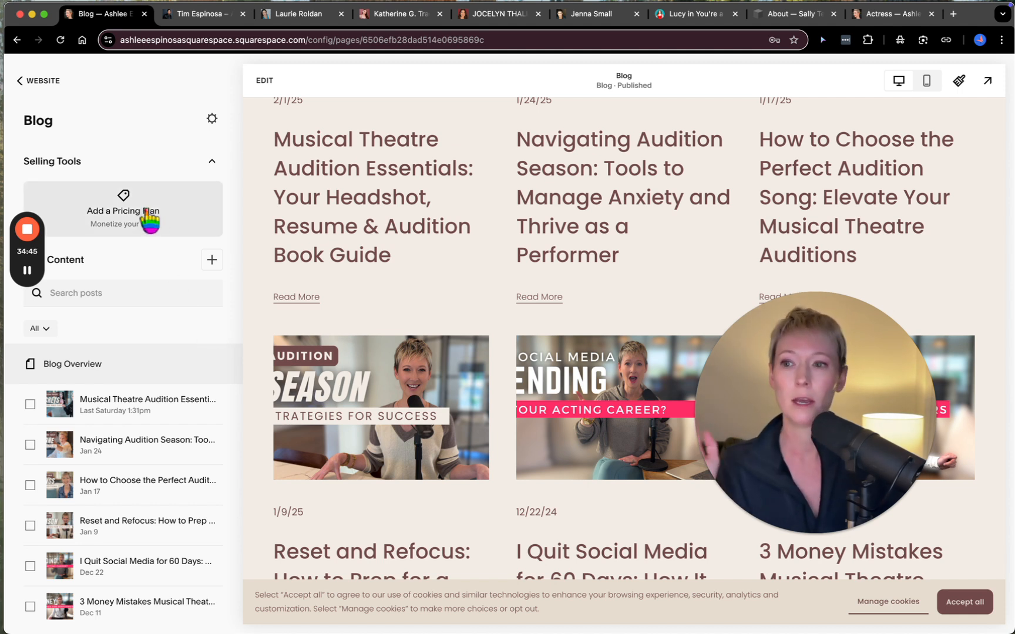
click(29, 82)
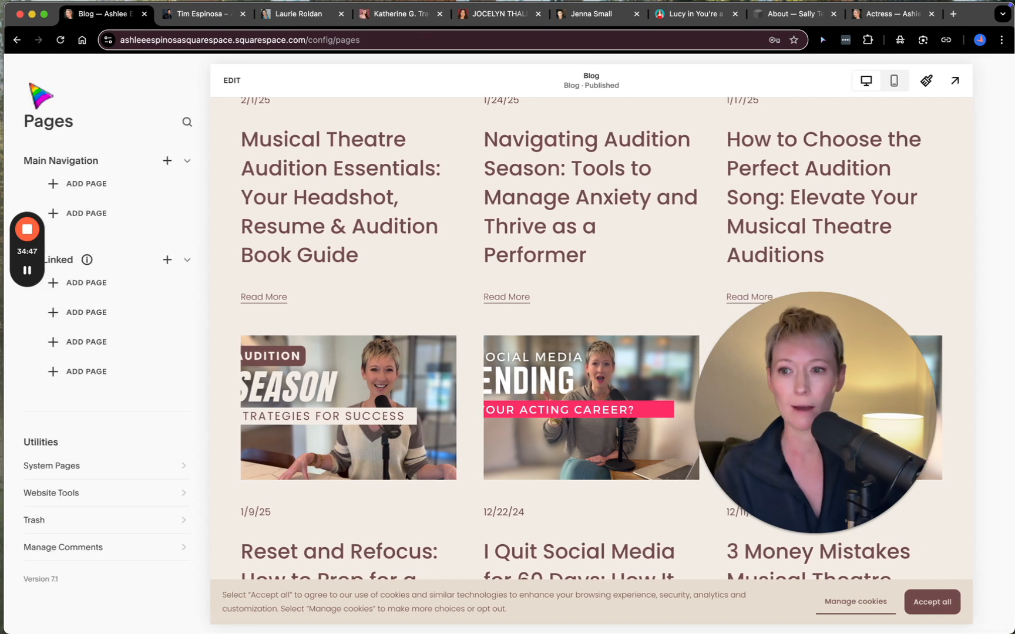
- Delete the disabled "title" page from the Main Navigation through its page settings and confirm the deletion
scroll(97, 414, down, 8)
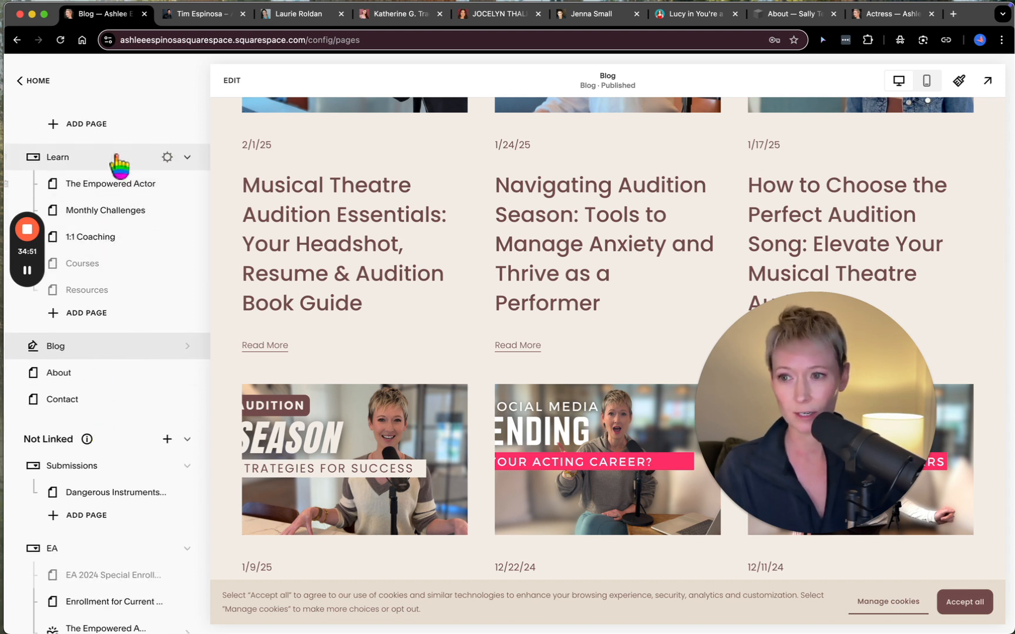
scroll(116, 176, up, 8)
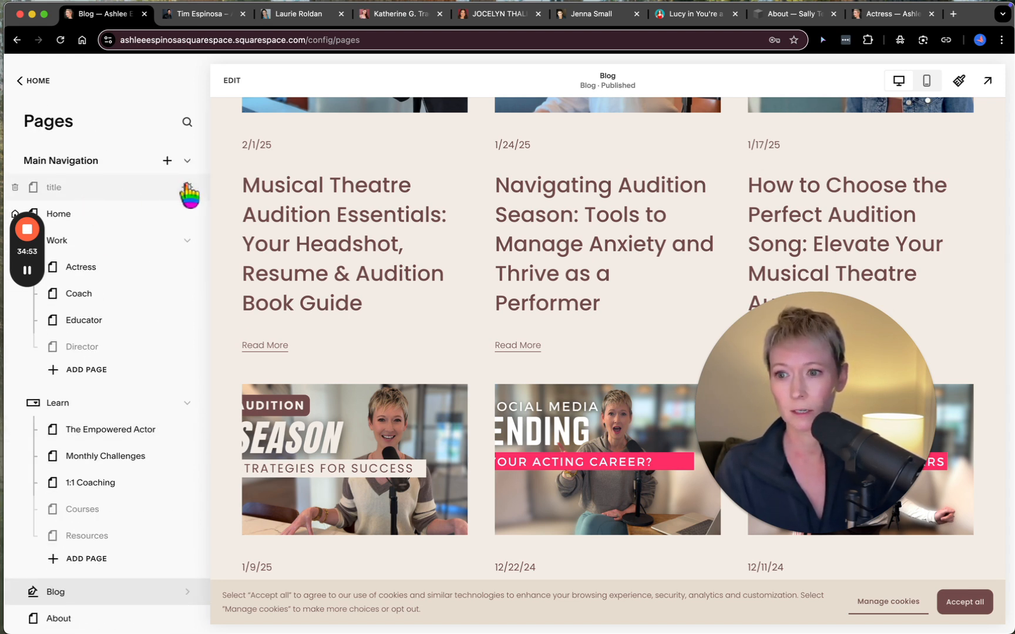
click(188, 188)
scroll(547, 392, down, 3)
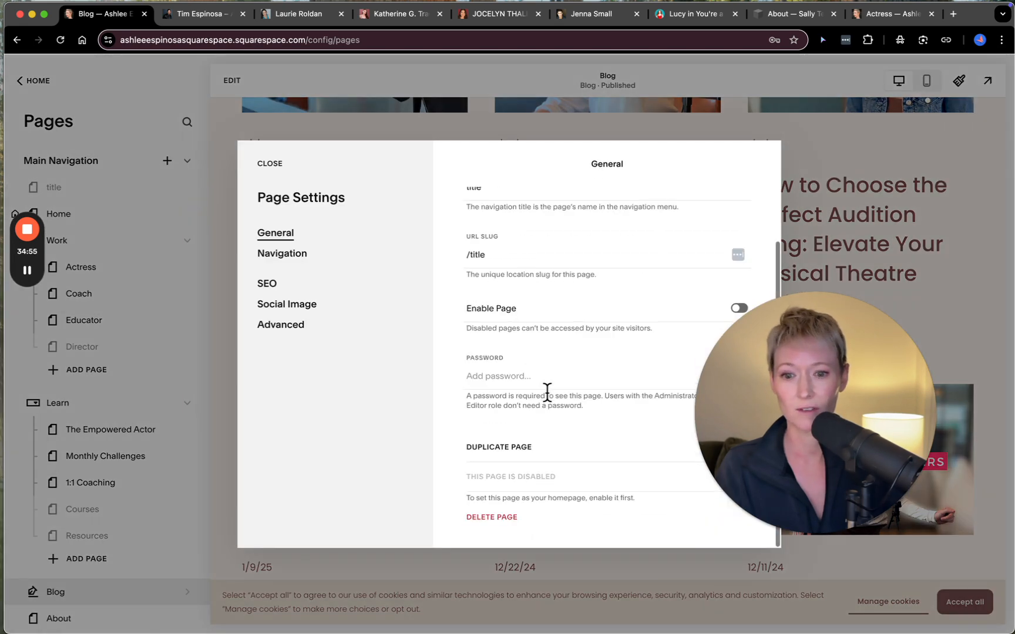
click(493, 518)
click(578, 383)
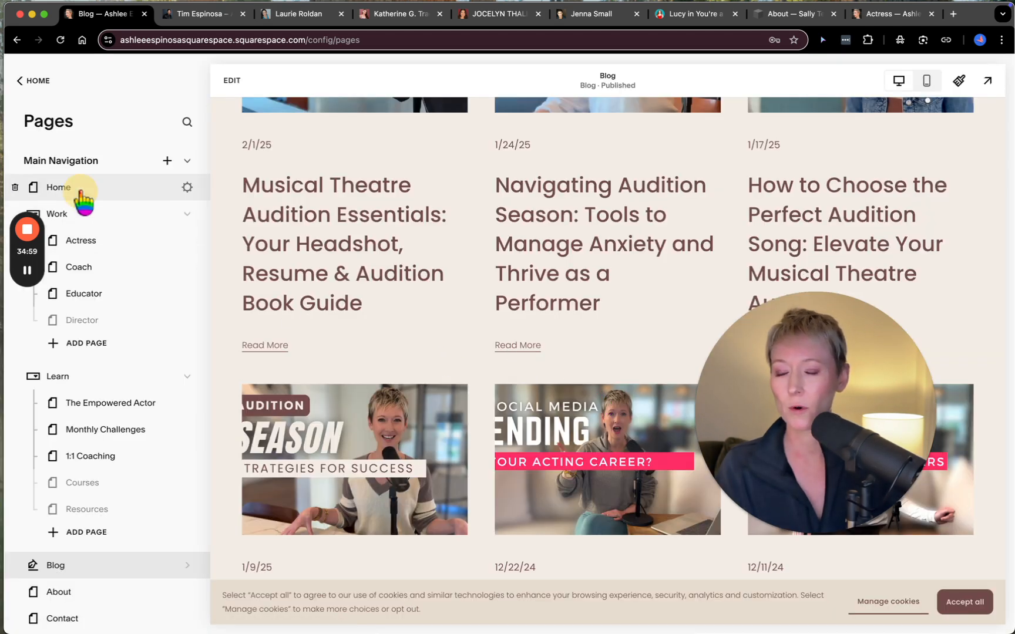
- Open the Home page preview and compare its header navigation with the pages listed under Main Navigation
click(82, 192)
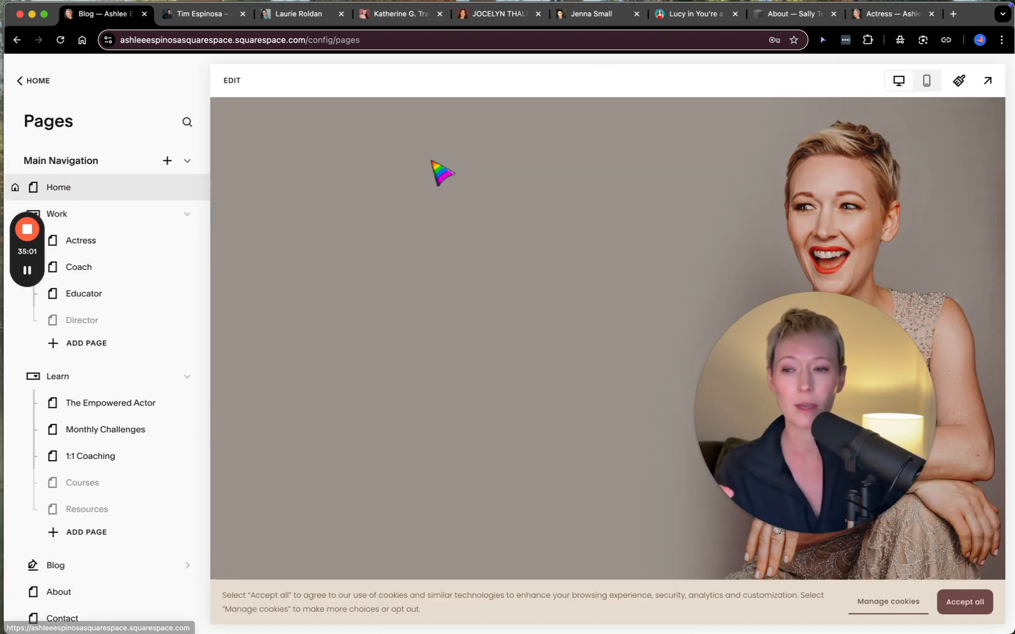
mouse_move(521, 179)
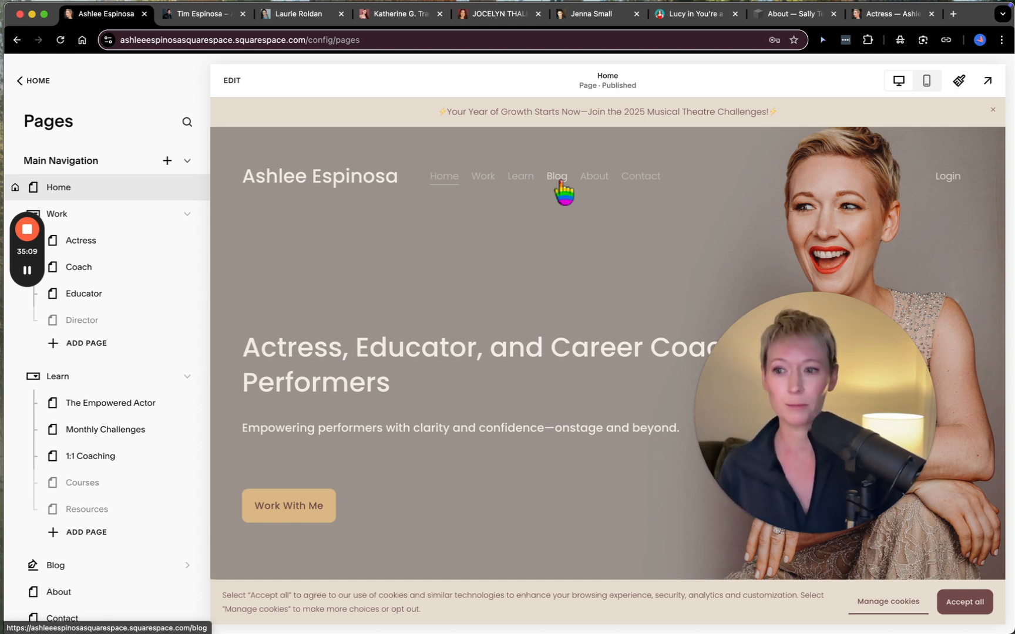
scroll(82, 432, down, 3)
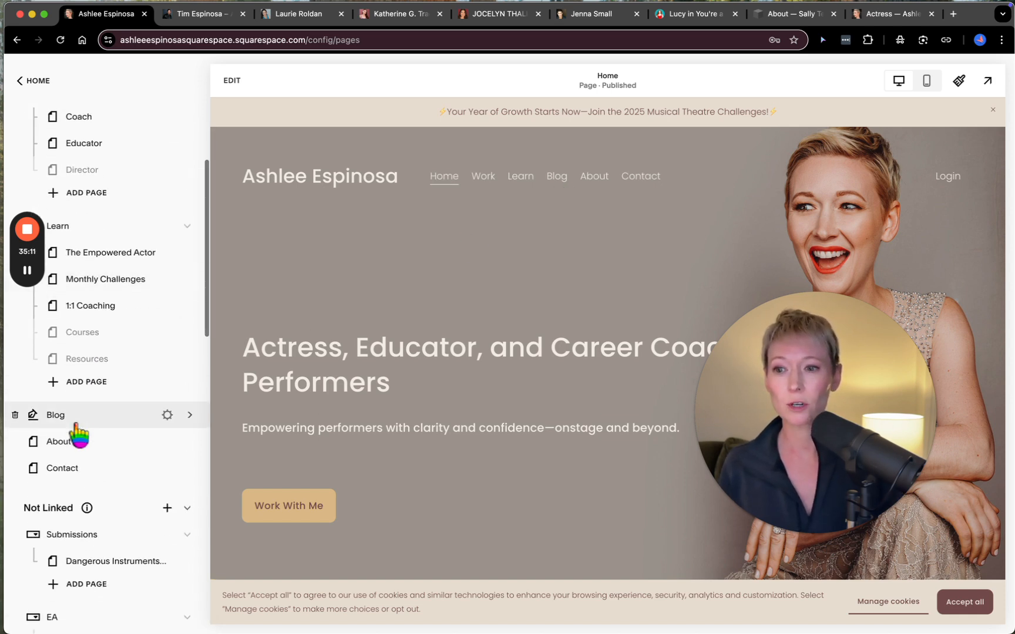
scroll(82, 411, up, 3)
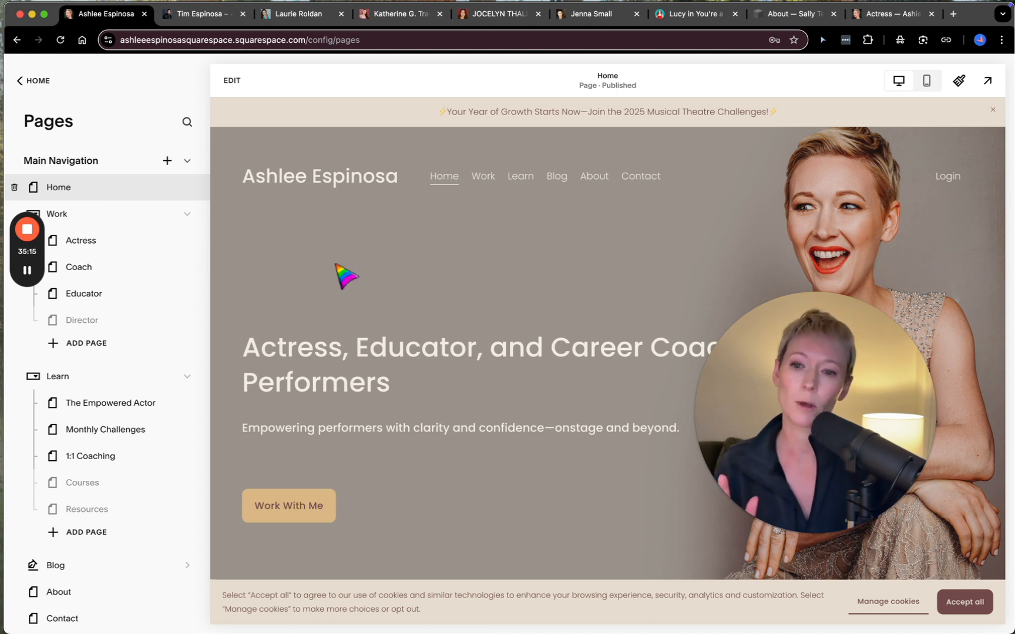
- Look over the Home page preview and open the page for editing
scroll(509, 372, down, 1)
scroll(509, 371, up, 1)
click(238, 81)
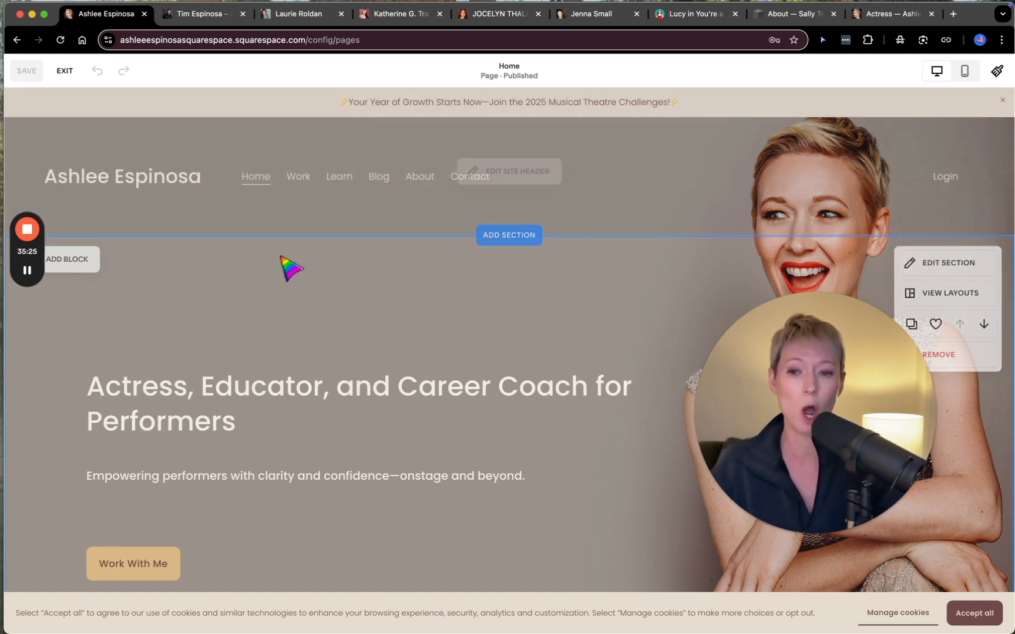
scroll(281, 256, down, 2)
scroll(281, 256, up, 2)
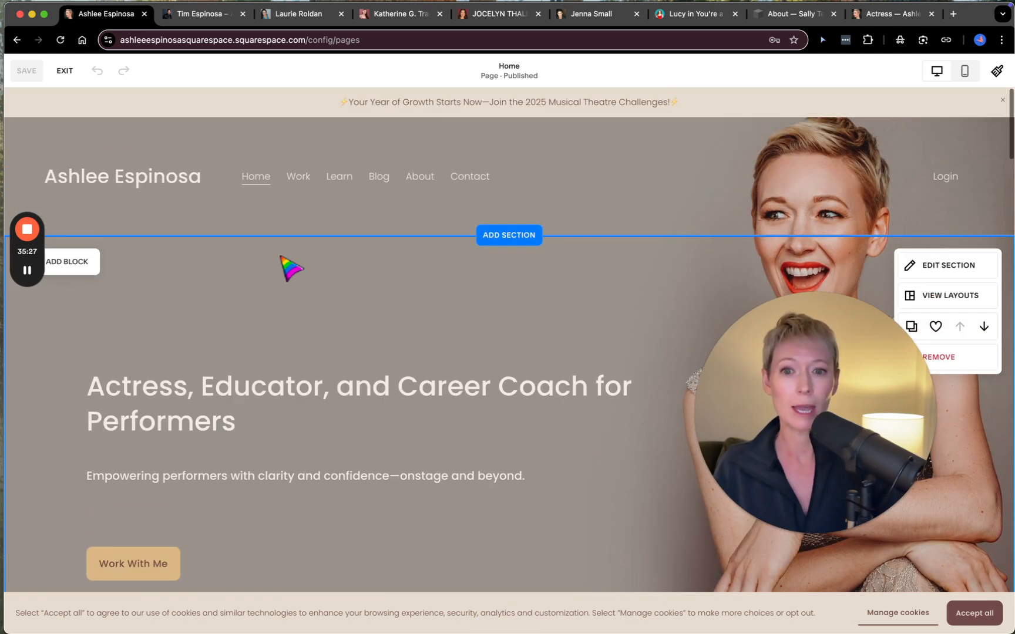
- Browse the Intro layouts offered for a new section below the Home page header, then leave the page editor without adding one
click(508, 235)
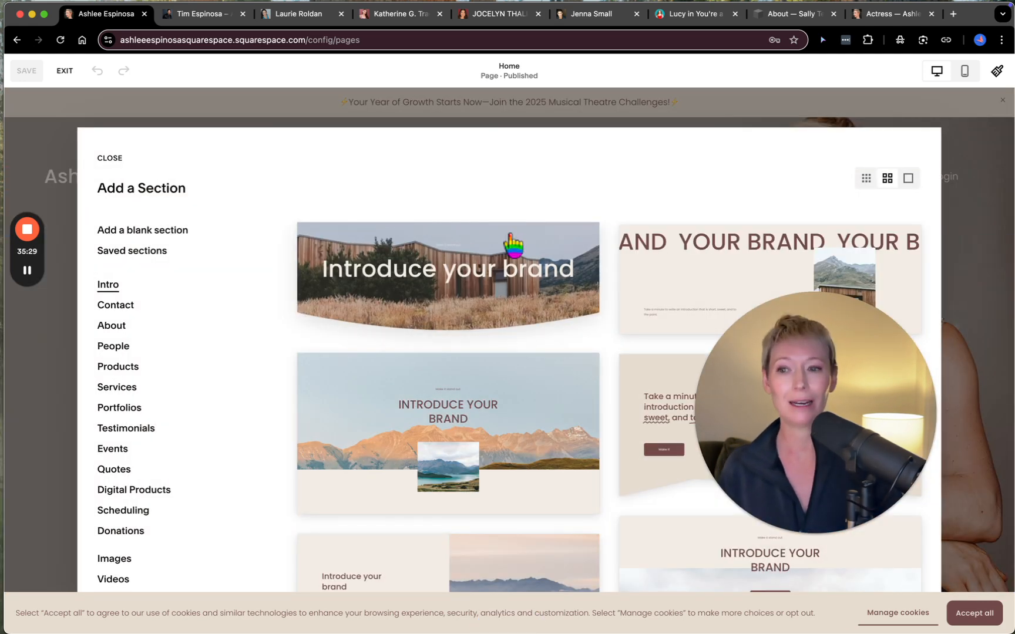
scroll(484, 425, down, 3)
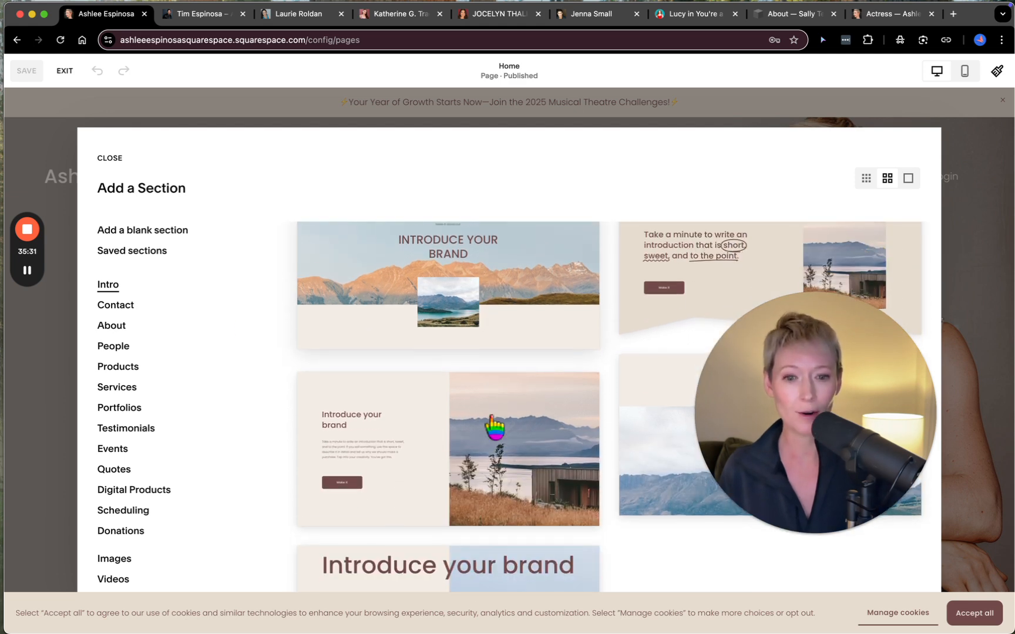
scroll(492, 418, down, 1)
scroll(492, 417, down, 1)
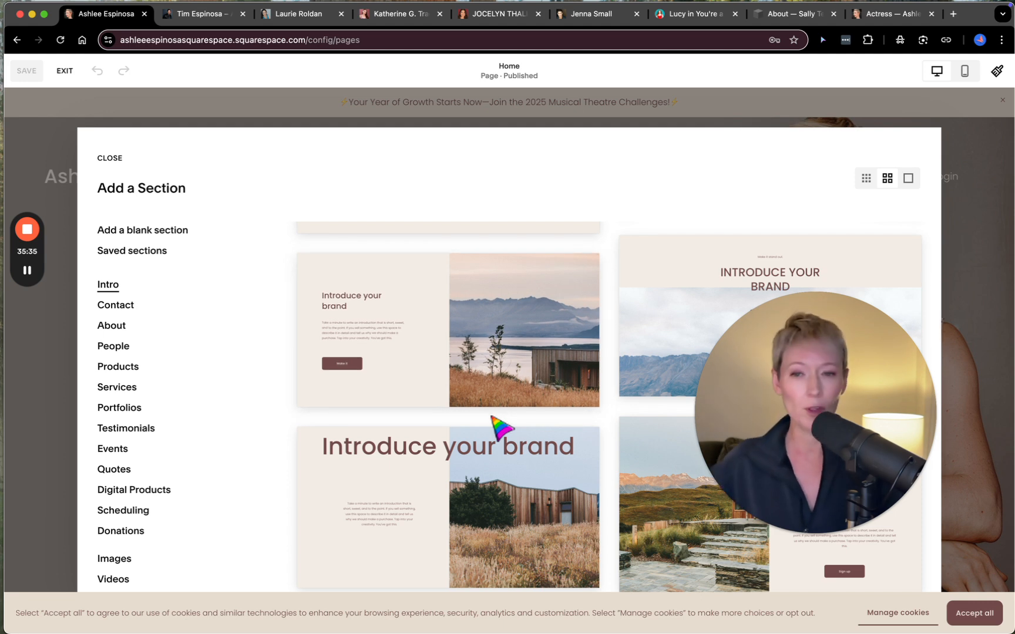
scroll(492, 417, down, 3)
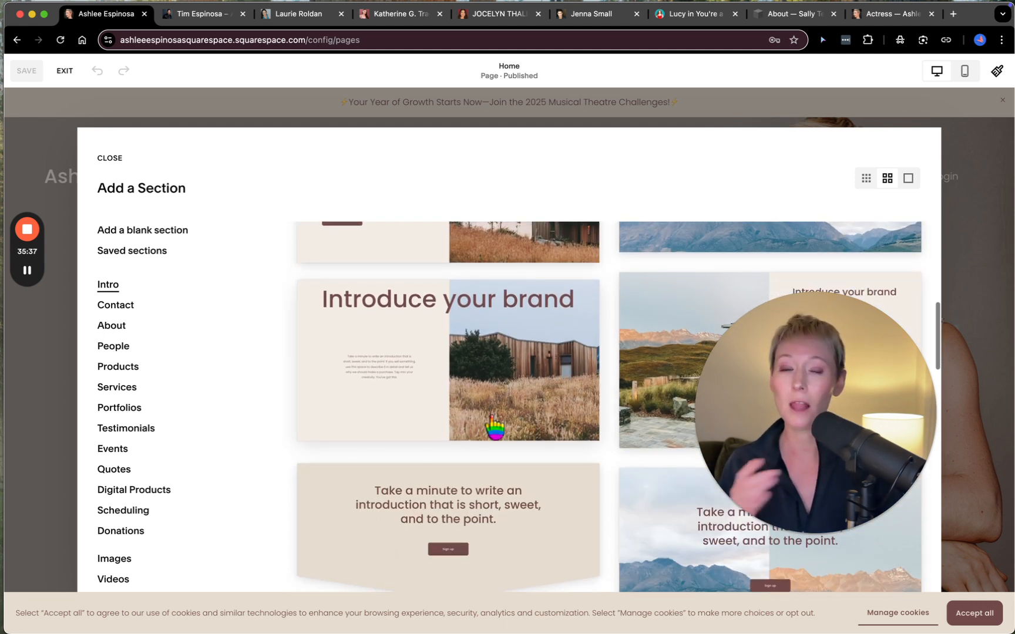
scroll(492, 418, down, 2)
scroll(493, 425, down, 2)
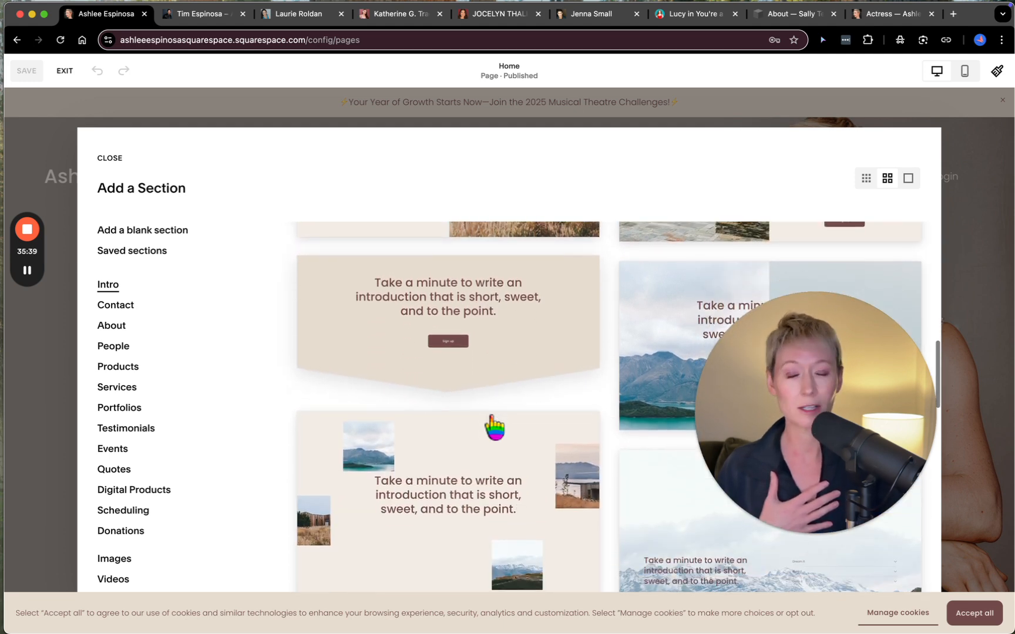
click(109, 158)
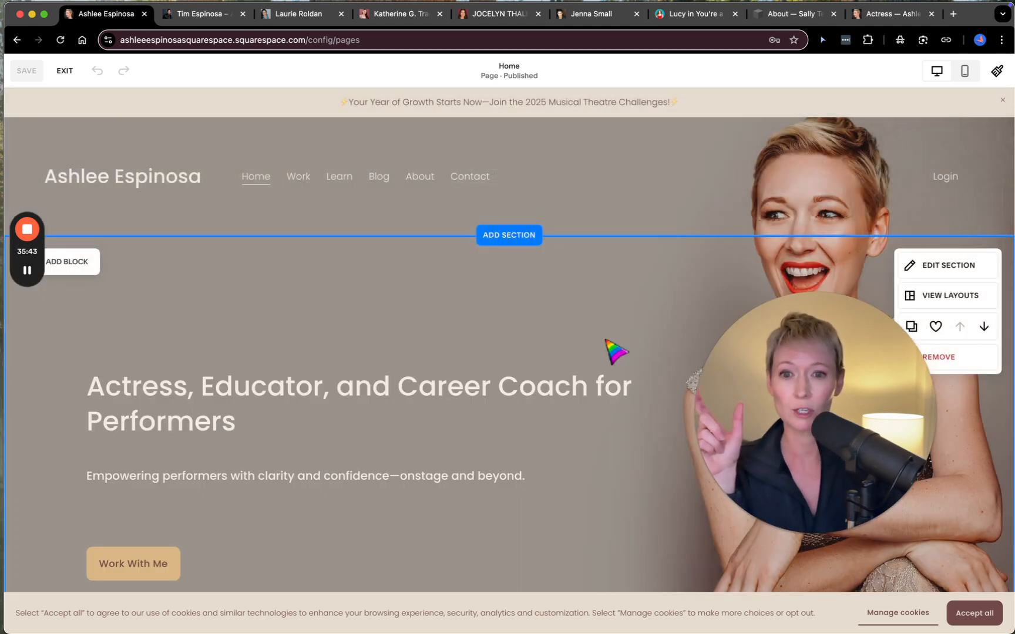
click(64, 71)
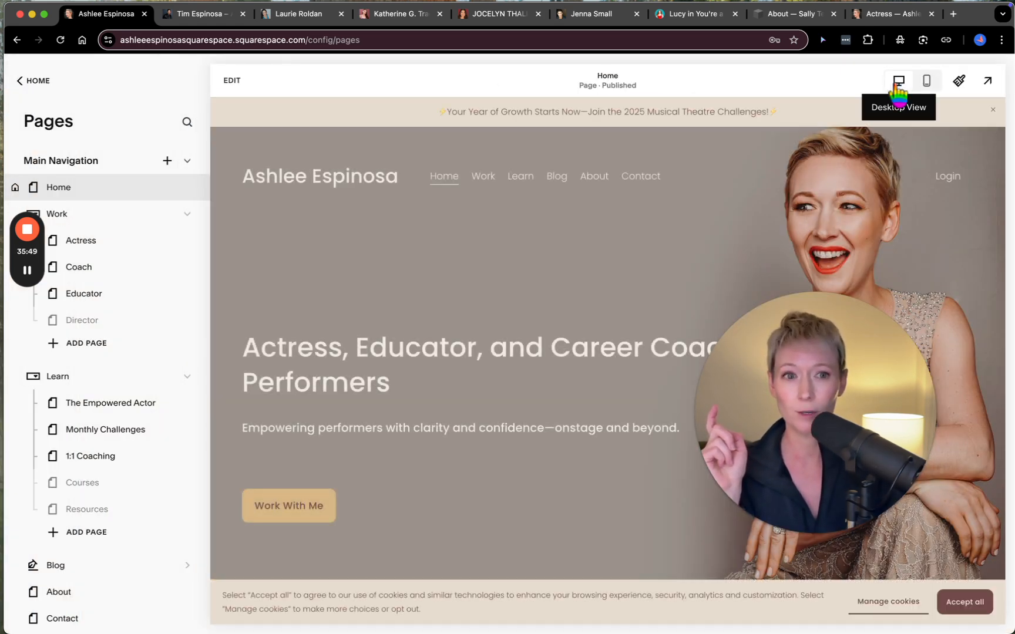
- Preview the Home page in mobile view, accept its cookie notice, review the stacked sections, and return to the desktop view
click(928, 84)
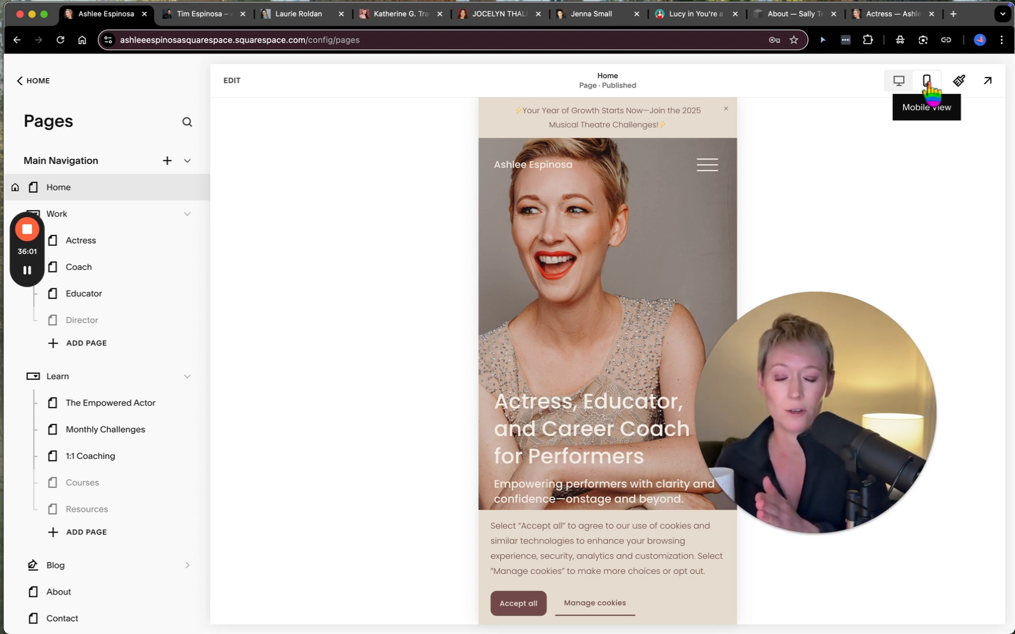
click(534, 599)
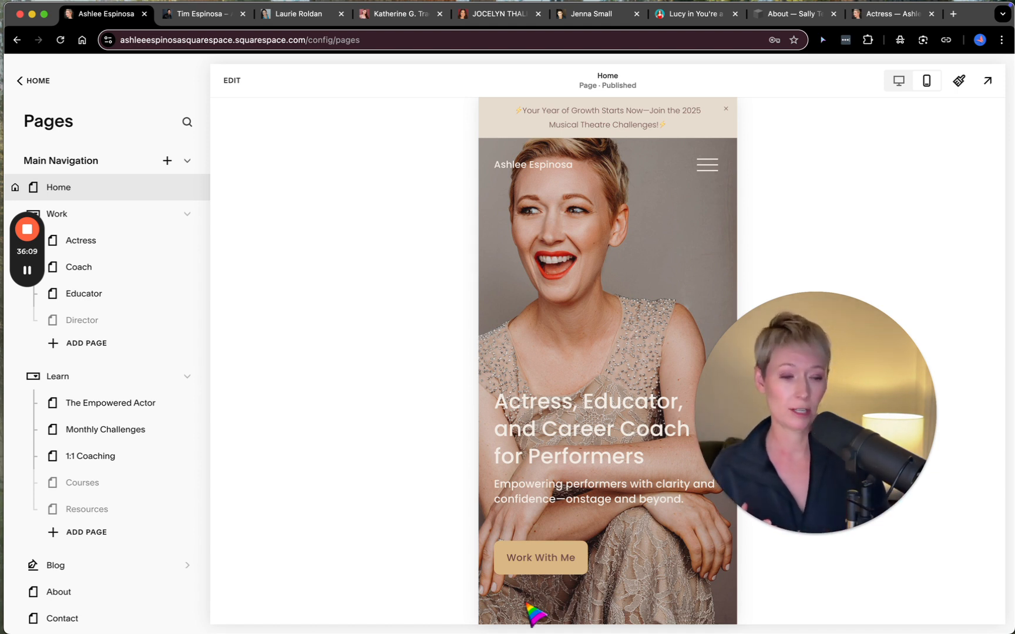
scroll(554, 485, down, 10)
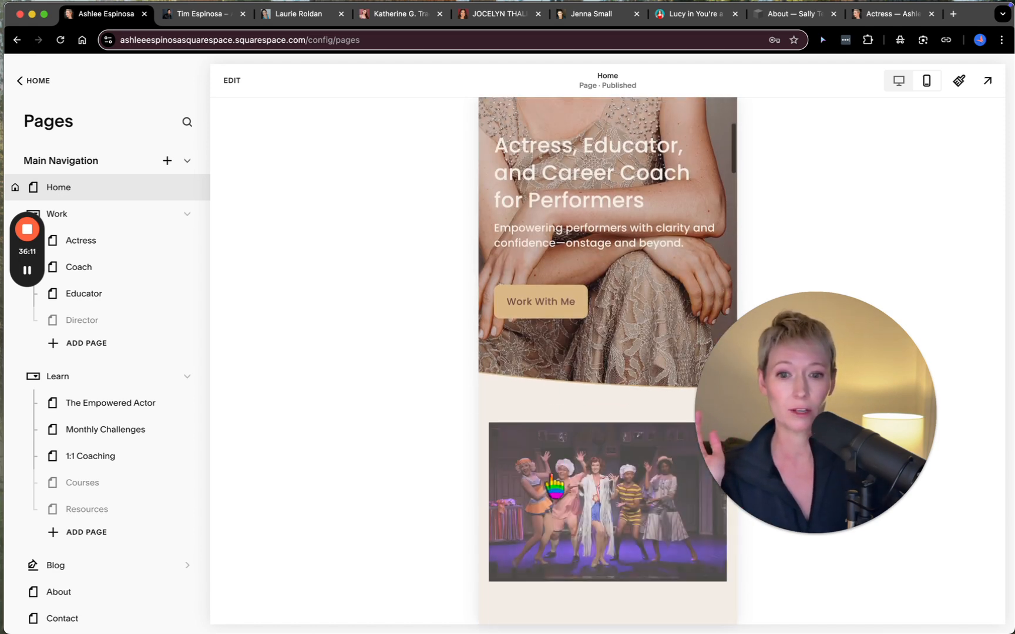
scroll(554, 485, down, 3)
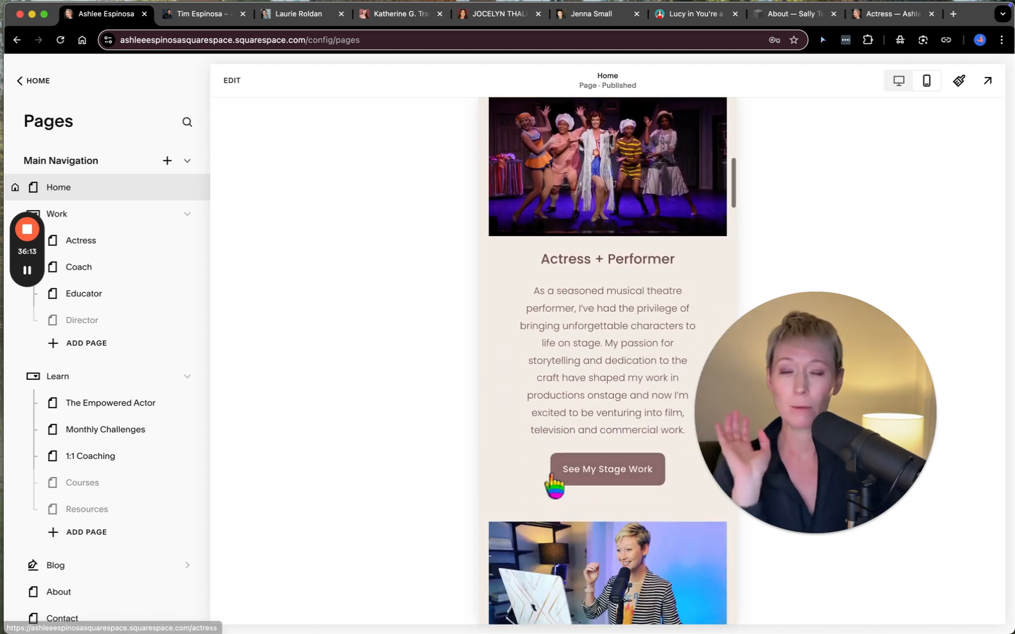
scroll(554, 487, down, 5)
scroll(554, 486, down, 2)
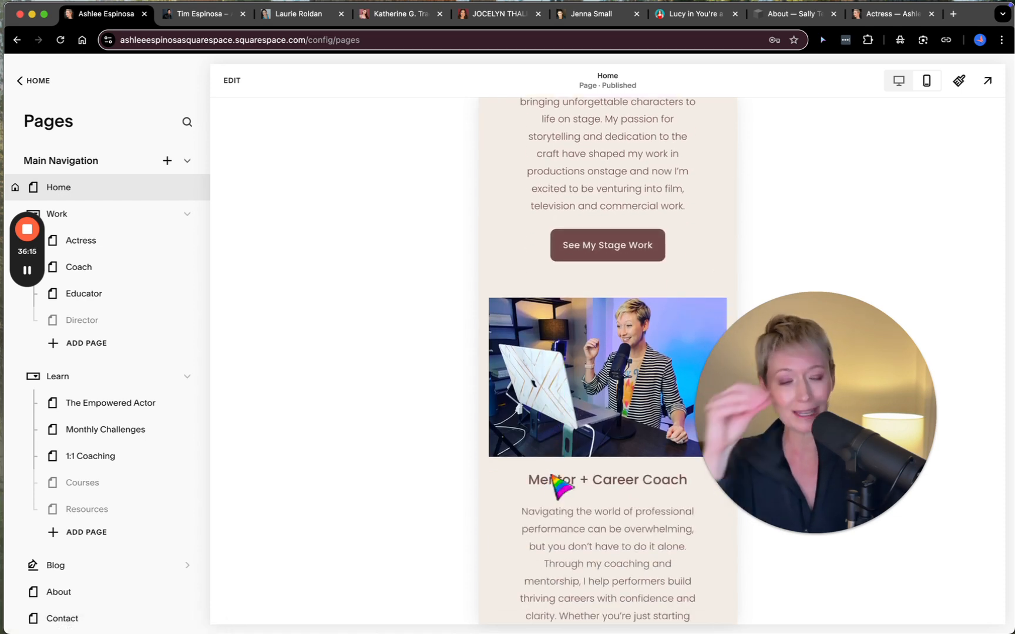
scroll(556, 484, down, 8)
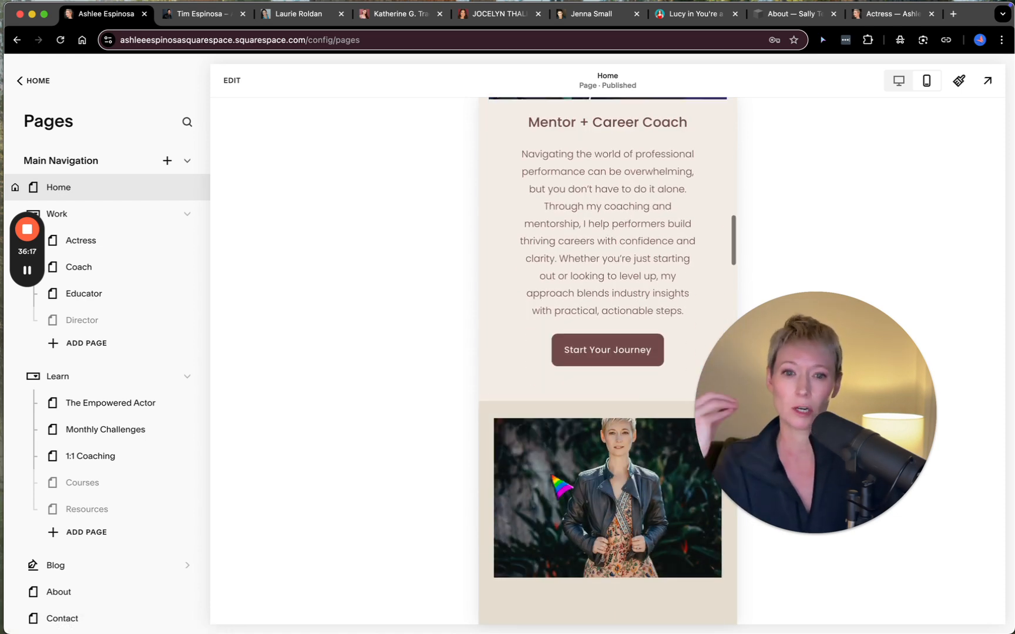
scroll(552, 477, up, 20)
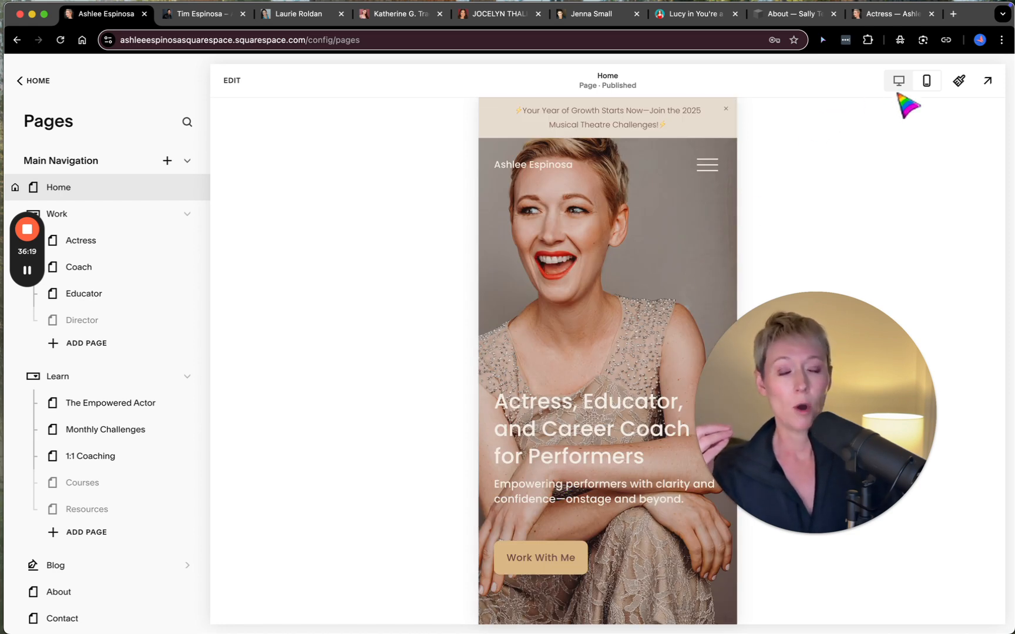
click(899, 82)
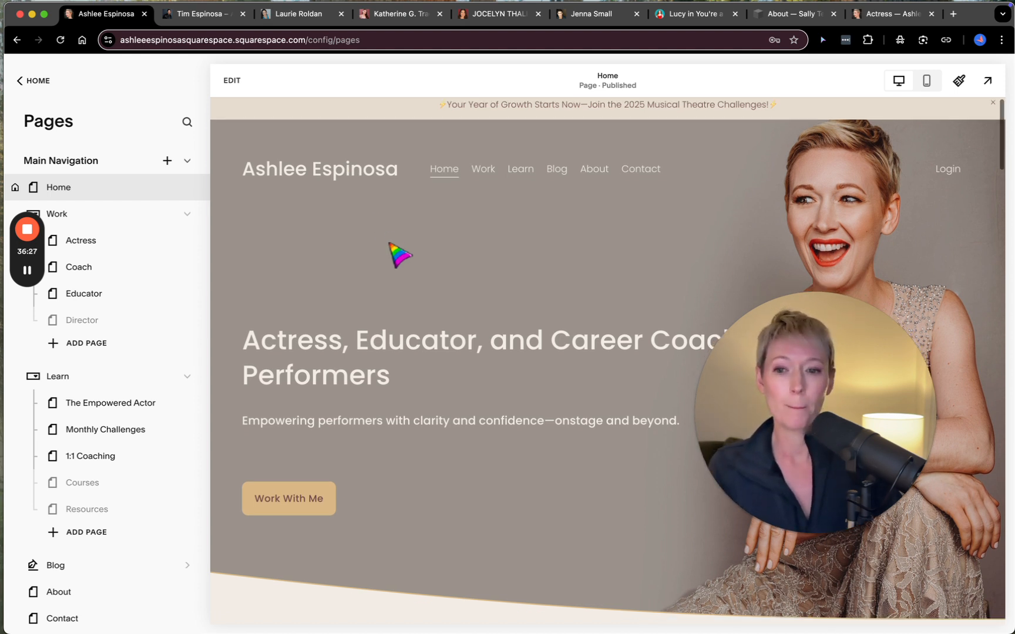
scroll(390, 244, down, 1)
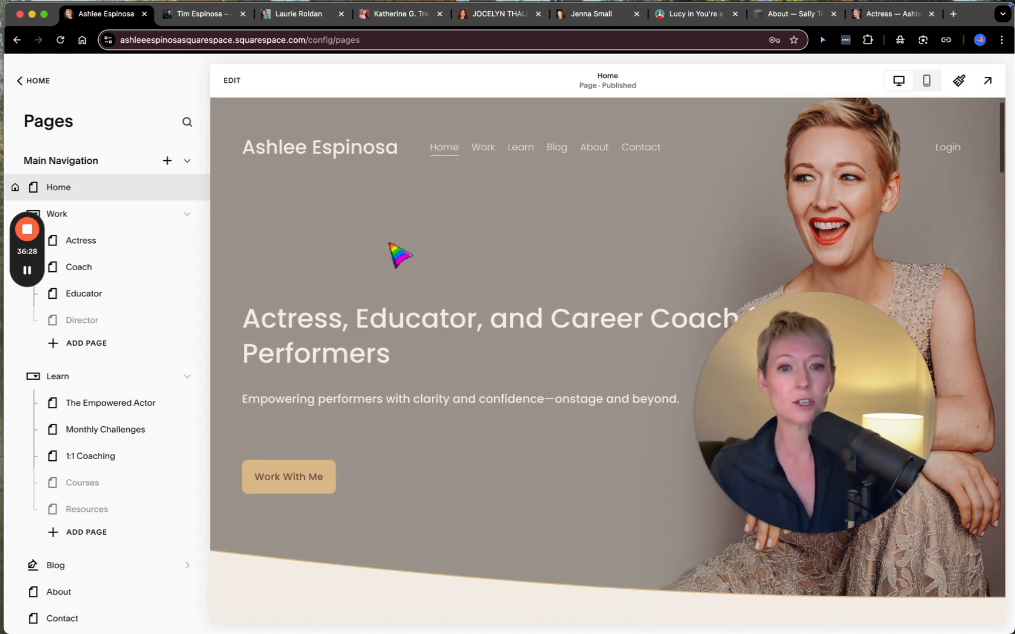
- Switch to the singer, actor and dancer's example site and examine its home page sections from hero image to the About, Media and Resume links
click(388, 18)
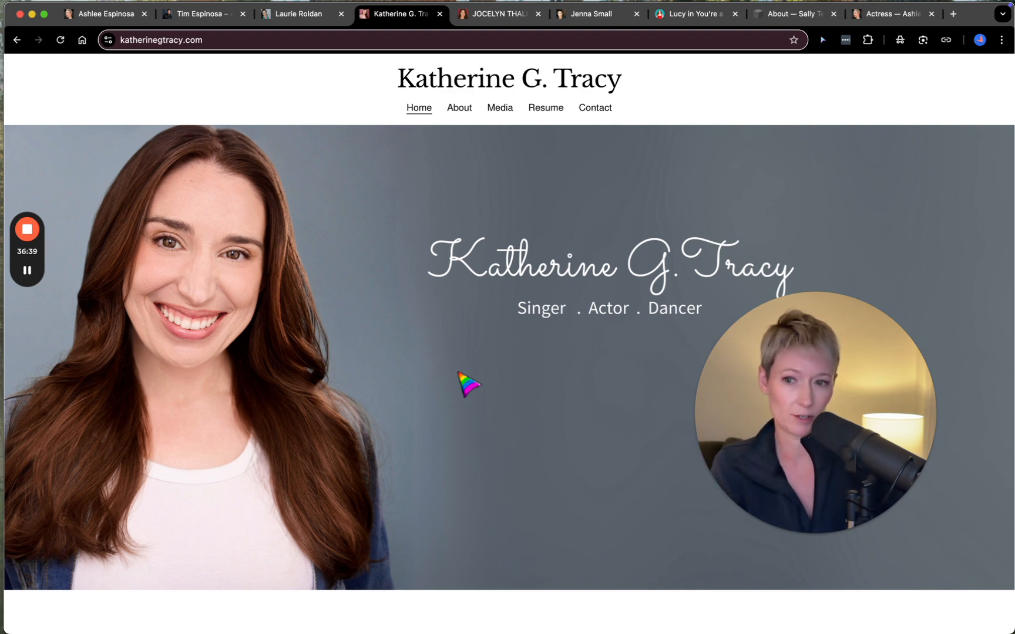
scroll(458, 374, down, 5)
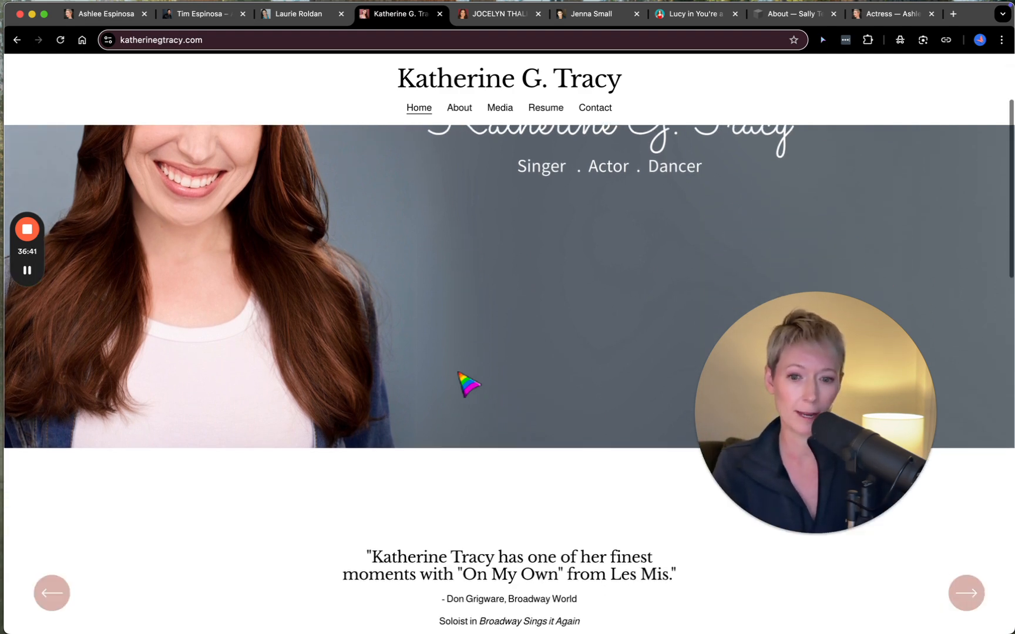
drag(869, 434, 223, 505)
scroll(770, 485, down, 2)
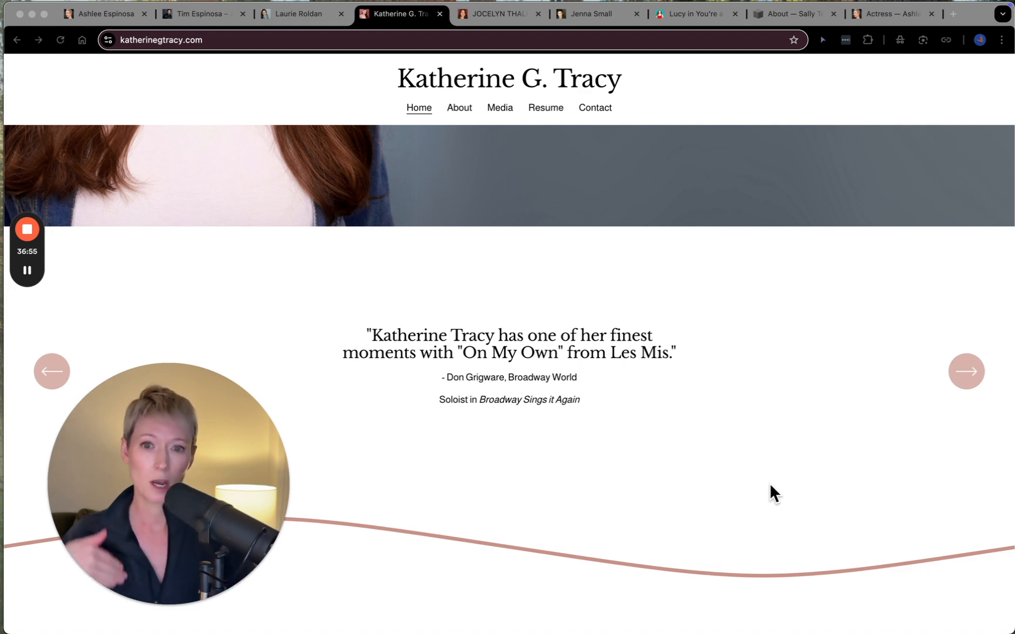
scroll(770, 483, up, 5)
scroll(713, 378, down, 3)
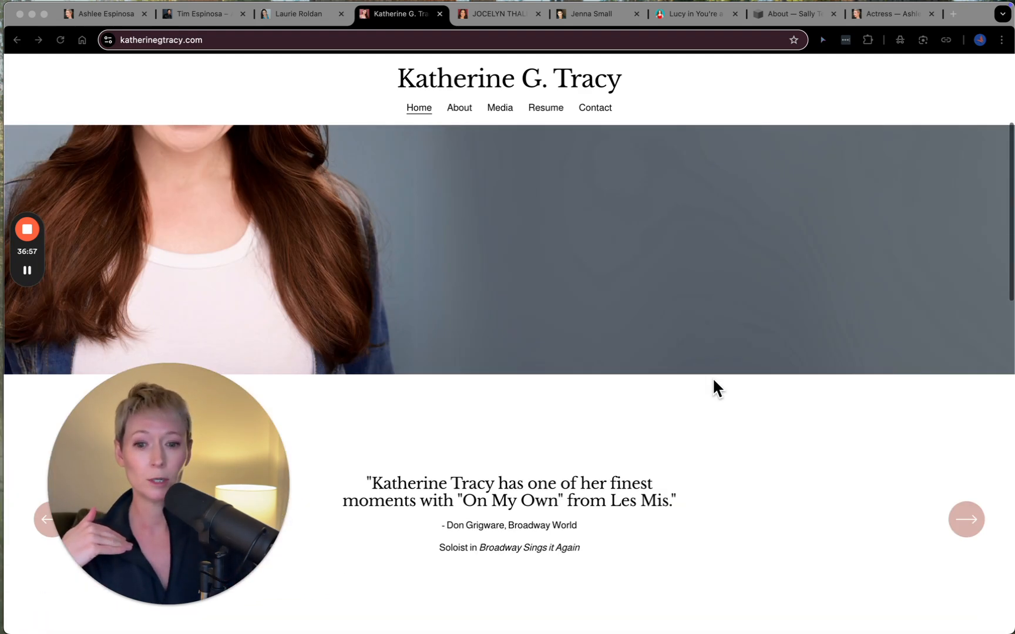
scroll(713, 378, down, 5)
scroll(713, 378, down, 1)
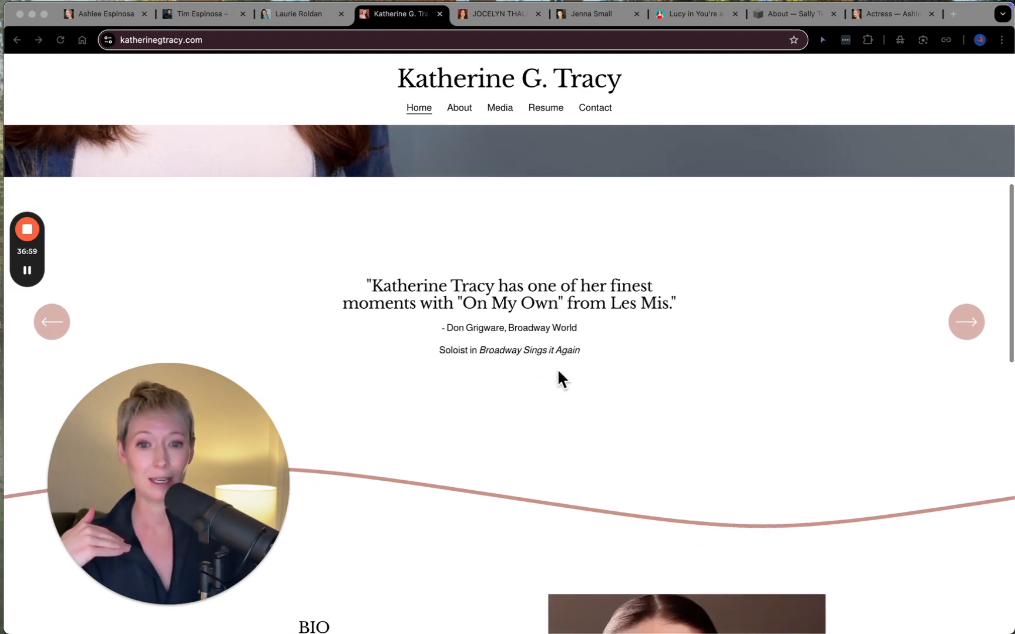
scroll(561, 410, down, 10)
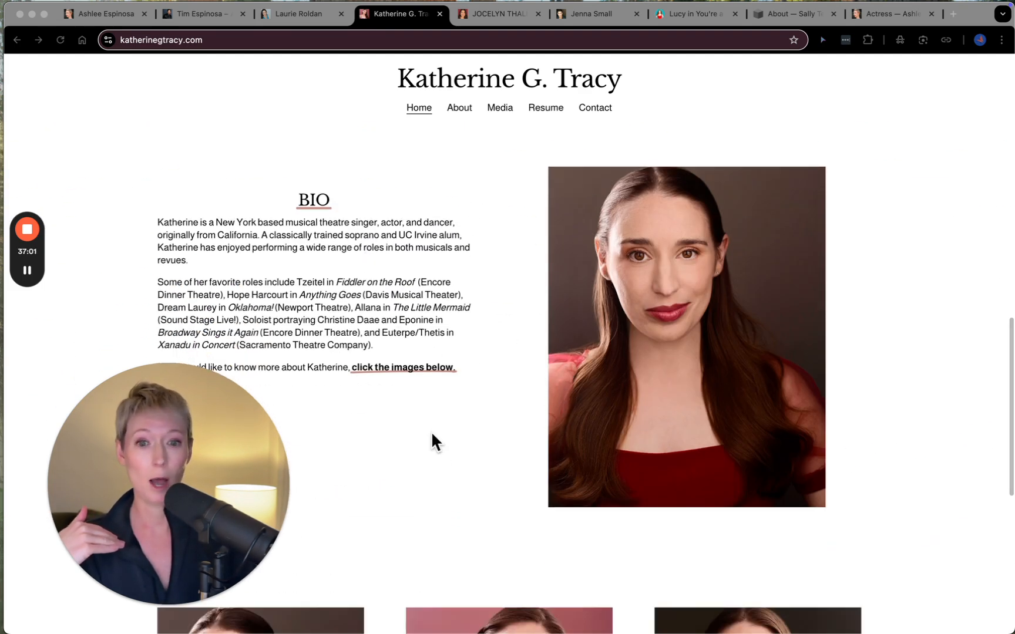
scroll(435, 441, down, 5)
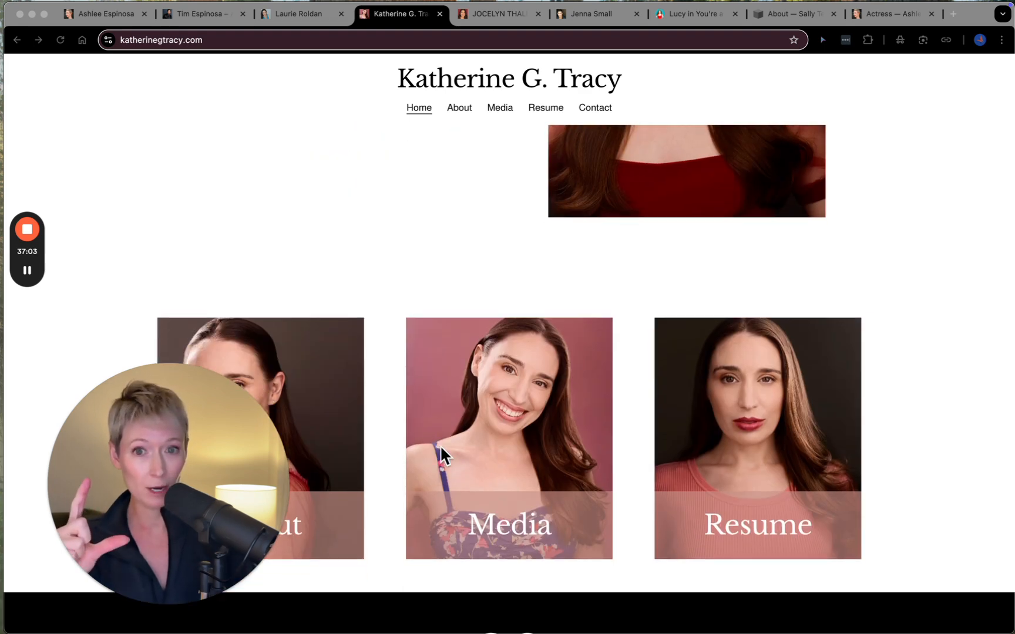
scroll(440, 445, down, 5)
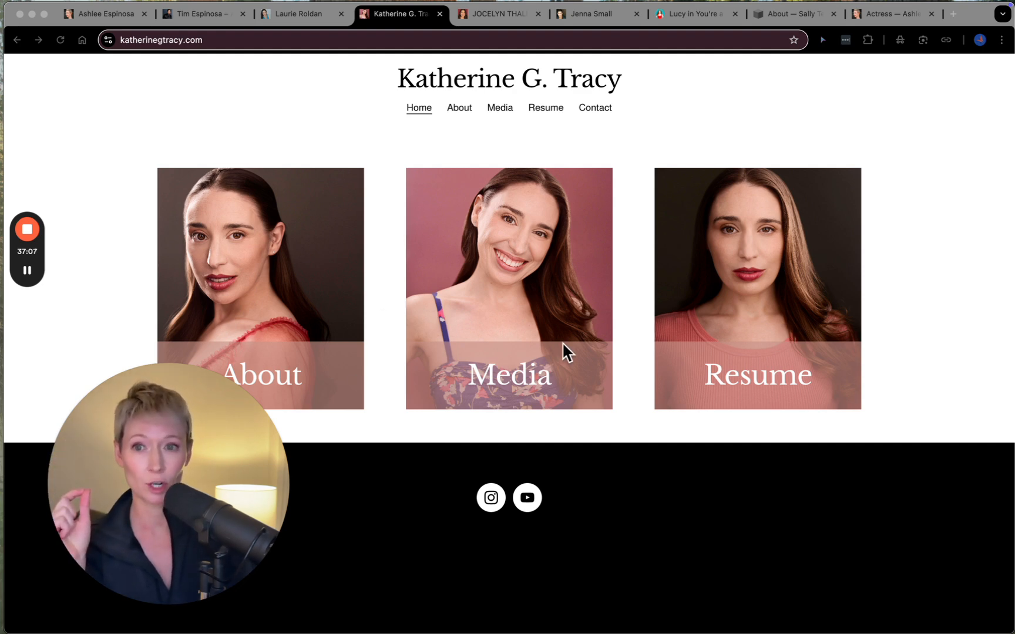
scroll(564, 347, up, 20)
- Switch to the cabaret singer's example site, review its home page sections, and play the video below the Karen Carpenter concert announcement
click(310, 14)
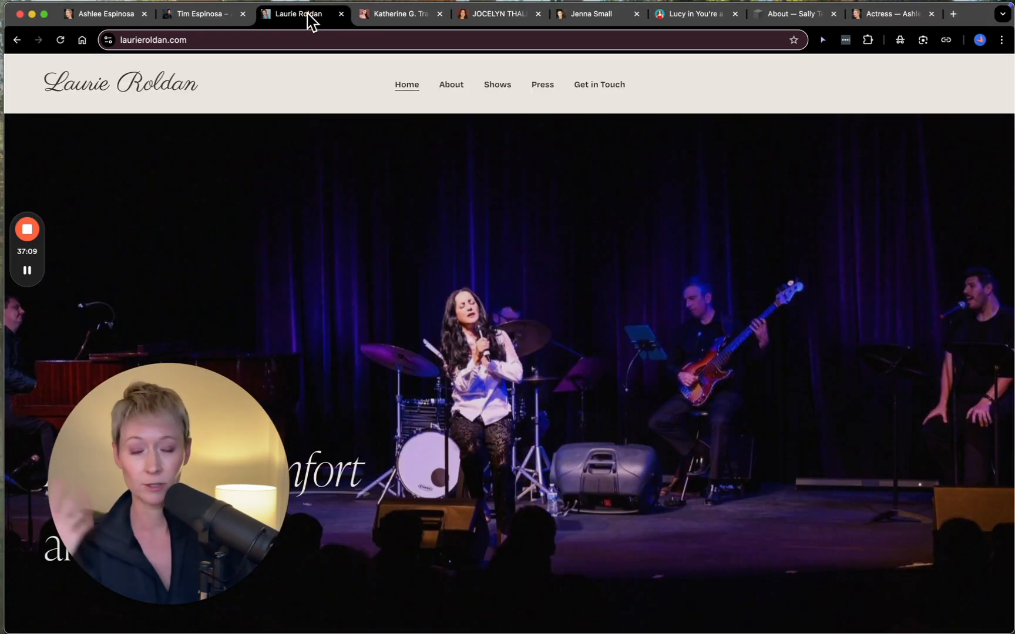
scroll(457, 275, down, 2)
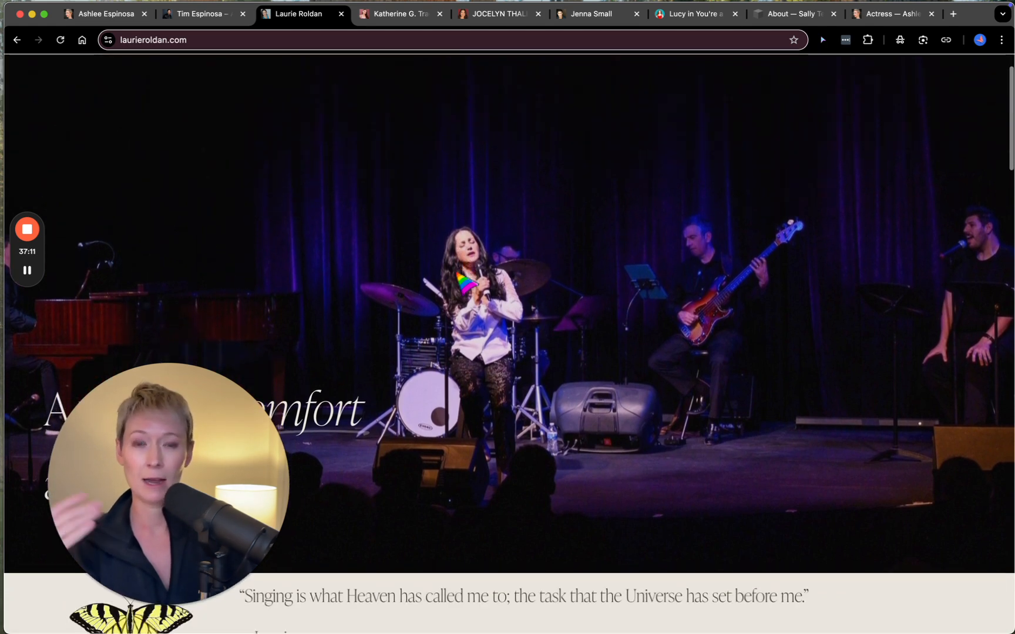
scroll(678, 401, down, 10)
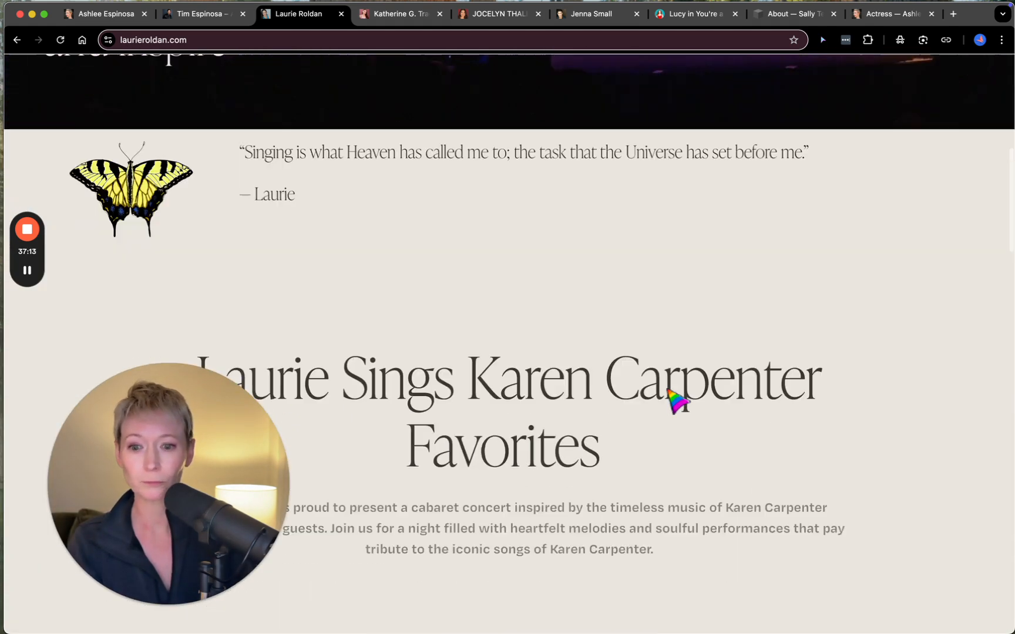
scroll(599, 364, down, 3)
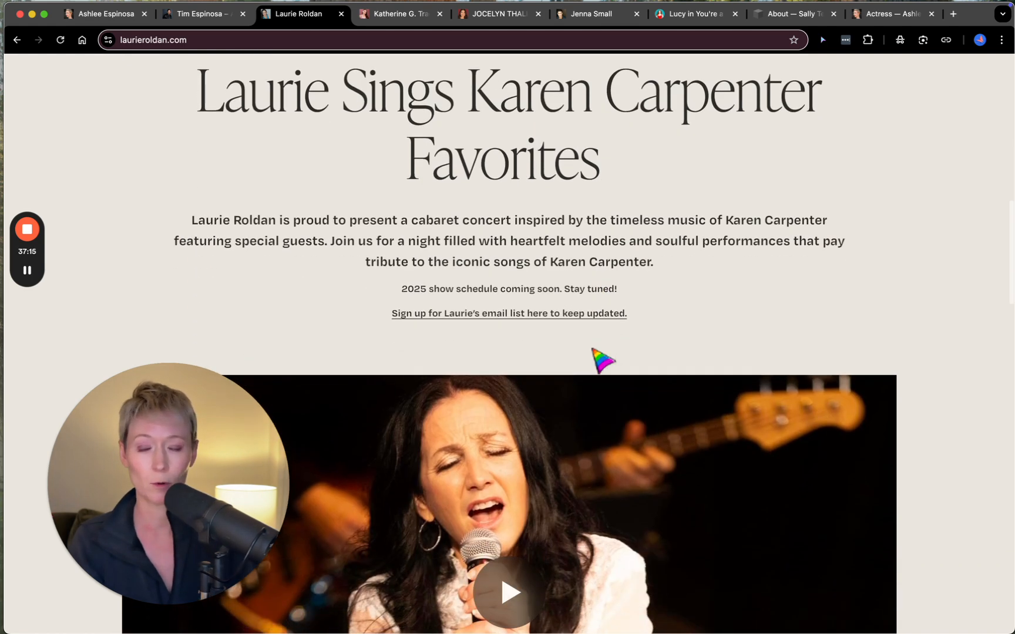
scroll(718, 372, down, 4)
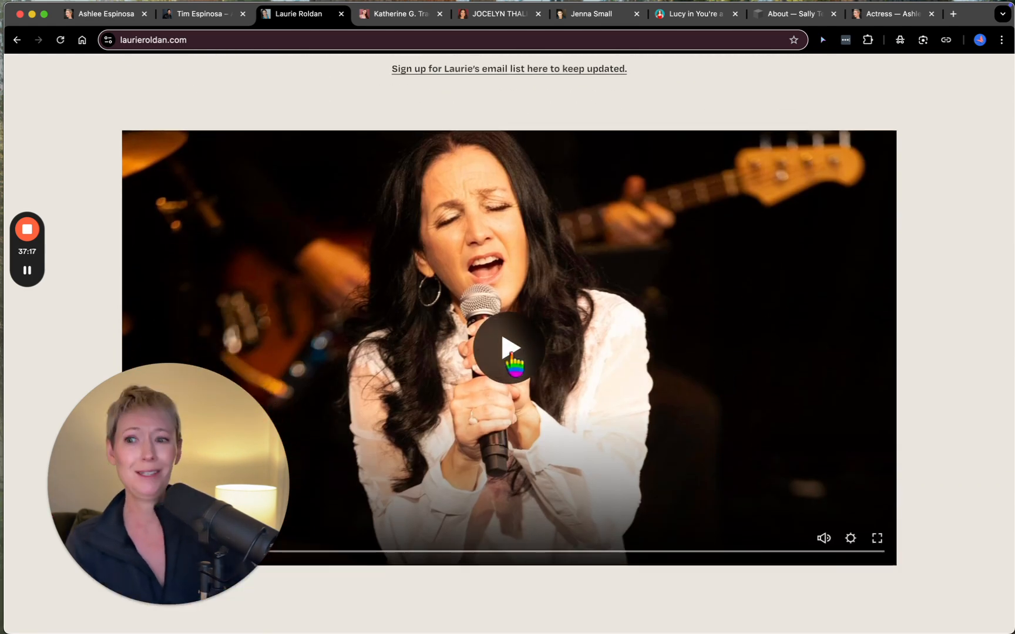
click(511, 353)
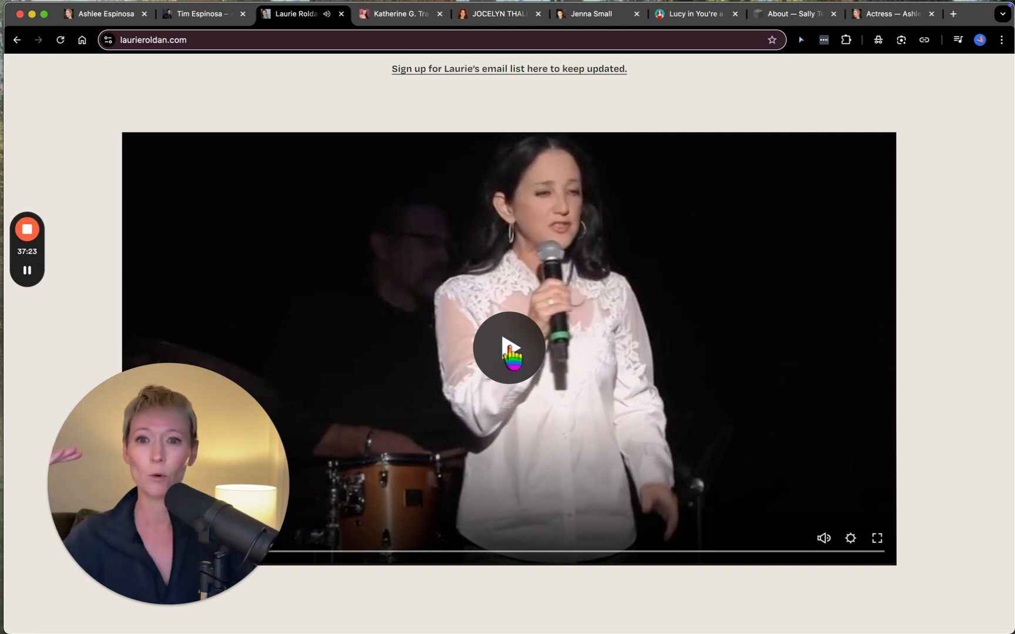
- Switch to the example site showing the Lucy role from You're a Good Man, Charlie Brown and open that site's home page
click(699, 15)
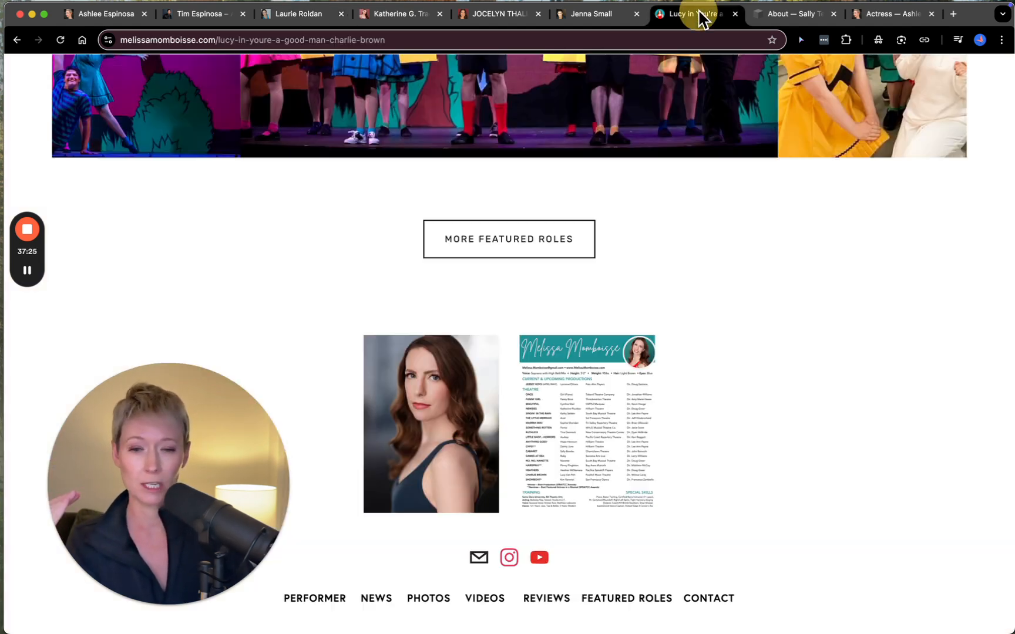
scroll(635, 218, up, 15)
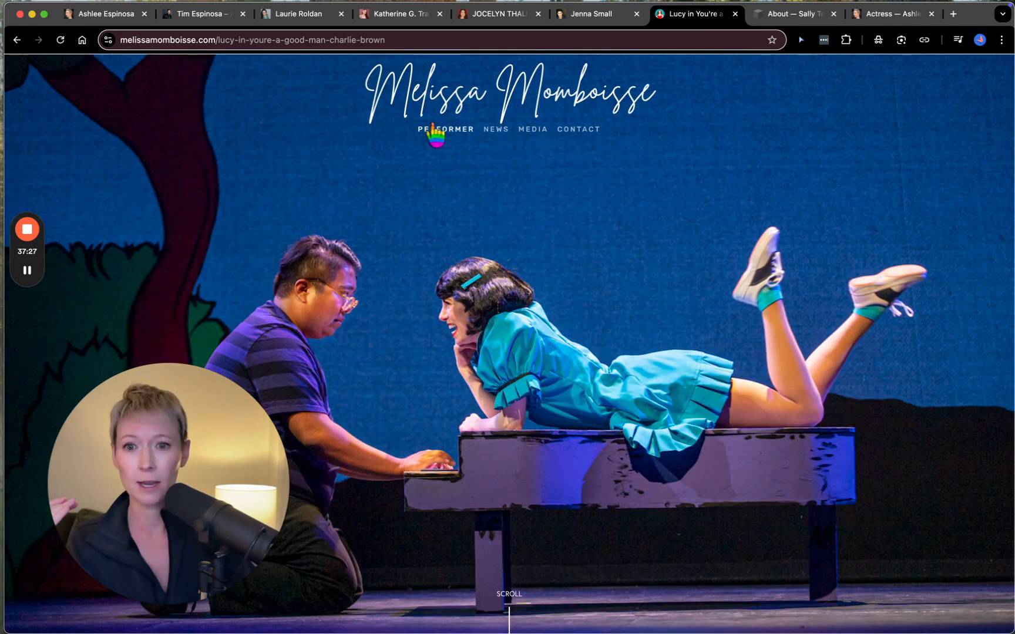
click(439, 129)
click(472, 105)
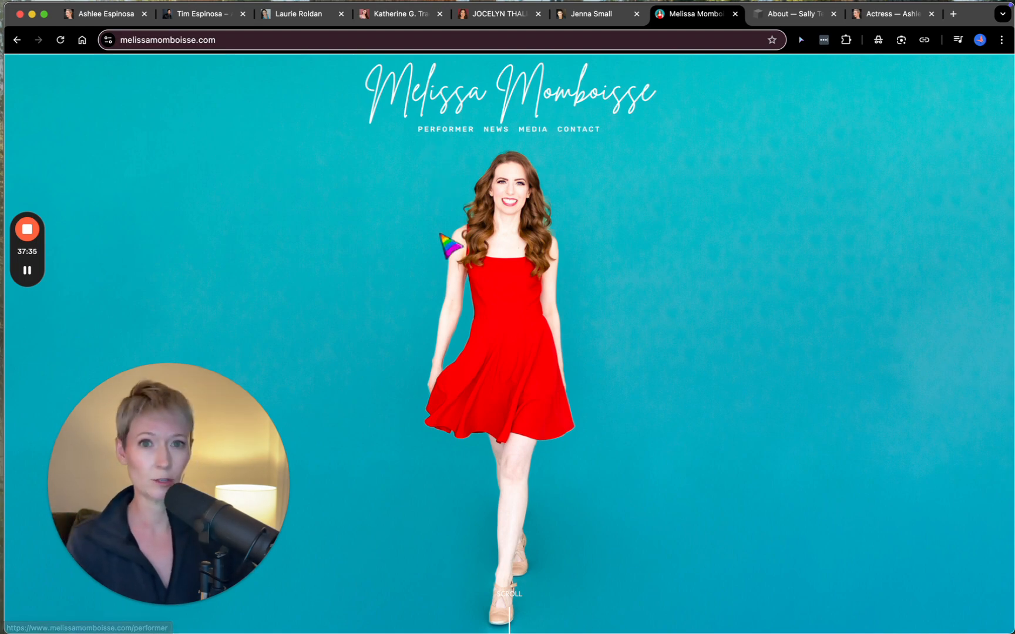
- Examine the open example site's home page, covering its News, review quotes, Featured Roles, headshot and resume, and footer link sections
scroll(440, 234, down, 2)
scroll(450, 245, down, 10)
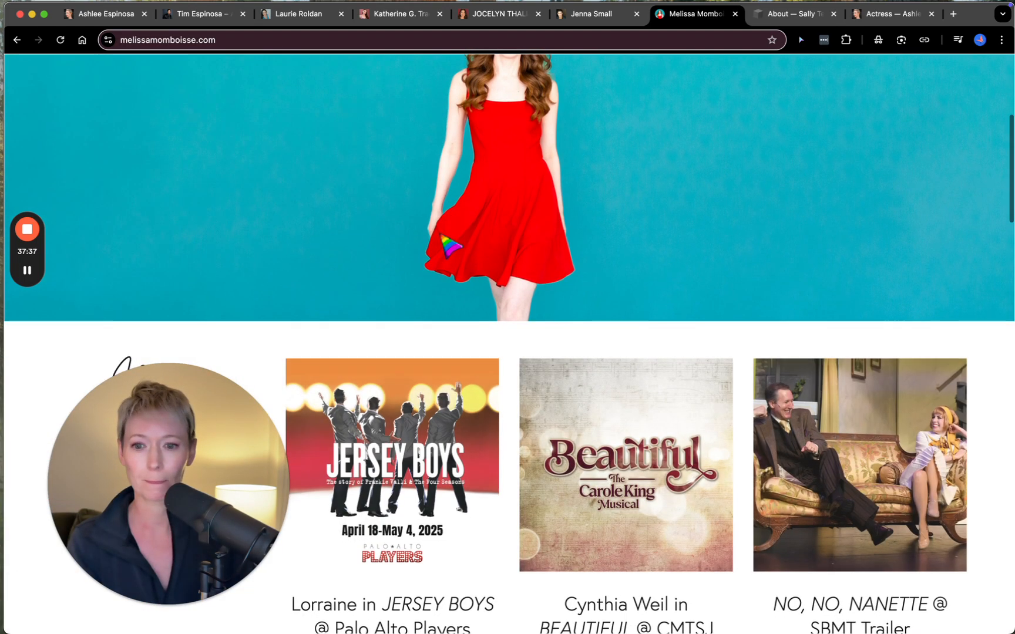
scroll(389, 243, up, 5)
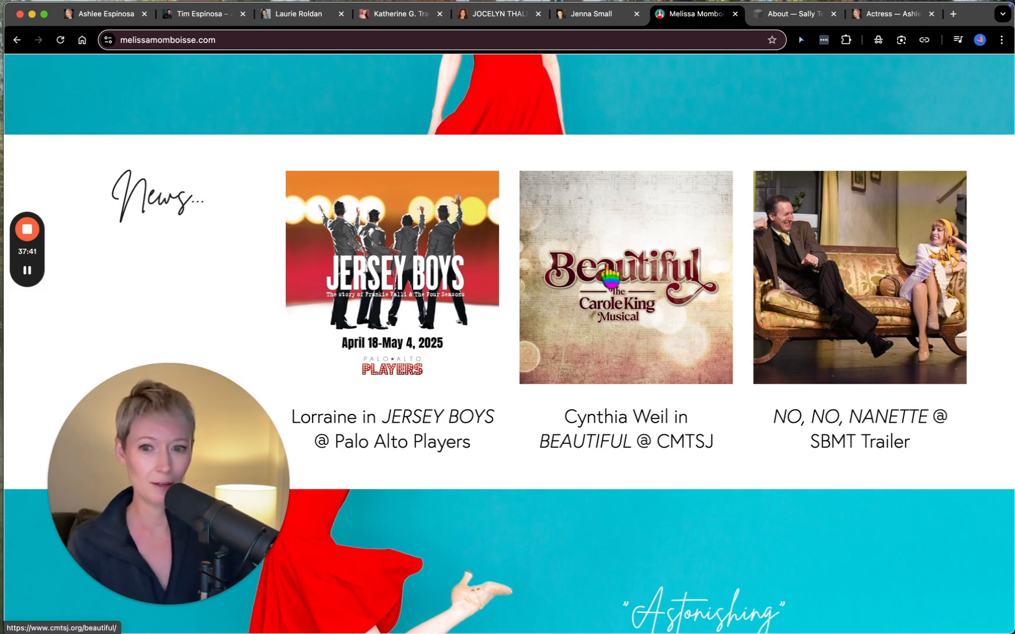
scroll(451, 293, down, 8)
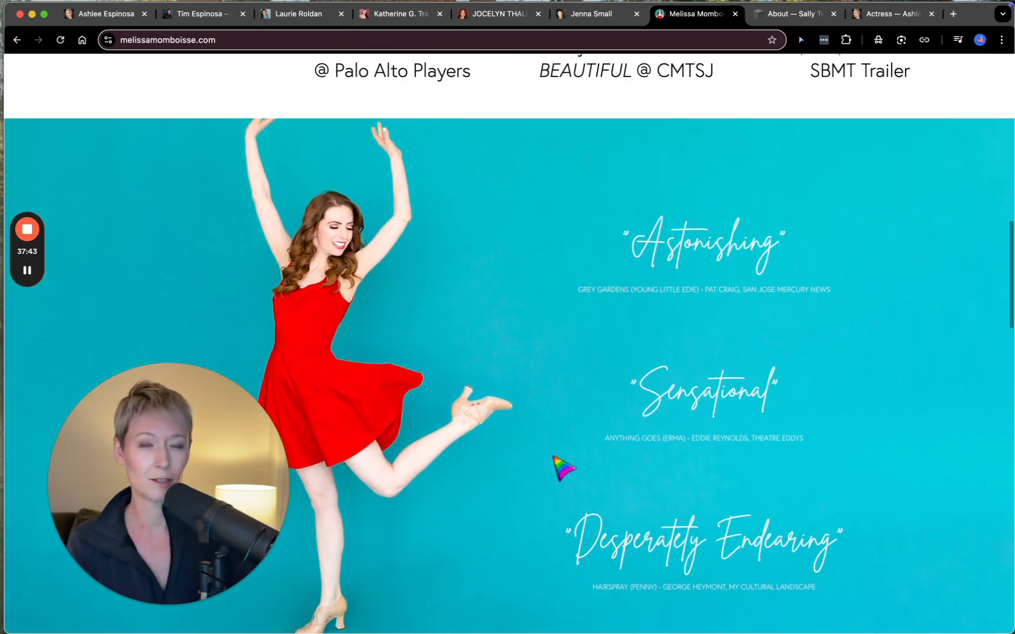
scroll(562, 468, down, 5)
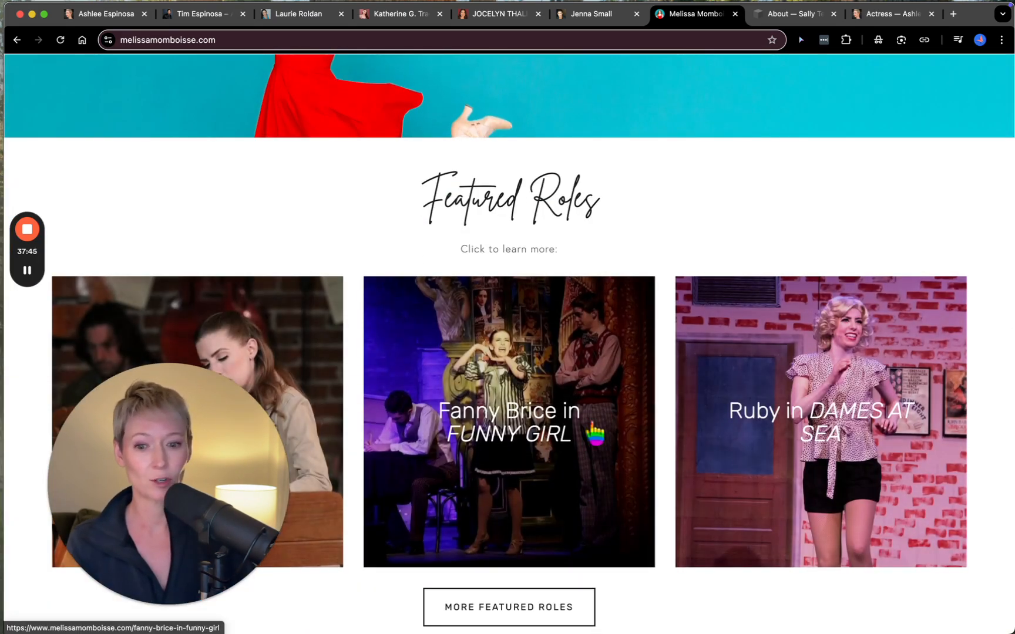
scroll(587, 432, down, 5)
scroll(618, 460, down, 5)
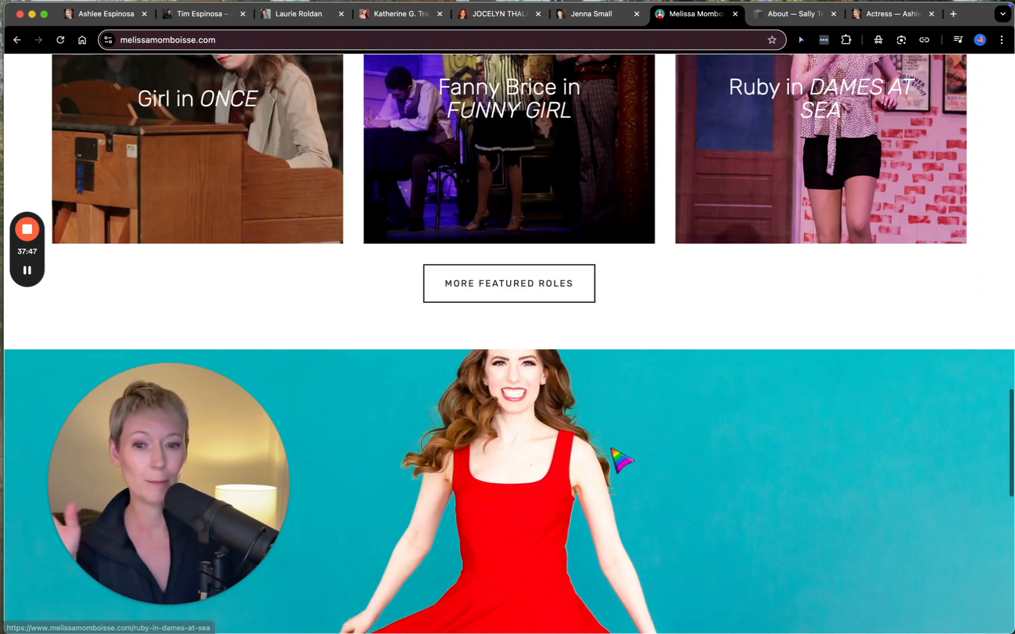
scroll(612, 450, down, 4)
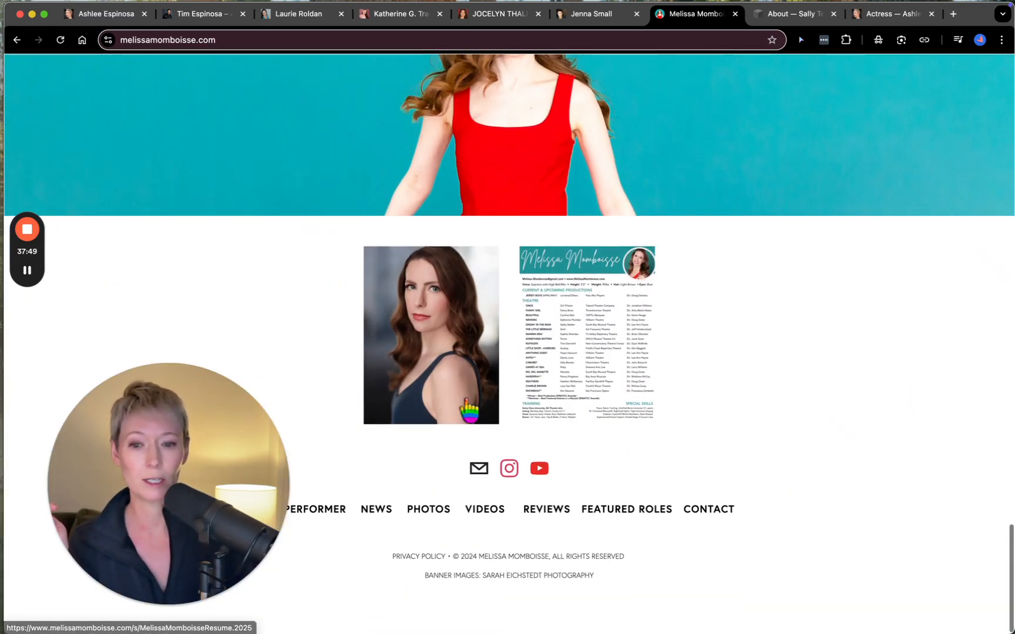
scroll(617, 367, up, 14)
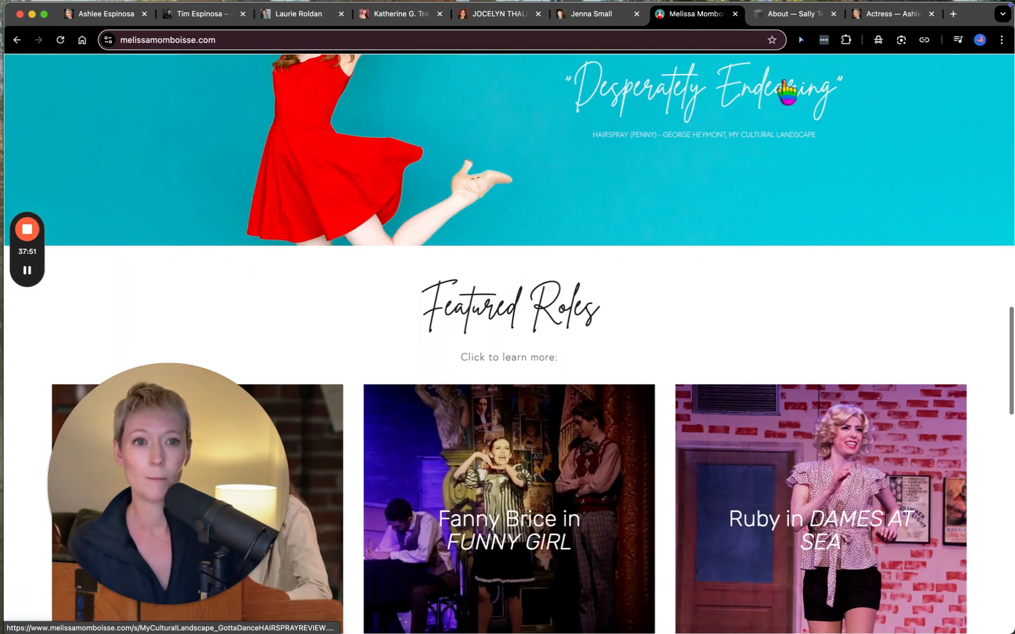
- Switch to the black and orange example site and examine its home page, from the about text and casual blurb to the "Let's Create Together" banner
click(611, 24)
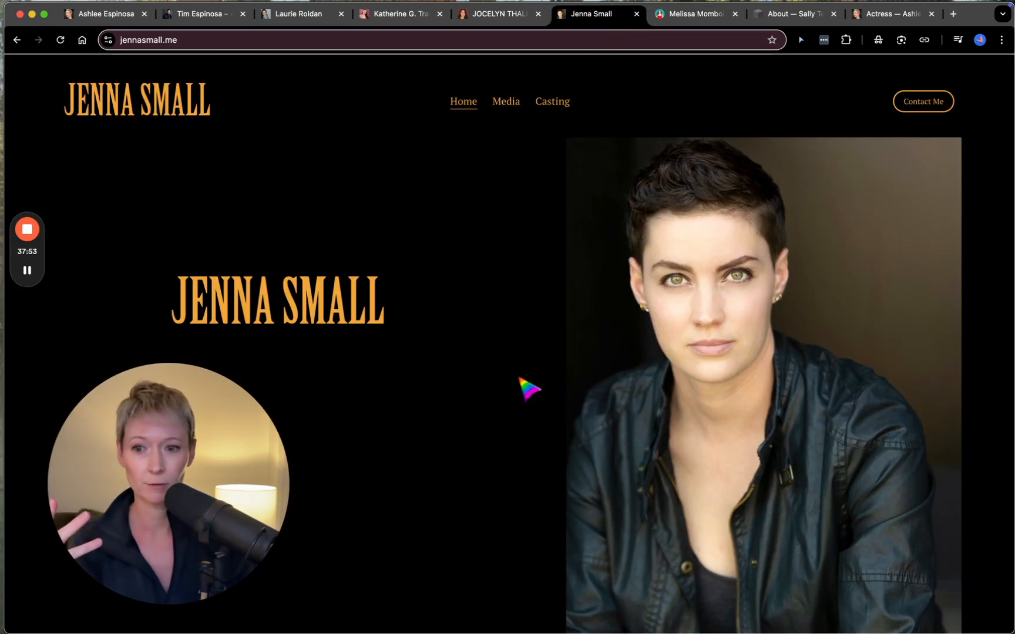
scroll(520, 380, down, 1)
scroll(581, 558, down, 10)
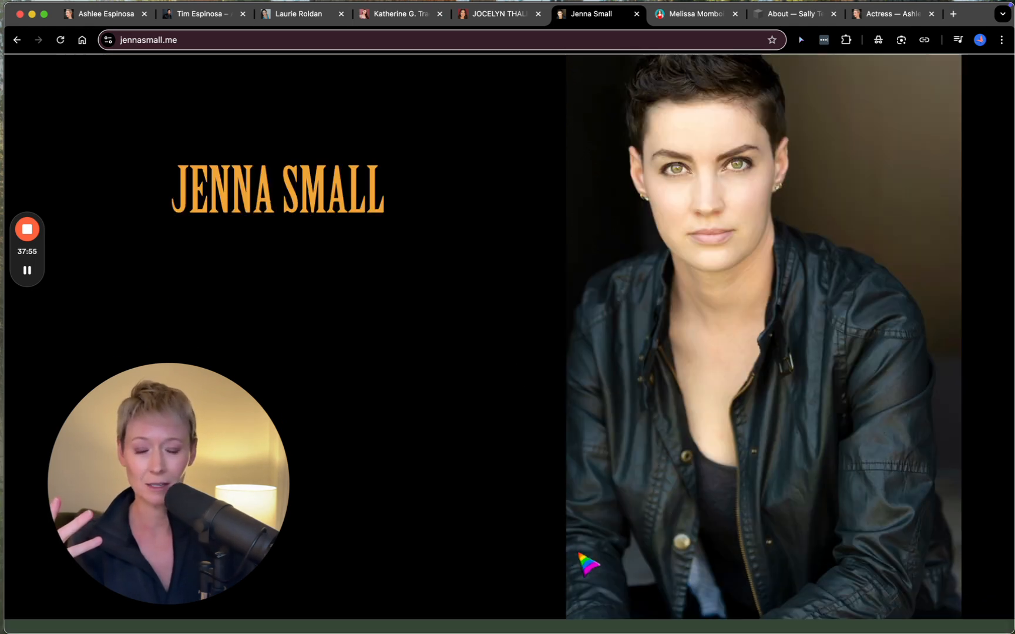
scroll(588, 564, down, 1)
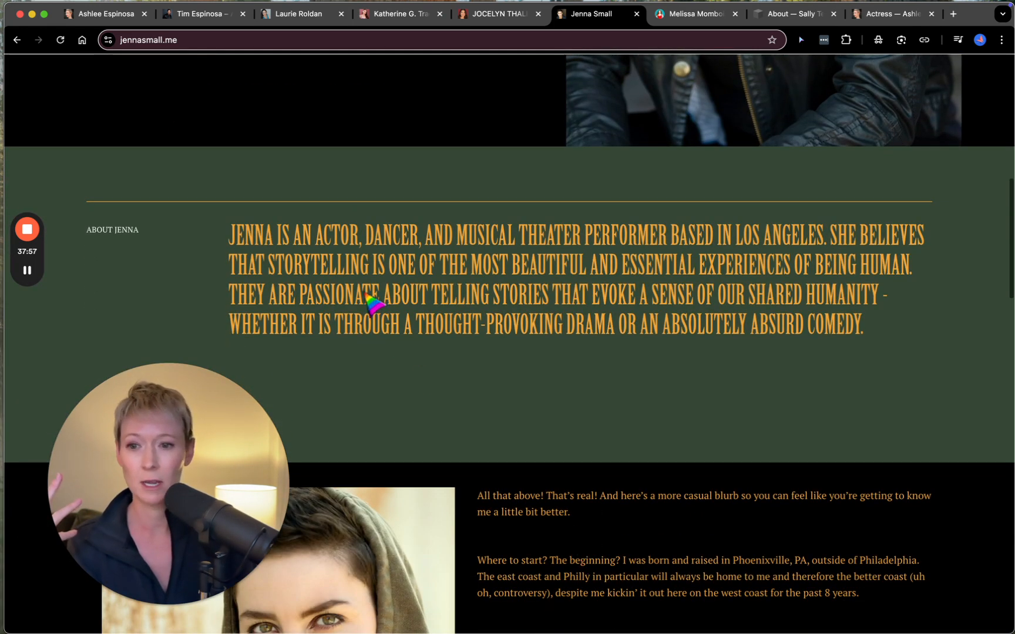
scroll(490, 367, down, 4)
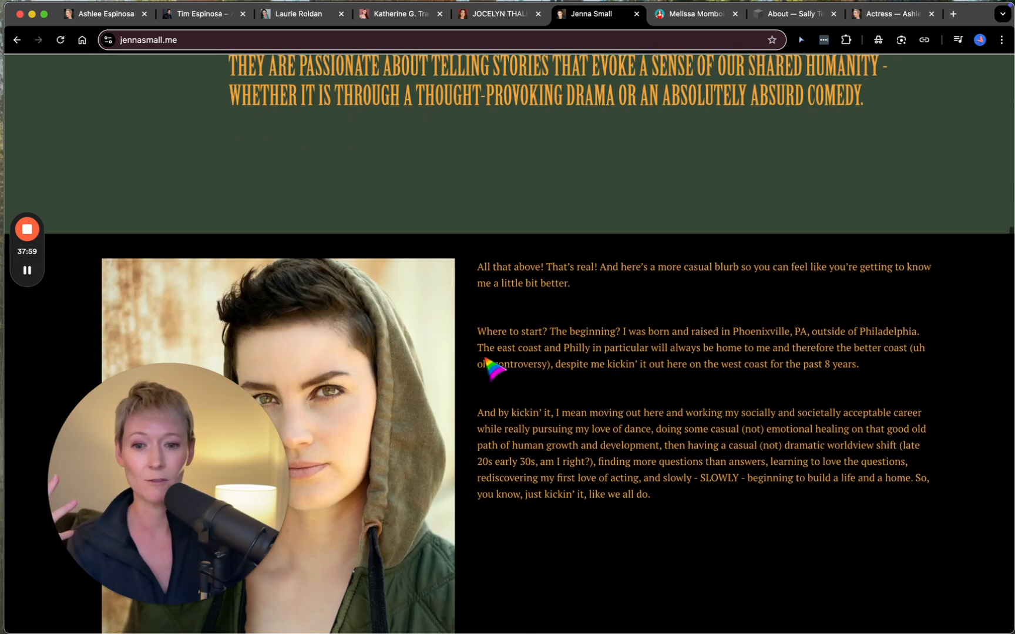
scroll(602, 487, down, 3)
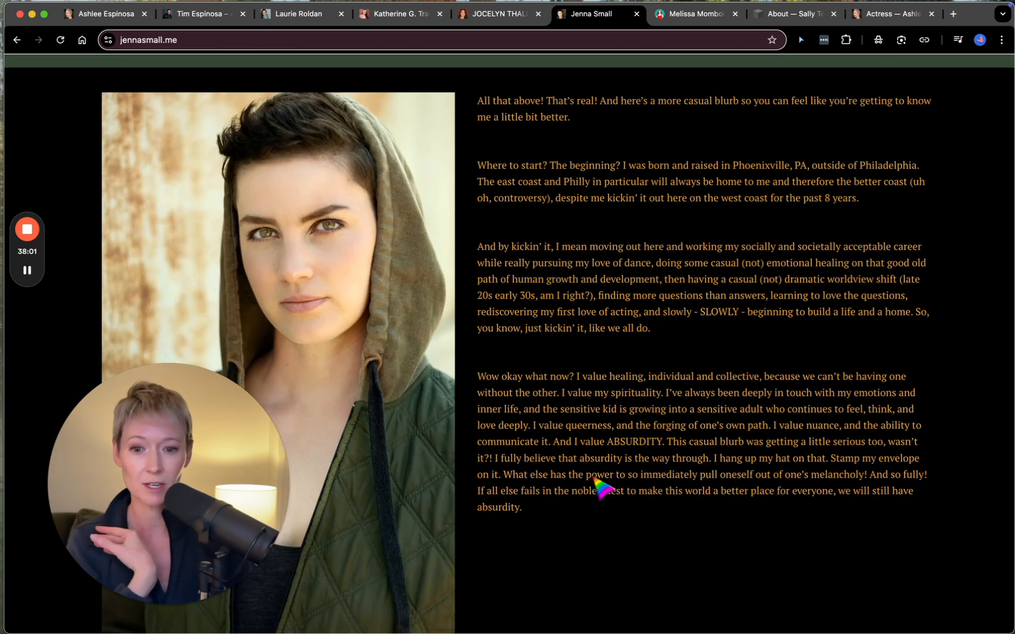
scroll(567, 362, down, 1)
scroll(567, 363, down, 2)
scroll(567, 364, down, 8)
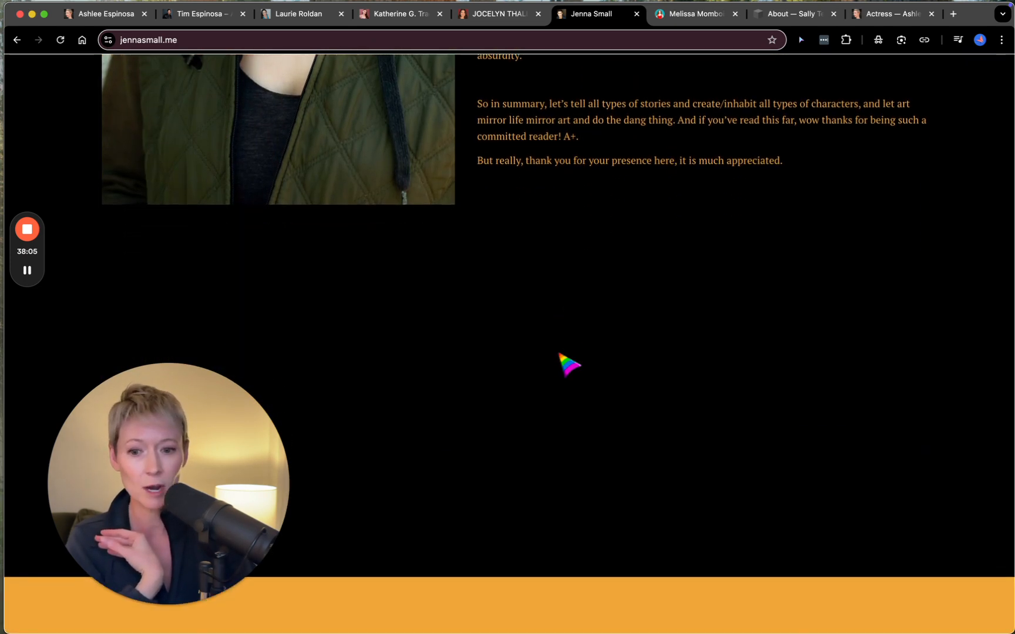
scroll(567, 364, down, 5)
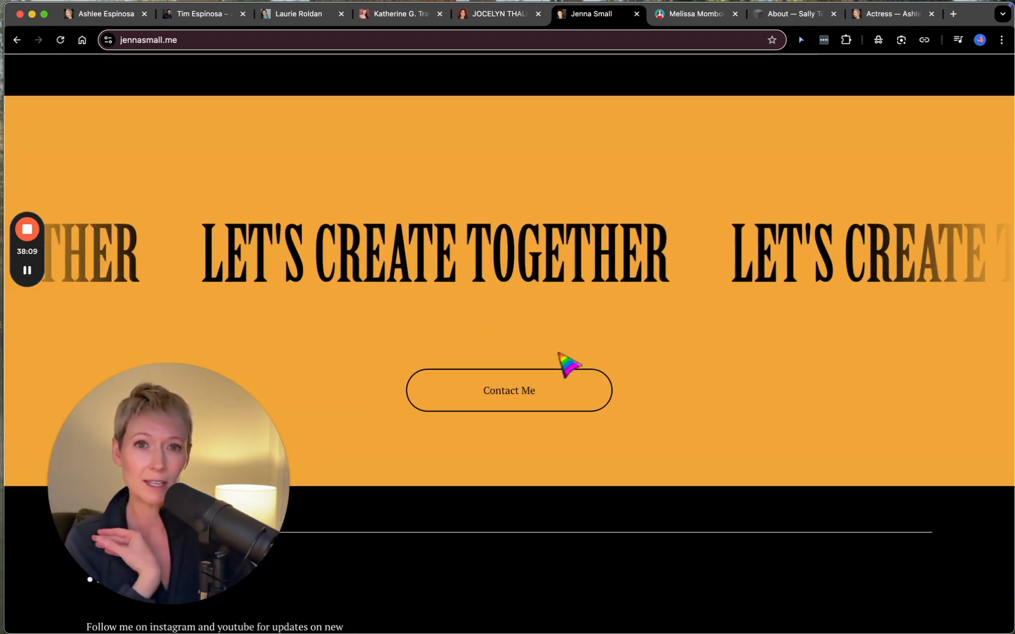
scroll(559, 353, down, 1)
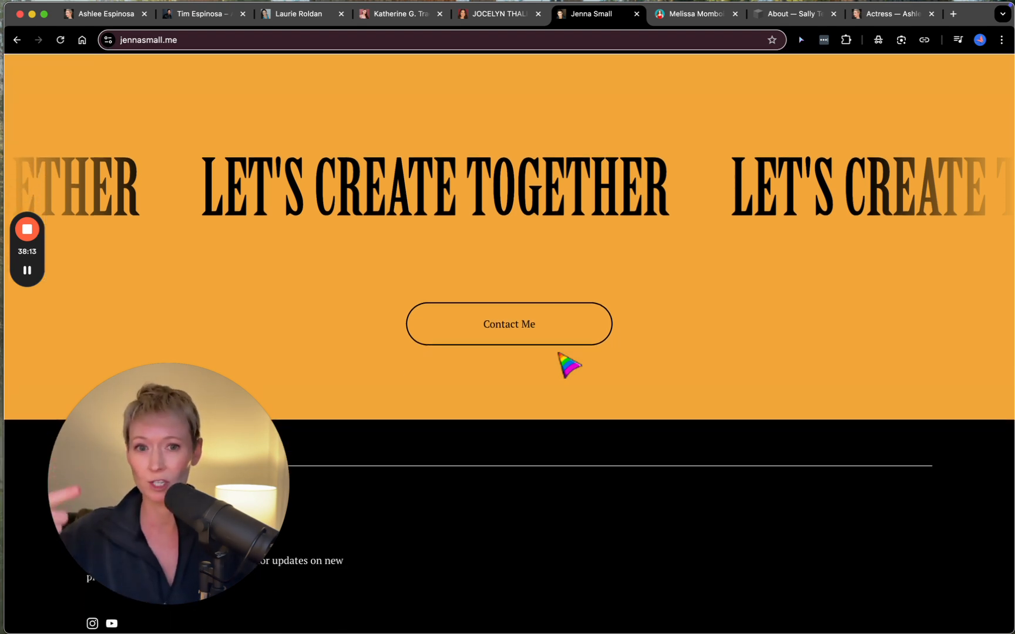
scroll(569, 363, down, 2)
scroll(571, 362, up, 10)
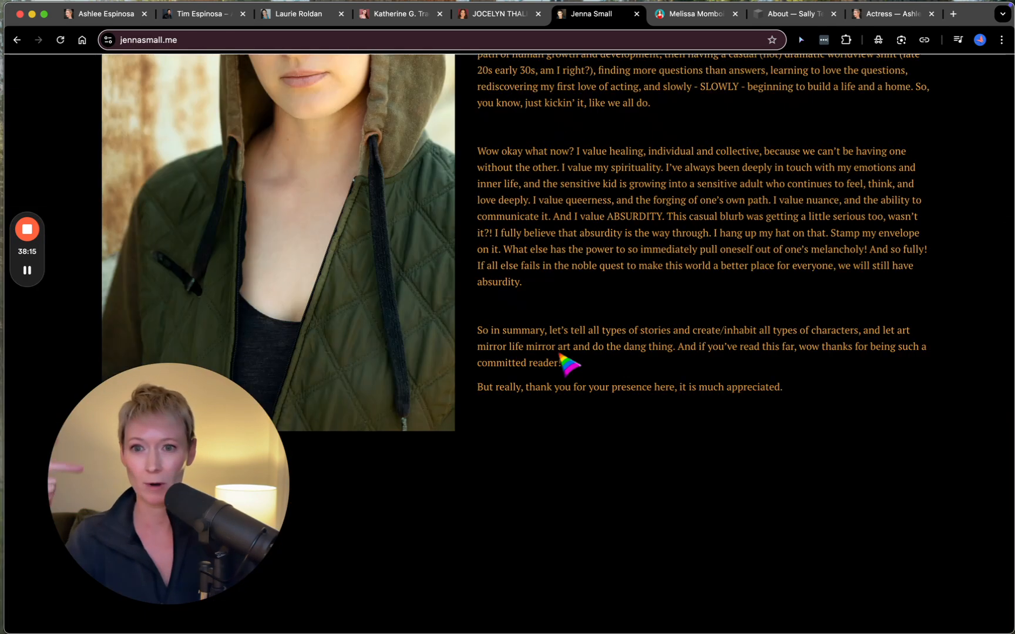
- Switch to the example site showing American Idiot, open its home page, and review the sections from the hero to "Ready to Work Together?"
click(208, 14)
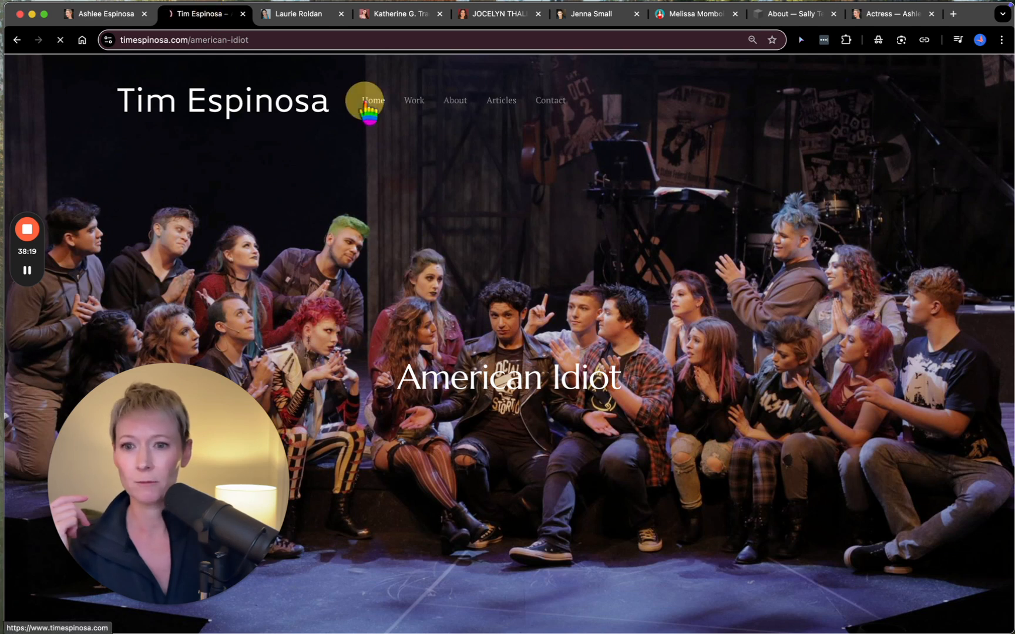
click(370, 101)
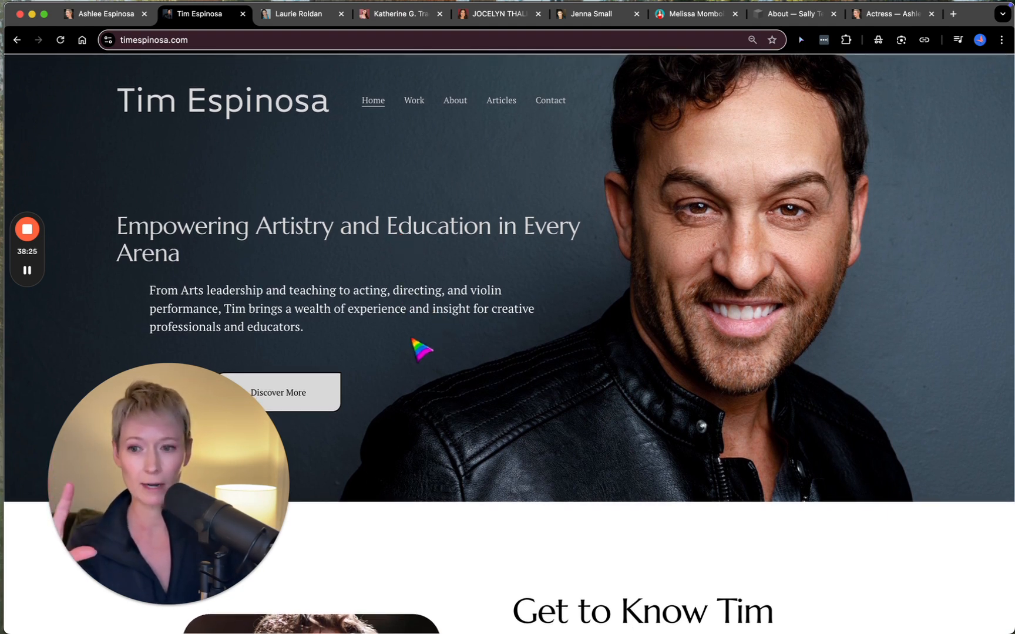
scroll(413, 341, down, 1)
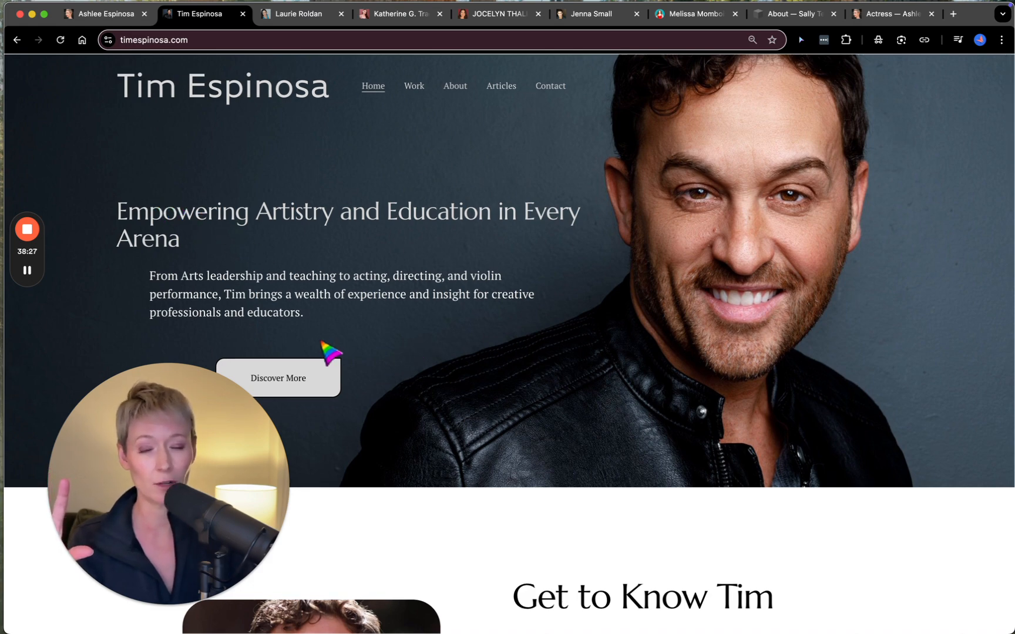
scroll(476, 419, down, 7)
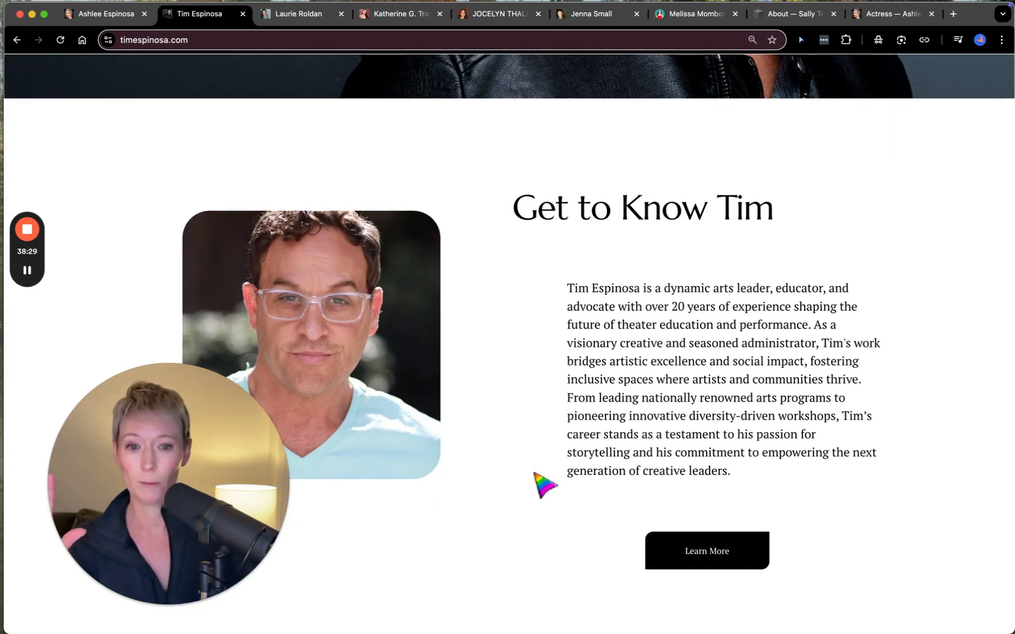
scroll(544, 485, down, 10)
scroll(470, 298, down, 8)
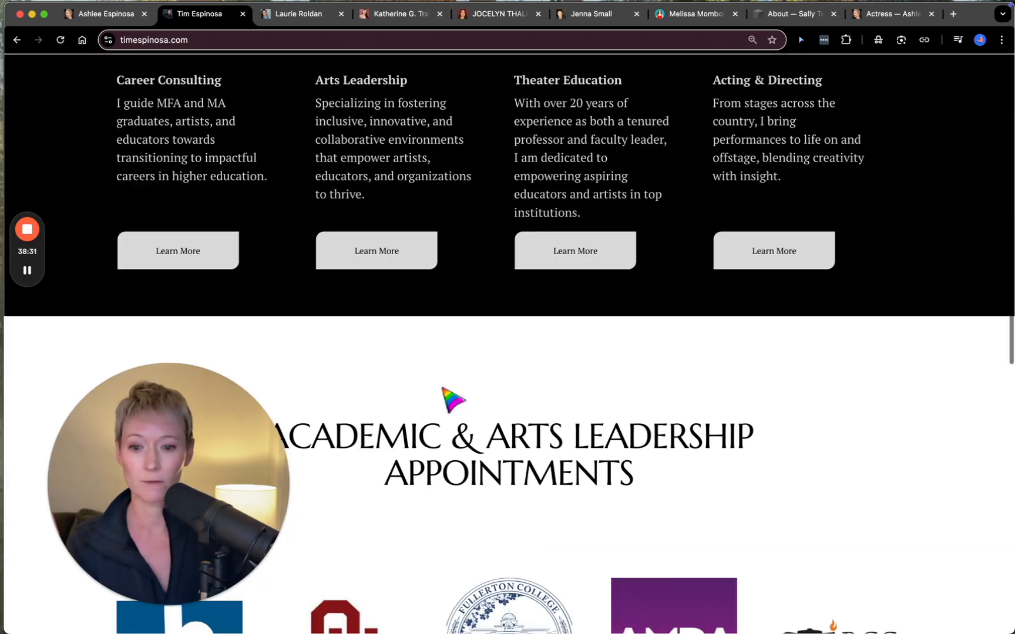
scroll(592, 484, down, 20)
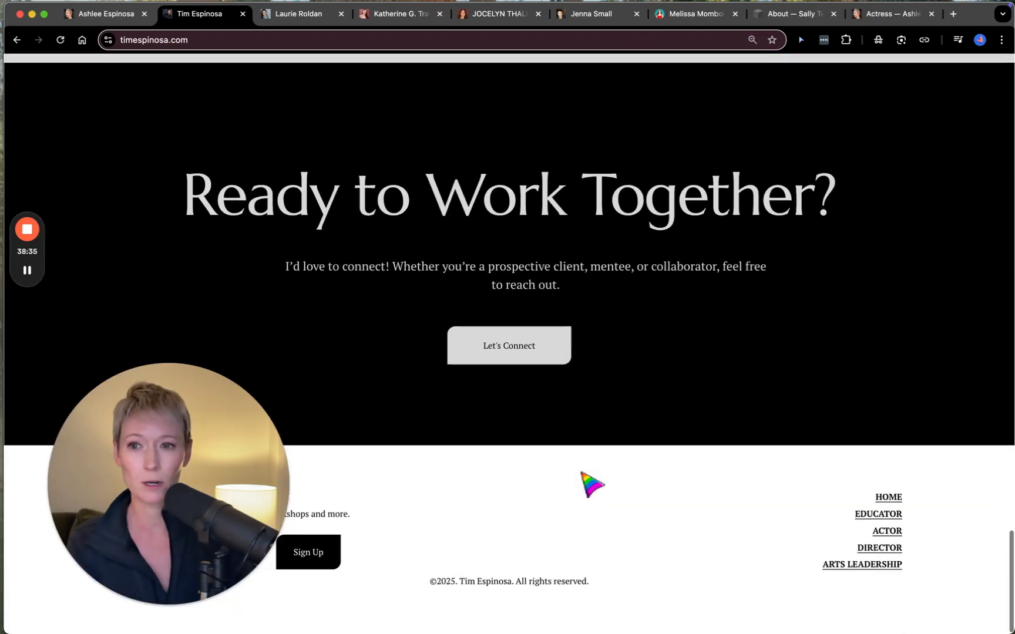
scroll(589, 483, up, 20)
- Return to the Squarespace editor and review the Home page sections, from the hero and service columns through the journey story to the client testimonials
click(122, 18)
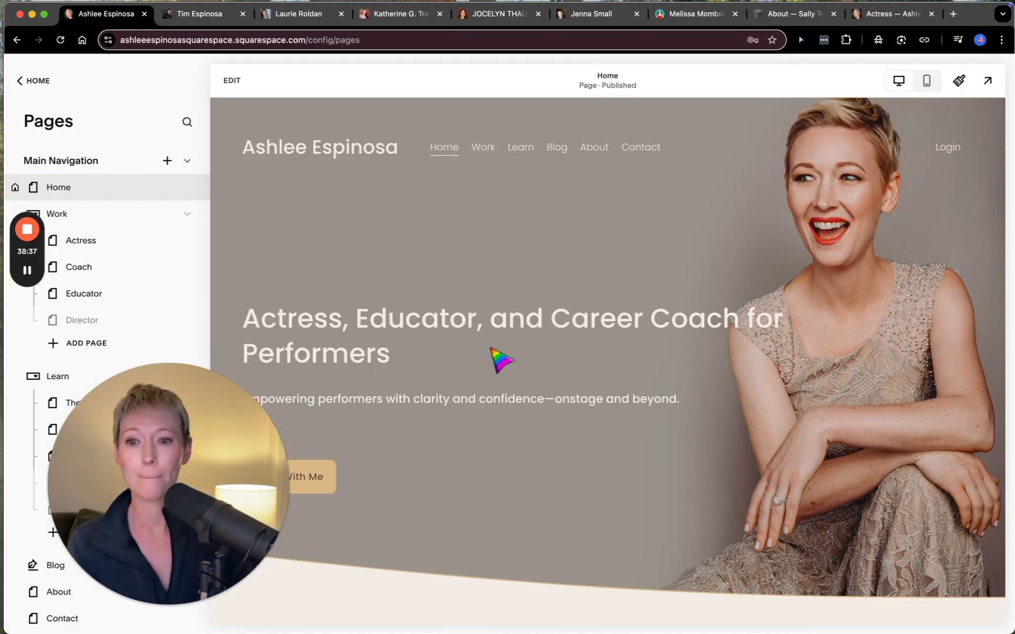
scroll(526, 399, down, 2)
scroll(527, 399, down, 6)
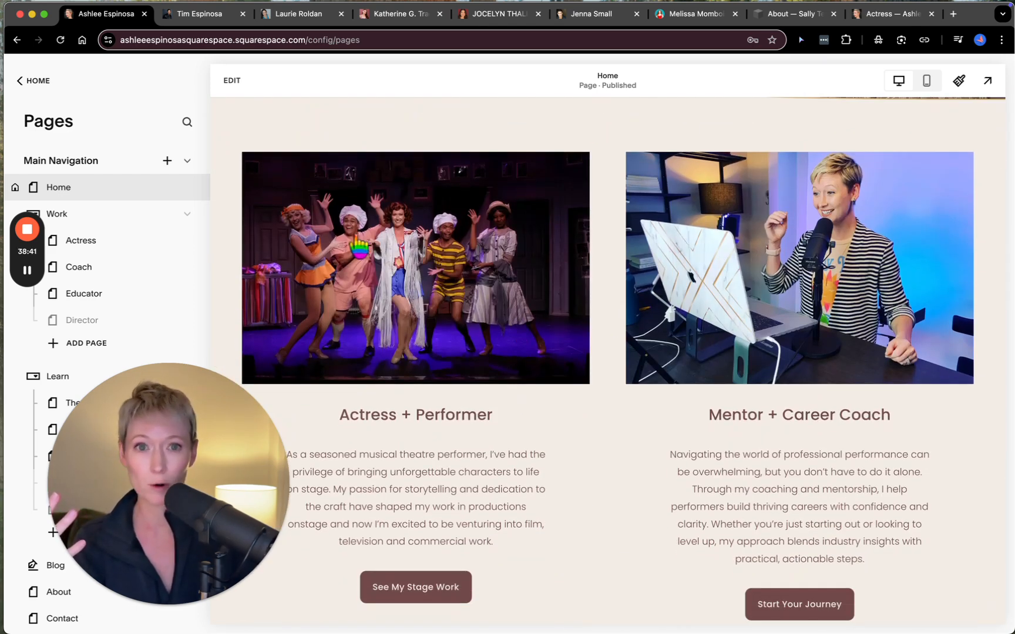
scroll(657, 453, down, 4)
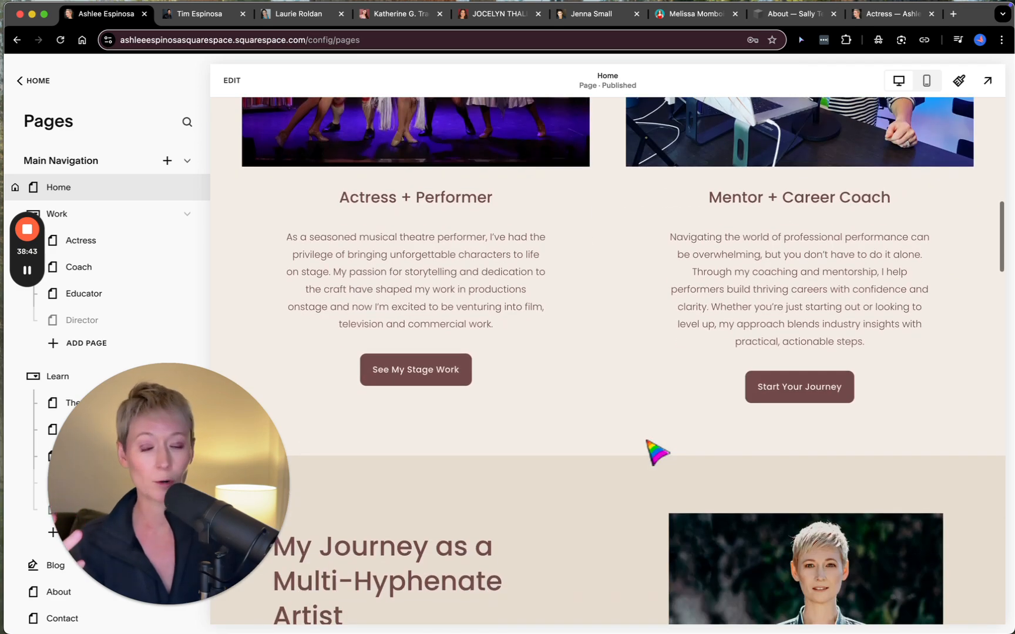
scroll(657, 454, down, 5)
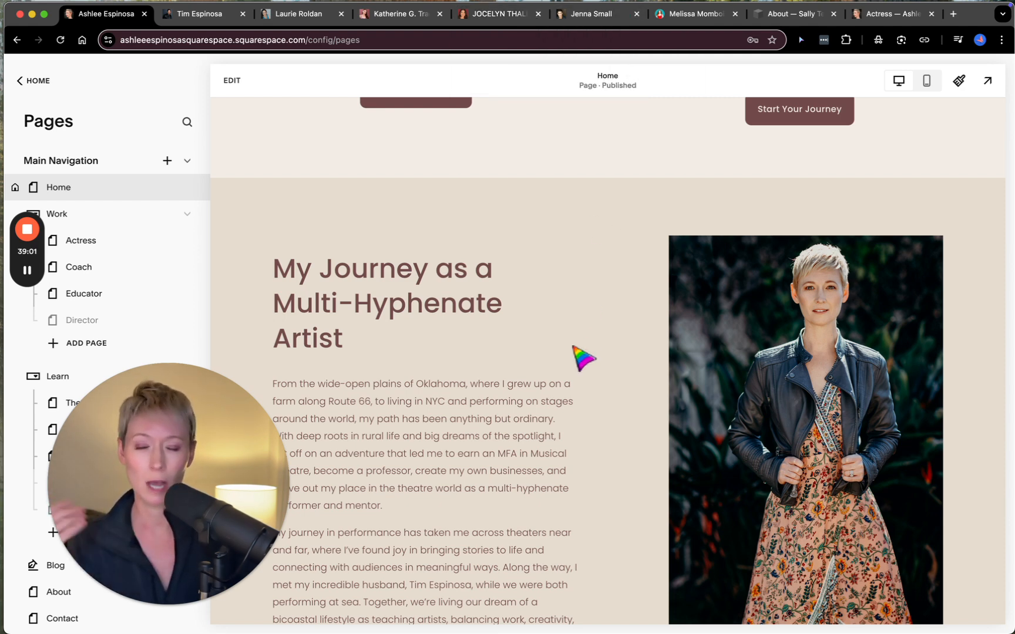
scroll(585, 358, down, 5)
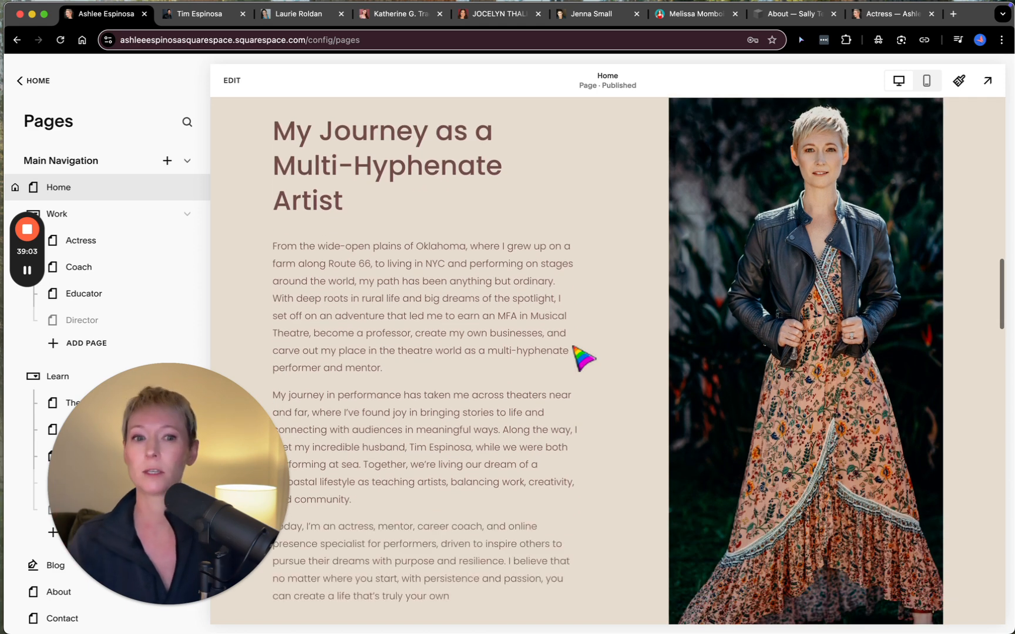
scroll(584, 359, down, 3)
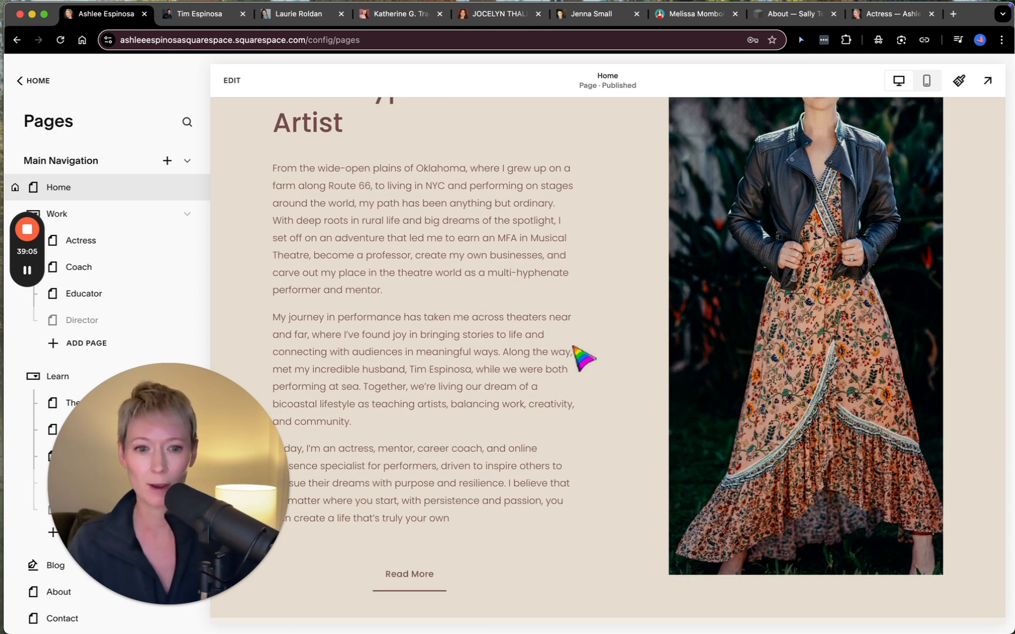
scroll(585, 358, down, 15)
scroll(553, 400, down, 20)
scroll(579, 470, down, 10)
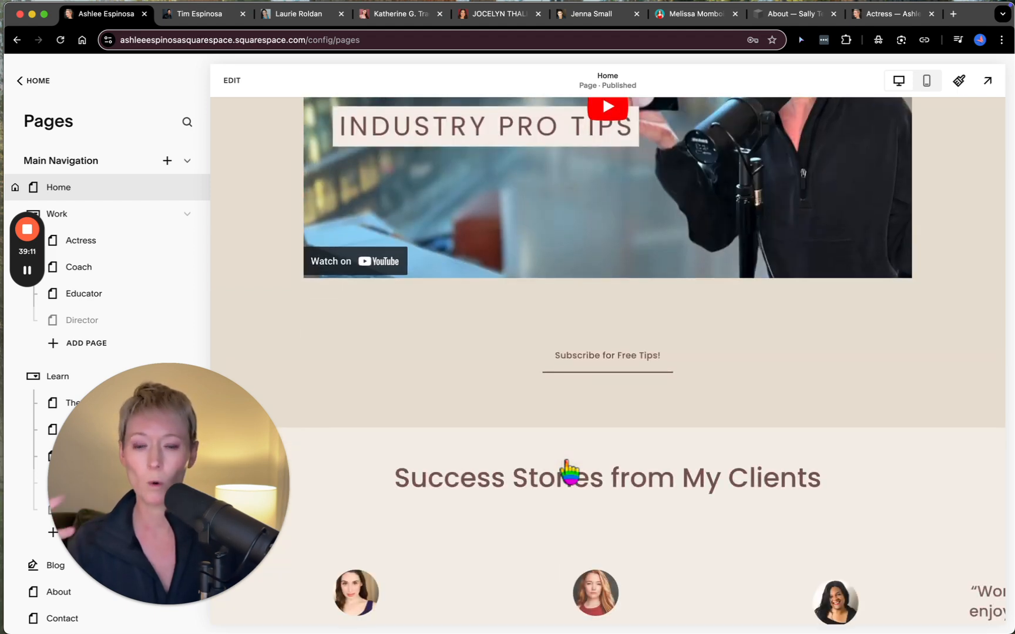
scroll(568, 472, down, 14)
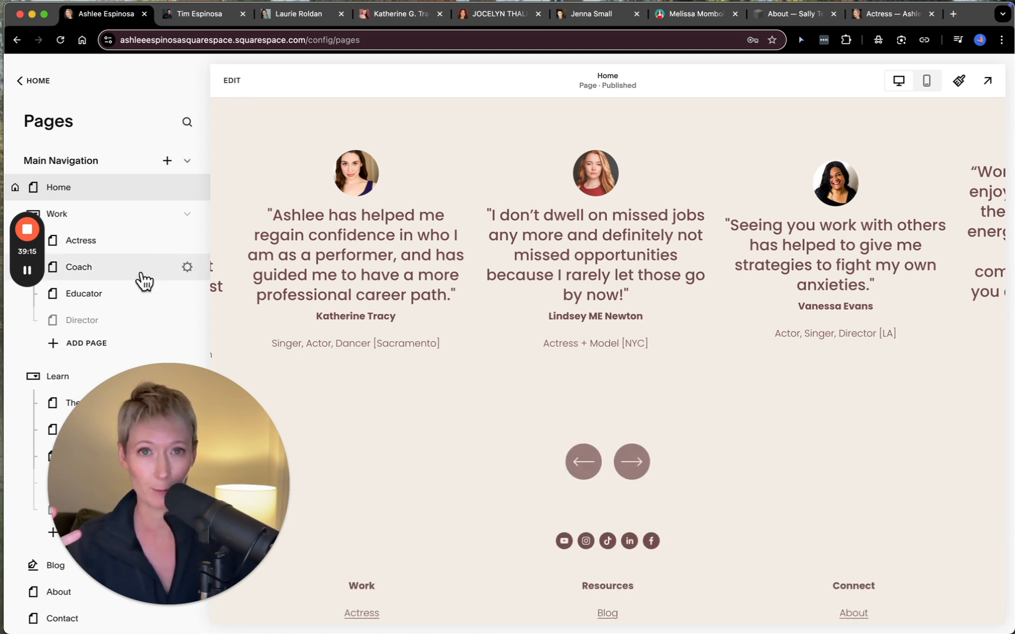
- Look through the site's page list, comparing the Main Navigation pages with those under Not Linked
drag(152, 407, 791, 392)
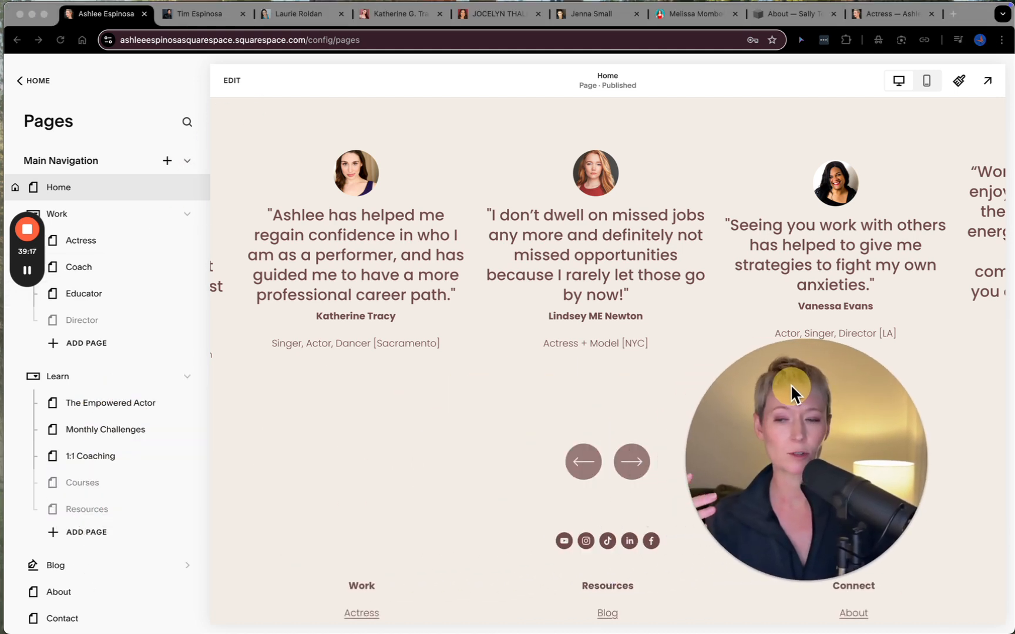
scroll(135, 399, down, 3)
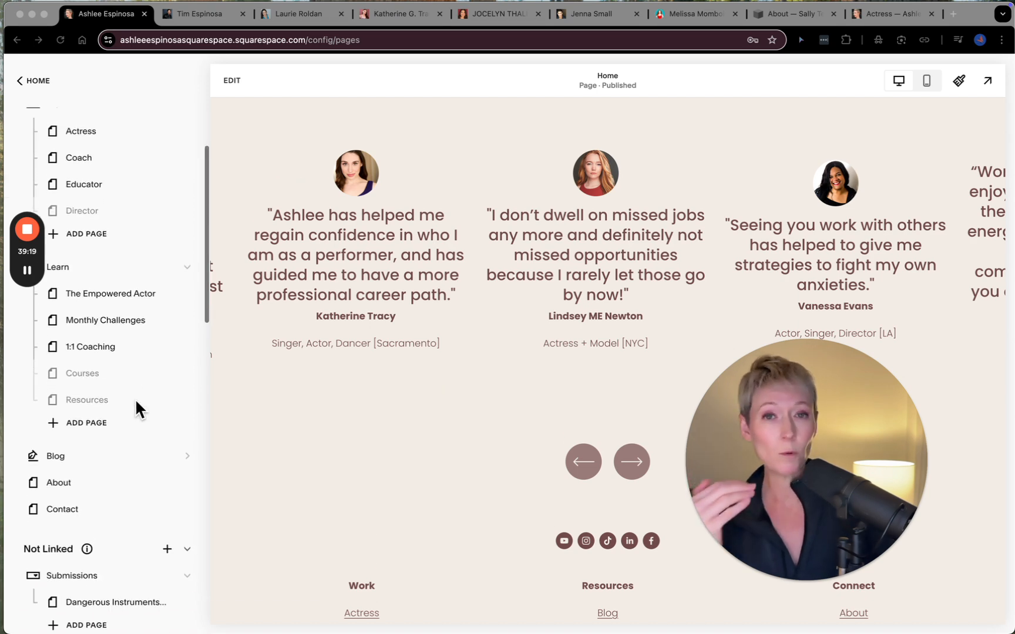
scroll(135, 399, down, 5)
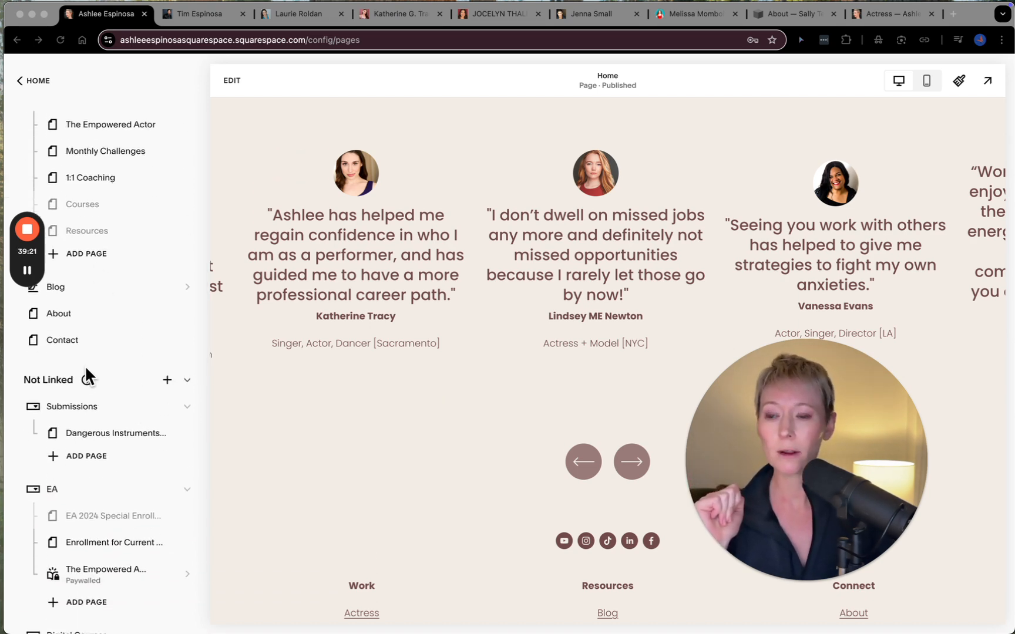
scroll(97, 355, up, 7)
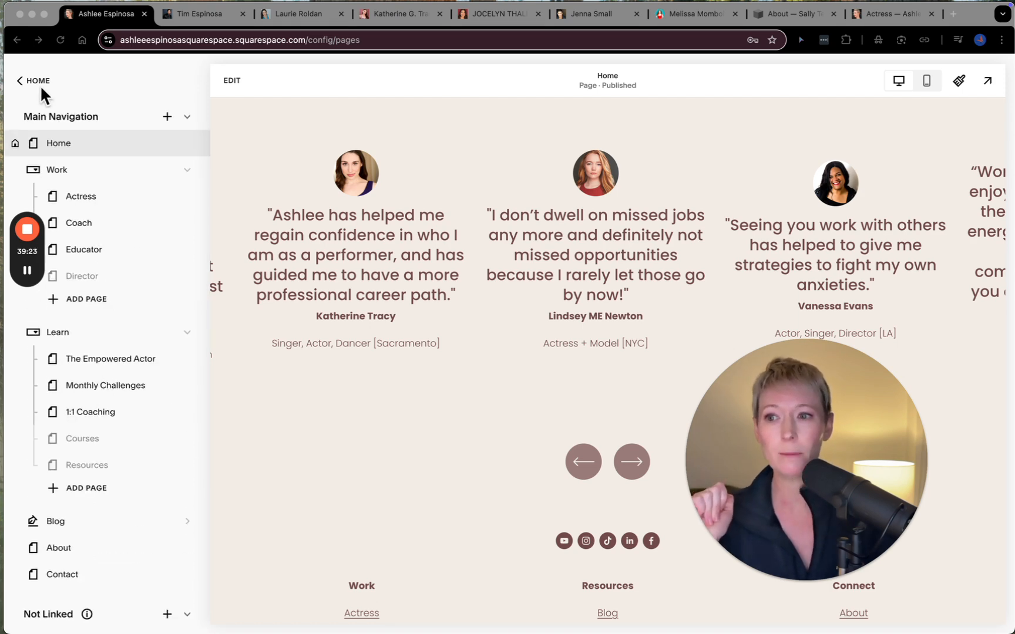
scroll(109, 347, down, 5)
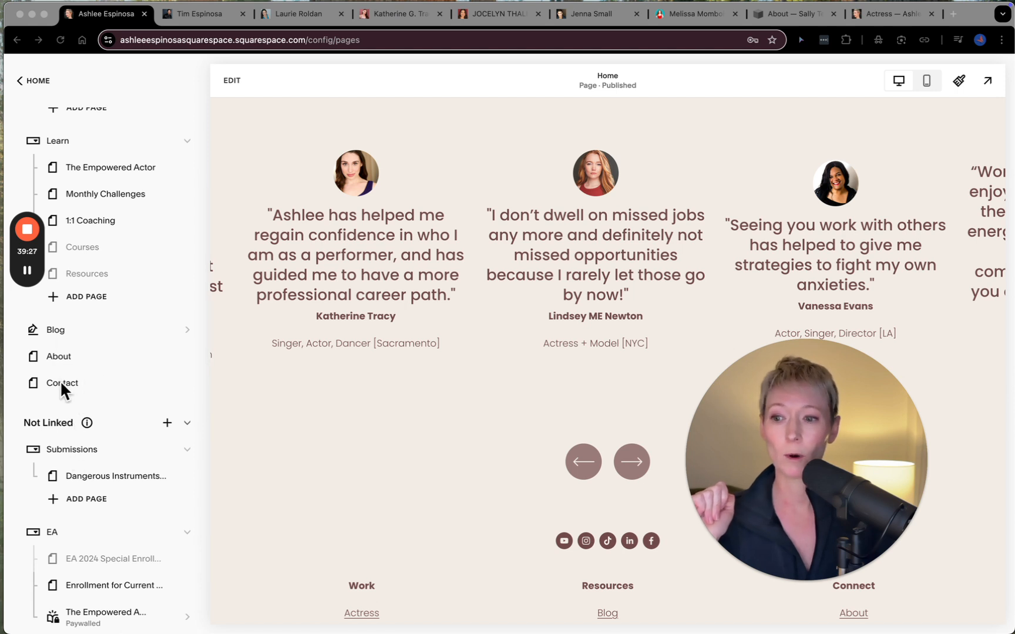
- Review the Not Linked pages, including the Submissions, EA, Digital Courses and Freebies groups, and return to the Main Navigation list
scroll(60, 423, down, 1)
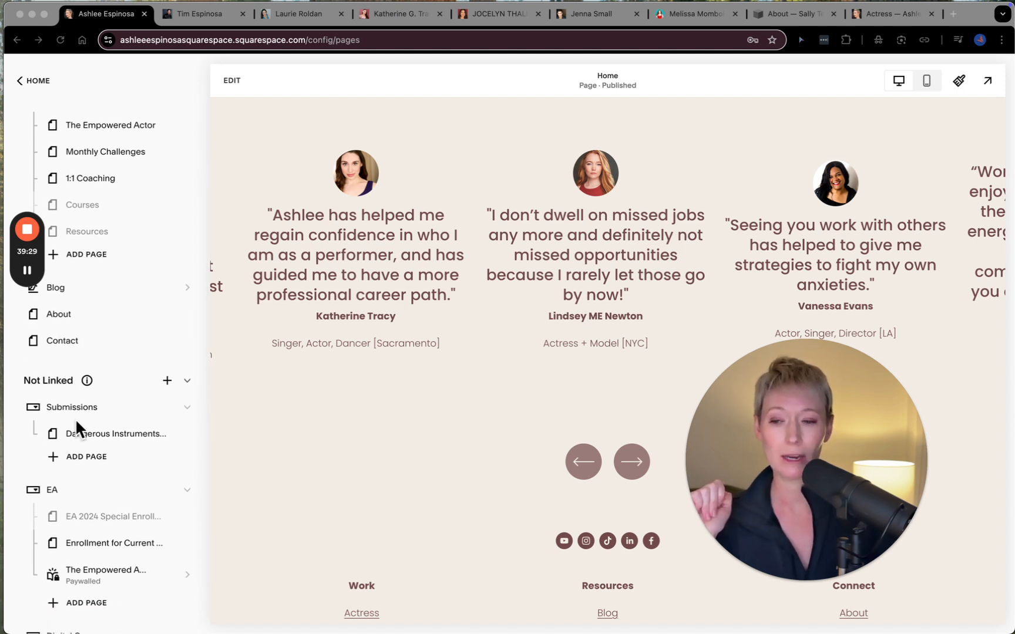
scroll(75, 418, down, 1)
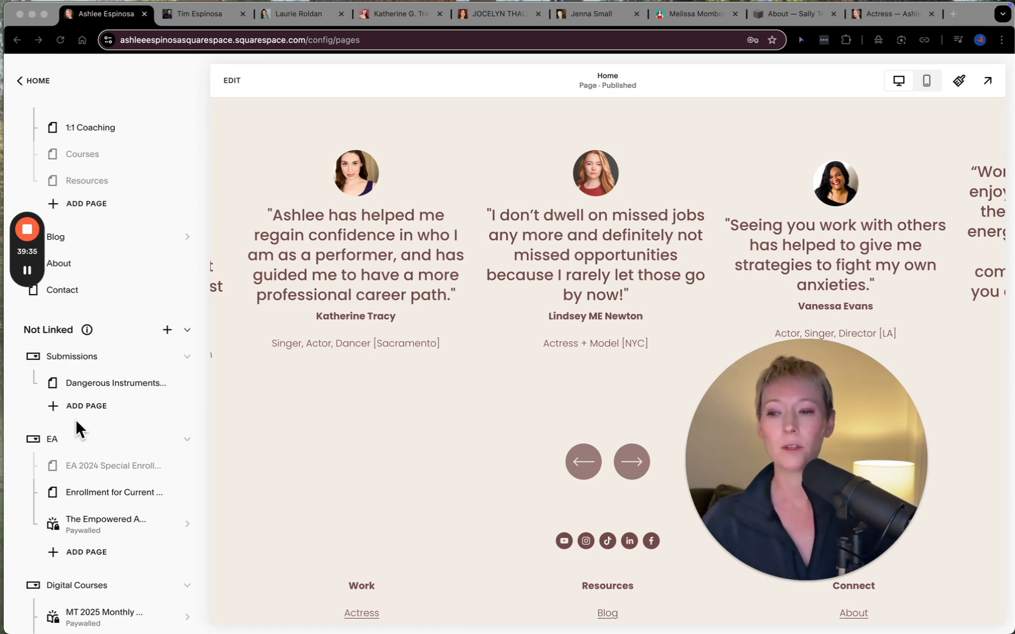
scroll(346, 295, up, 10)
scroll(346, 295, up, 15)
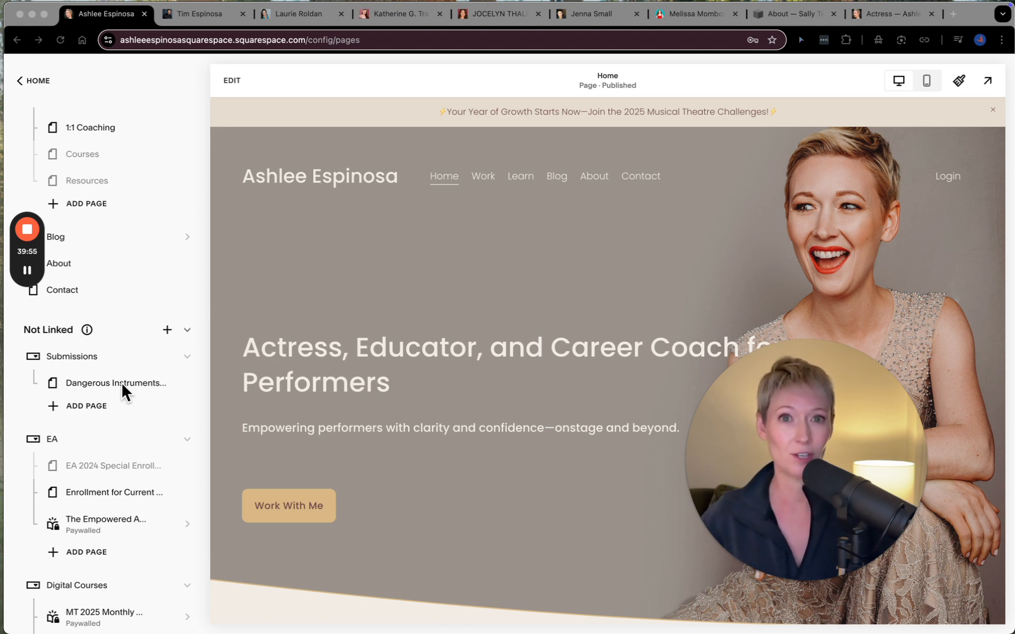
scroll(118, 473, down, 1)
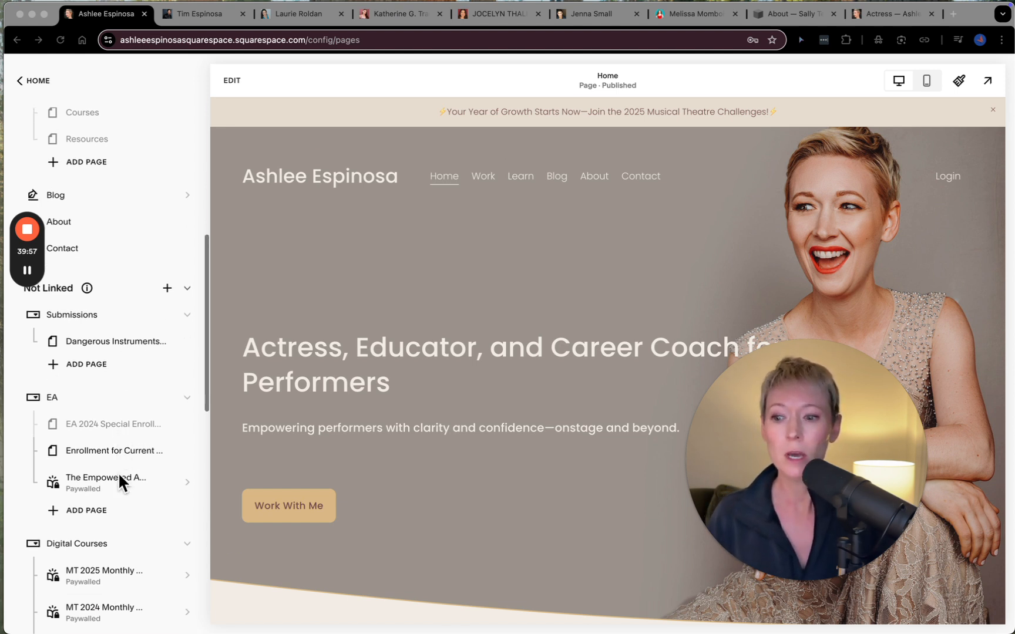
scroll(91, 494, down, 5)
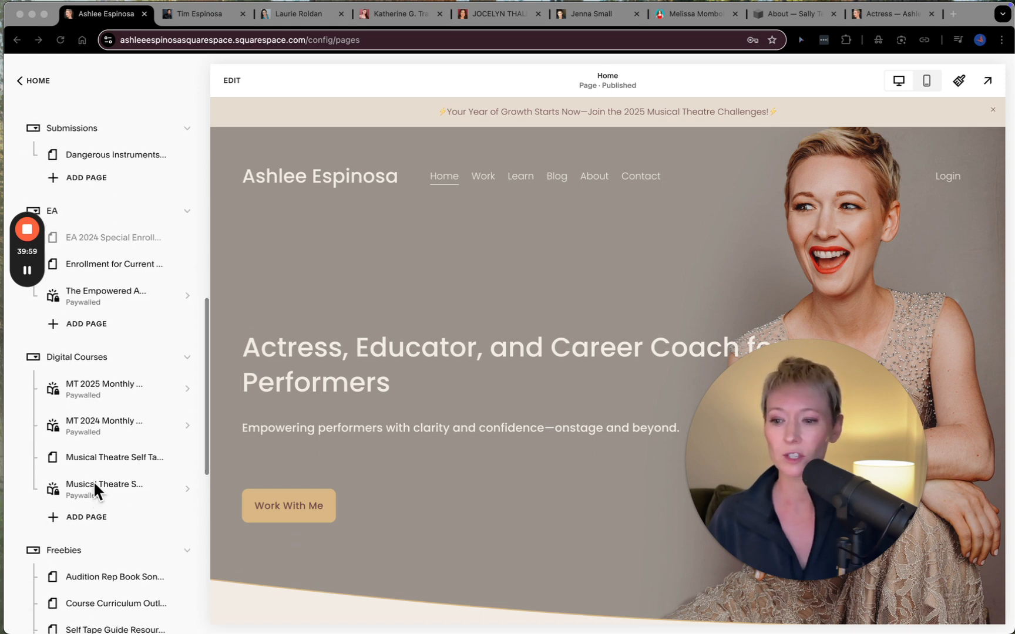
scroll(93, 489, down, 5)
scroll(98, 427, down, 5)
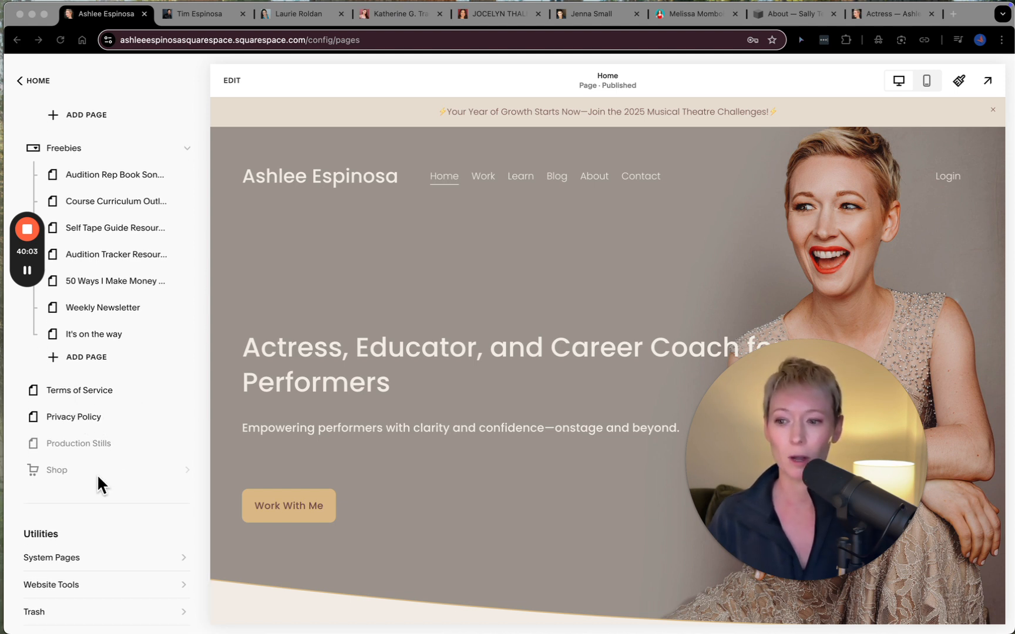
scroll(110, 475, down, 3)
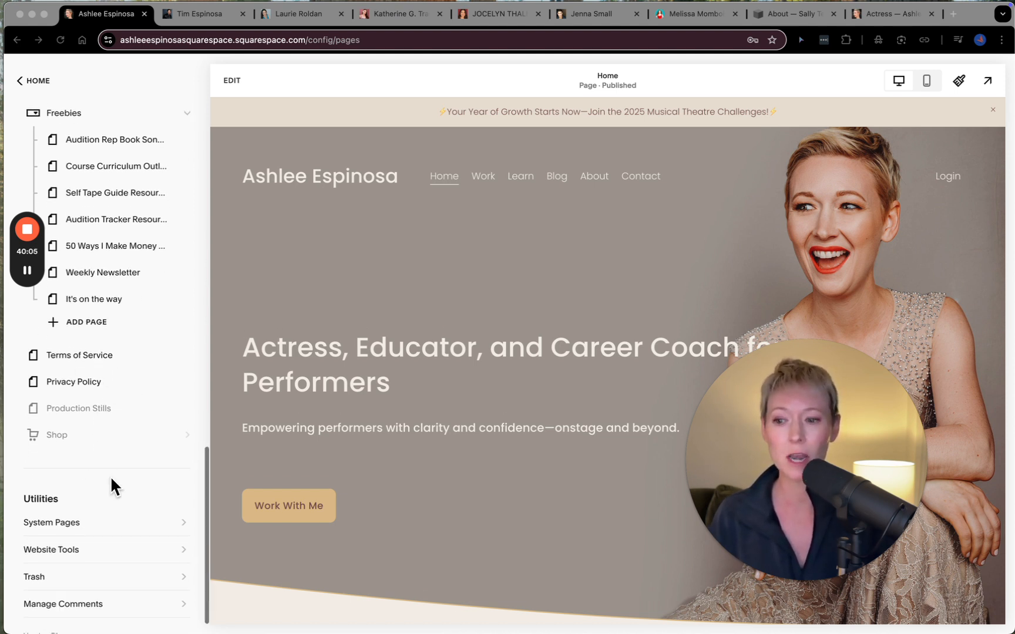
scroll(111, 476, up, 15)
scroll(111, 479, up, 4)
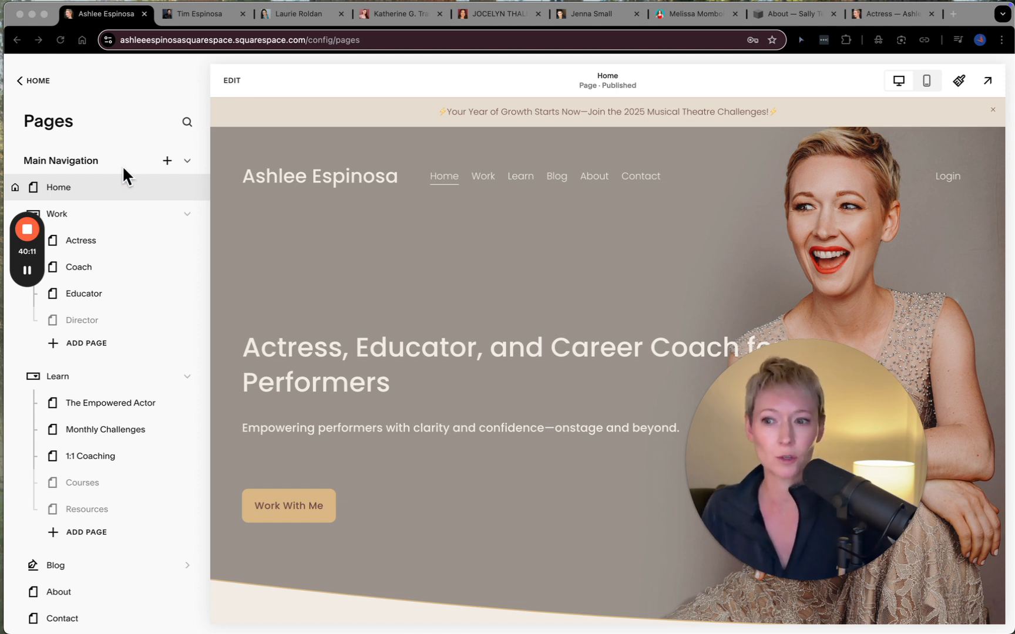
- Open the Home page's site header for editing and show the elements that can be added to it
click(232, 84)
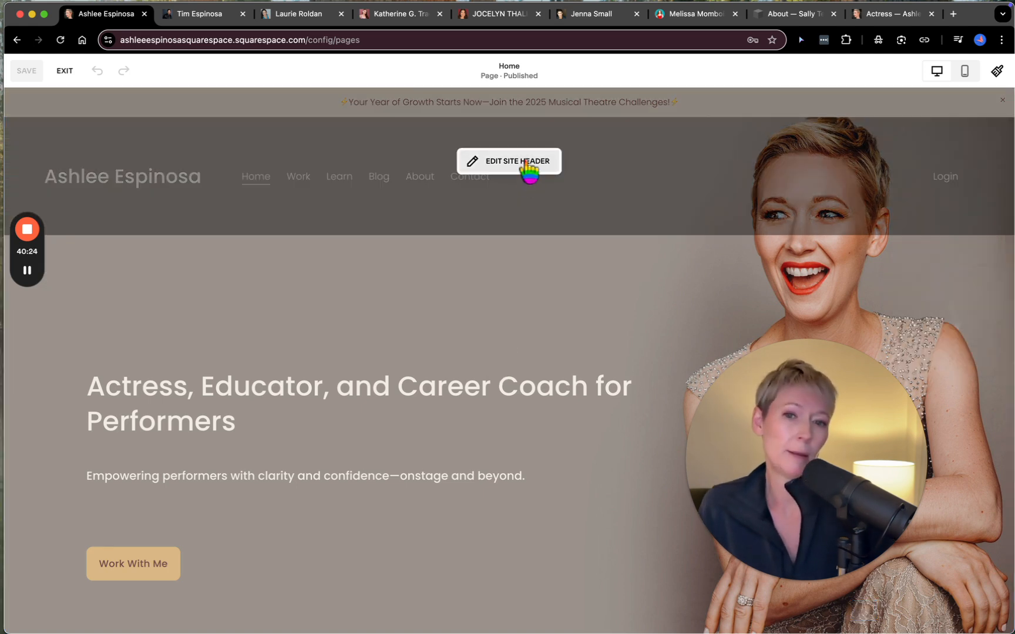
click(496, 165)
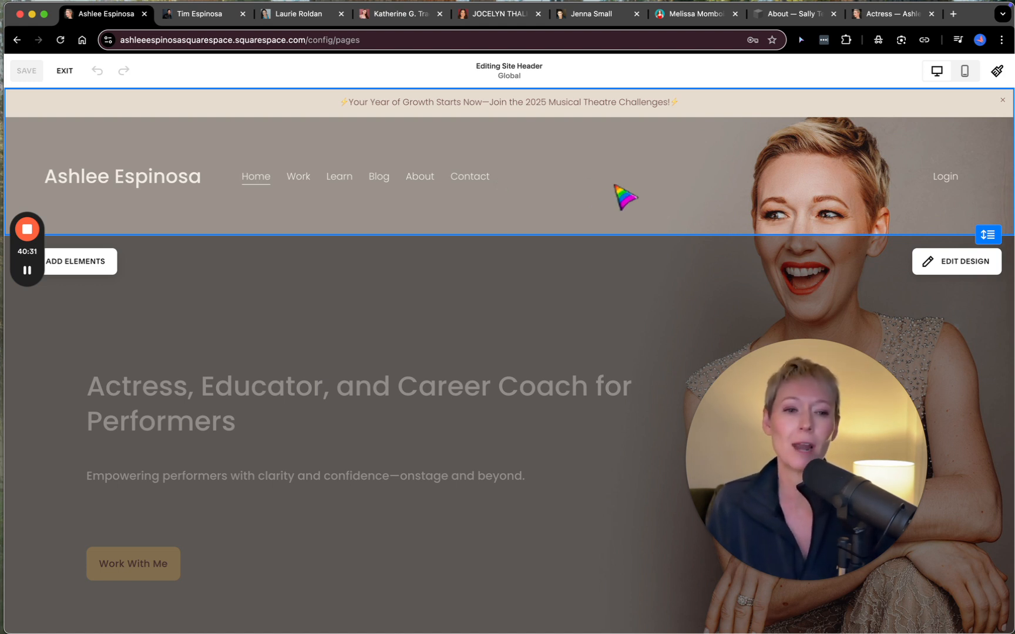
click(83, 264)
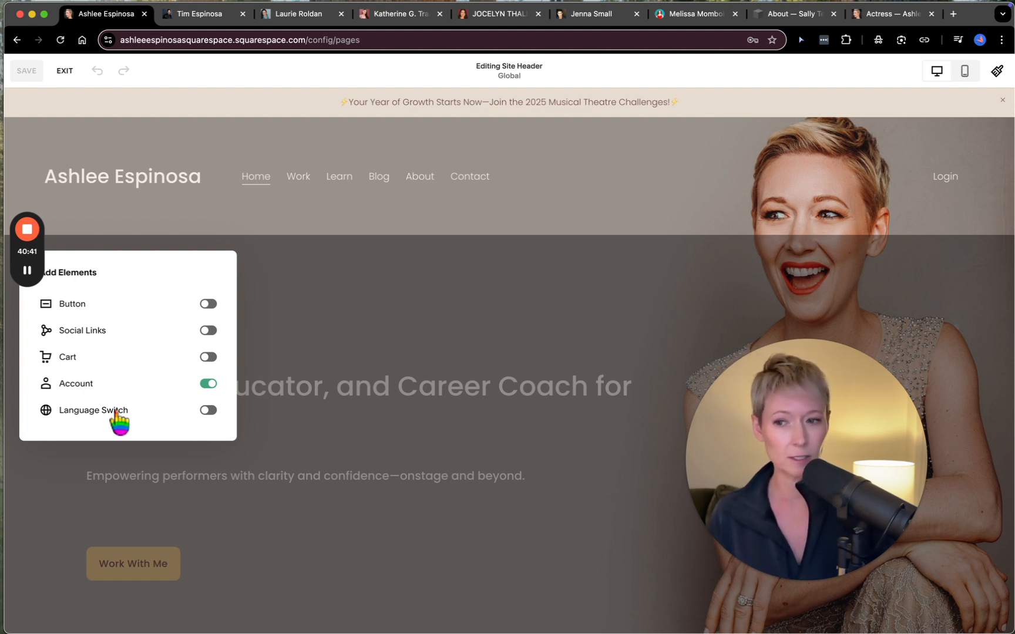
- Try the Button and Social Links elements in the site header, switching each off again, and close the element options
click(210, 304)
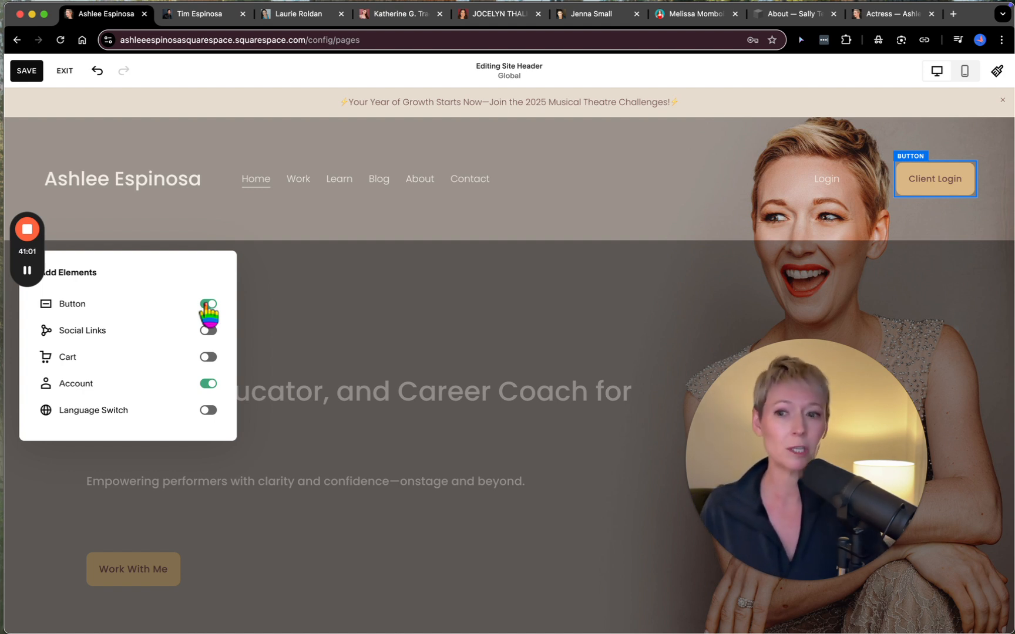
click(207, 304)
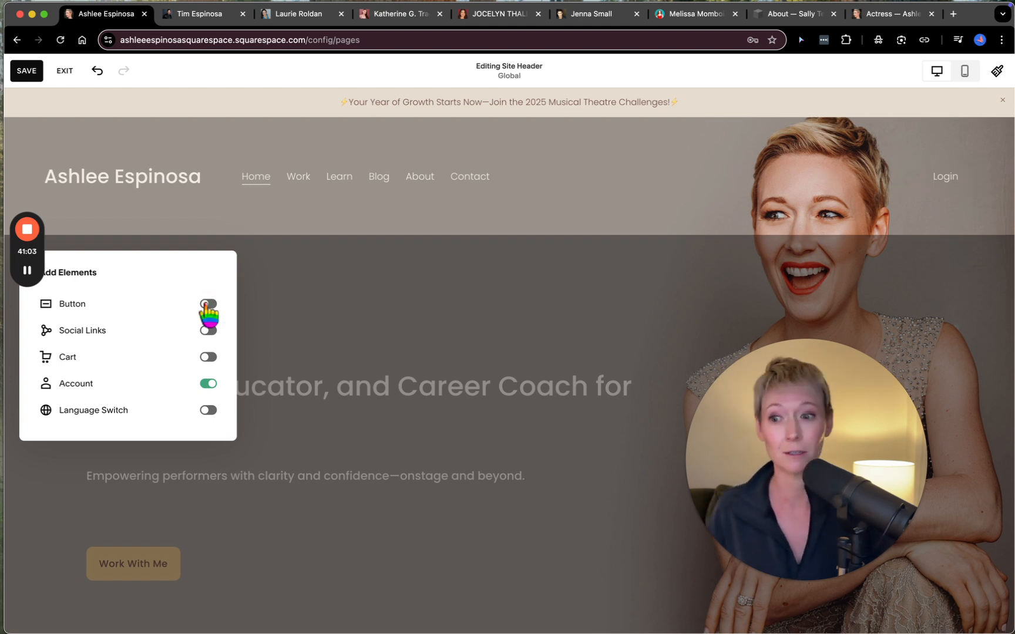
click(213, 334)
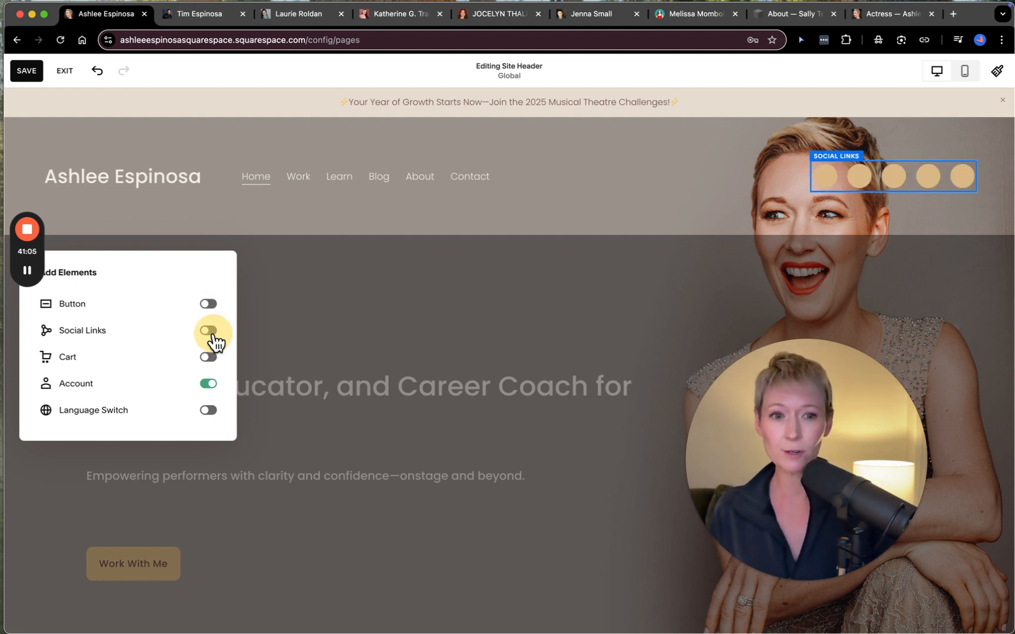
click(206, 332)
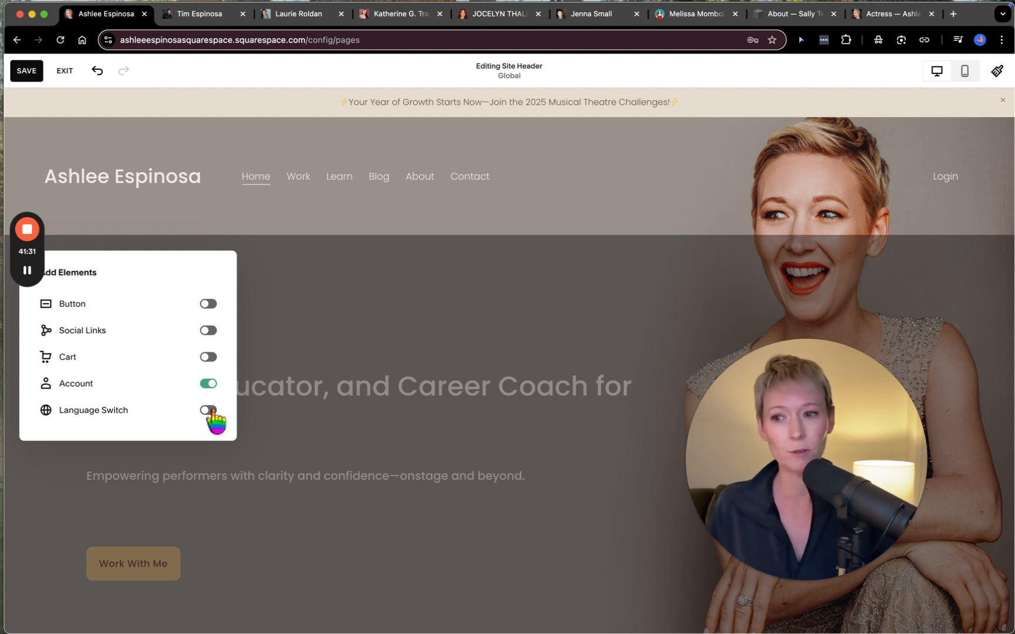
click(421, 294)
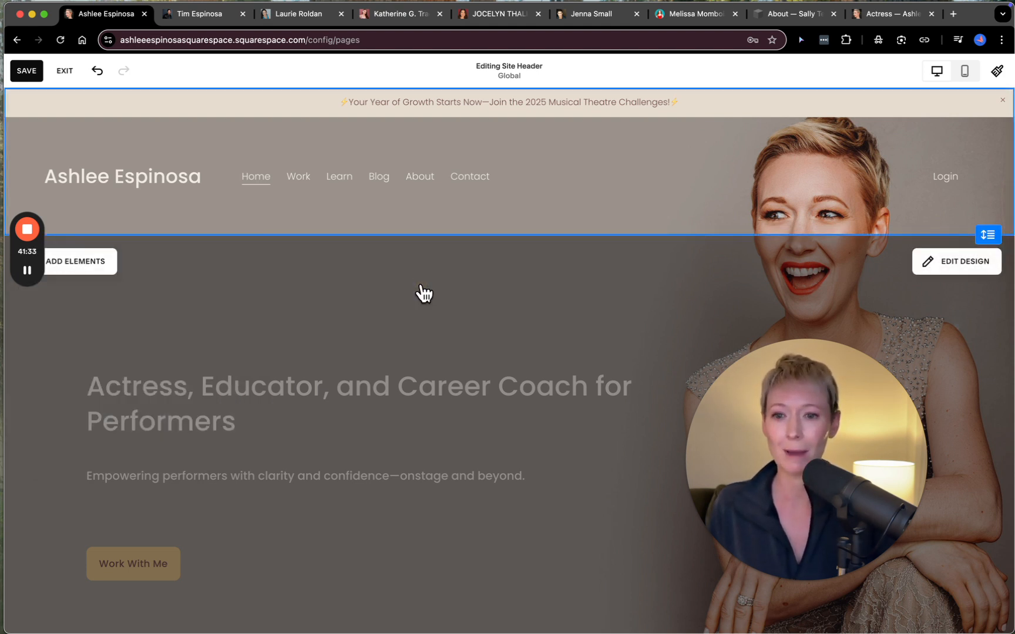
- Open the site header's design settings and examine the available logo and navigation layouts, keeping the current one
click(958, 264)
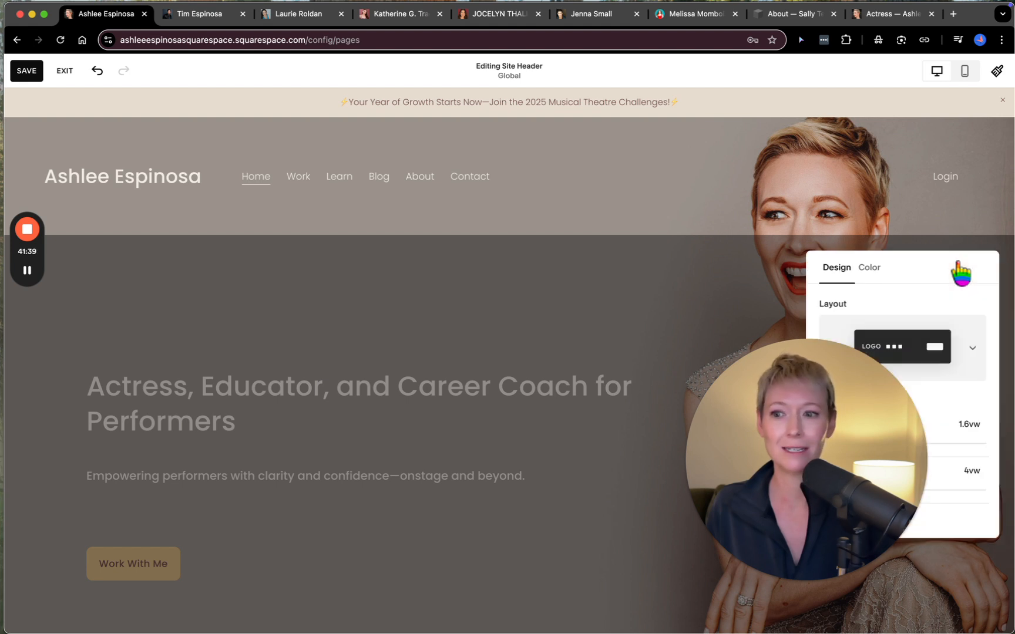
drag(830, 365, 163, 393)
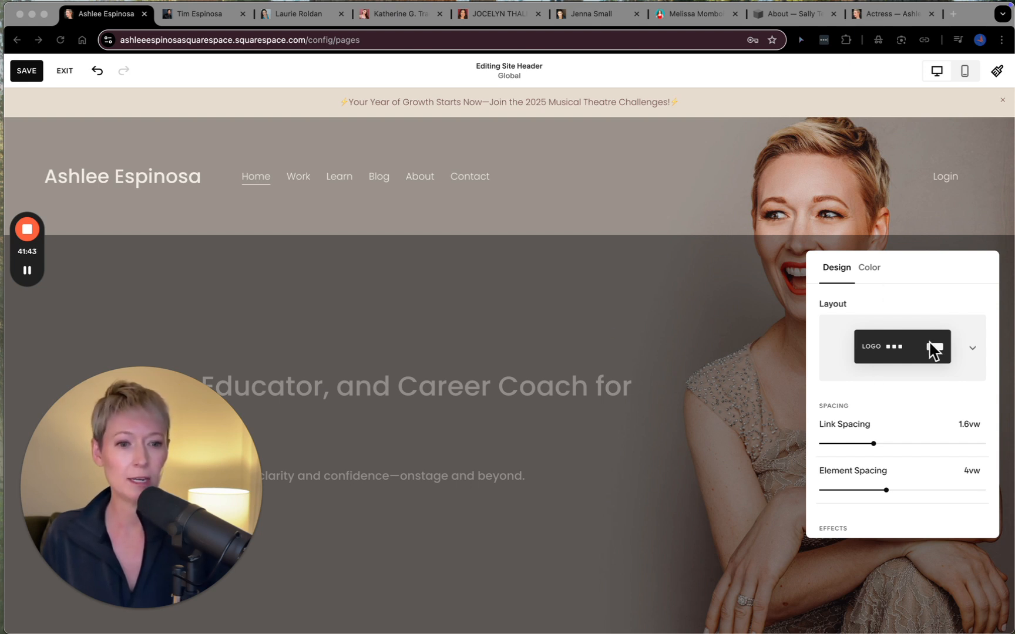
click(973, 347)
click(975, 354)
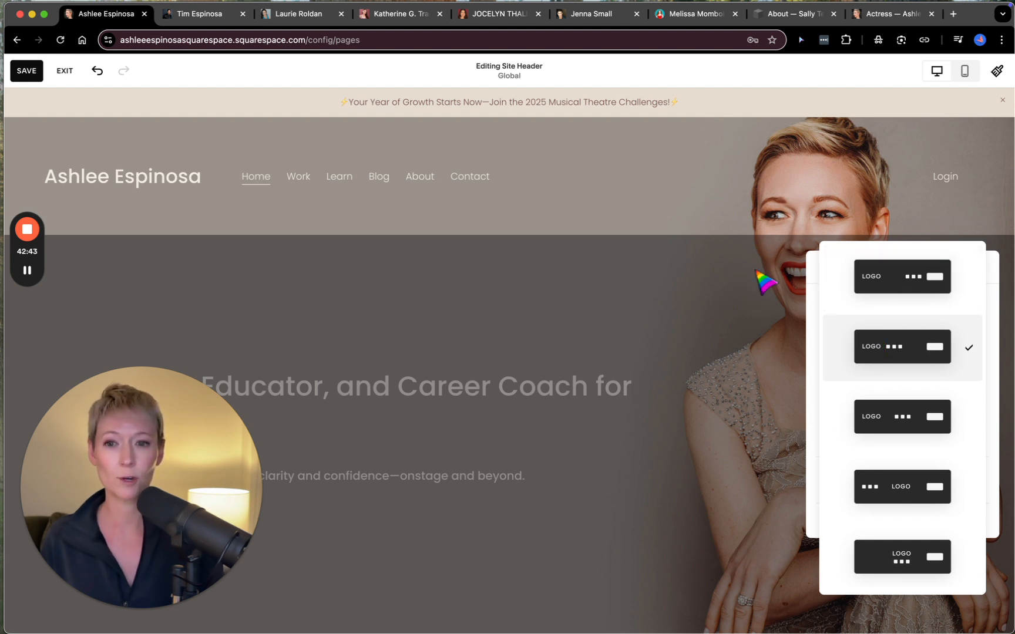
click(737, 205)
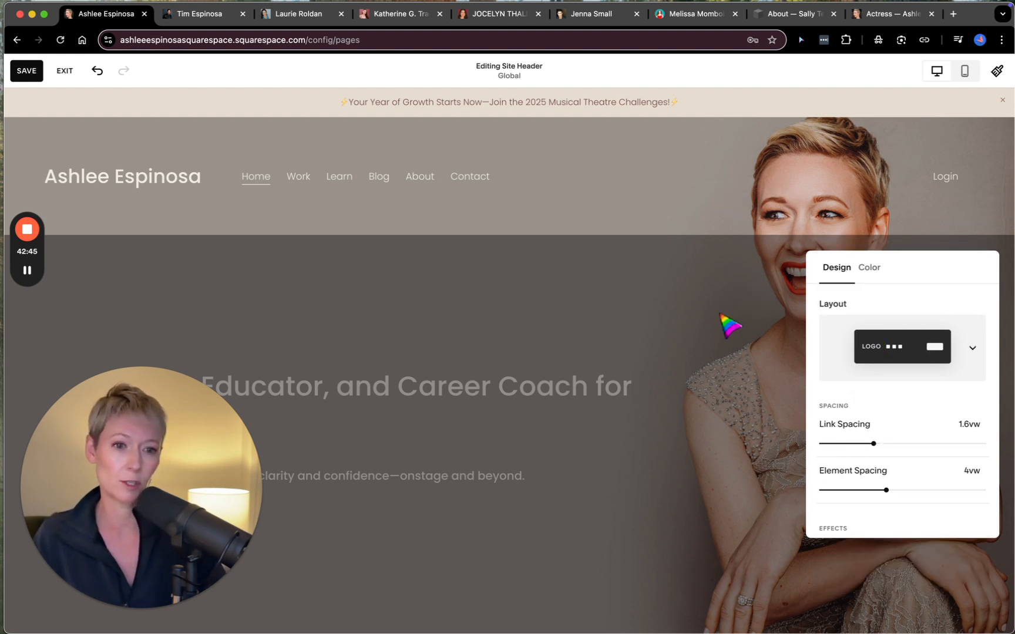
- Look through the header's Solid, Gradient and Adaptive color styles, keeping Adaptive
click(871, 268)
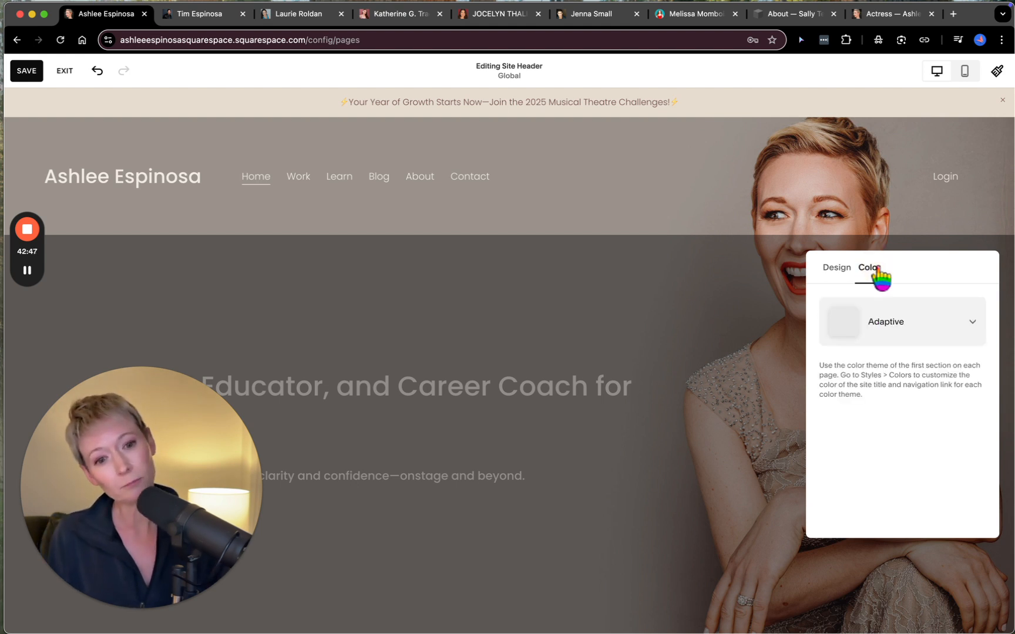
click(972, 323)
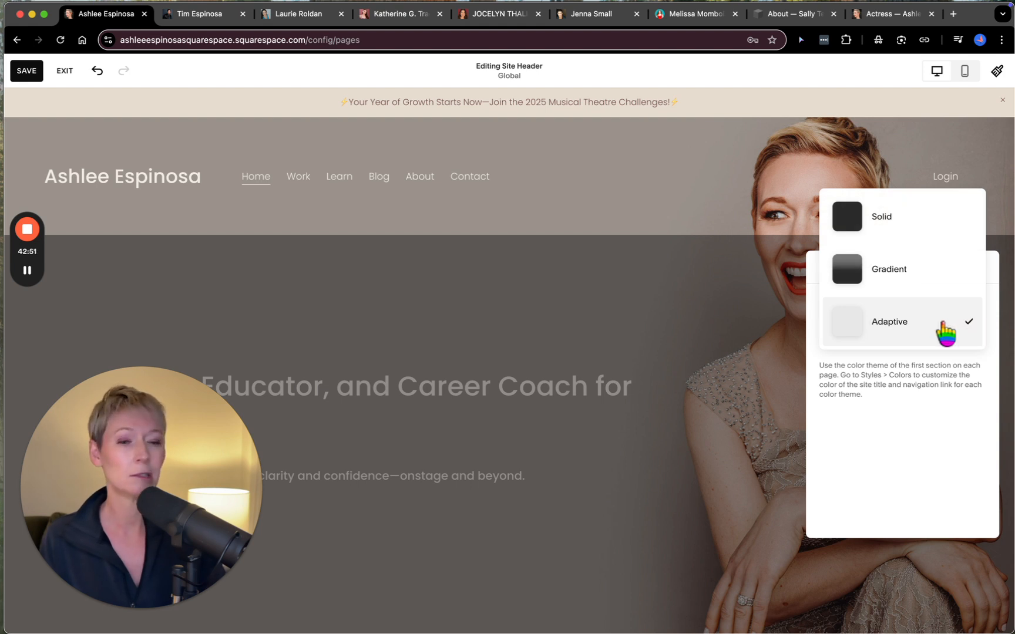
click(946, 332)
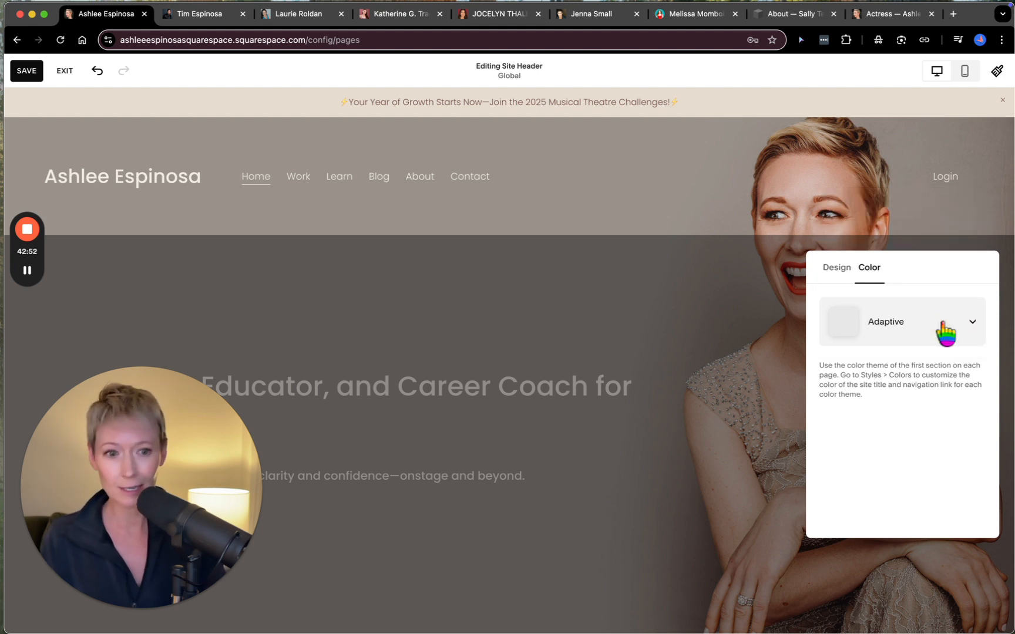
- Review the header's spacing, effects and size settings, and close the design options
click(831, 269)
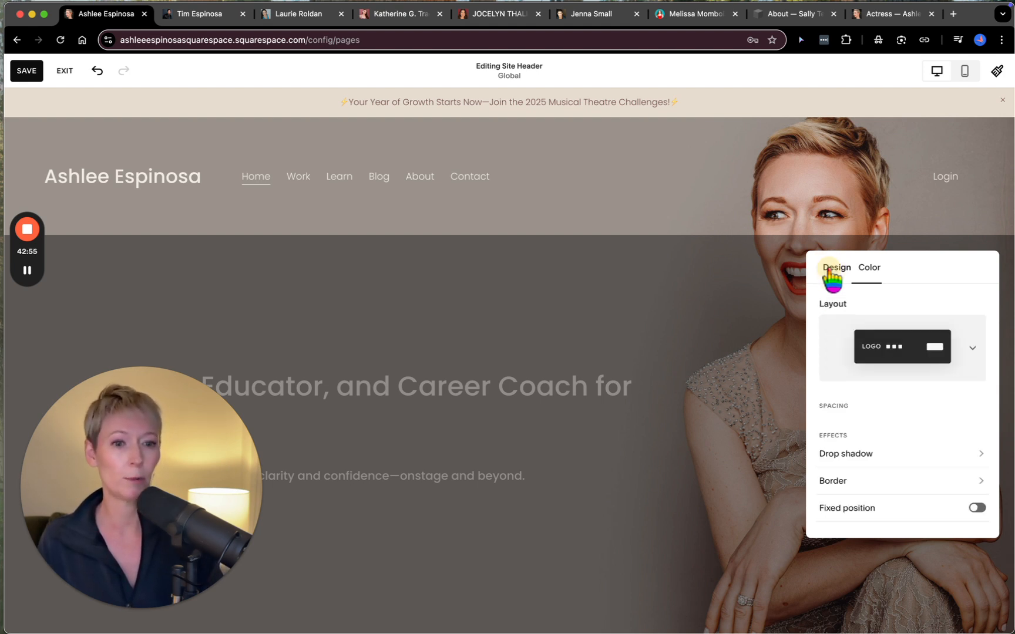
scroll(855, 456, down, 3)
scroll(855, 455, down, 2)
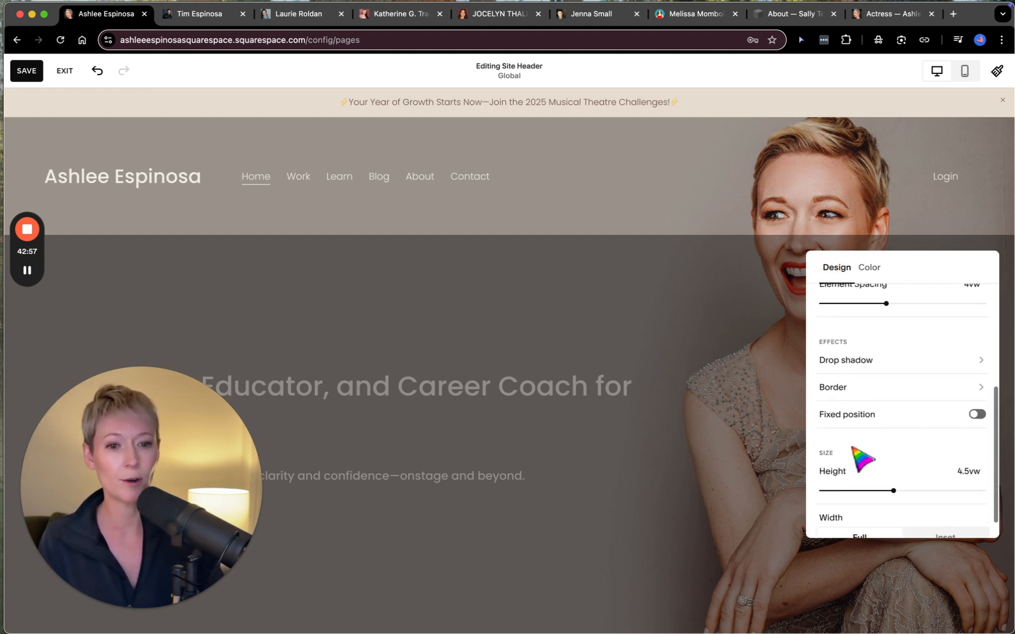
scroll(898, 452, down, 1)
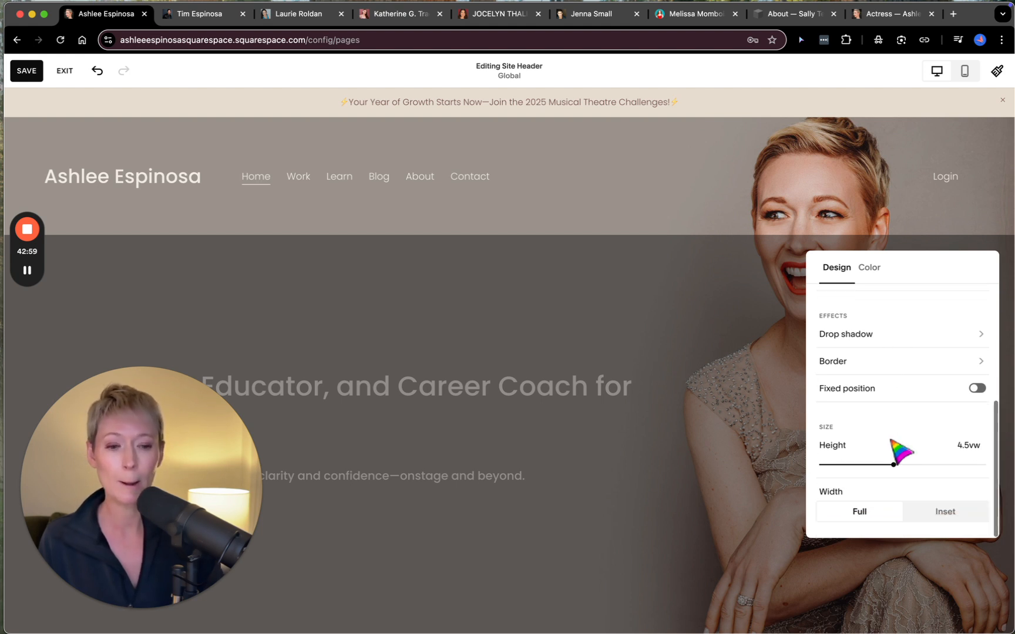
scroll(889, 394, up, 5)
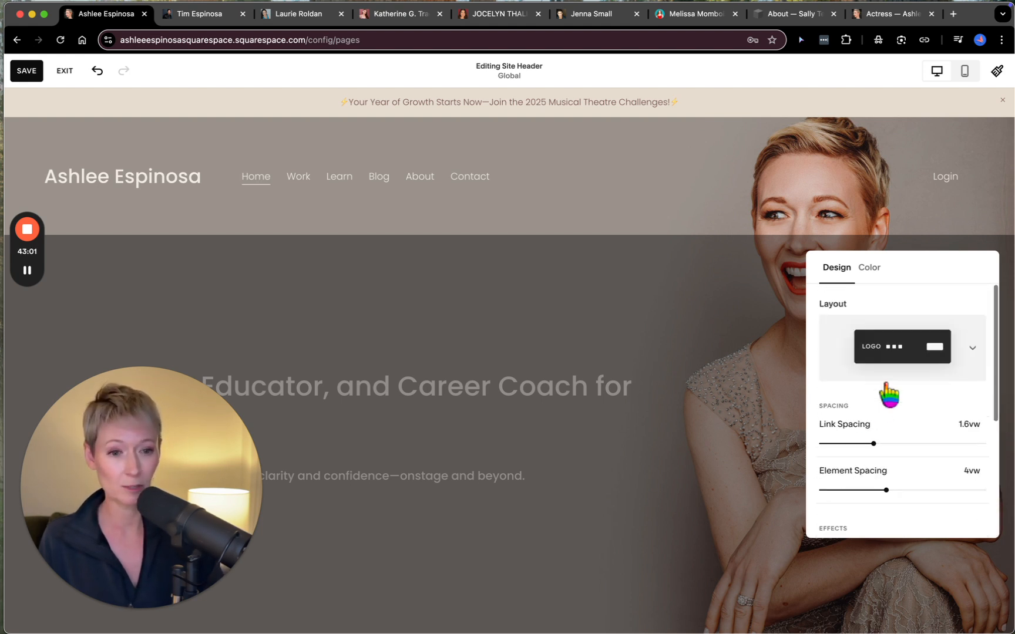
click(693, 303)
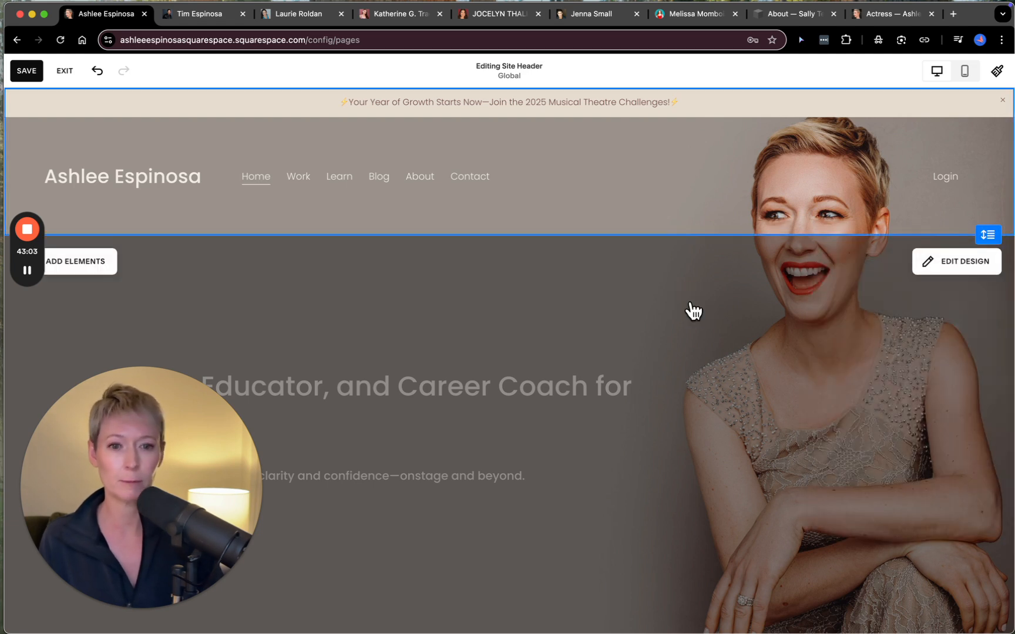
- Exit the site header editing and return to the Home page preview with the page list
scroll(763, 331, down, 3)
scroll(763, 330, up, 3)
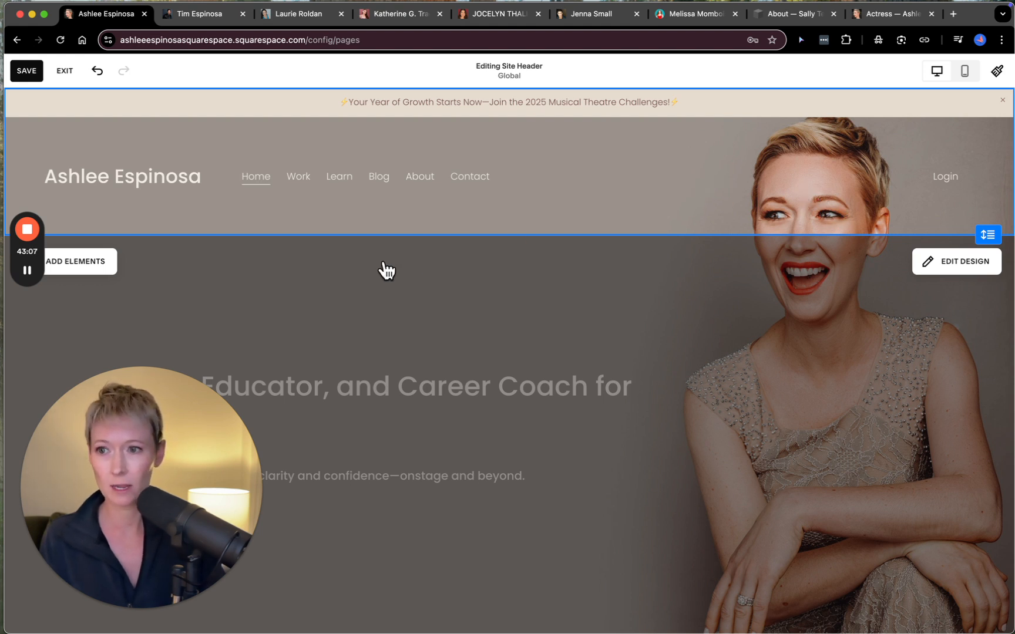
click(66, 73)
click(229, 163)
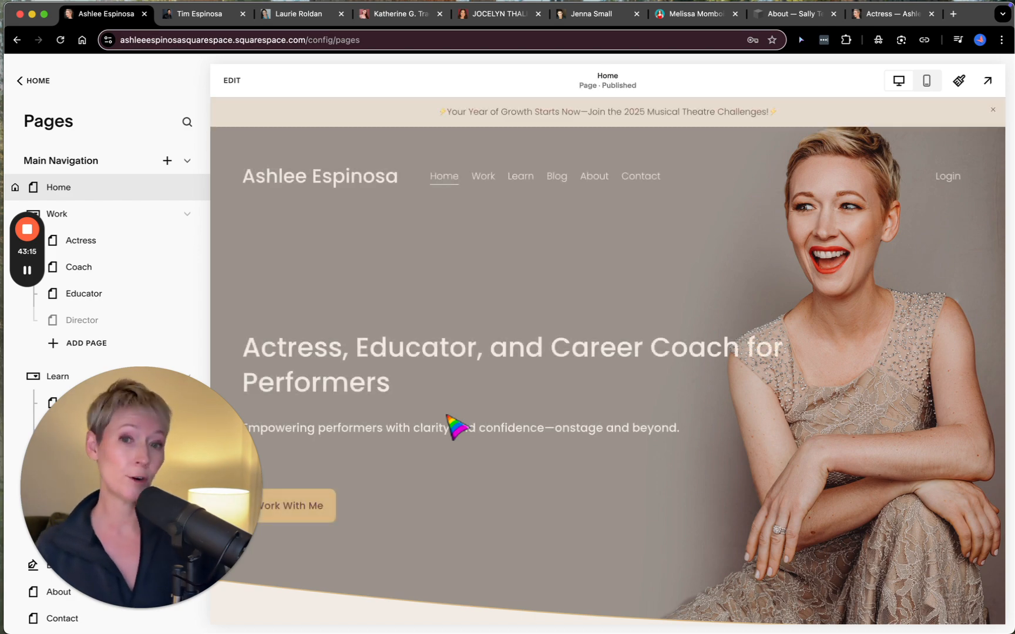
- Open the Home page for editing and enter editing of the site footer below the client testimonials
scroll(457, 425, down, 20)
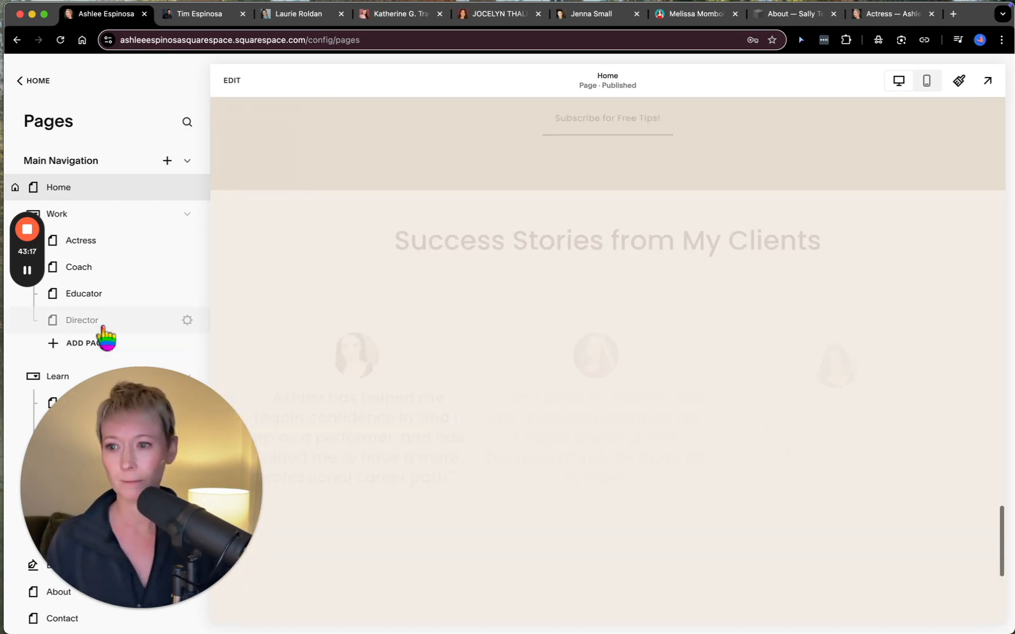
mouse_move(27, 273)
click(29, 395)
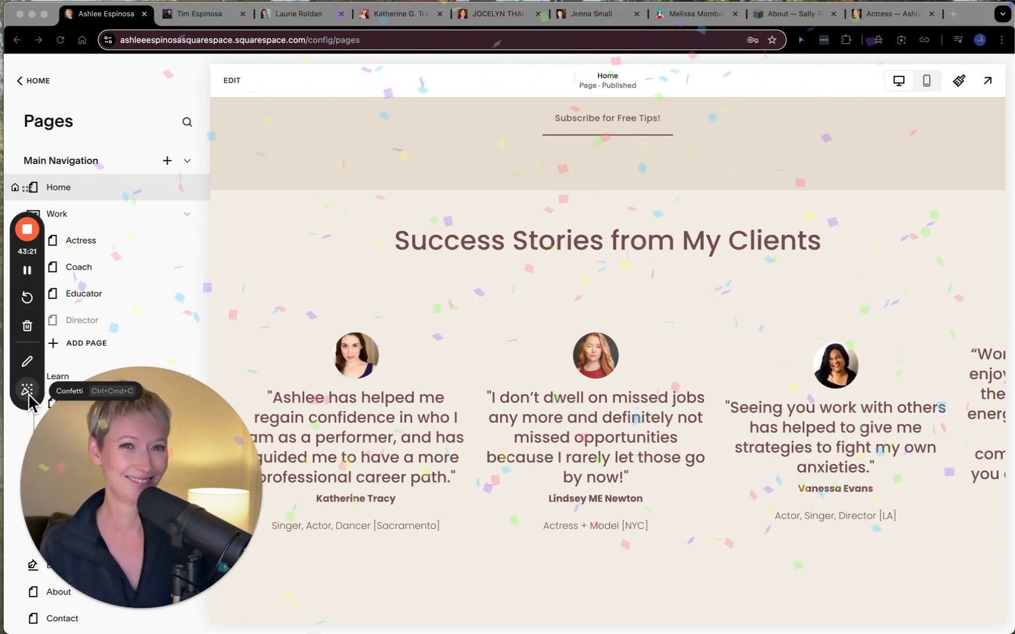
scroll(541, 465, down, 6)
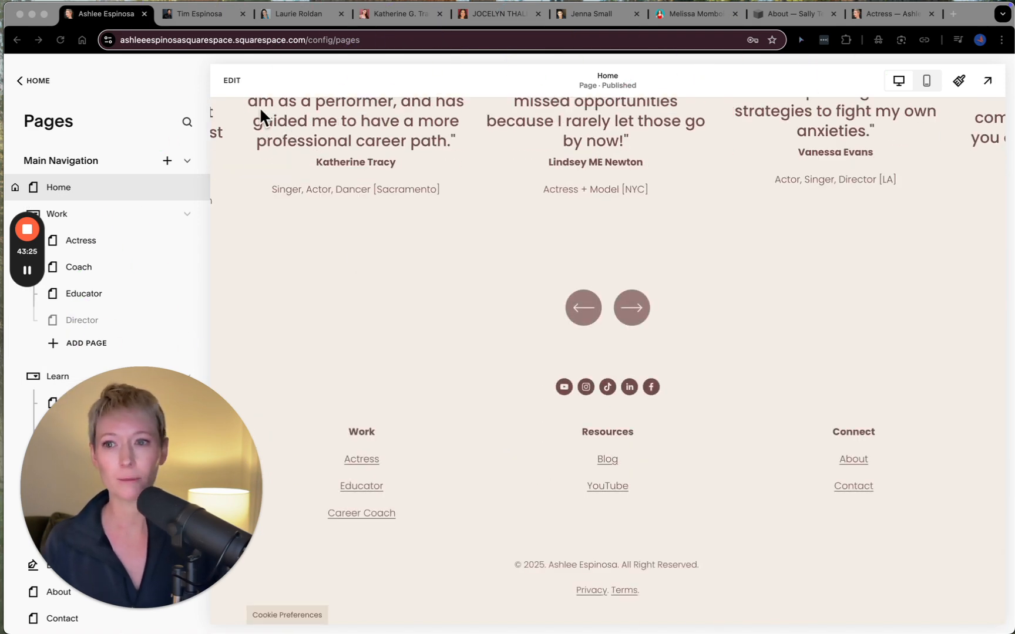
click(235, 79)
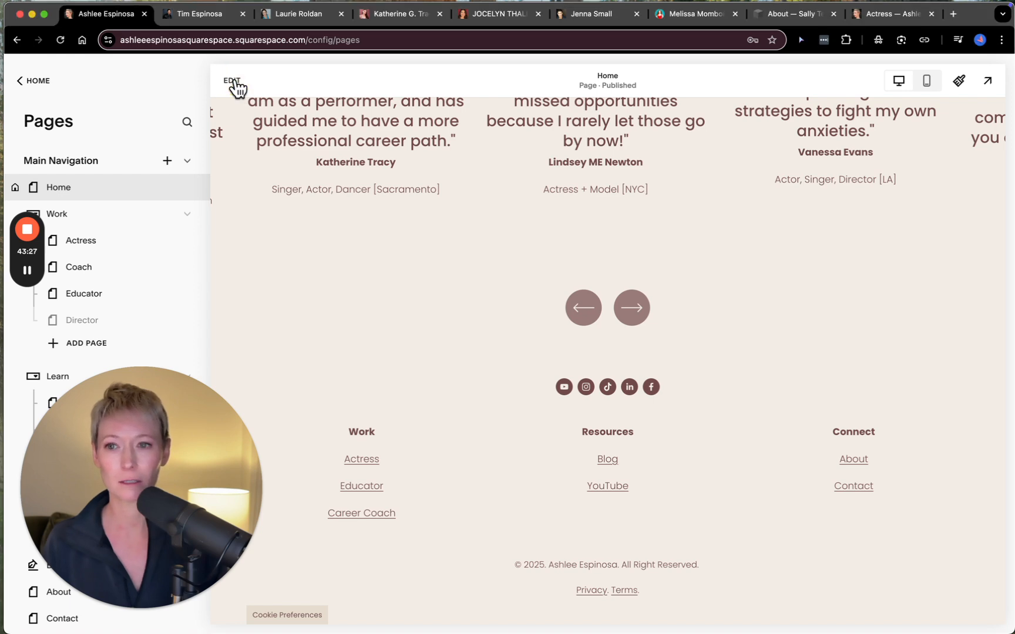
click(235, 80)
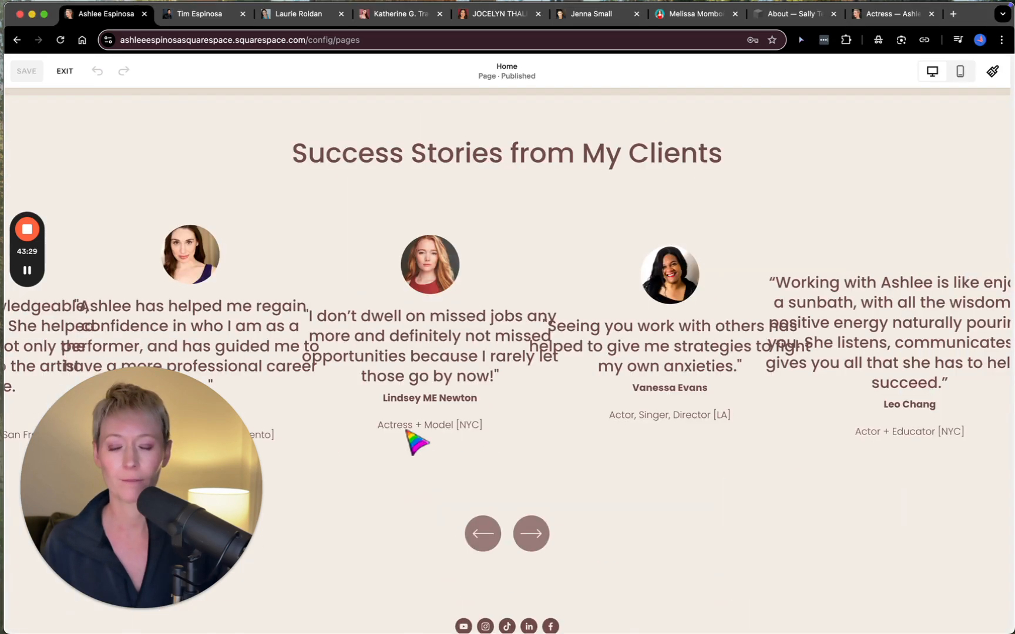
scroll(408, 434, down, 5)
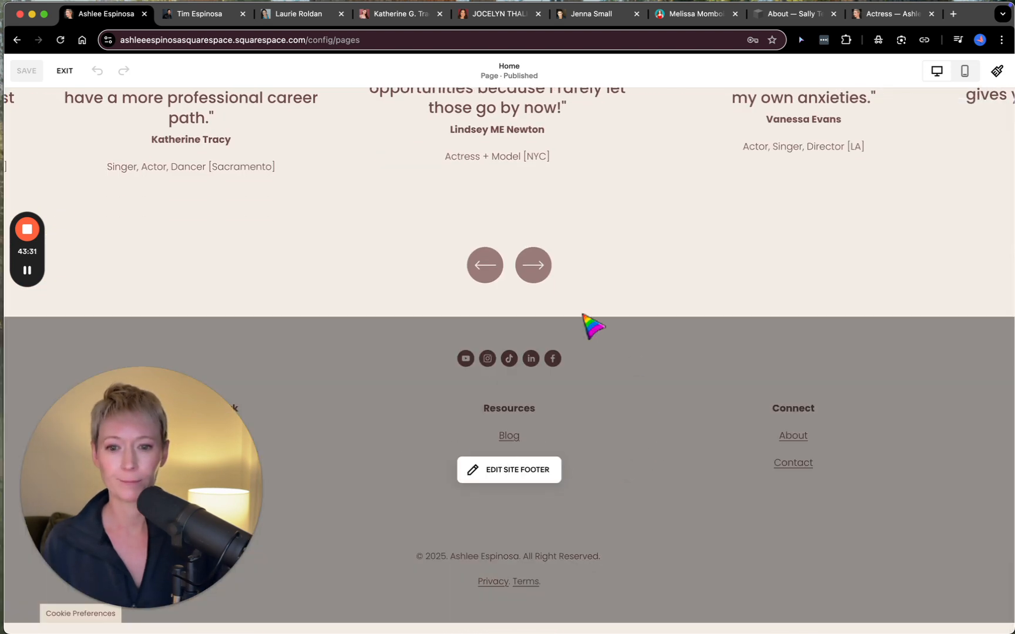
click(534, 471)
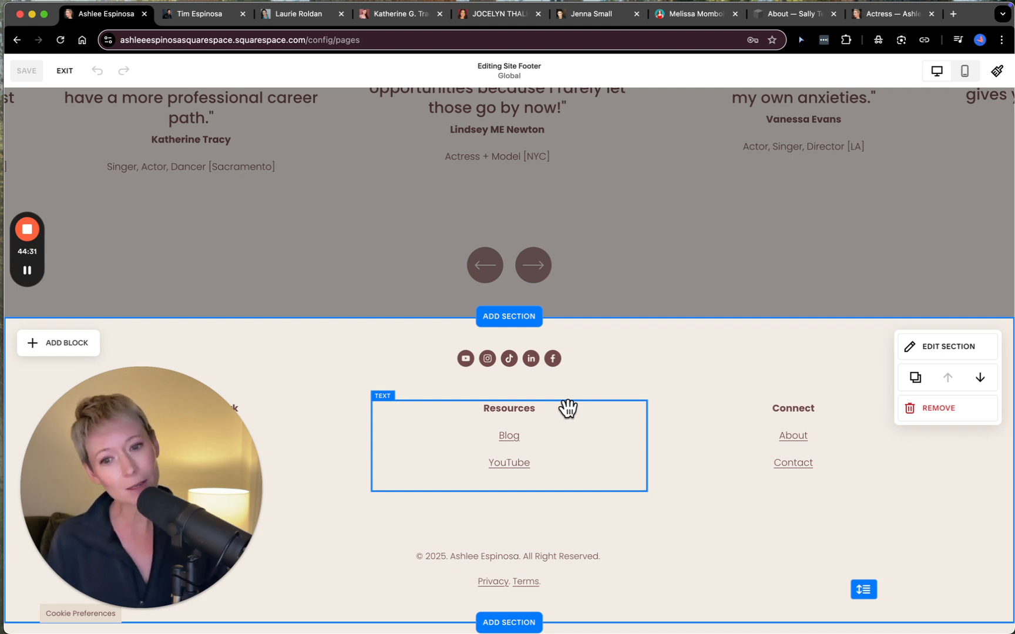
- Look through the Basic, Business and Integrations blocks that can be added to the footer, and close the list without adding any
click(59, 344)
drag(178, 402, 542, 379)
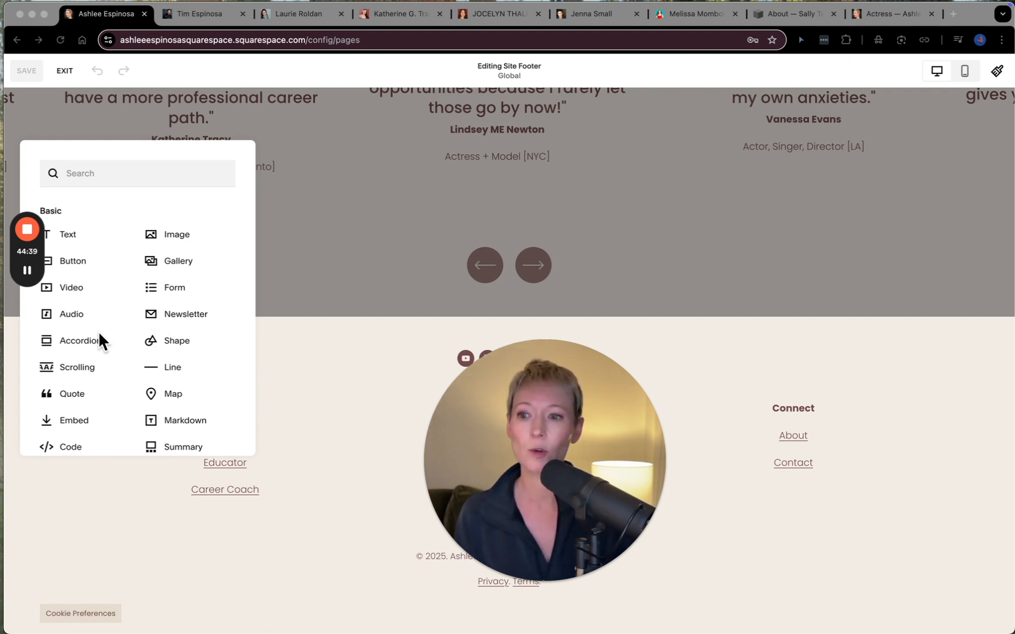
scroll(99, 334, down, 2)
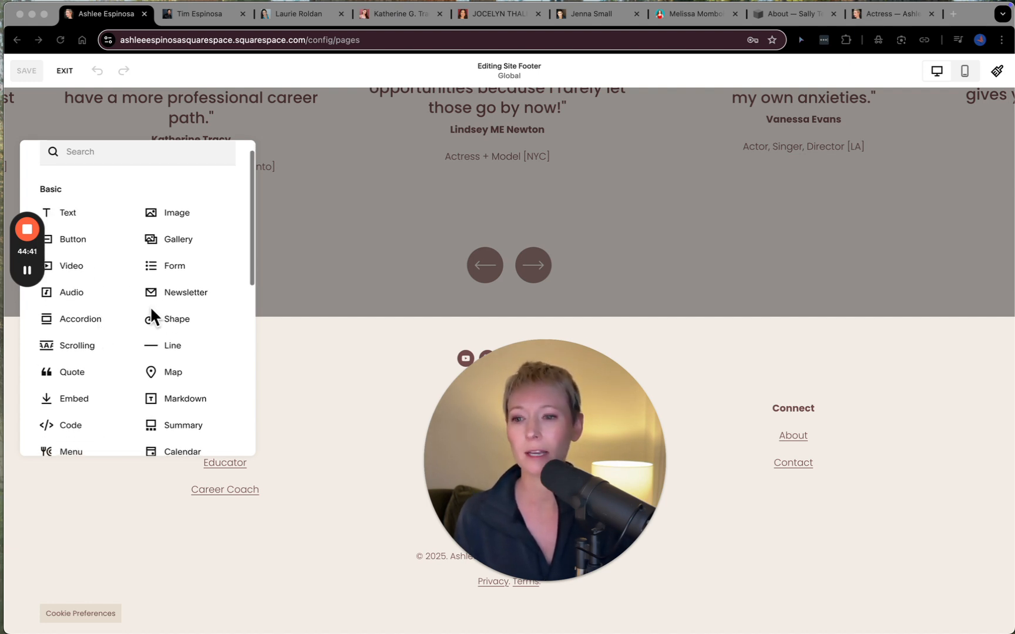
scroll(184, 363, down, 5)
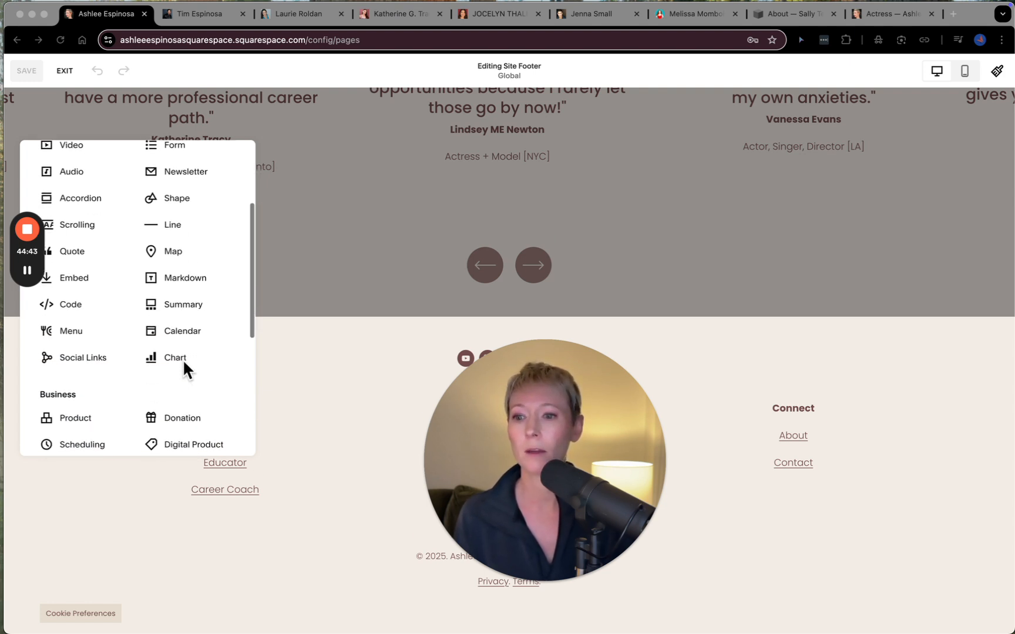
scroll(182, 360, down, 2)
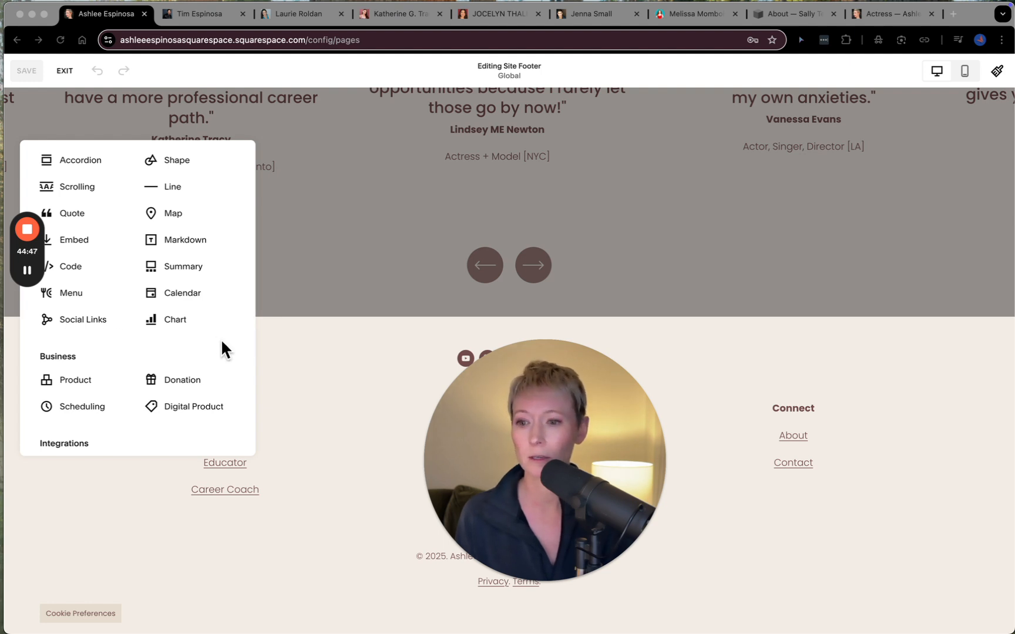
scroll(132, 380, down, 6)
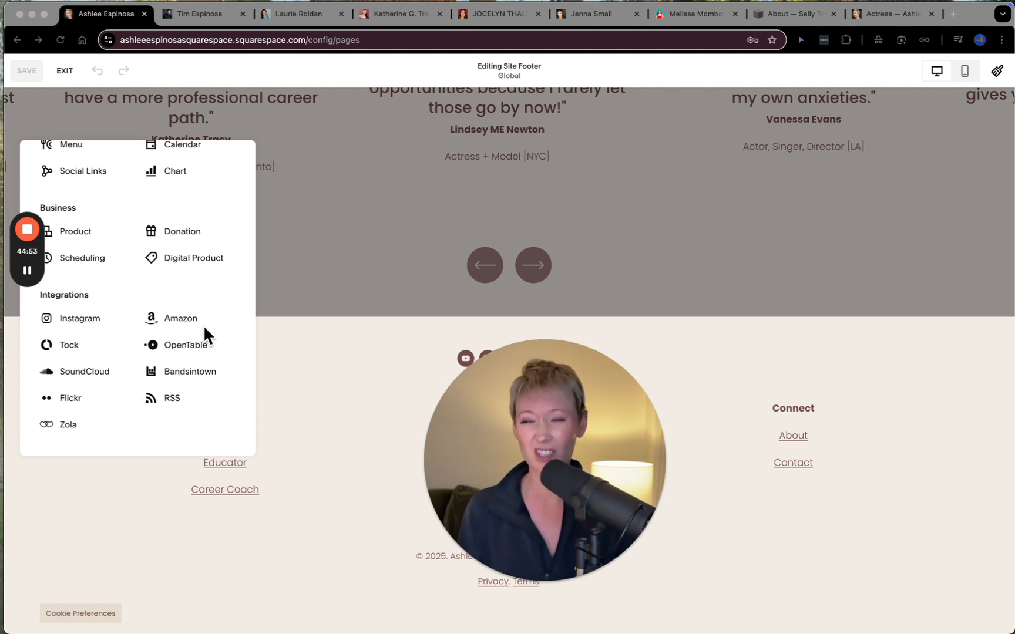
scroll(204, 329, up, 9)
scroll(203, 325, up, 2)
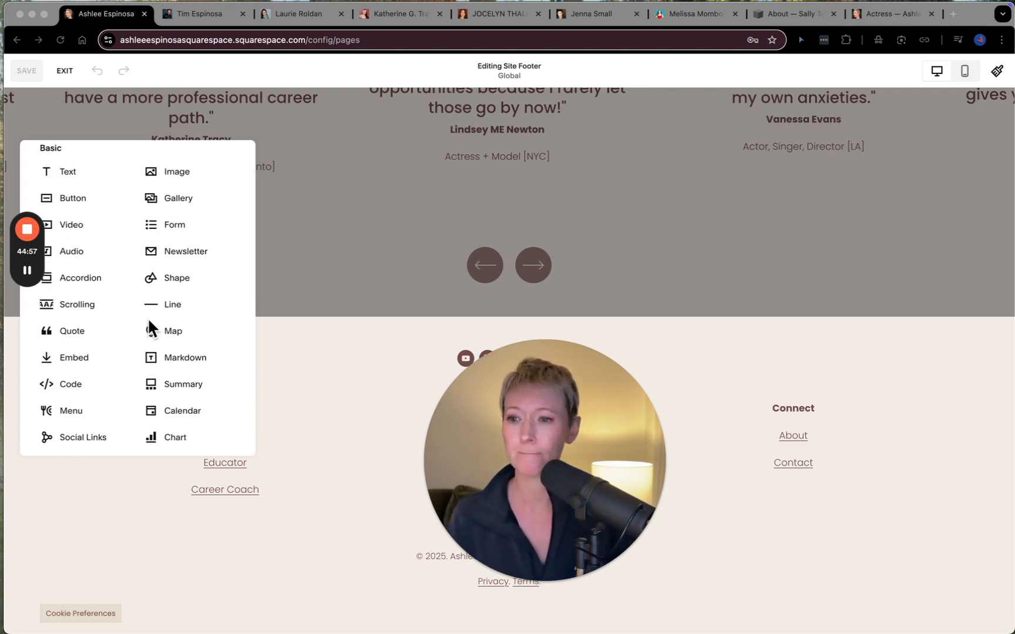
scroll(147, 317, up, 2)
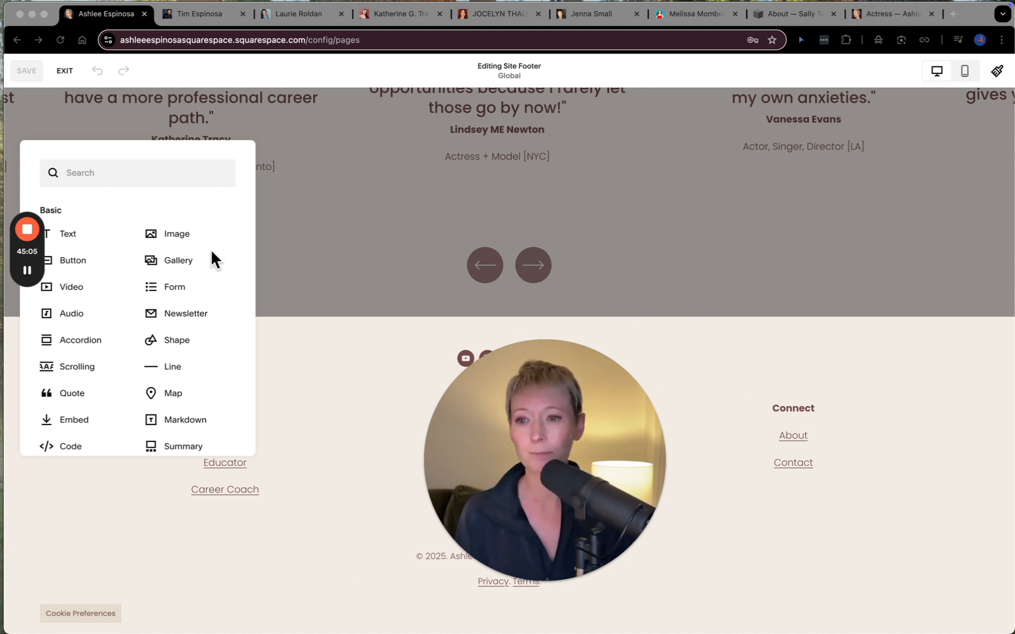
click(320, 366)
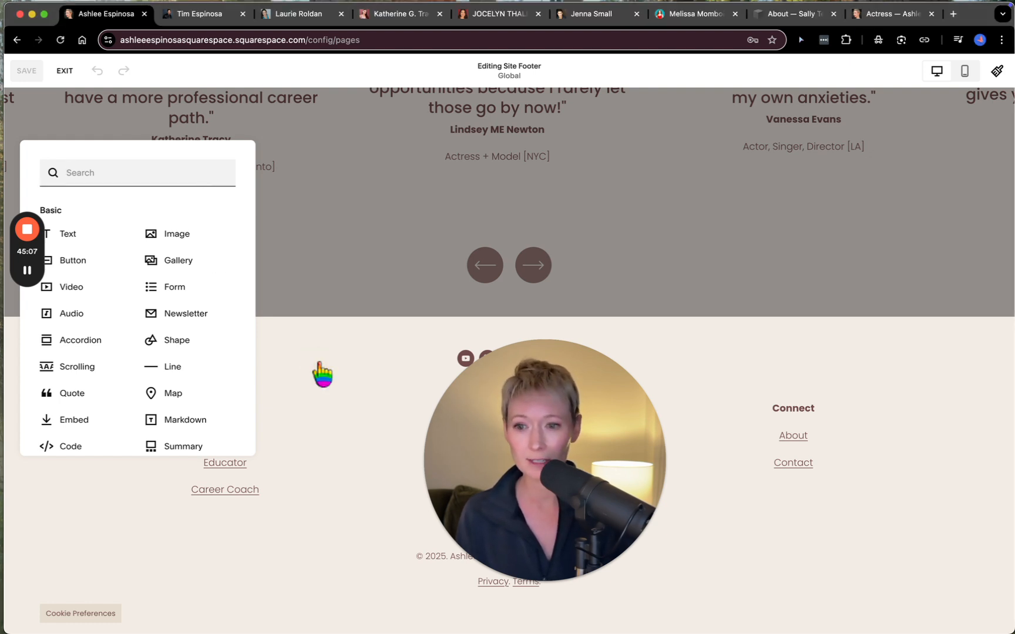
click(306, 404)
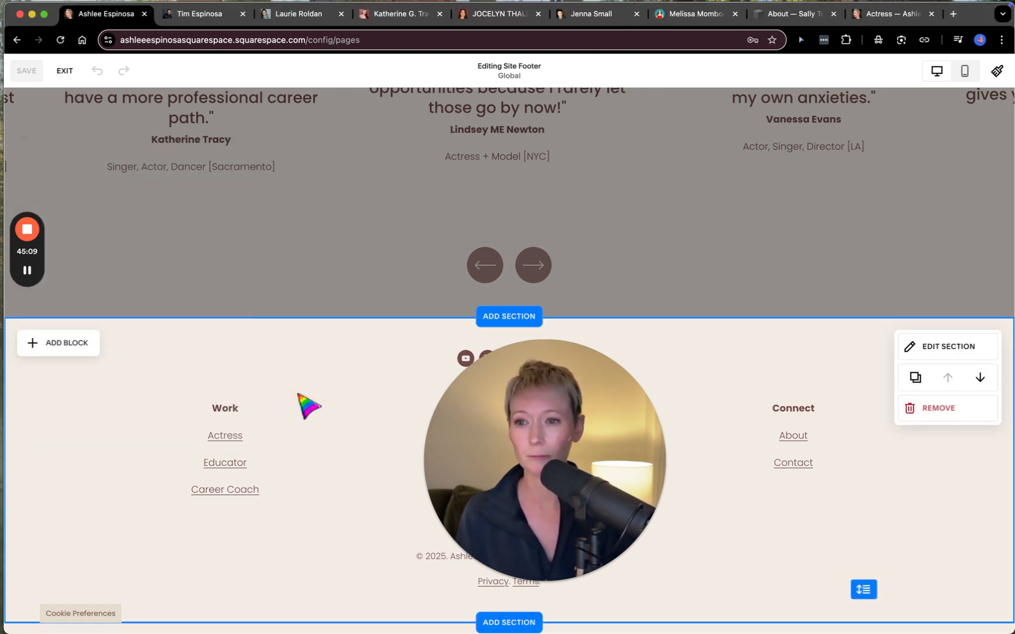
- Open the footer's Work text block and examine the page link on the word Actress, leaving it as it is
click(265, 448)
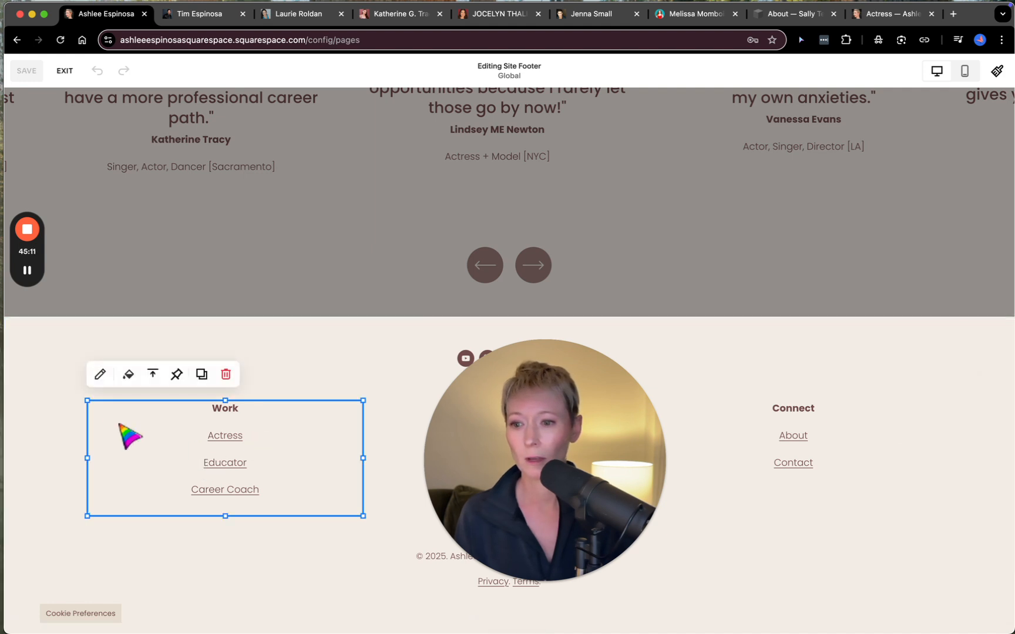
click(99, 376)
click(273, 440)
double_click(253, 437)
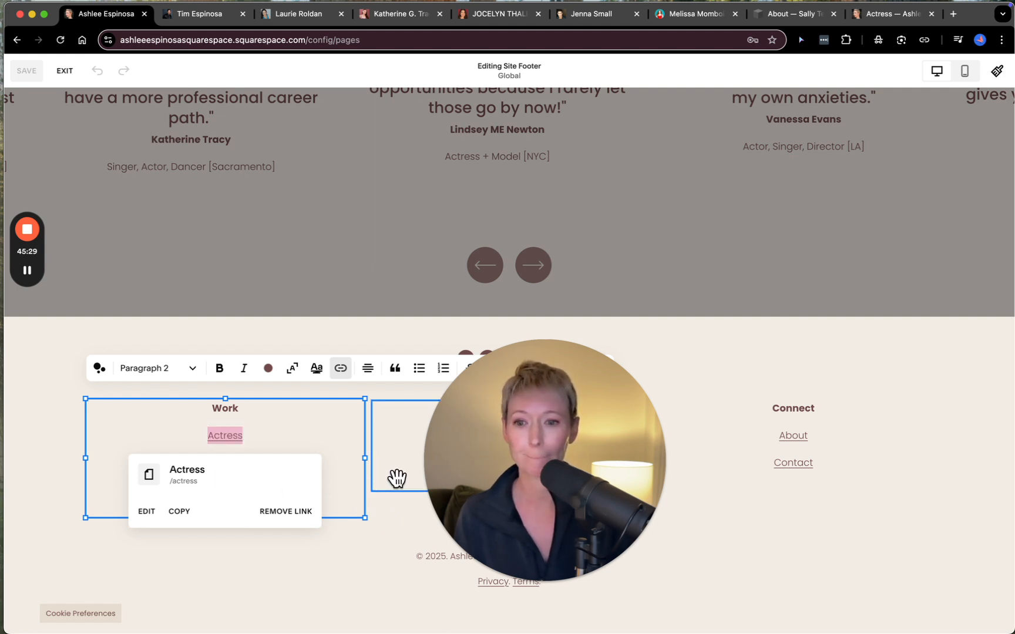
click(387, 545)
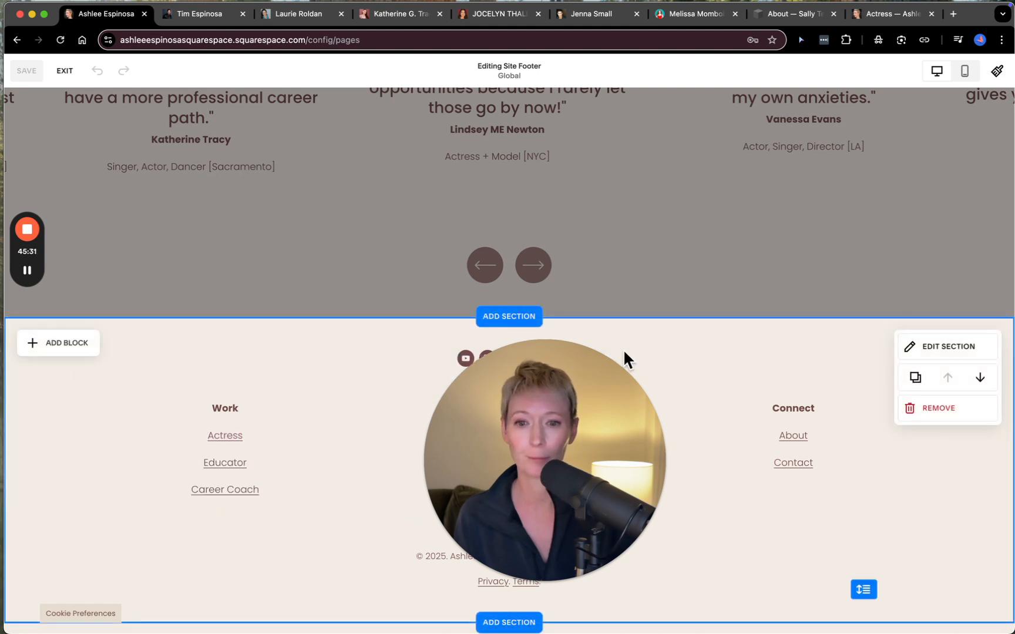
- Review the footer section's design, background and color theme settings
drag(183, 418, 132, 412)
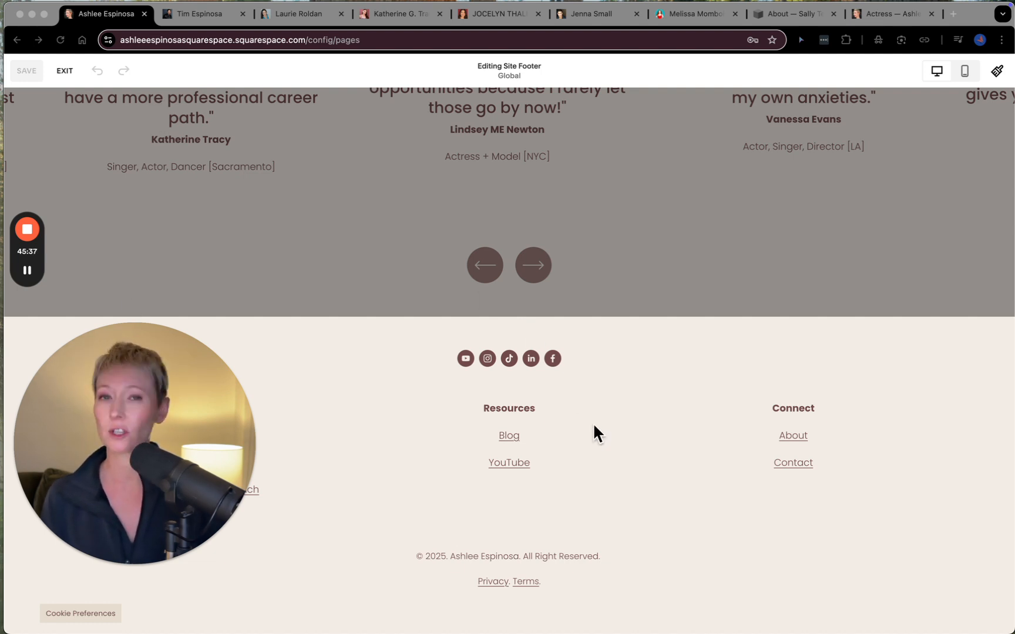
click(714, 439)
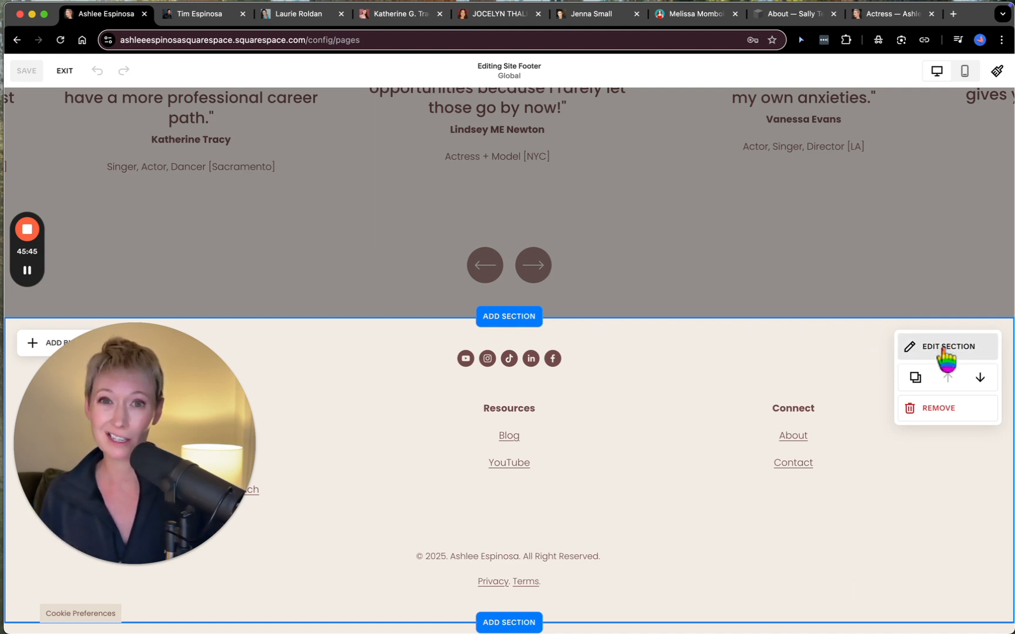
click(944, 351)
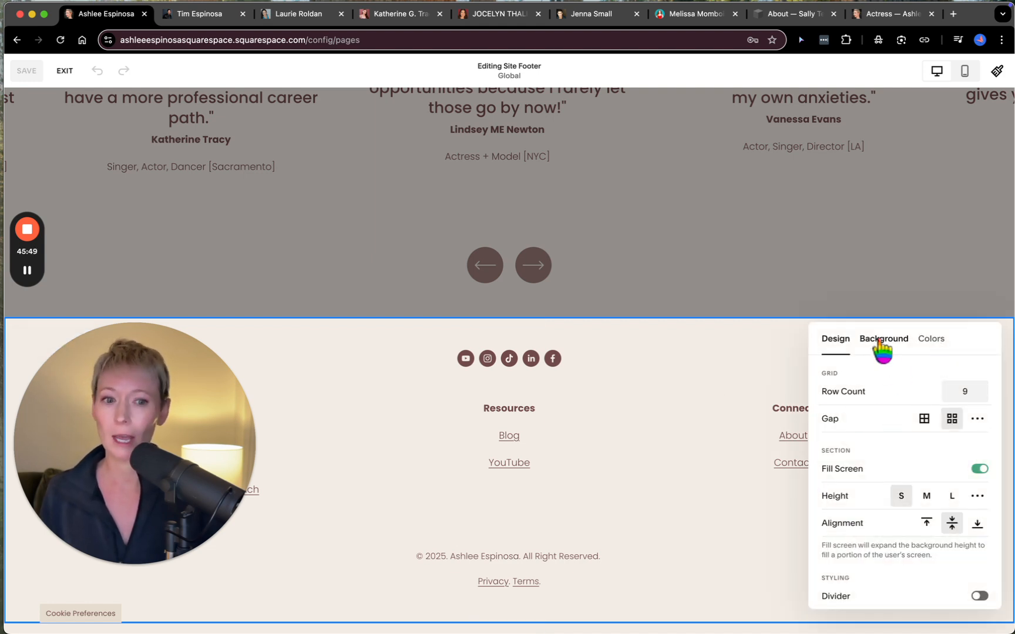
scroll(868, 522, down, 3)
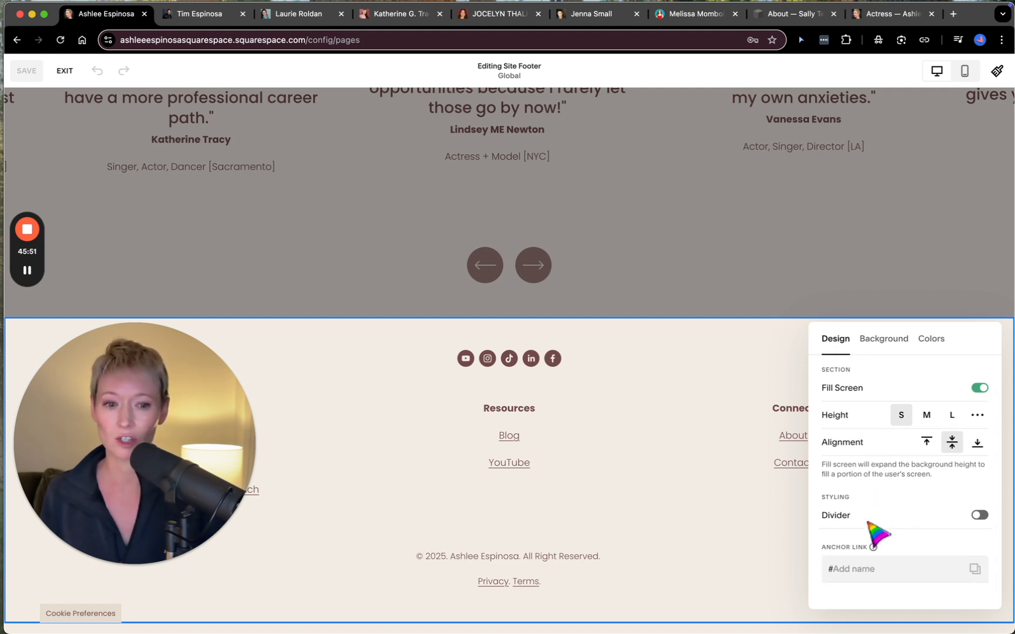
scroll(869, 523, up, 3)
click(887, 340)
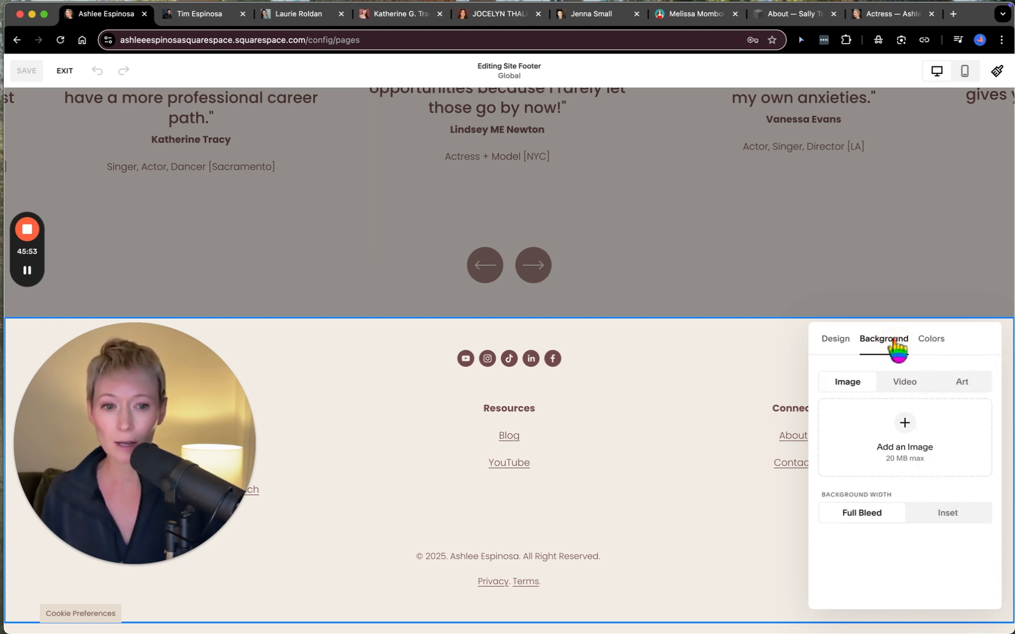
click(938, 340)
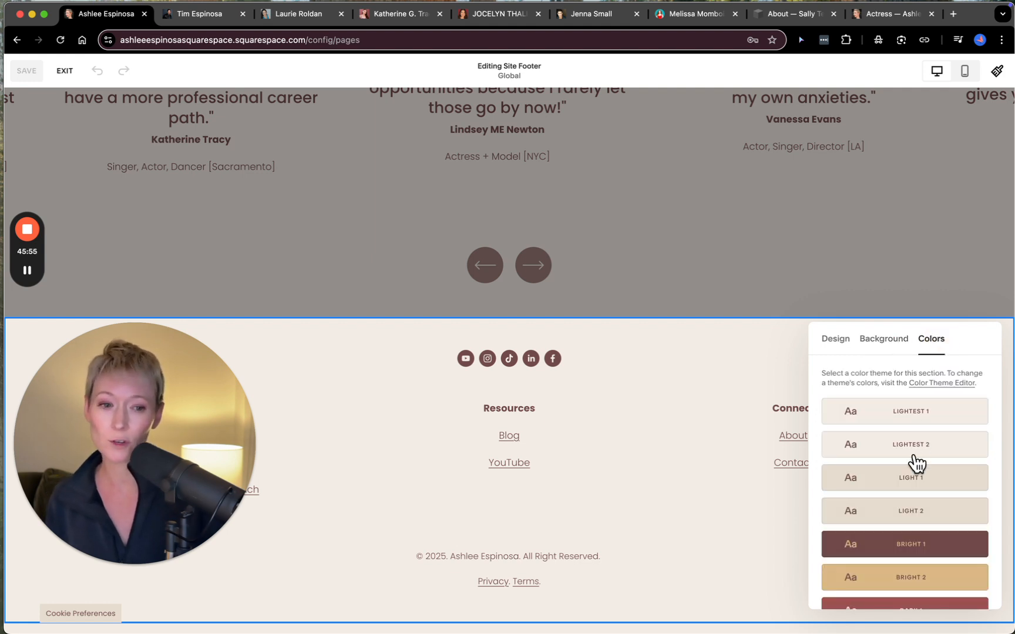
- Try the Light 2, Bright 1, Lightest 1 and Lightest 2 color themes on the footer section, ending on Bright 1
click(912, 511)
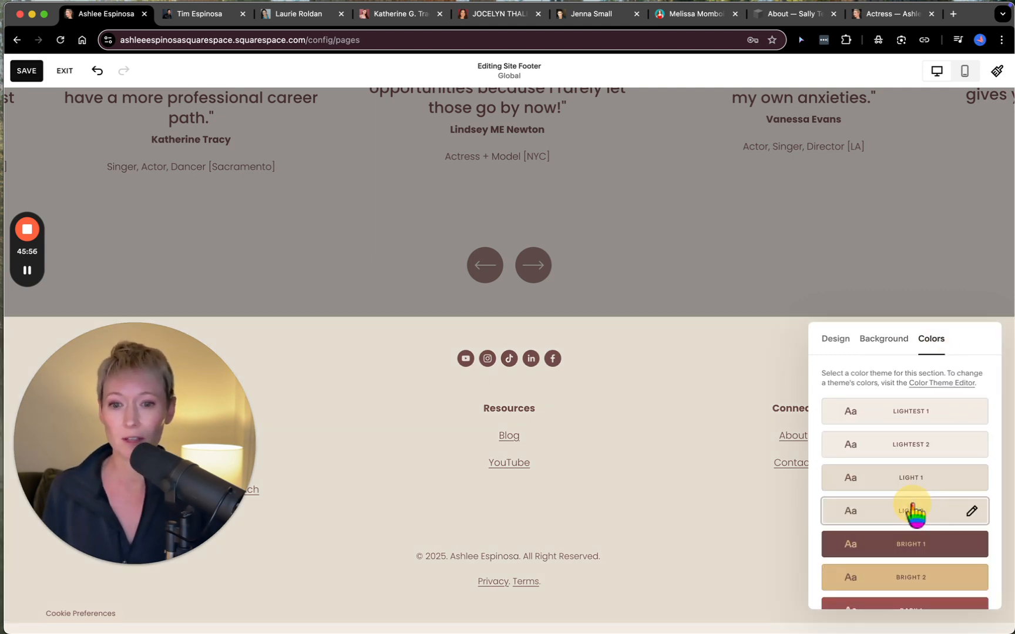
click(914, 545)
scroll(915, 550, down, 3)
scroll(922, 556, up, 5)
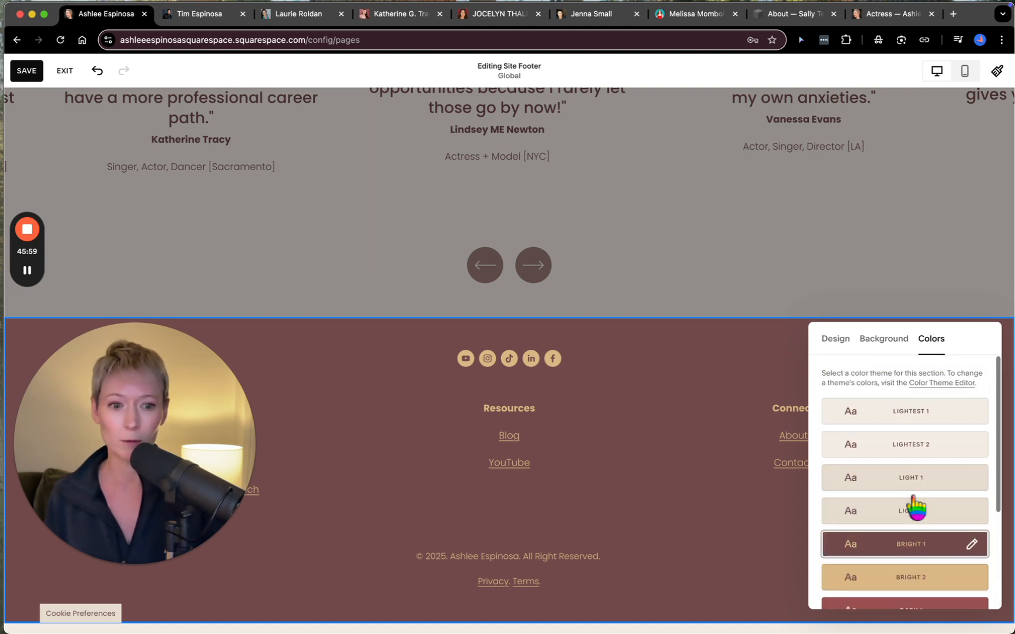
click(909, 414)
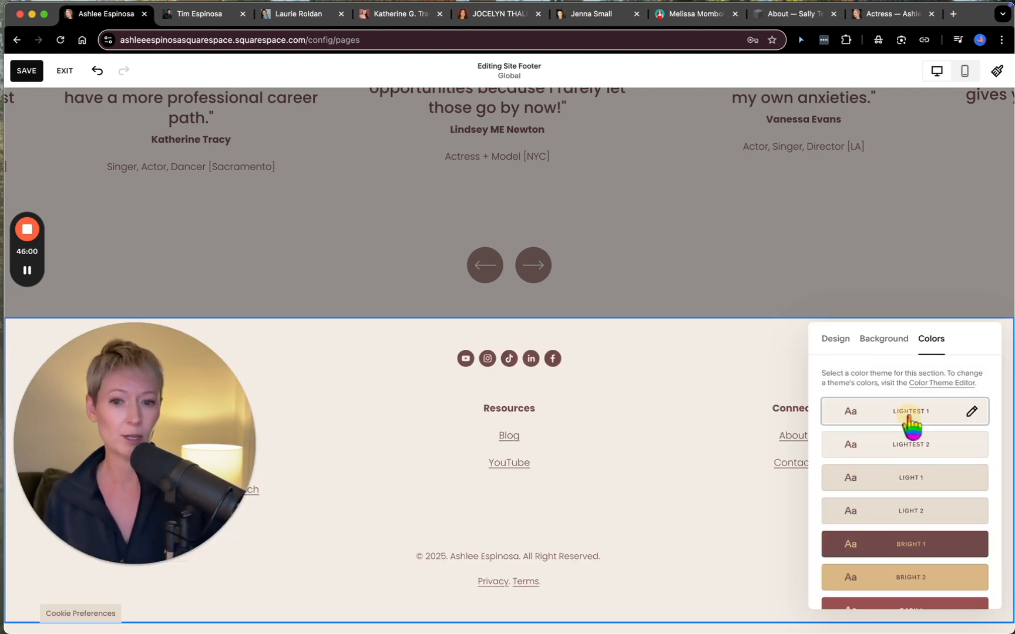
click(910, 447)
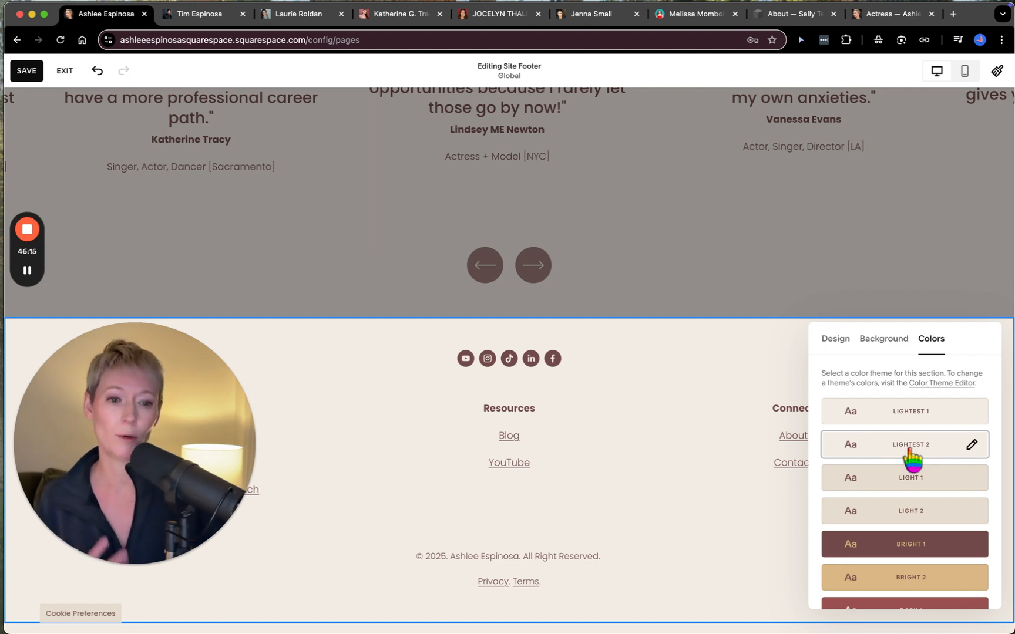
click(902, 553)
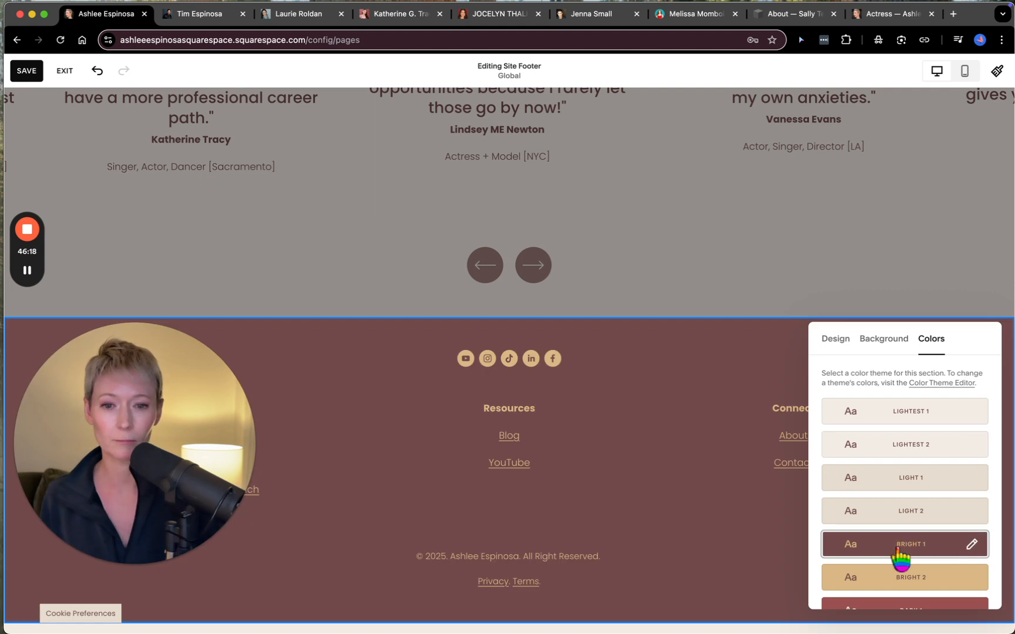
- Exit the site footer editing without saving, discarding the color theme changes
click(836, 340)
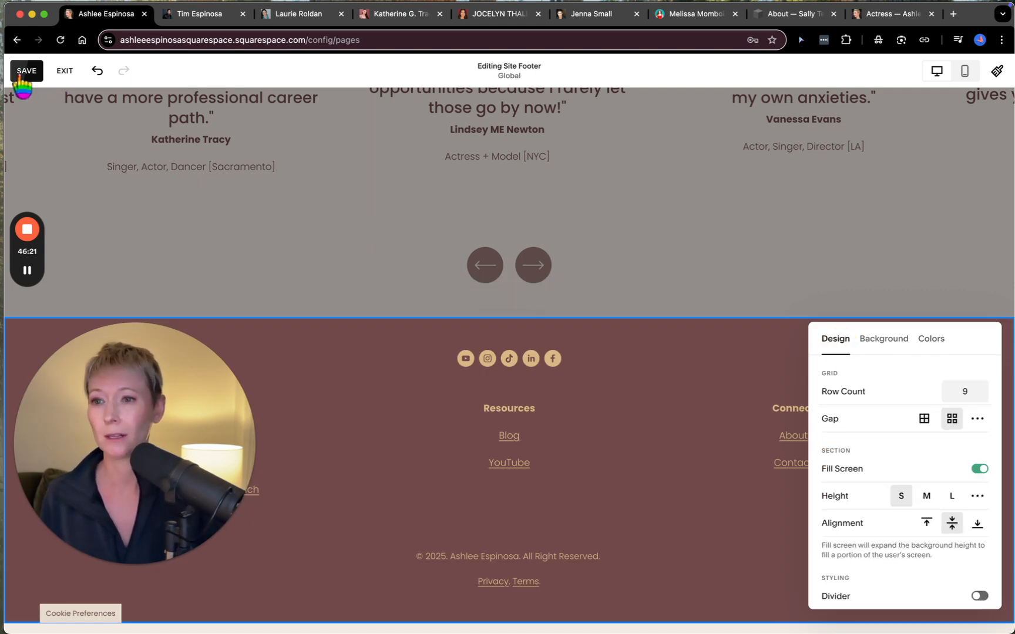
click(72, 71)
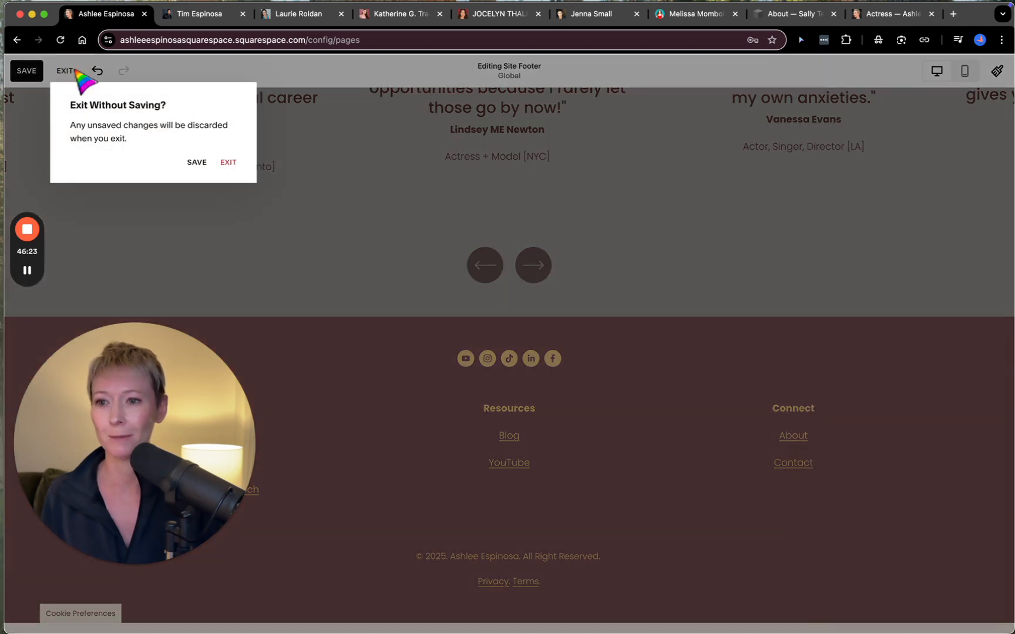
click(227, 164)
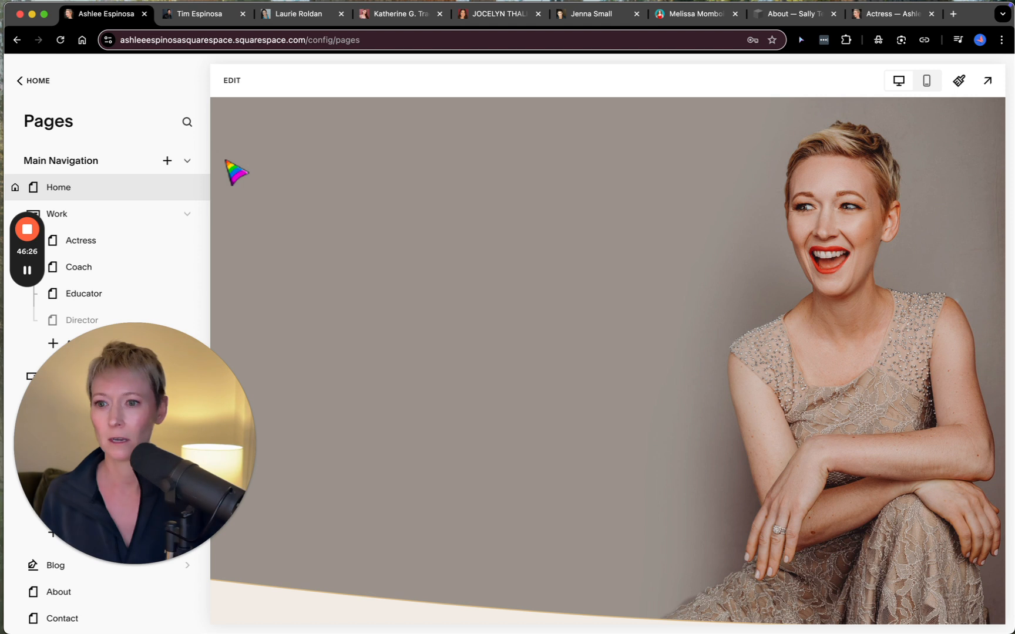
drag(158, 354, 905, 59)
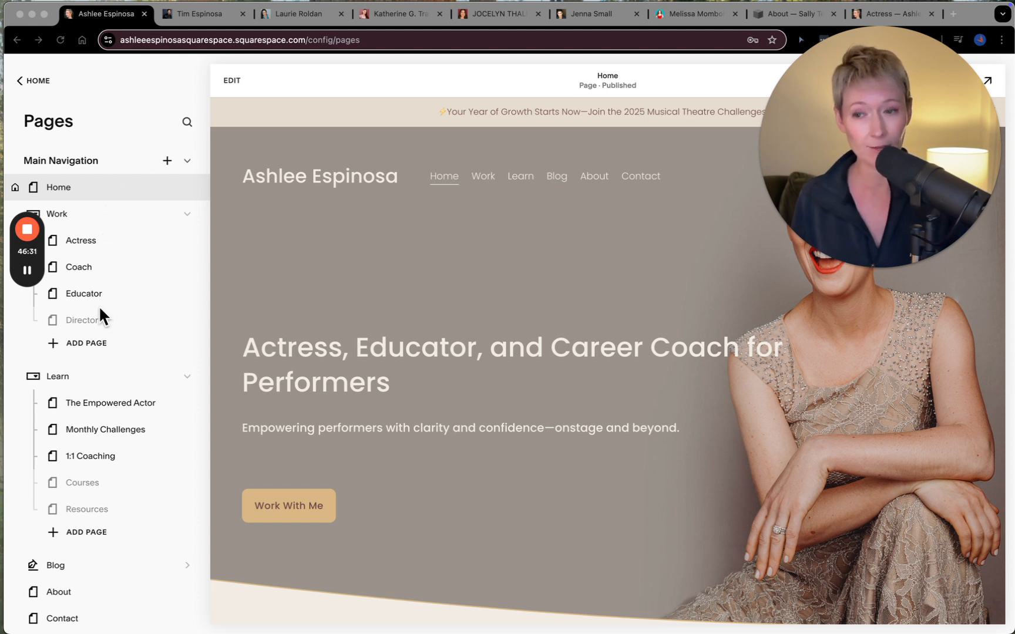
click(88, 378)
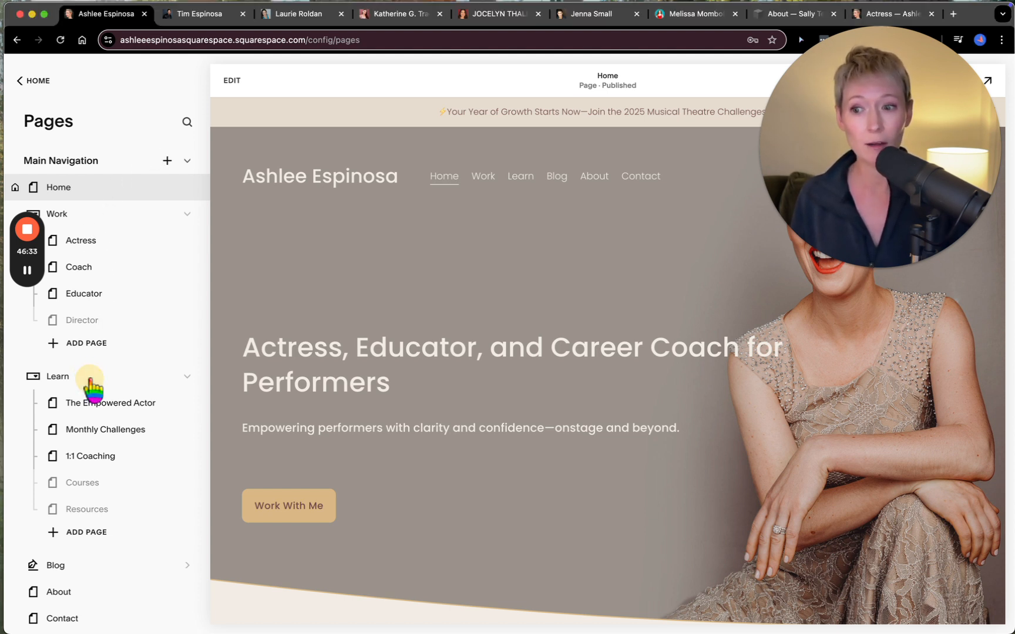
- Review the page and collection types that can be added to the Main Navigation, and close the list without adding one
mouse_move(94, 401)
mouse_down()
mouse_move(99, 443)
mouse_move(100, 417)
mouse_up()
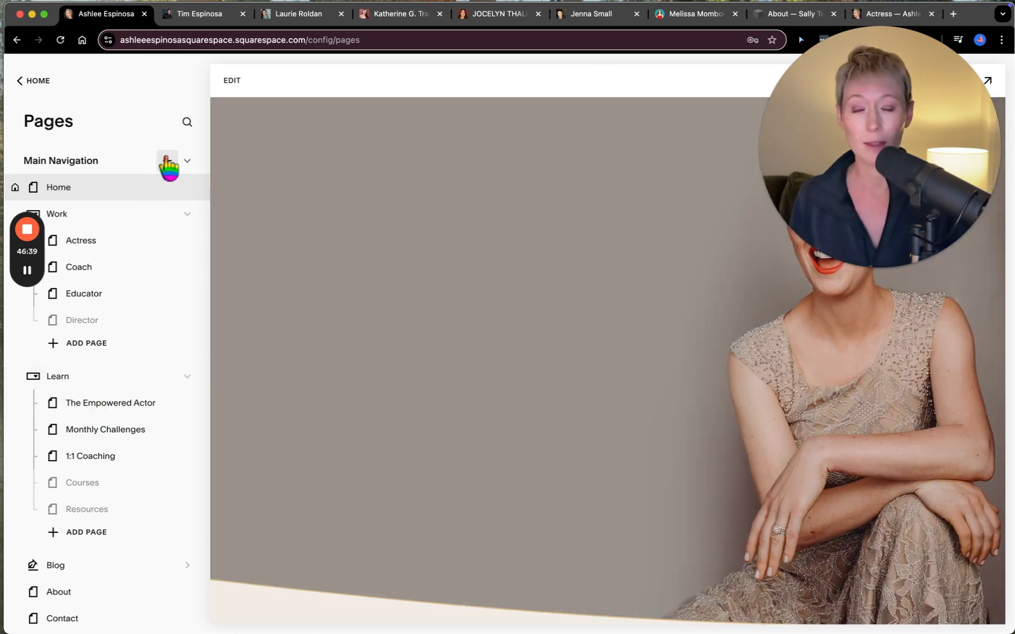
click(167, 161)
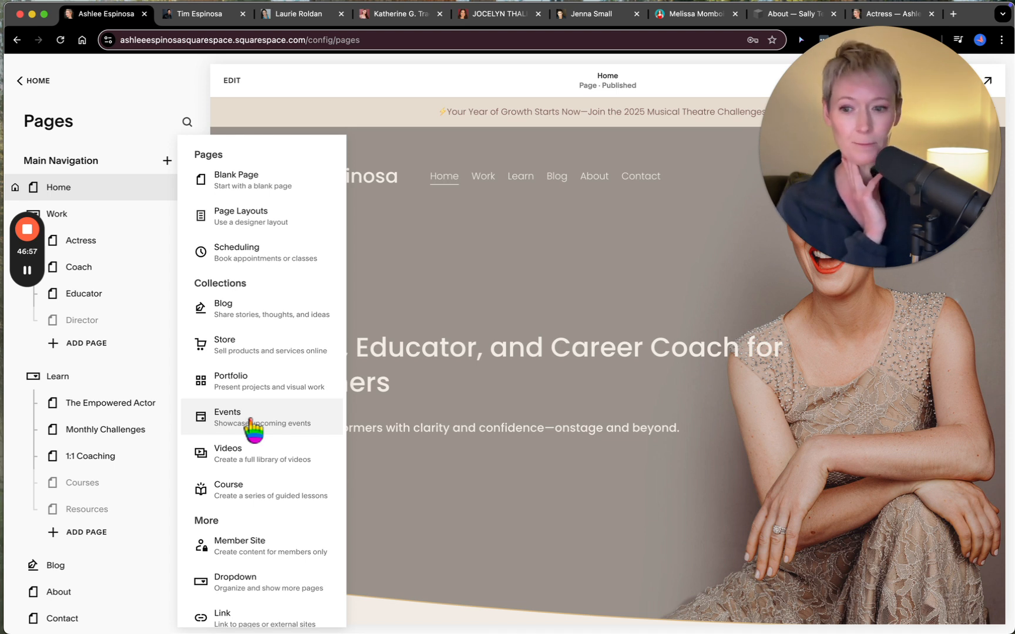
scroll(259, 477, down, 1)
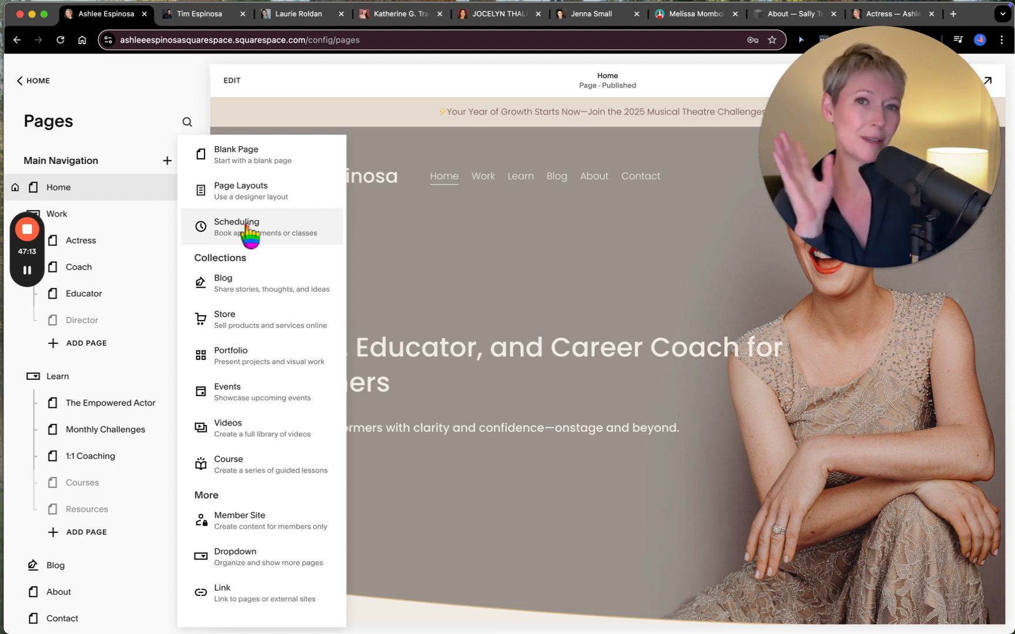
click(437, 230)
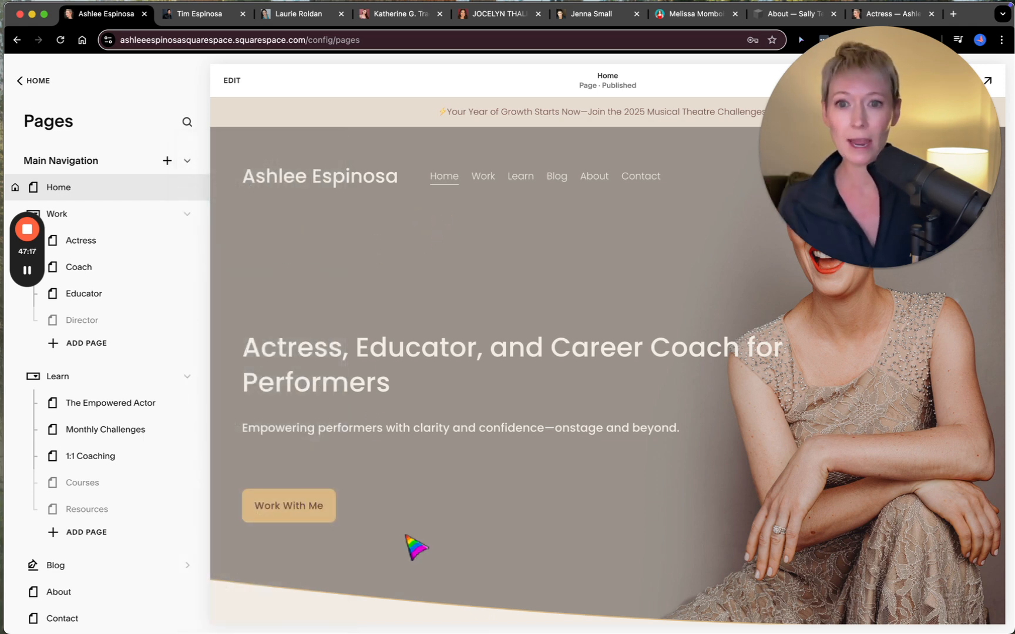
- Review the Home page down to its footer and read through the Official Biography on the About page
scroll(344, 352, down, 10)
scroll(327, 492, down, 15)
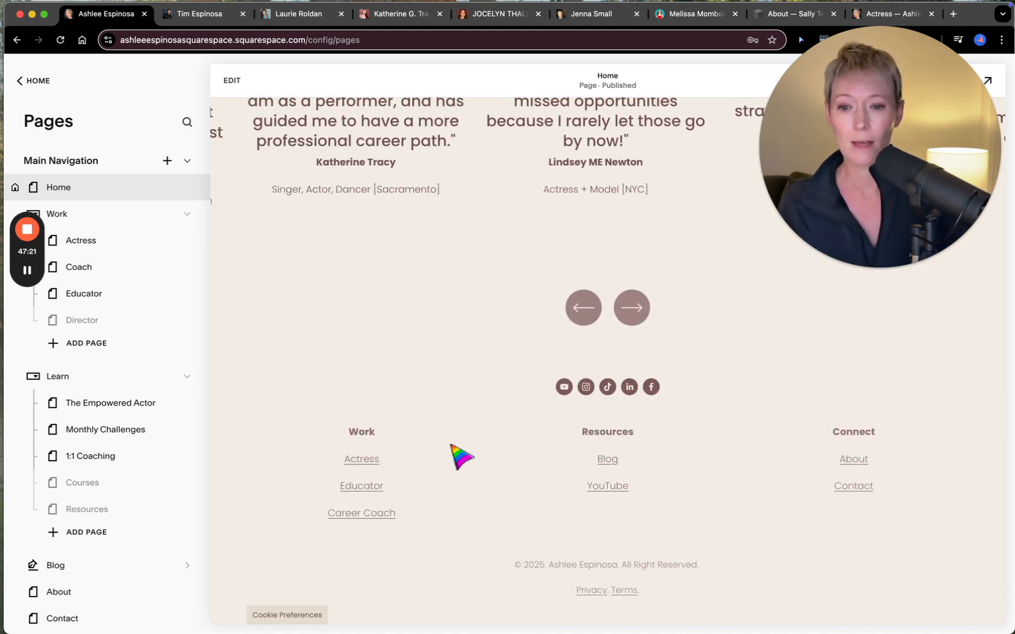
click(66, 595)
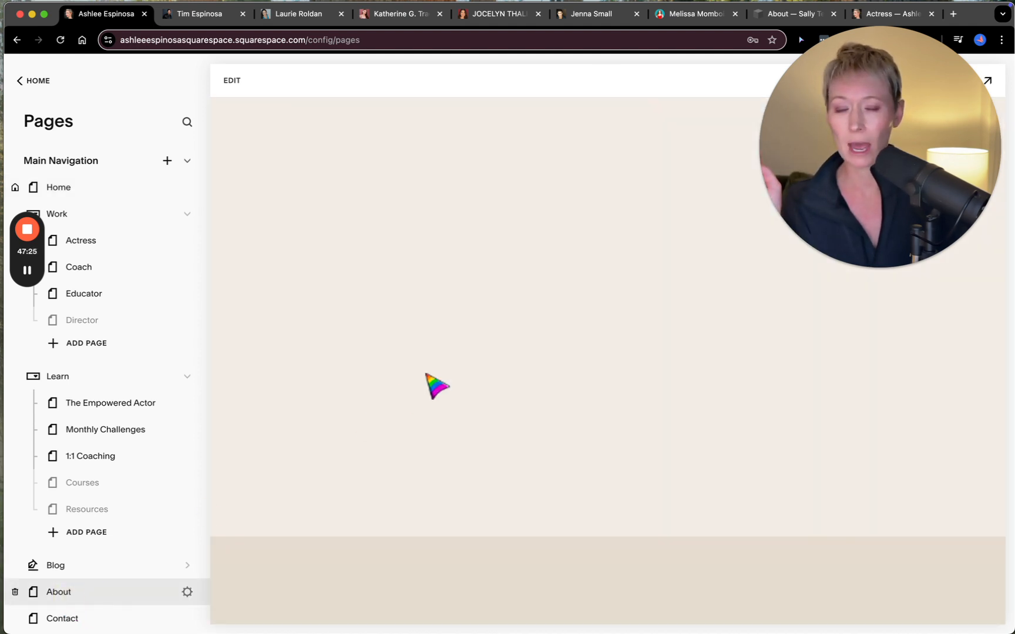
scroll(414, 423, down, 10)
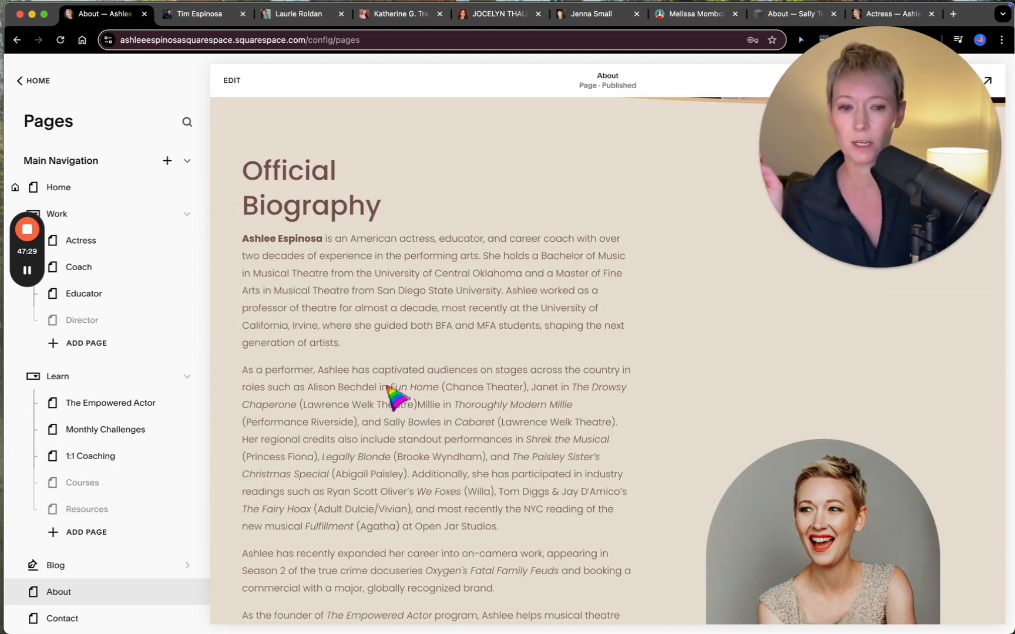
scroll(397, 397, down, 10)
scroll(90, 462, down, 3)
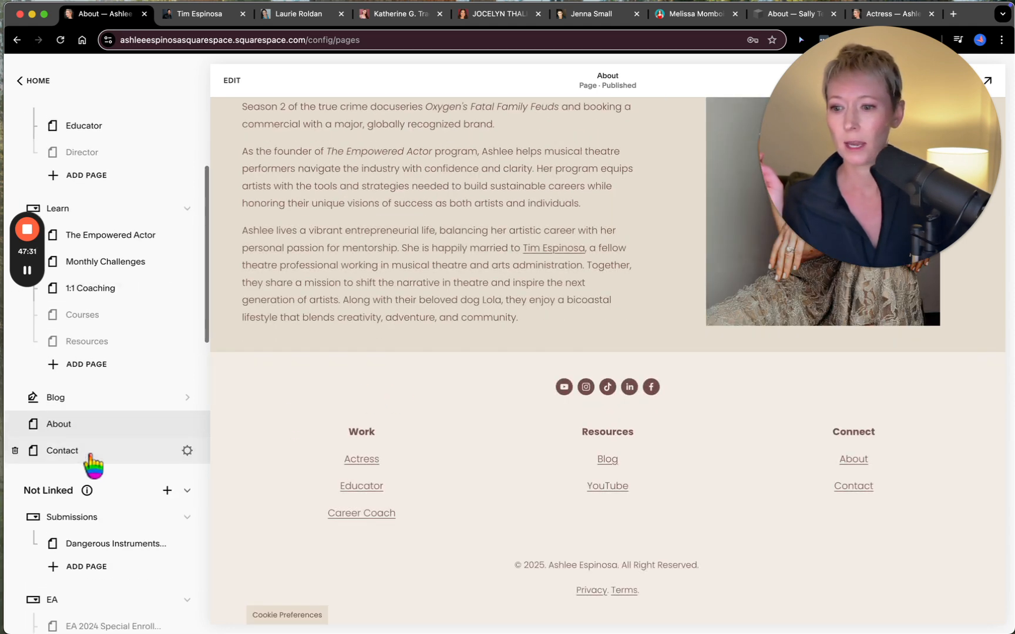
- Open the Contact page and review its banner, introductory text and direct message section
click(84, 456)
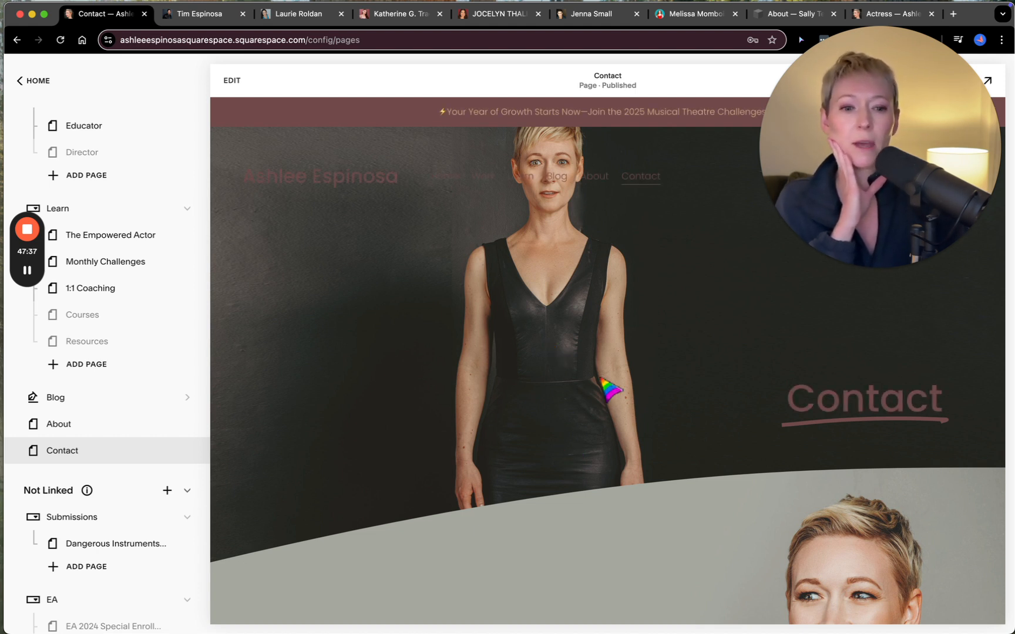
scroll(609, 369, down, 1)
scroll(609, 369, up, 1)
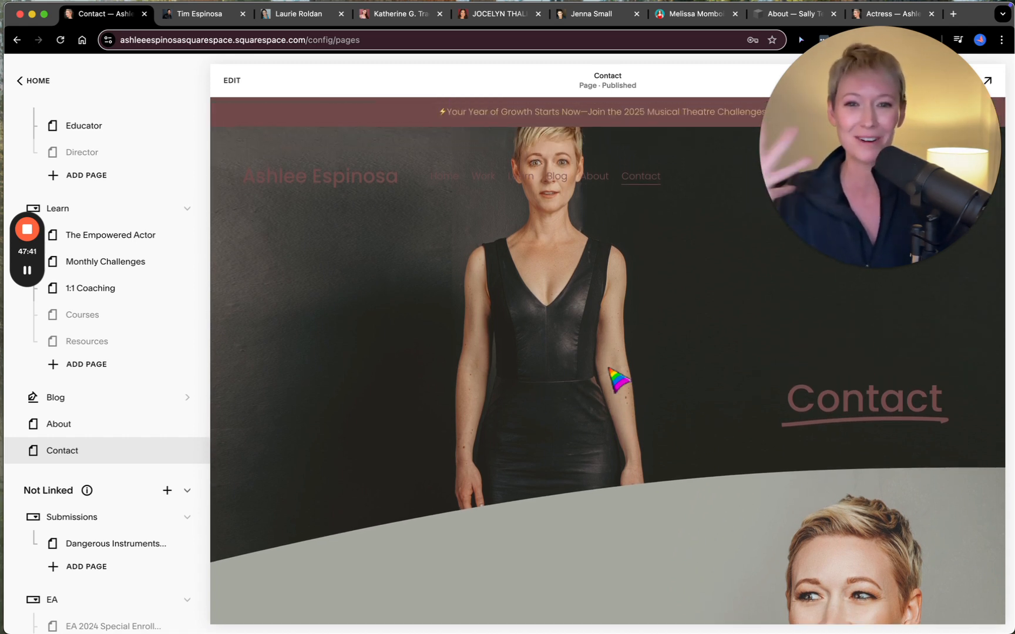
scroll(615, 473, down, 1)
scroll(625, 485, down, 10)
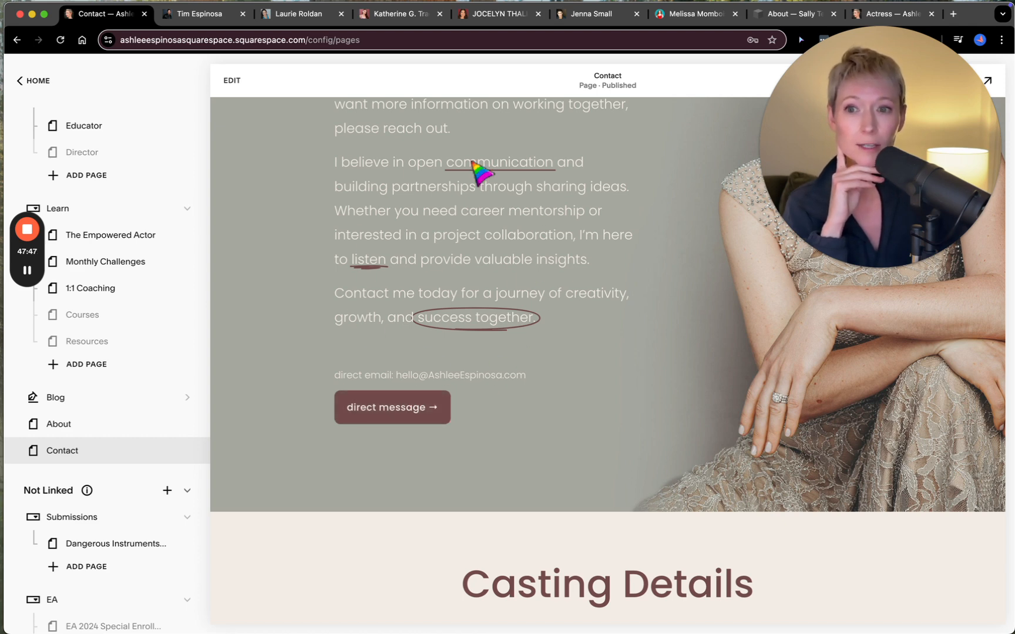
- Open the Contact page for editing and look over the available content blocks, such as Form, without inserting one
click(230, 82)
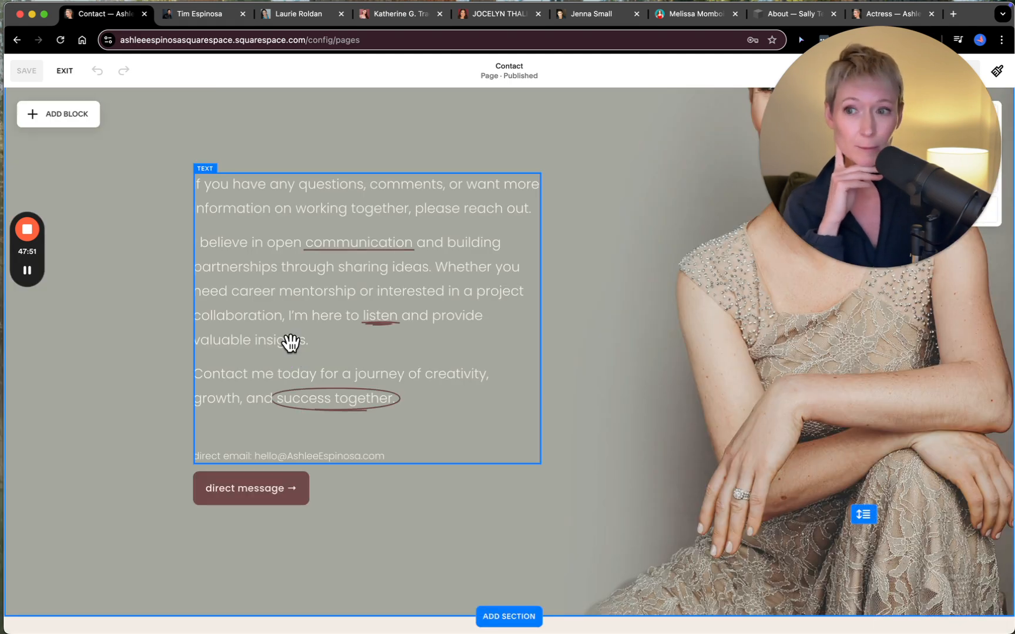
click(73, 122)
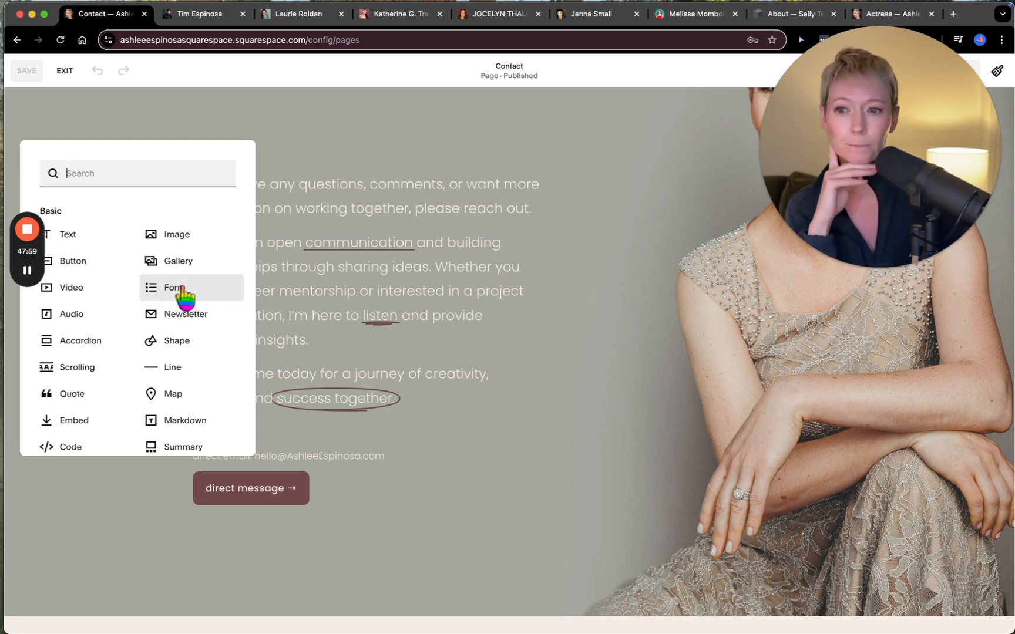
click(397, 136)
- Examine the Contact page's Casting Details, newsletter signup and introductory text sections, and exit the page editing
scroll(410, 381, down, 3)
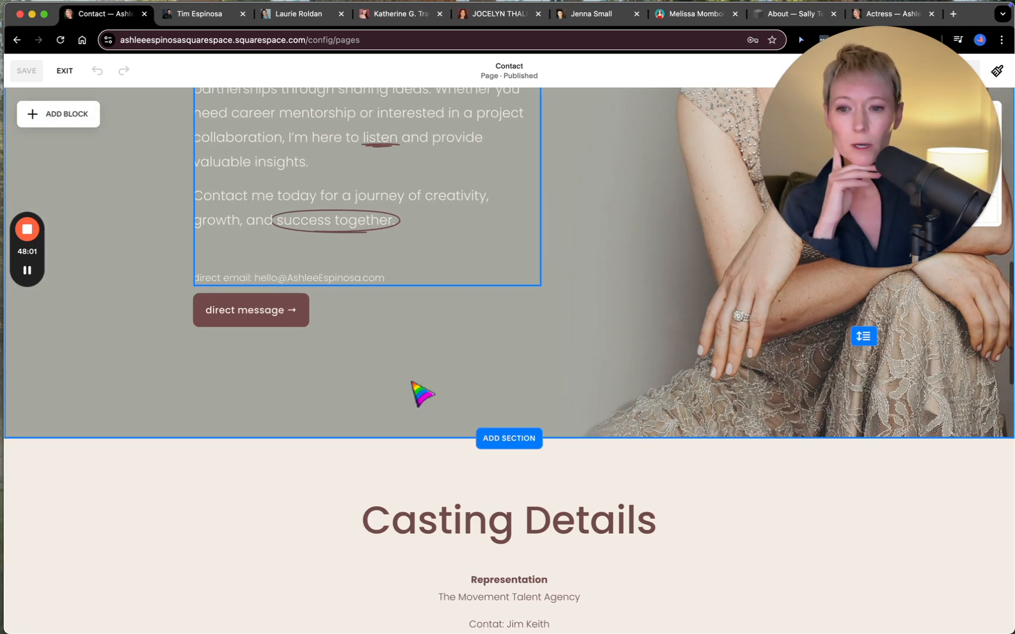
scroll(410, 381, down, 3)
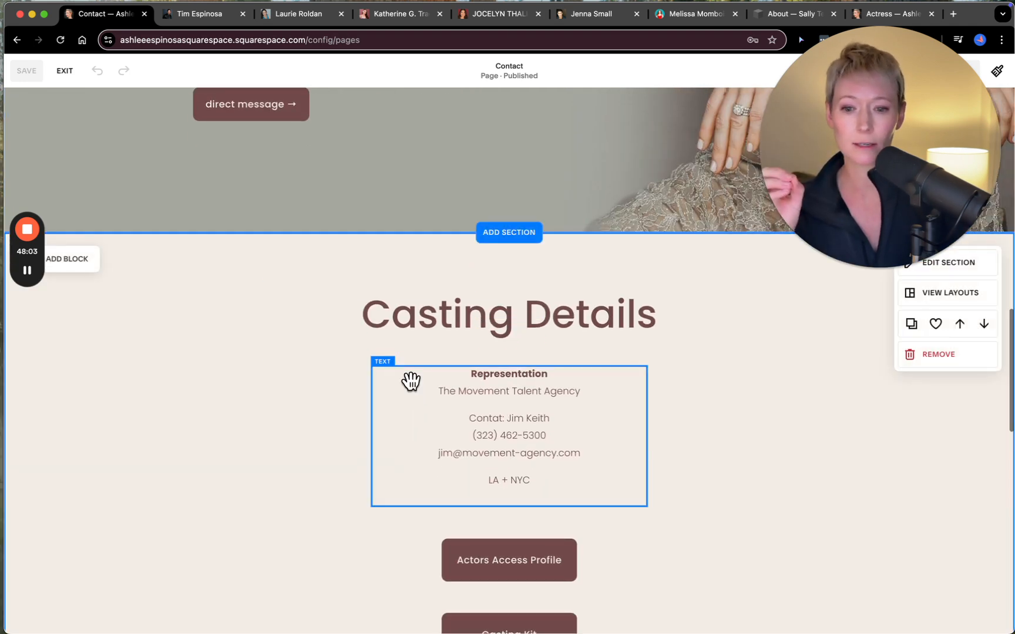
scroll(410, 381, down, 2)
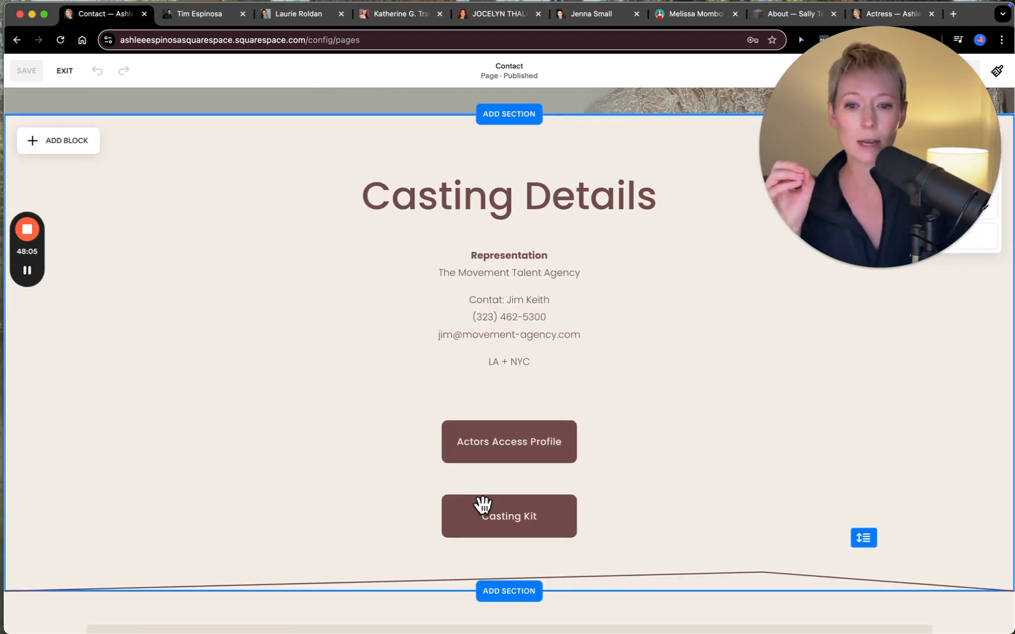
scroll(407, 534, down, 6)
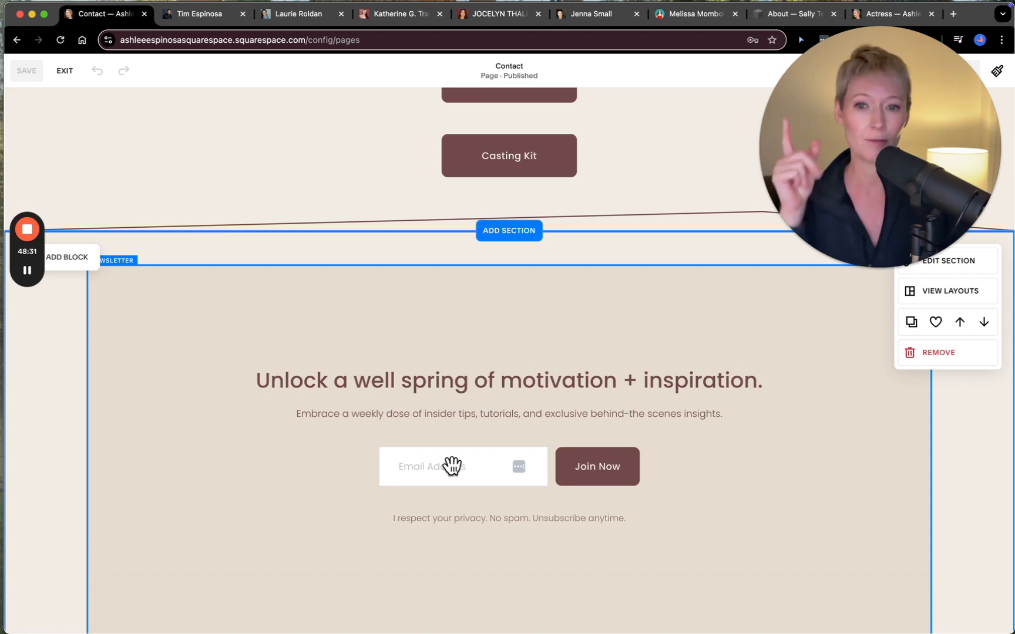
scroll(453, 466, down, 4)
scroll(452, 467, down, 3)
scroll(452, 466, up, 20)
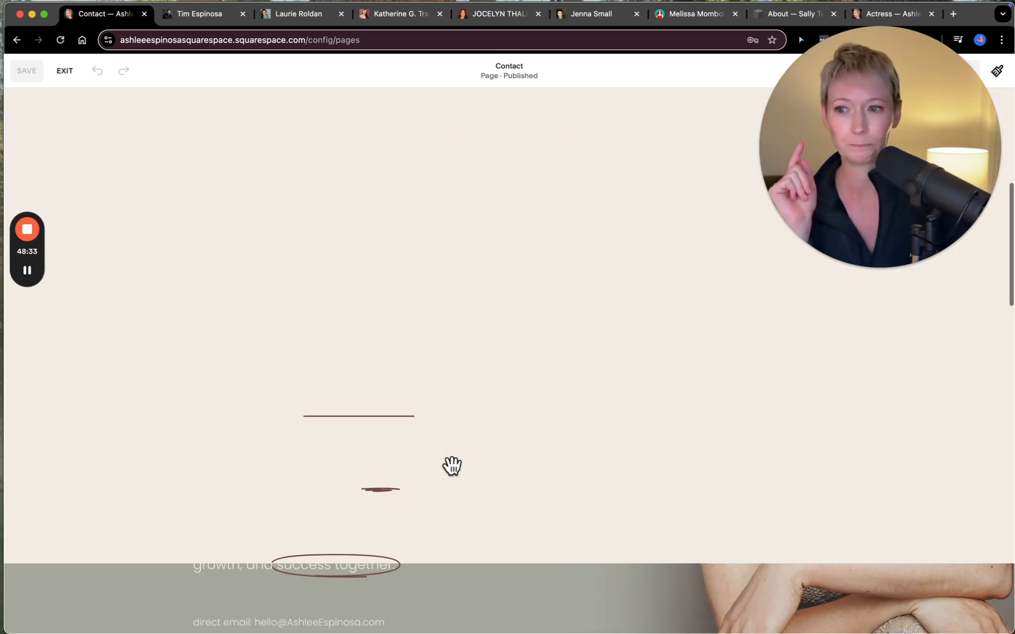
scroll(452, 466, down, 5)
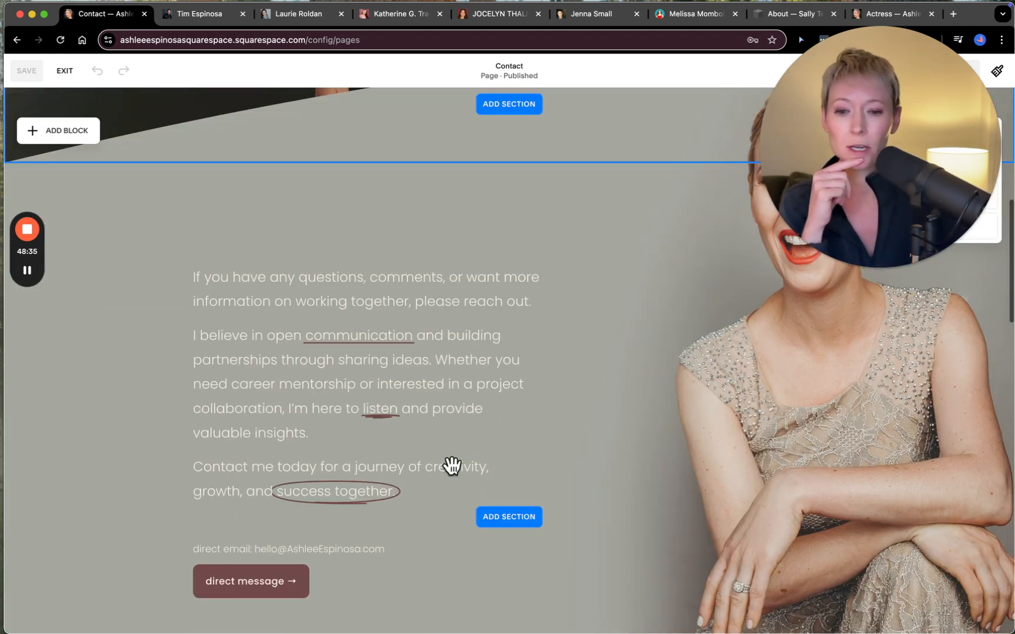
scroll(453, 466, down, 2)
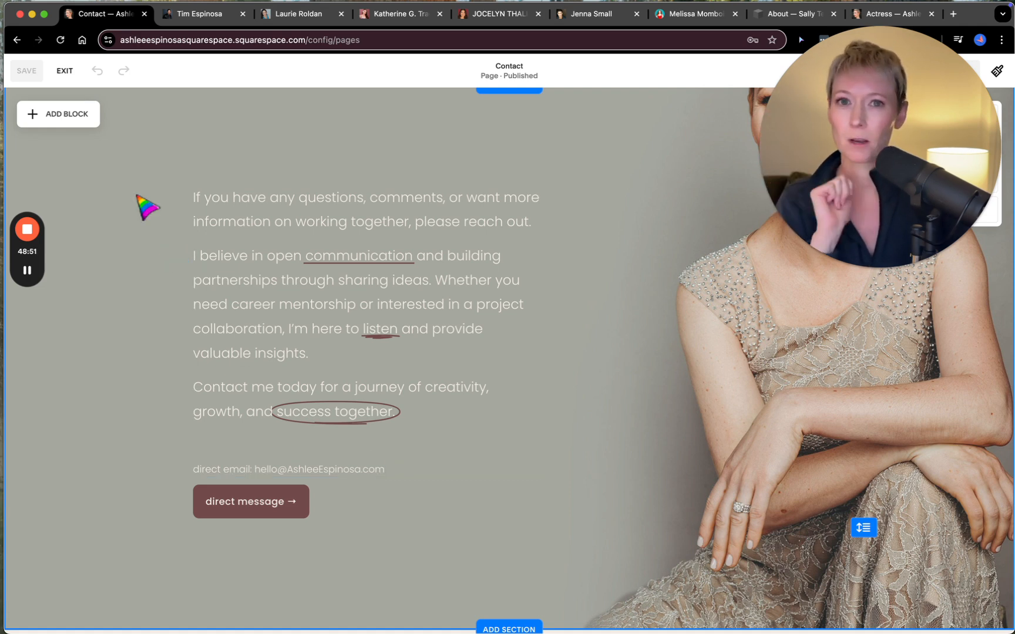
click(65, 71)
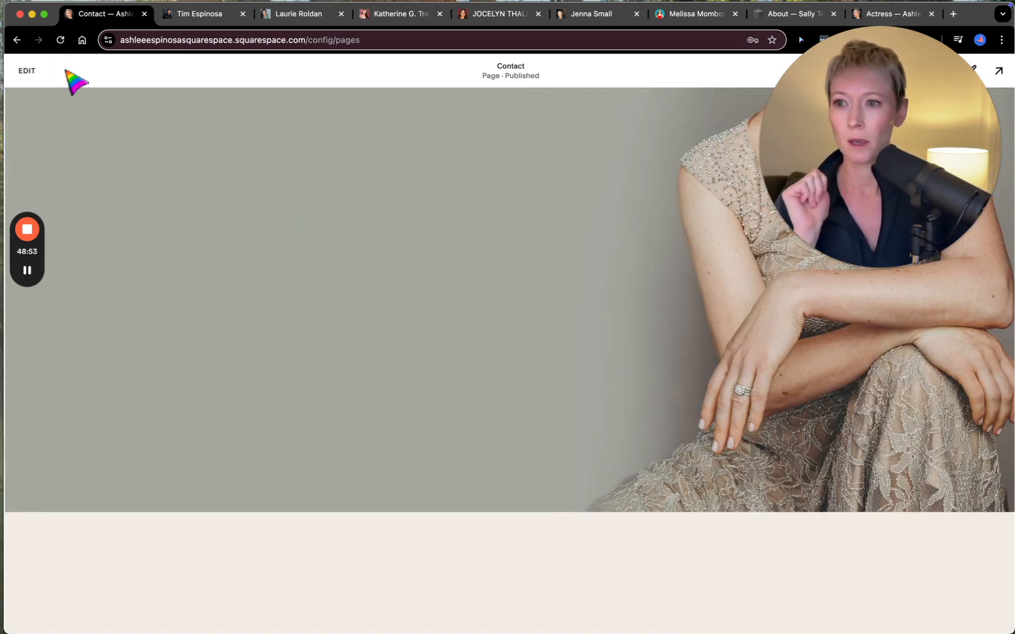
- Open the Site Styles to review the theme, font, color, button and form settings, and exit them
scroll(129, 392, down, 2)
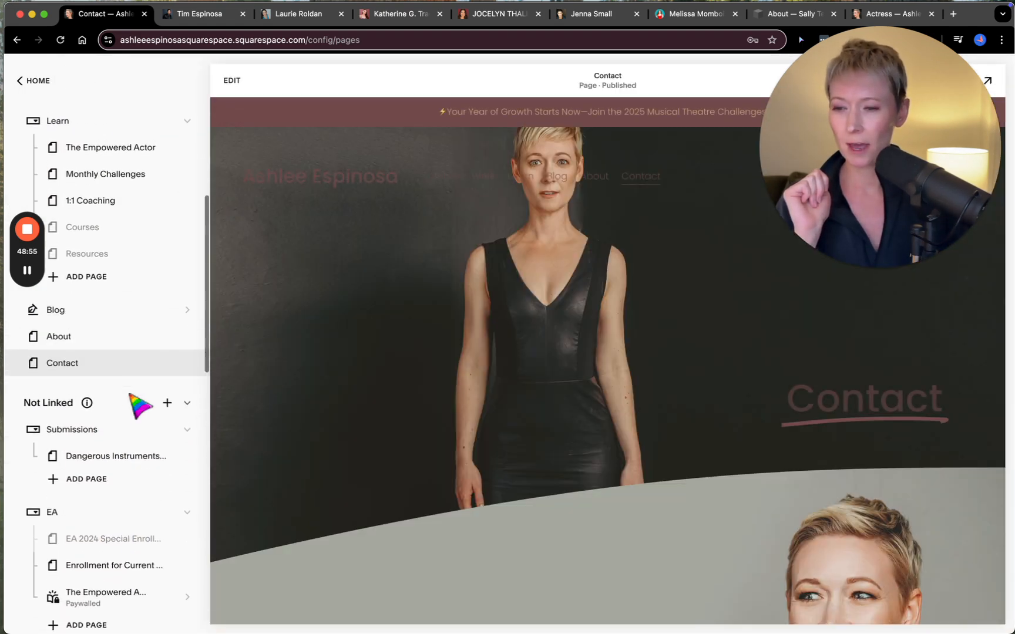
scroll(129, 392, up, 2)
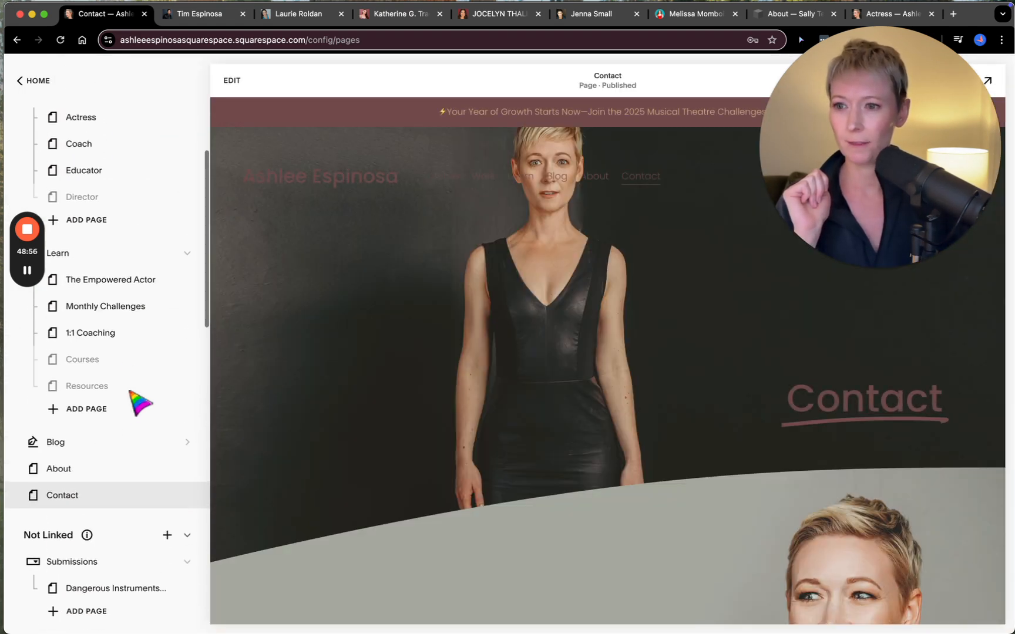
click(27, 84)
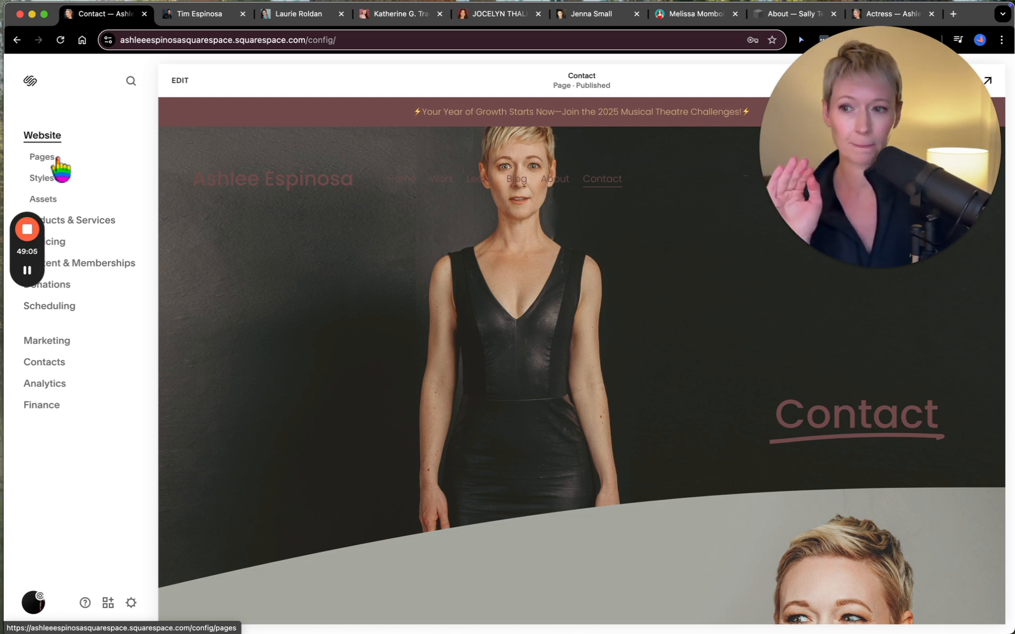
click(51, 182)
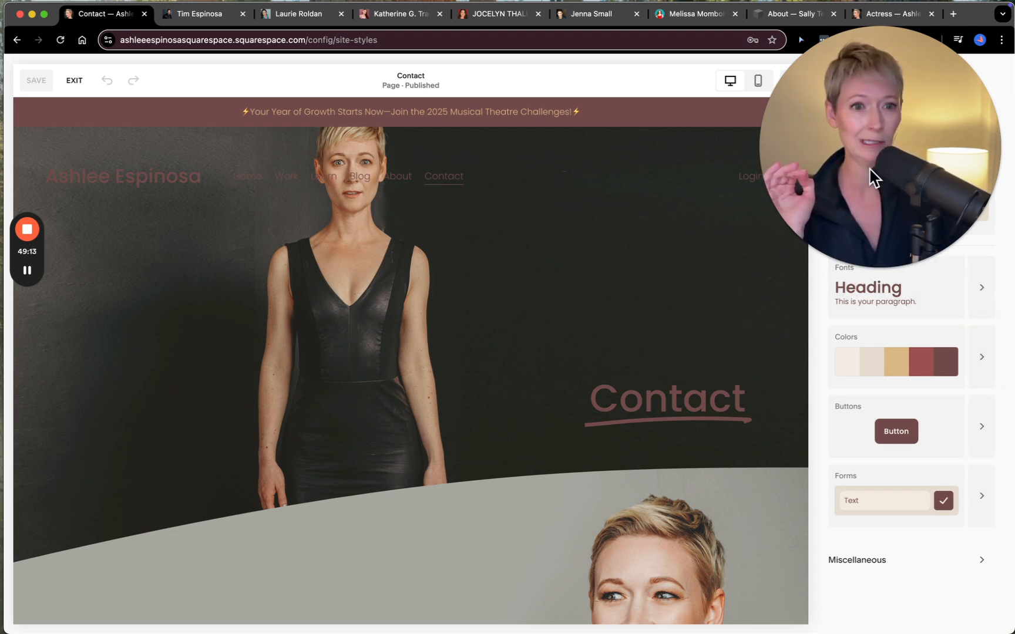
drag(929, 148, 204, 454)
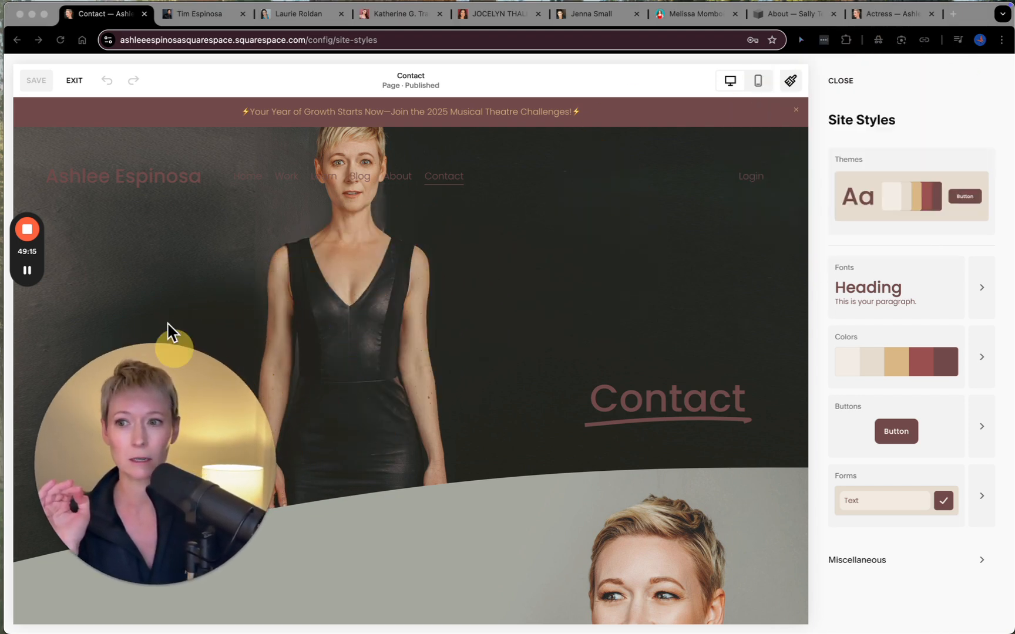
click(74, 81)
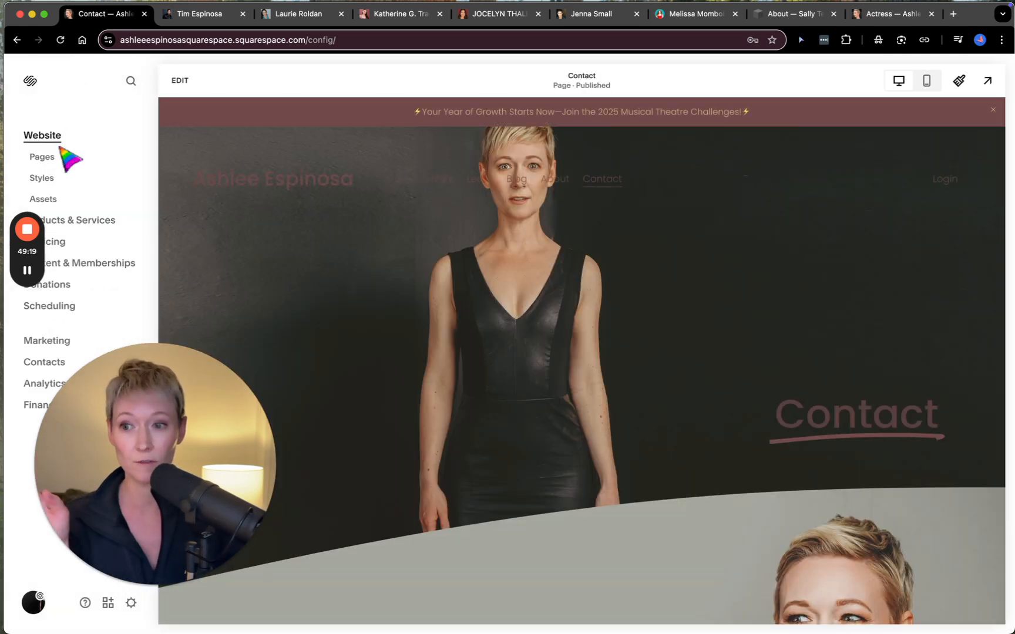
- Open the Asset Library, view the new folder dialog and cancel it without creating a folder
click(47, 202)
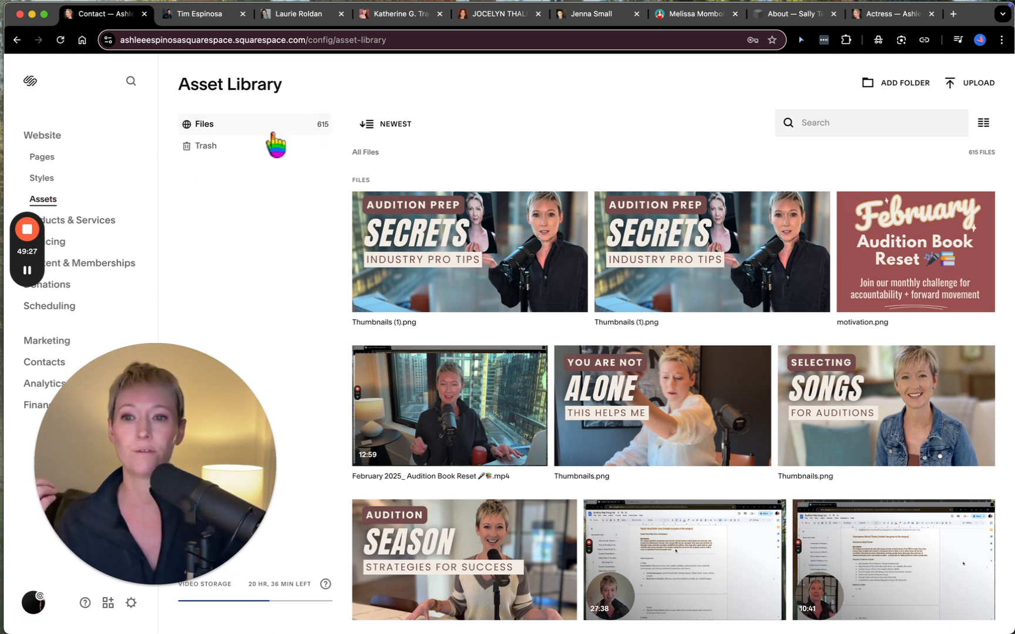
click(885, 88)
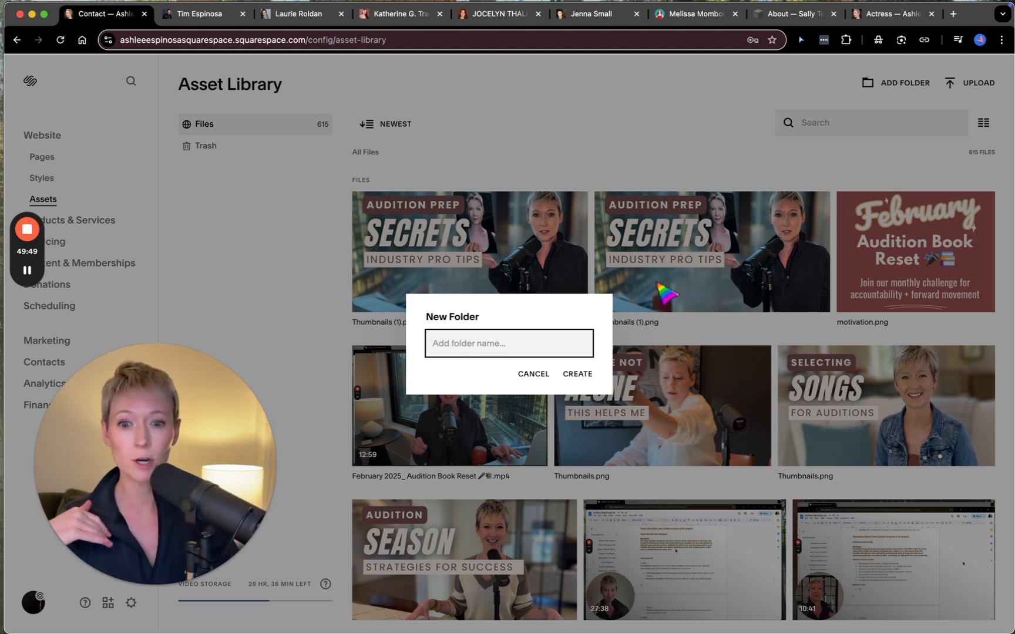
click(533, 375)
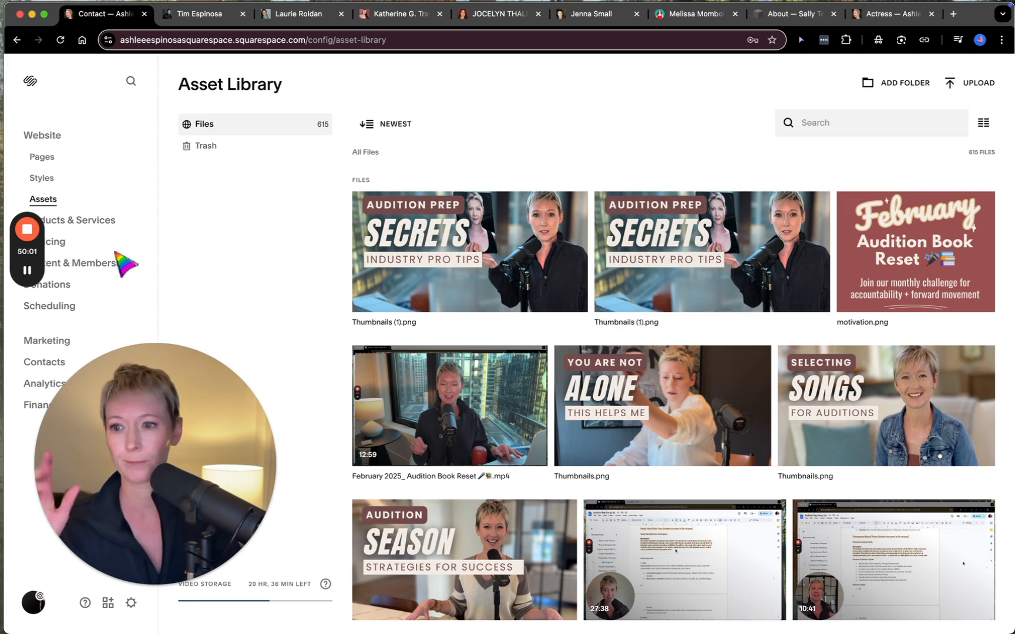
- View the Products & Services overview, dismiss the survey request and return to the Website overview
click(89, 221)
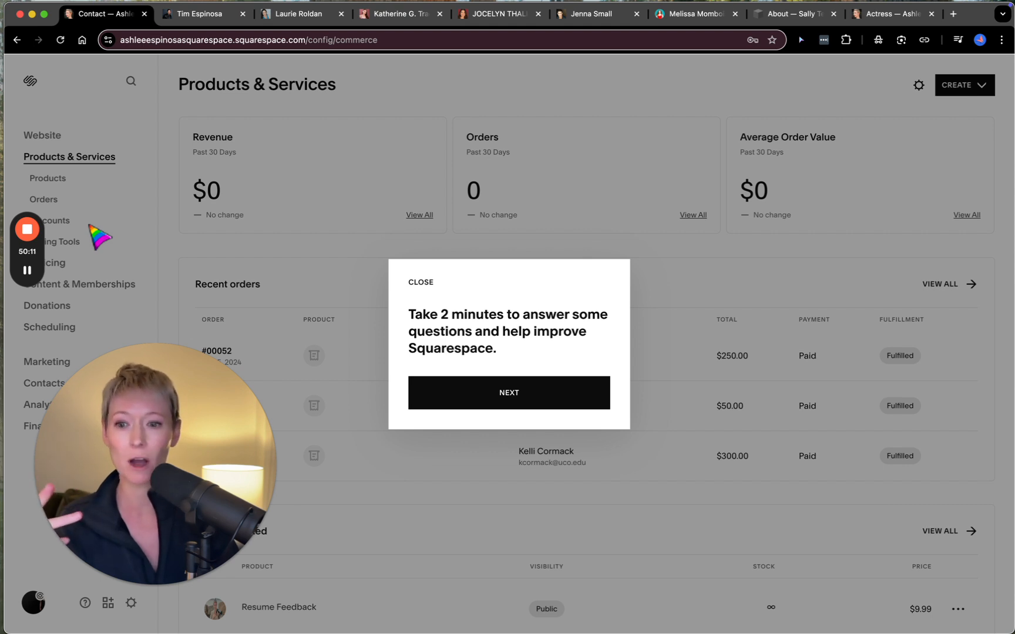
click(65, 183)
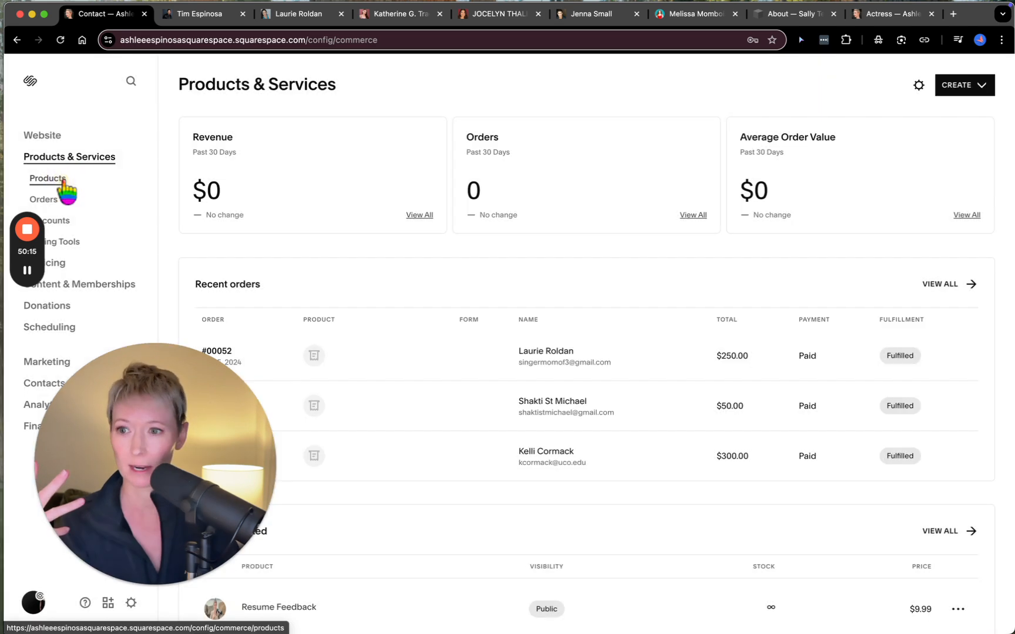
click(51, 136)
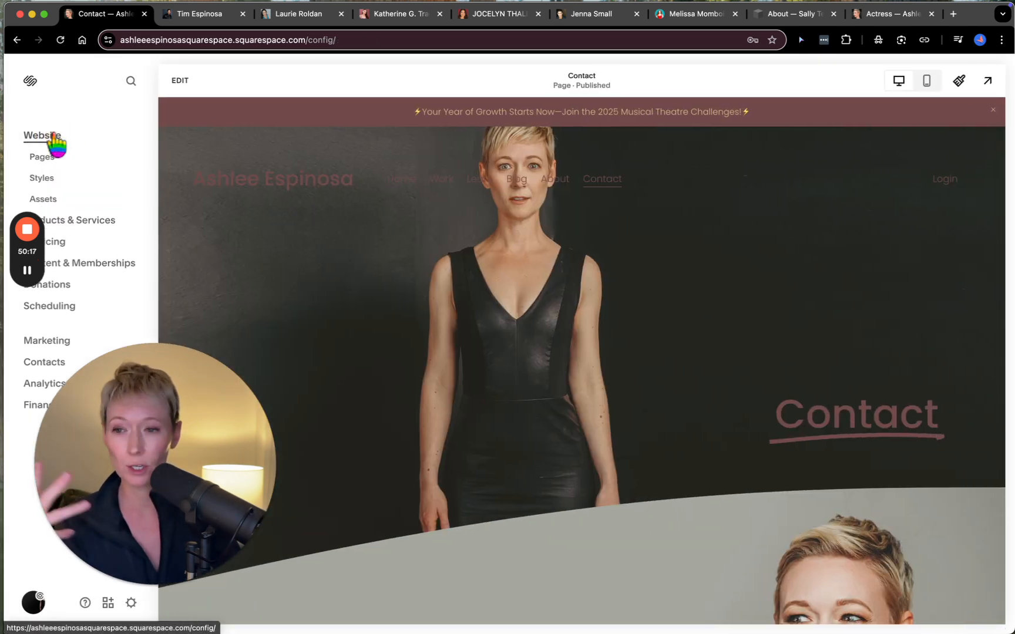
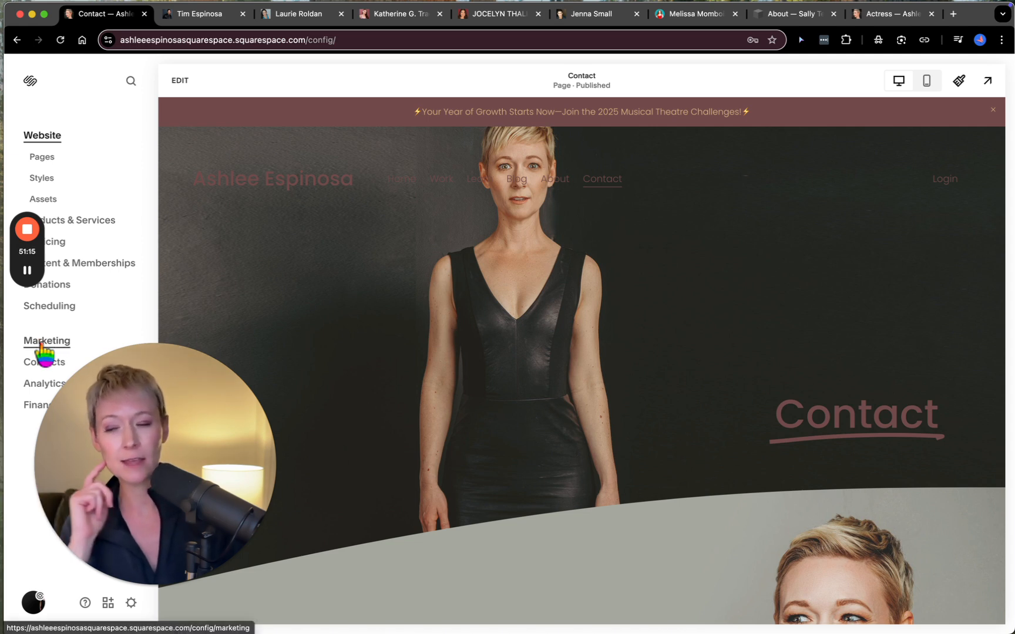
- Switch to the trial site, leave its page list and look over the Marketing overview
drag(145, 384, 303, 345)
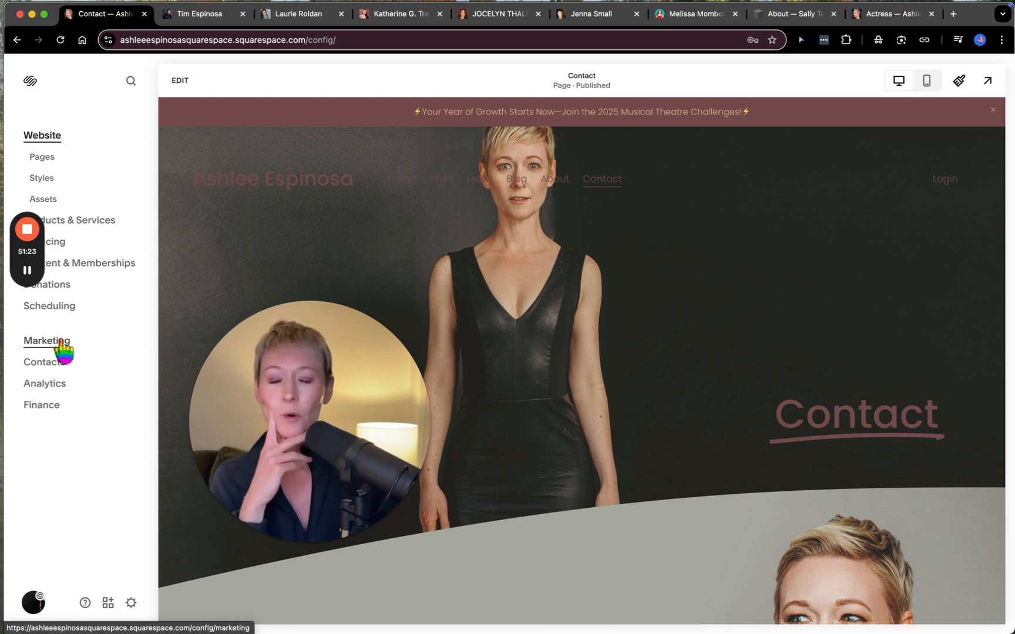
click(789, 14)
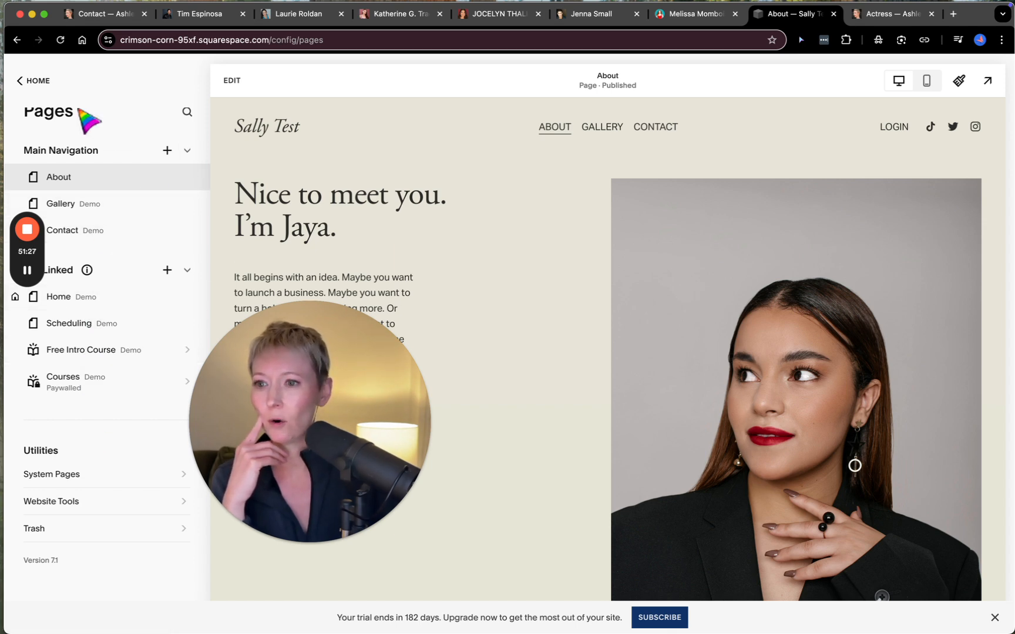
click(28, 81)
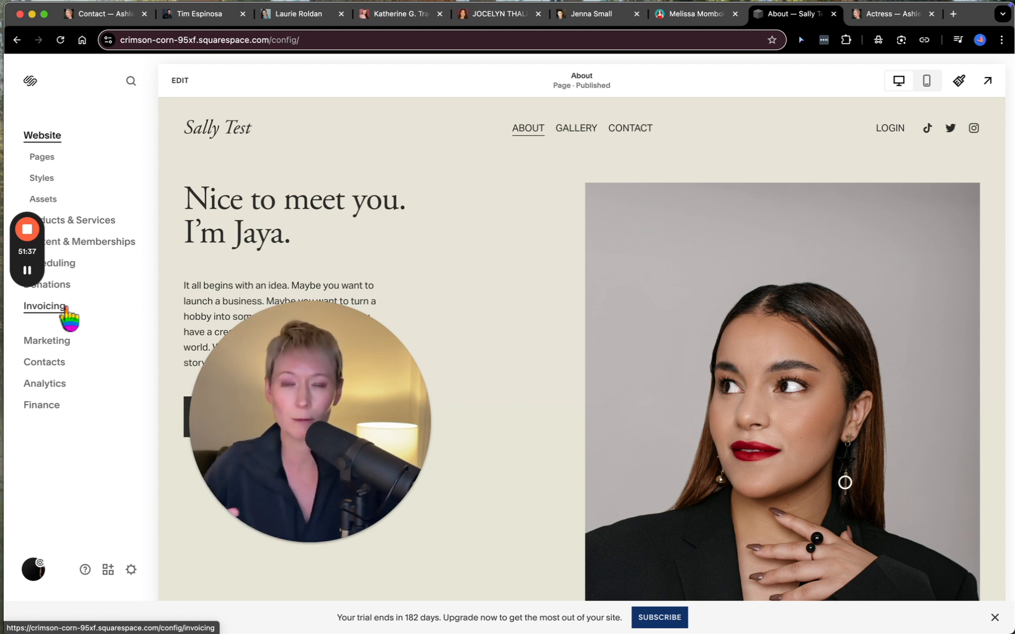
click(46, 345)
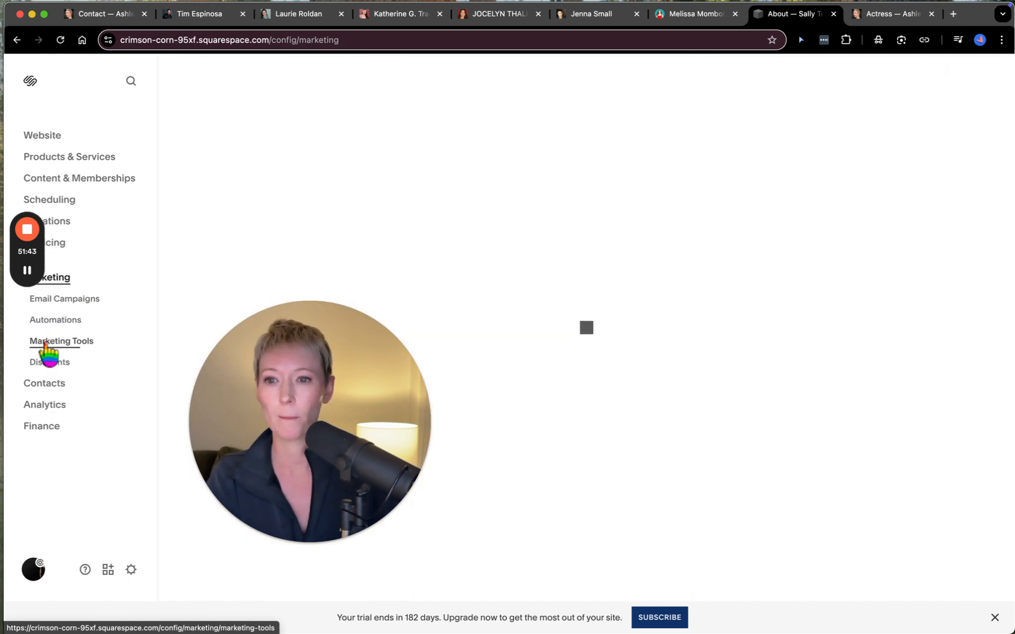
drag(300, 339, 116, 397)
scroll(533, 445, down, 2)
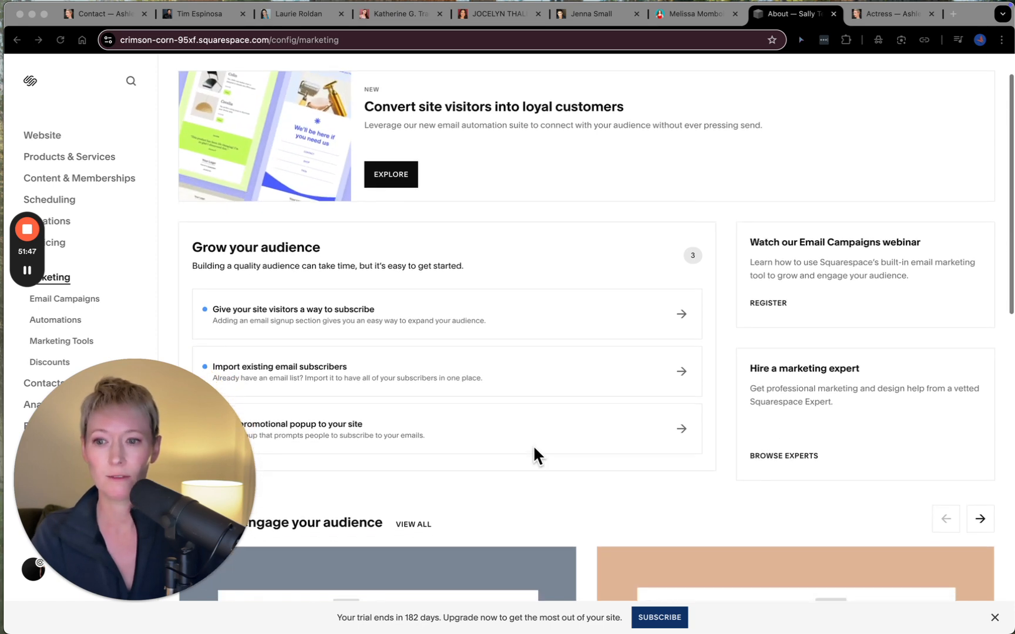
- Examine the Email Campaigns page, including its checklist to start sending and the campaign list
click(88, 299)
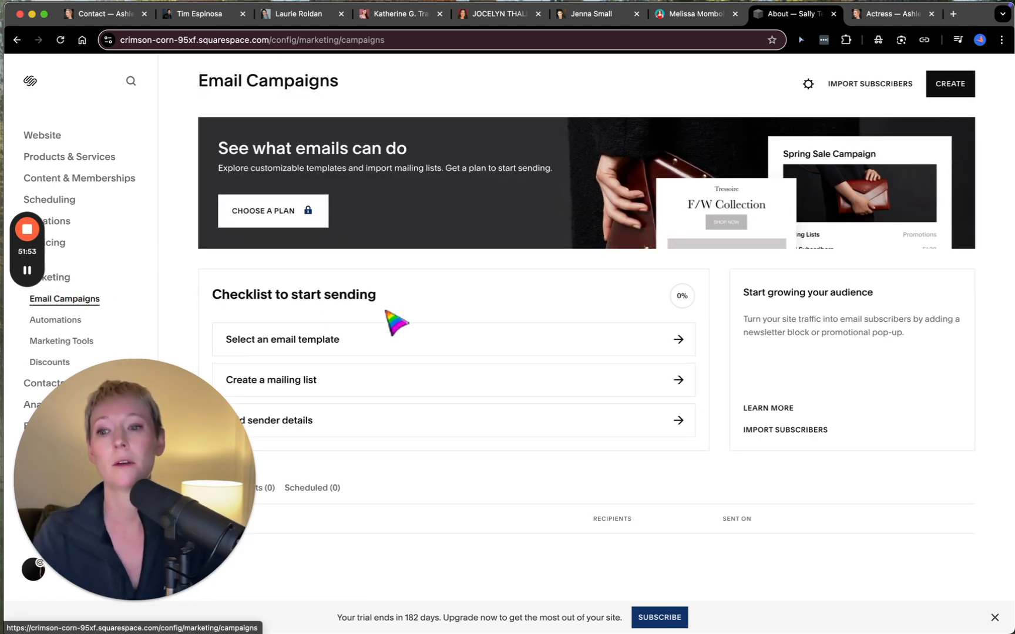
scroll(394, 430, down, 5)
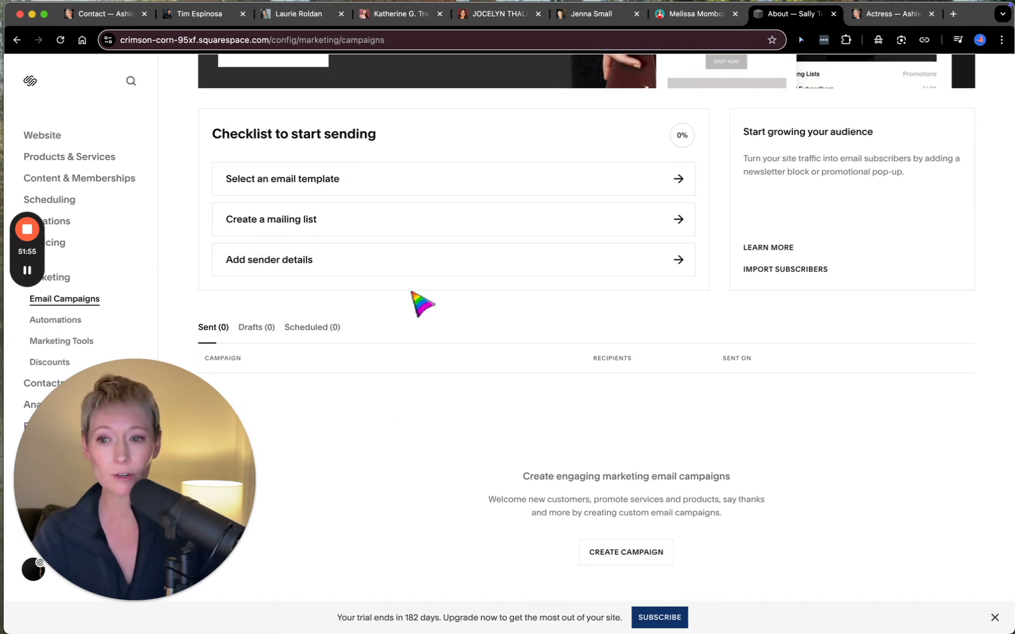
scroll(421, 302, down, 2)
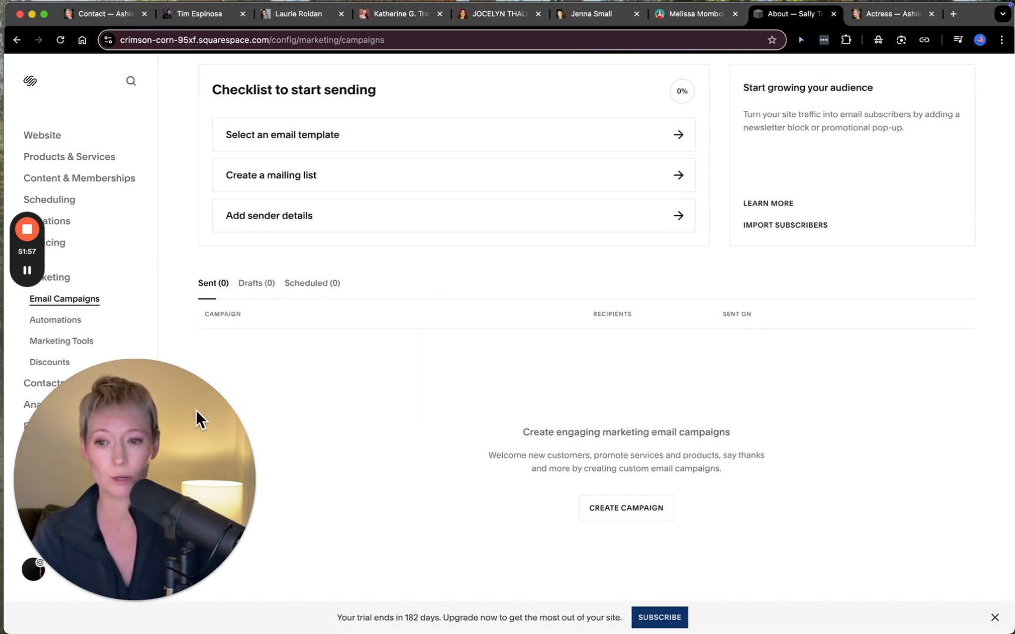
drag(199, 417, 419, 407)
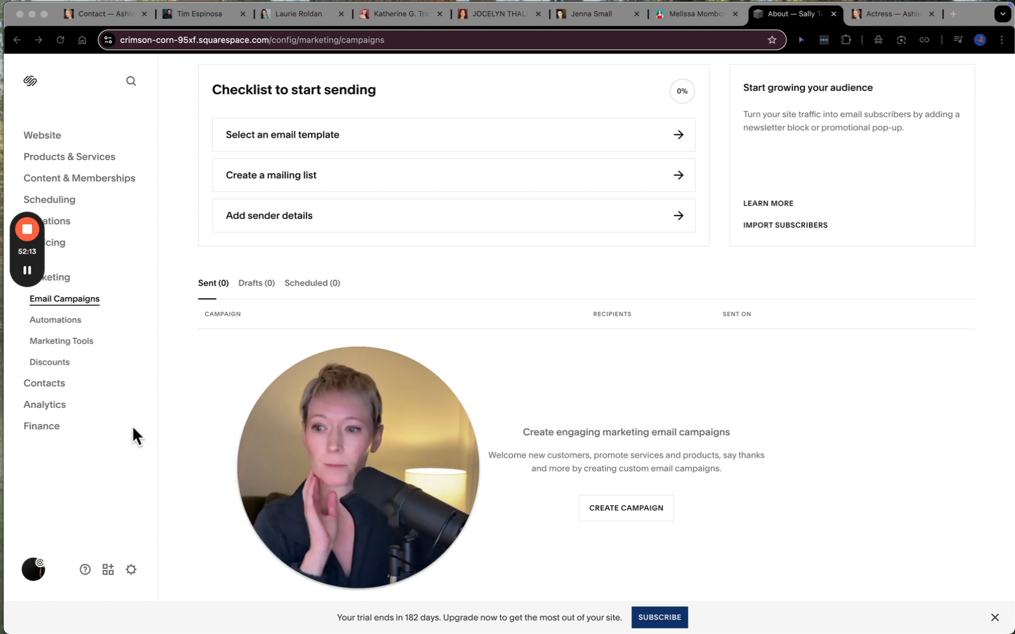
- View the site's Contacts, and check its Traffic and Engagement analytics
click(50, 387)
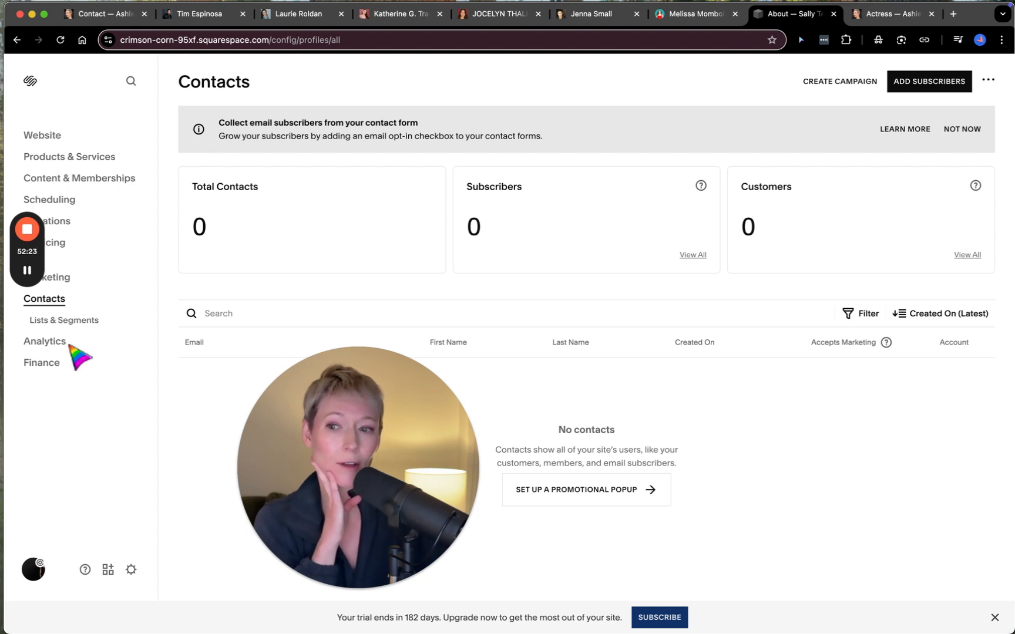
click(42, 344)
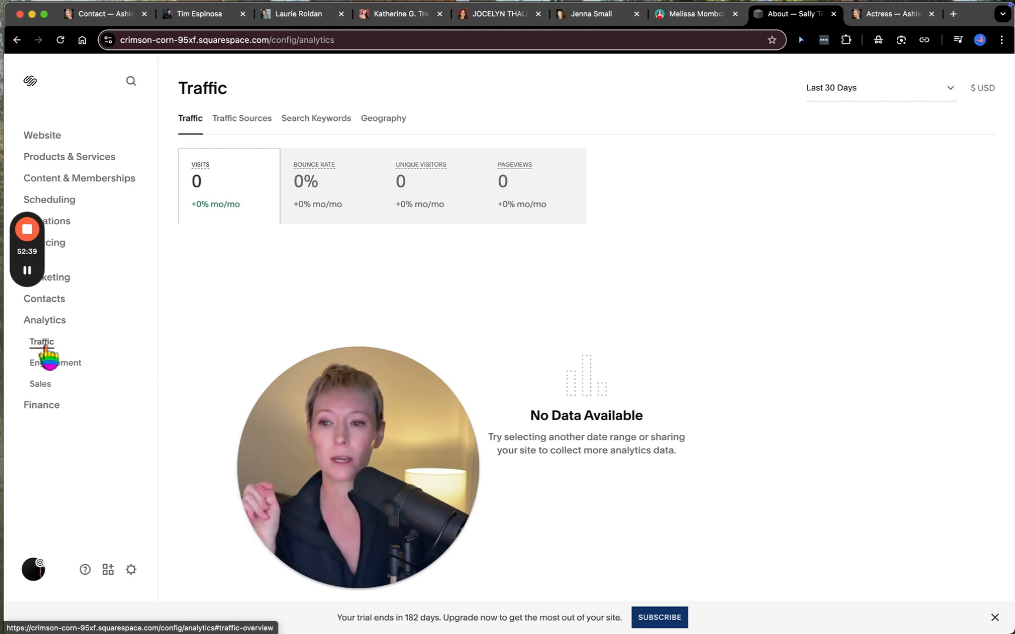
click(56, 364)
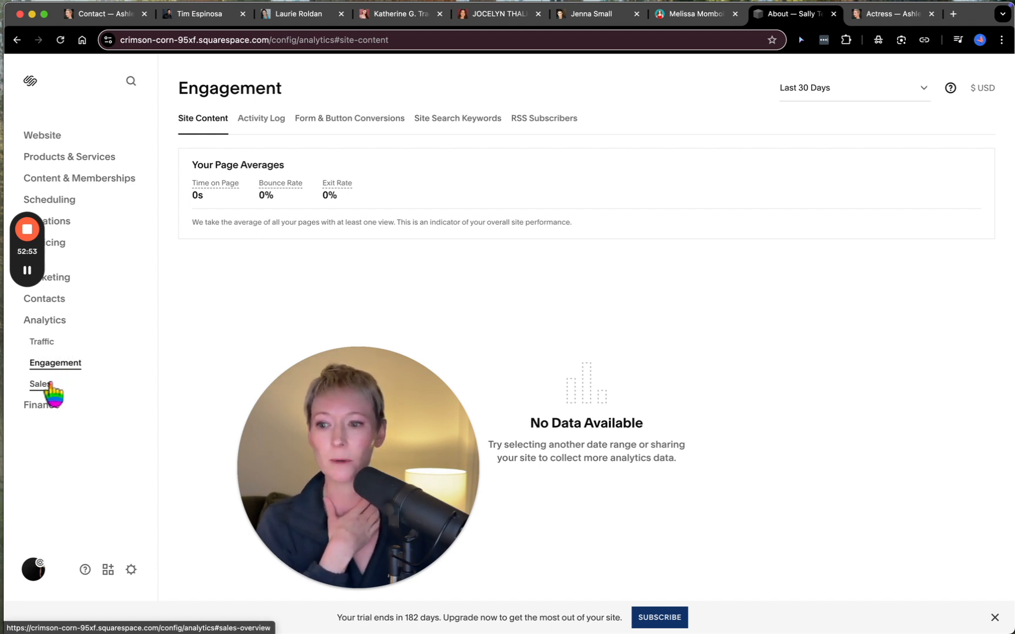
click(47, 348)
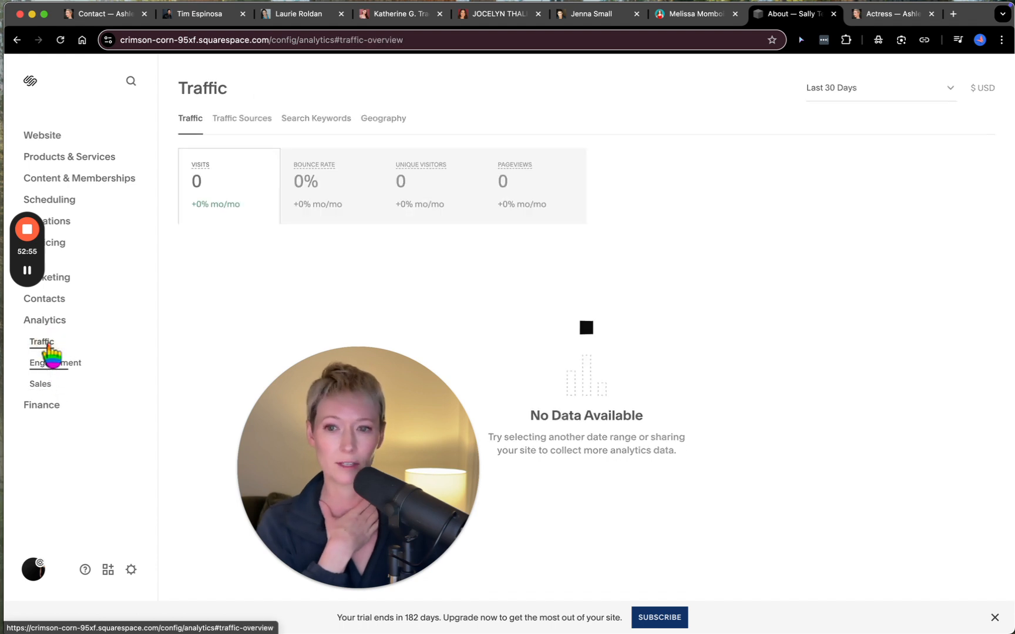
- View the Finance overview and the site's page list, and return to the Website overview
click(50, 411)
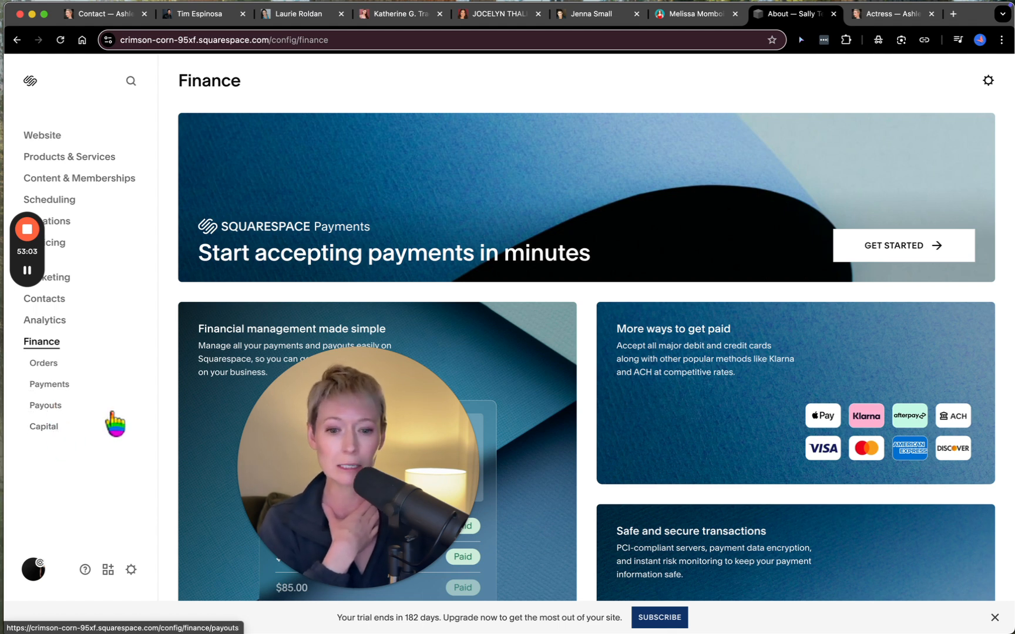
click(50, 138)
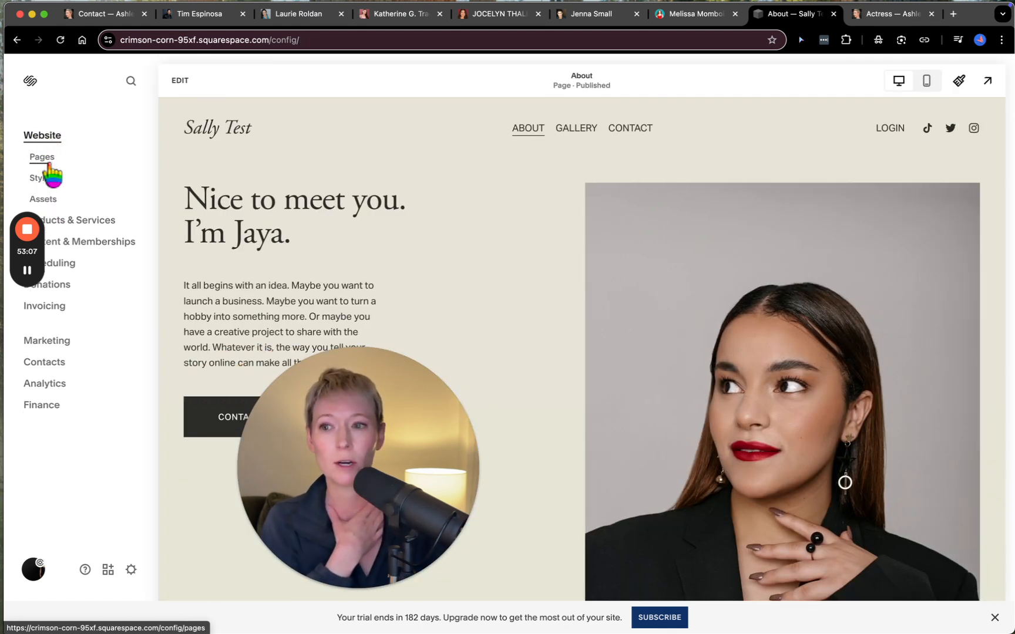
click(51, 164)
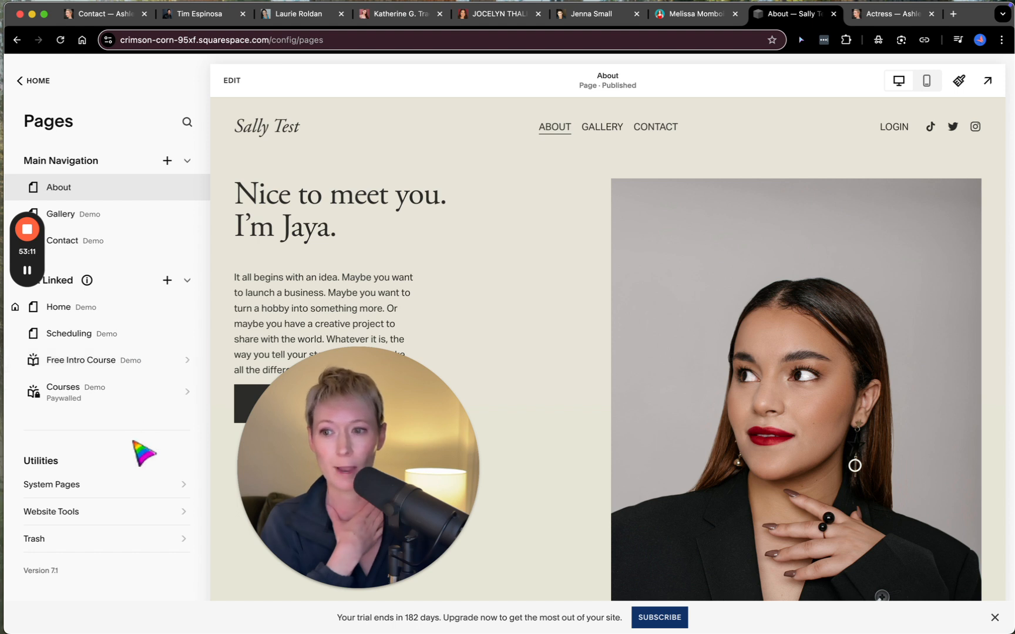
click(22, 83)
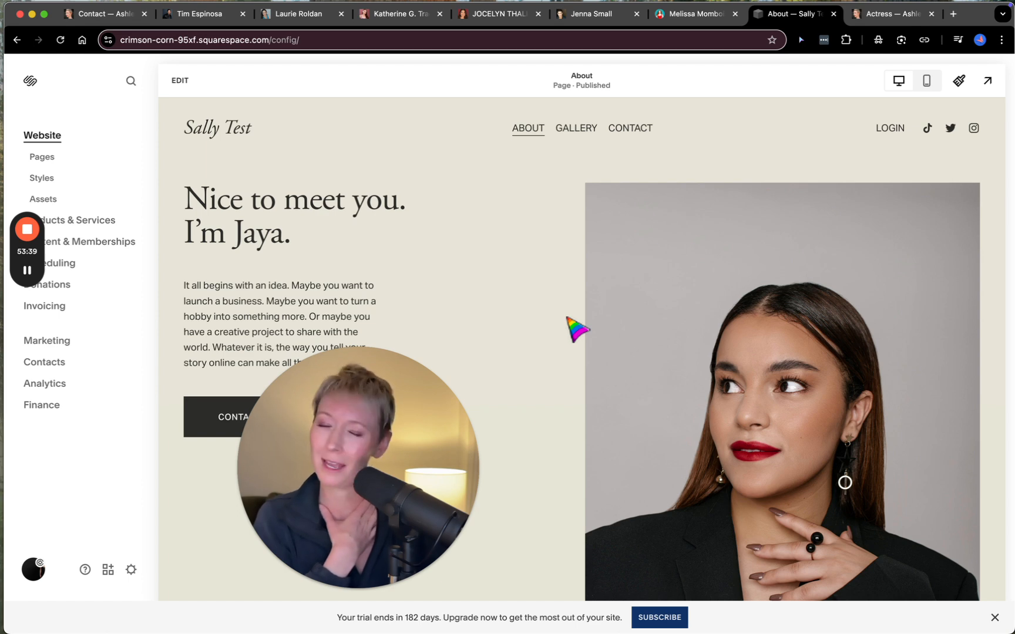
- Open the trial site's subscription plans, view the billing cycles for the Personal plan and return to the plan selection
scroll(578, 329, down, 6)
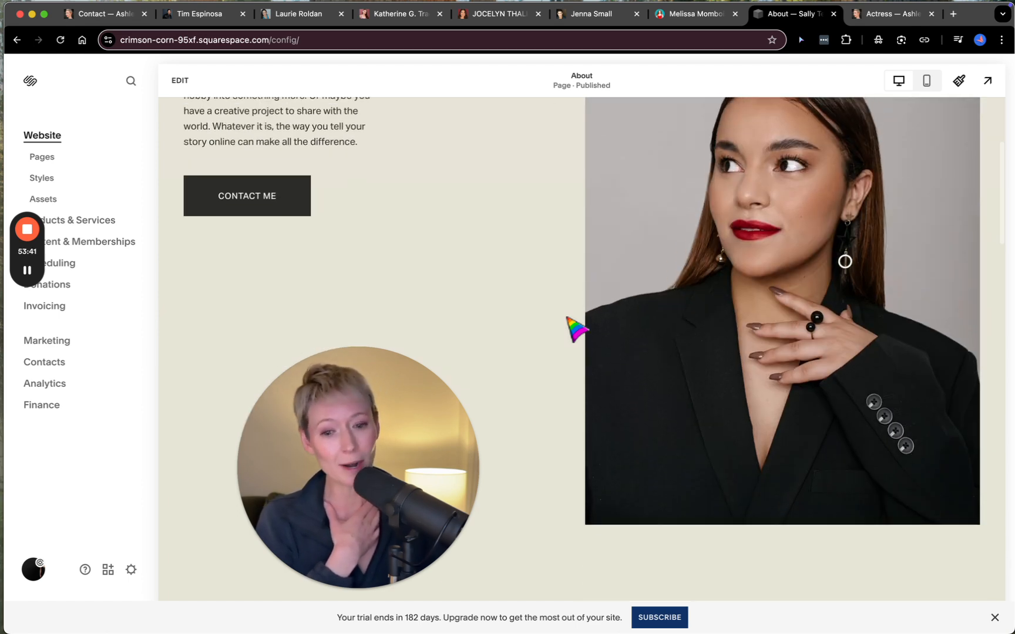
click(659, 618)
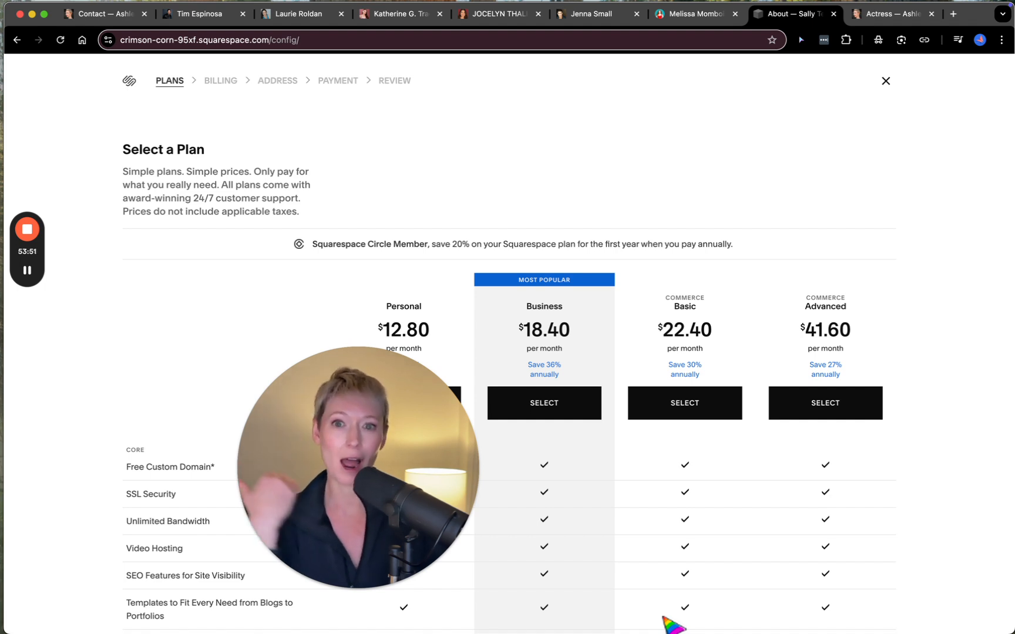
drag(385, 487, 883, 187)
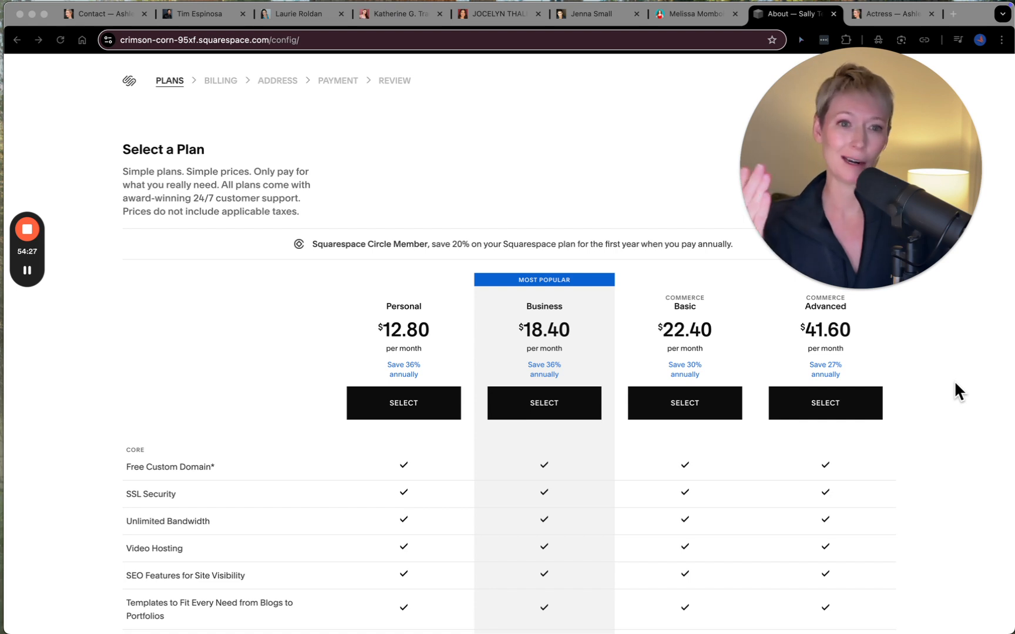
scroll(955, 383, down, 1)
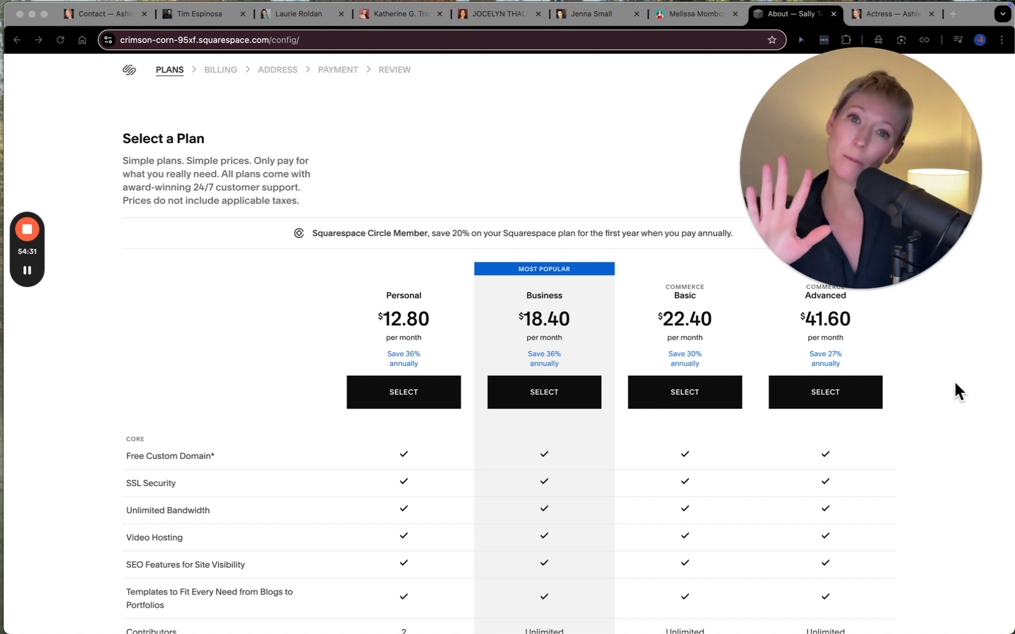
click(397, 318)
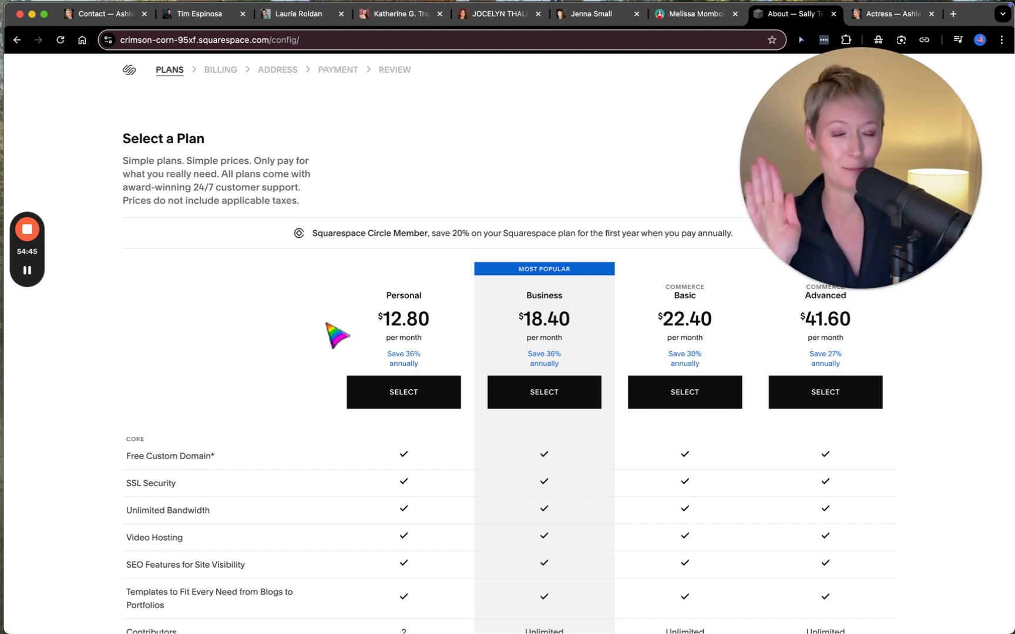
click(394, 398)
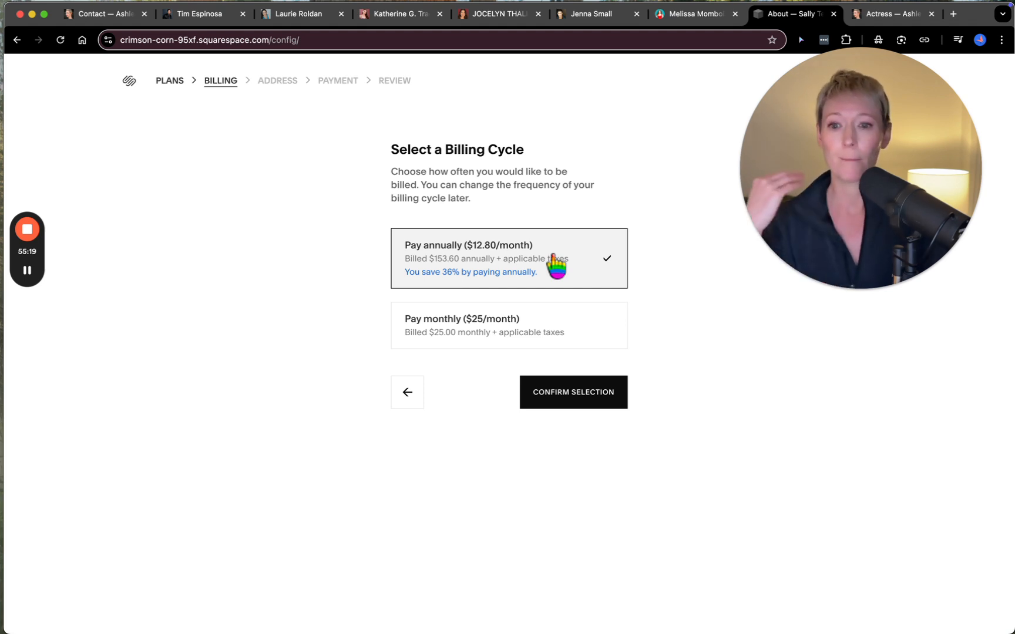
click(410, 397)
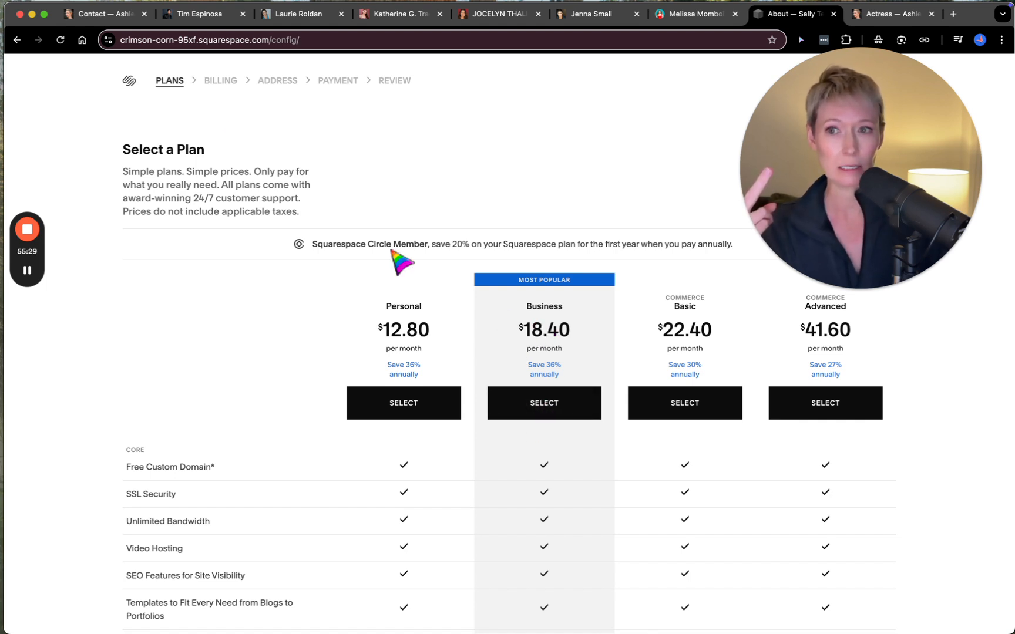
- Compare the custom domain of an example performer site with the main site's built-in Squarespace address, and return to the plan selection
click(288, 18)
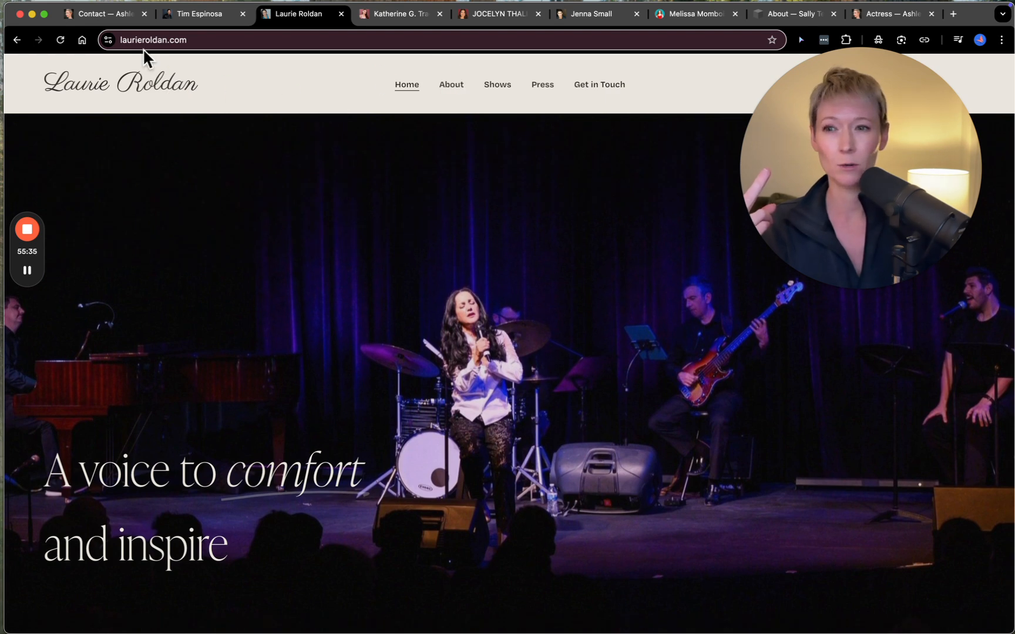
click(125, 19)
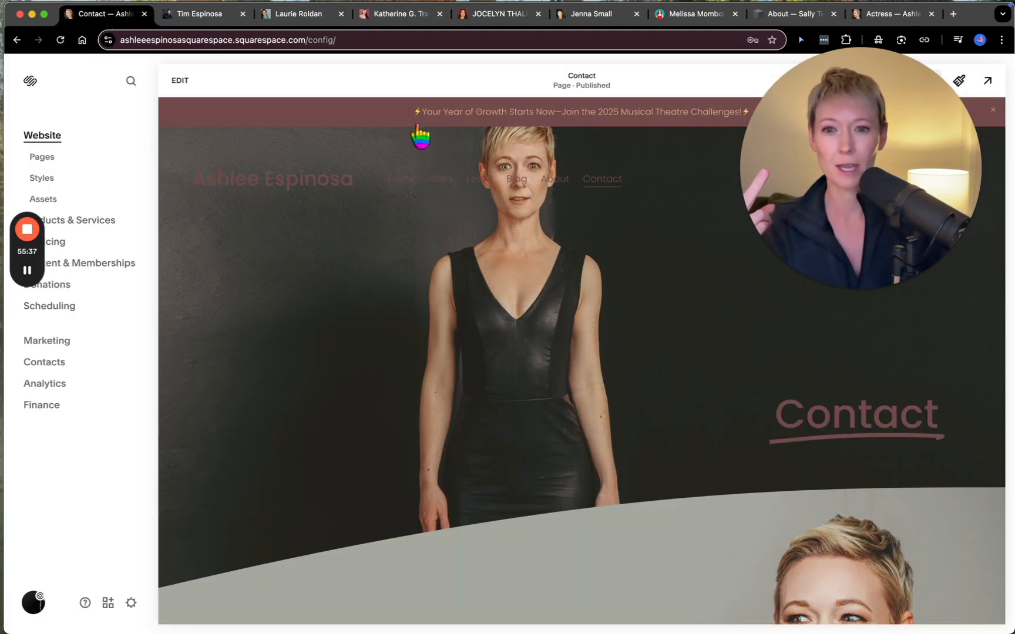
drag(859, 180, 587, 401)
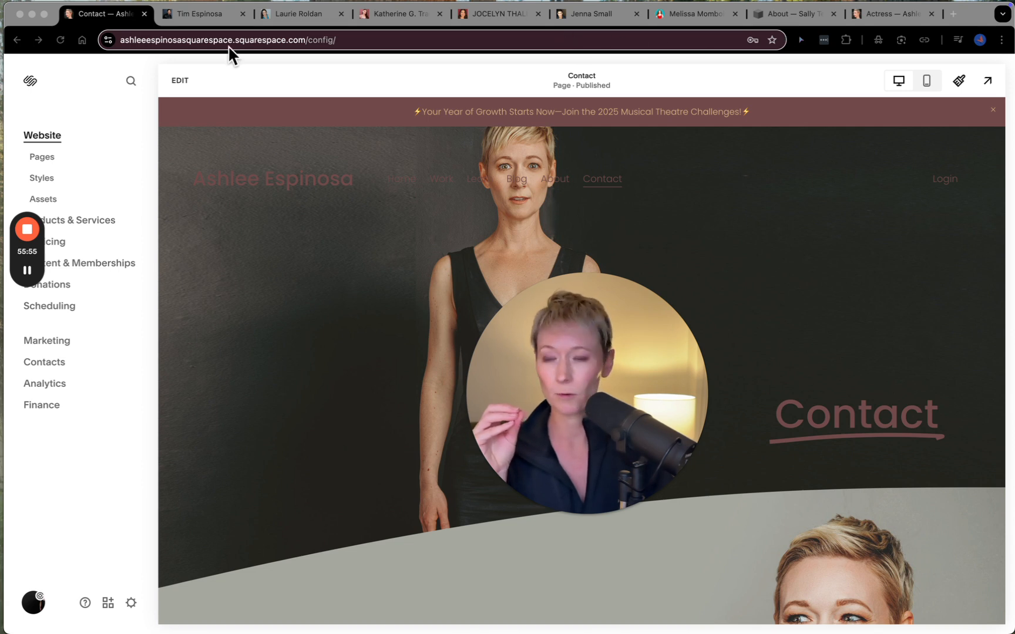
click(783, 14)
drag(646, 297, 877, 119)
- Compare the core, commerce and marketing features of the Personal, Business and Commerce plans
scroll(543, 312, down, 6)
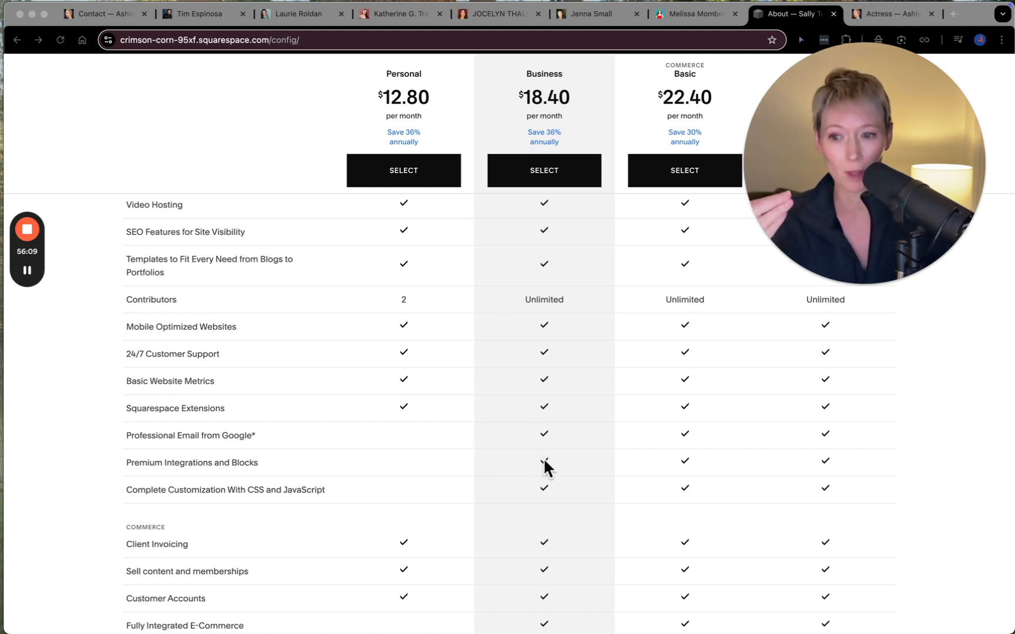
scroll(541, 517, down, 5)
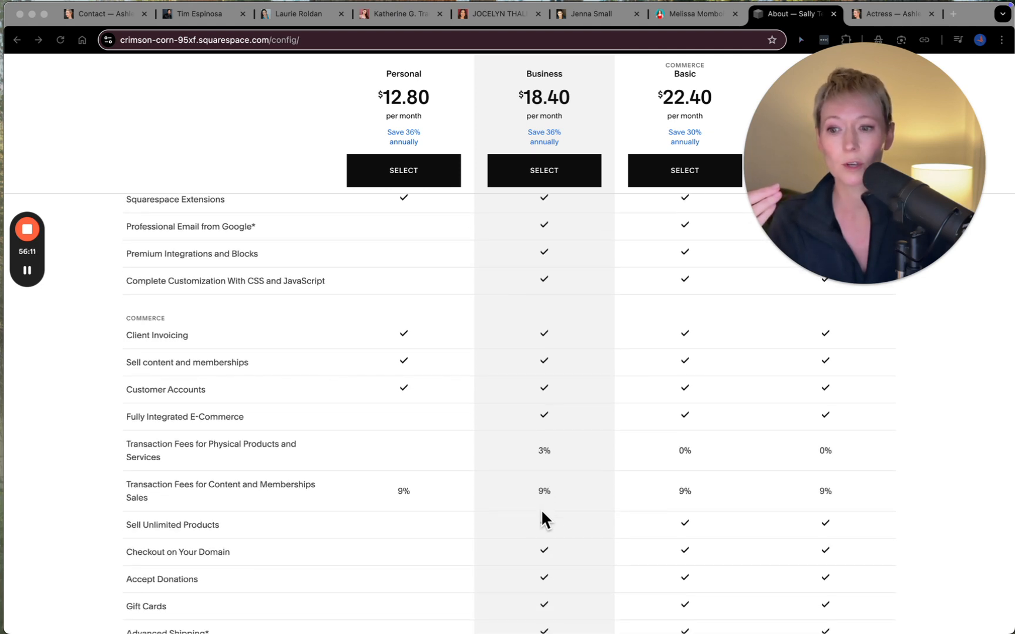
scroll(541, 511, down, 2)
scroll(523, 517, down, 6)
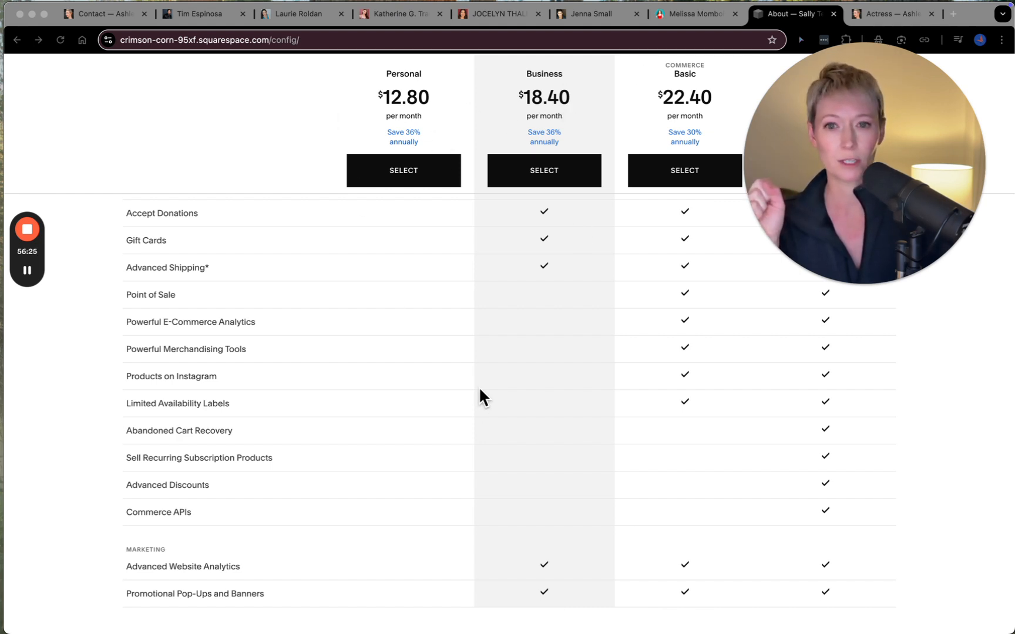
scroll(464, 446, up, 10)
scroll(464, 446, up, 5)
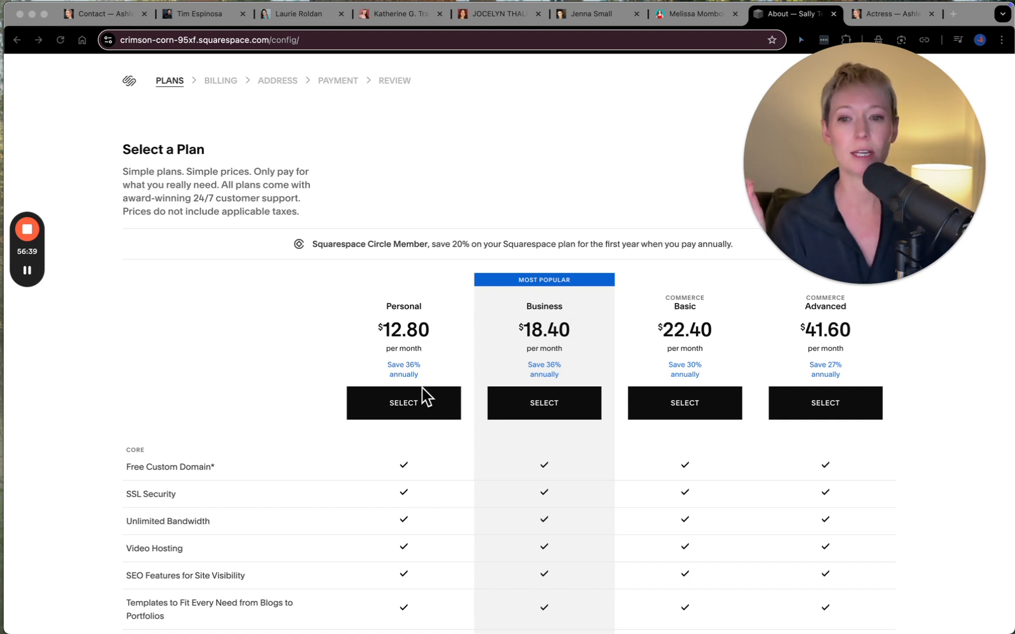
scroll(521, 347, down, 4)
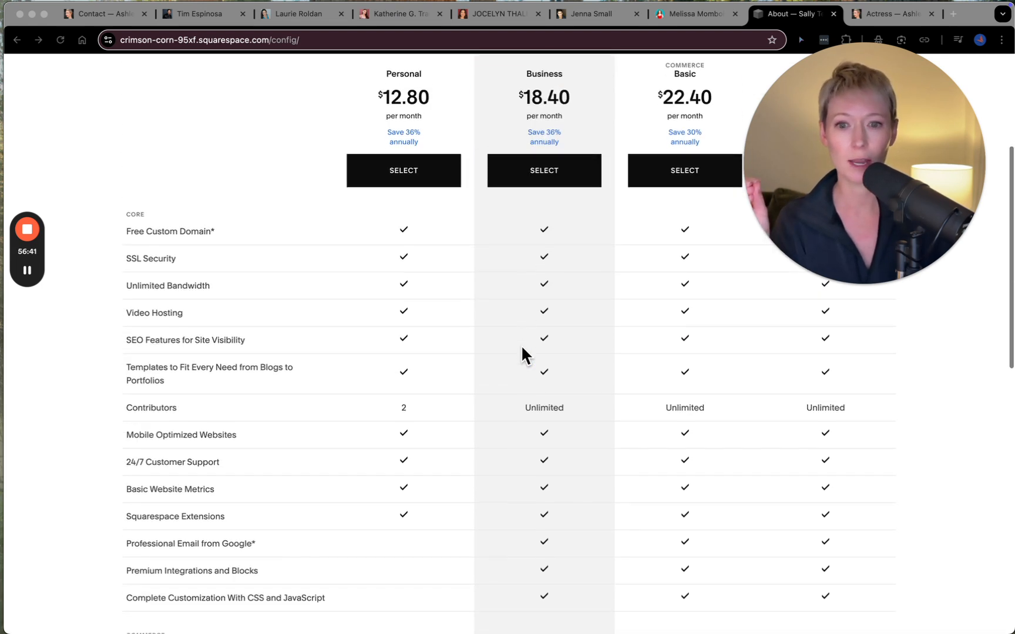
- Choose the Personal plan to review its billing cycle options, and exit the checkout without subscribing
click(406, 177)
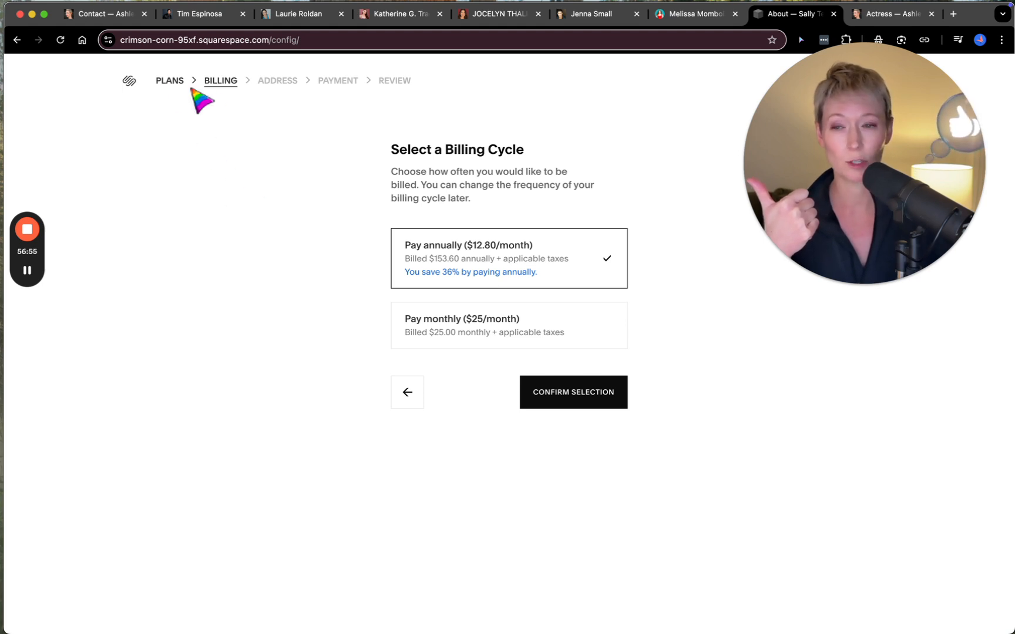
drag(893, 144, 718, 268)
click(885, 81)
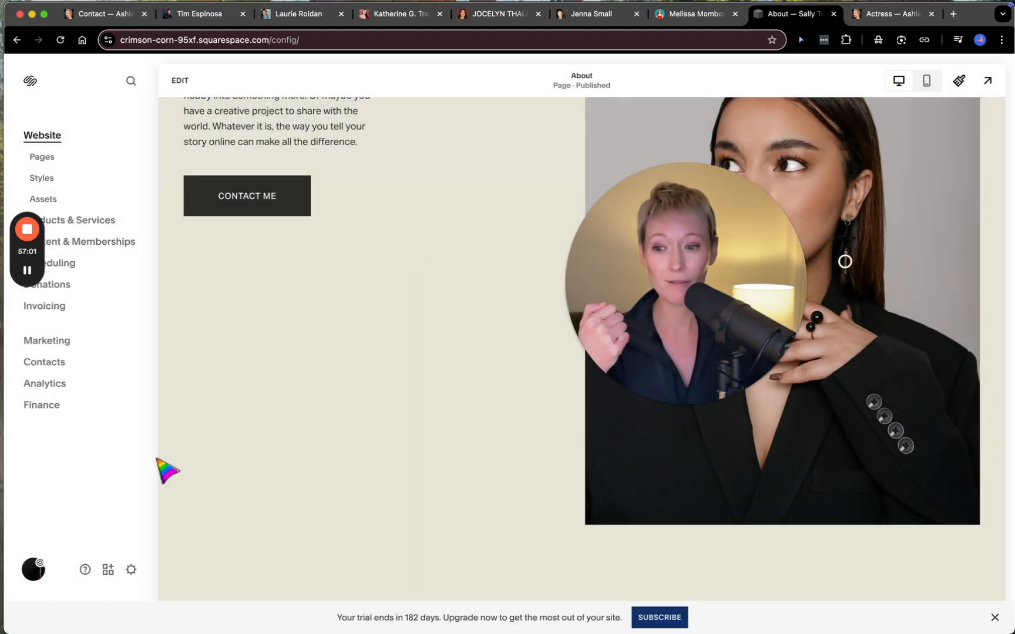
- Open the details of the trial site's built-in Squarespace domain from the Domains & Email settings
click(131, 570)
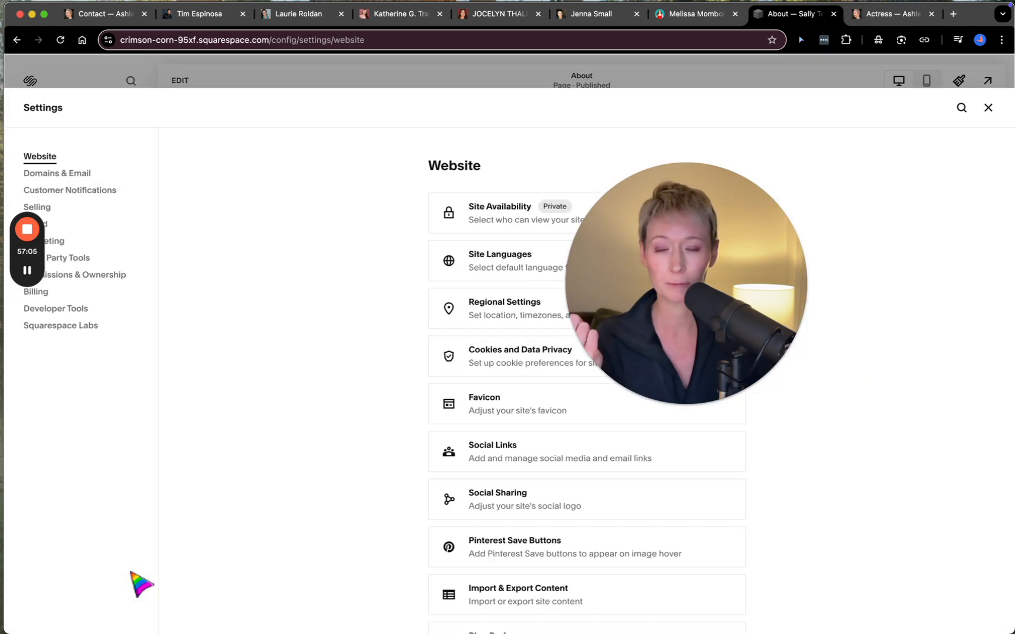
click(79, 162)
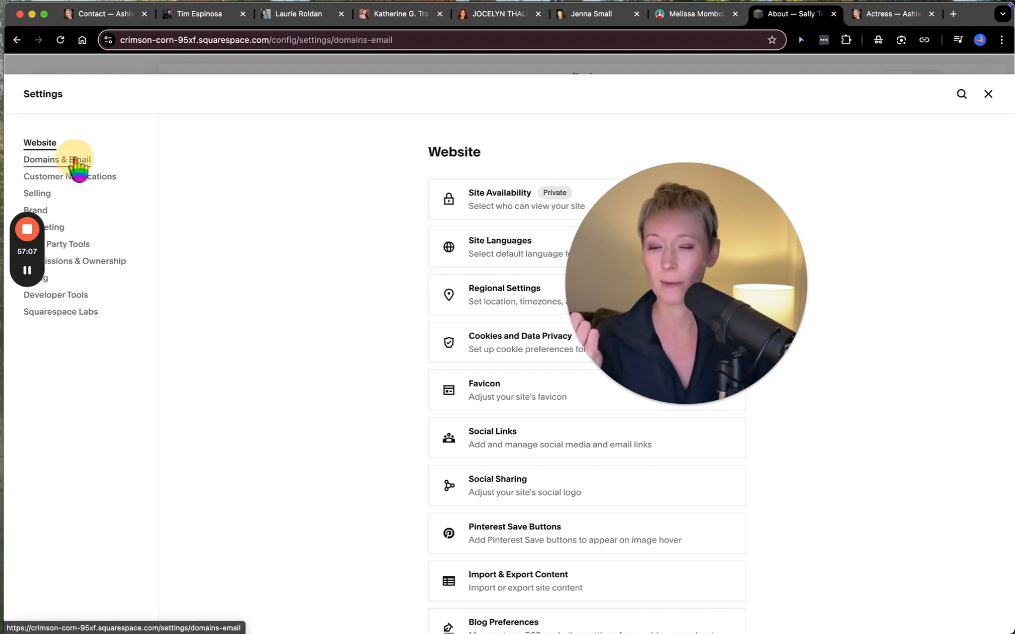
drag(374, 389, 227, 388)
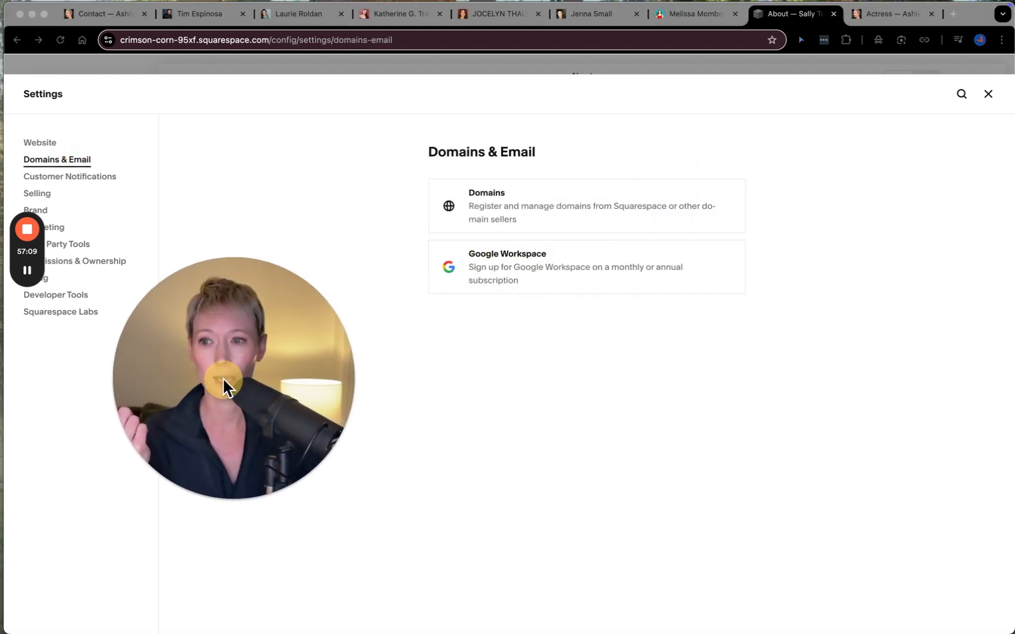
click(581, 209)
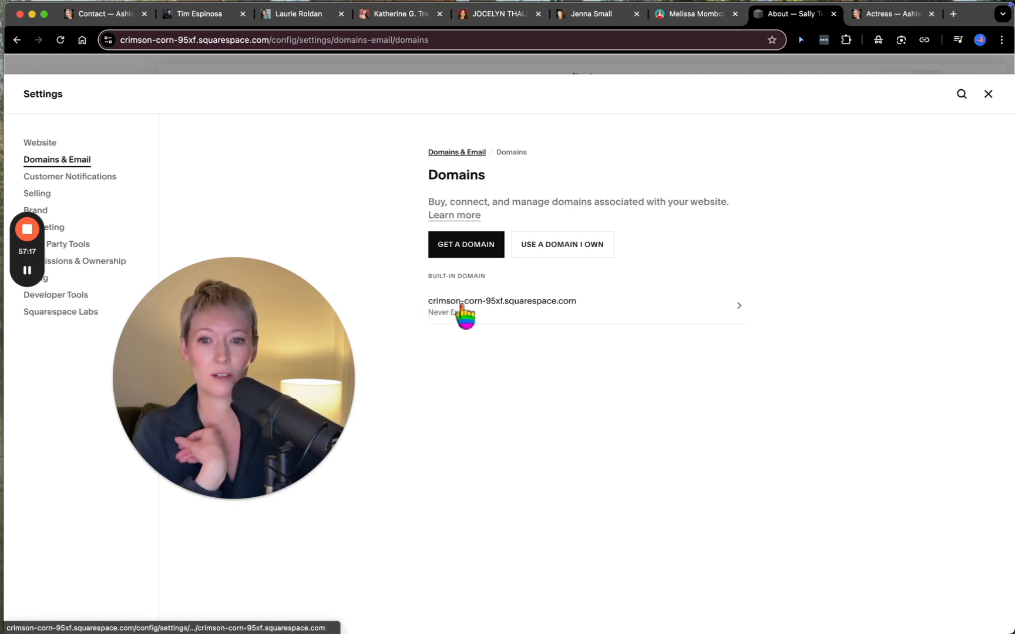
click(563, 308)
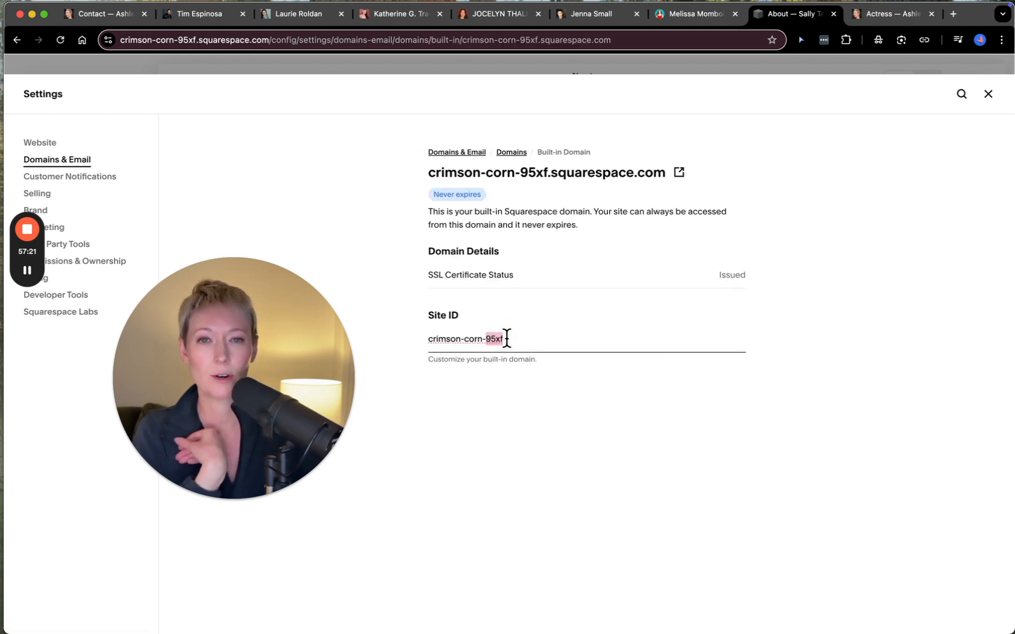
- Try to replace the built-in domain's Site ID with the performer's name, then discard the edit and close the settings
text(st)
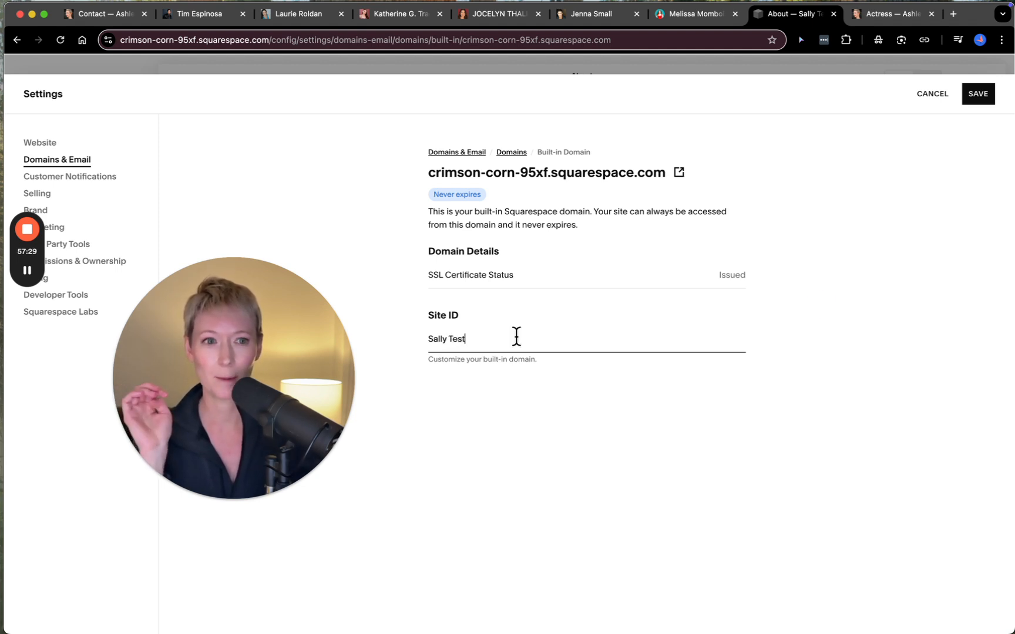
click(973, 102)
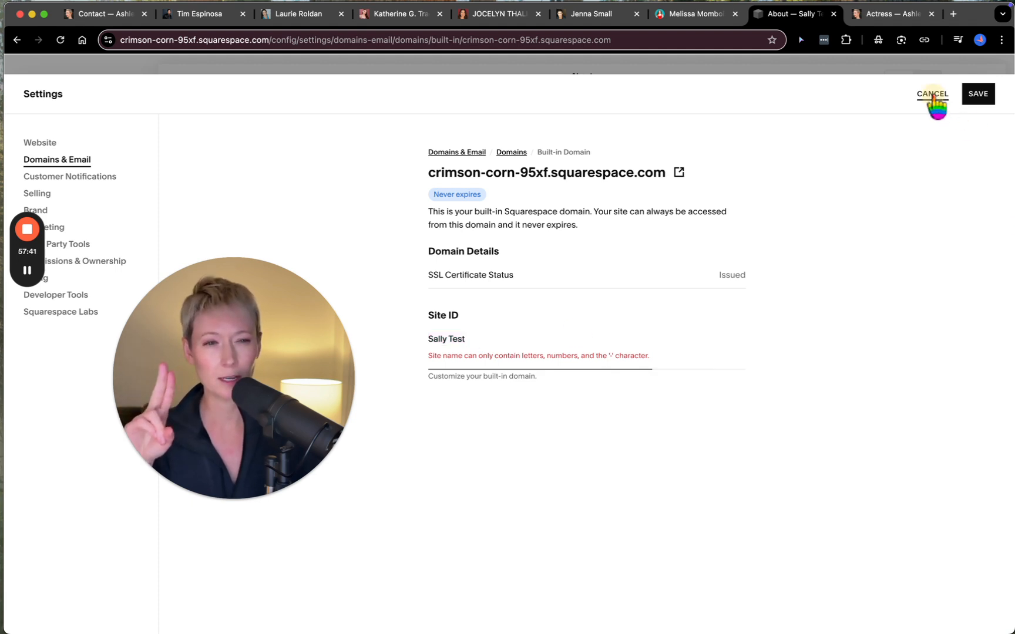
click(933, 95)
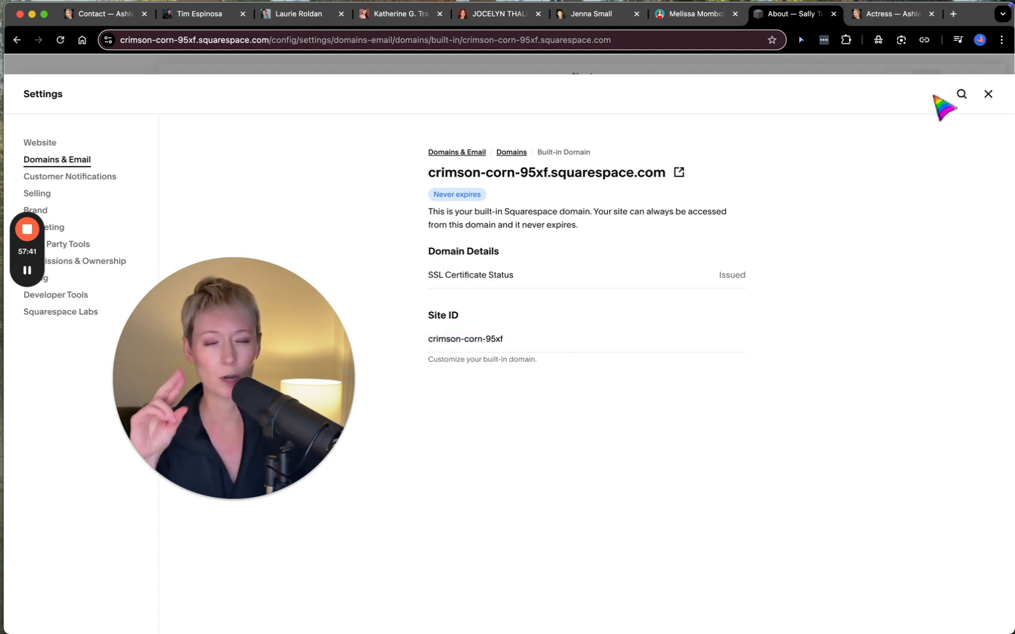
click(989, 95)
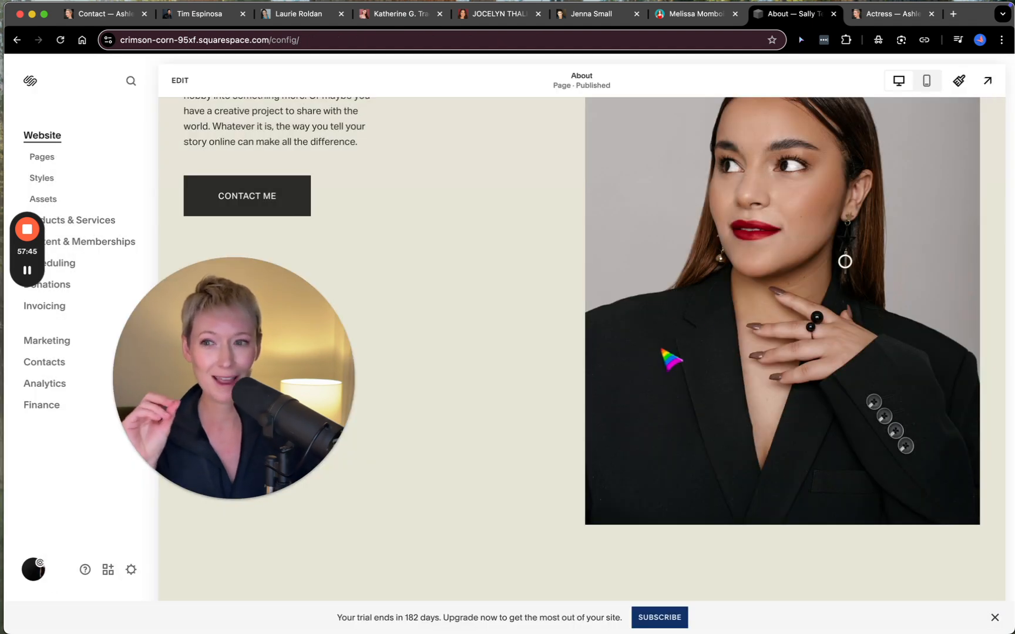
- Switch to the main site, preview its Contact and Home pages at full size, and return to the Pages view
click(110, 15)
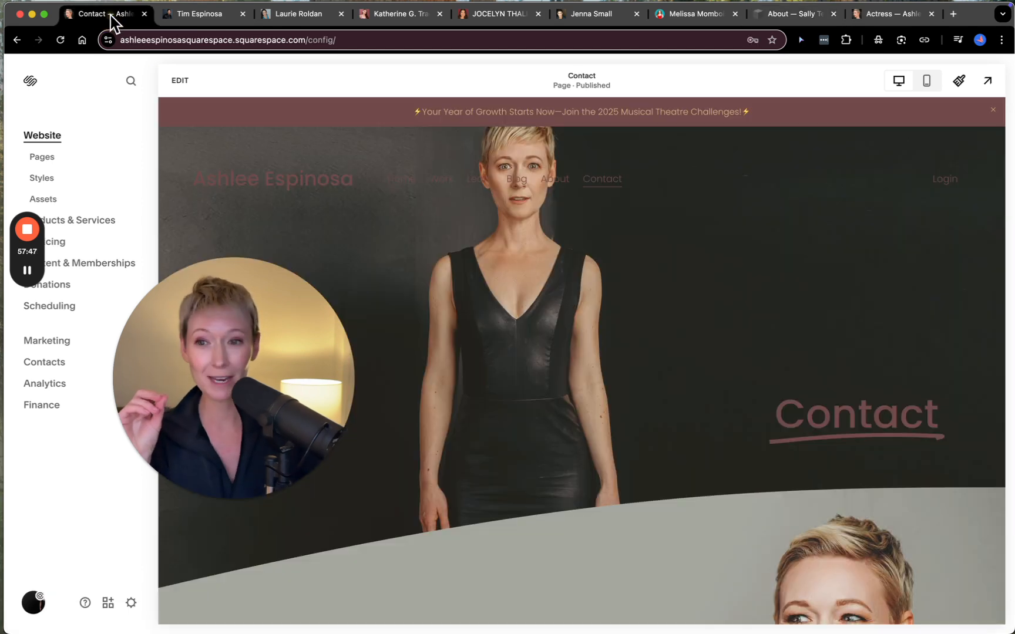
click(57, 164)
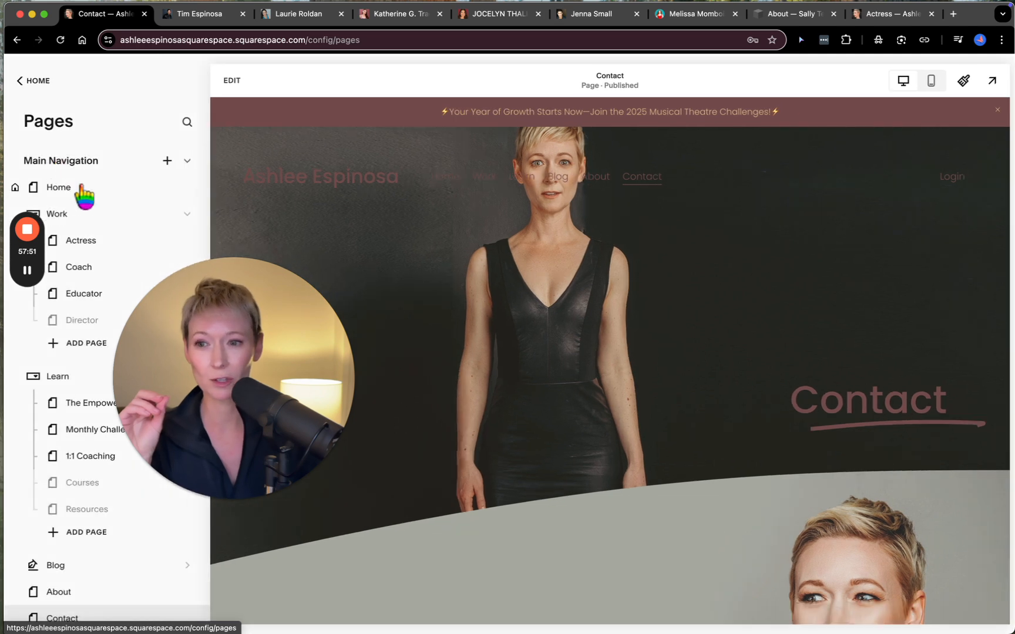
click(989, 84)
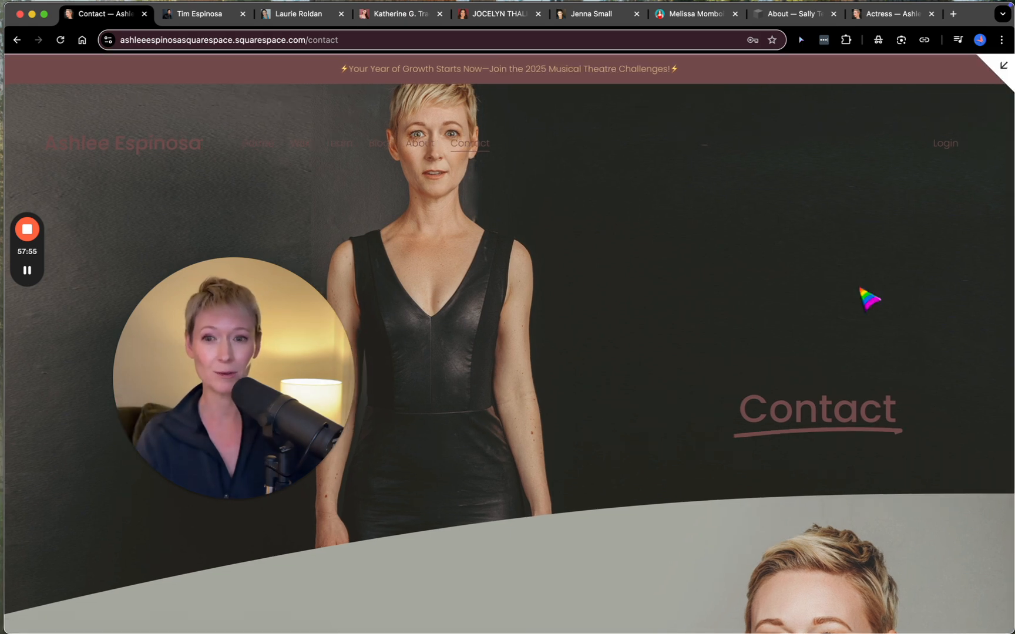
click(250, 141)
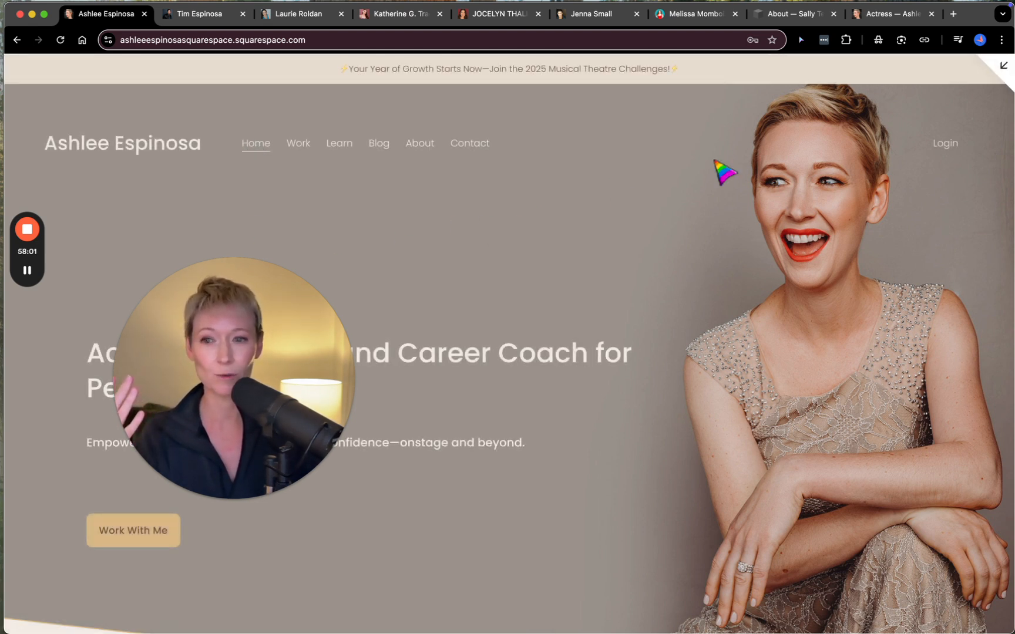
click(1003, 71)
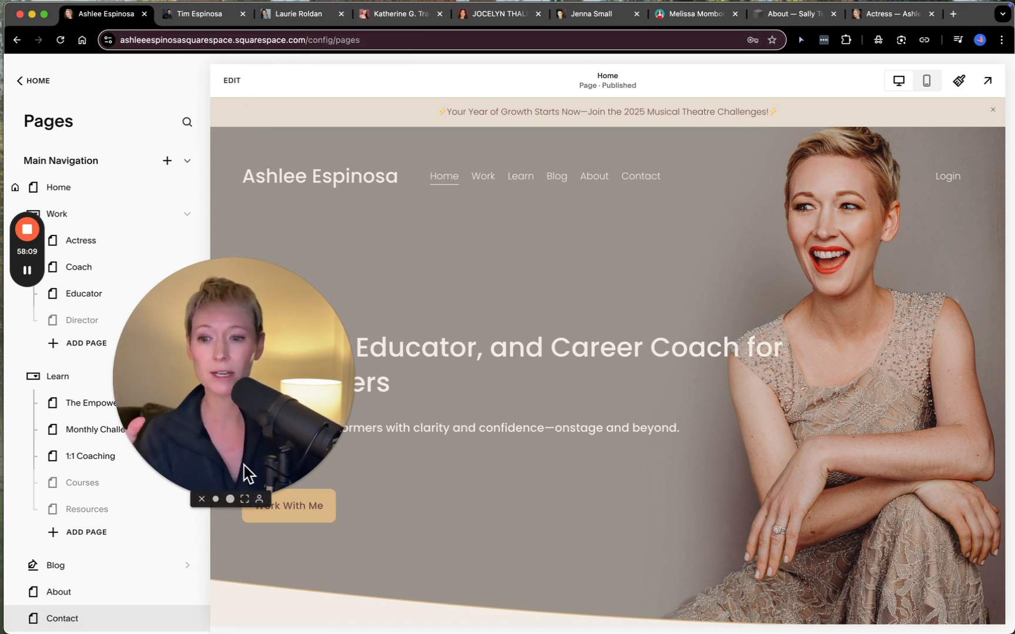
click(244, 499)
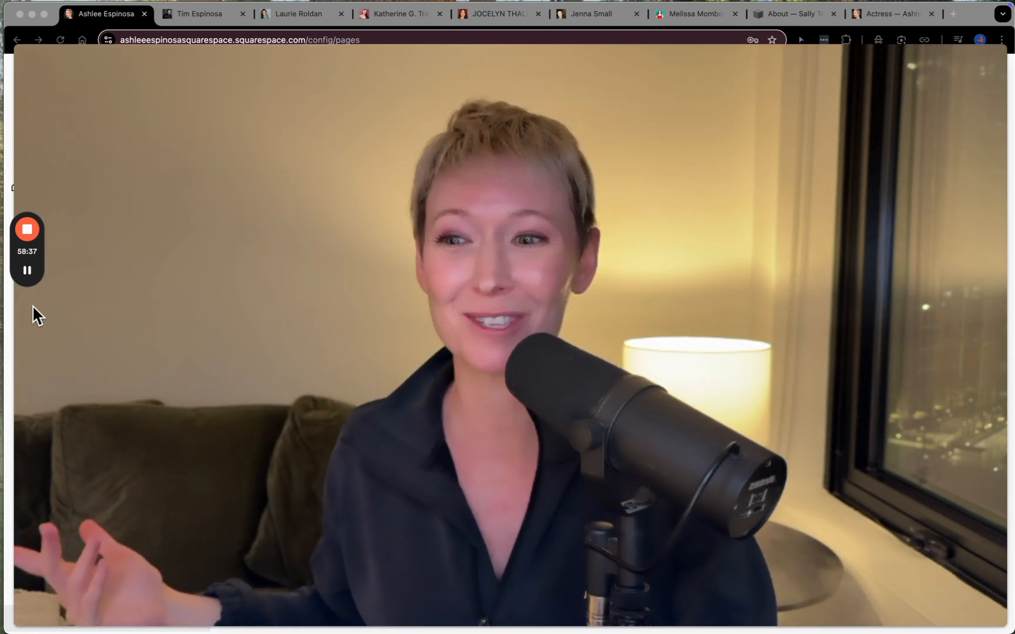
mouse_move(29, 283)
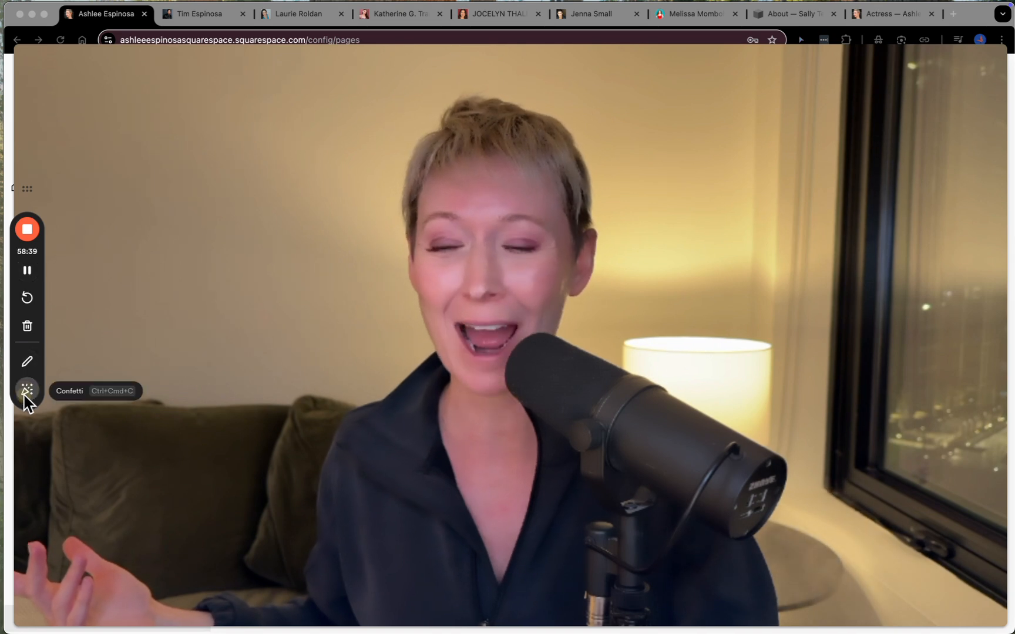